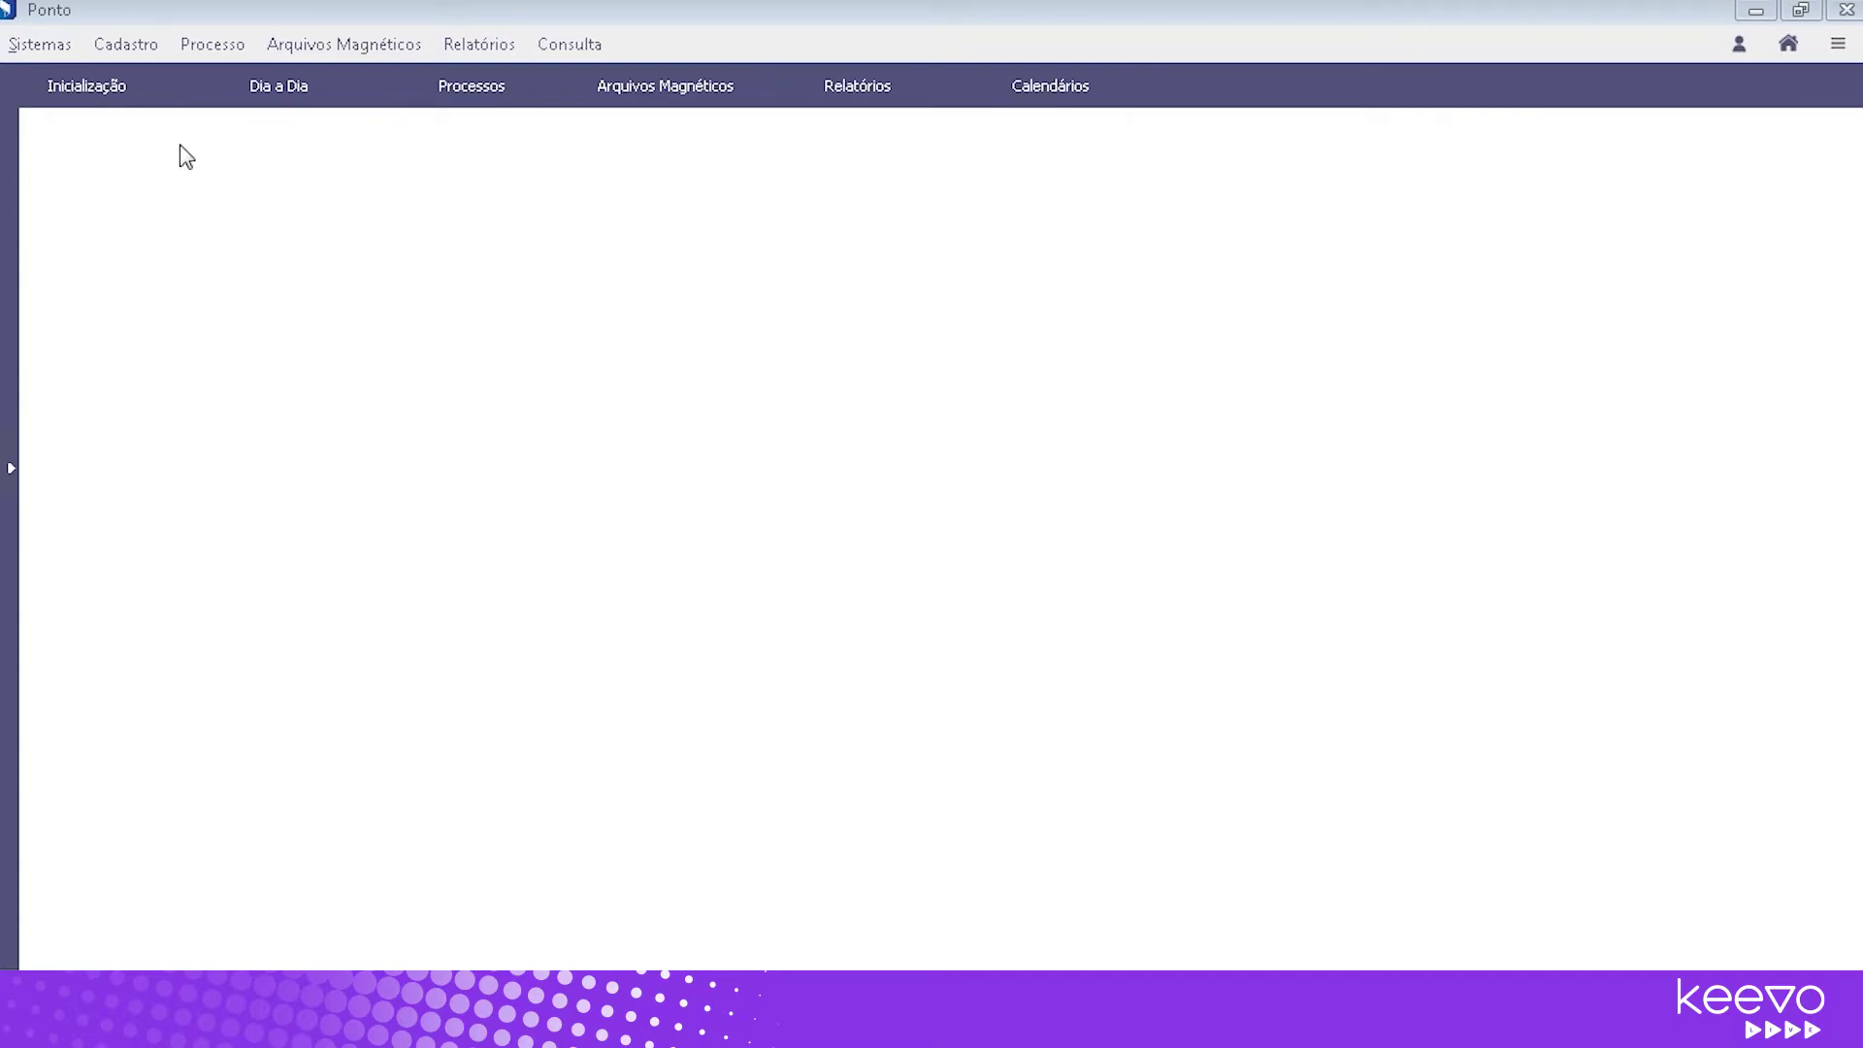
# Open the employee register, load the unfiltered list of employees and open the first employee's record
pyautogui.click(143, 46)
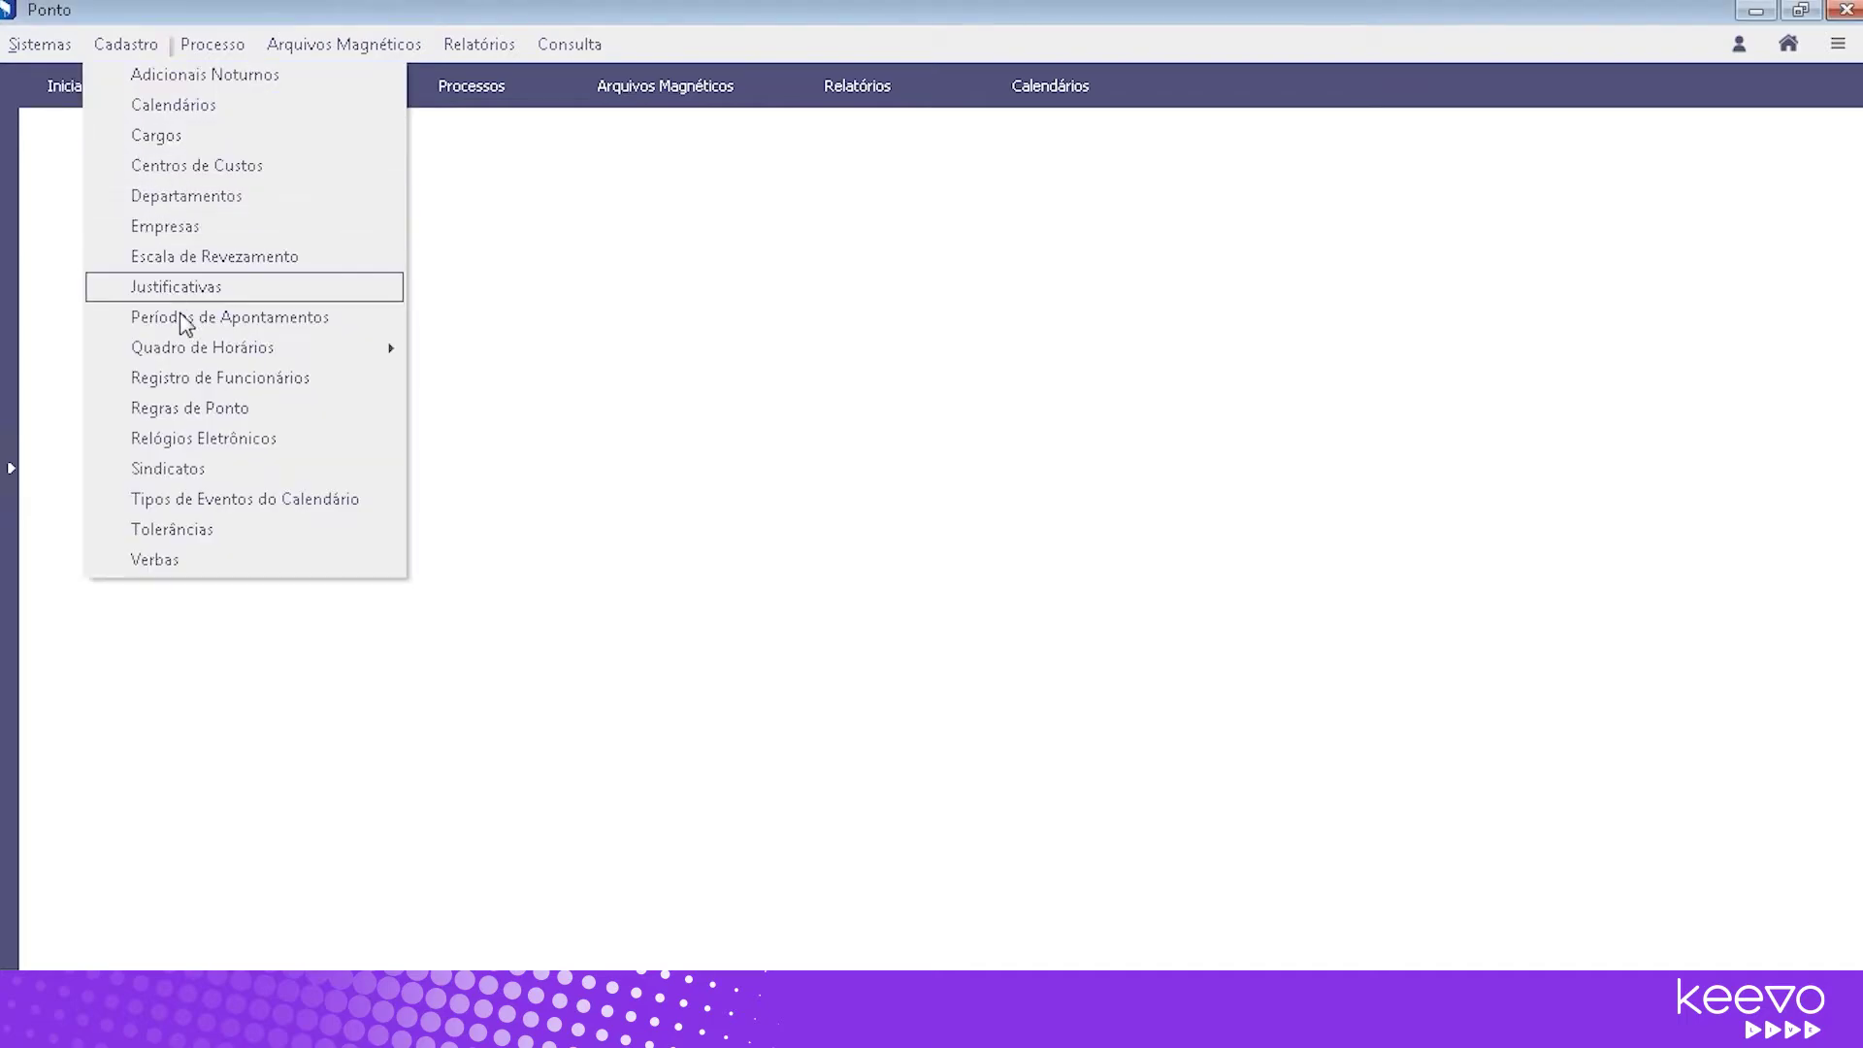
pyautogui.click(220, 377)
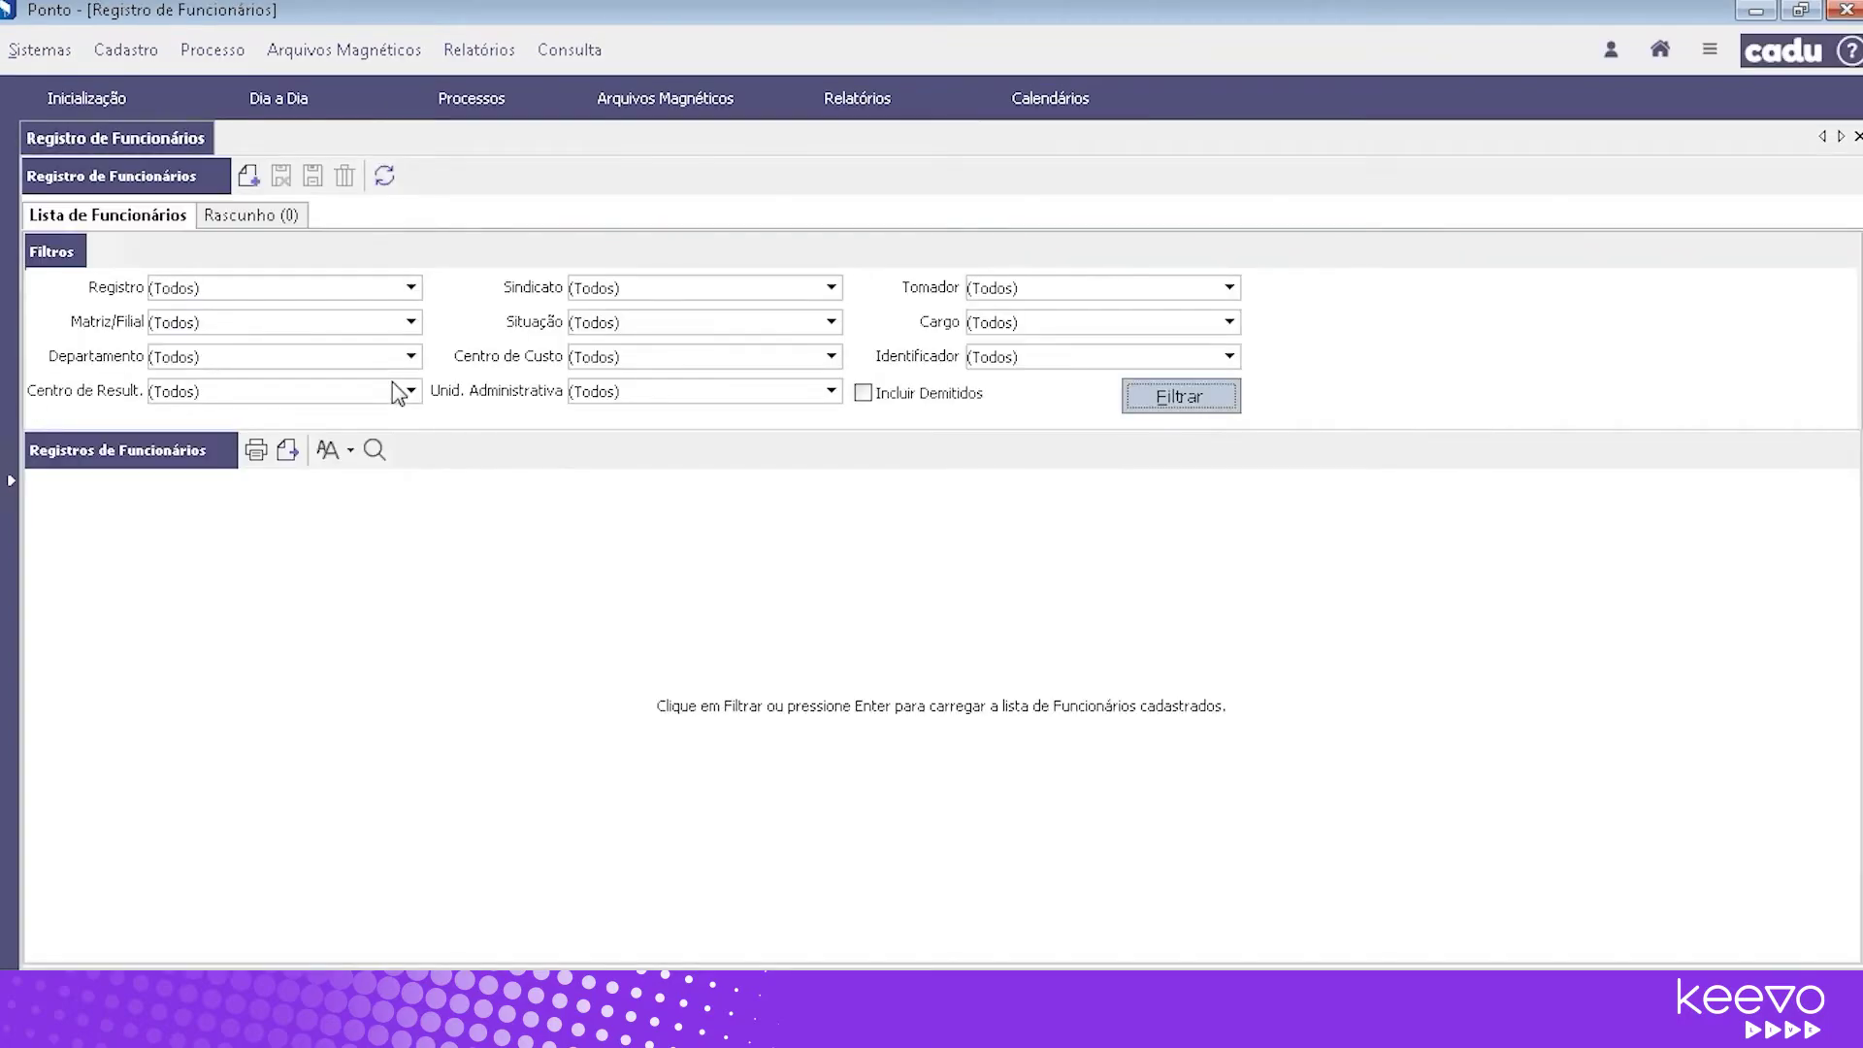
pyautogui.click(1184, 398)
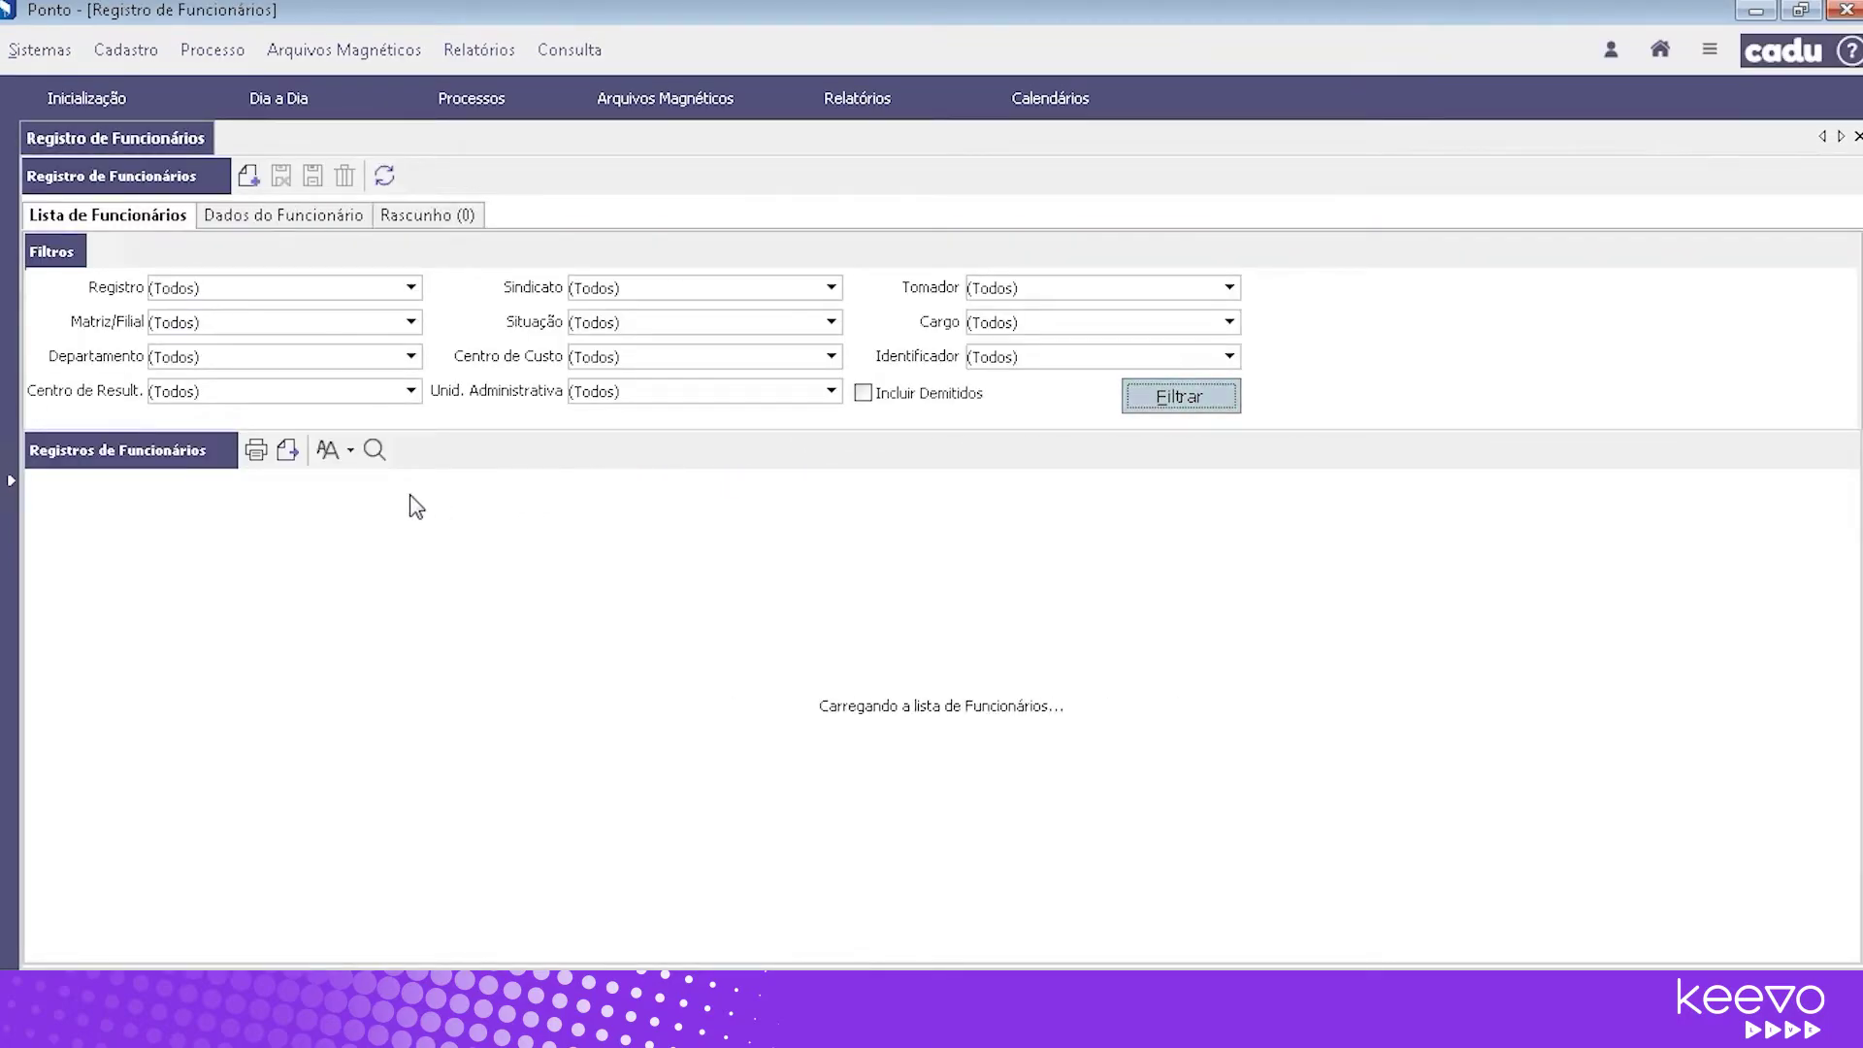
pyautogui.doubleClick(383, 502)
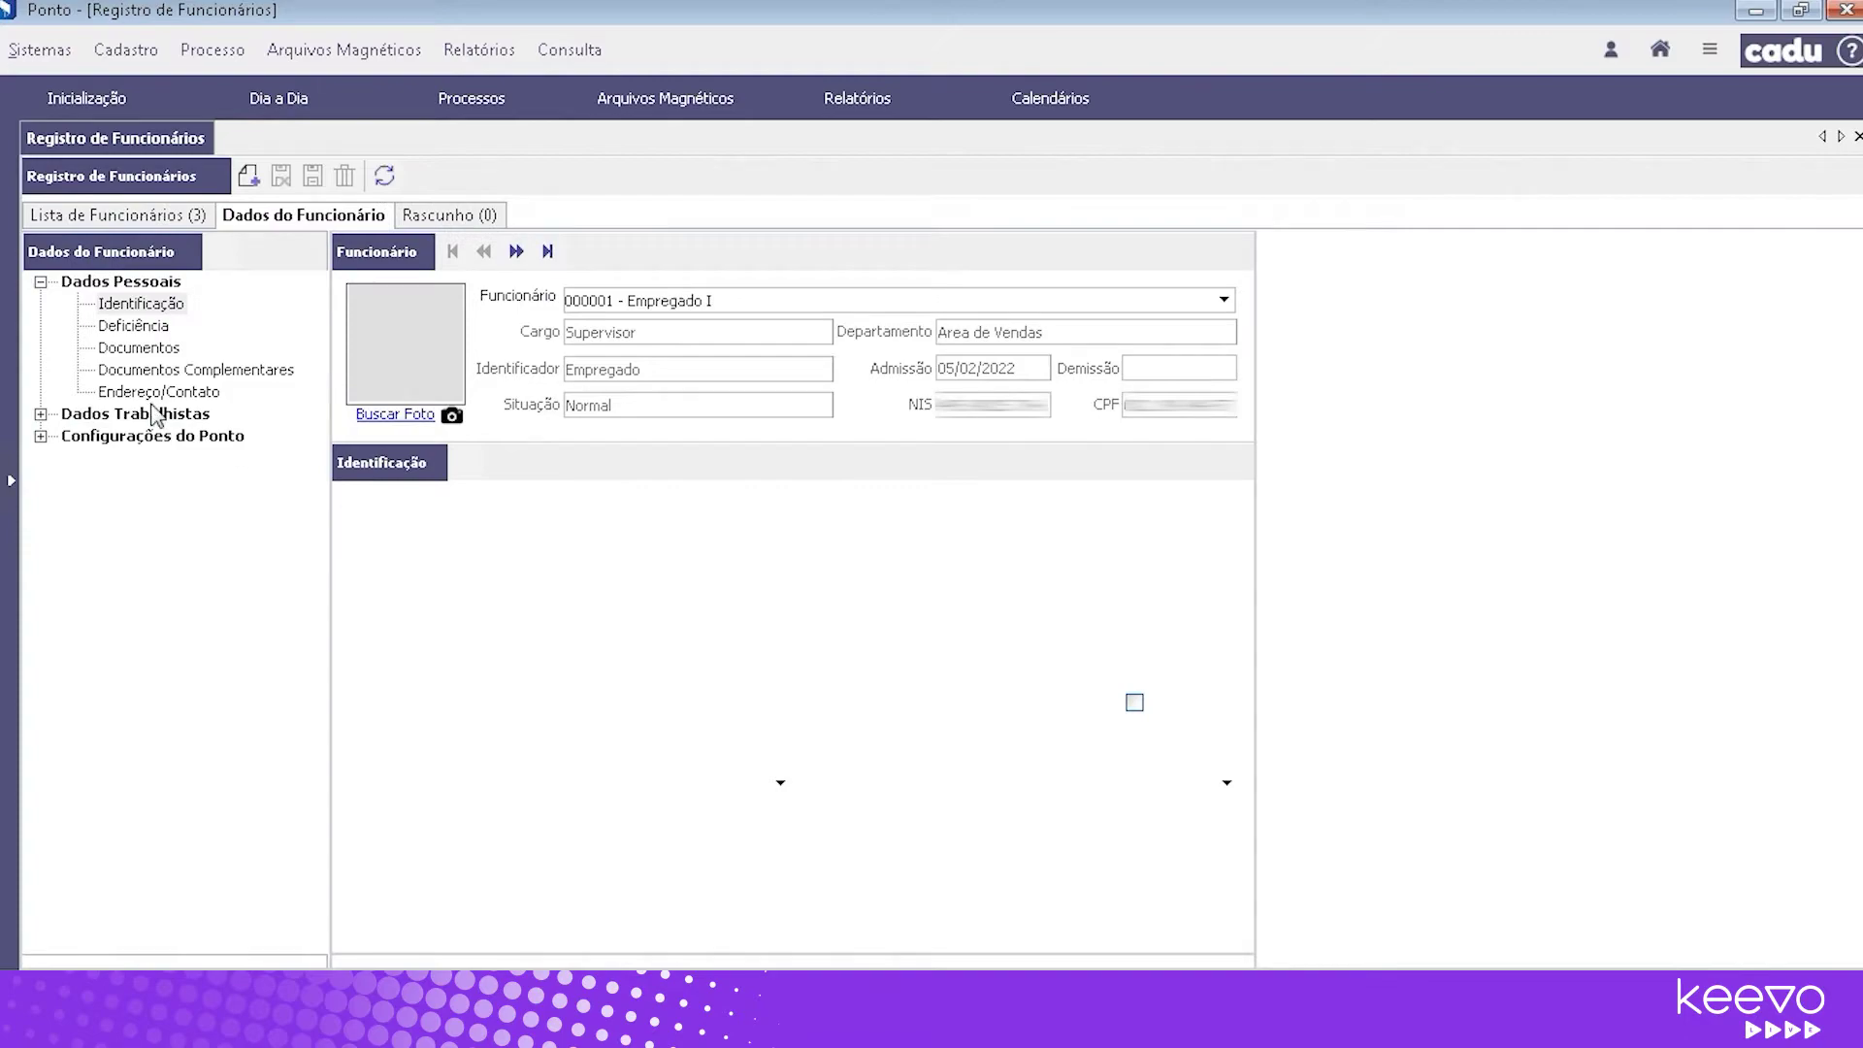
# Review the employee's admission data, personal identification and documents
pyautogui.click(40, 414)
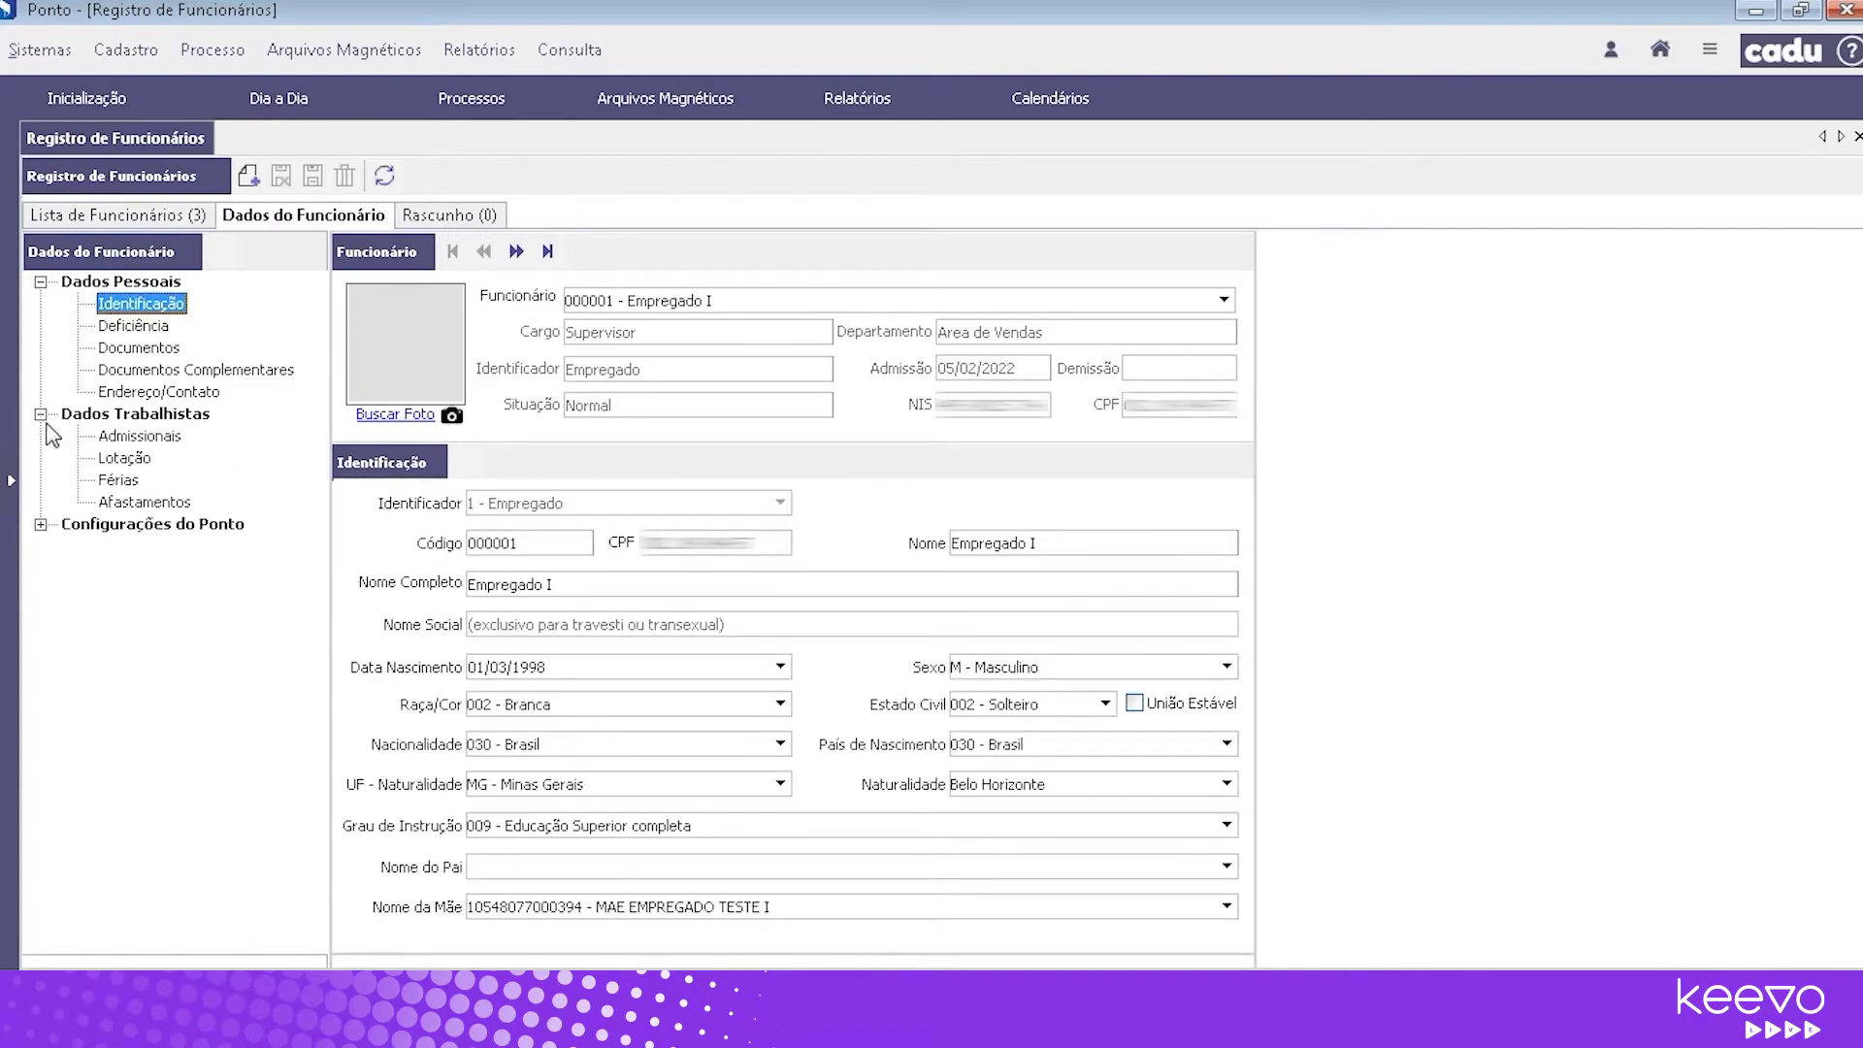
pyautogui.click(139, 436)
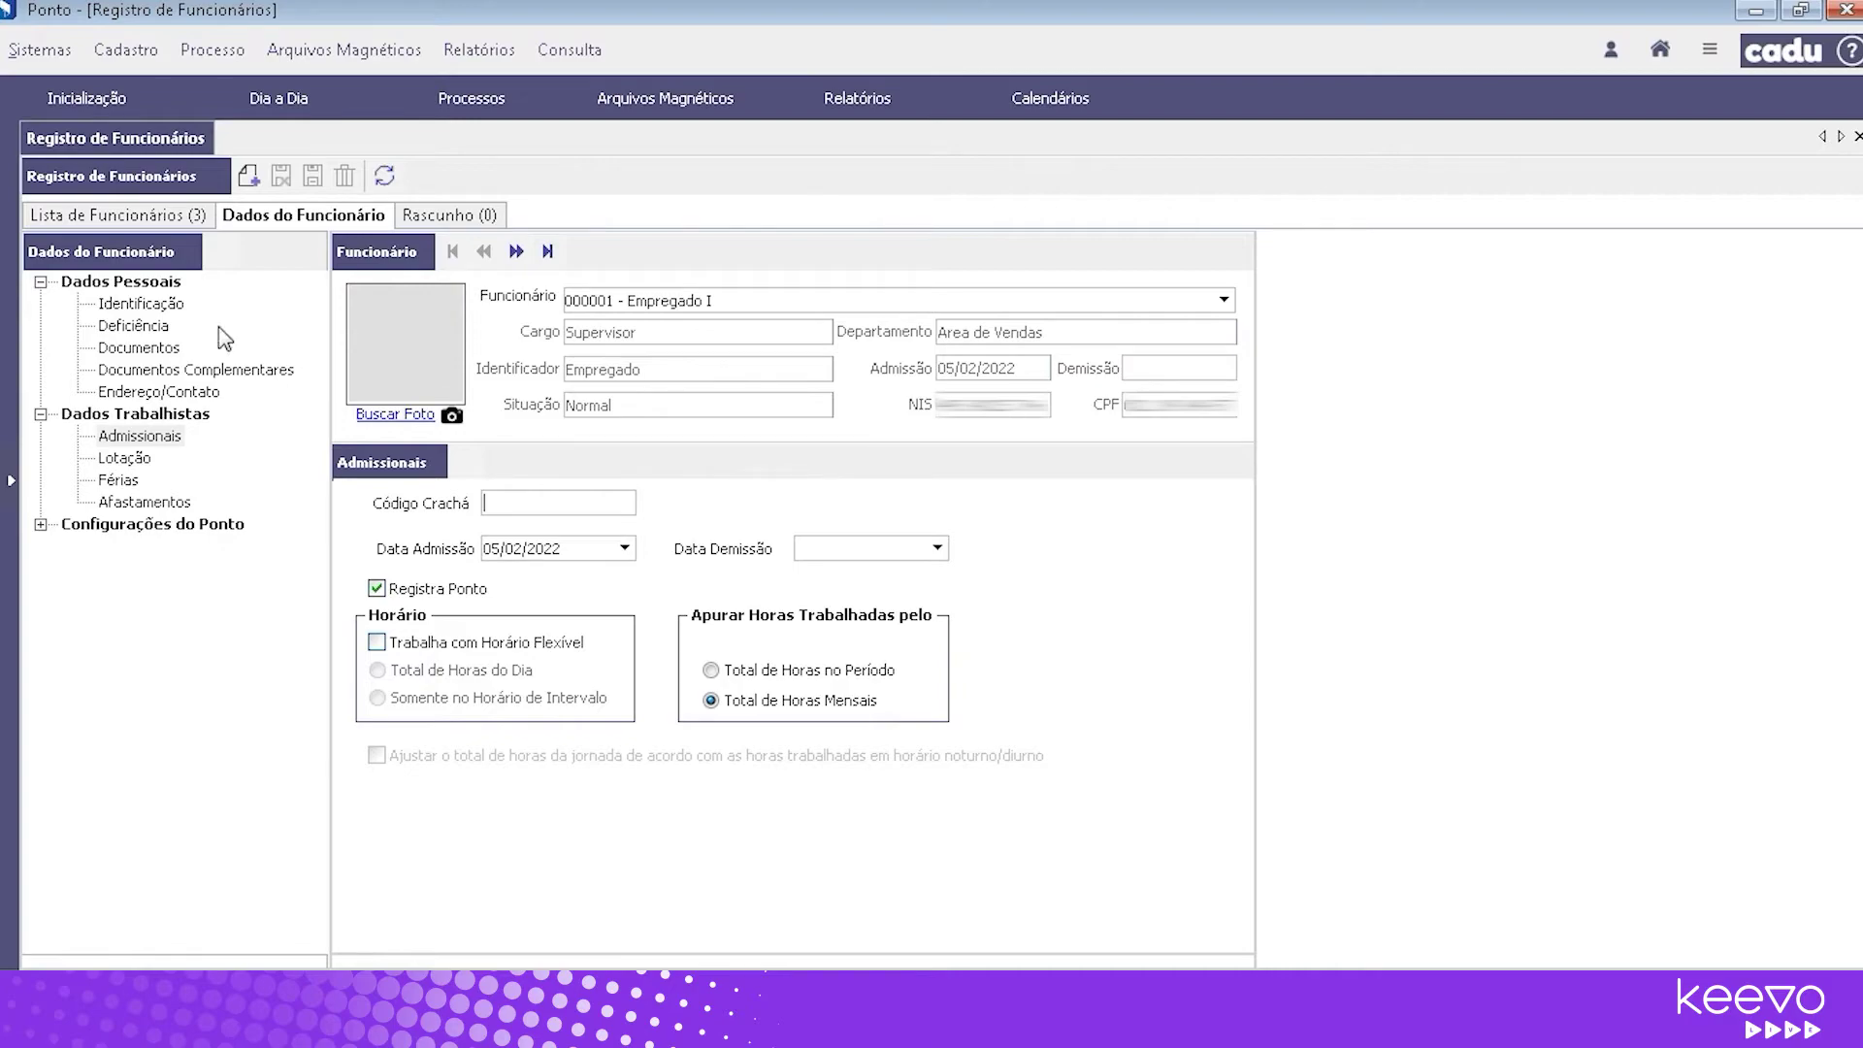
pyautogui.click(131, 304)
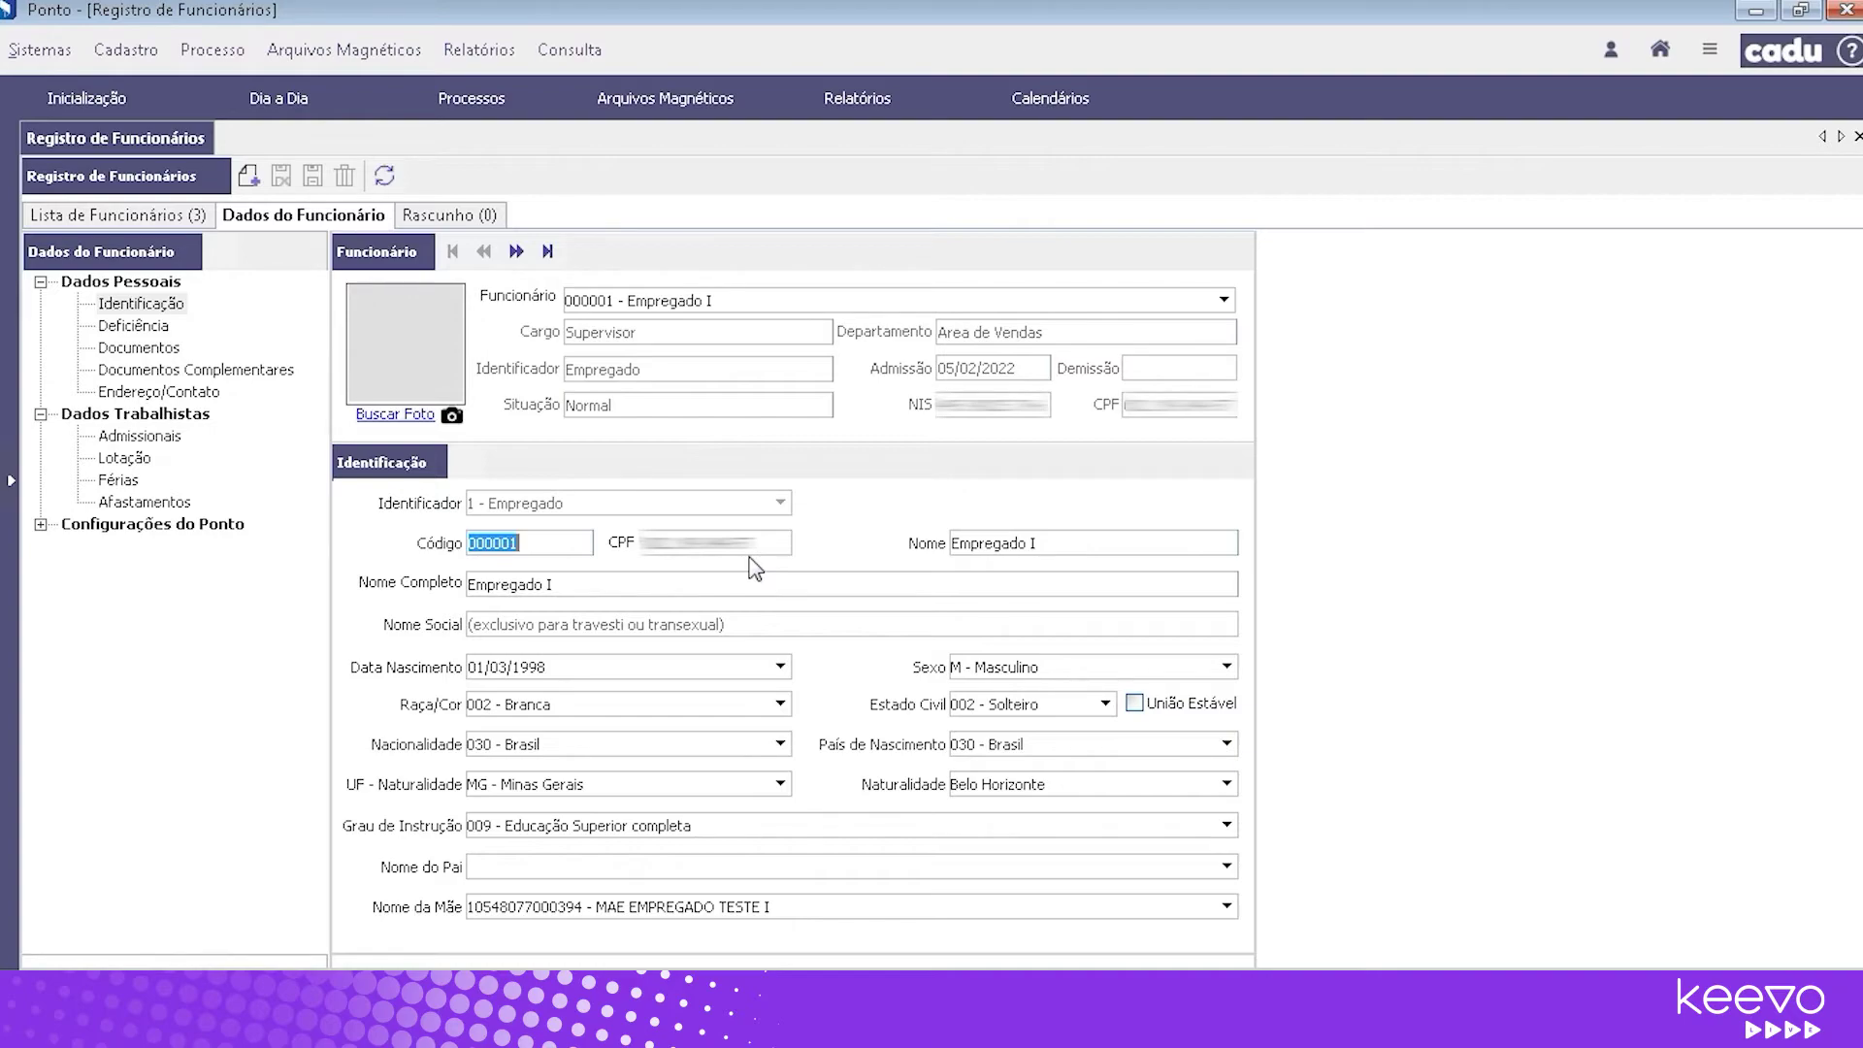
pyautogui.click(144, 347)
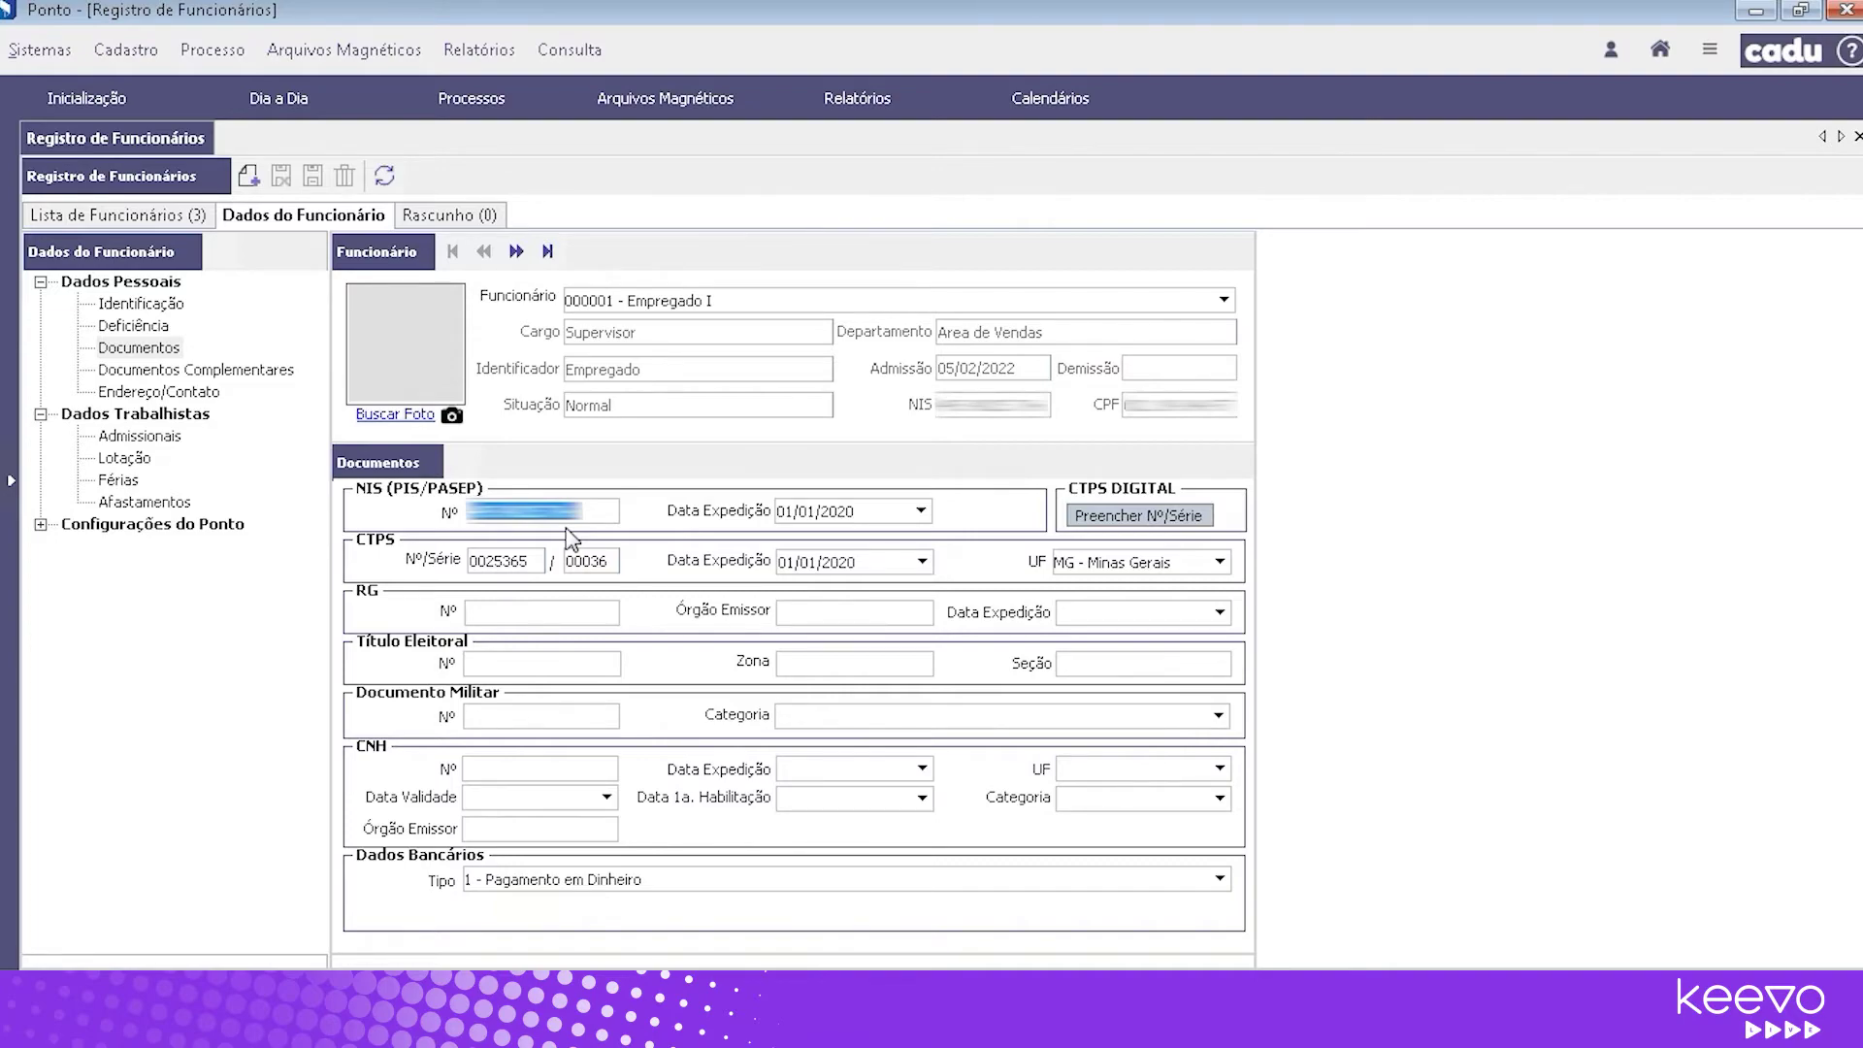
# Try the flexible-schedule options and the alternative bases for calculating worked hours in the employee's admission data
pyautogui.click(140, 437)
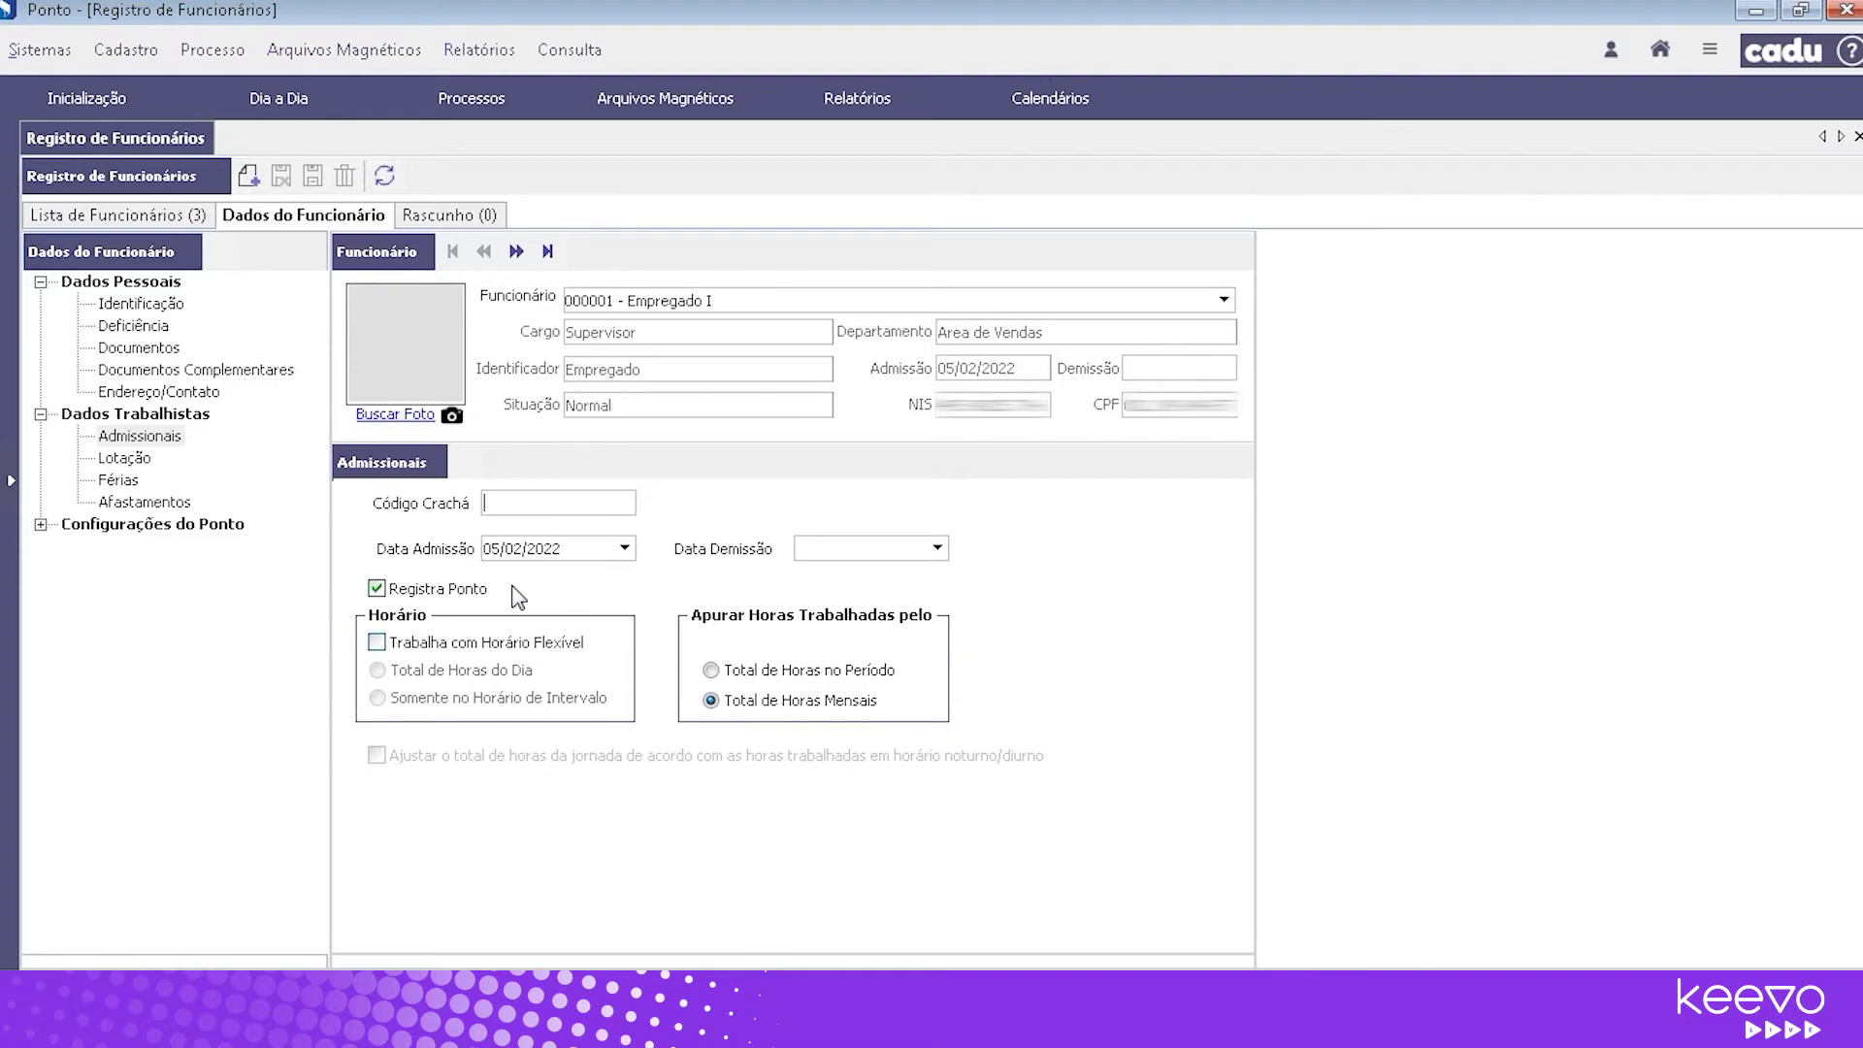
pyautogui.click(377, 643)
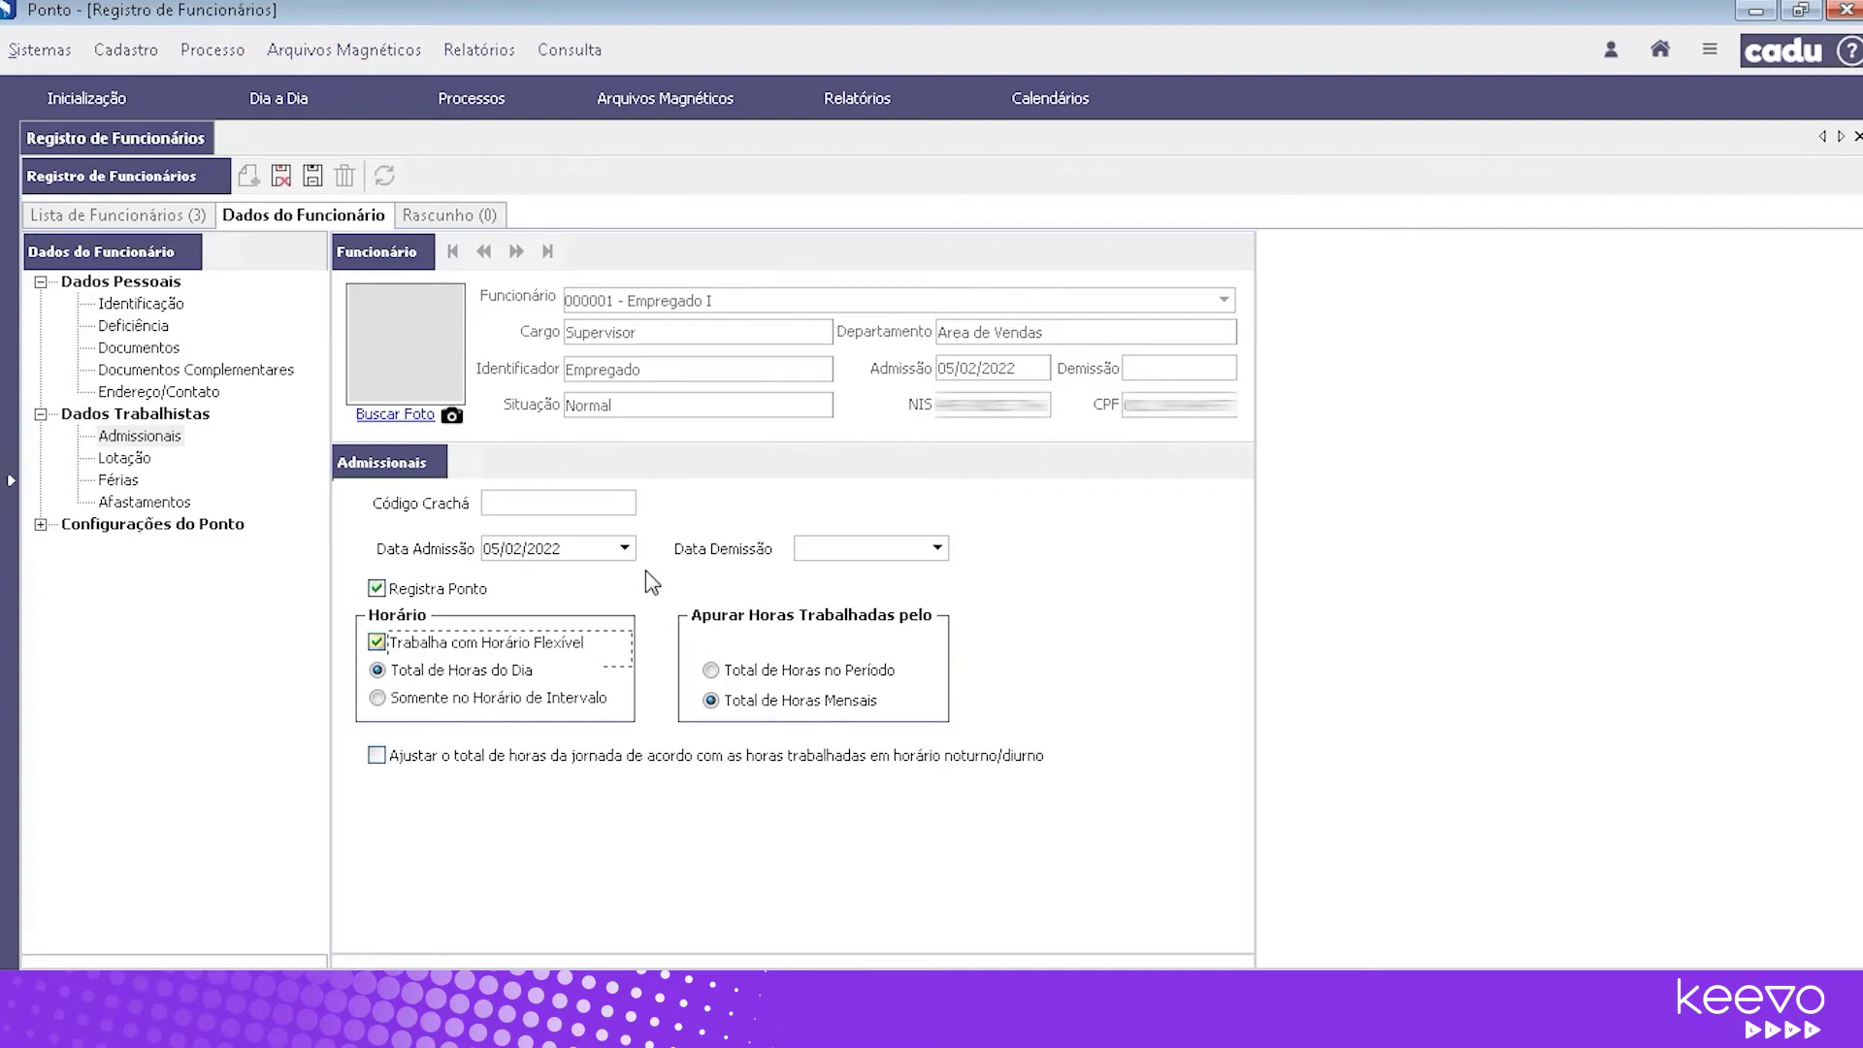
pyautogui.click(377, 699)
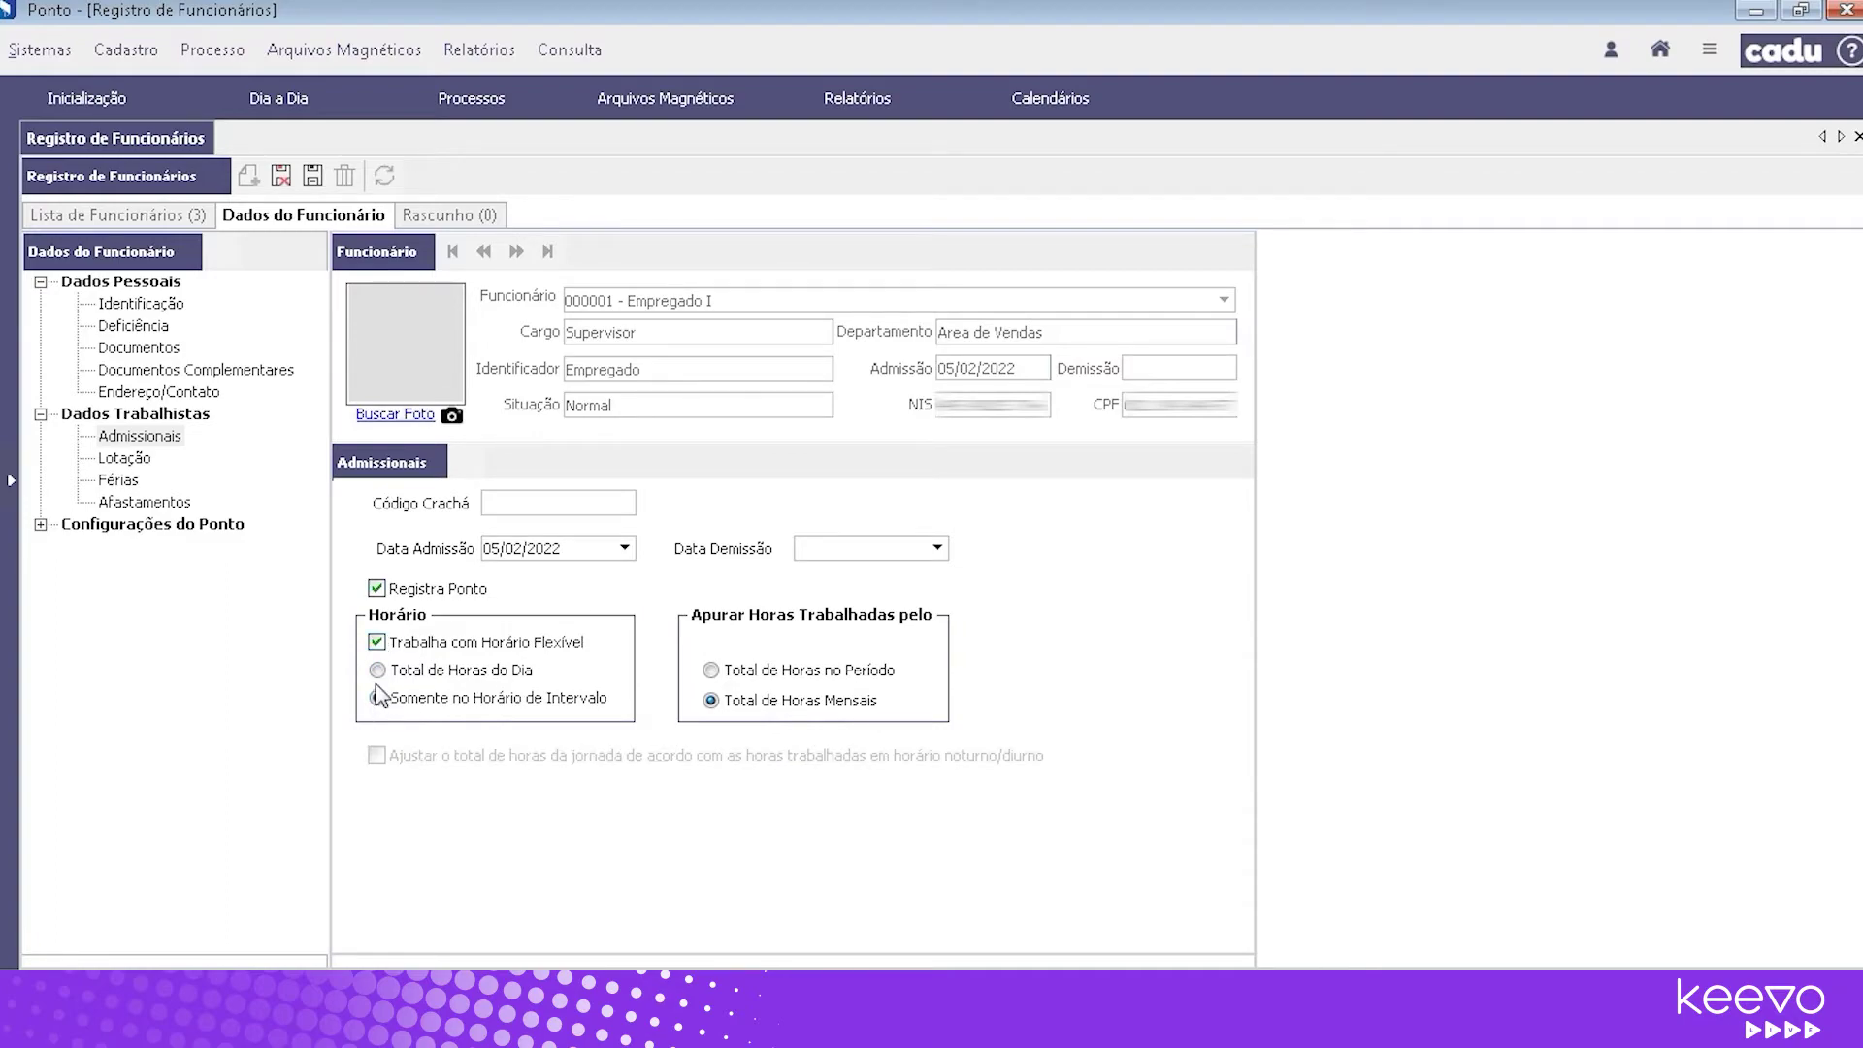
pyautogui.click(378, 671)
pyautogui.click(390, 646)
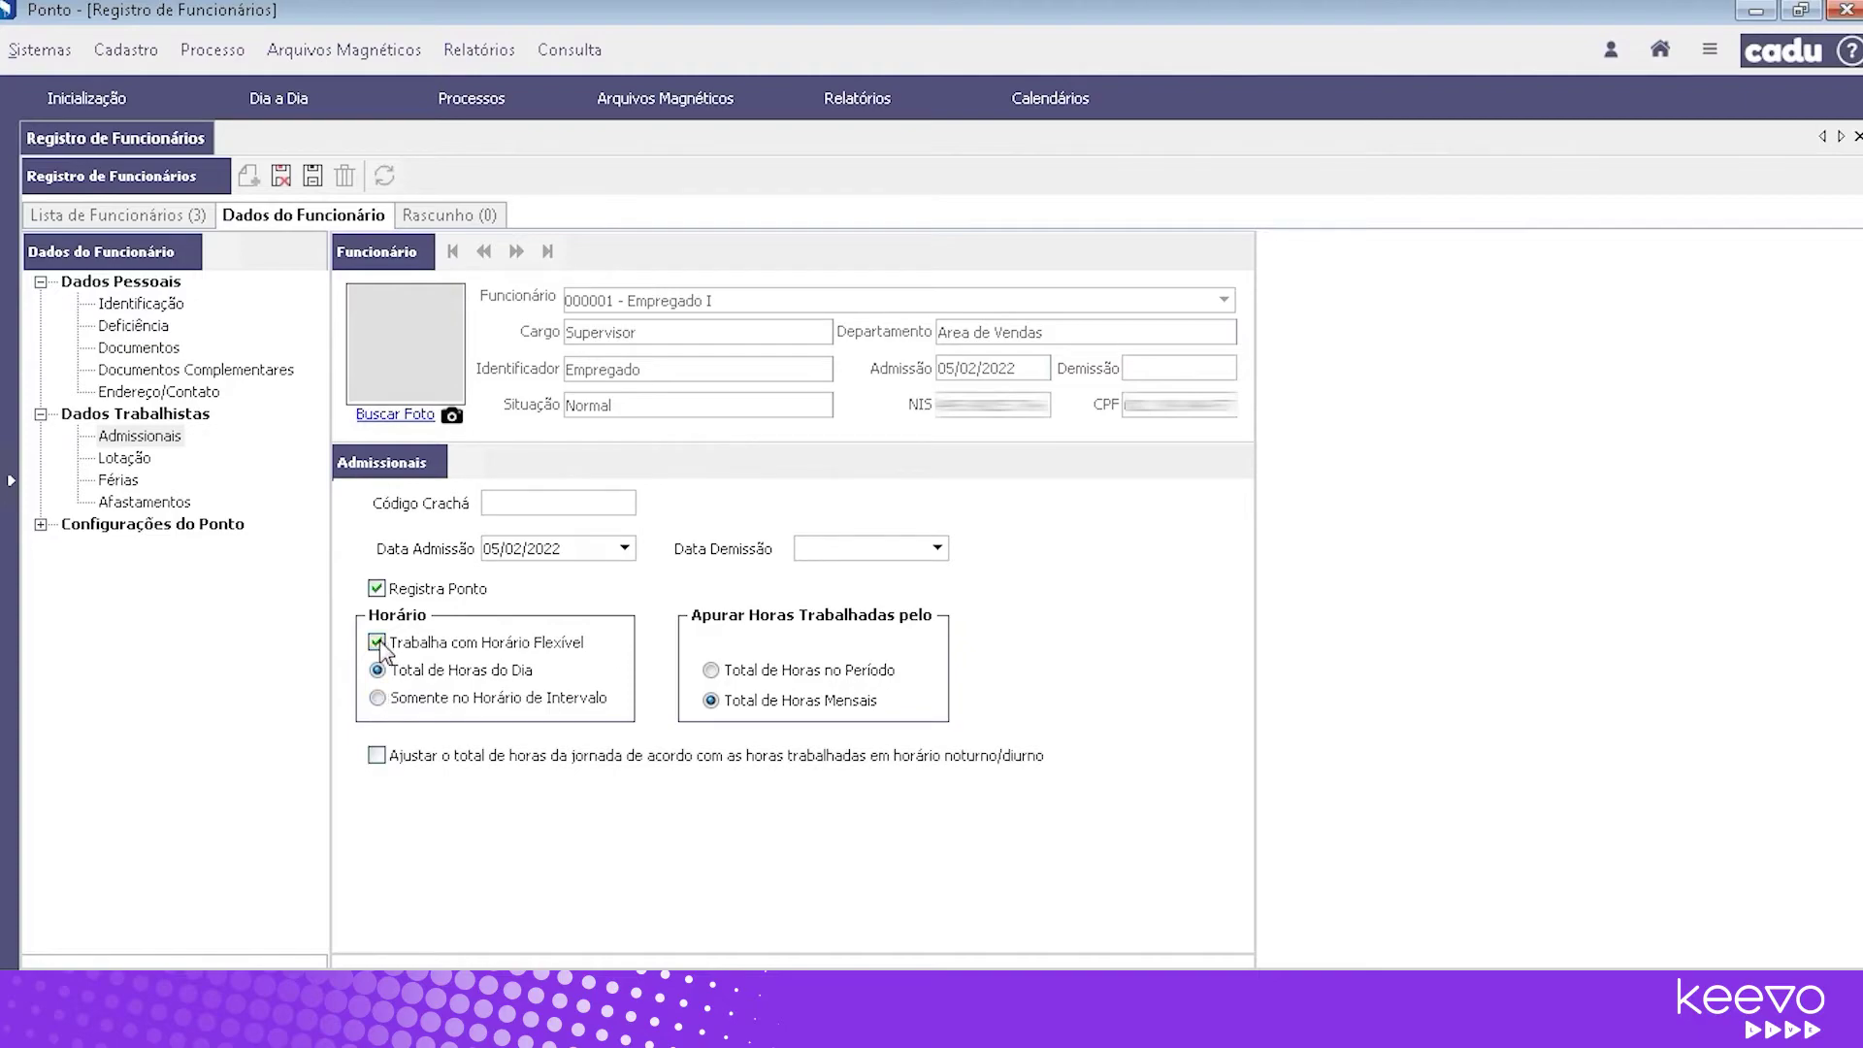
pyautogui.click(711, 670)
pyautogui.click(710, 700)
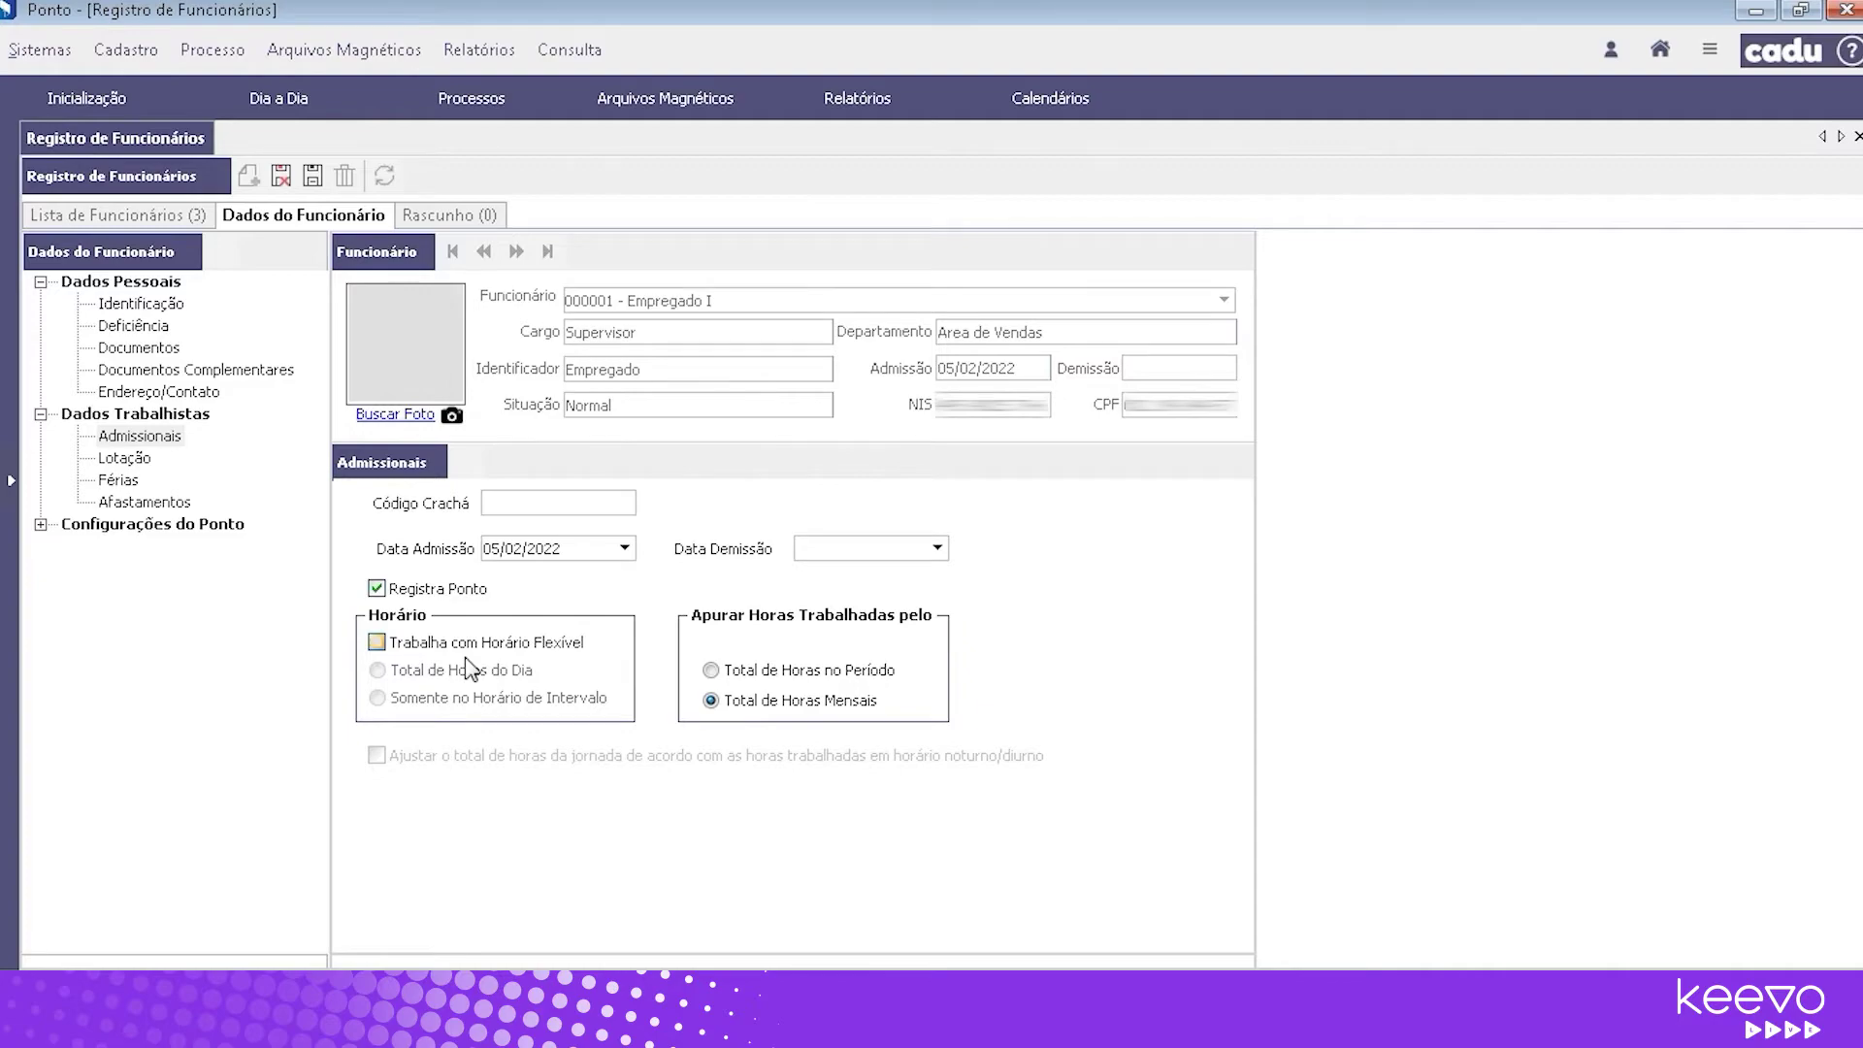
# Examine the employee's Lotação data, including position, department, schedule and union
pyautogui.click(124, 457)
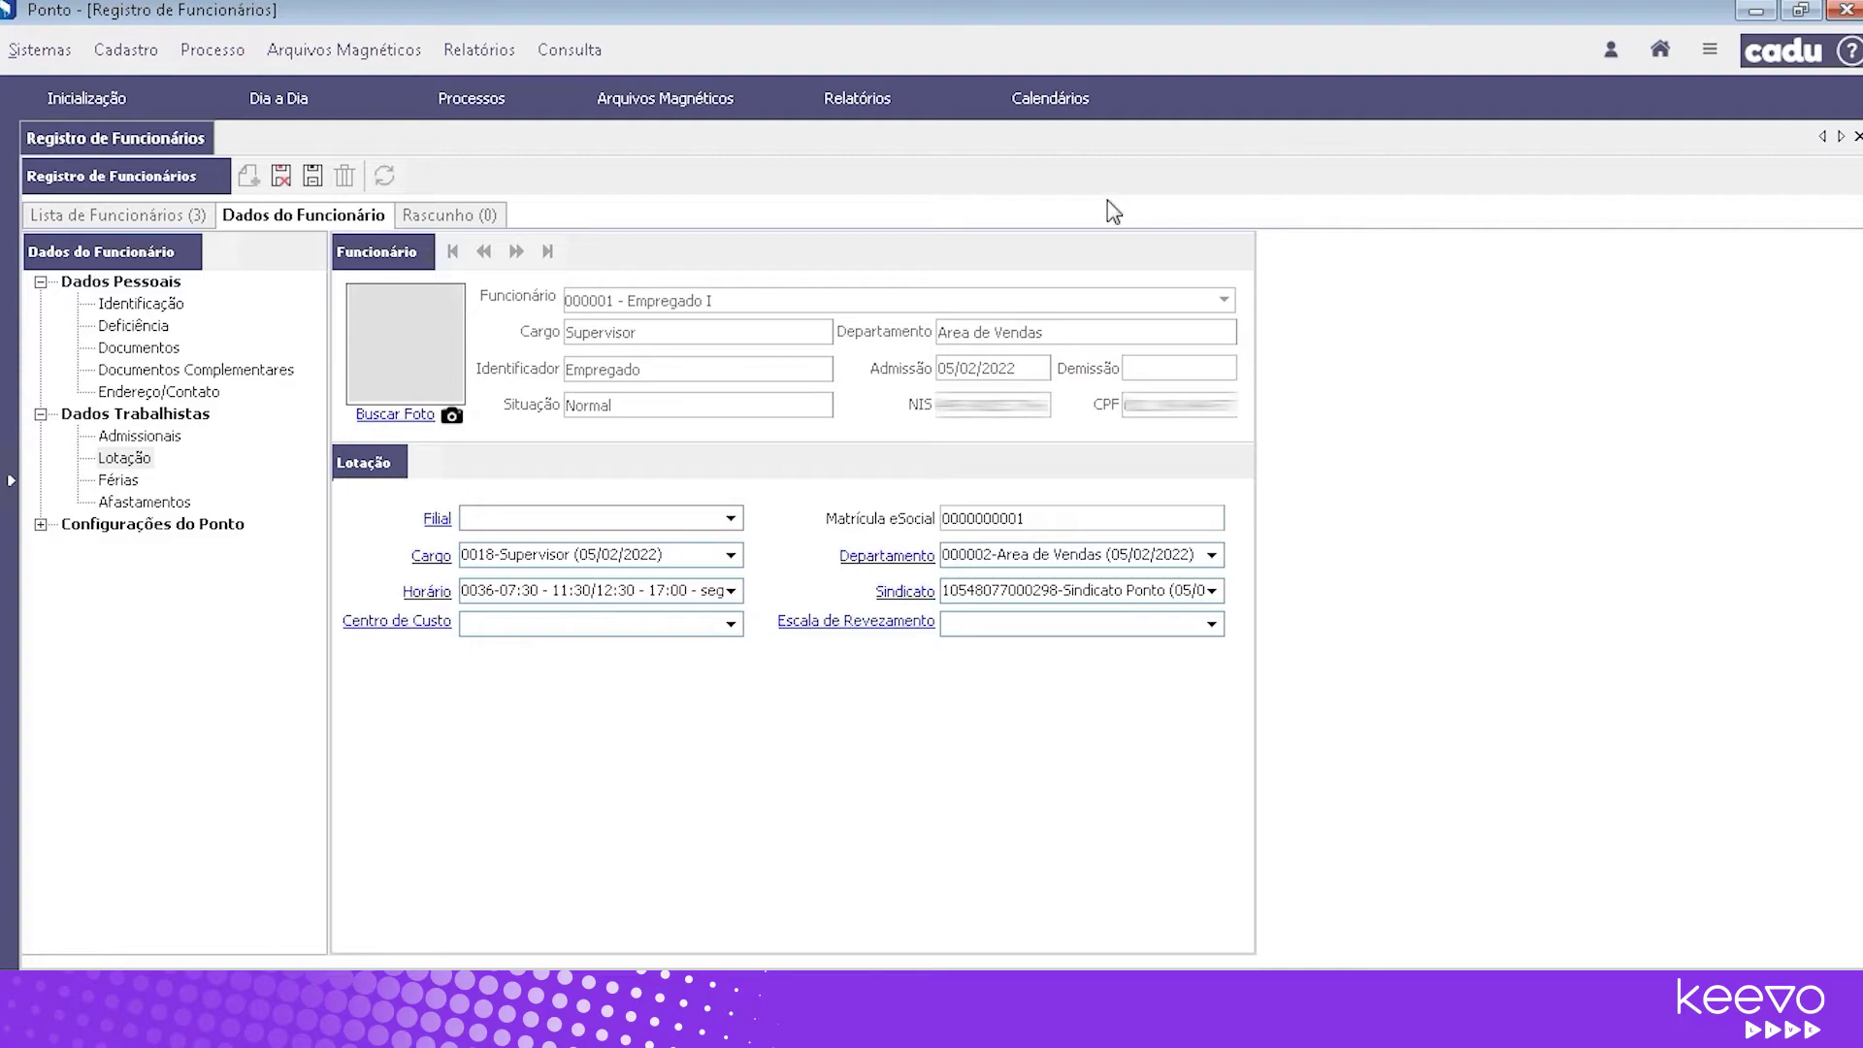
# Examine the delay and overtime settings of the Tolerancia 10 Minuto record, including the complete overtime tolerance configuration
pyautogui.click(134, 51)
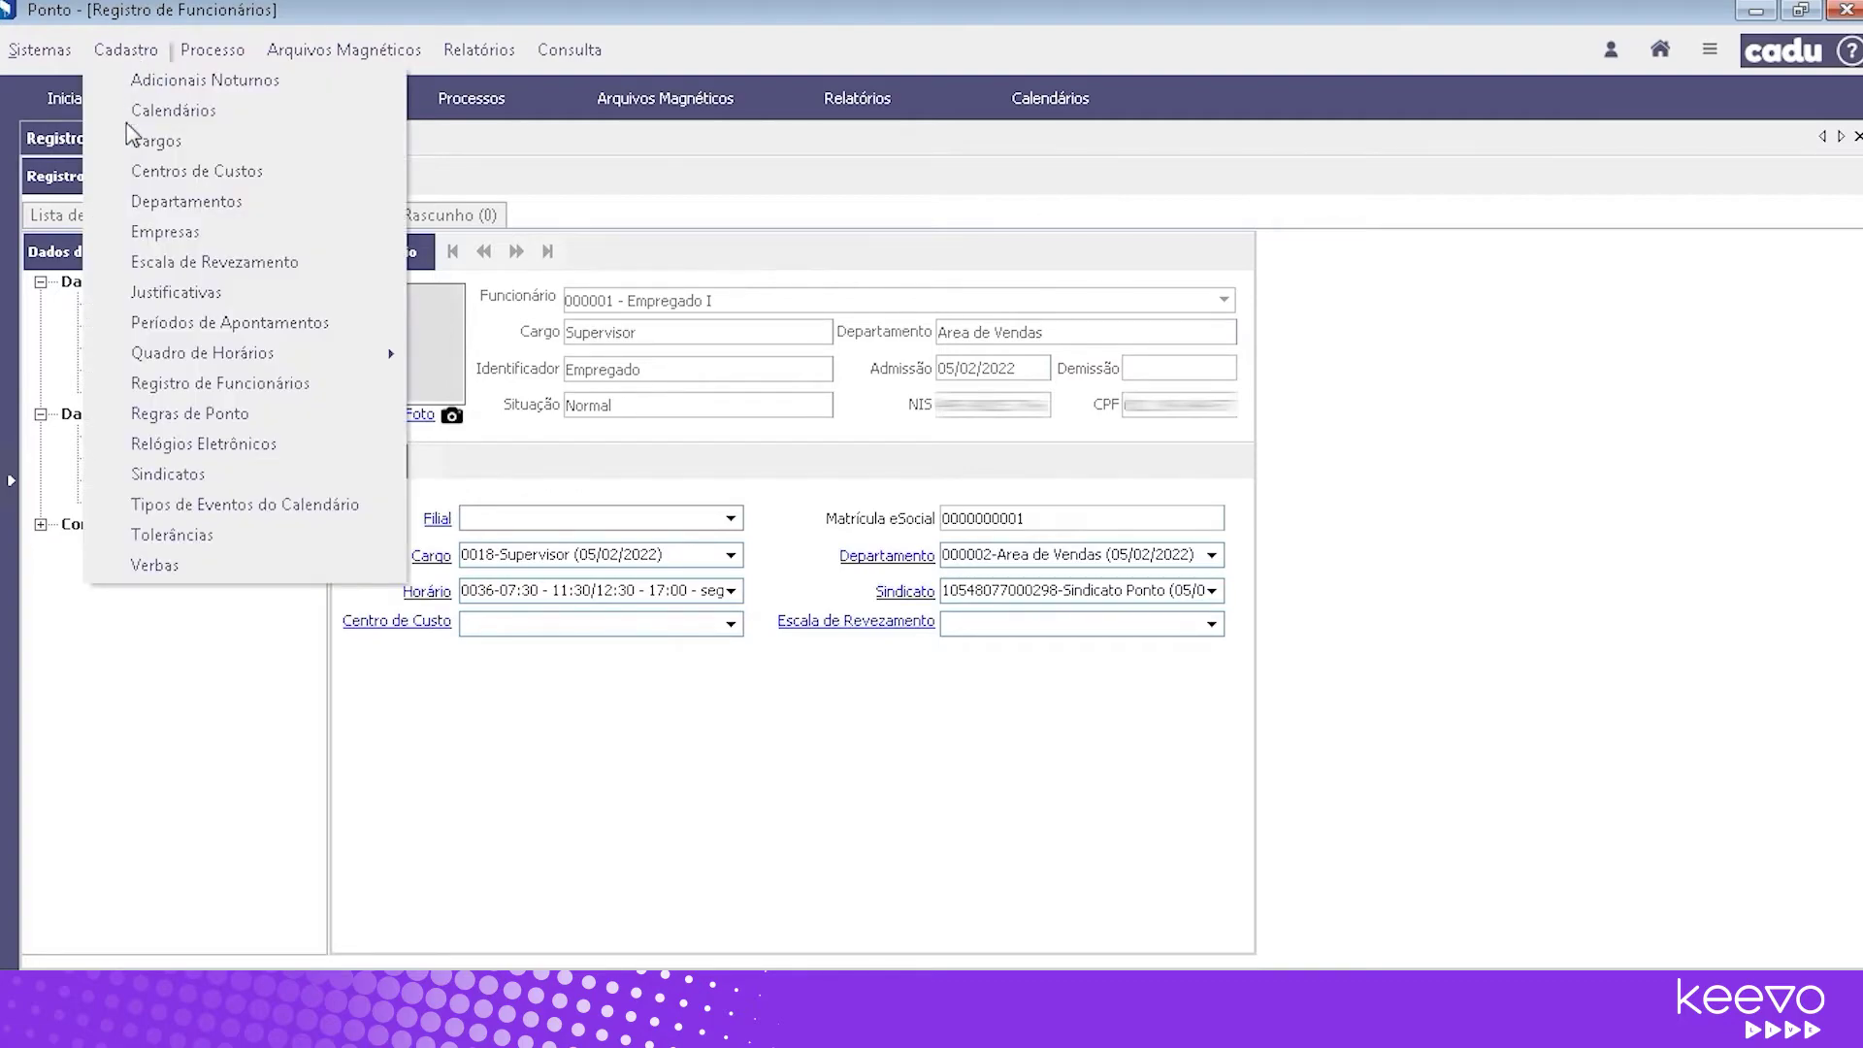
pyautogui.click(257, 539)
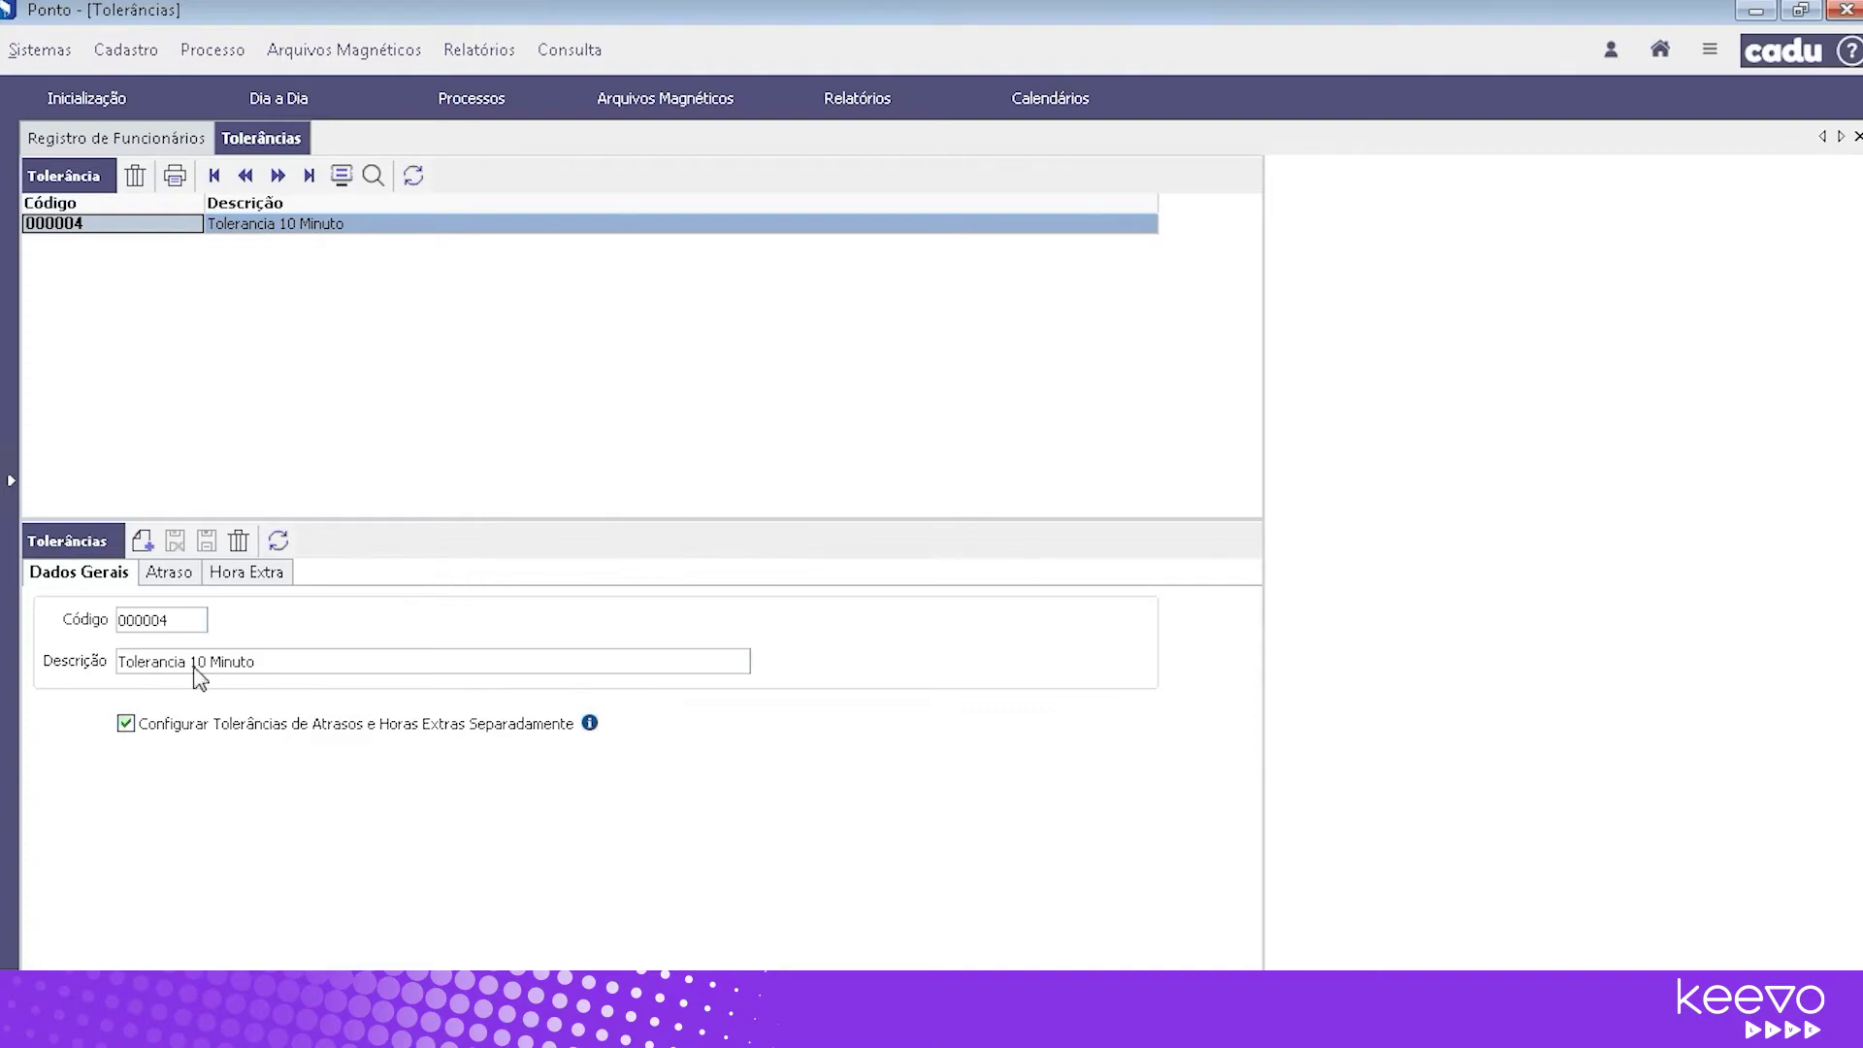
pyautogui.click(167, 578)
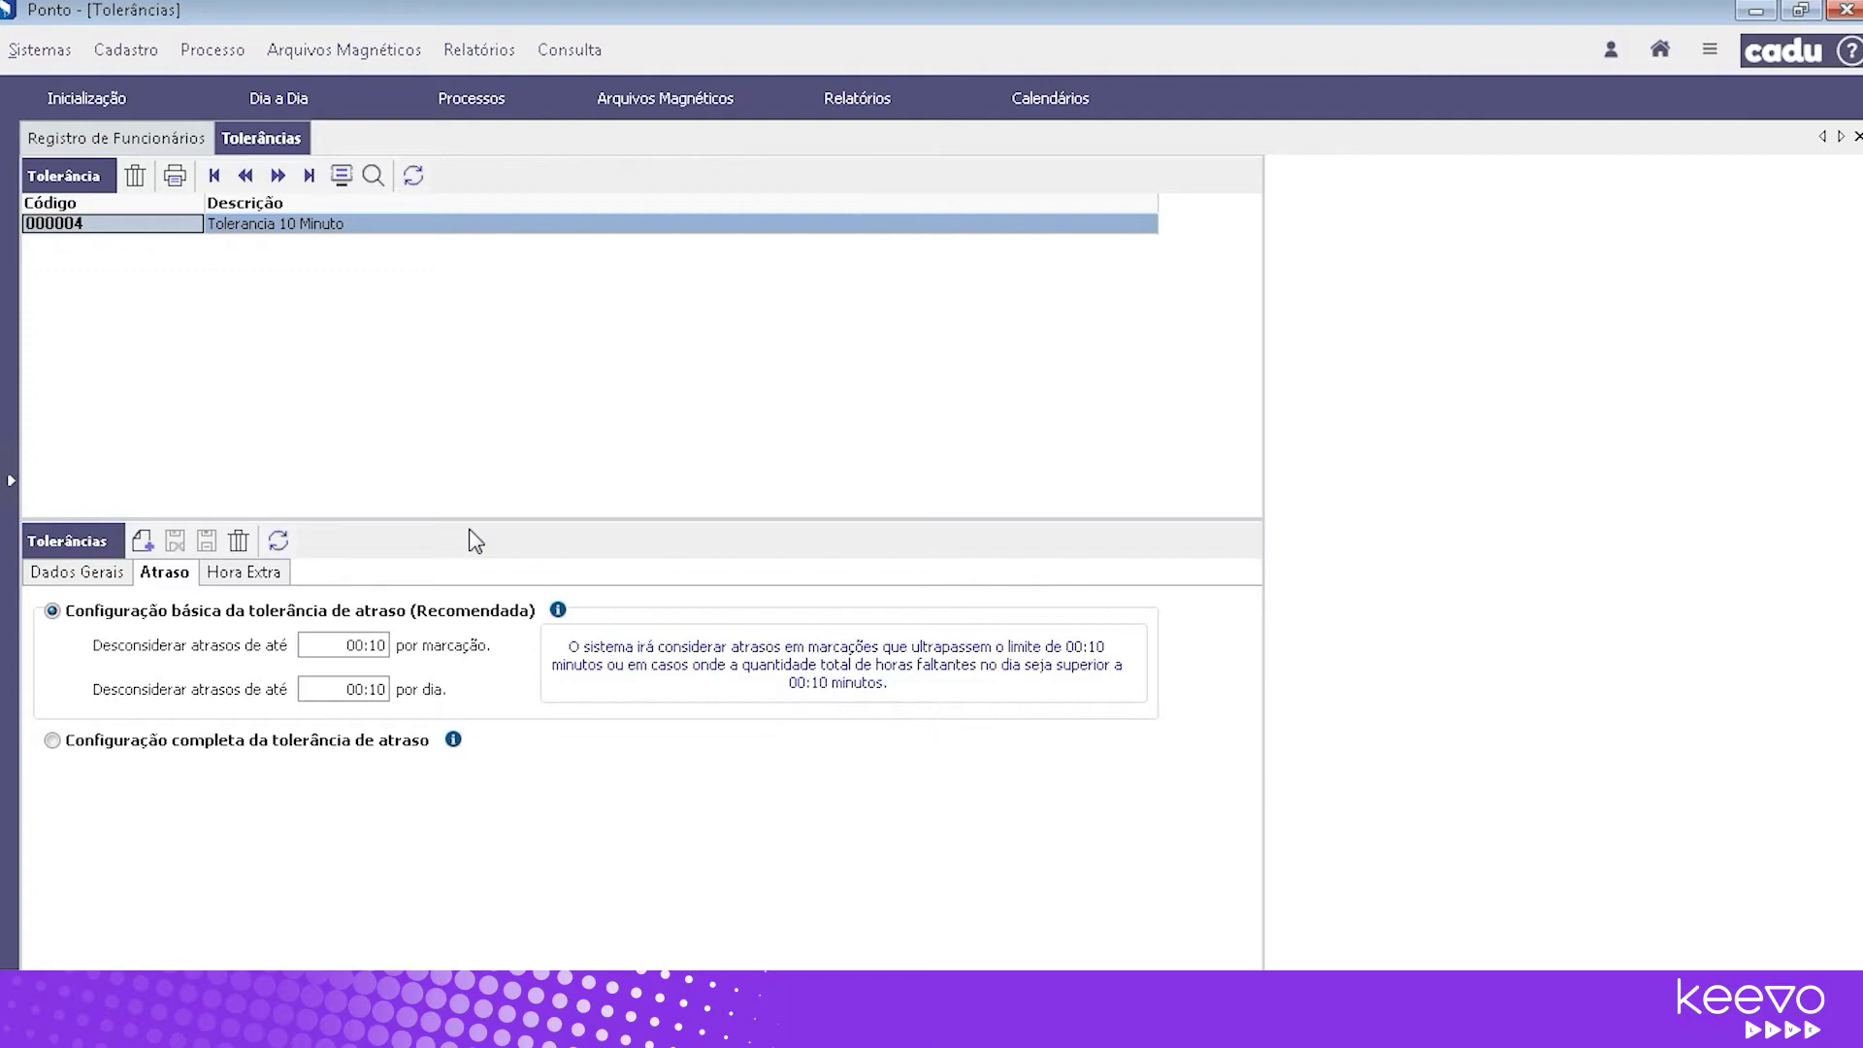
pyautogui.click(284, 572)
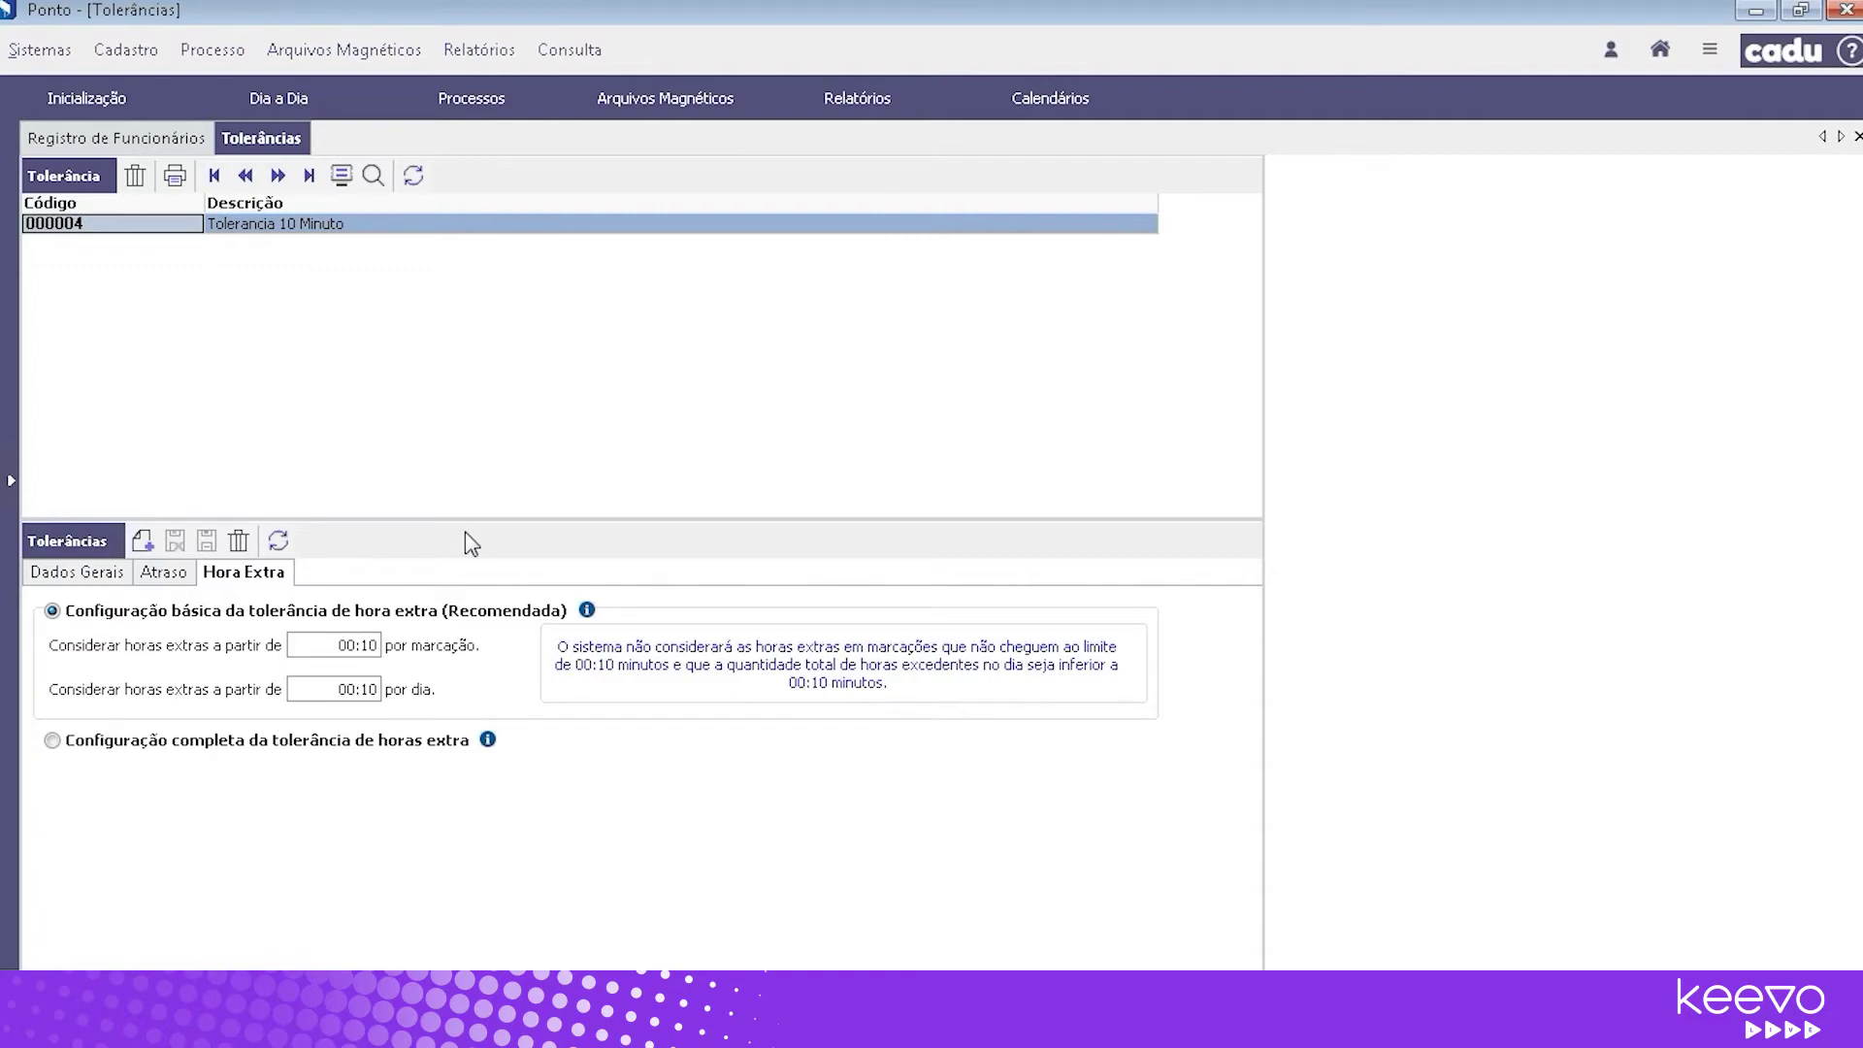
pyautogui.click(56, 742)
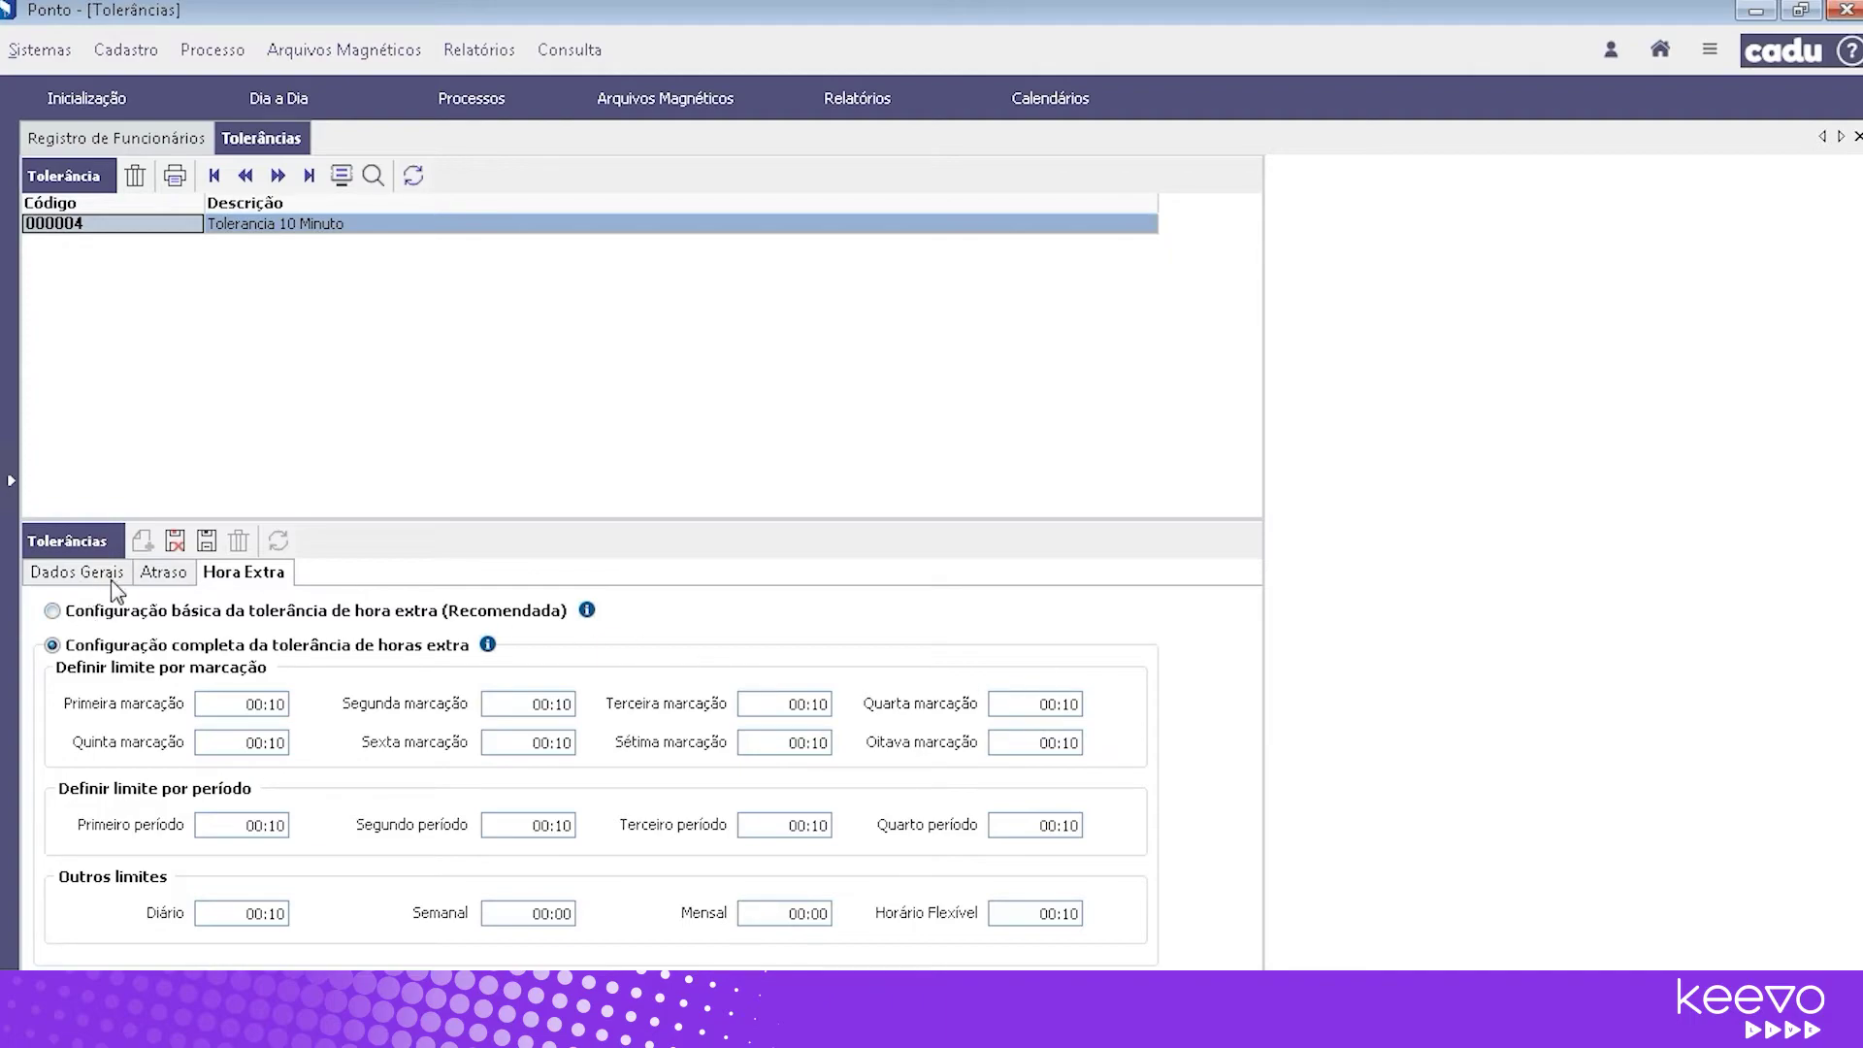
pyautogui.click(51, 610)
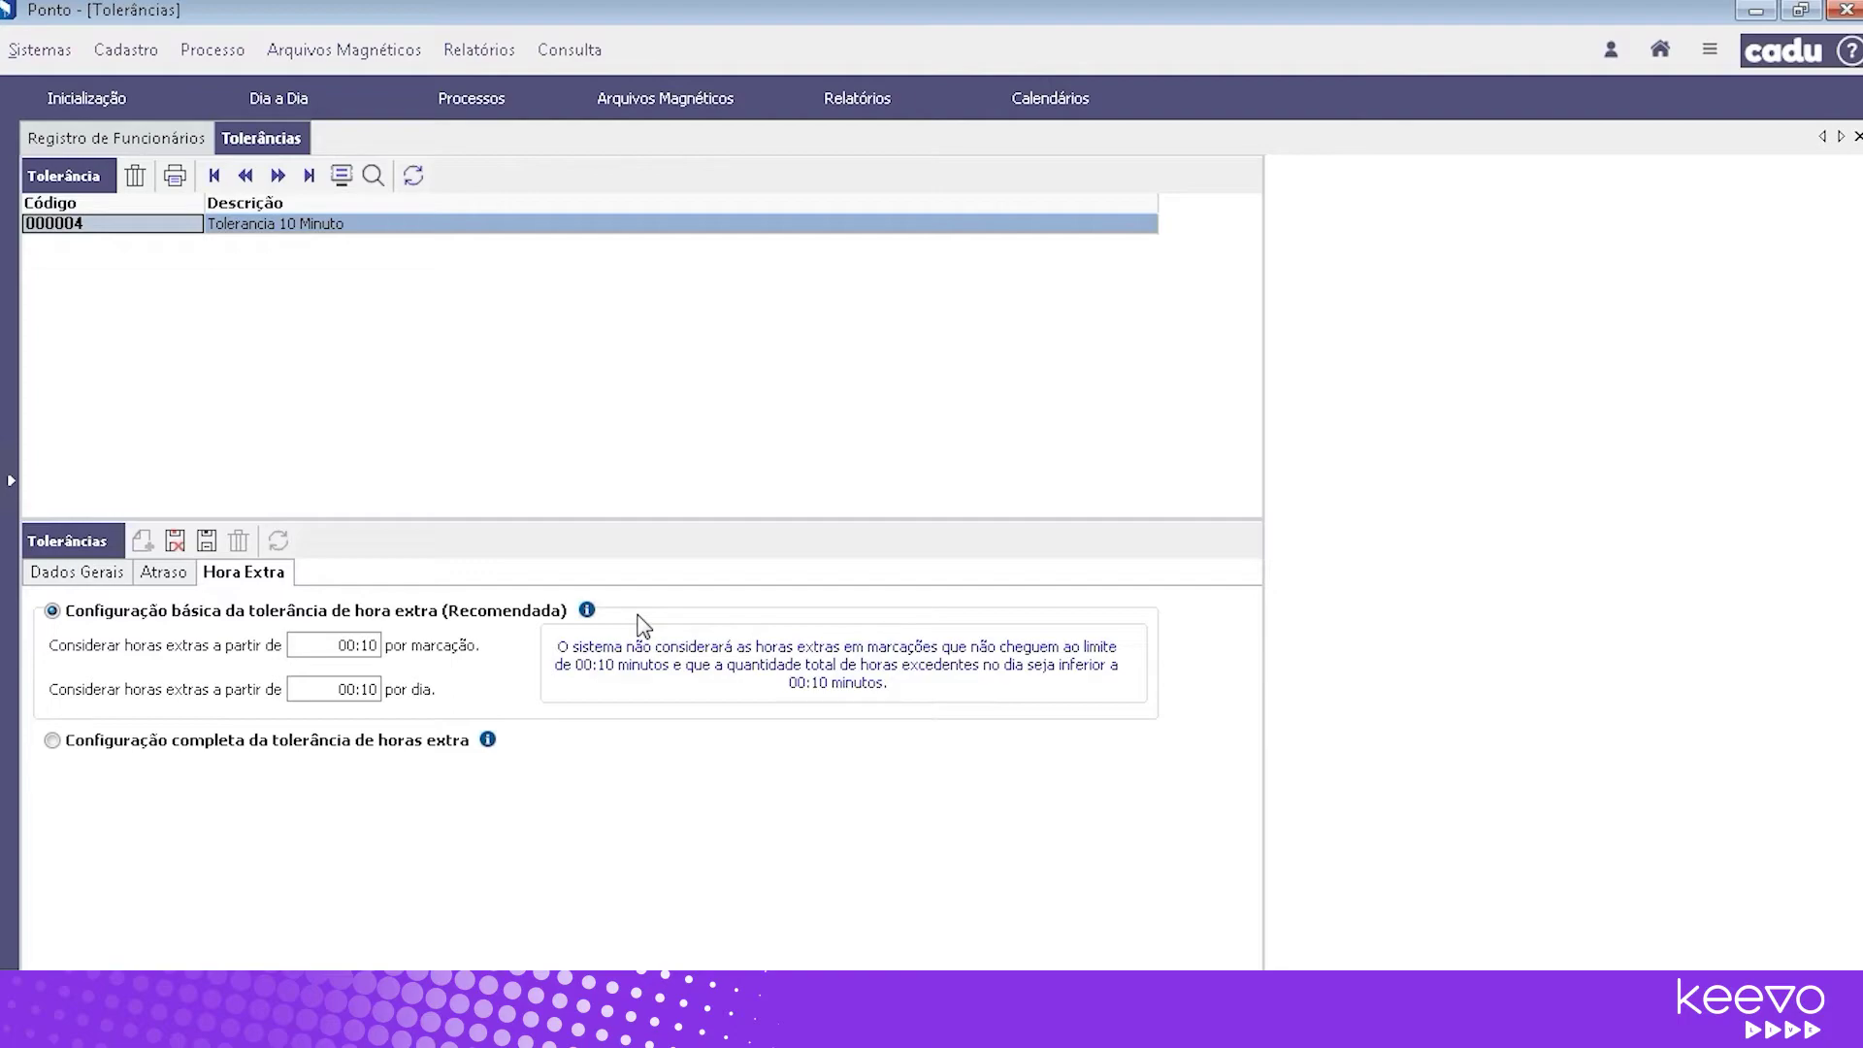
# Create a verba described as HORA EXTRA 65 % with type 5 - Hora Extra and a multiplication factor of 100,00
pyautogui.click(135, 58)
pyautogui.click(204, 570)
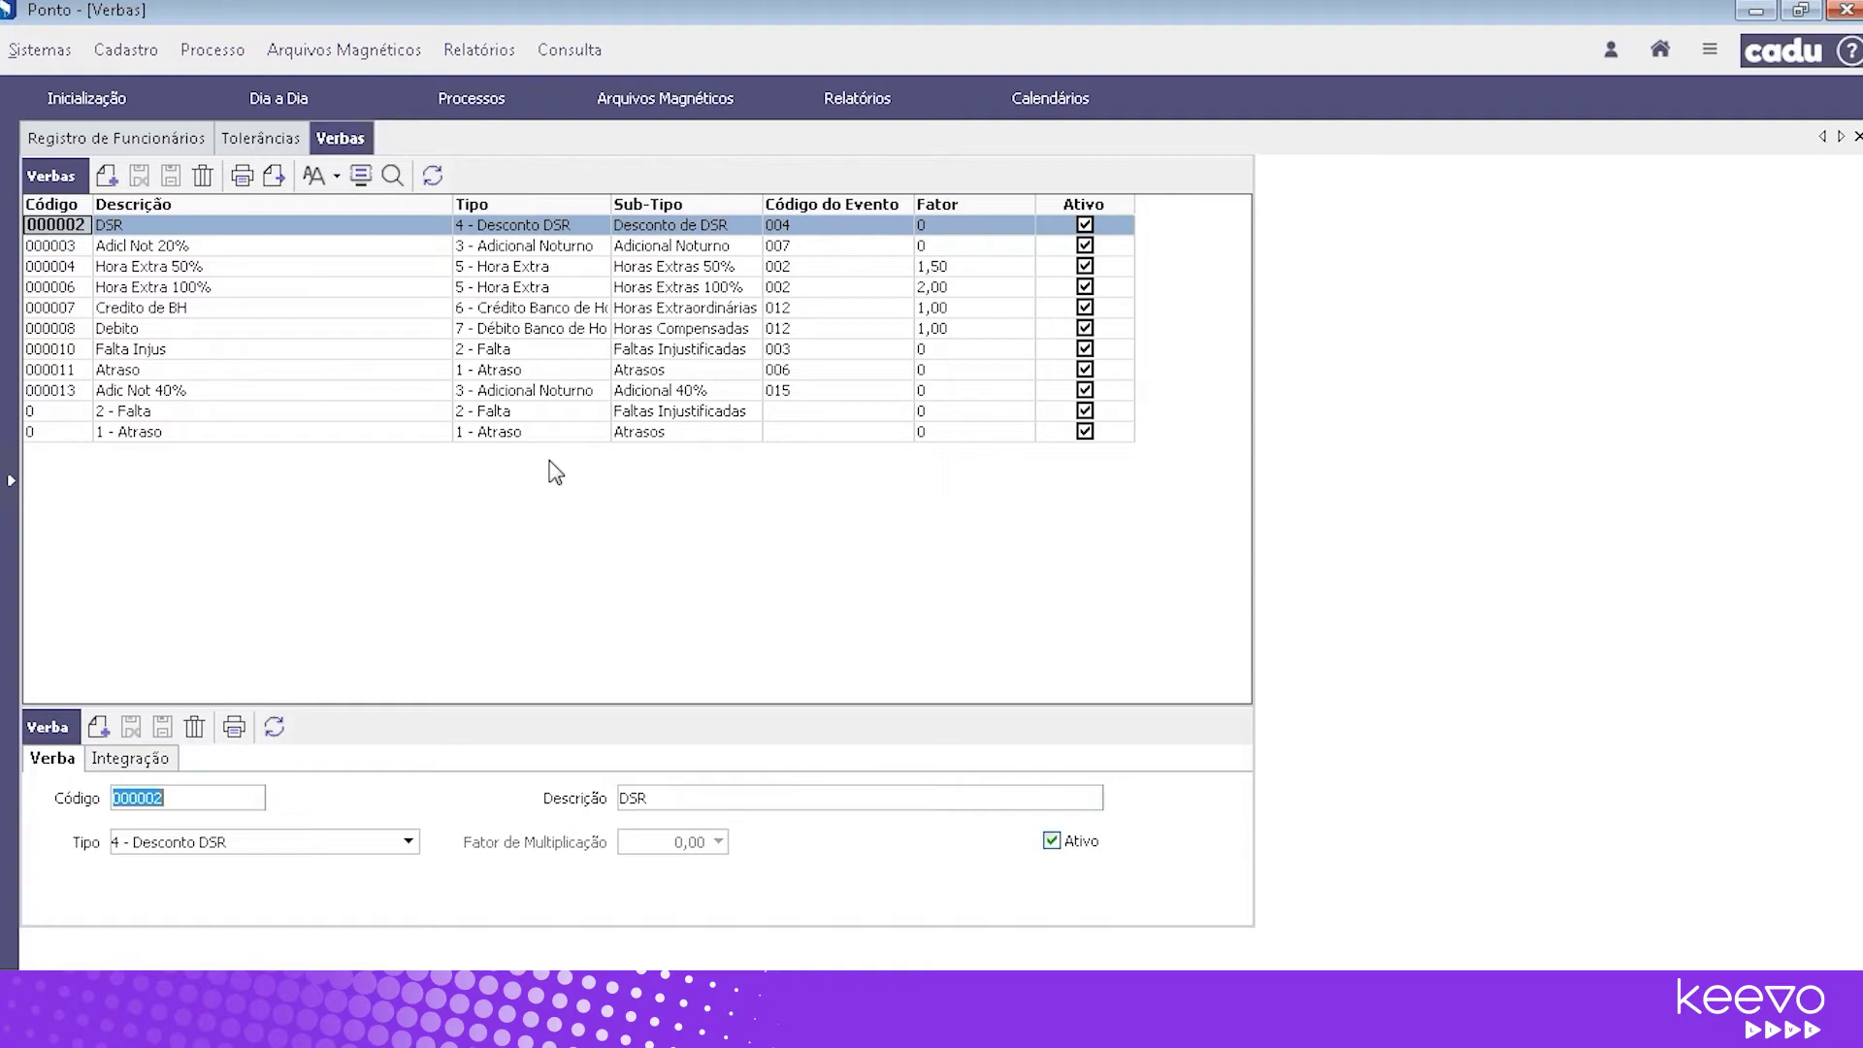
pyautogui.click(204, 329)
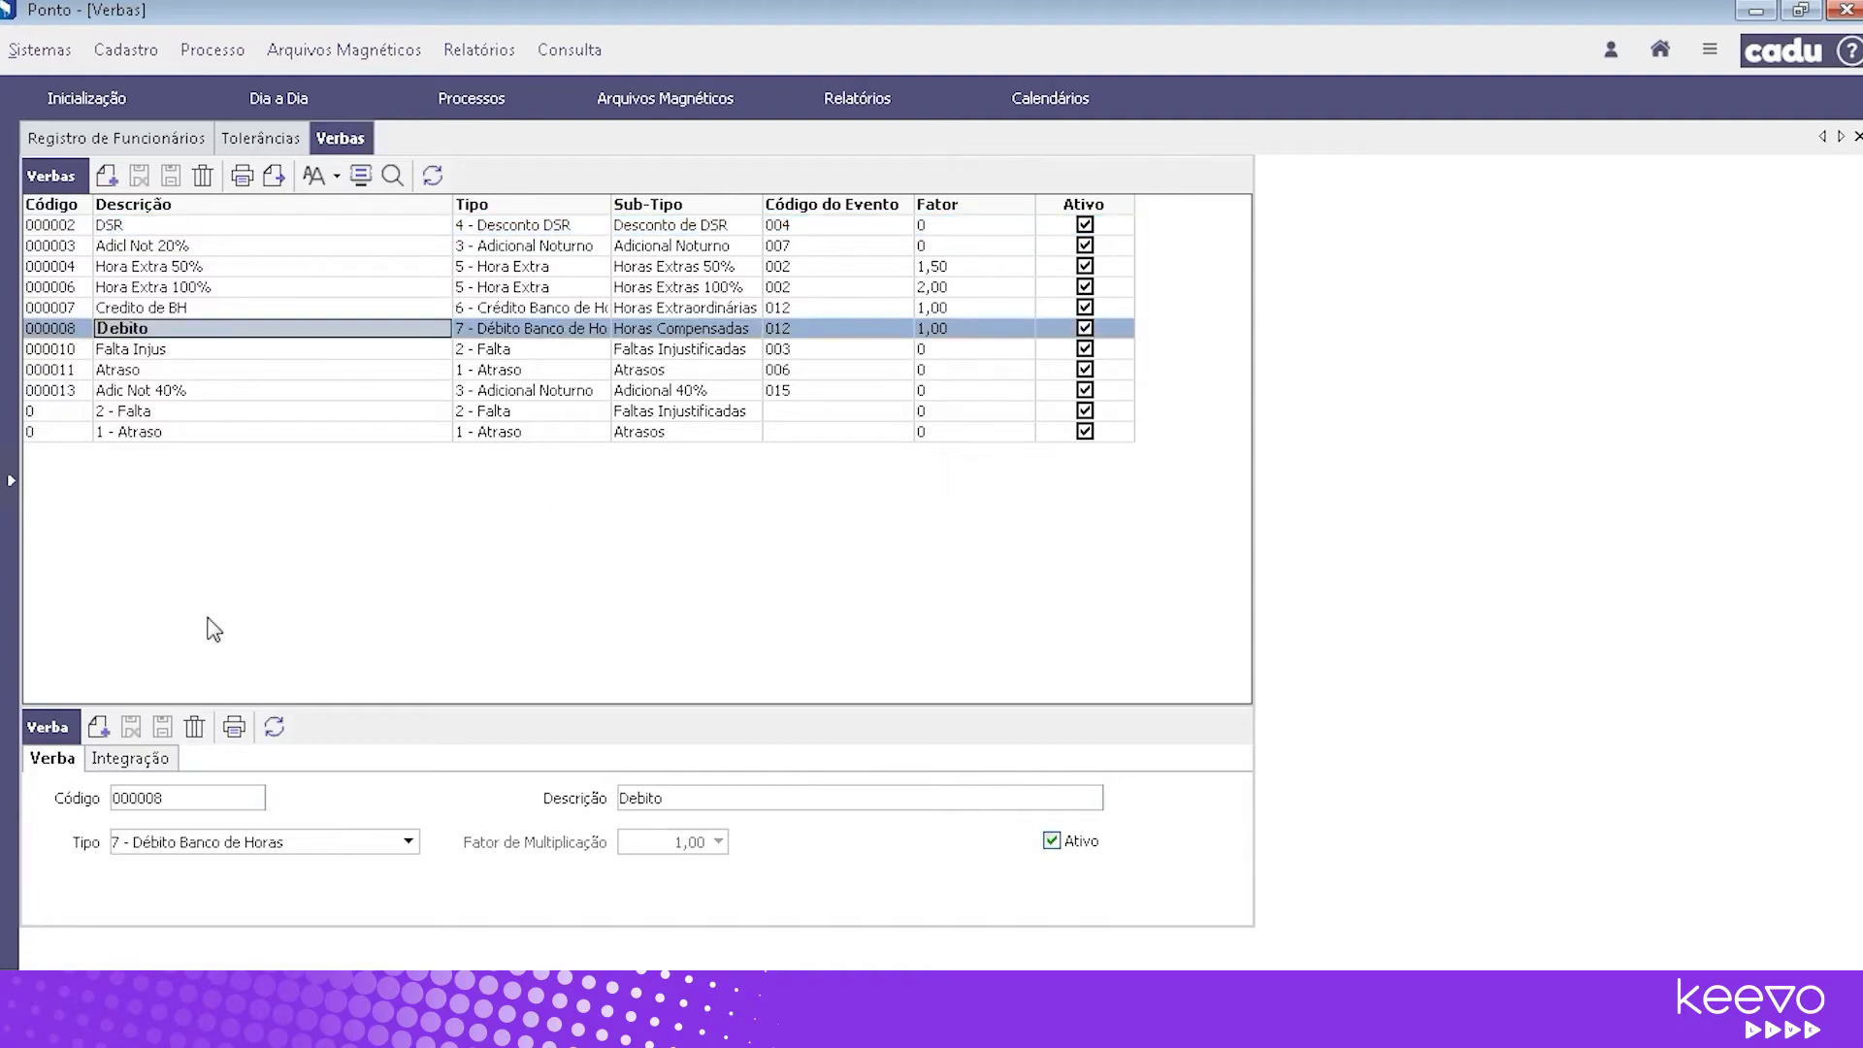
pyautogui.click(98, 728)
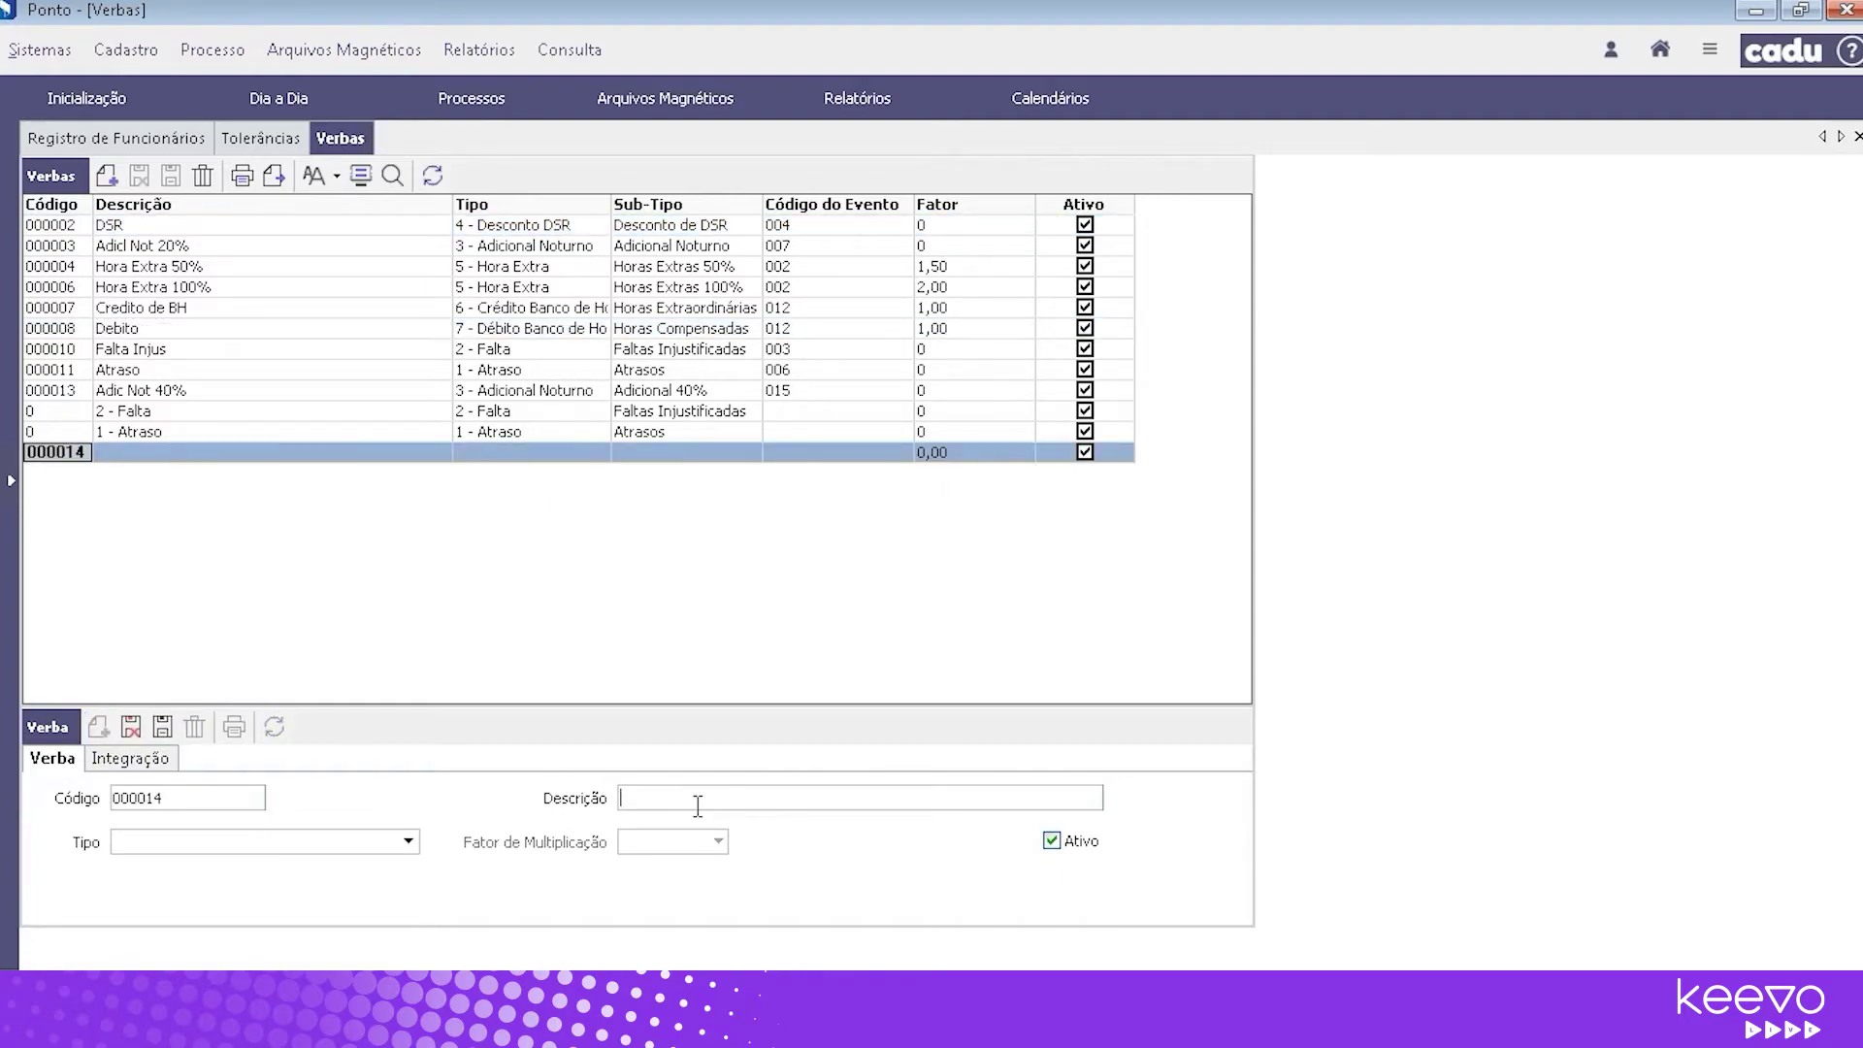
pyautogui.write('HORA EXTRA 65 %')
pyautogui.click(409, 841)
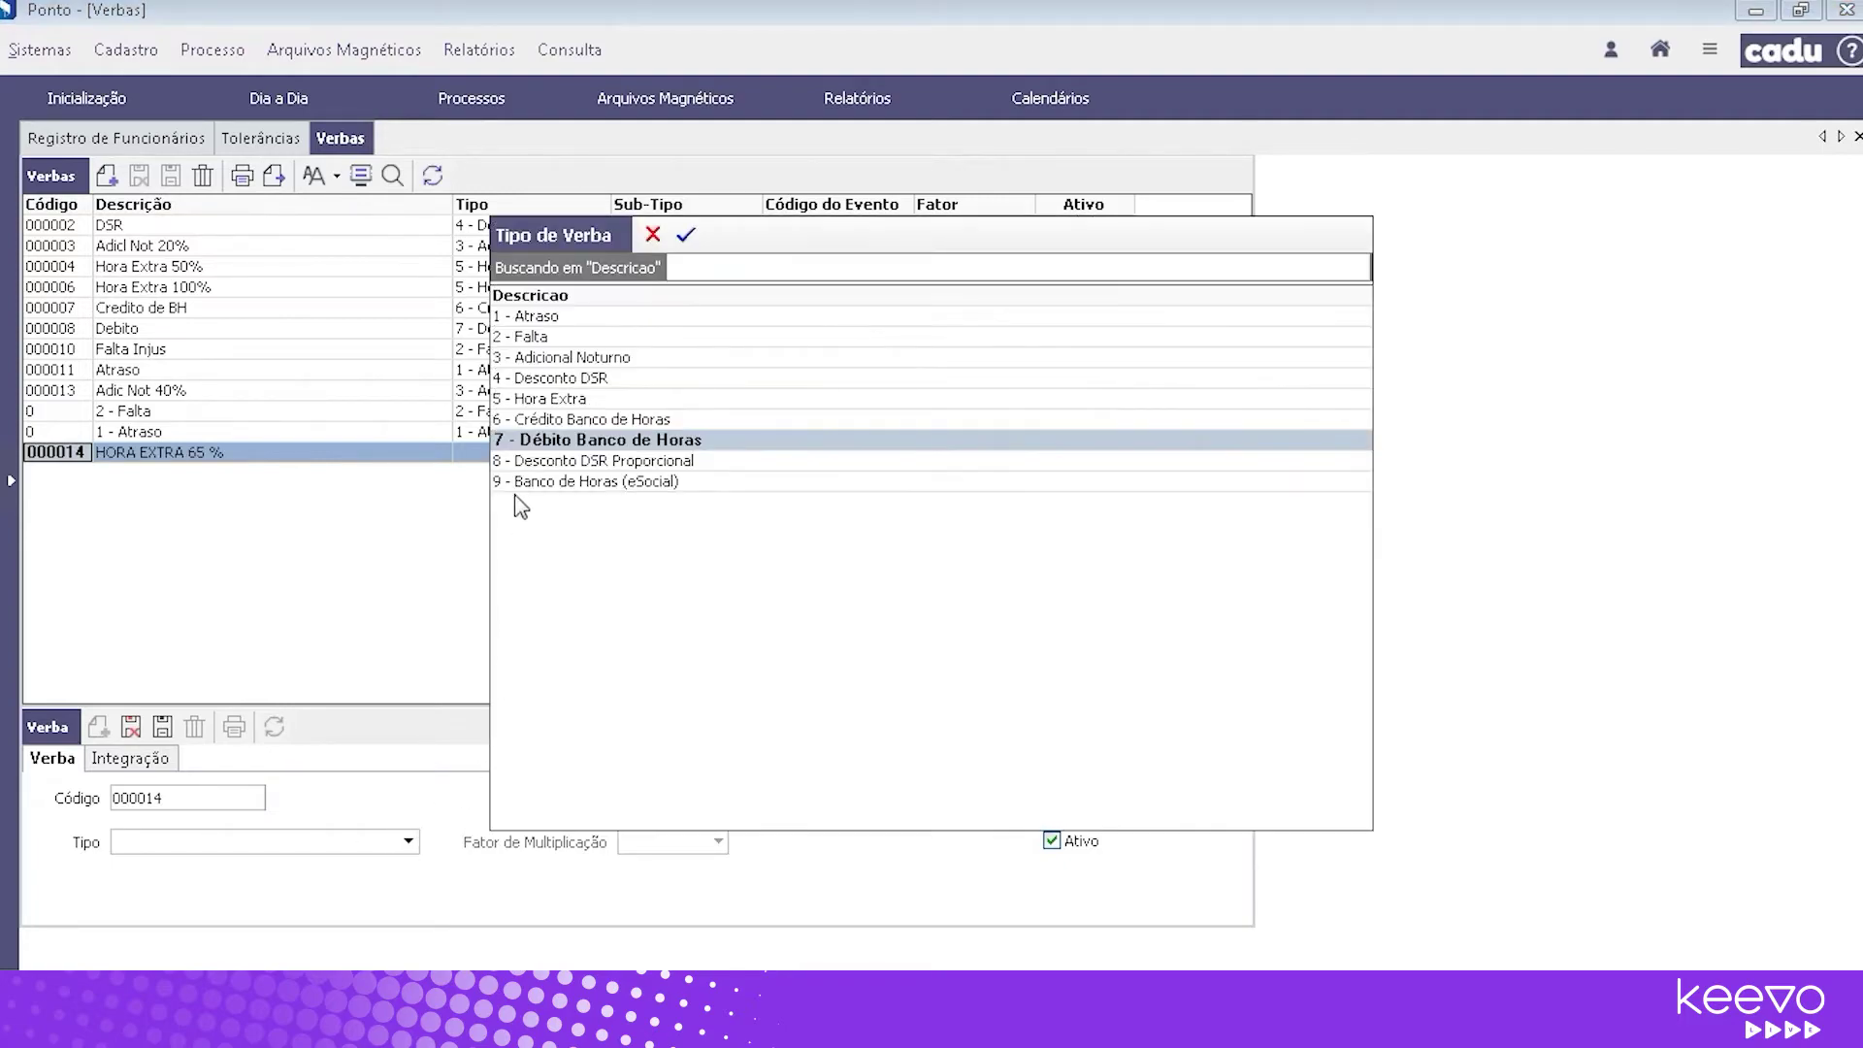
pyautogui.doubleClick(541, 398)
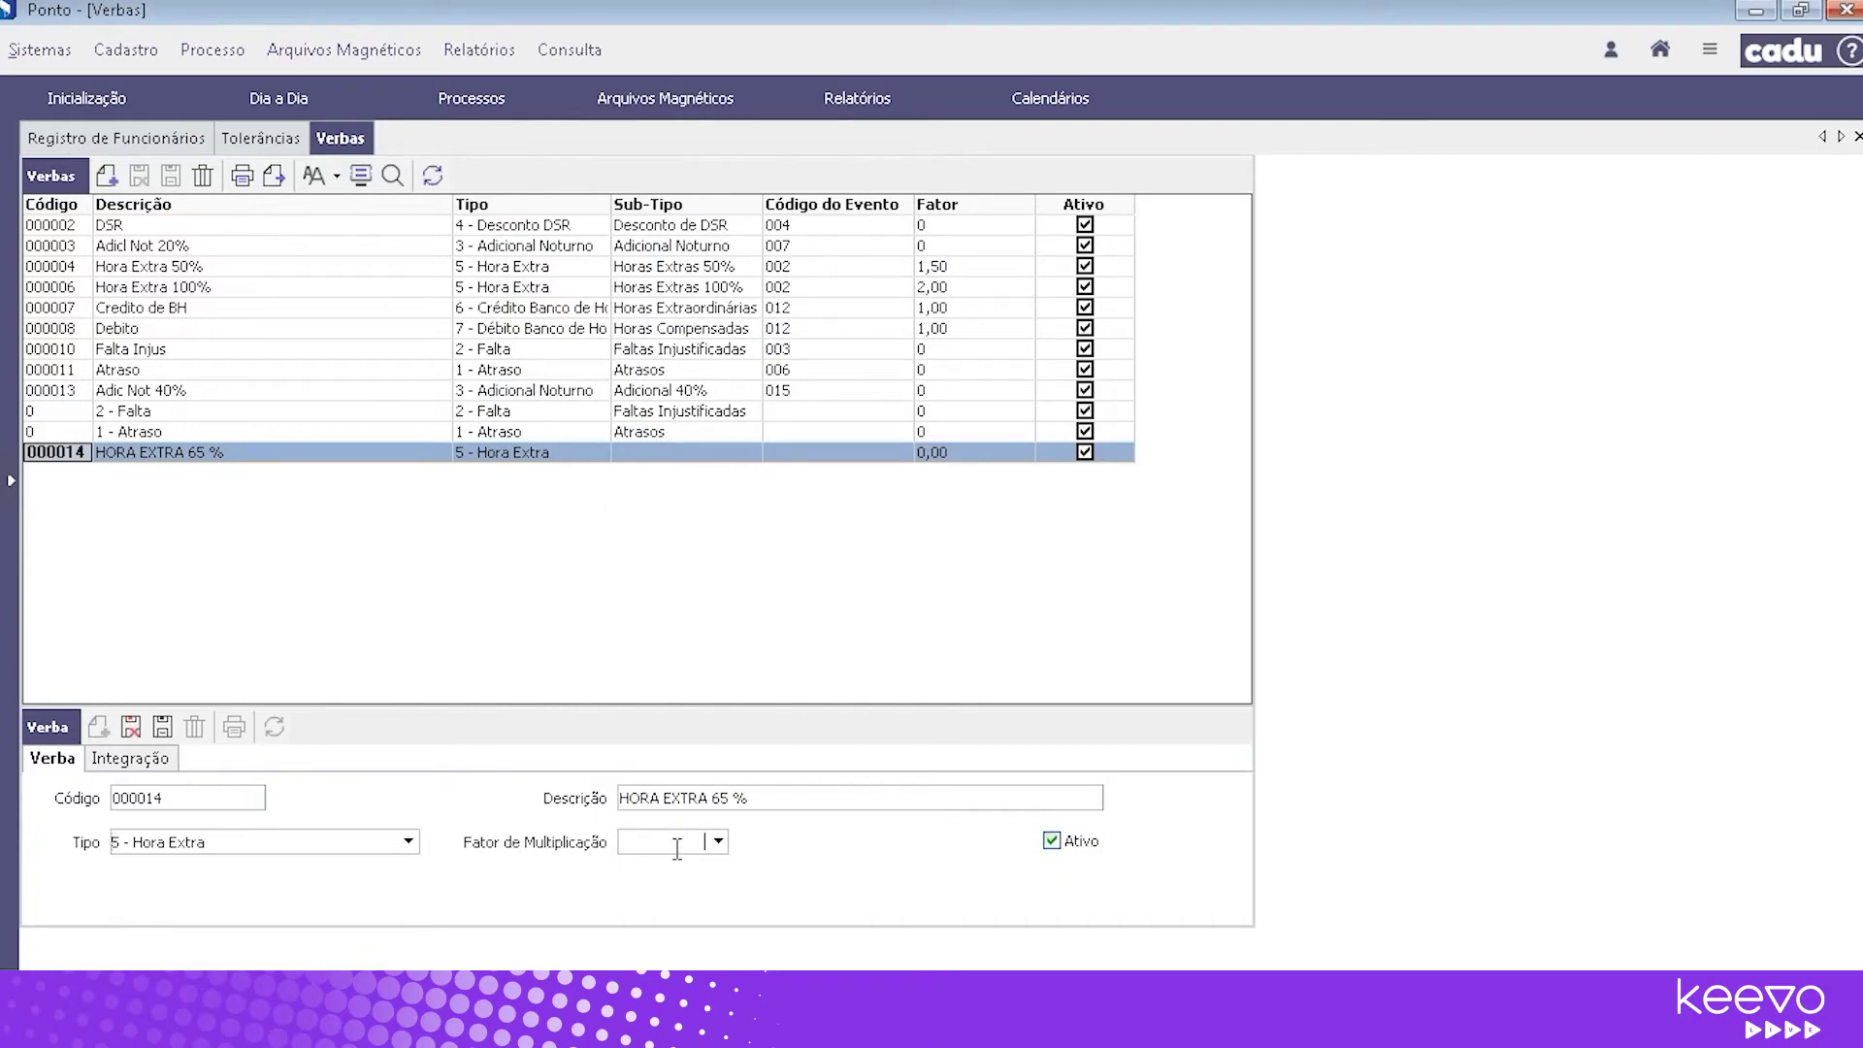
pyautogui.write('1,00')
pyautogui.write('00')
# Set the new verba's integration to type Horas Extras, sub-type Hora Extra 65% and event code 002, and save it
pyautogui.click(129, 760)
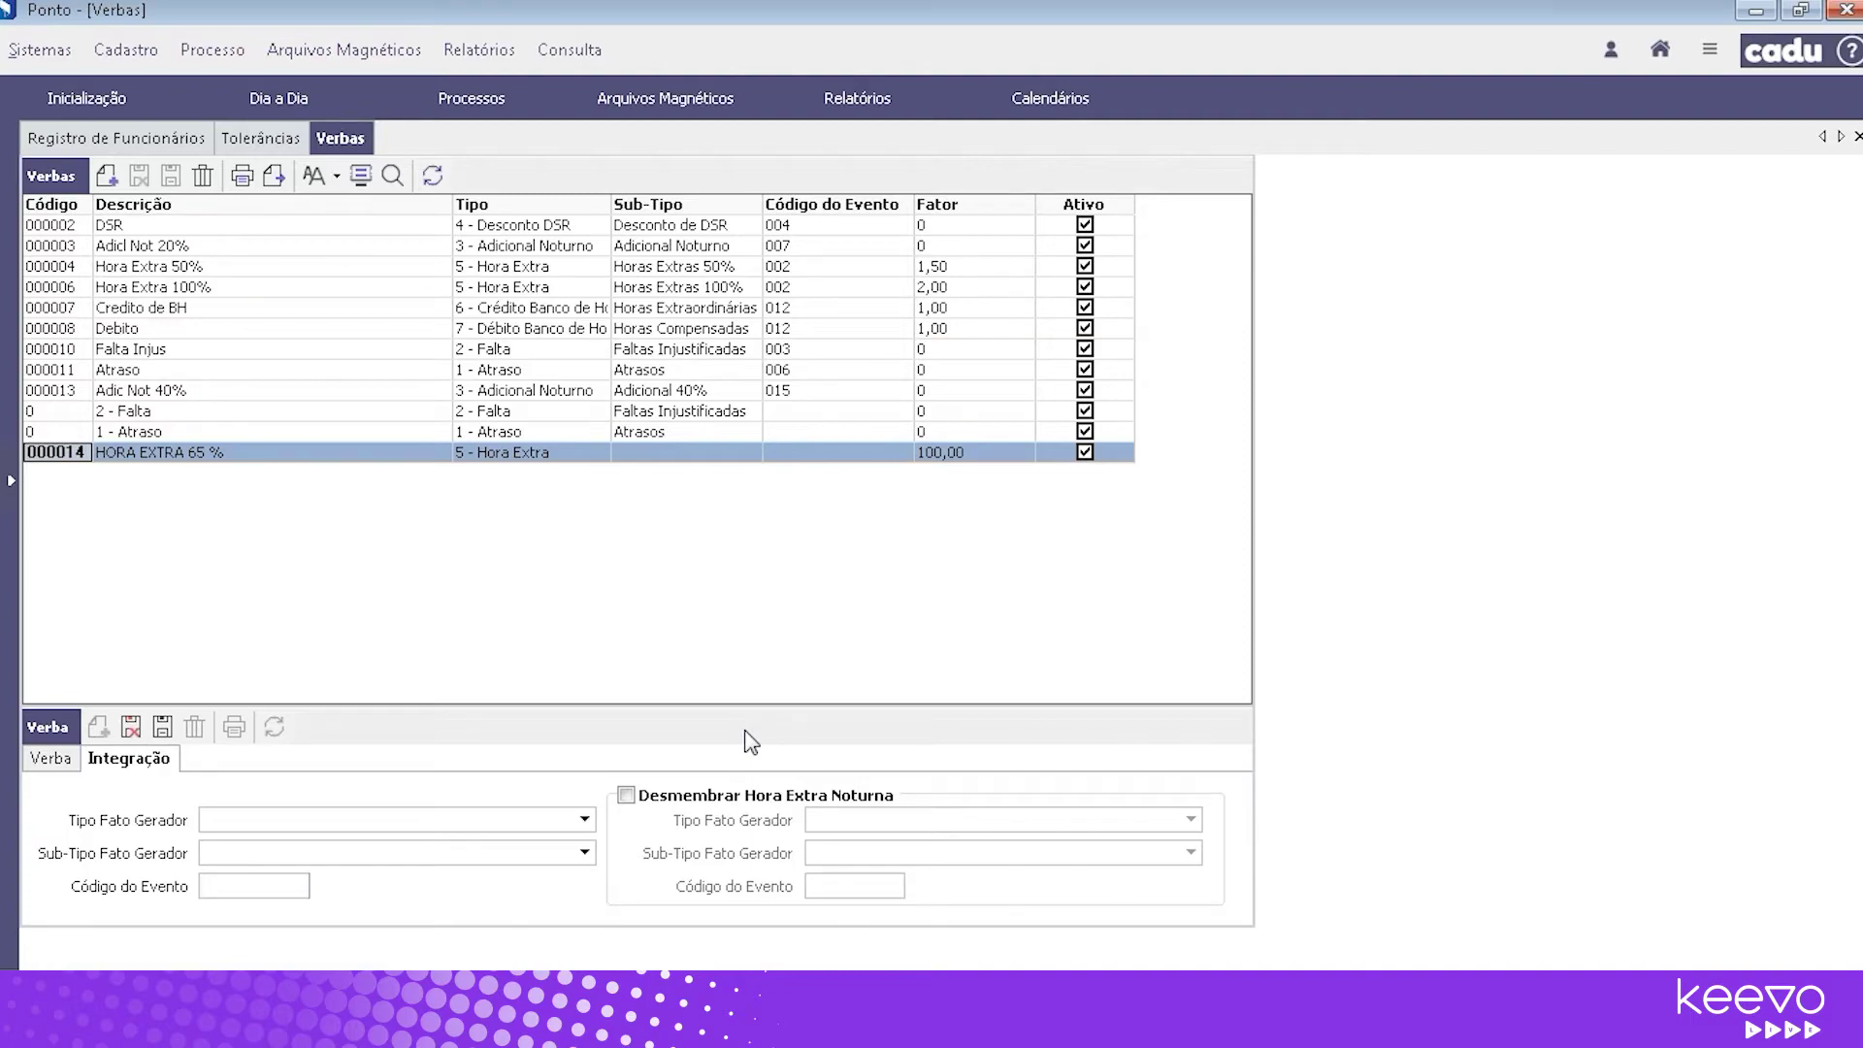
pyautogui.click(583, 821)
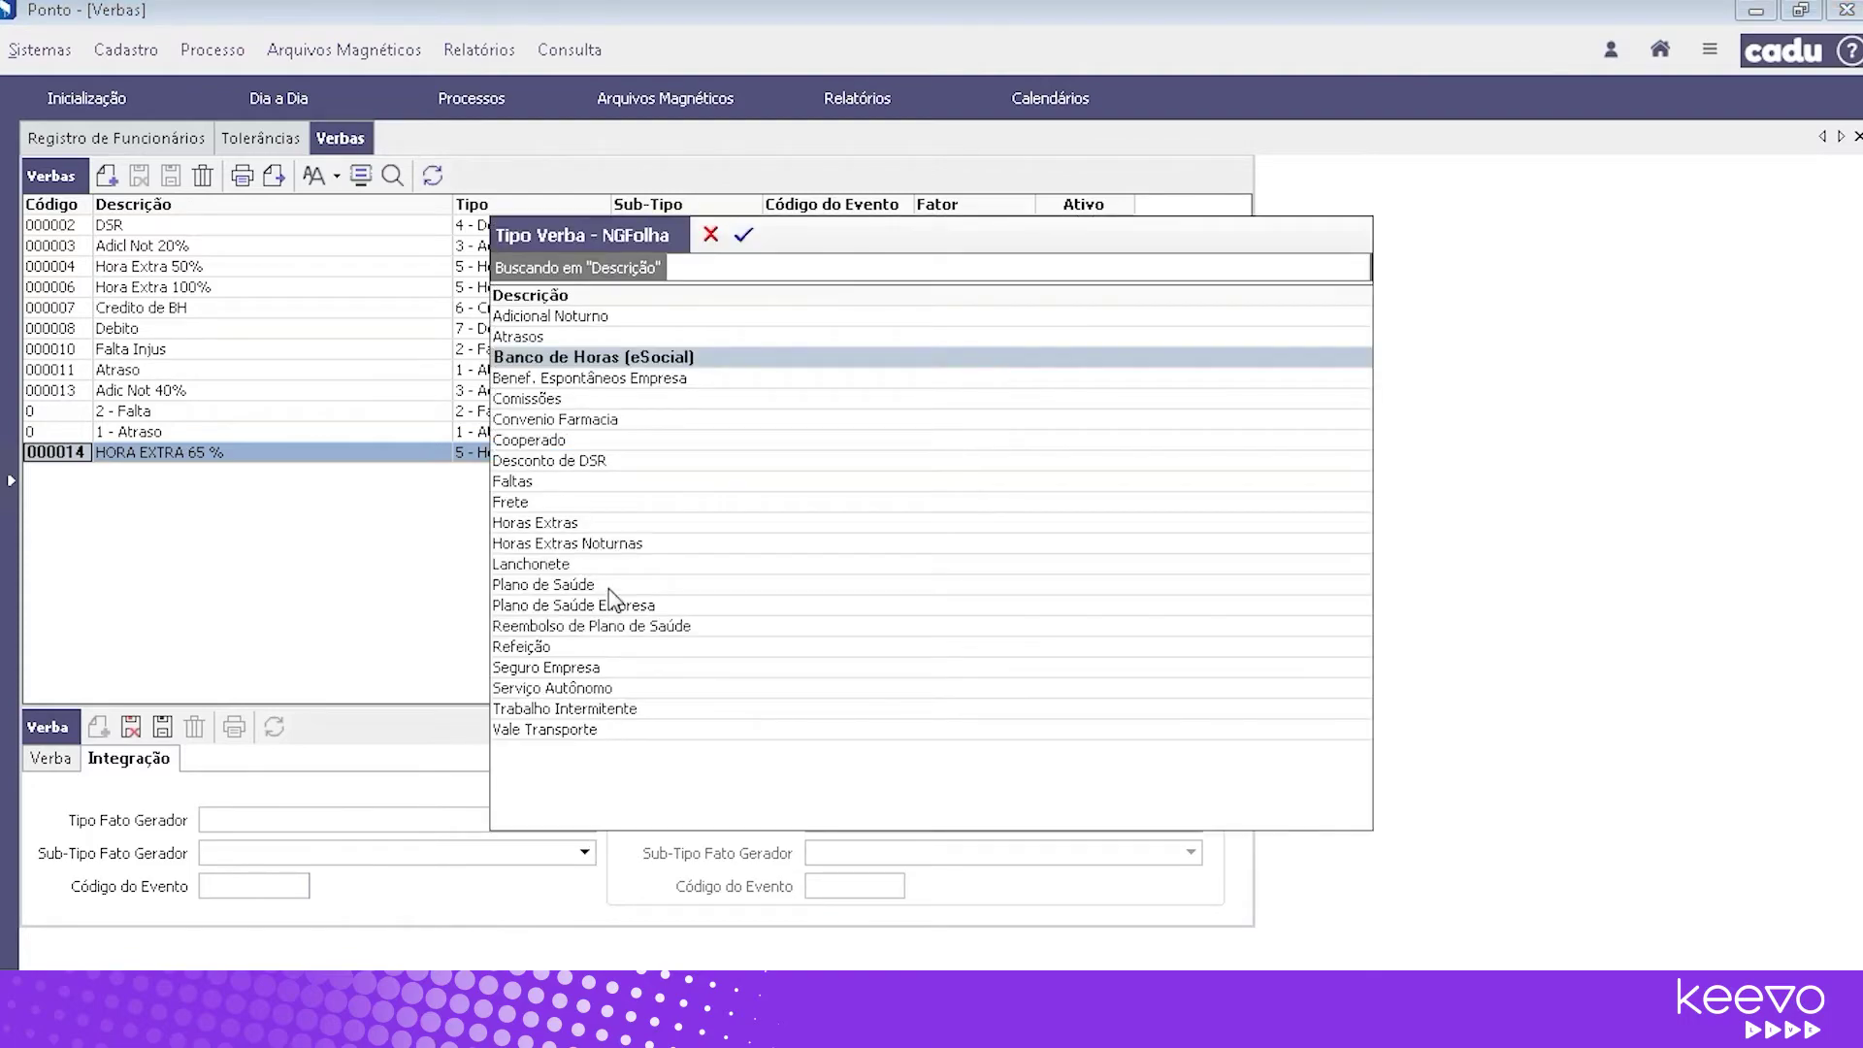
pyautogui.doubleClick(568, 525)
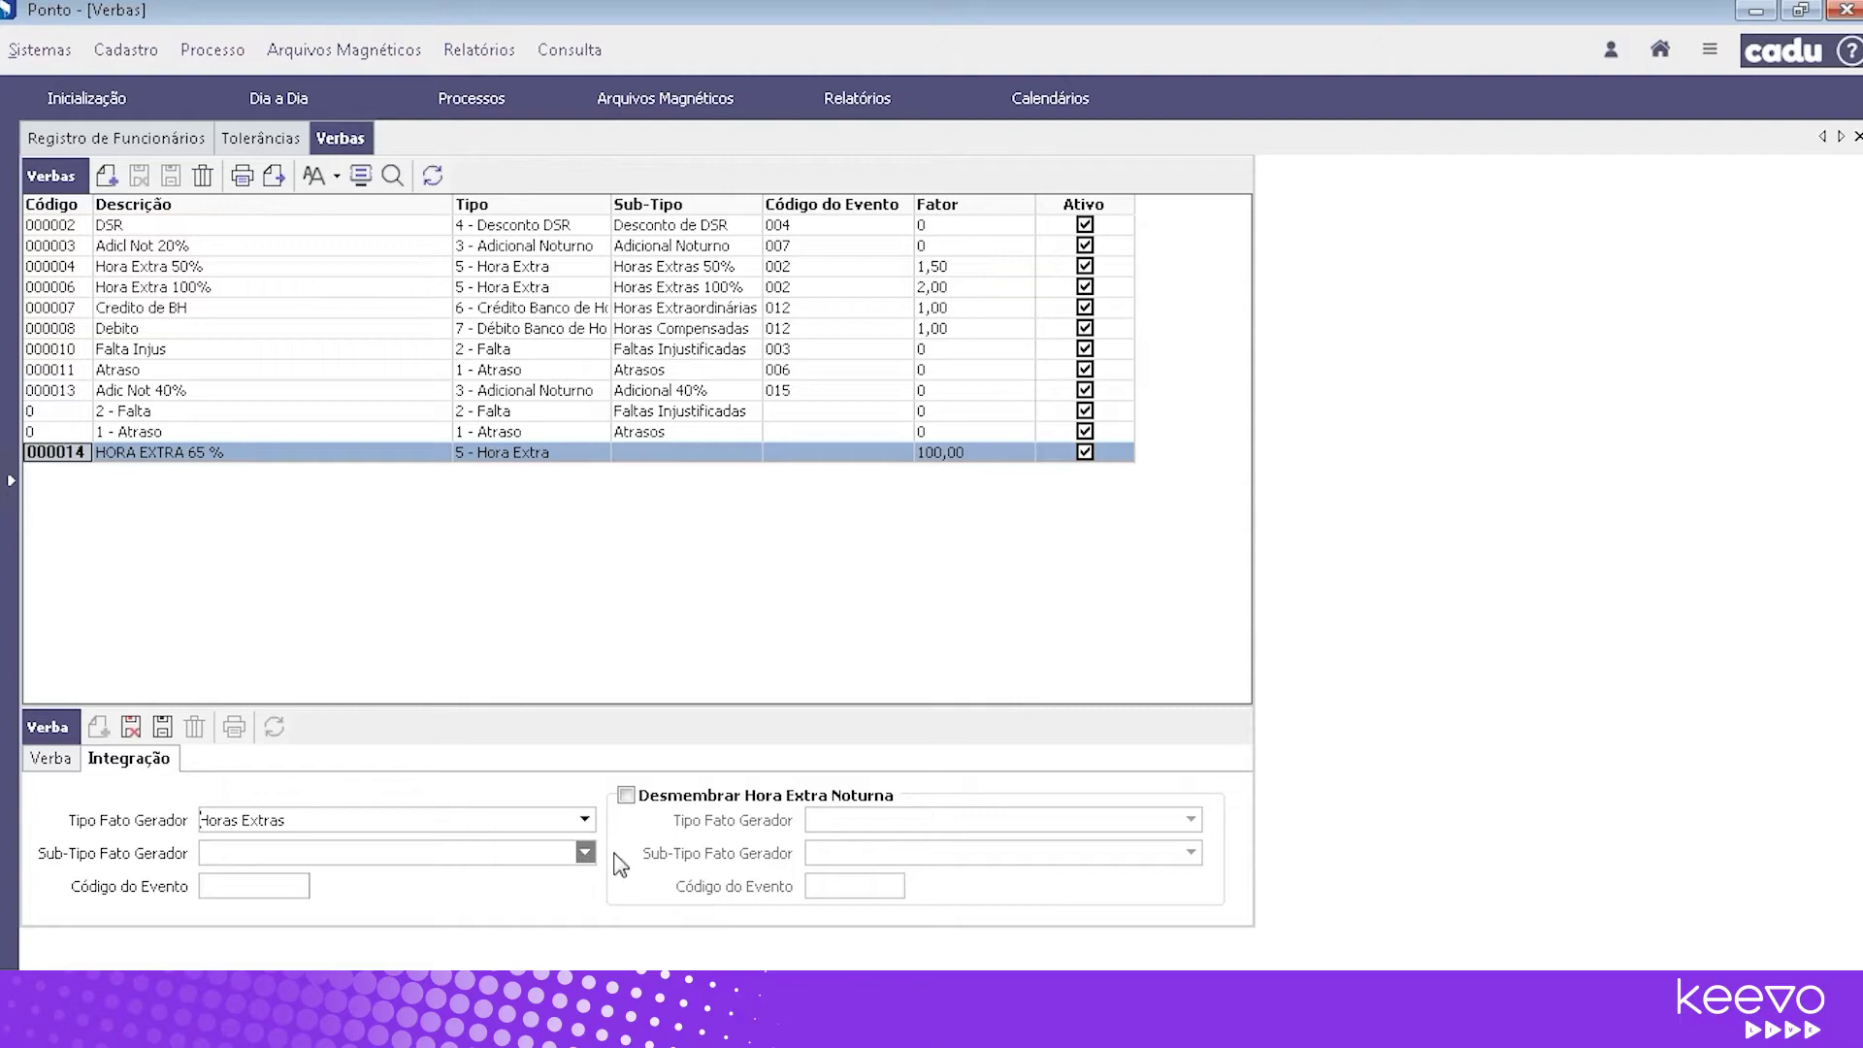
pyautogui.click(584, 853)
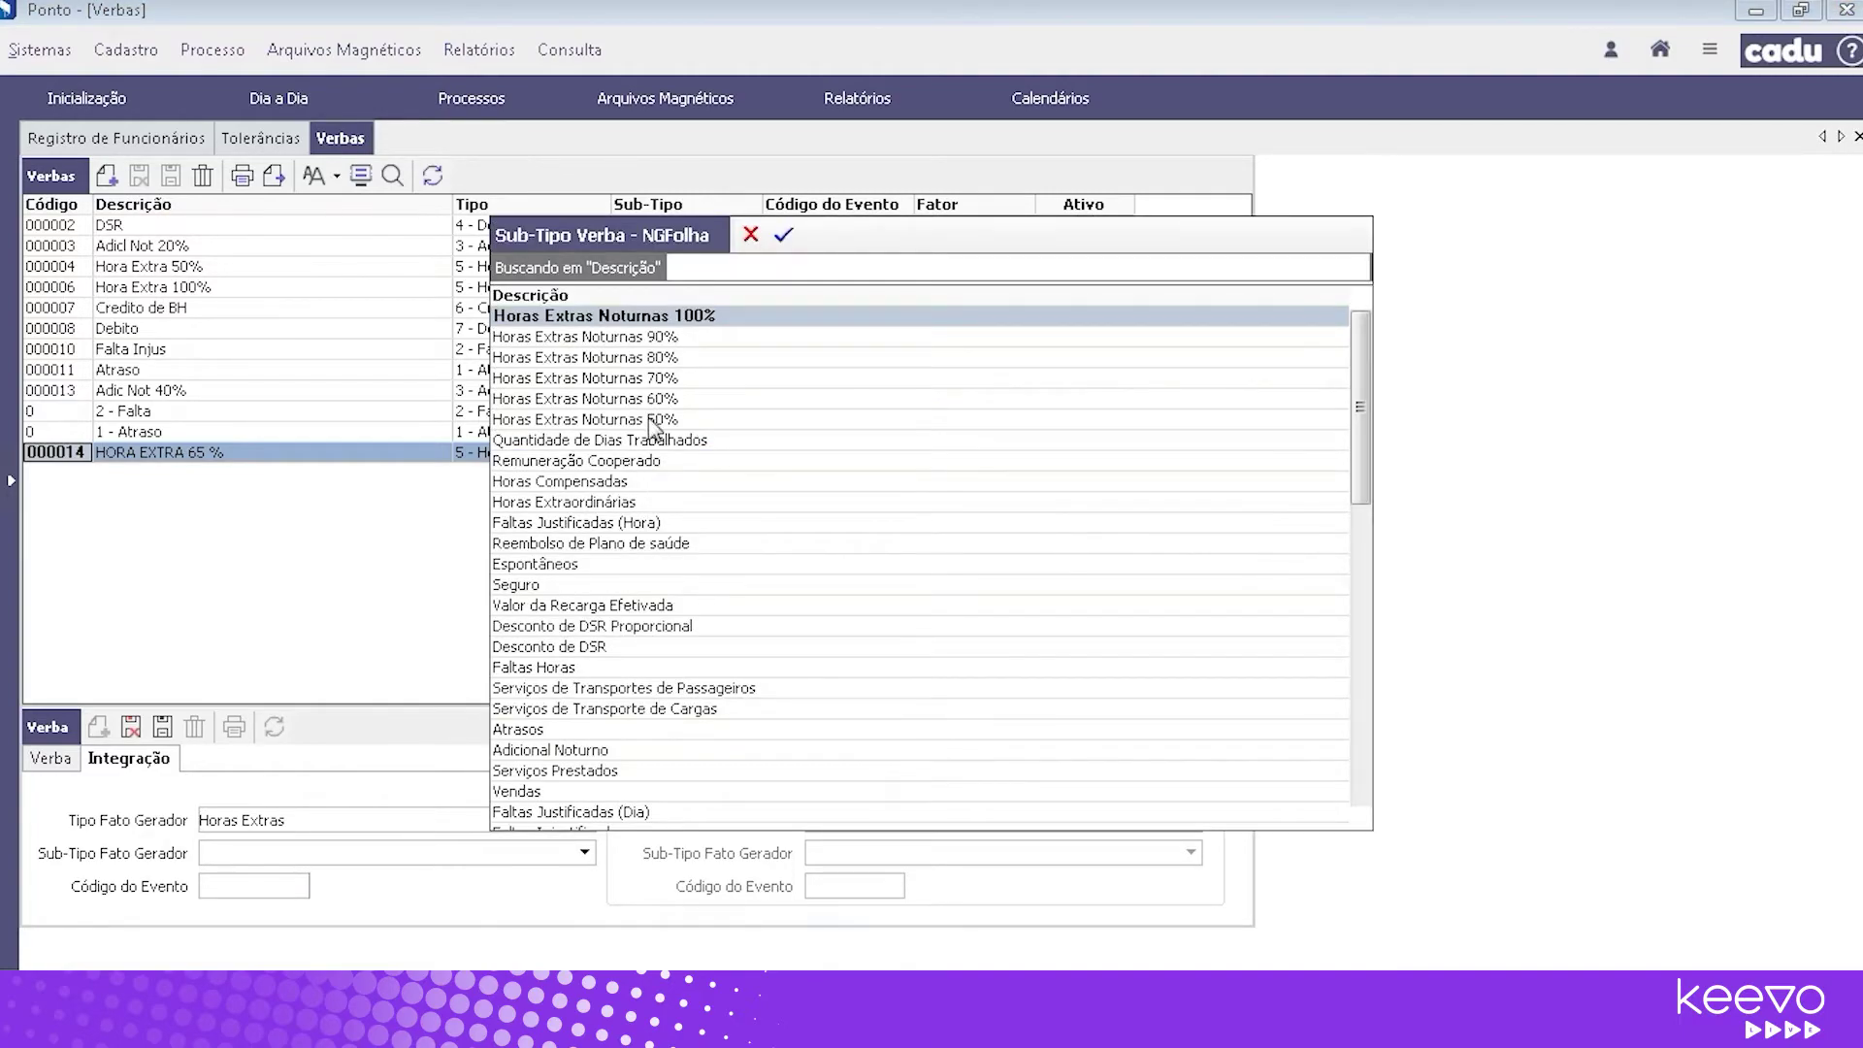
pyautogui.write('65')
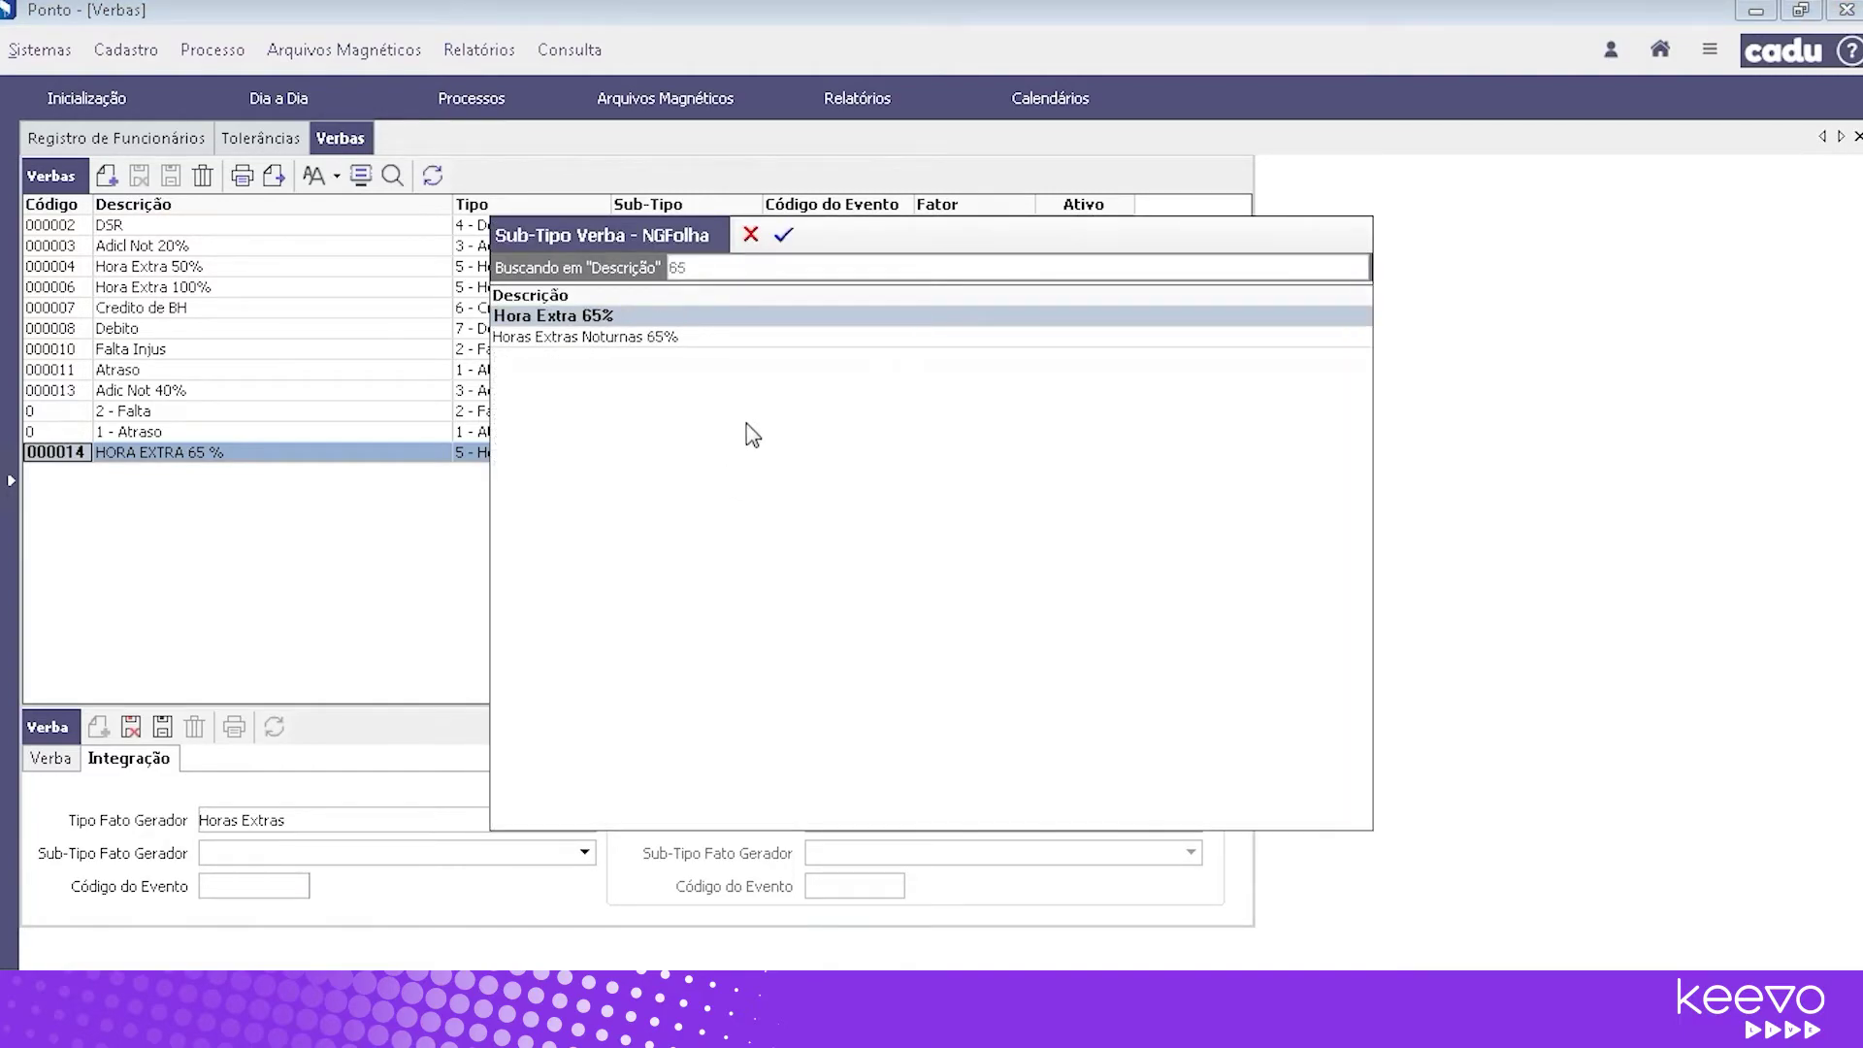
pyautogui.click(782, 235)
pyautogui.click(268, 885)
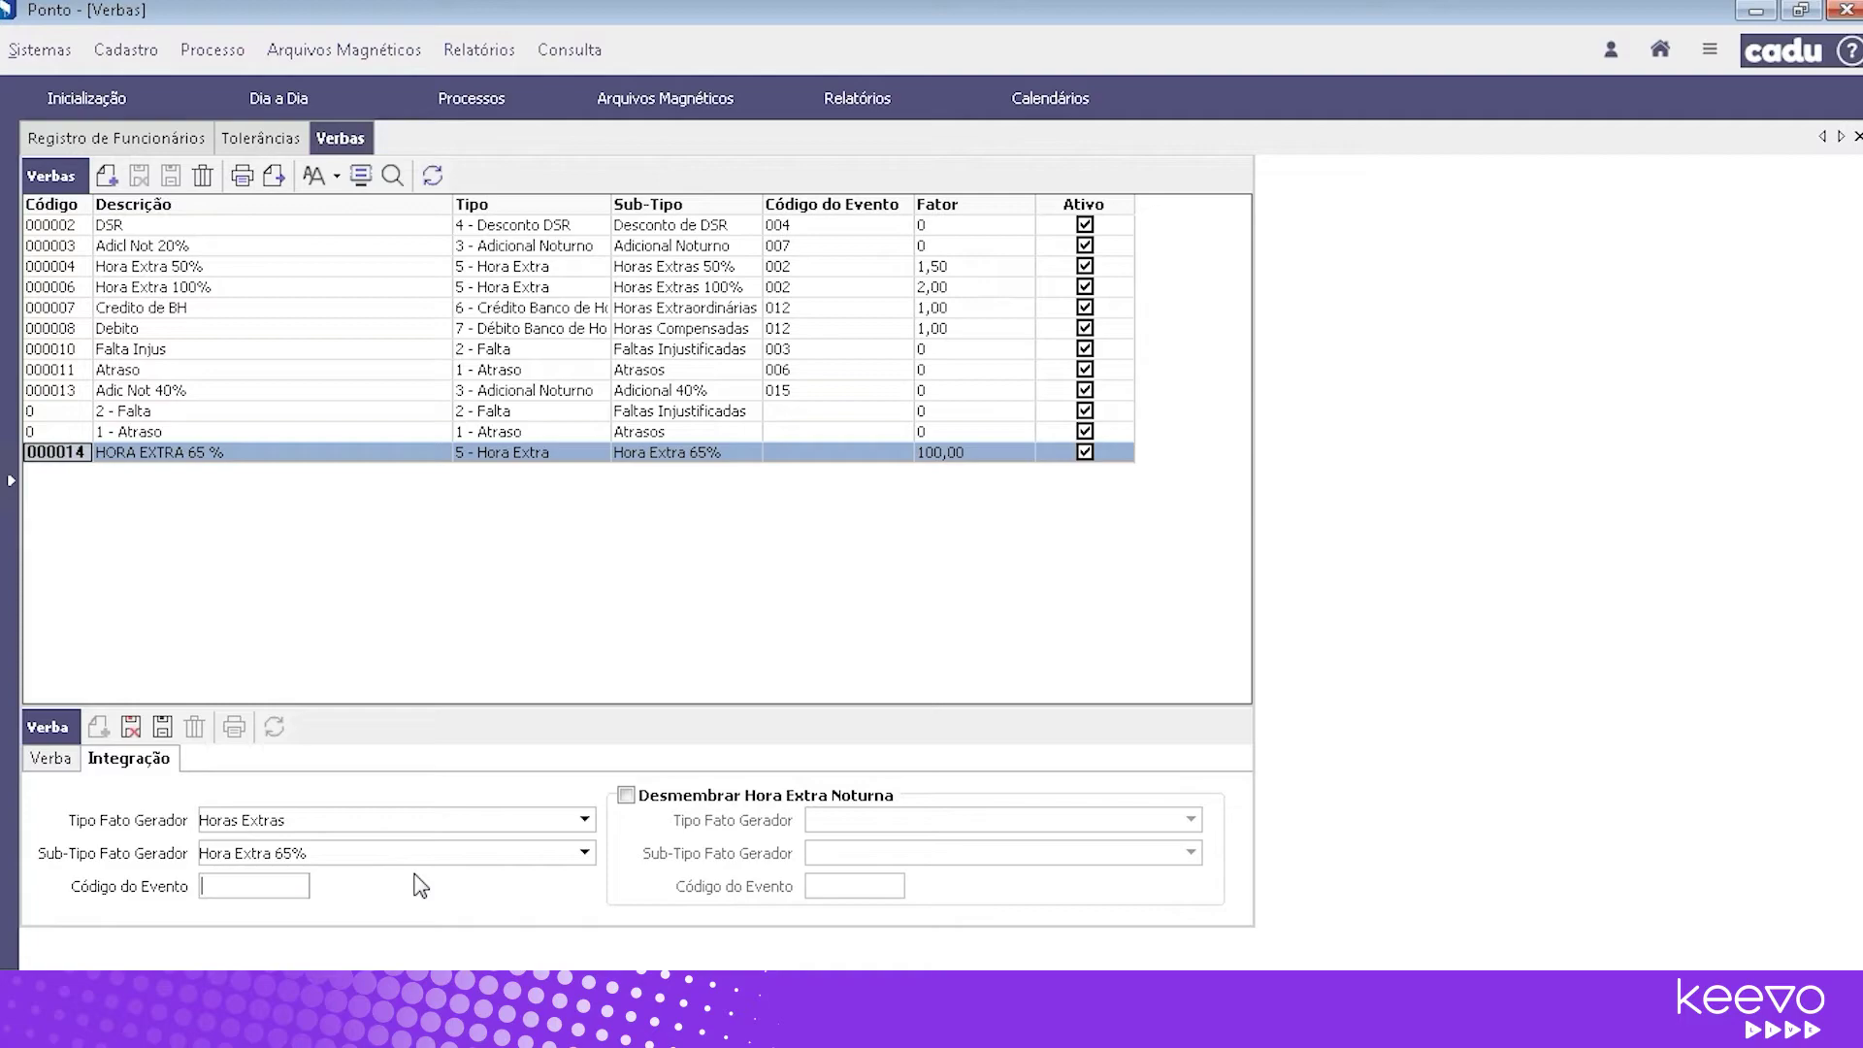
pyautogui.write('002')
pyautogui.click(162, 727)
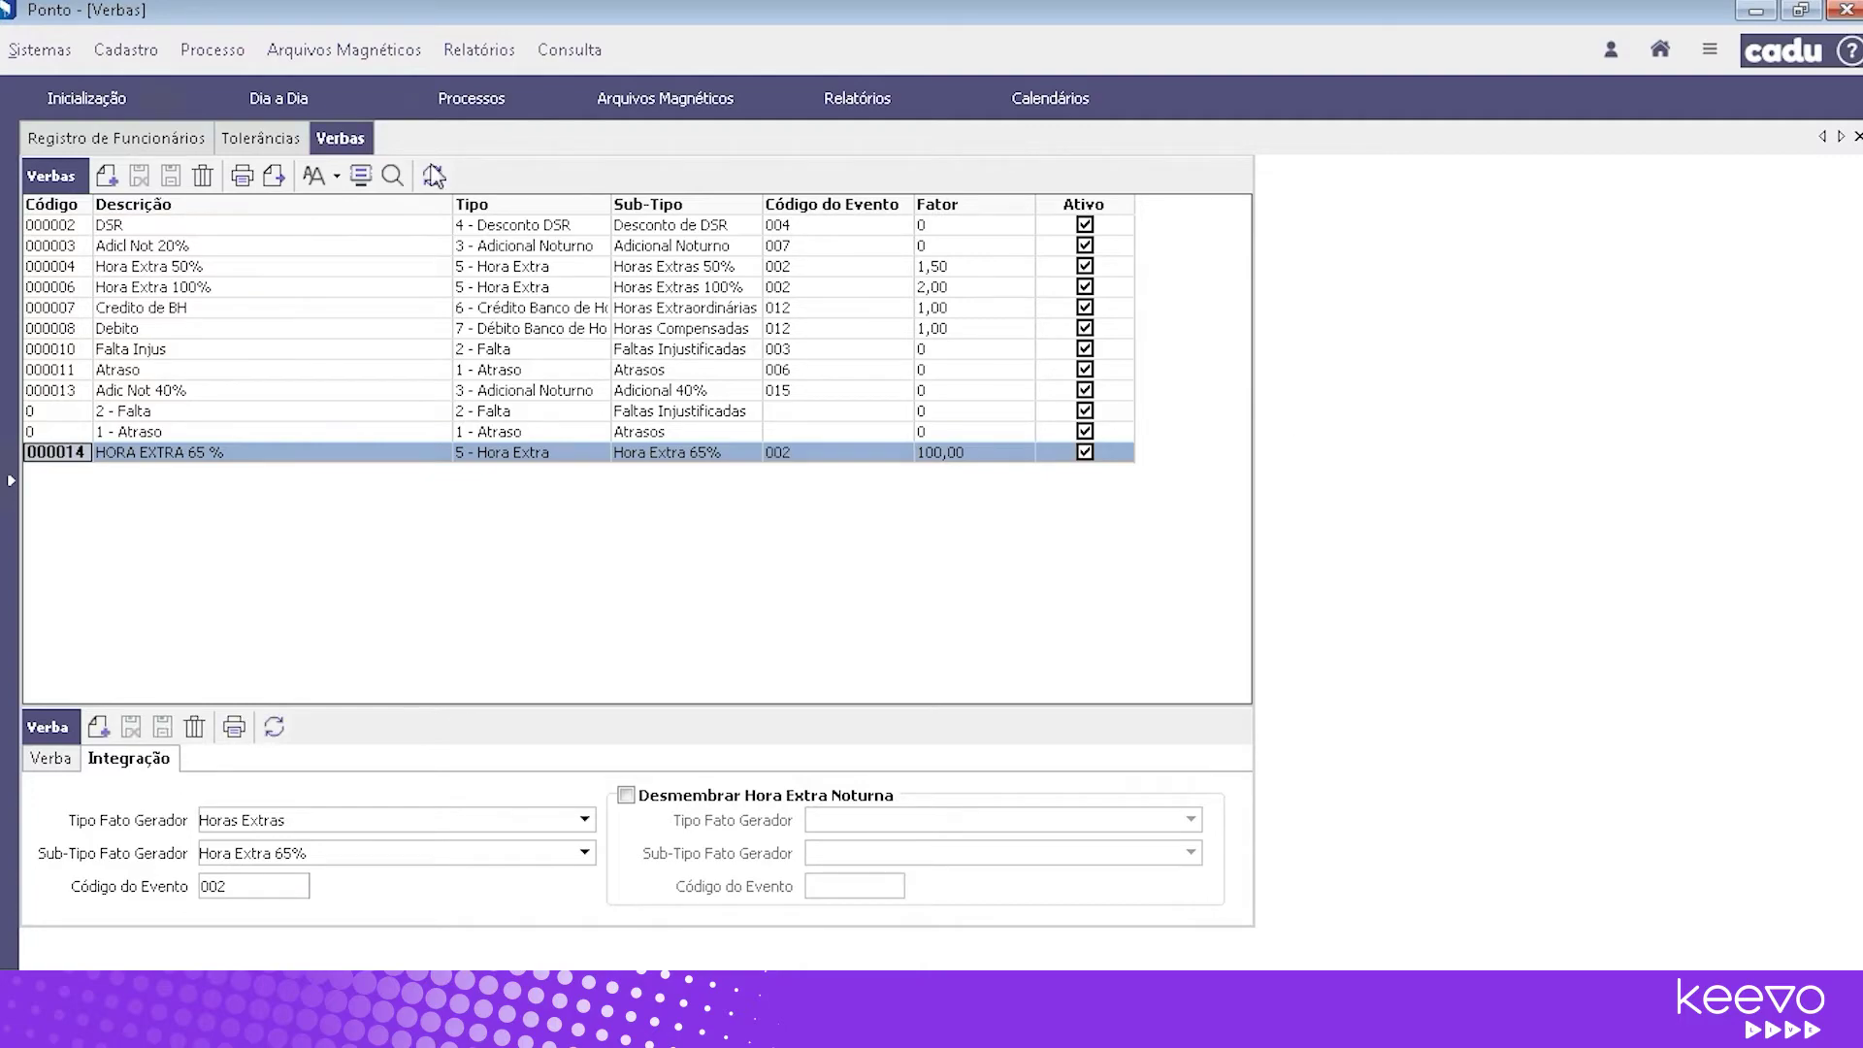
# In the Regras de Ponto register, enable Descontar Faltas em Horas and Deduzir Faltas do Banco de Horas for the COM Banco de Horas rule
pyautogui.click(141, 54)
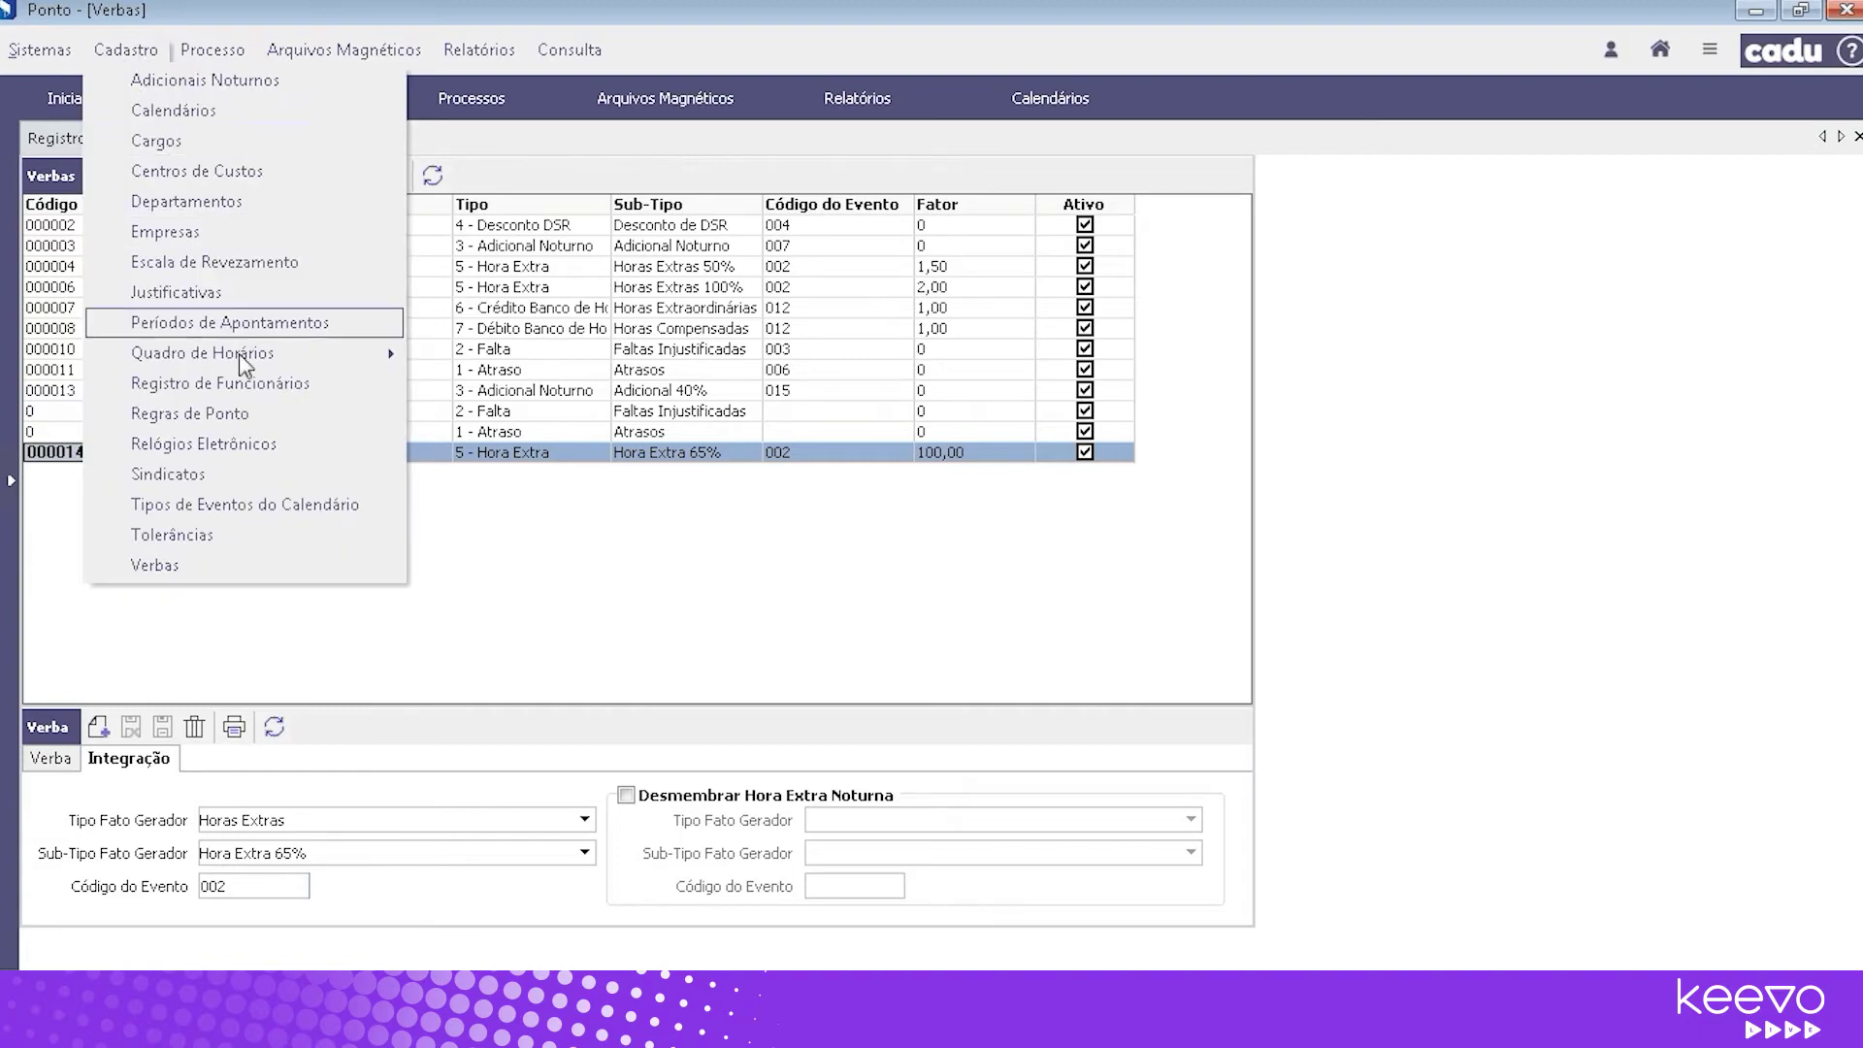
pyautogui.click(291, 414)
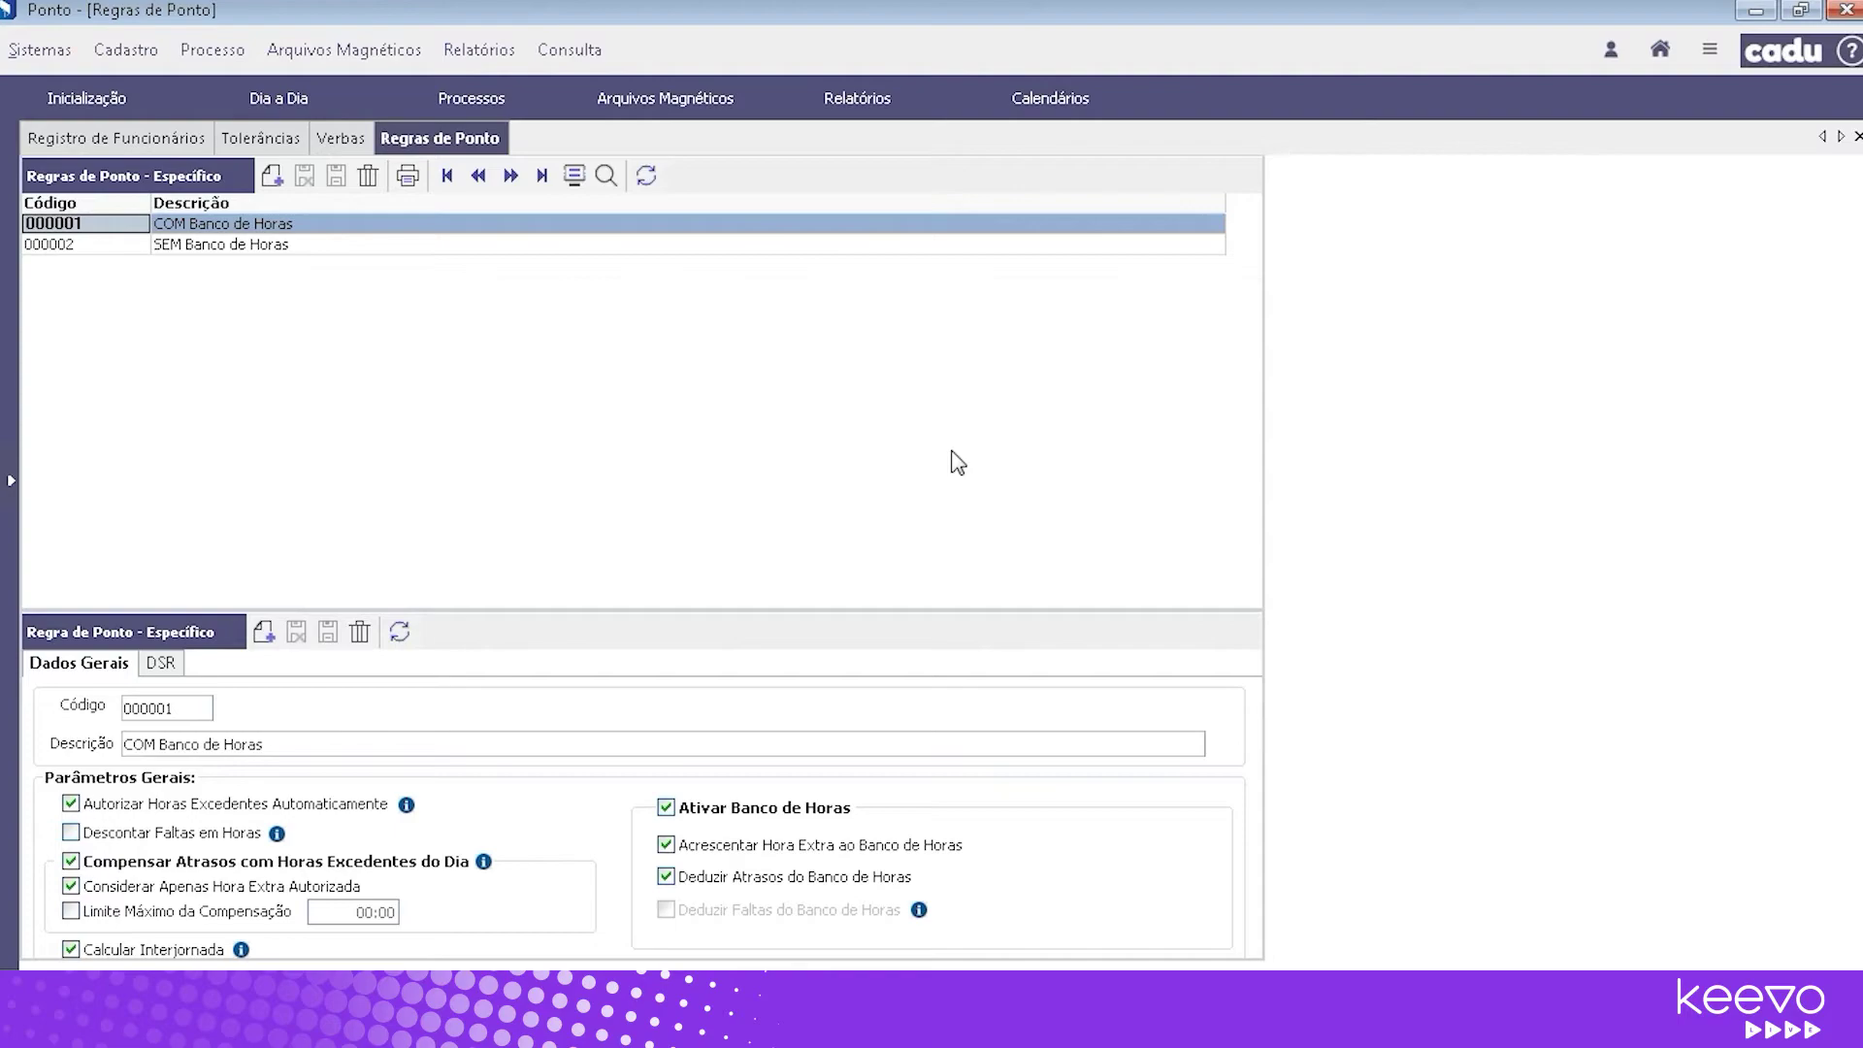
pyautogui.moveTo(407, 813)
pyautogui.click(70, 834)
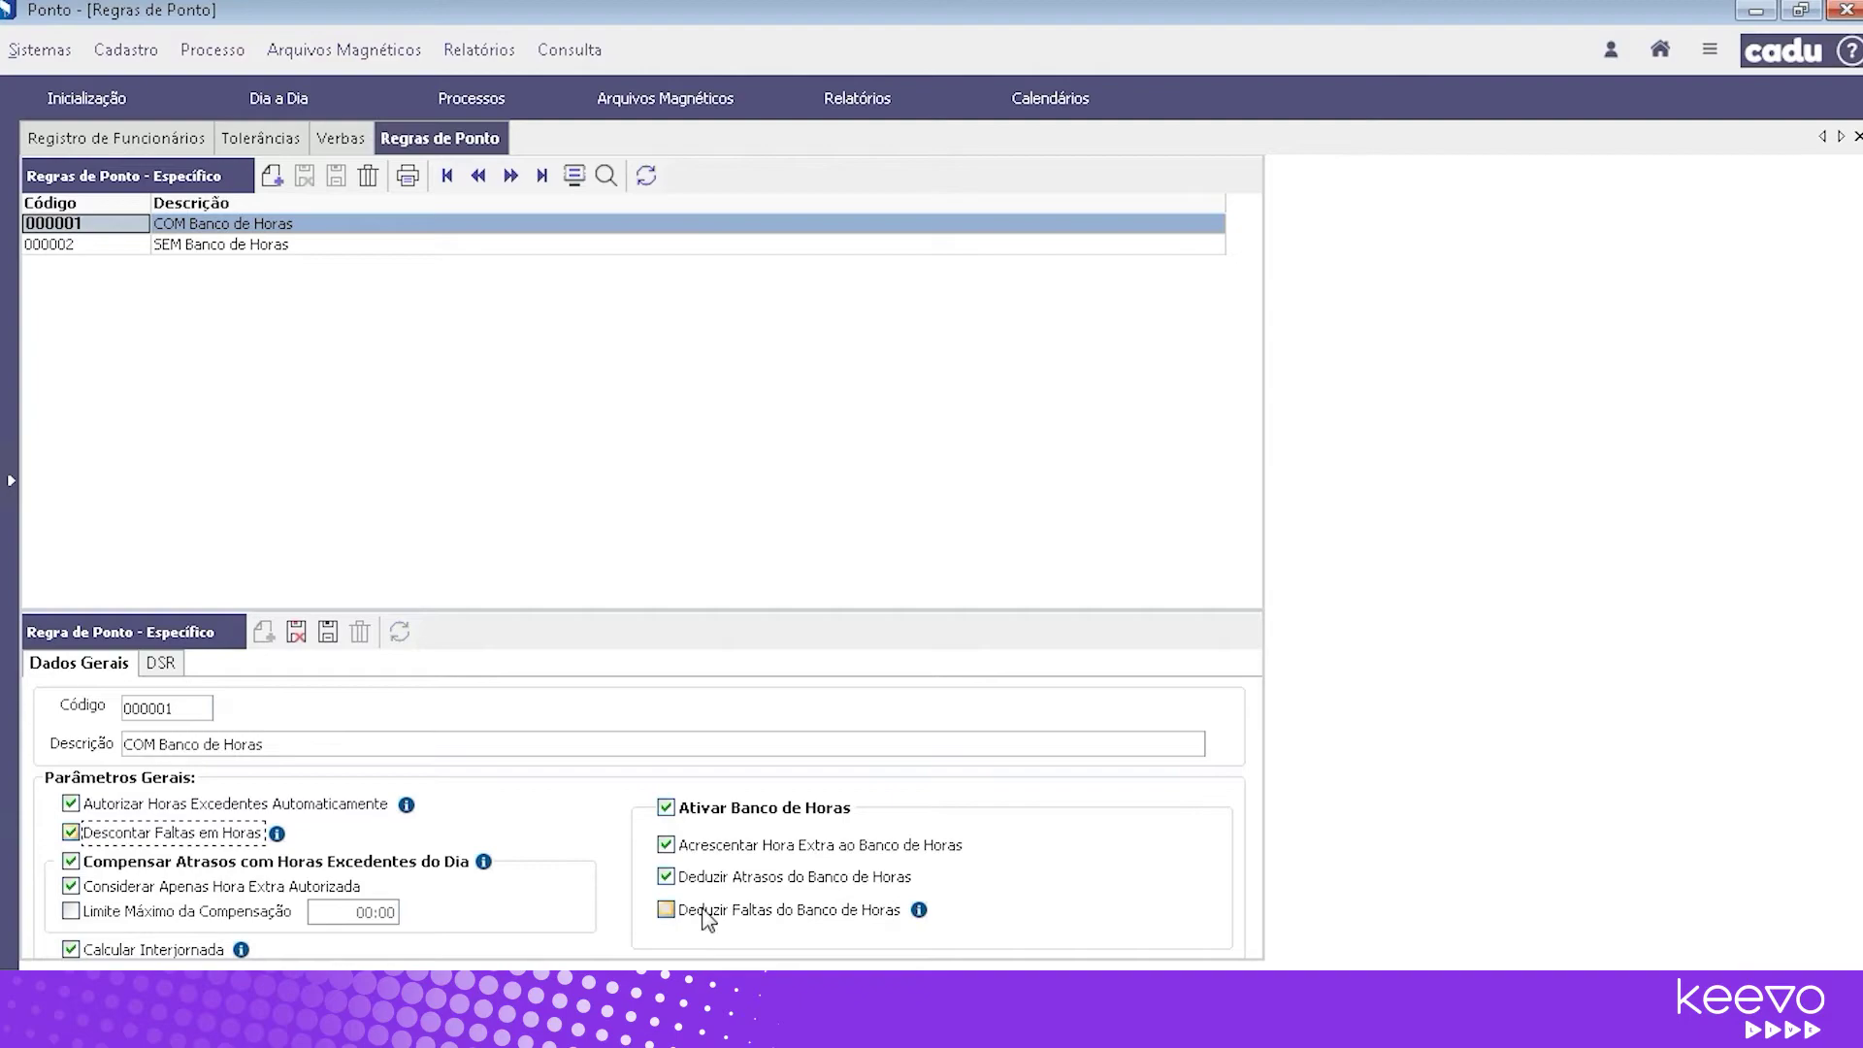
pyautogui.click(667, 911)
# In the rule's DSR settings, choose DSR as the discount event and enable Considerar Atrasos, leaving Descontar Proporcional aos Atrasos disabled
pyautogui.click(165, 664)
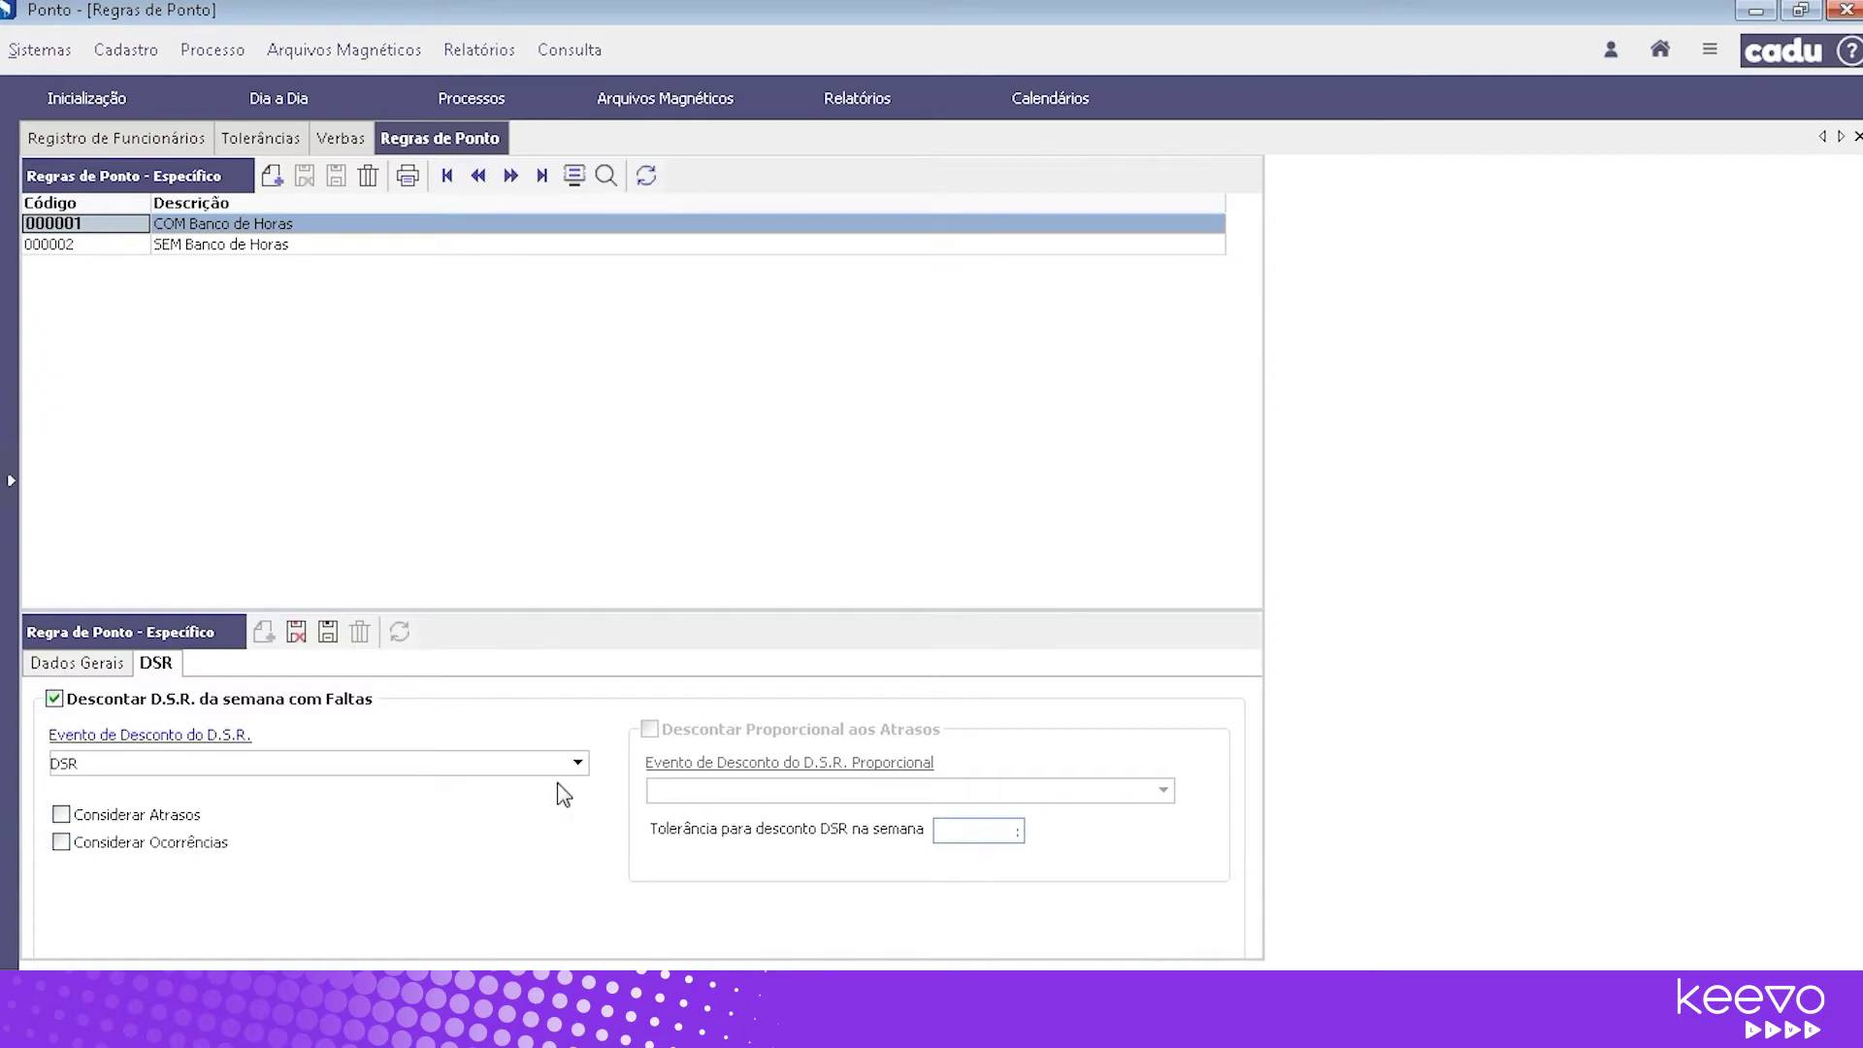
pyautogui.click(577, 763)
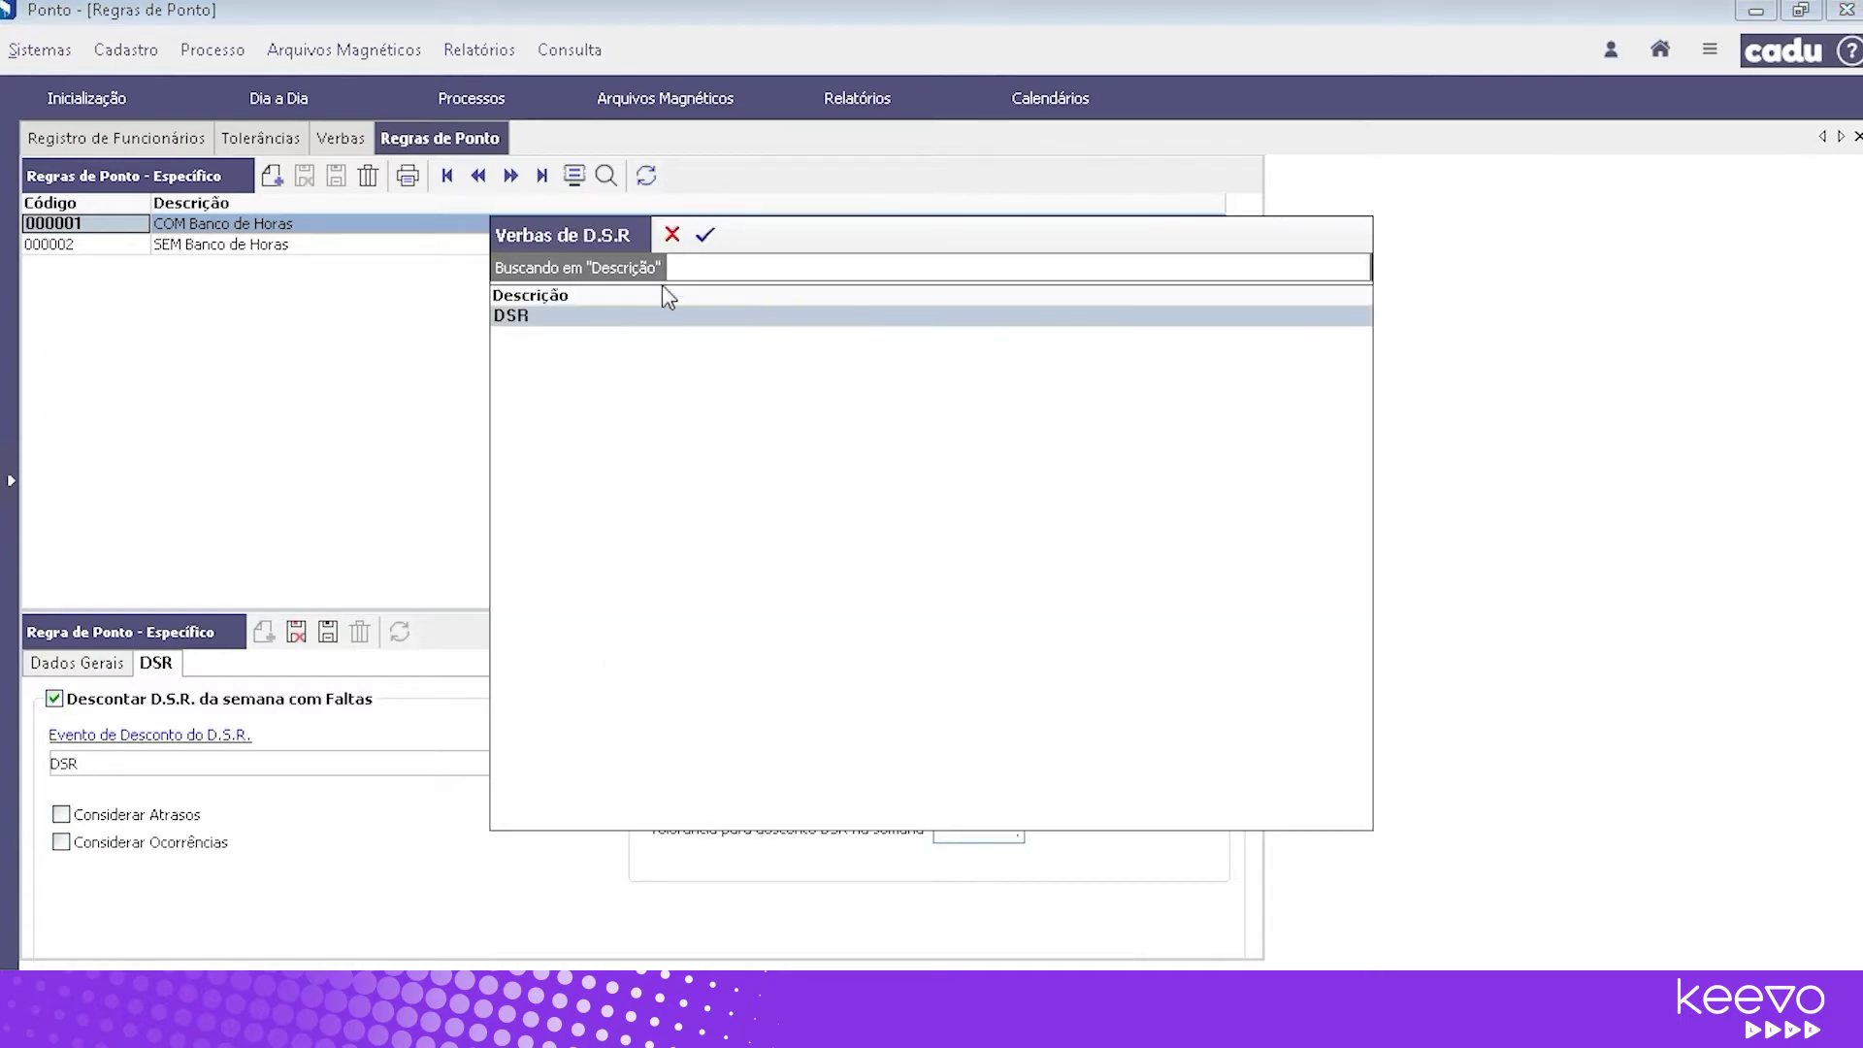
pyautogui.click(705, 234)
pyautogui.click(60, 814)
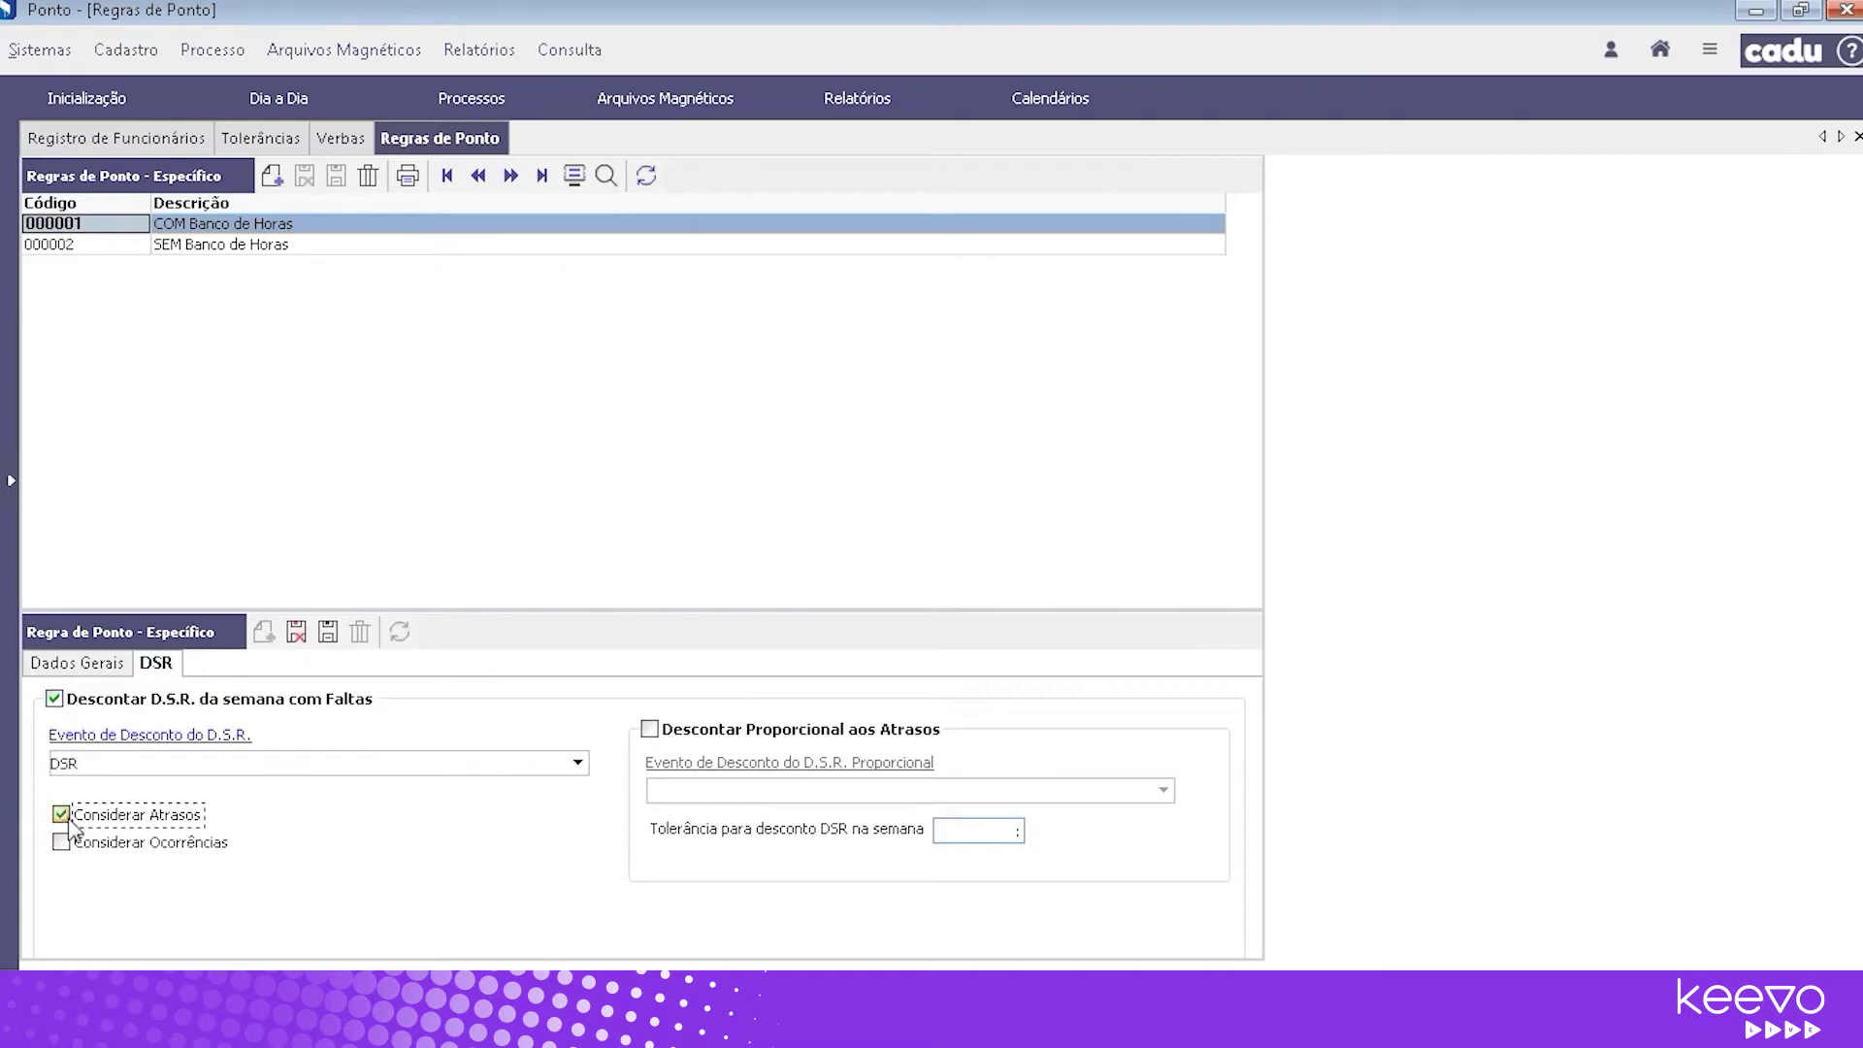
pyautogui.click(650, 730)
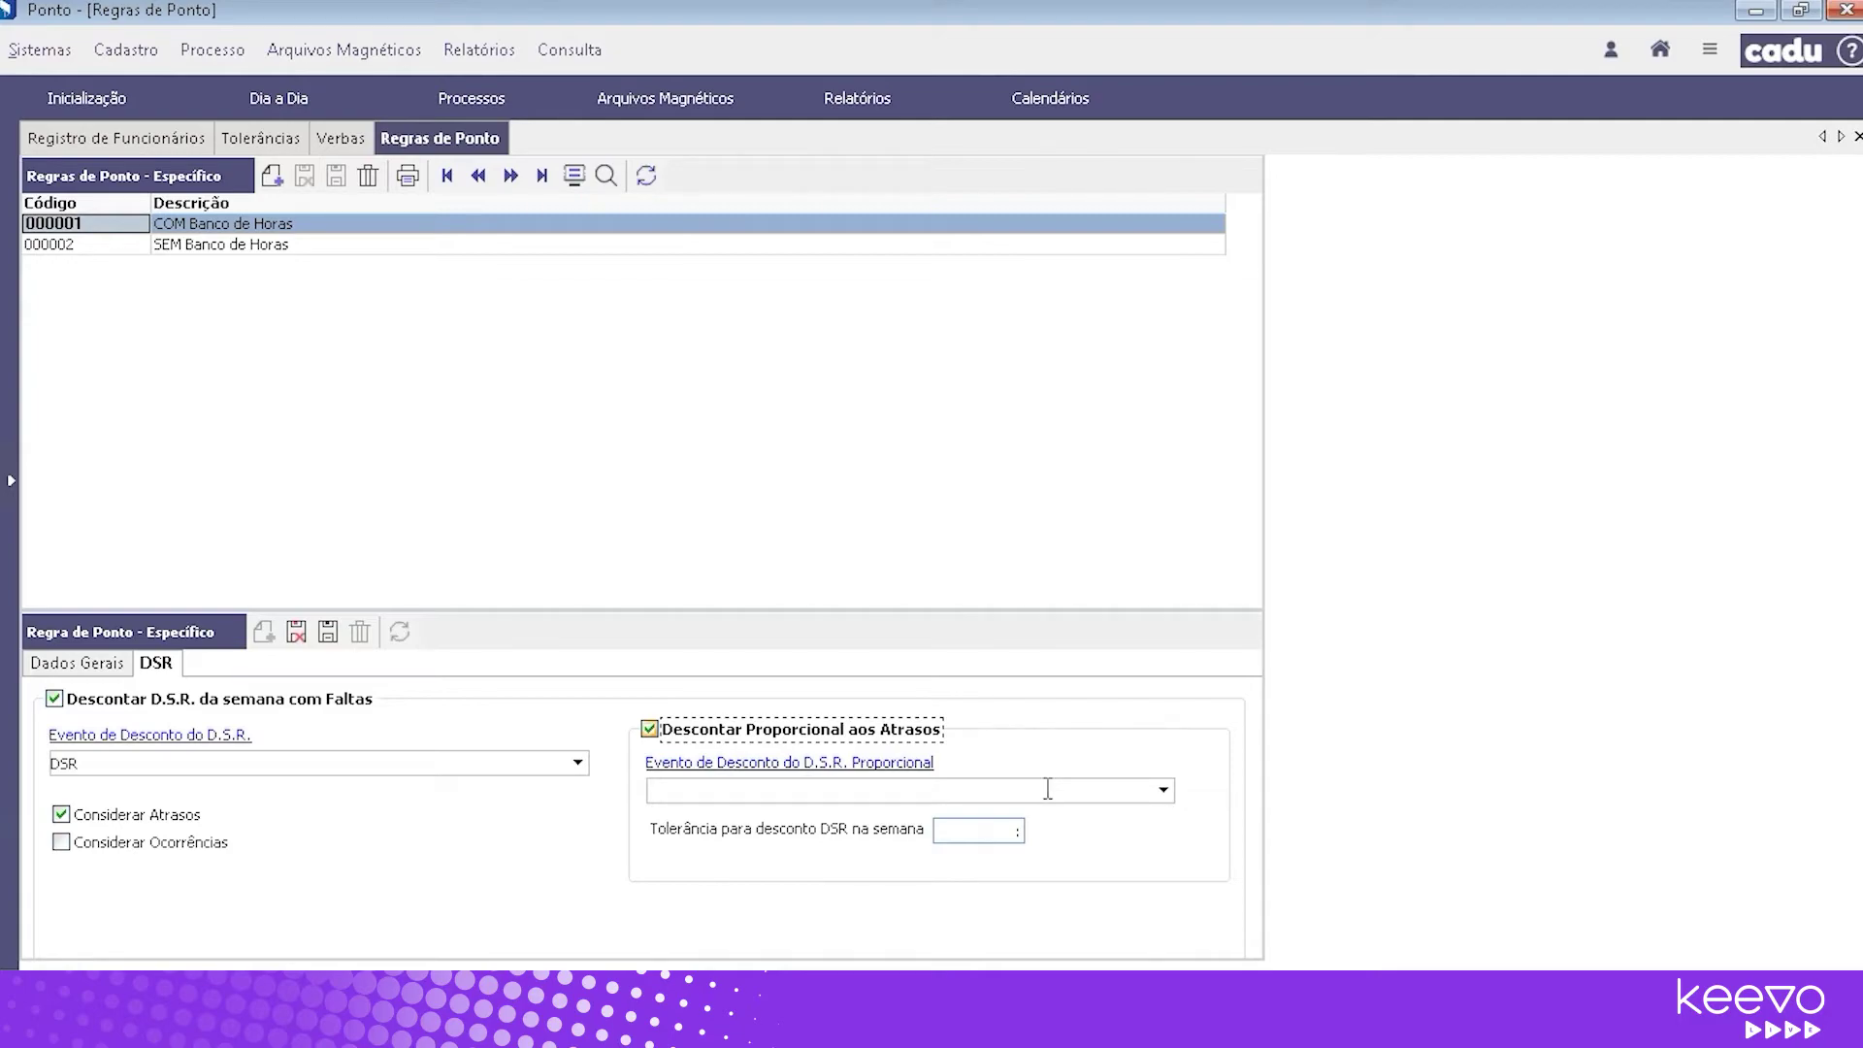
pyautogui.click(649, 729)
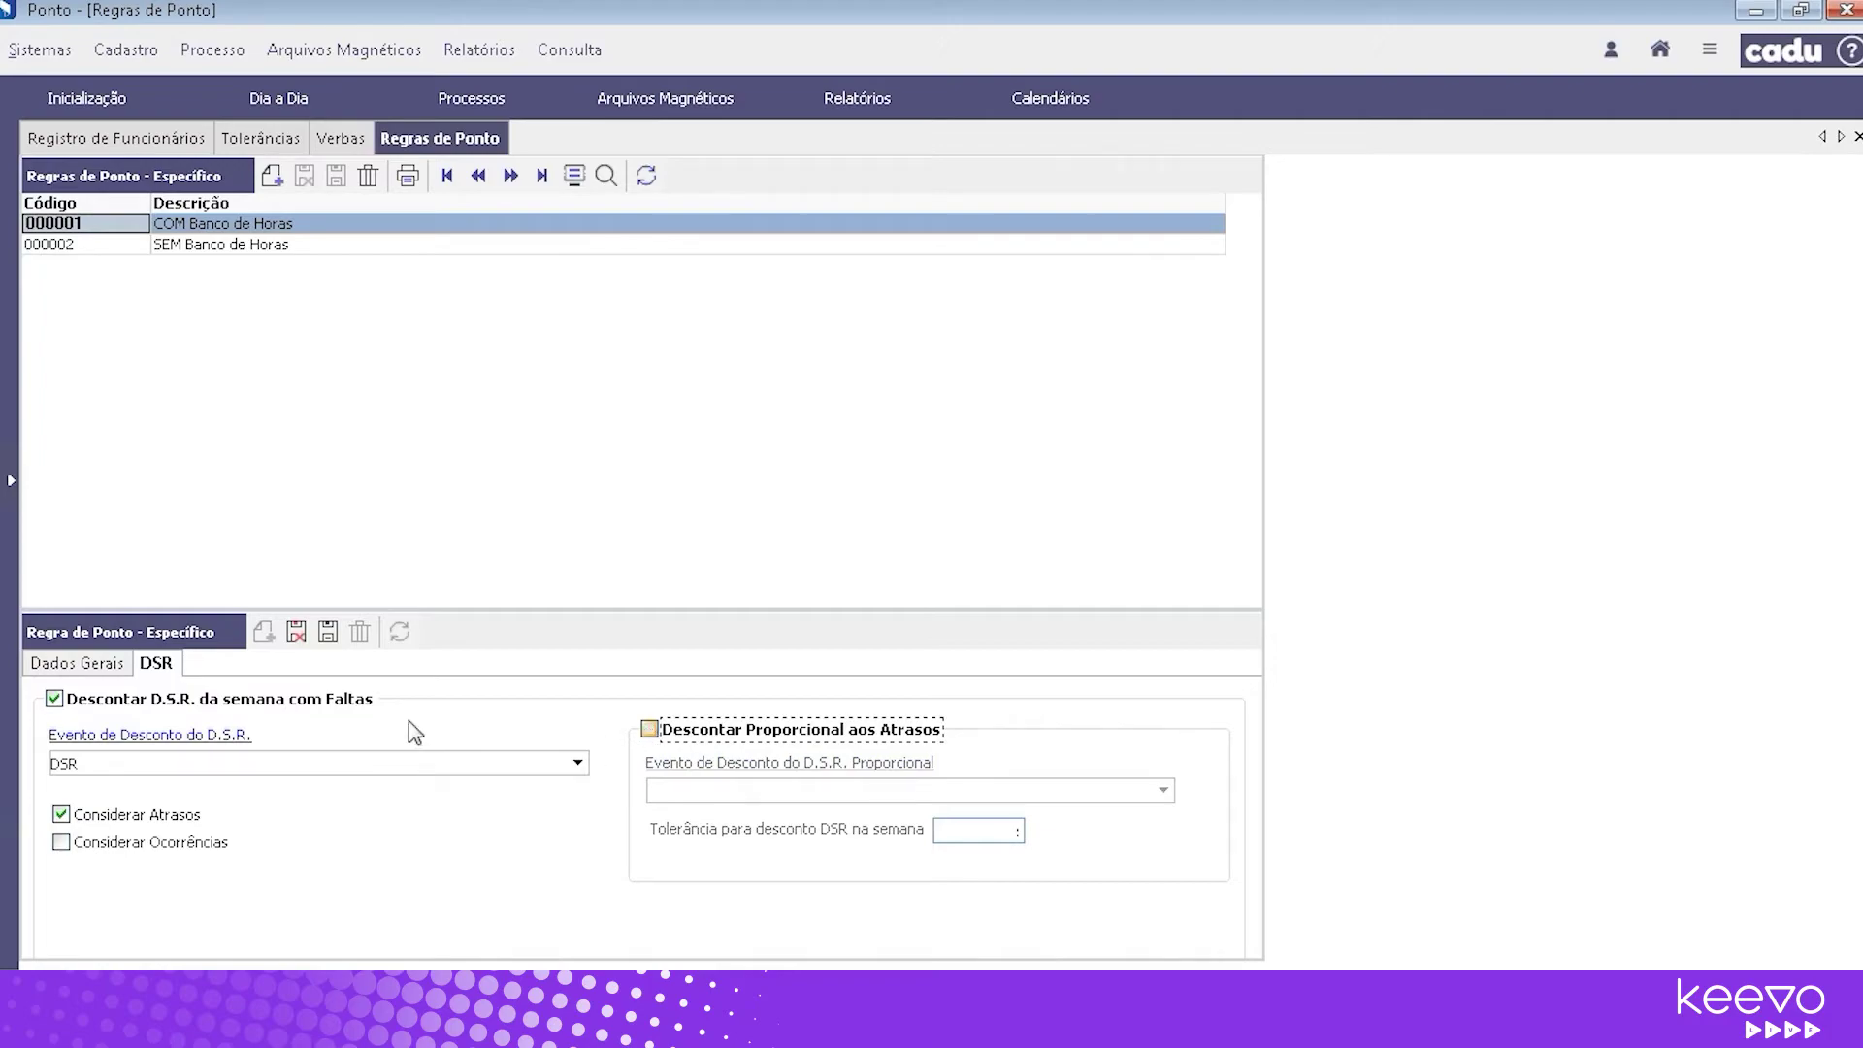
# Set the Registro de Duplicidade justification's exception to Marcação with 2ª Entrada, and disregard the exception when a REP or clock entry exists
pyautogui.click(108, 55)
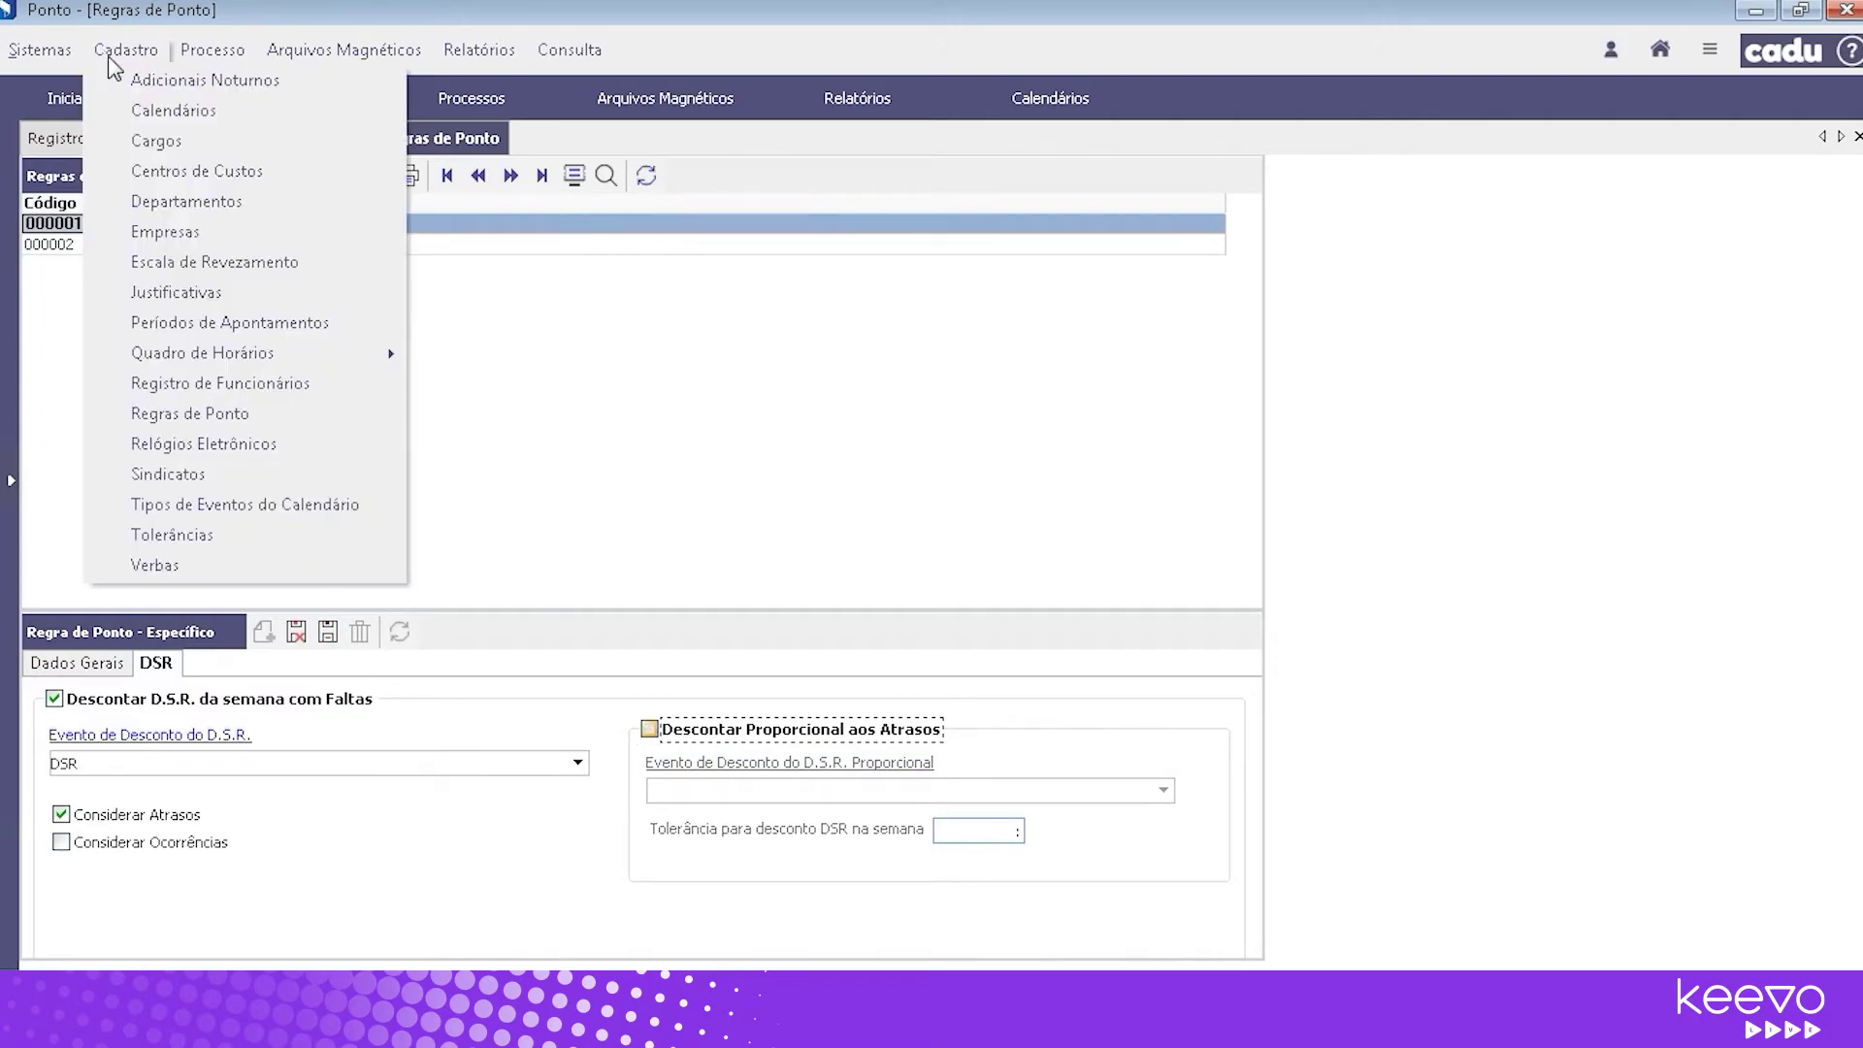
pyautogui.click(167, 291)
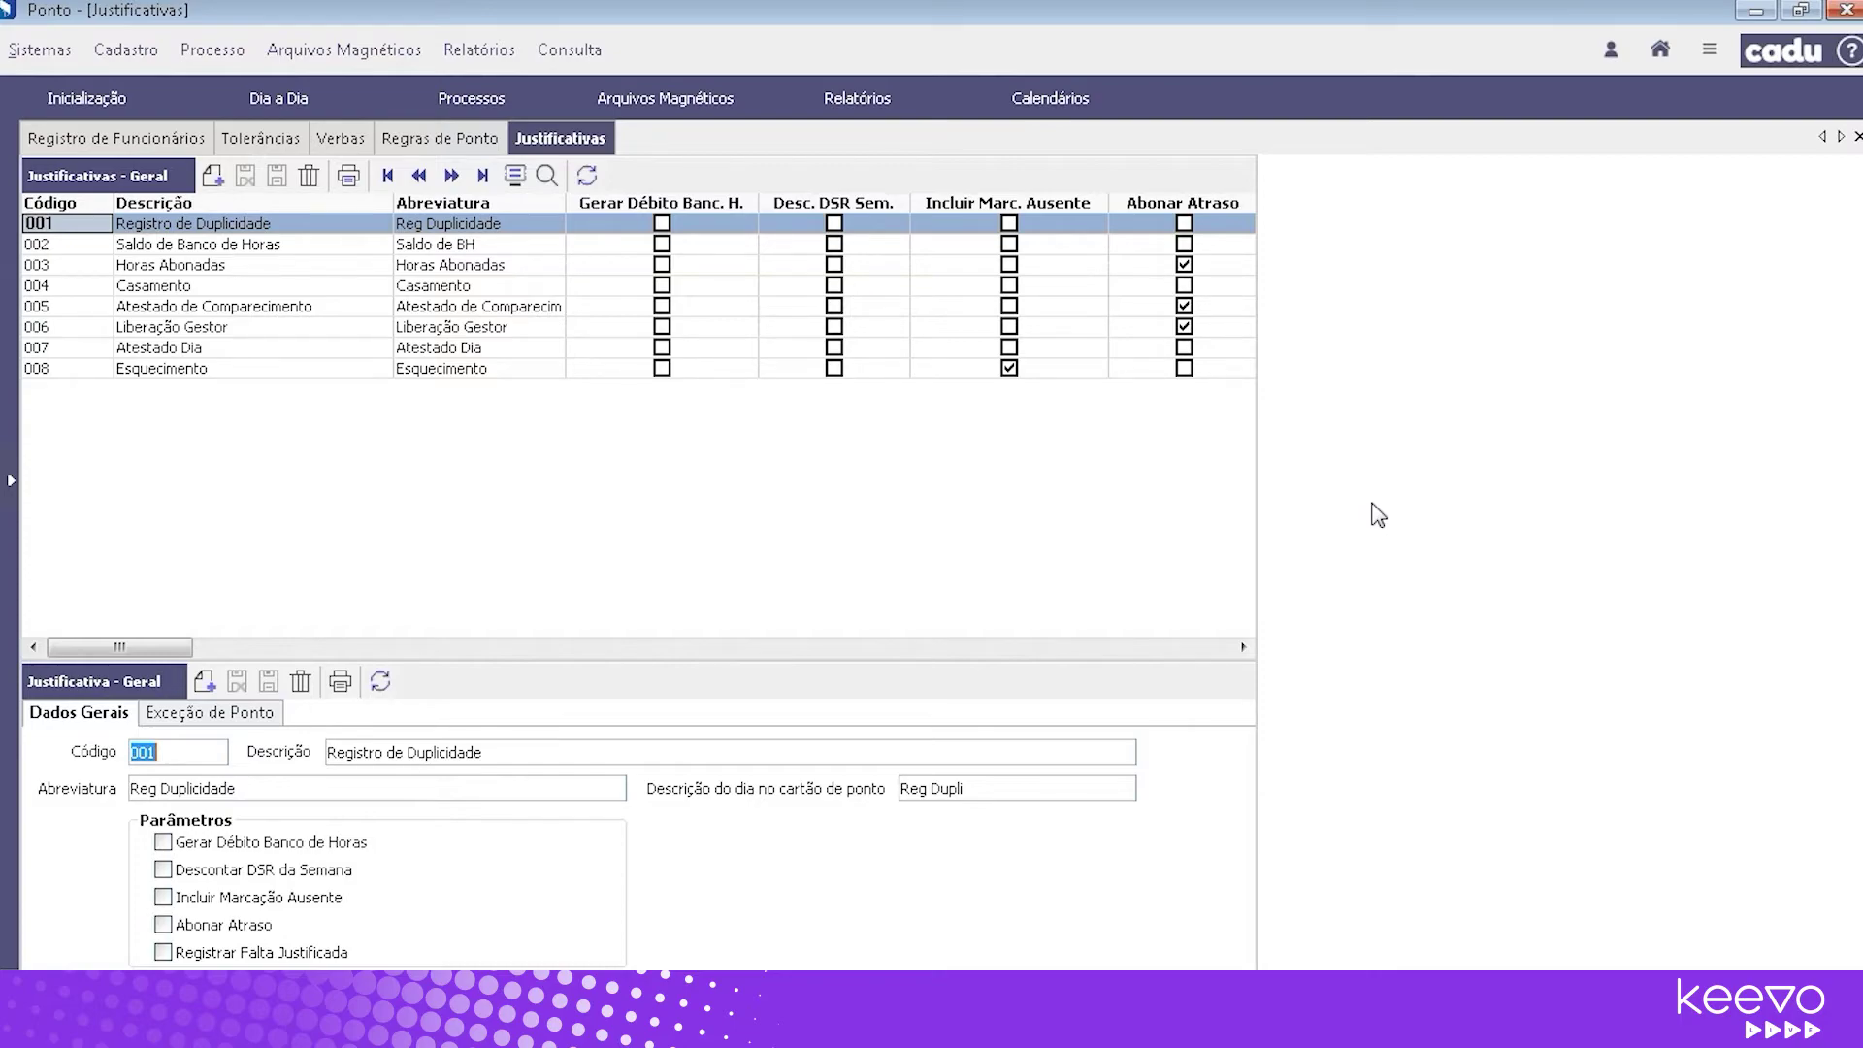
pyautogui.click(556, 569)
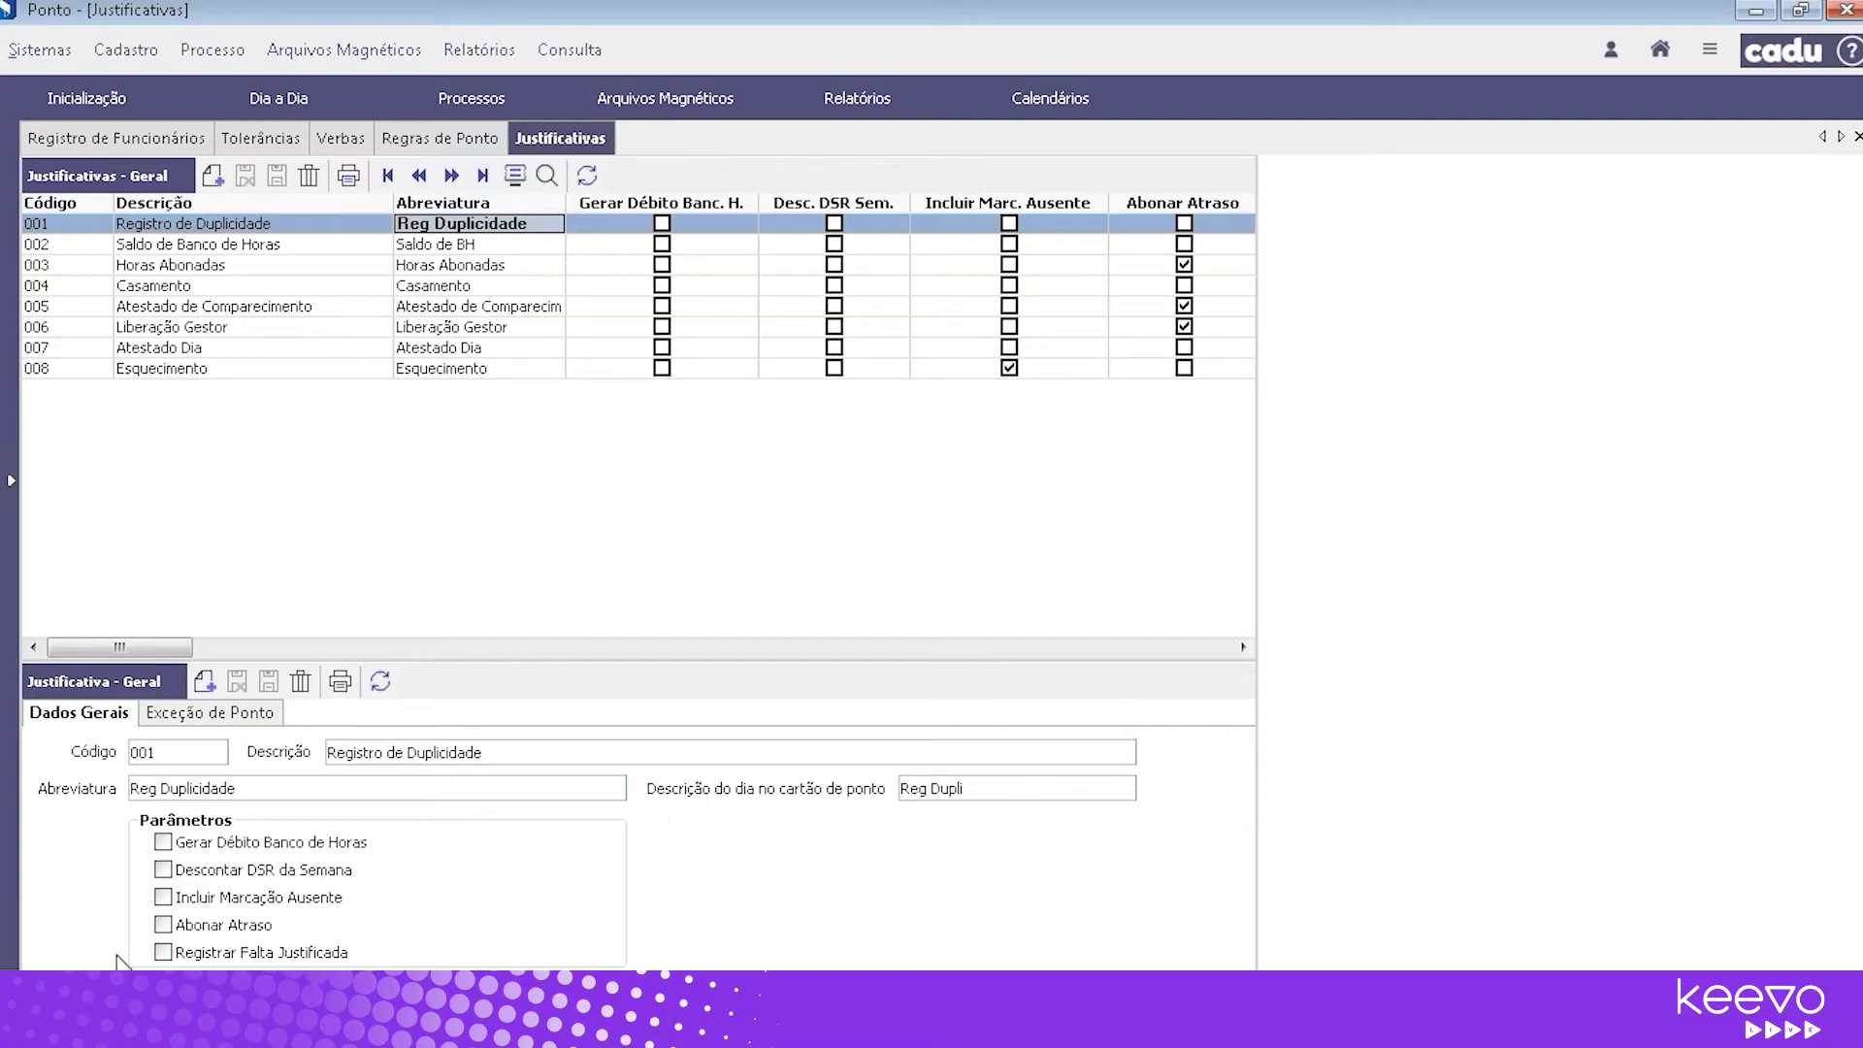
pyautogui.click(233, 720)
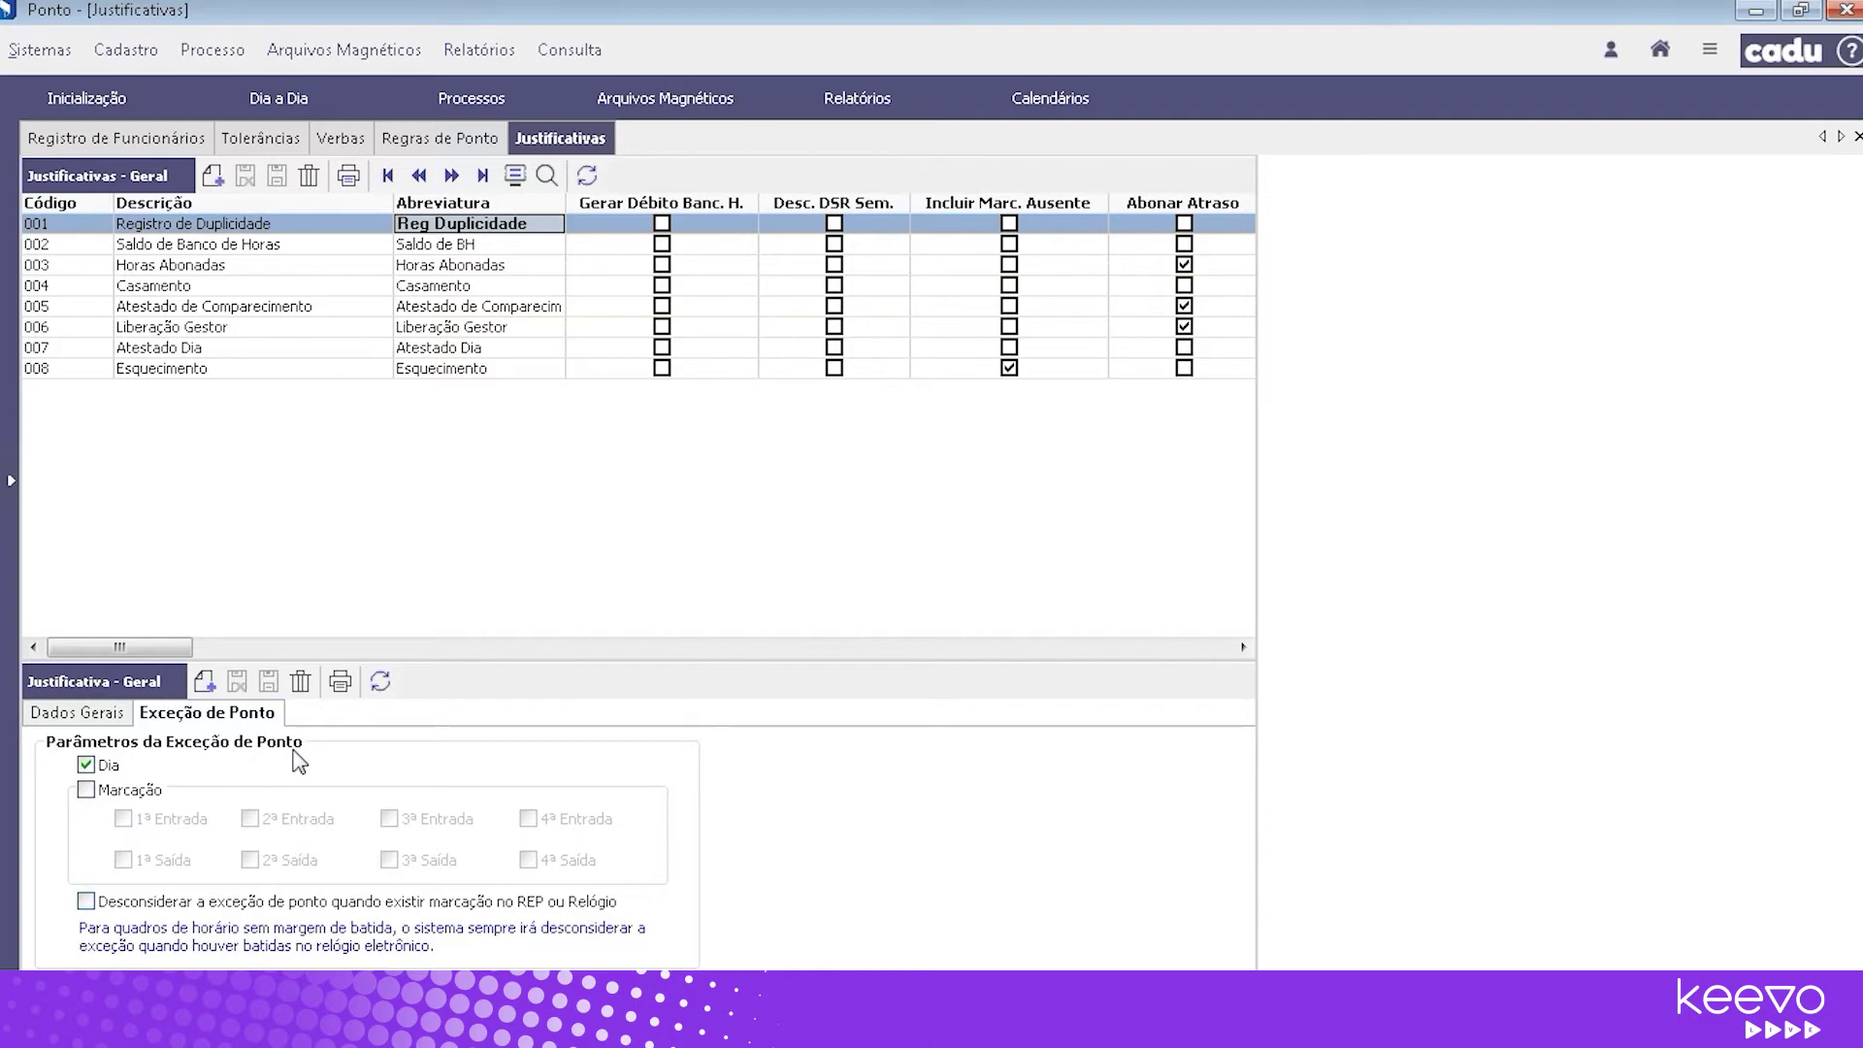
pyautogui.click(86, 790)
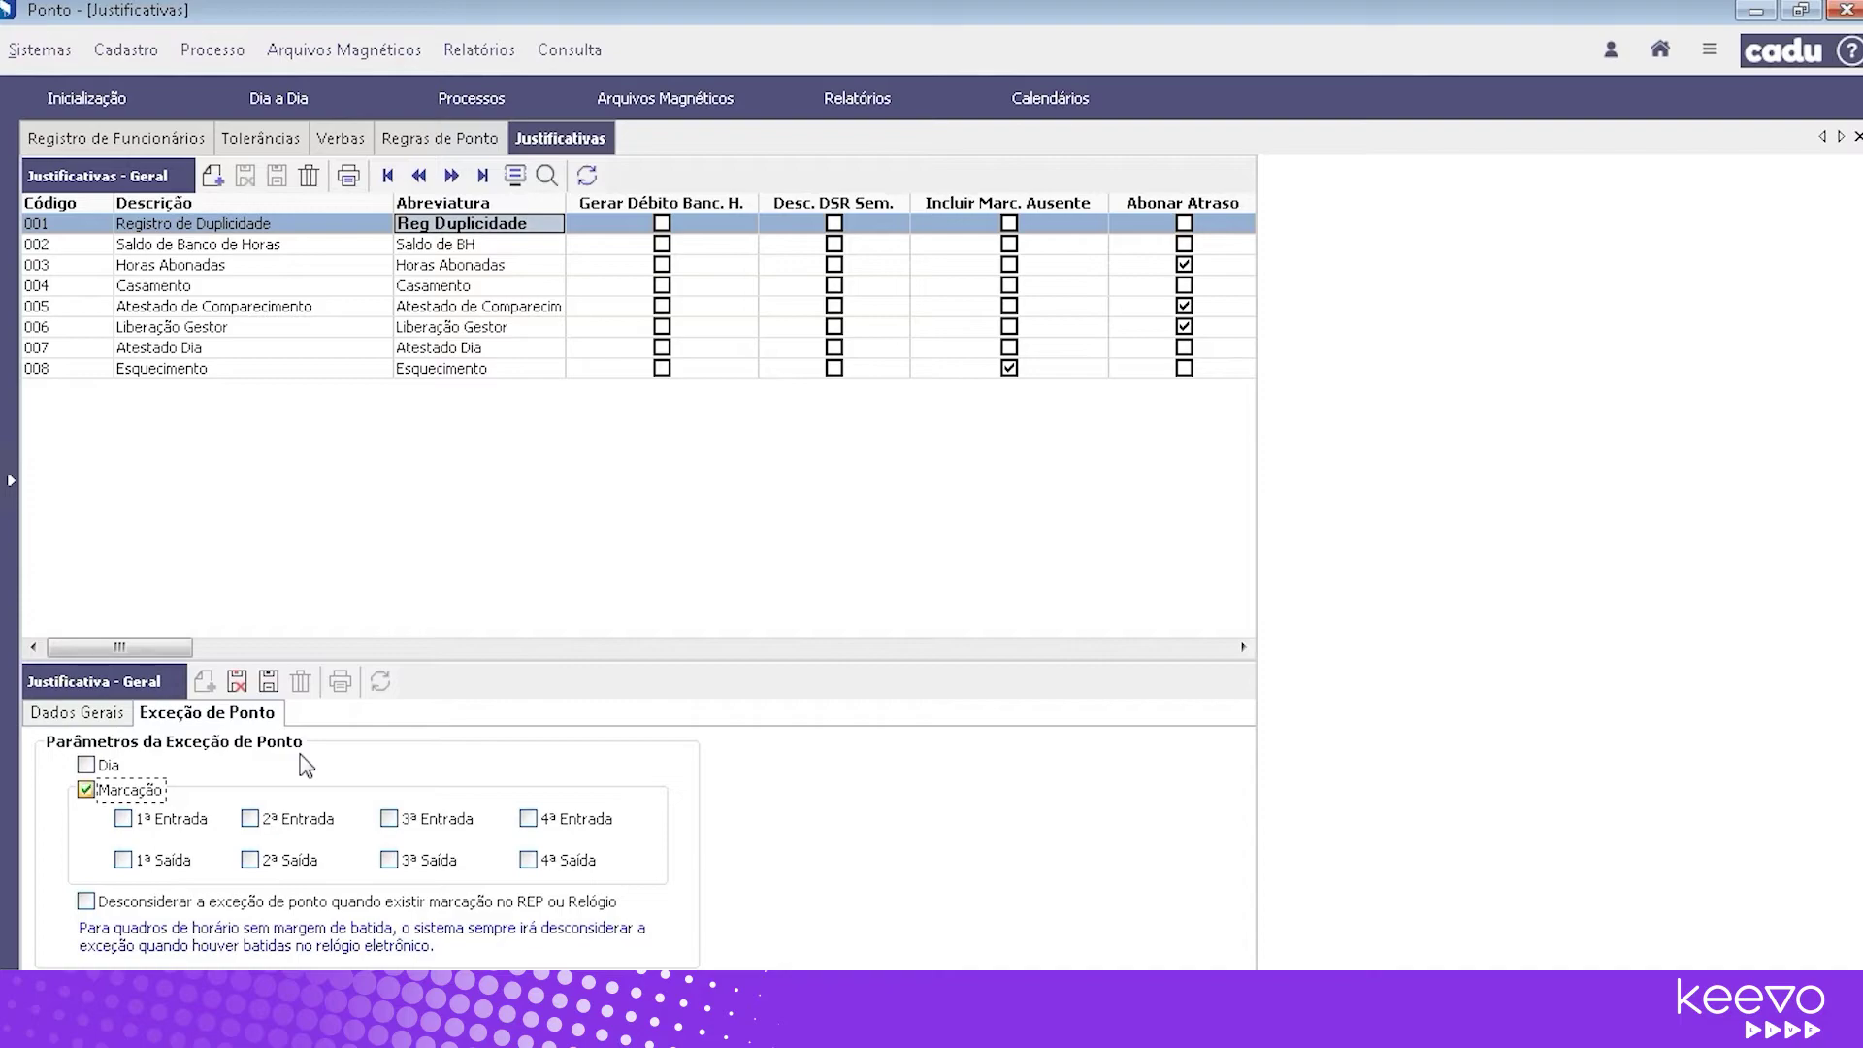
pyautogui.click(93, 893)
# Close the Verbas and Tolerâncias screens
pyautogui.click(342, 137)
pyautogui.click(1857, 136)
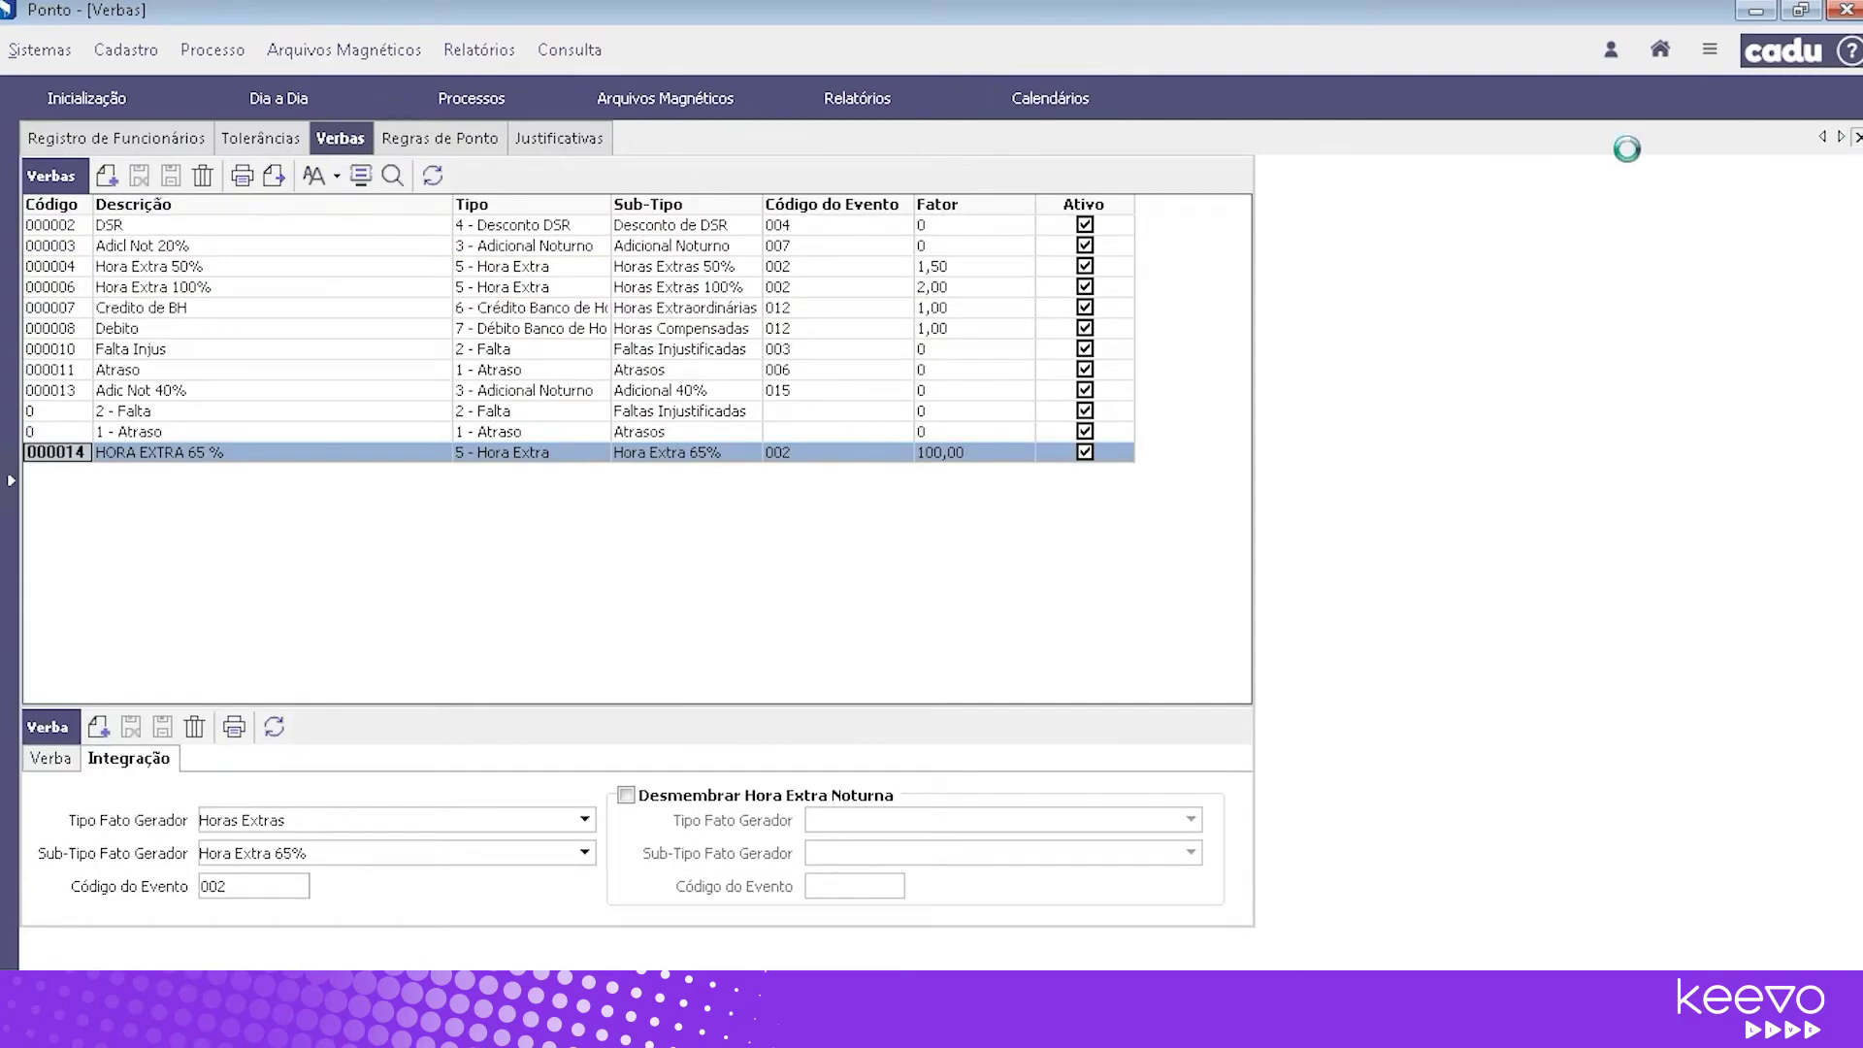
pyautogui.click(296, 141)
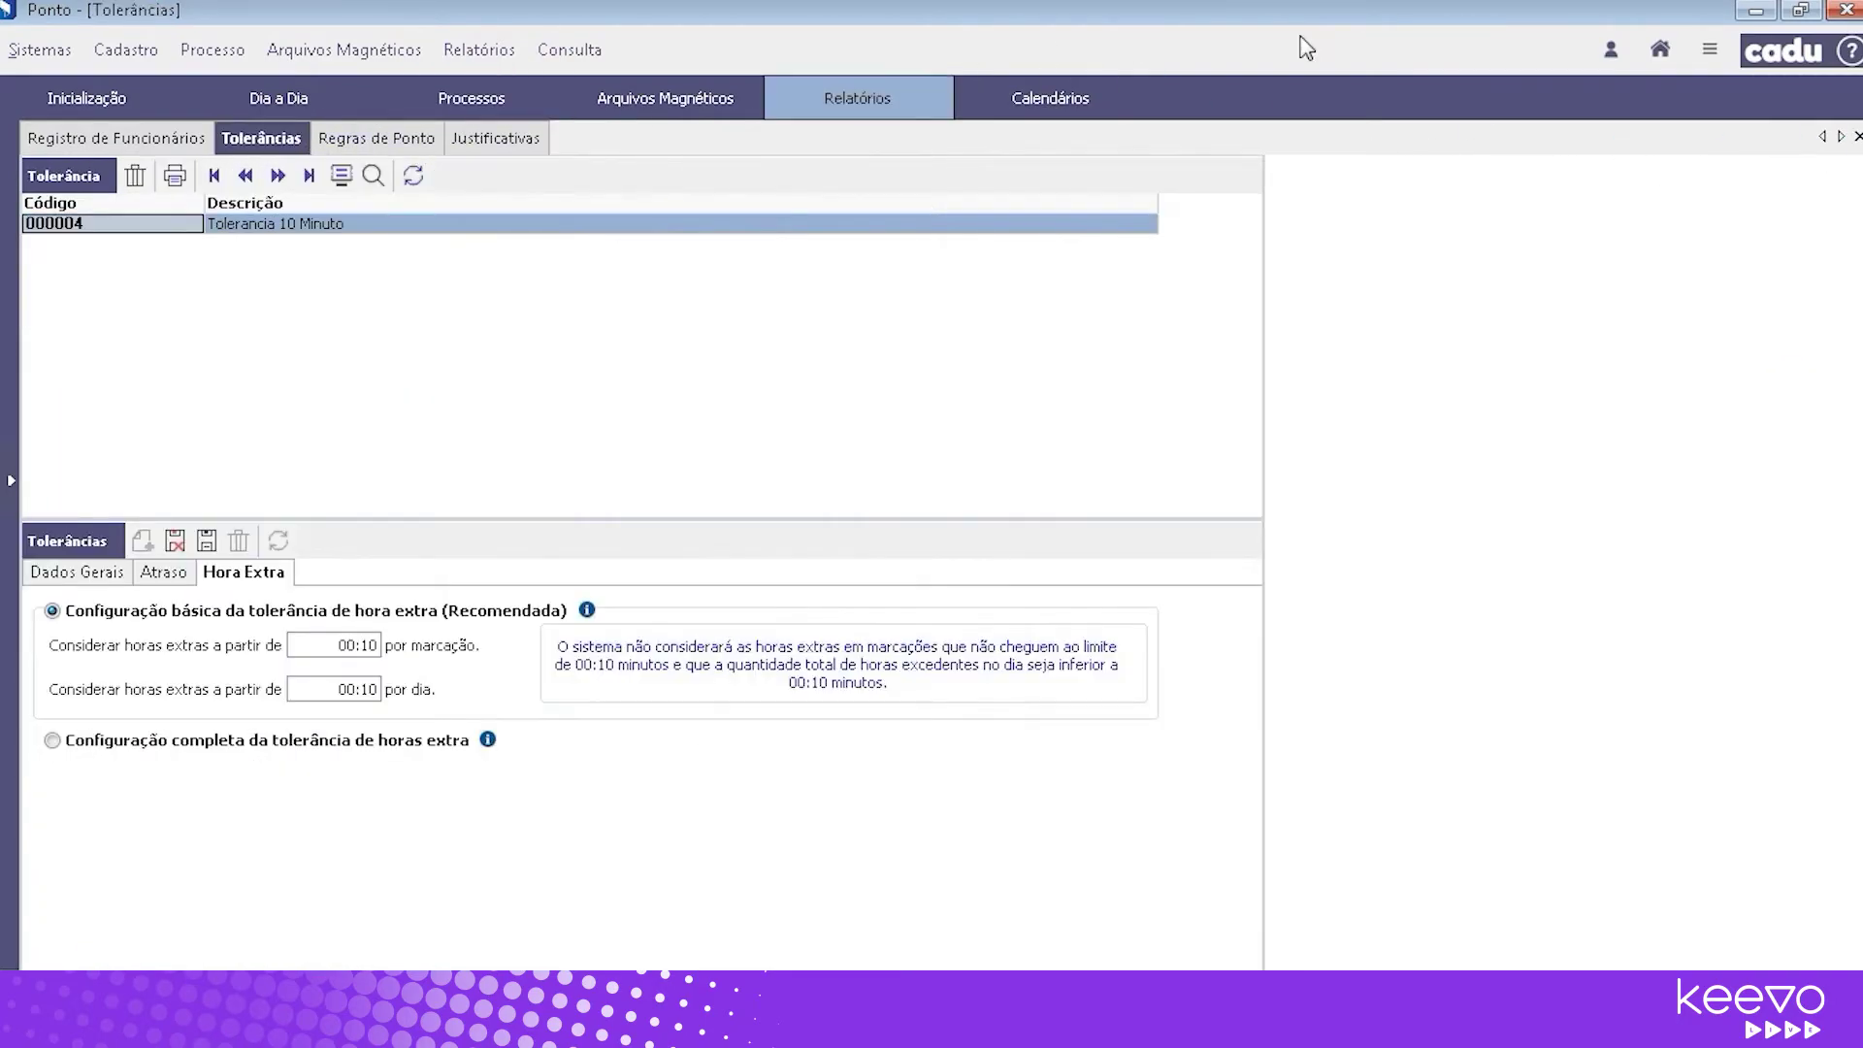
pyautogui.click(1858, 137)
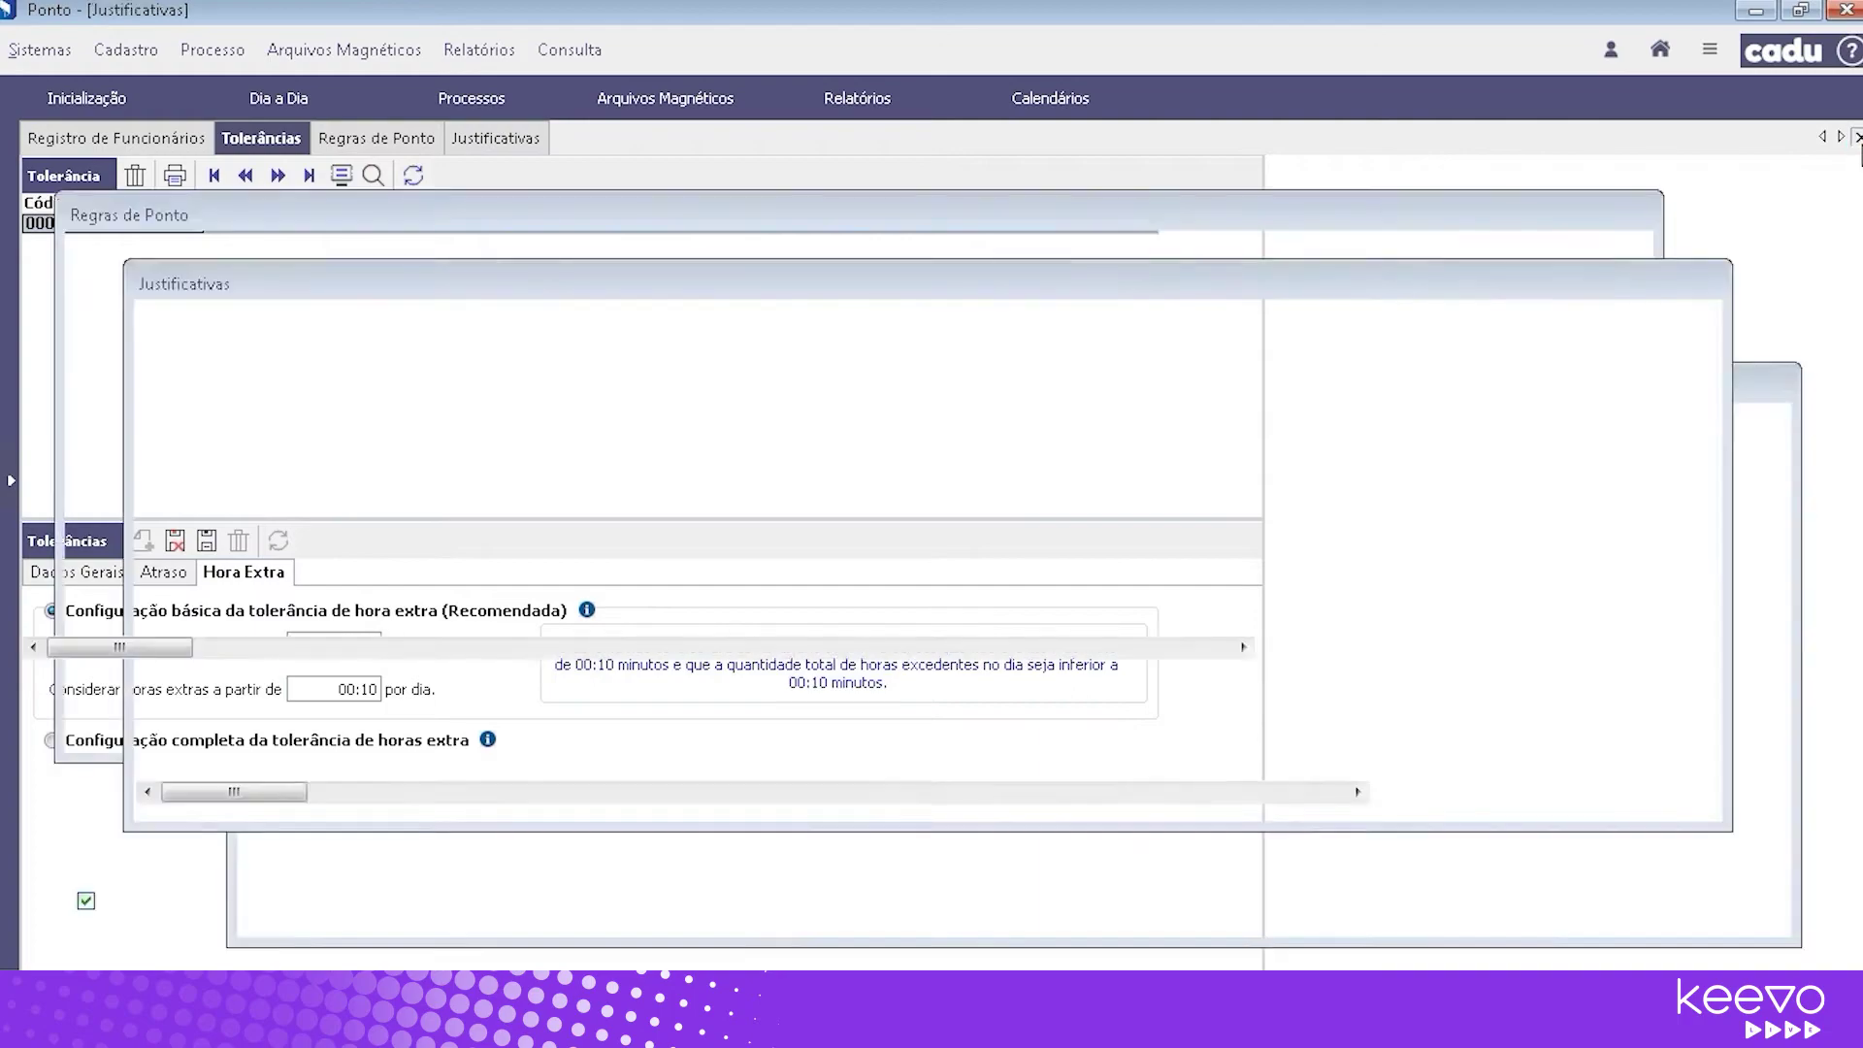
# Open the Relógios Eletrônicos register and compare the Teste clock's fields under the REP-C, REP-A and REP-P types
pyautogui.click(141, 51)
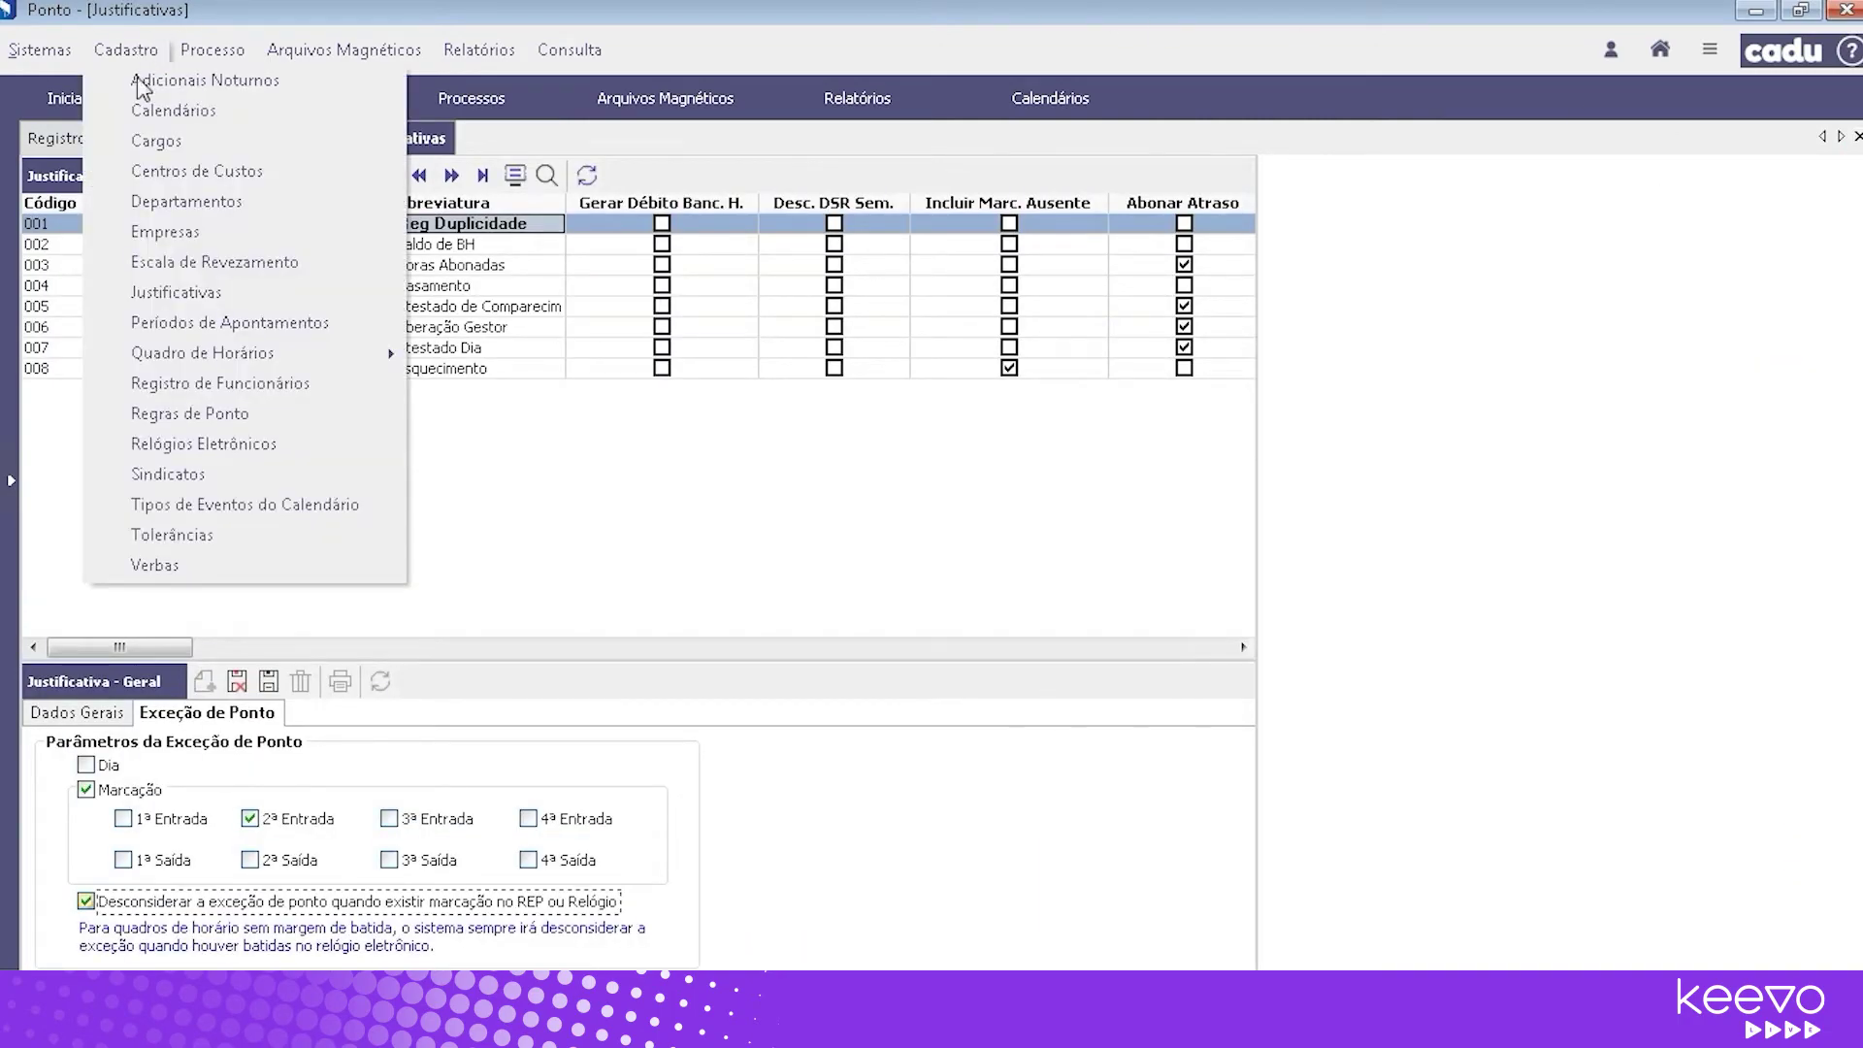
pyautogui.click(194, 443)
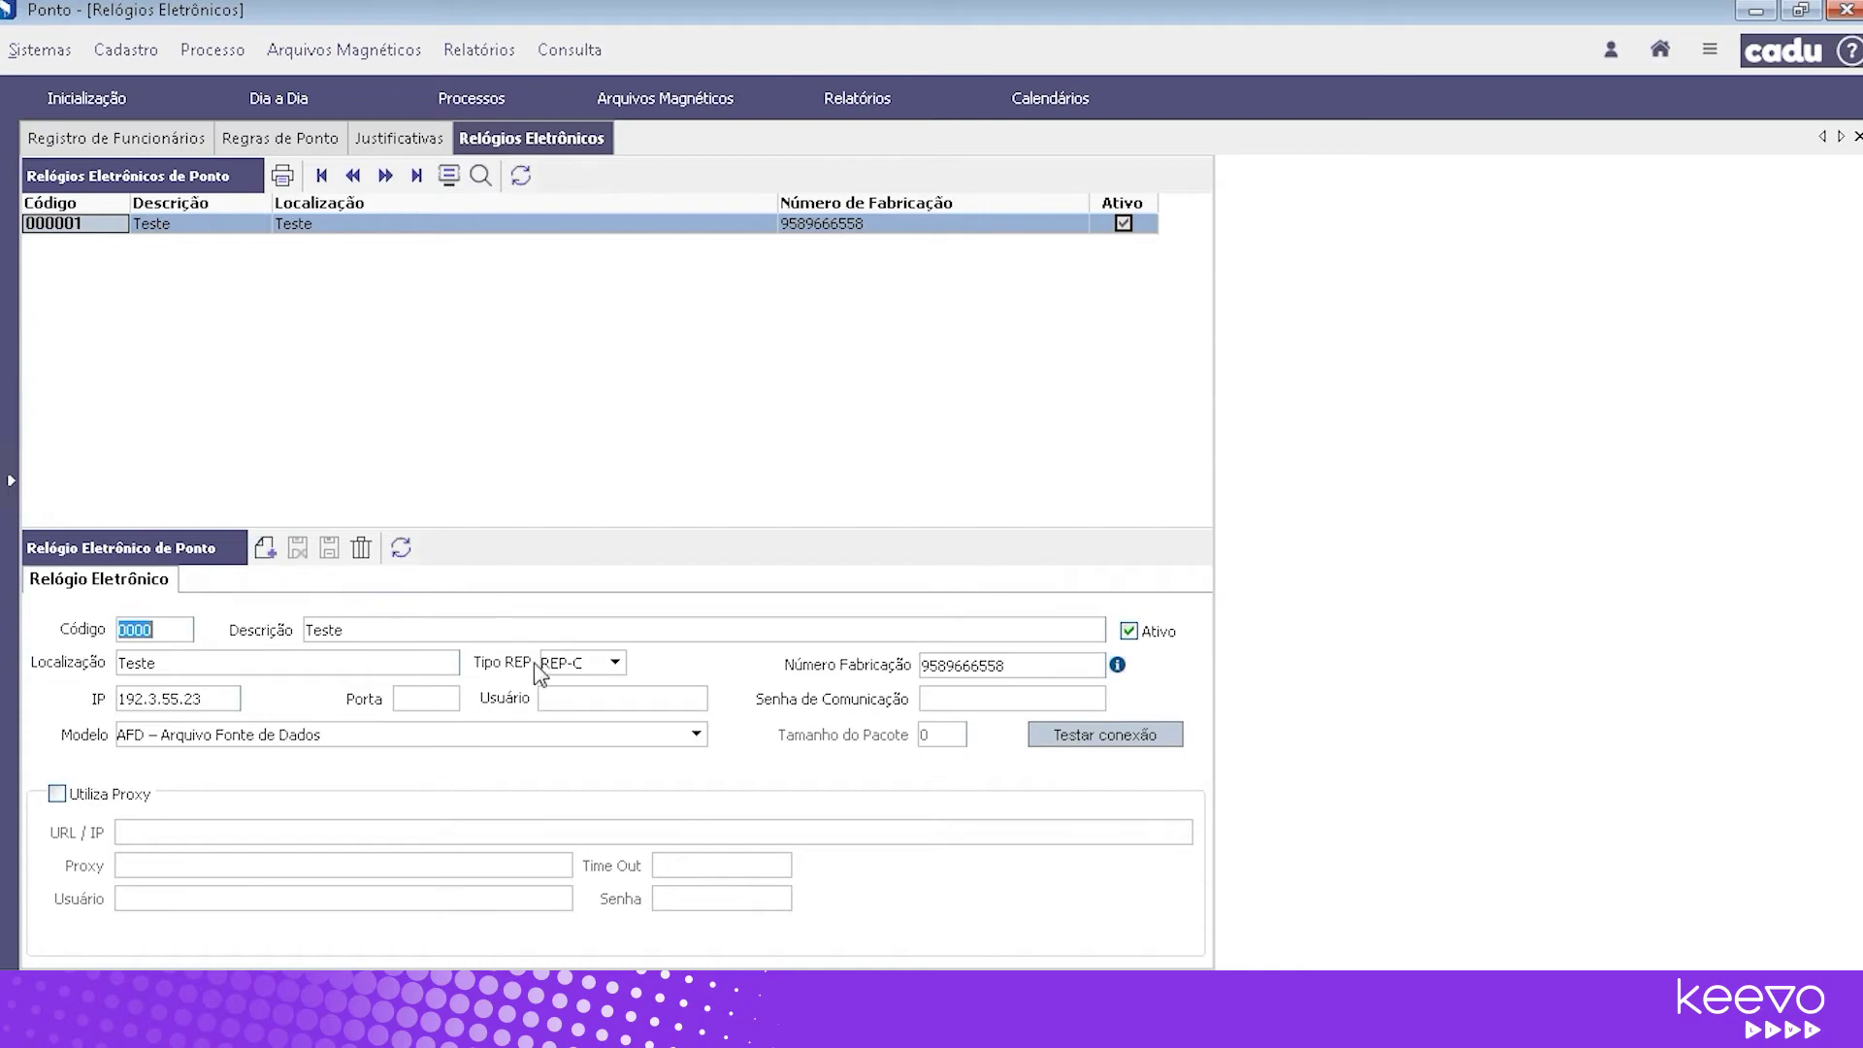
pyautogui.click(617, 668)
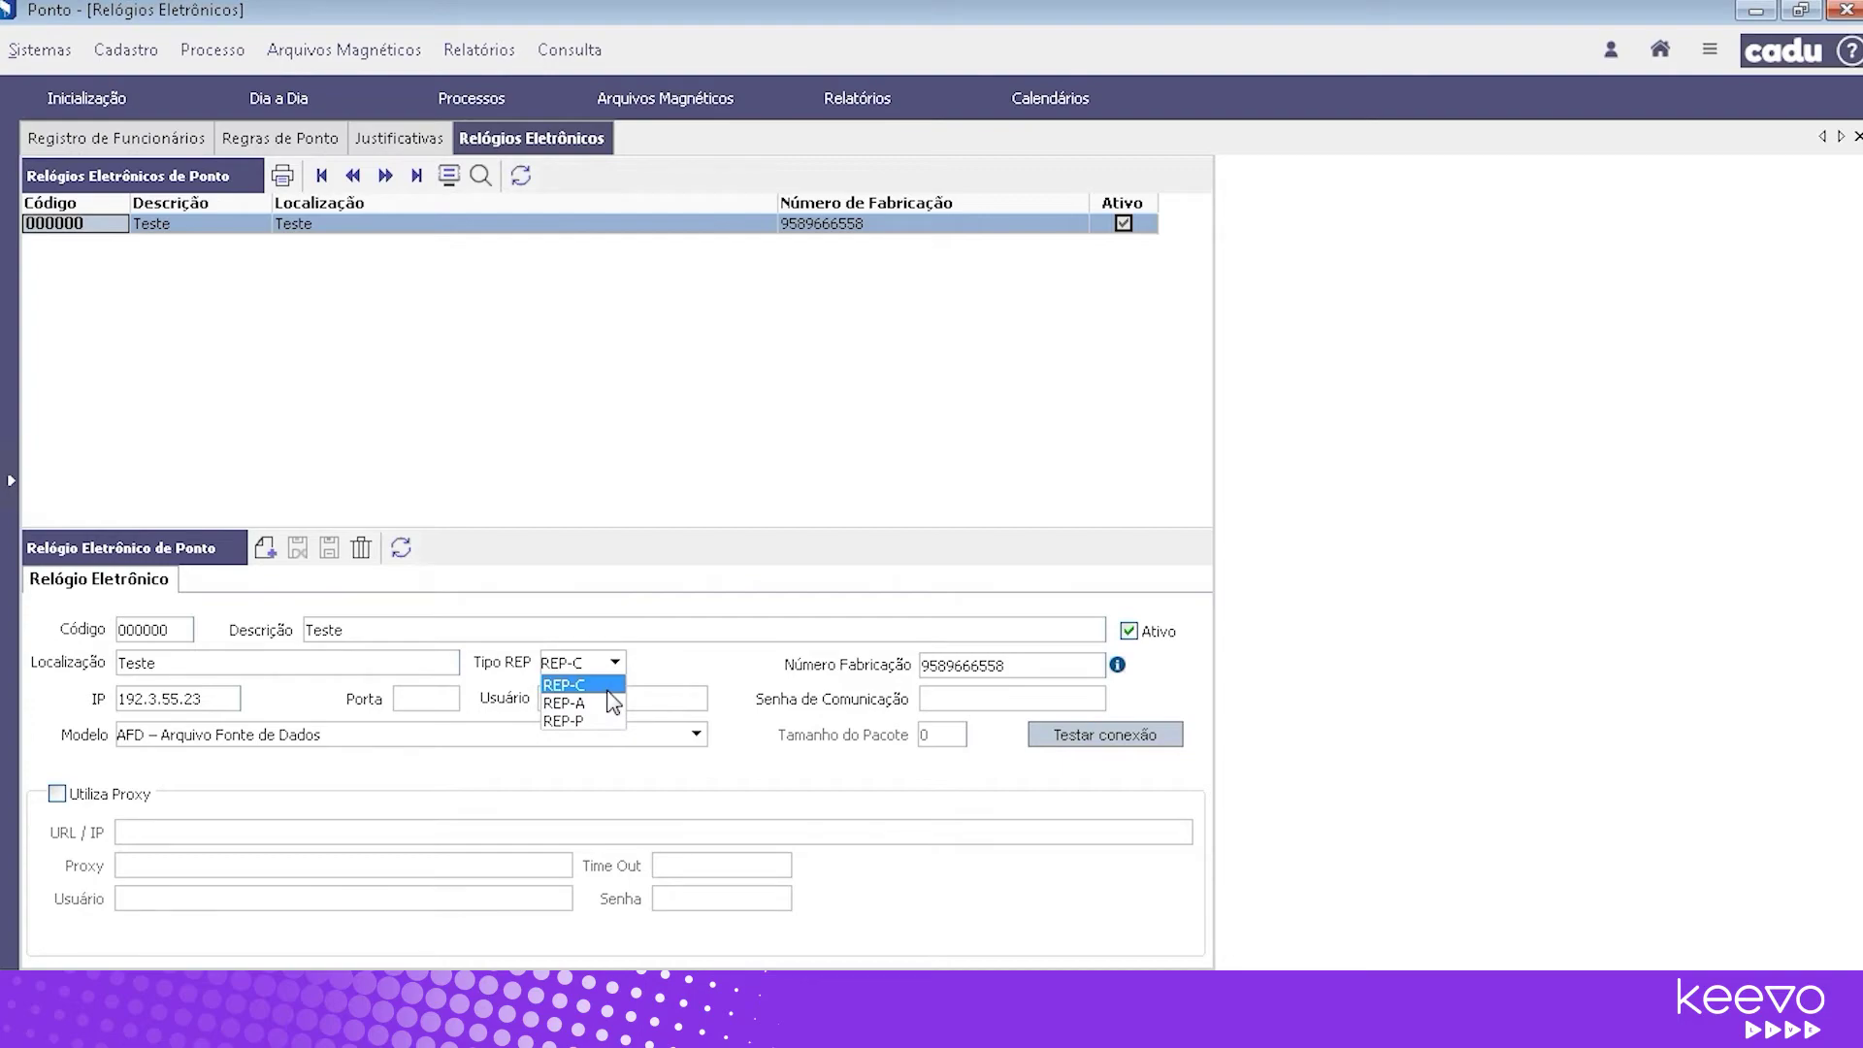
pyautogui.click(587, 686)
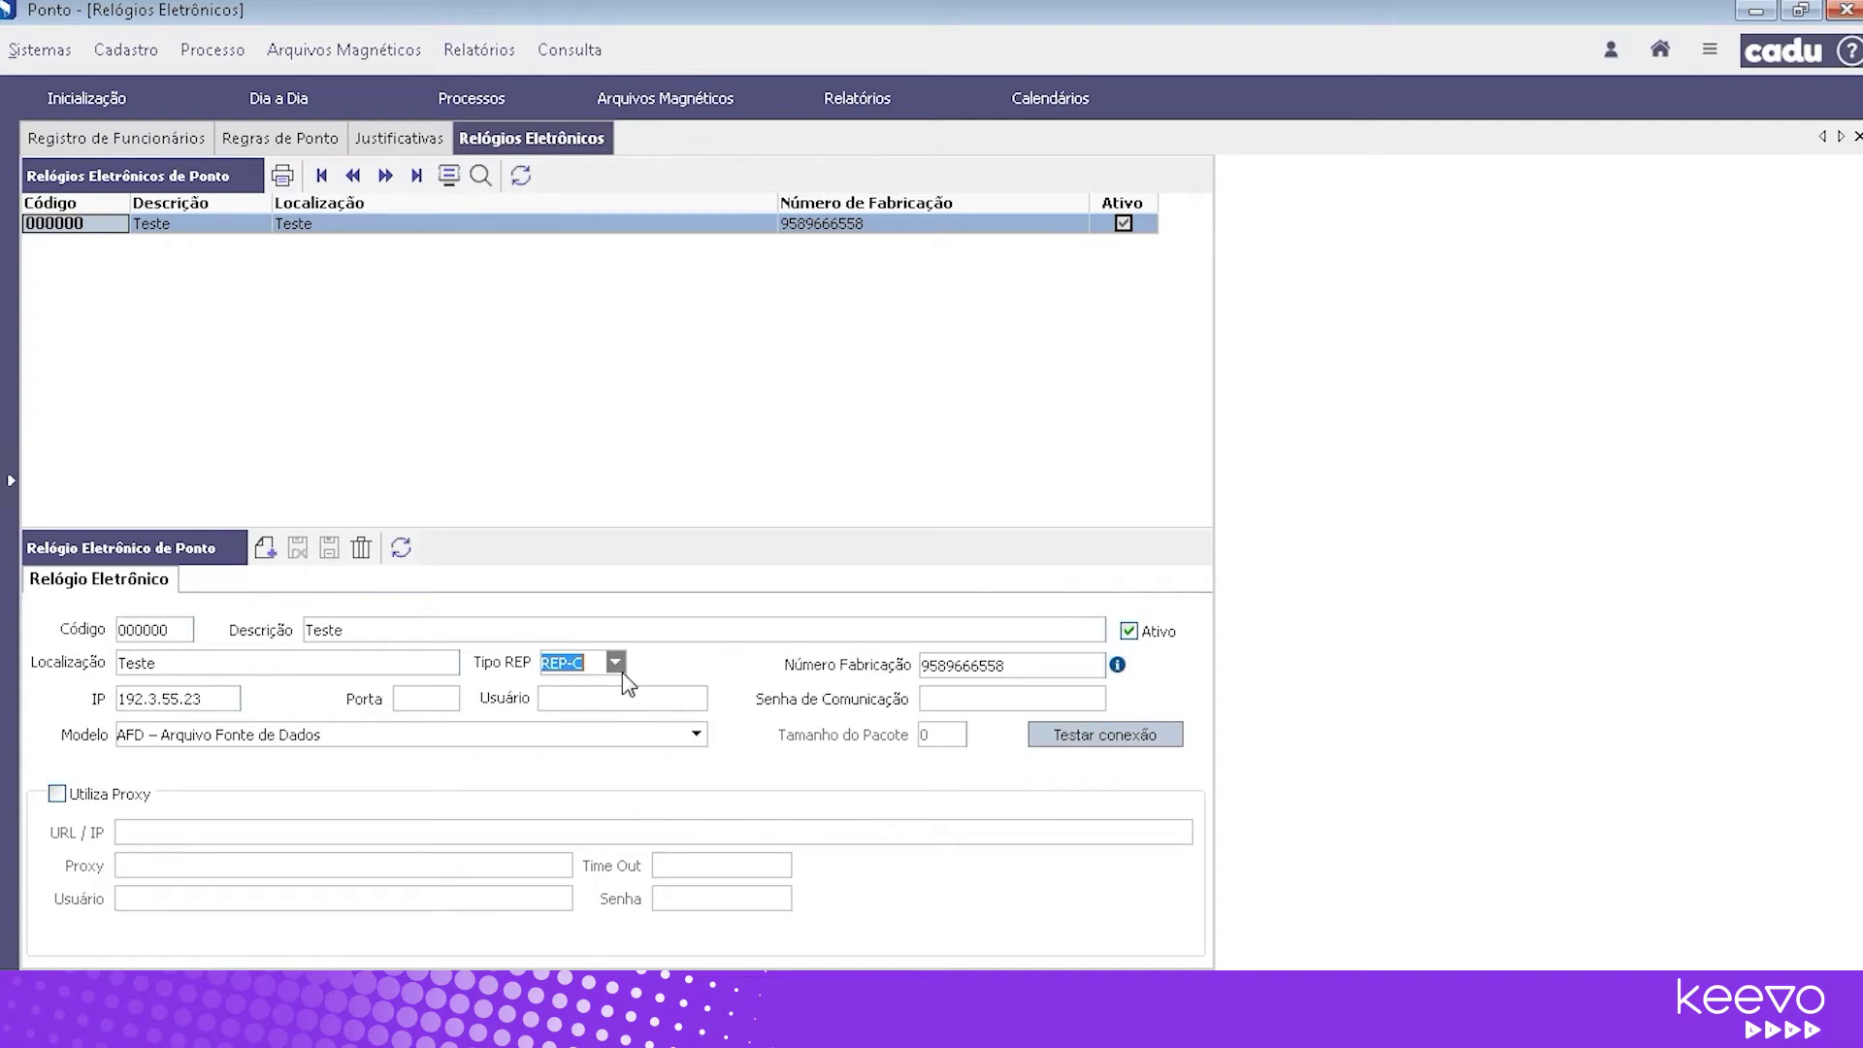
pyautogui.click(615, 662)
pyautogui.click(582, 704)
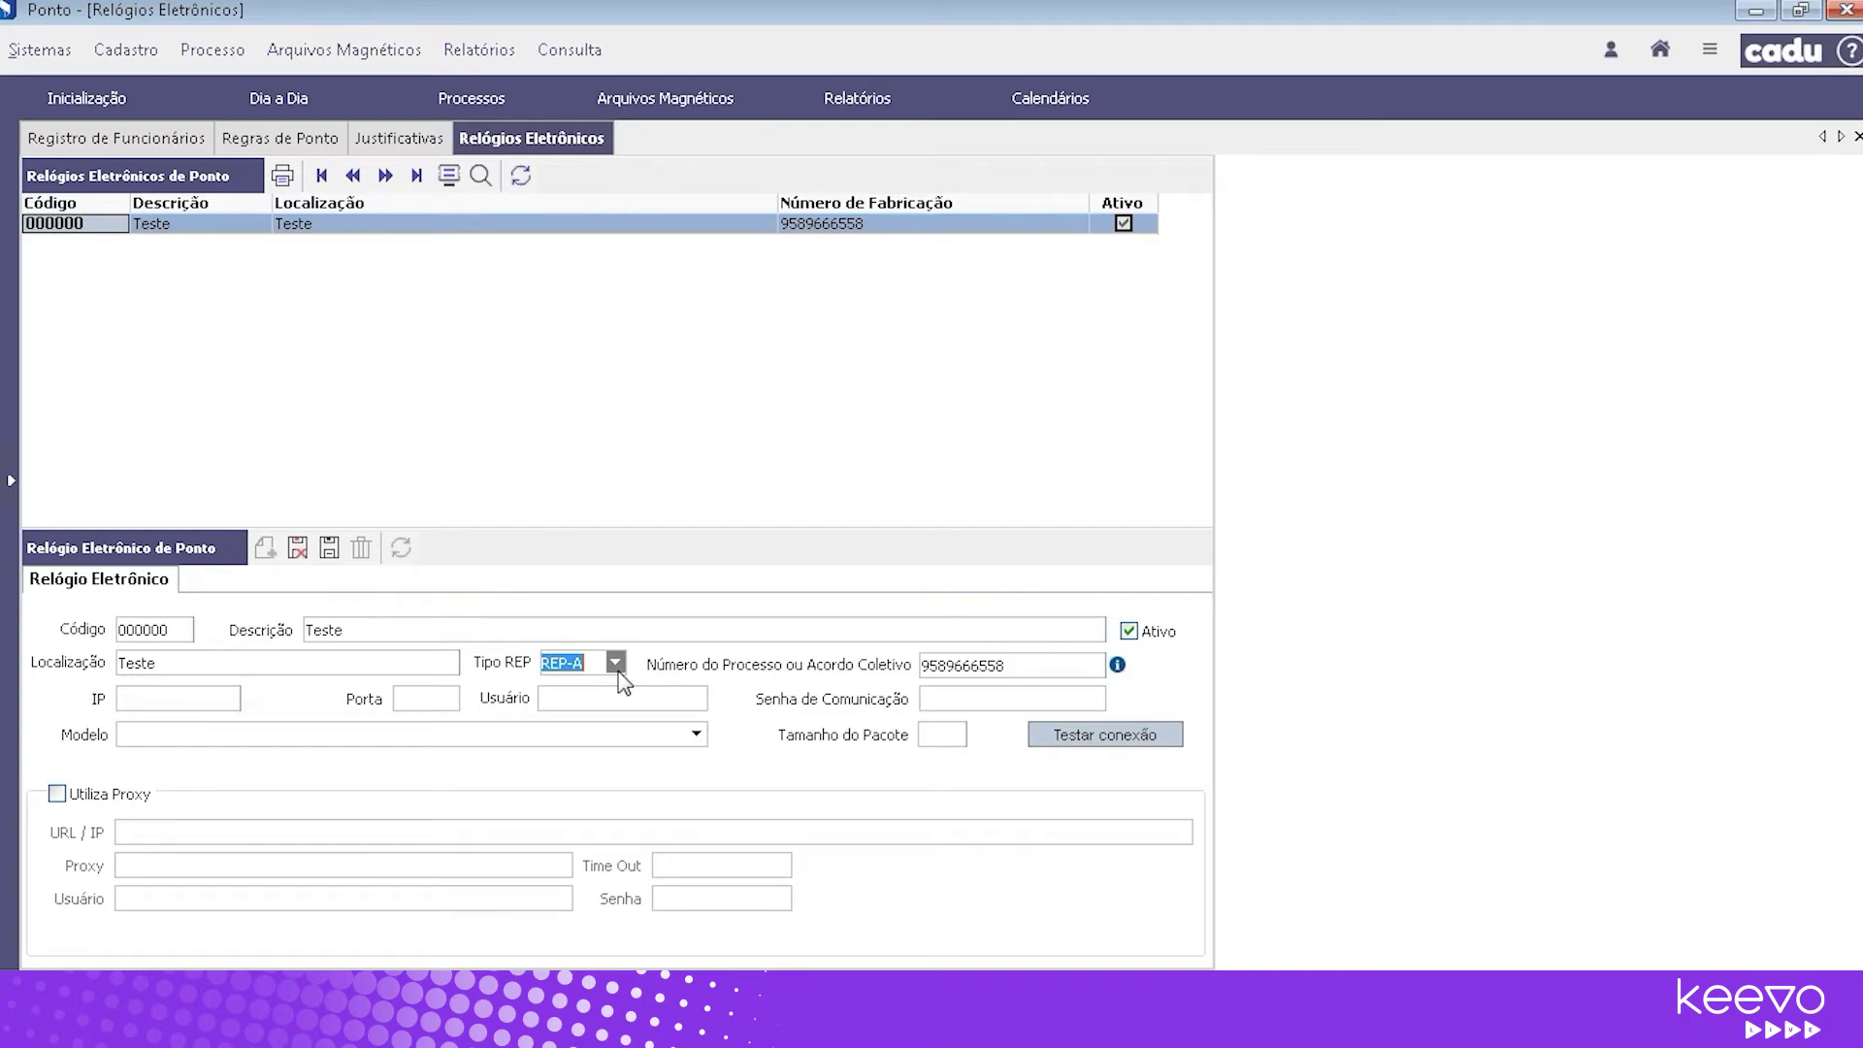
pyautogui.click(618, 668)
pyautogui.click(575, 724)
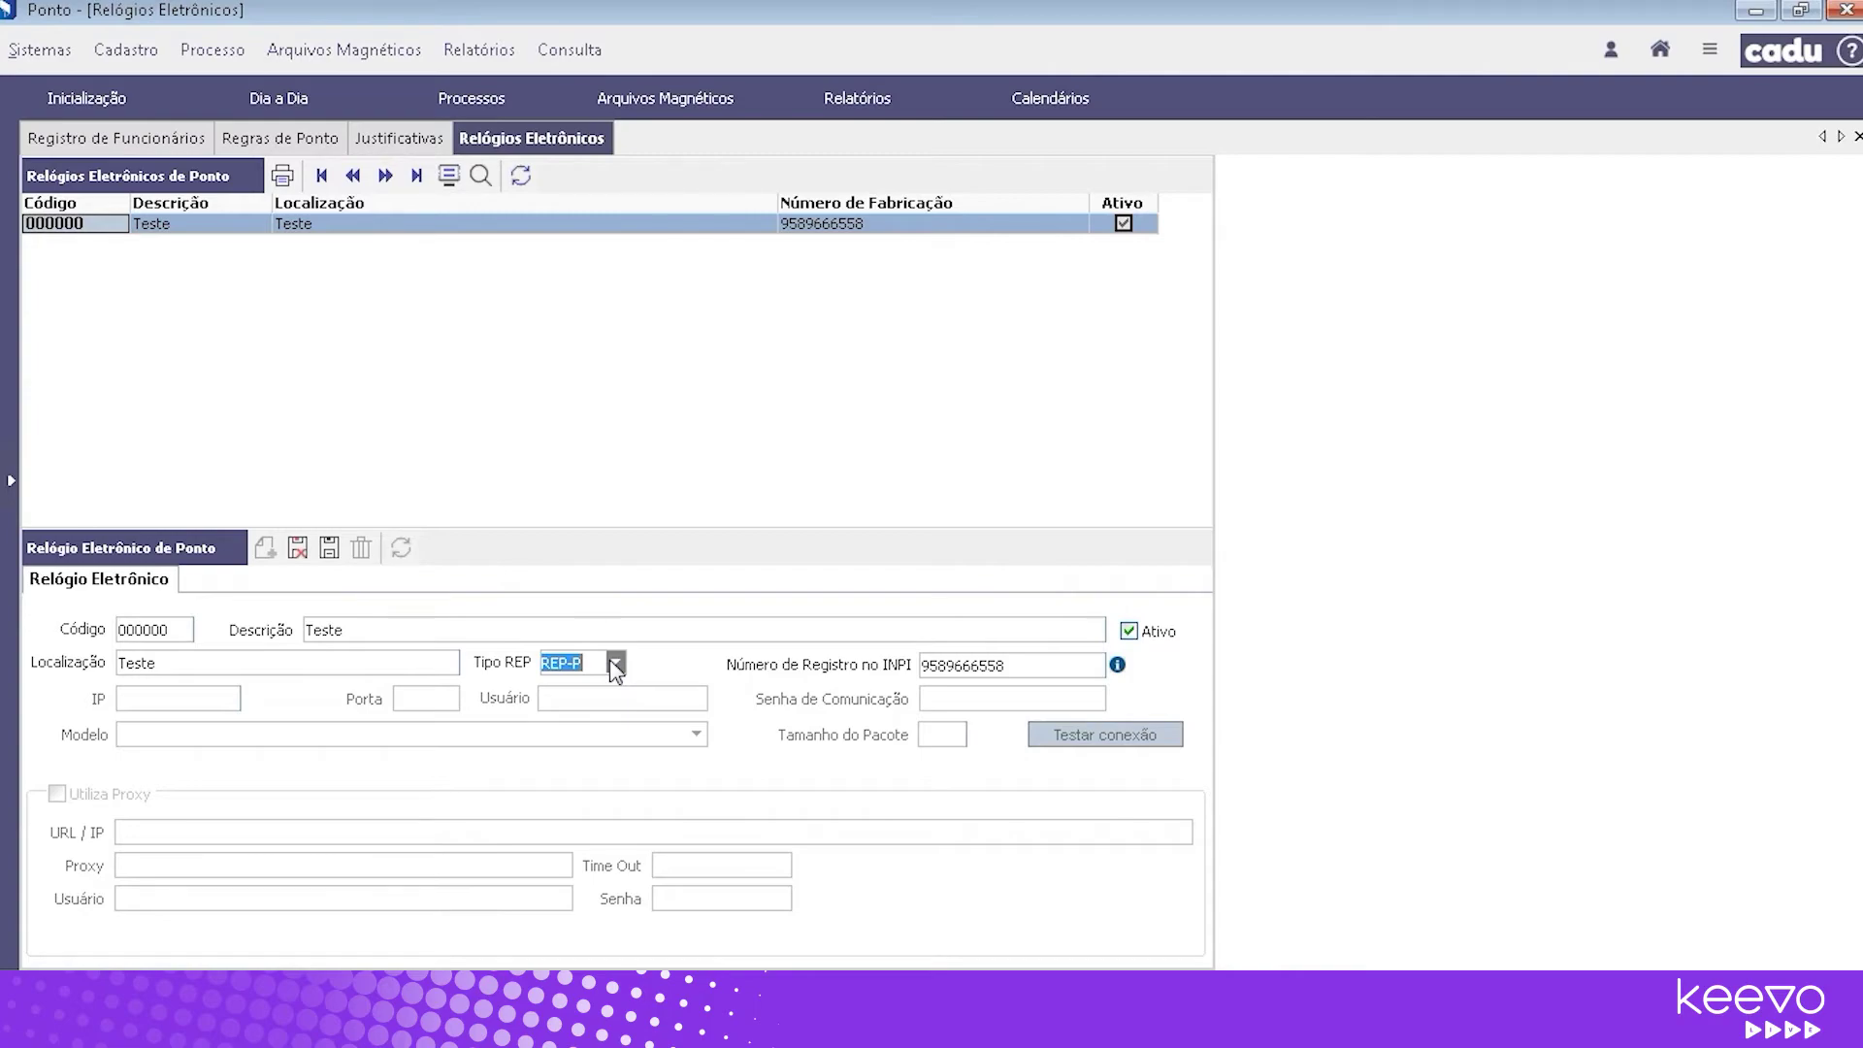
# Set the Teste clock's type to REP-C and its model to AFD – Arquivo Fonte de Dados
pyautogui.click(614, 662)
pyautogui.click(574, 685)
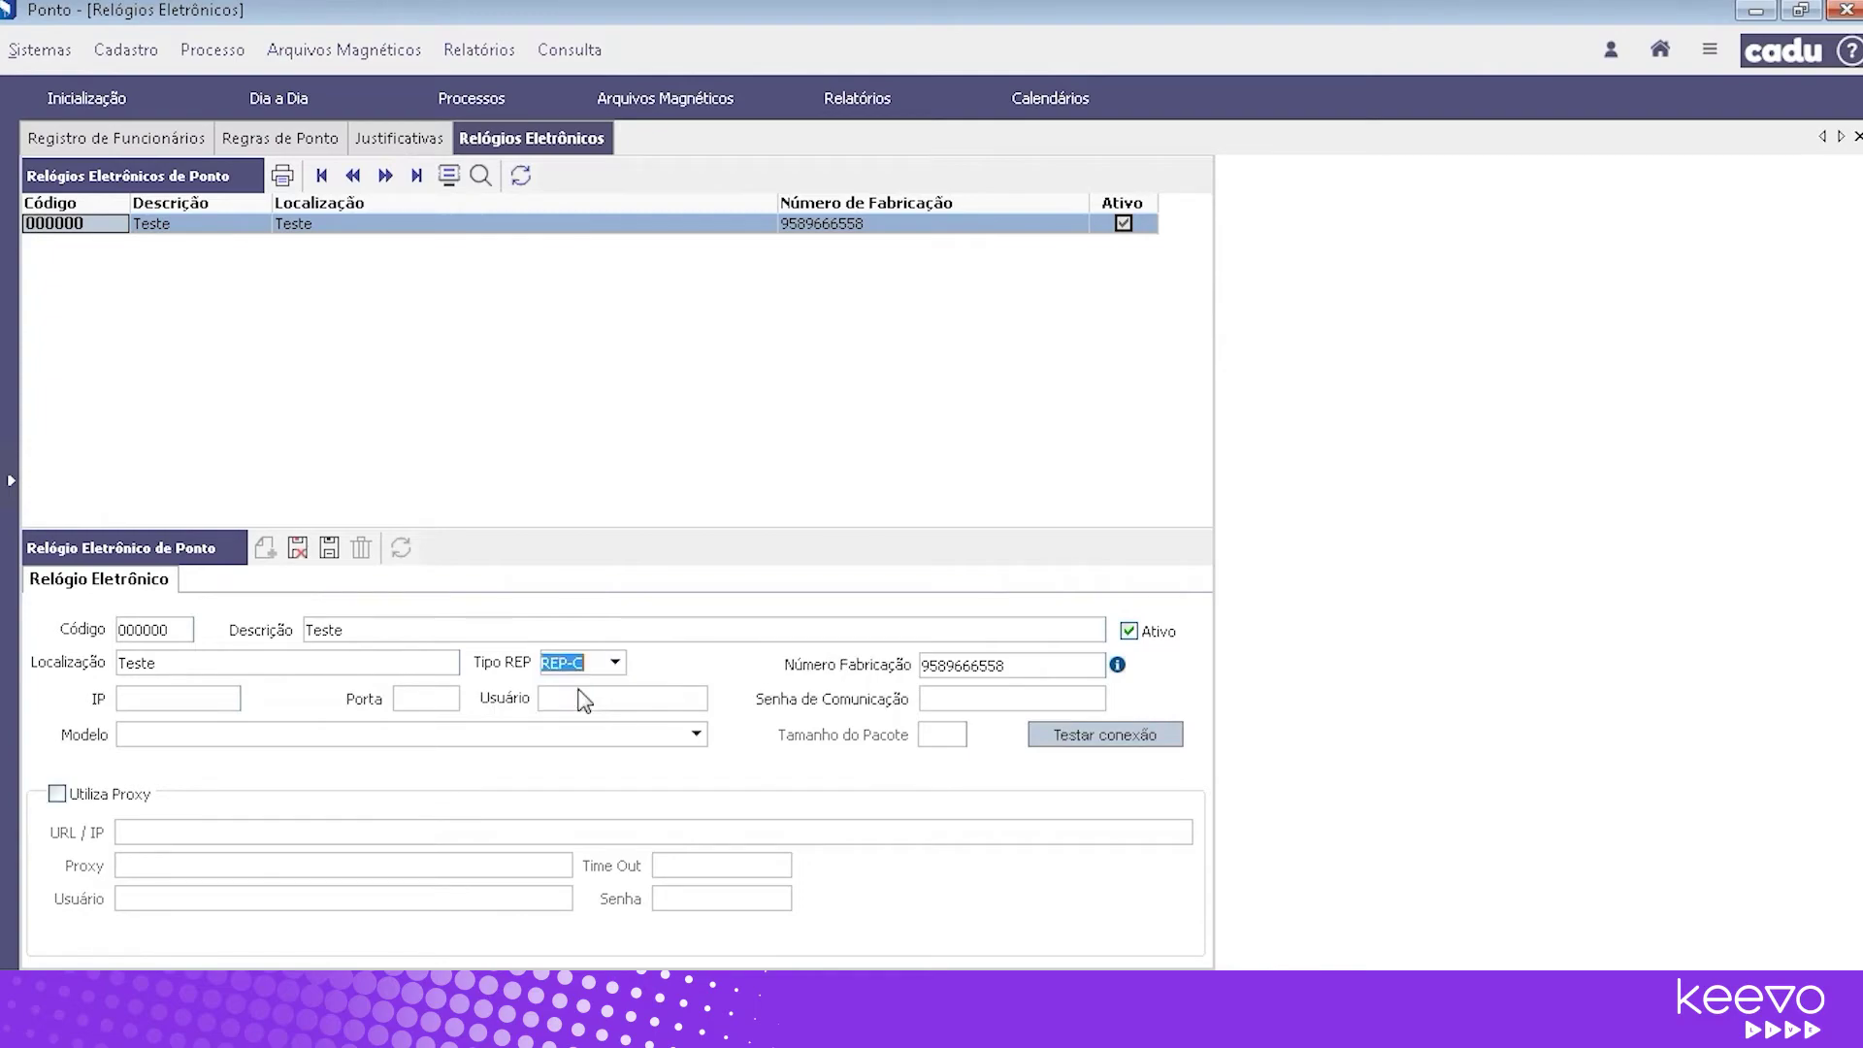
pyautogui.click(697, 735)
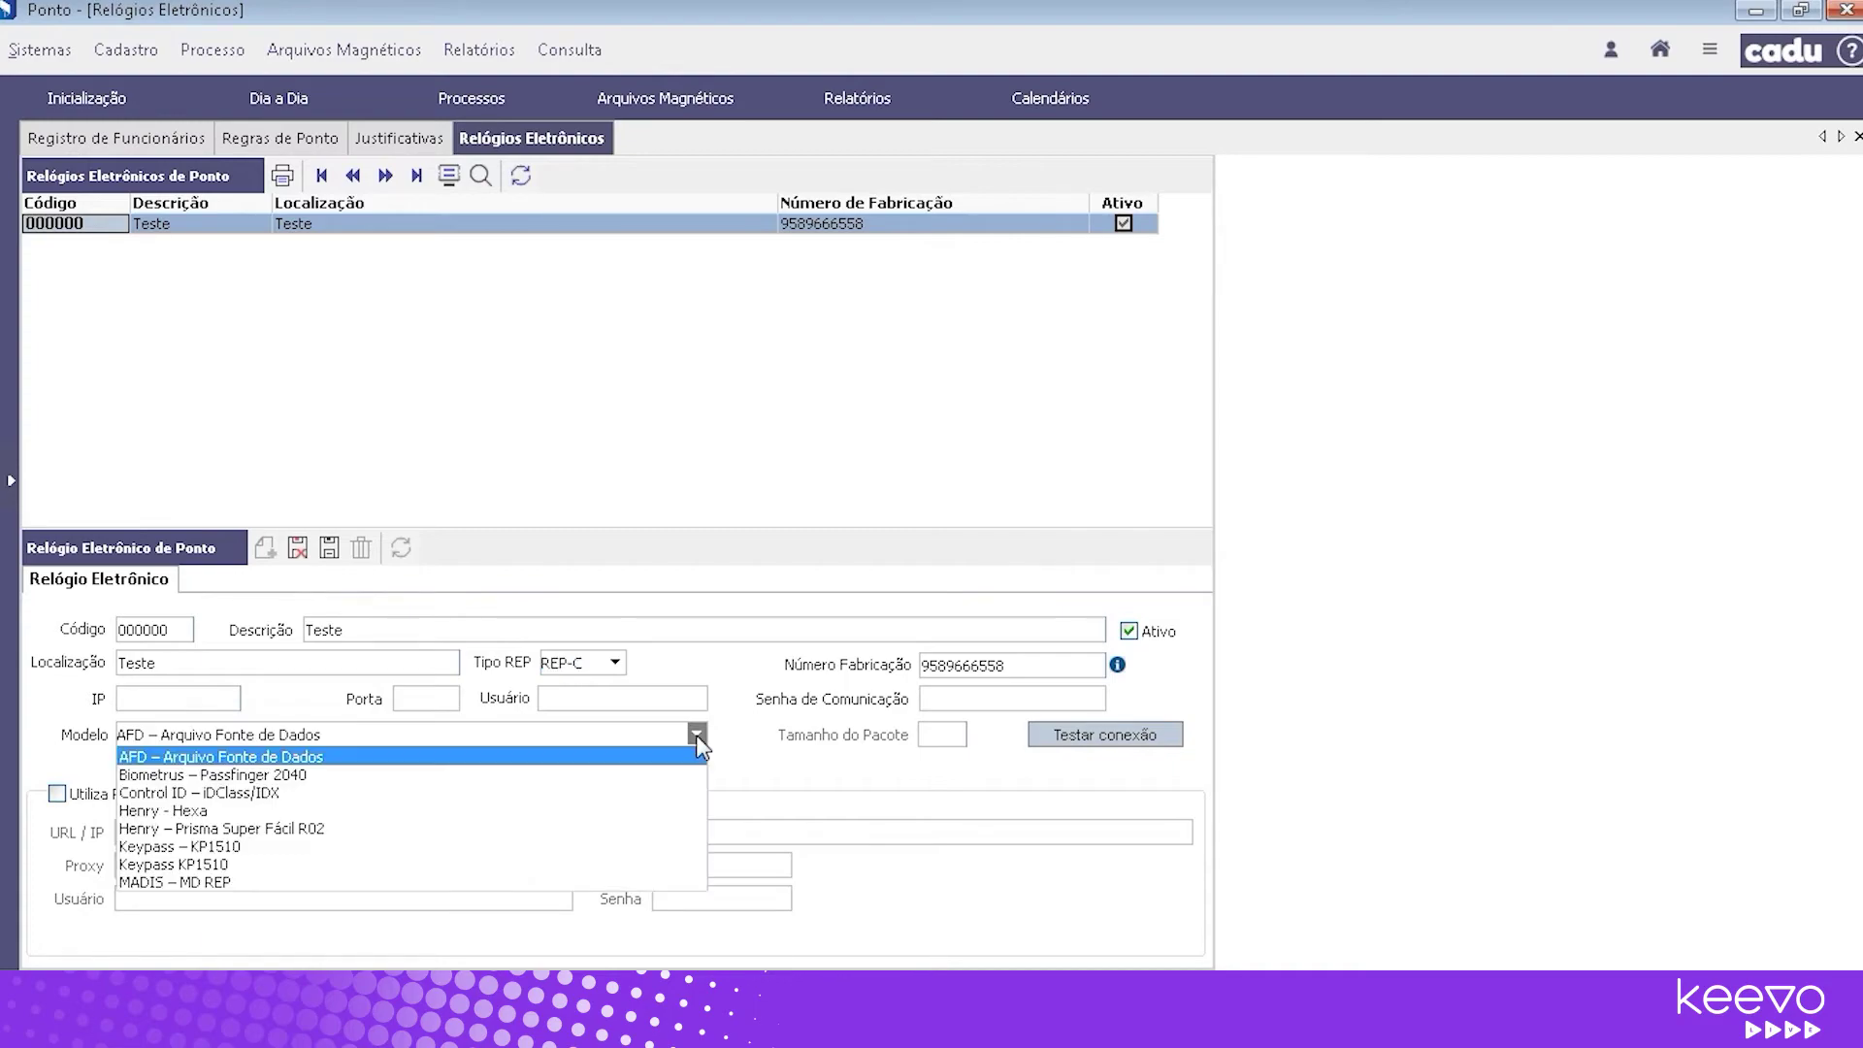
pyautogui.click(355, 758)
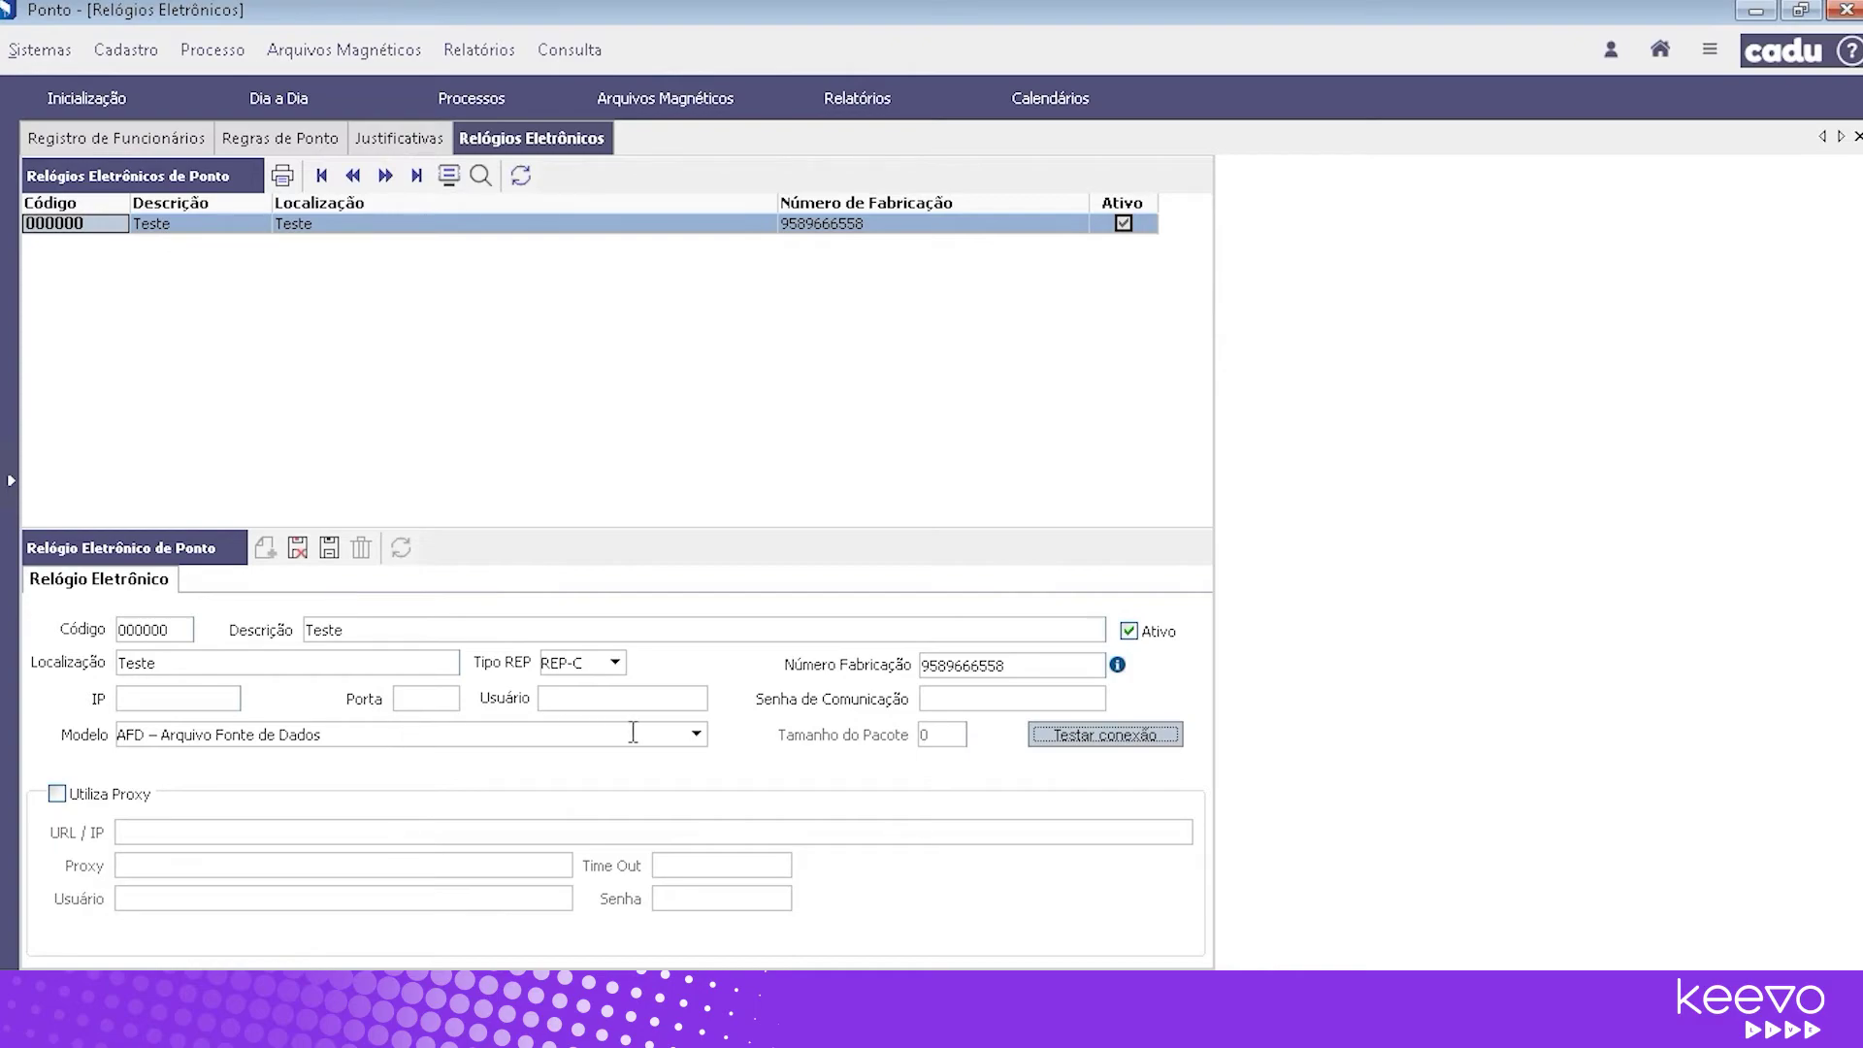
# Open Importar/Processar Marcações and set the period to September 2023 and the Matriz/Filial to Teste Ponto
pyautogui.click(153, 137)
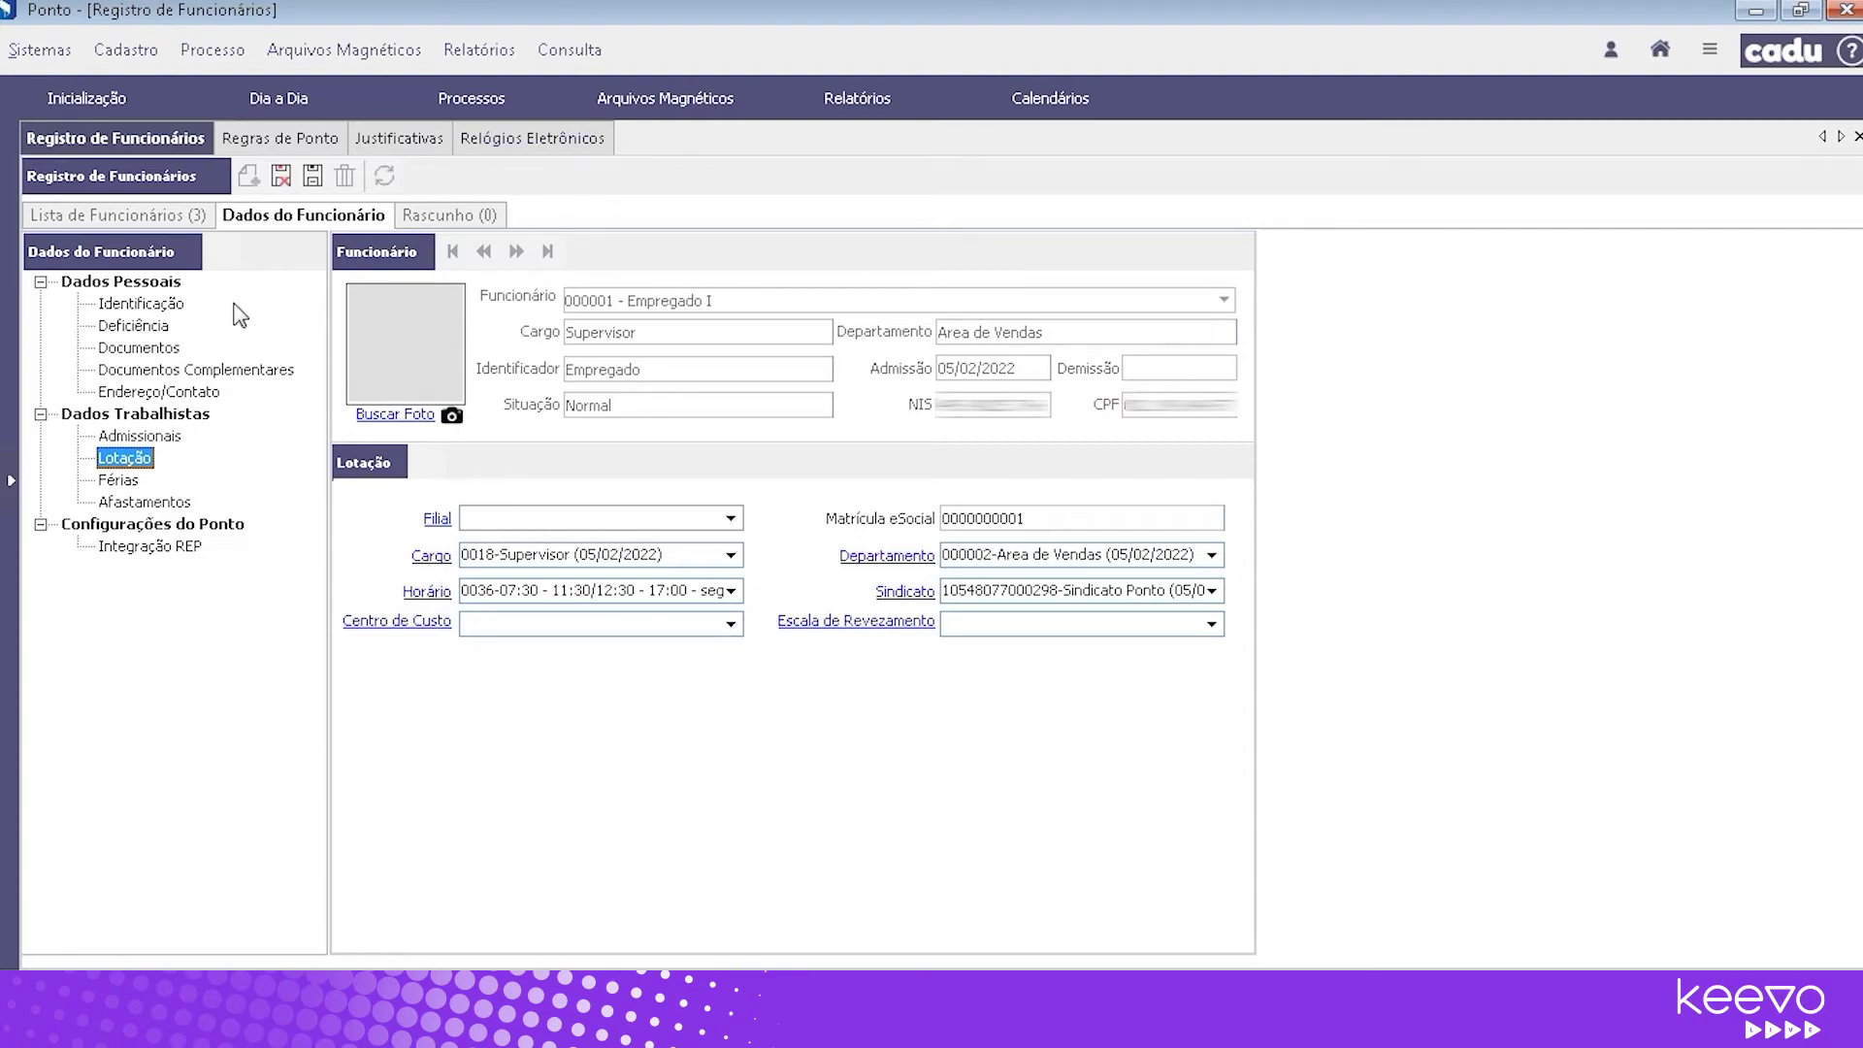
pyautogui.click(202, 52)
pyautogui.click(276, 262)
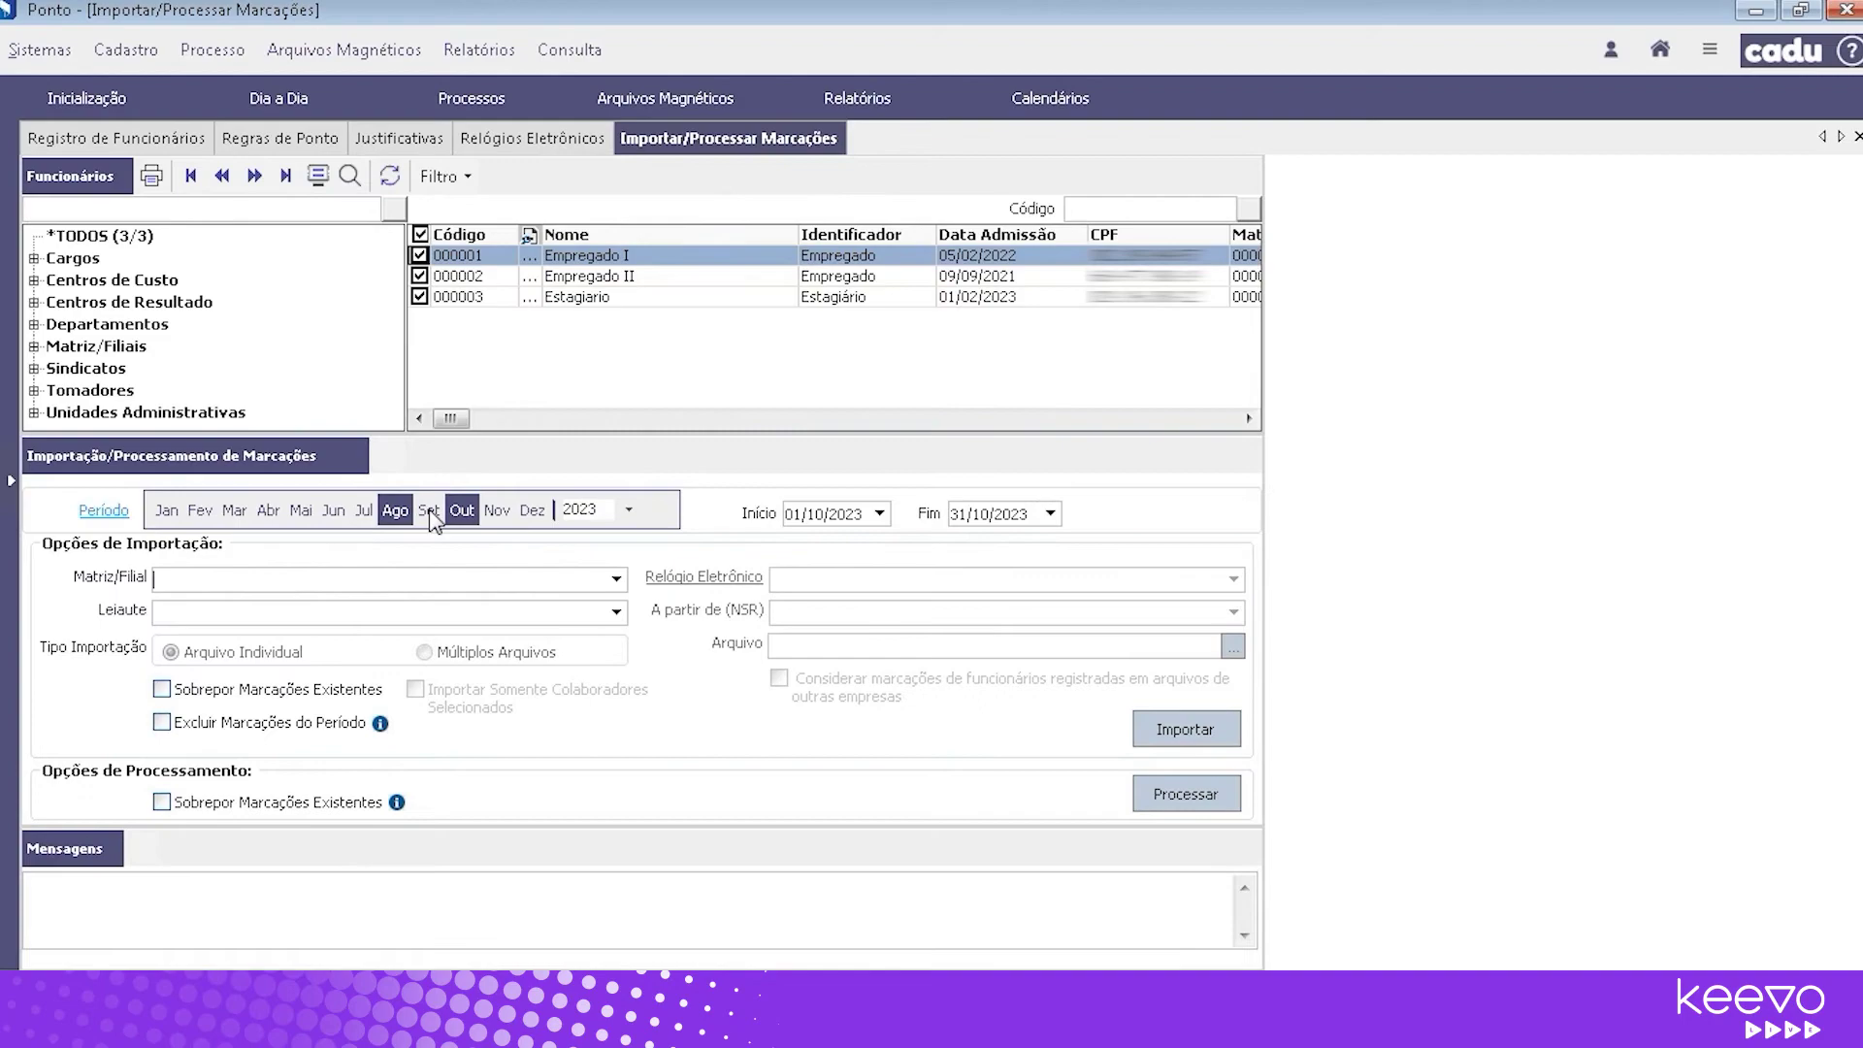
pyautogui.click(617, 580)
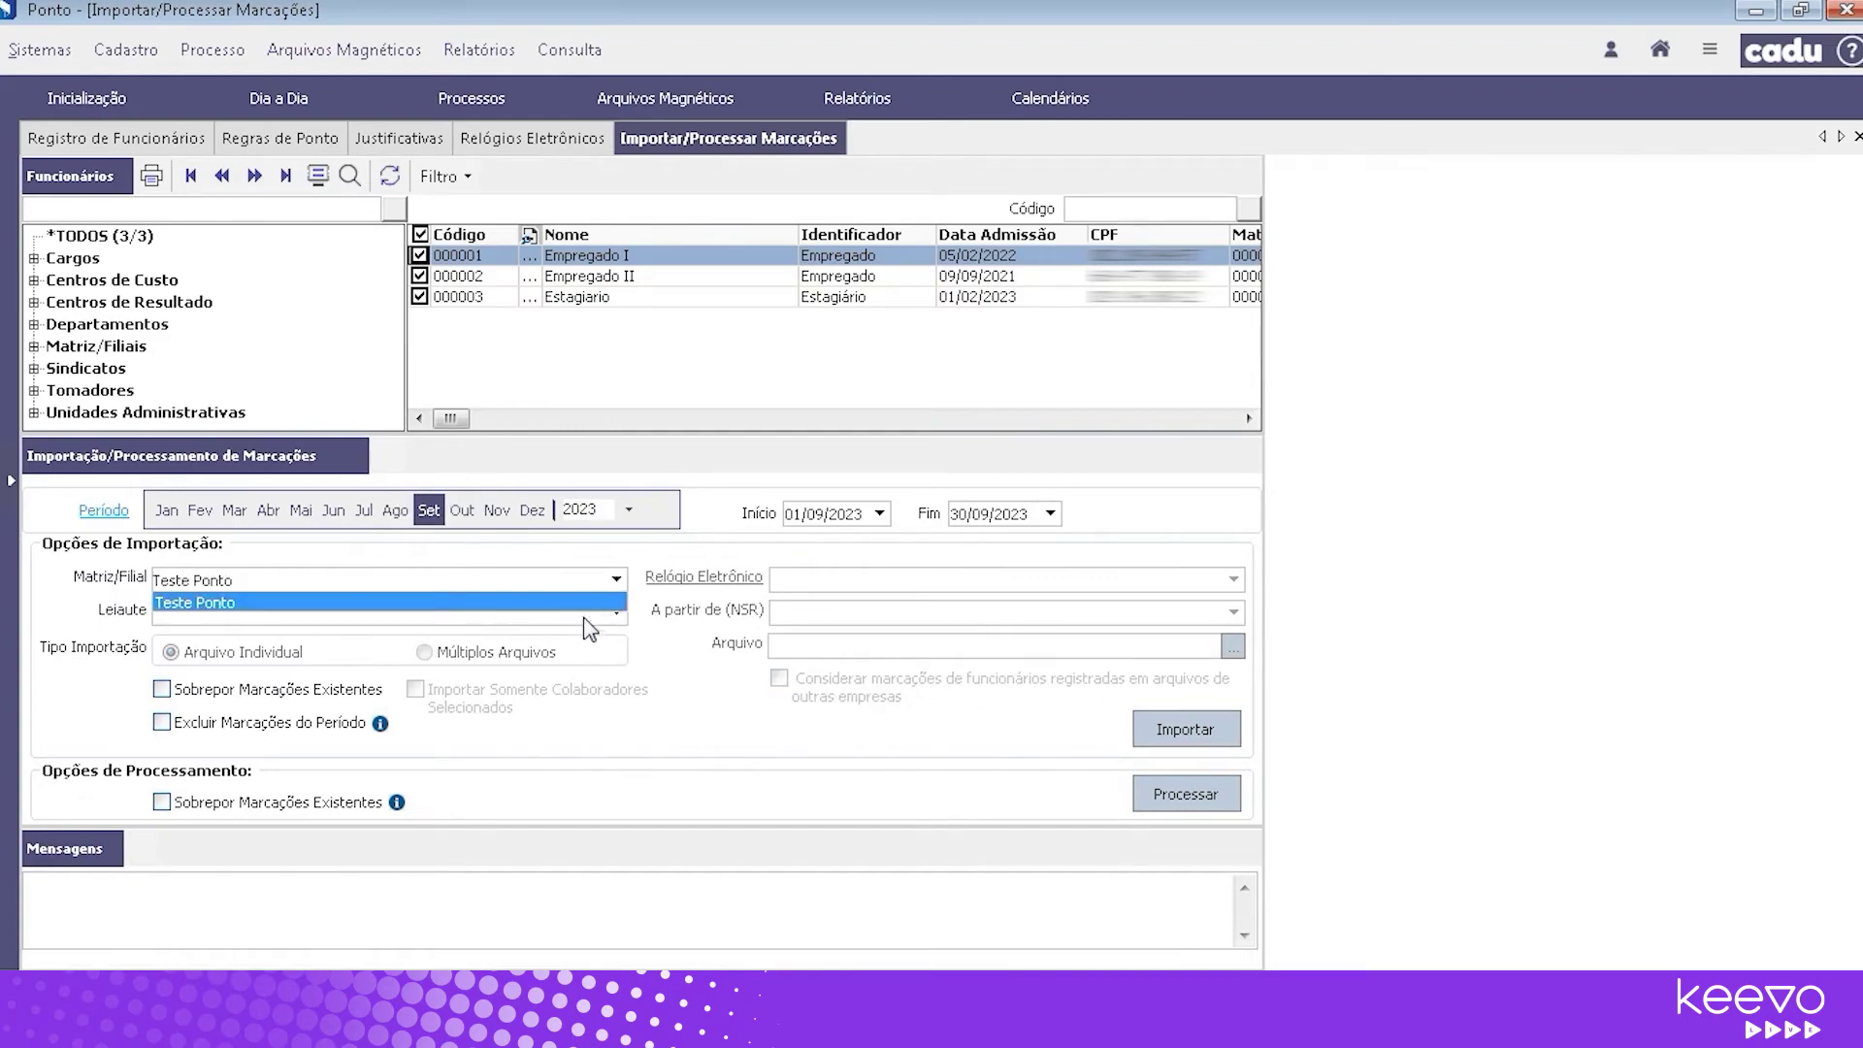
pyautogui.click(592, 619)
# Look through the AFD and REP import layouts and set the Leiaute to Marcações Manuais
pyautogui.click(616, 613)
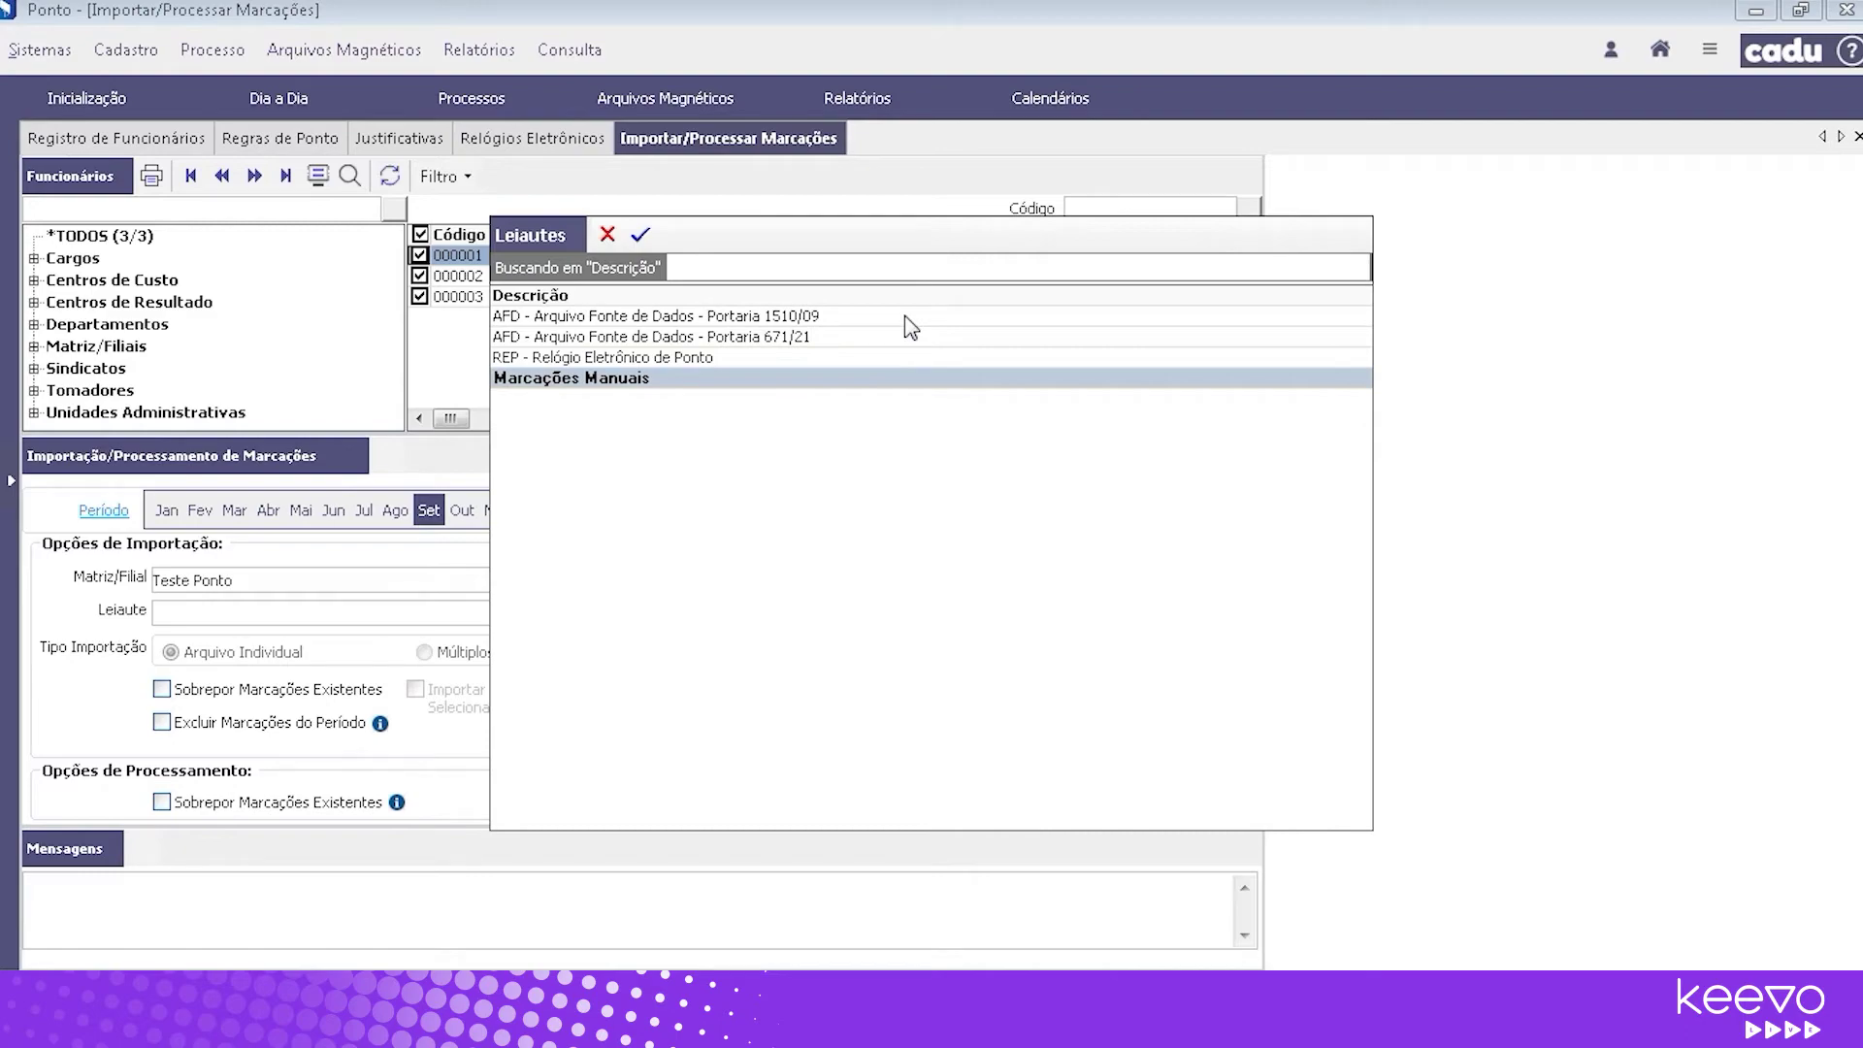
pyautogui.click(855, 358)
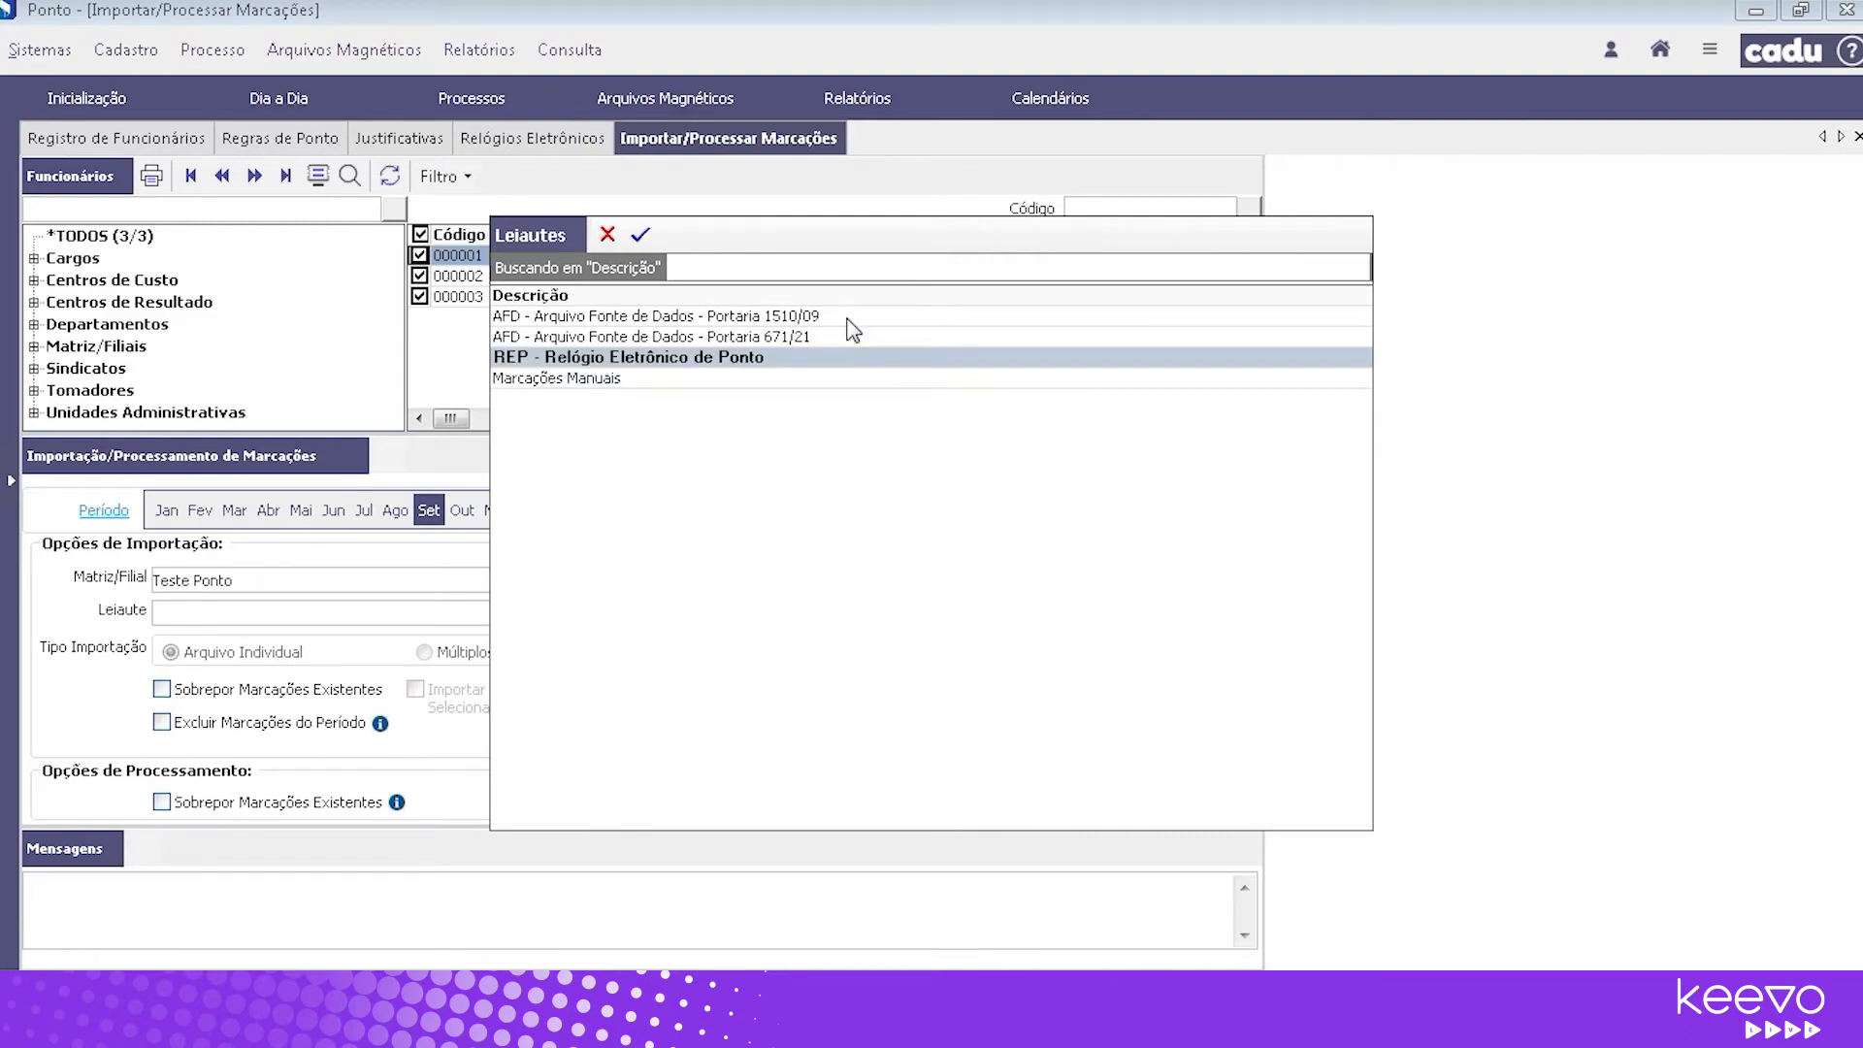
pyautogui.click(847, 318)
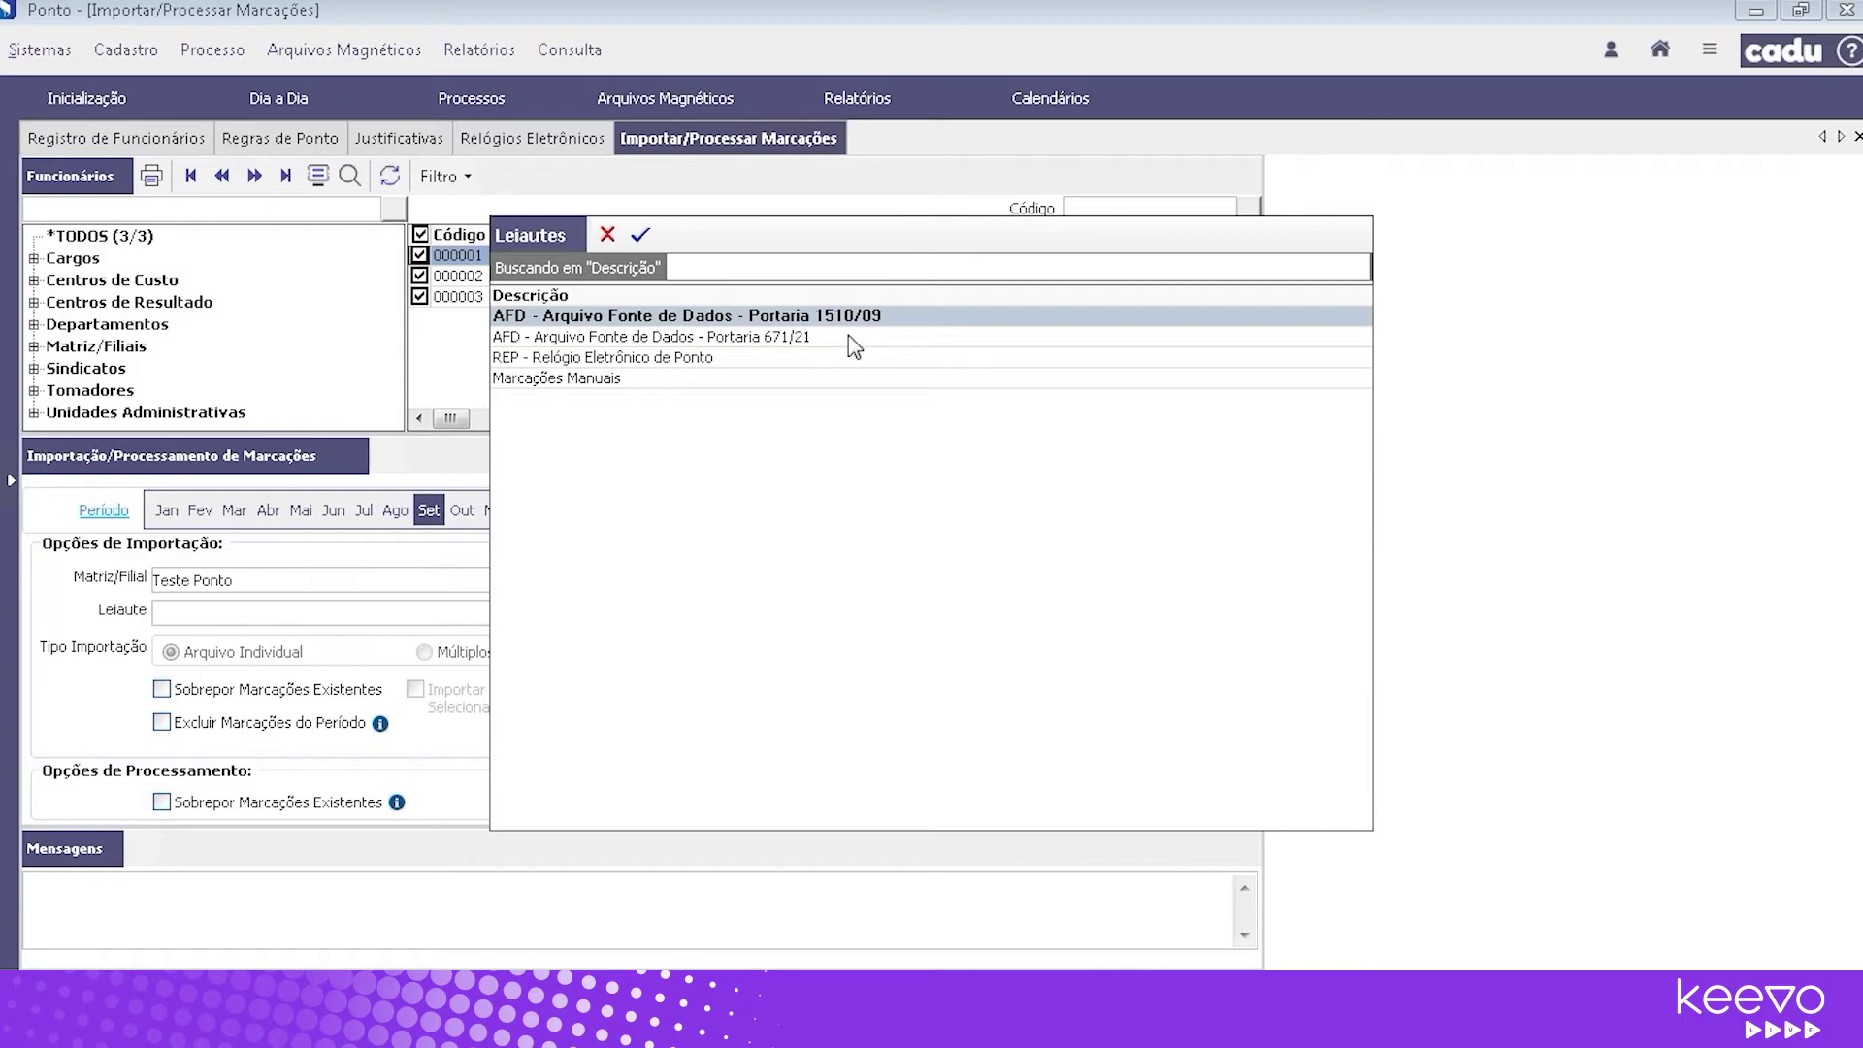
pyautogui.click(849, 337)
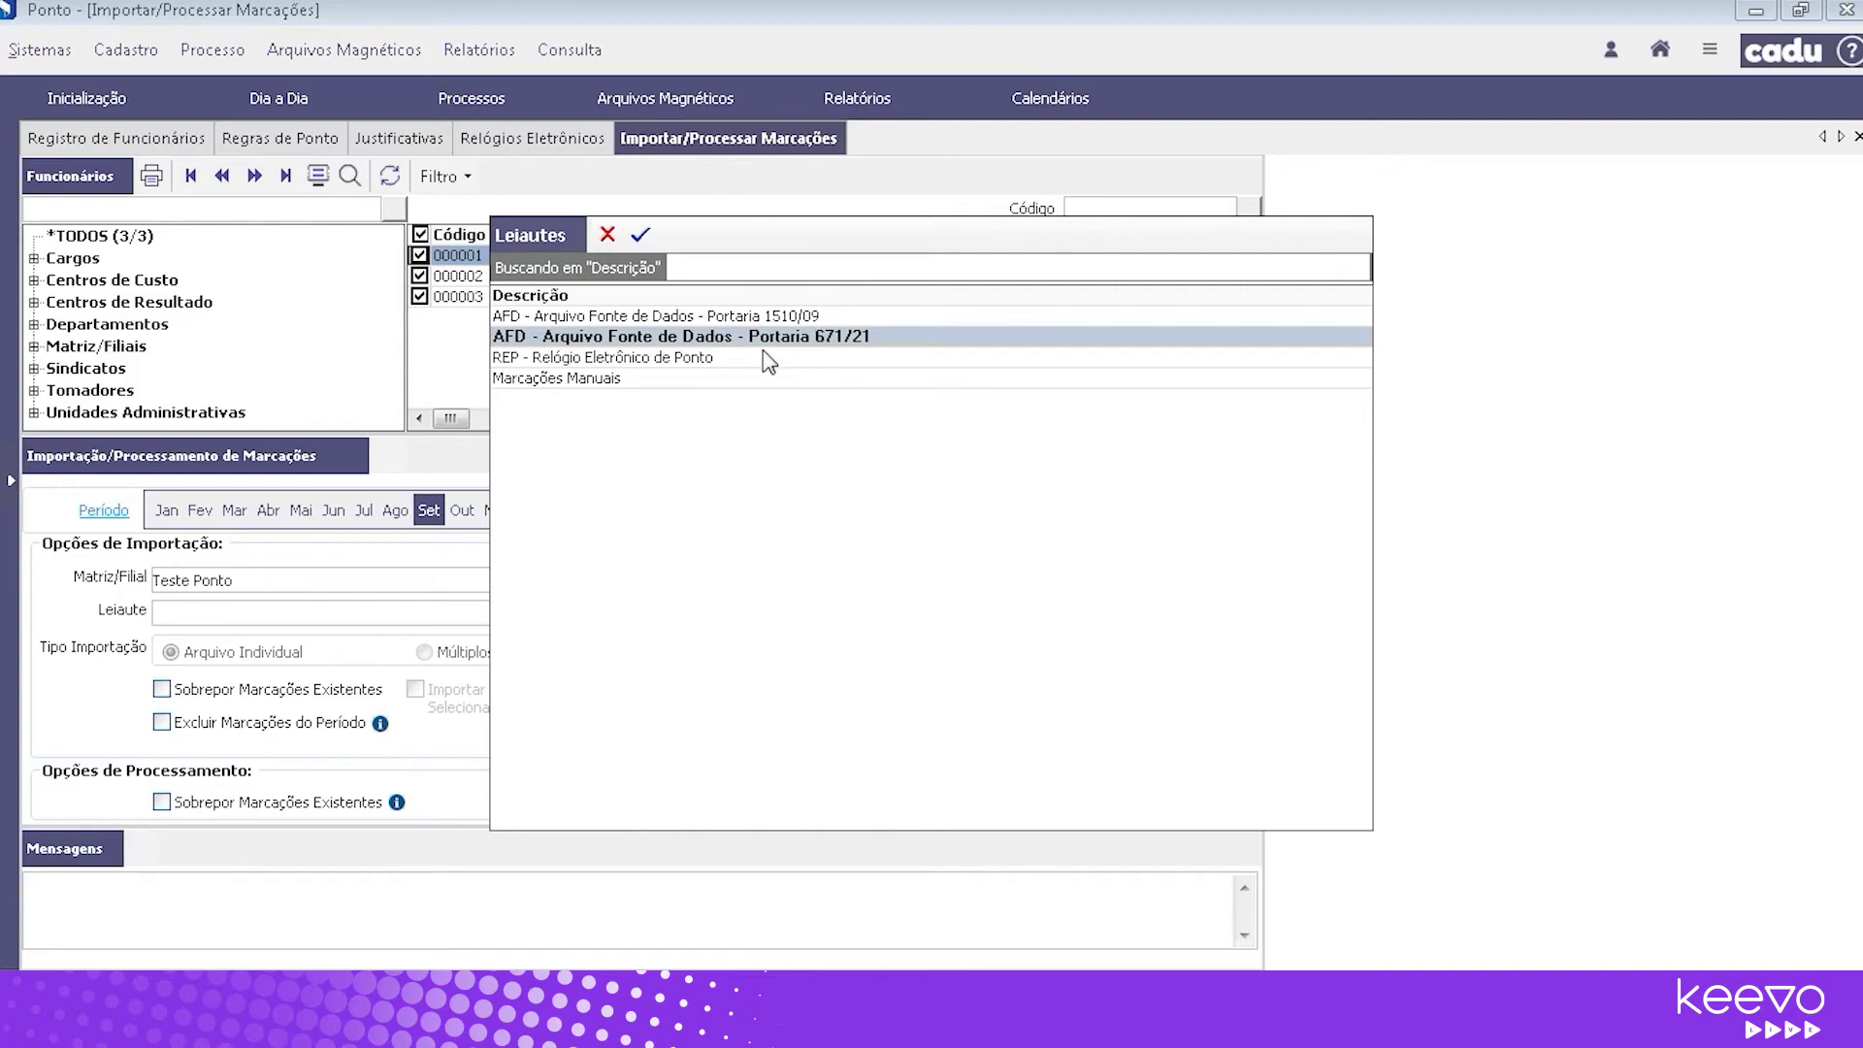
pyautogui.click(875, 321)
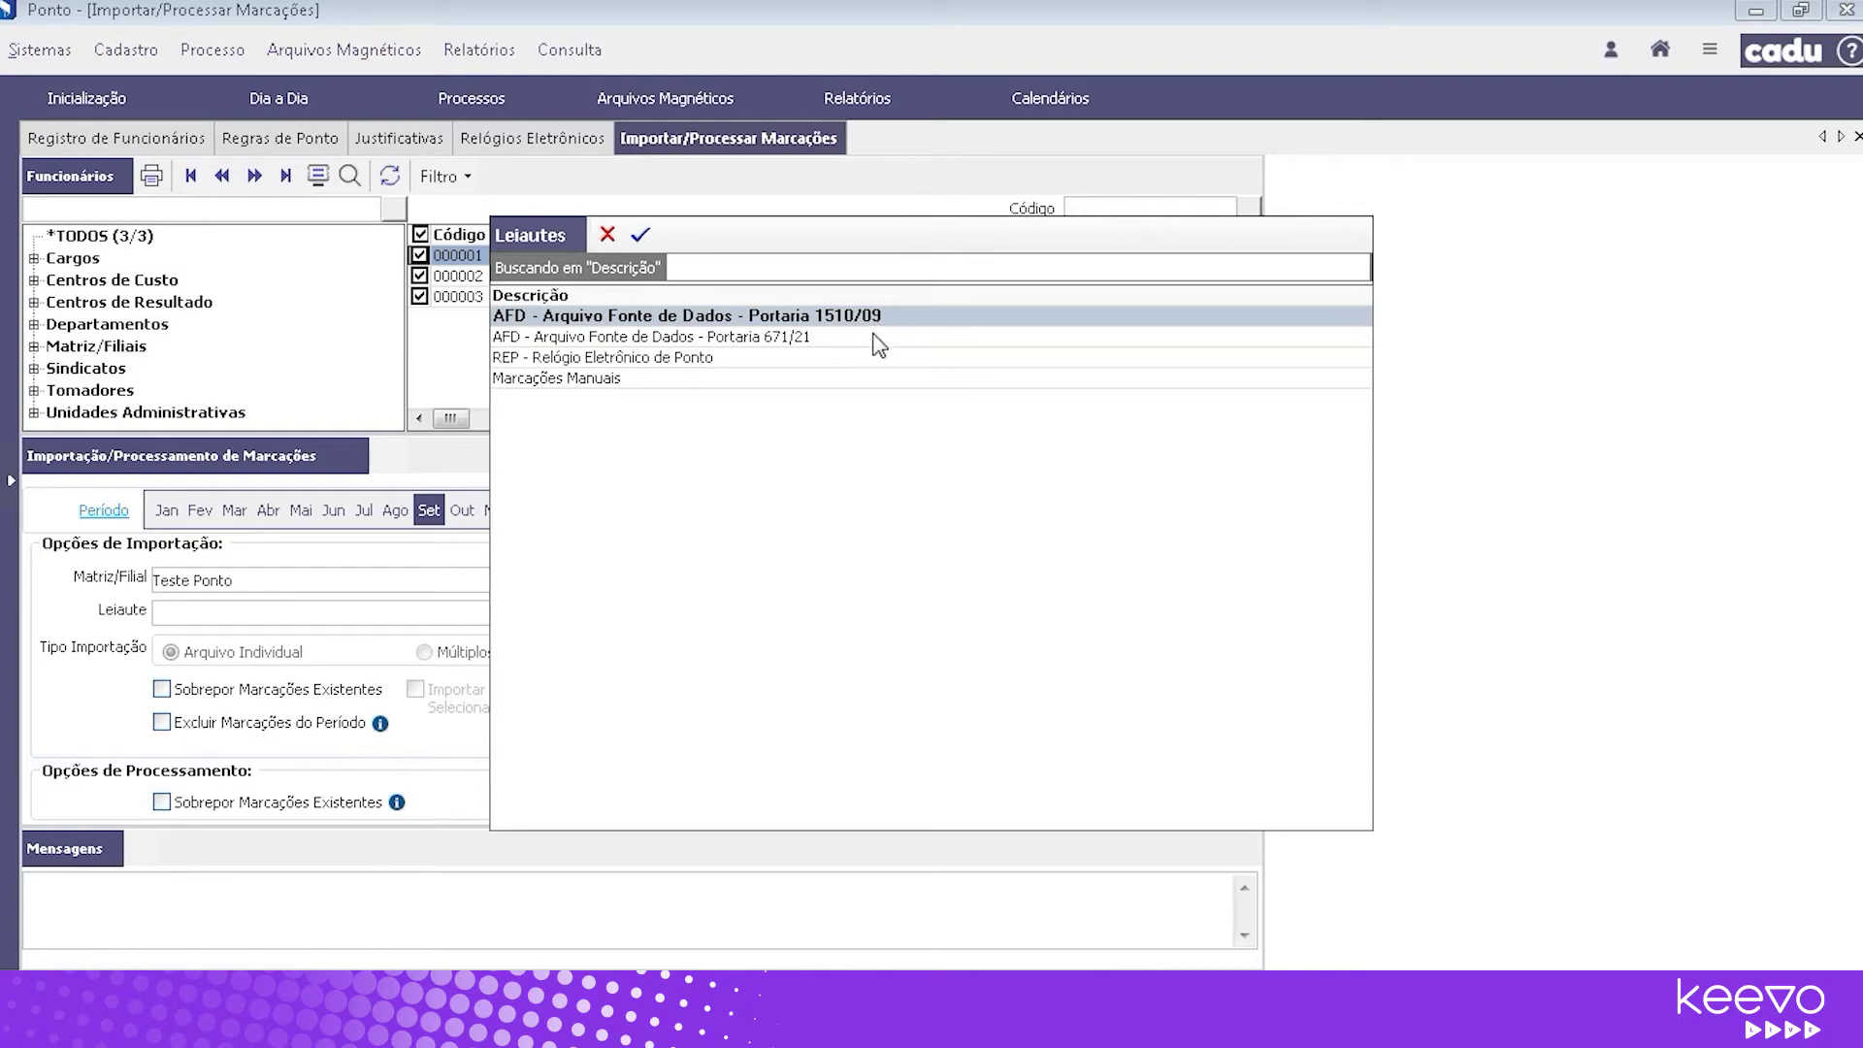
pyautogui.click(873, 335)
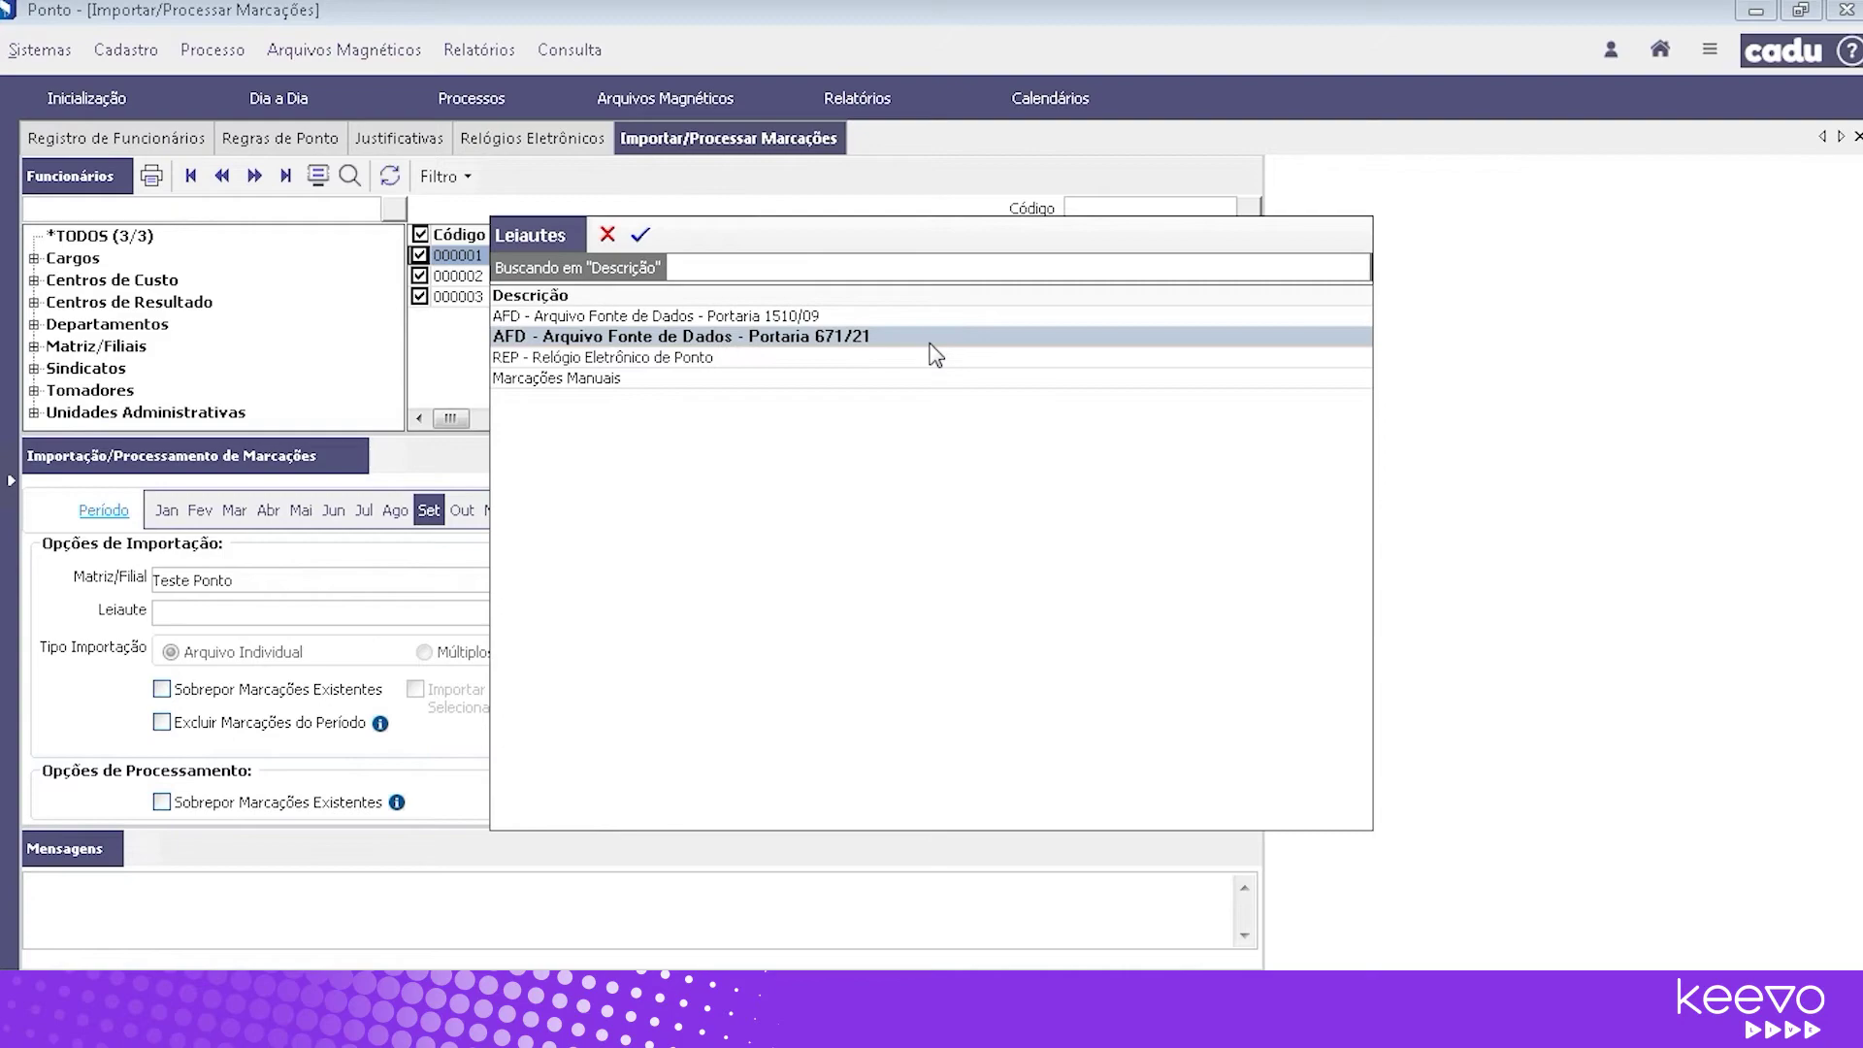
pyautogui.click(616, 380)
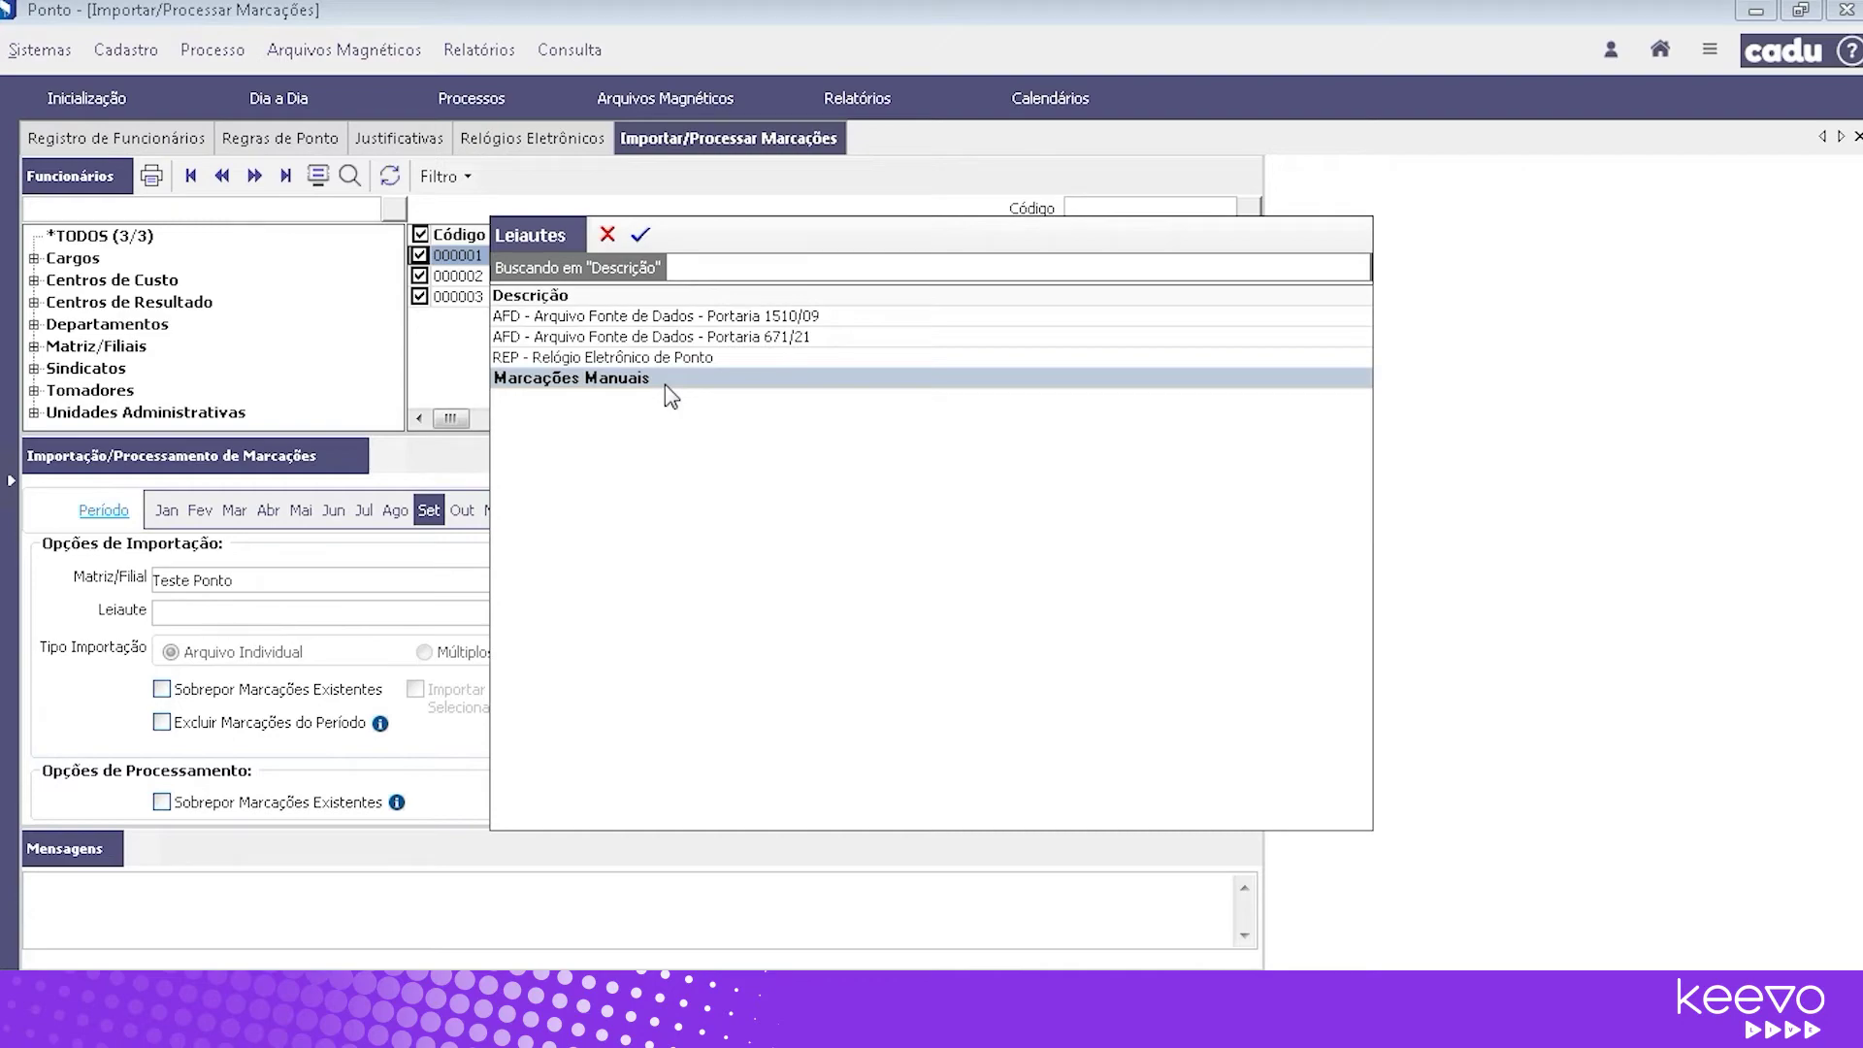
pyautogui.click(641, 235)
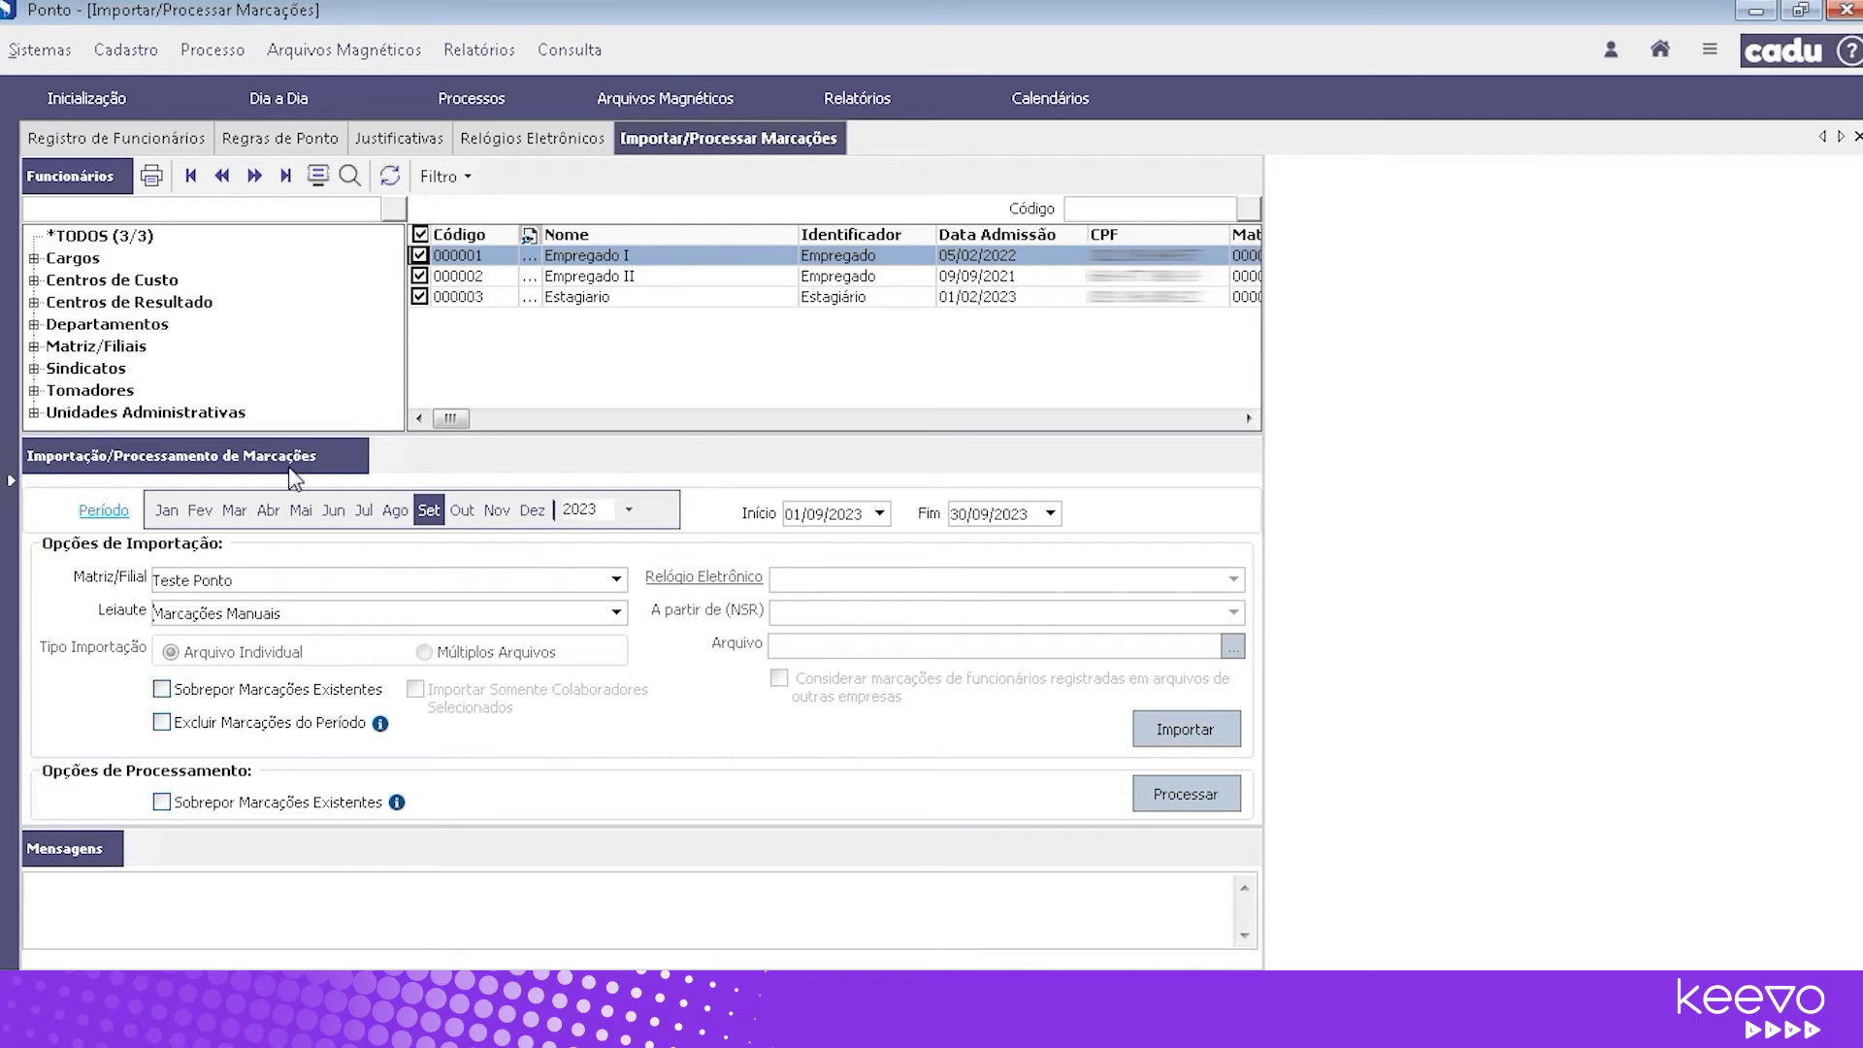
# Open Marcações Manuais for September 2023 and review the daily entries of Empregado I
pyautogui.click(212, 50)
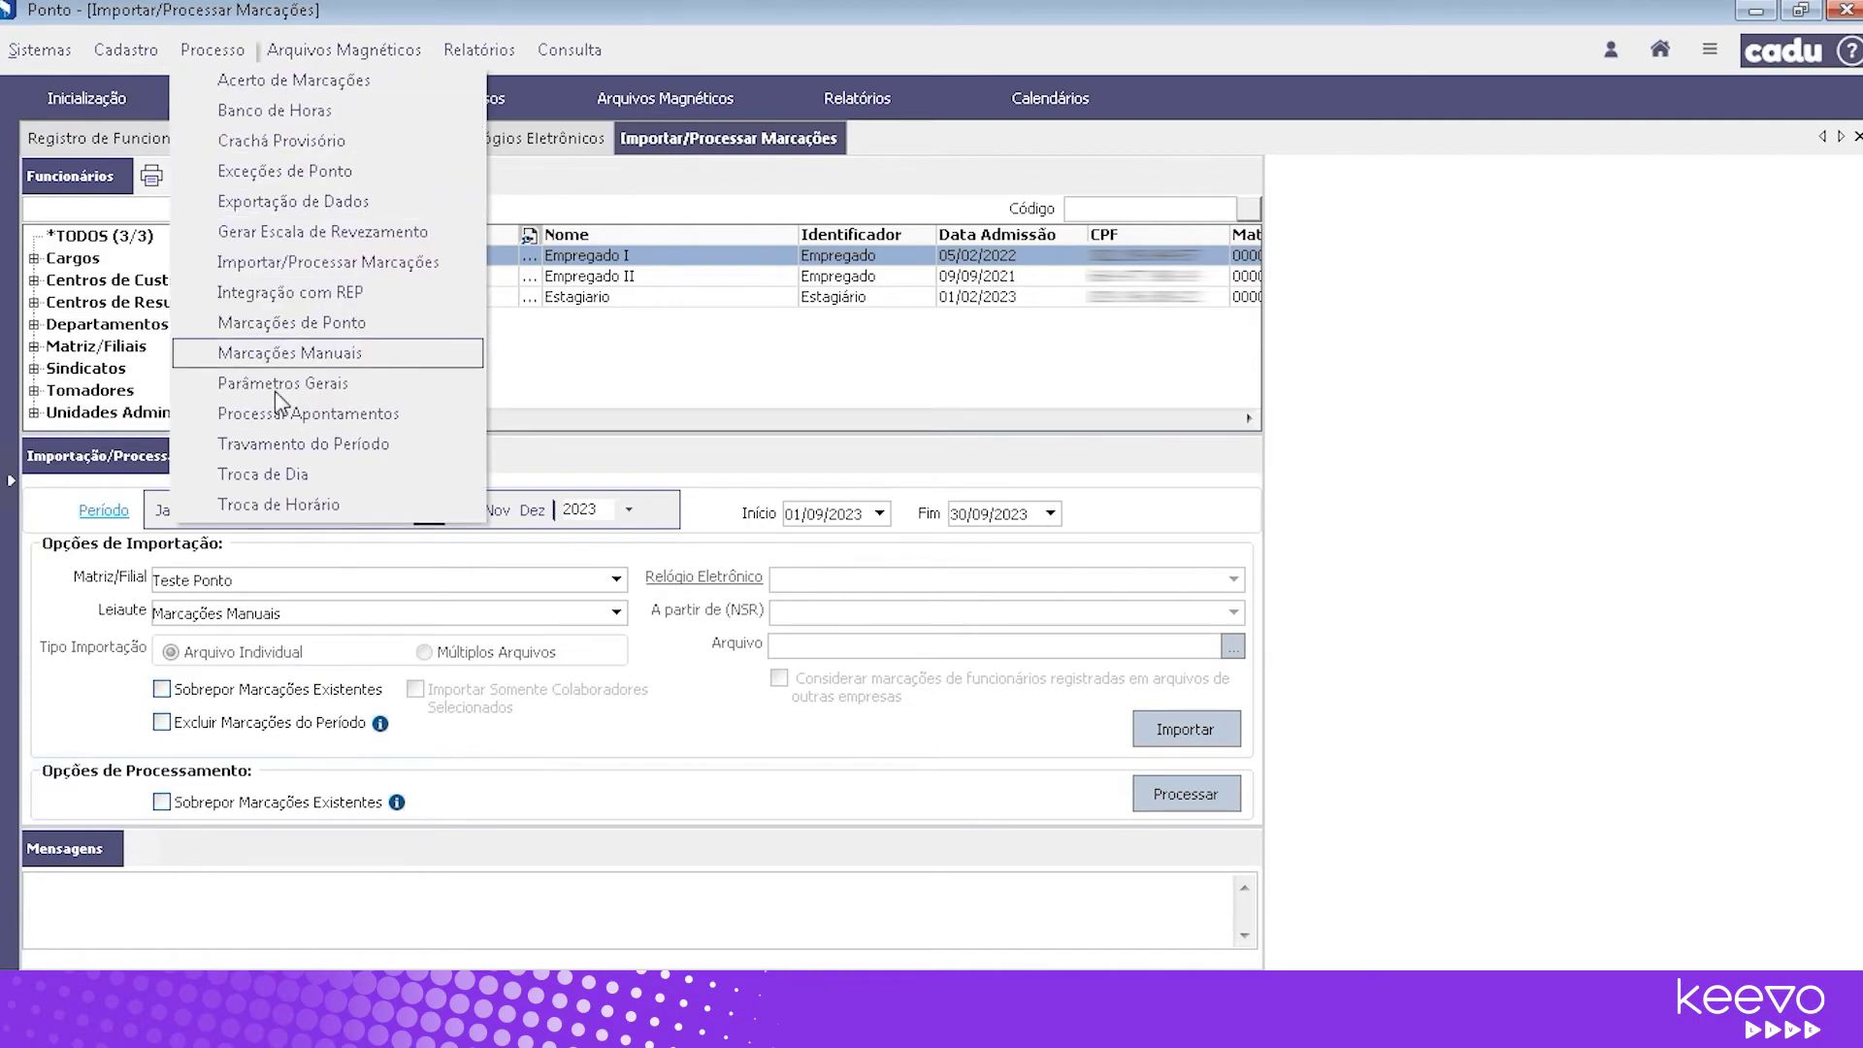
pyautogui.click(288, 353)
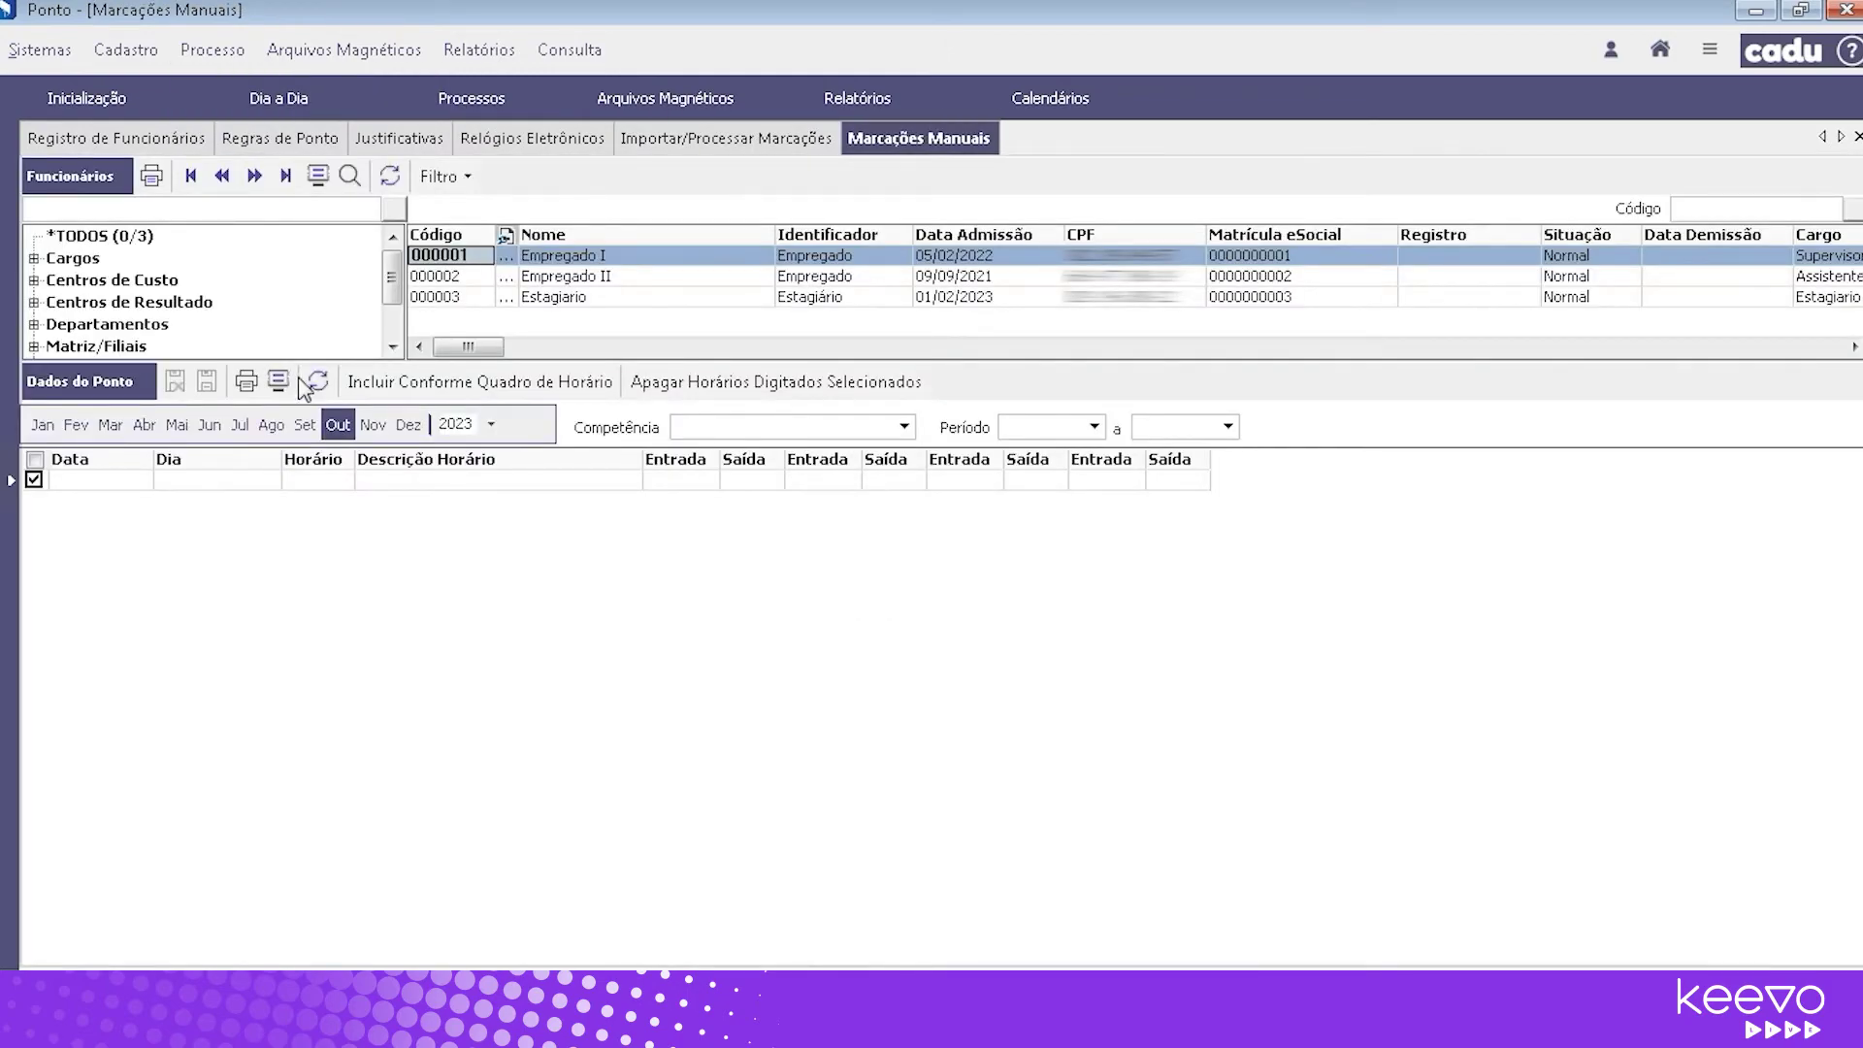
pyautogui.click(305, 425)
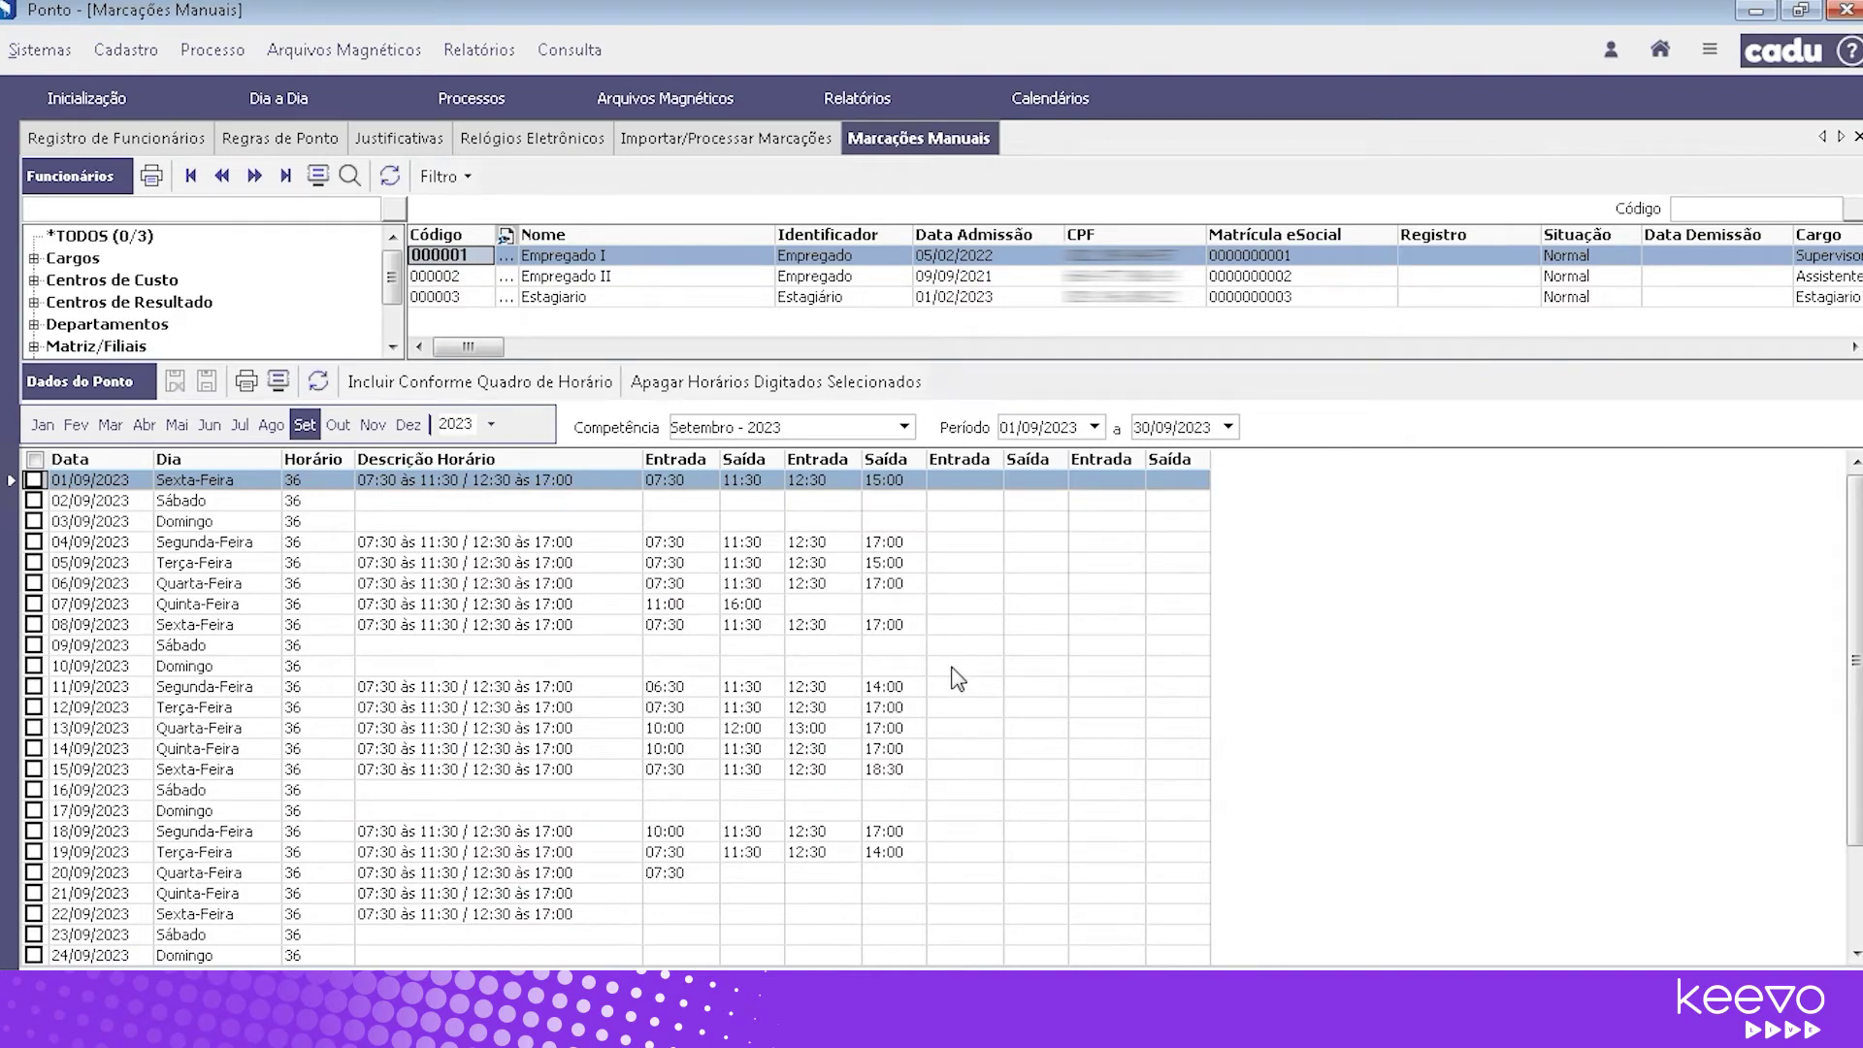
pyautogui.click(694, 565)
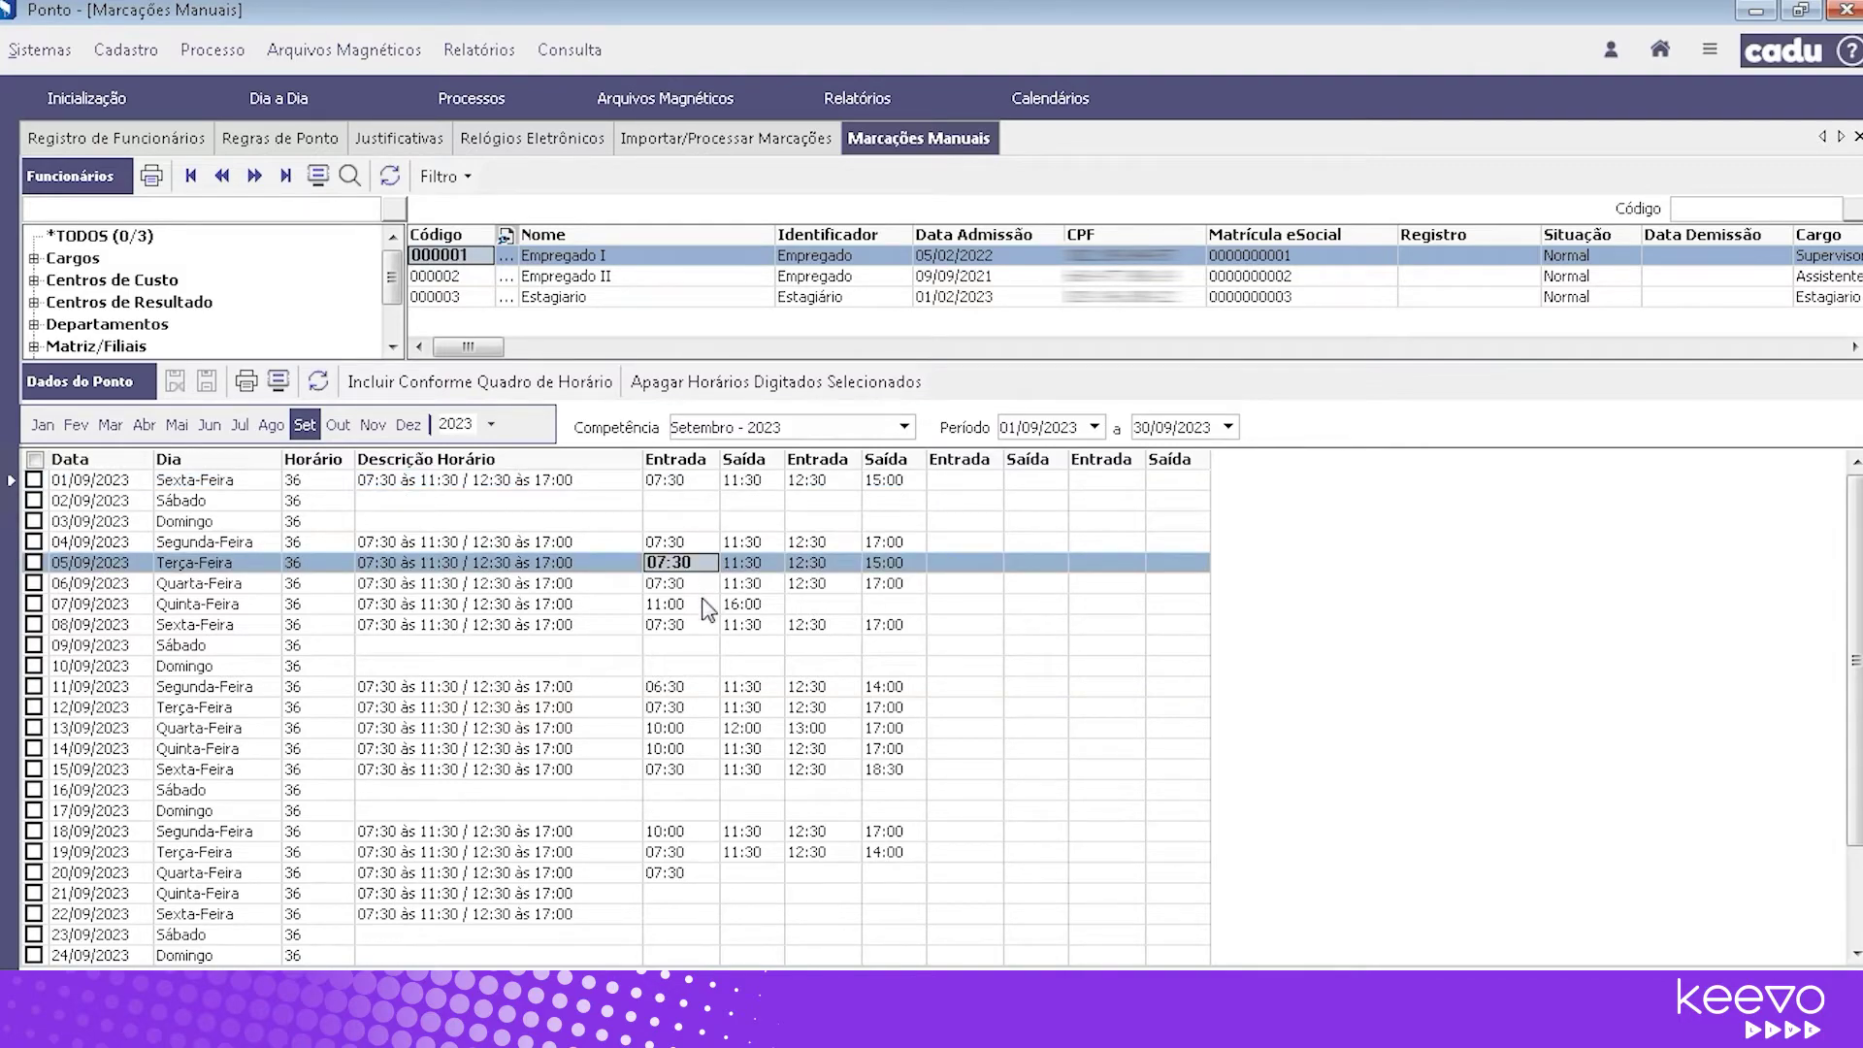
pyautogui.click(708, 606)
pyautogui.click(707, 627)
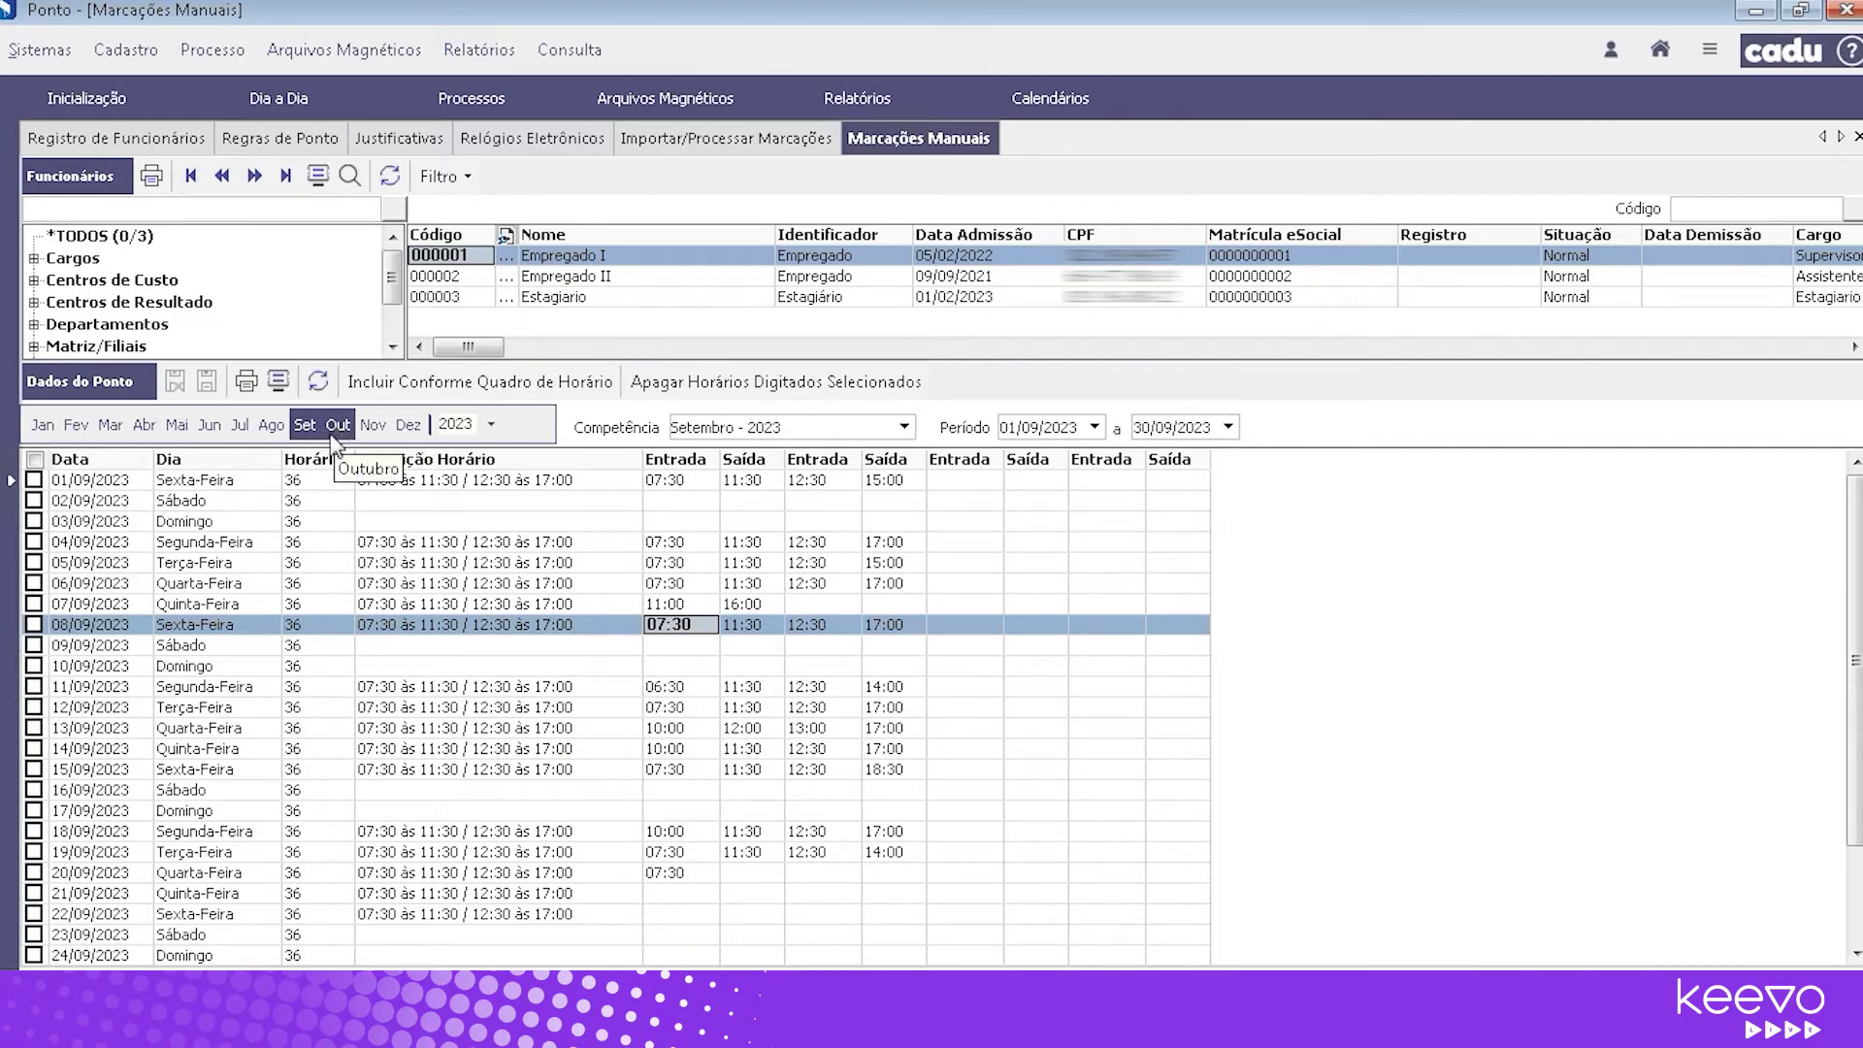
# Try entering 12 as the second Entrada on 17/09/2023 for Empregado I and clear it again
pyautogui.click(810, 813)
pyautogui.click(812, 811)
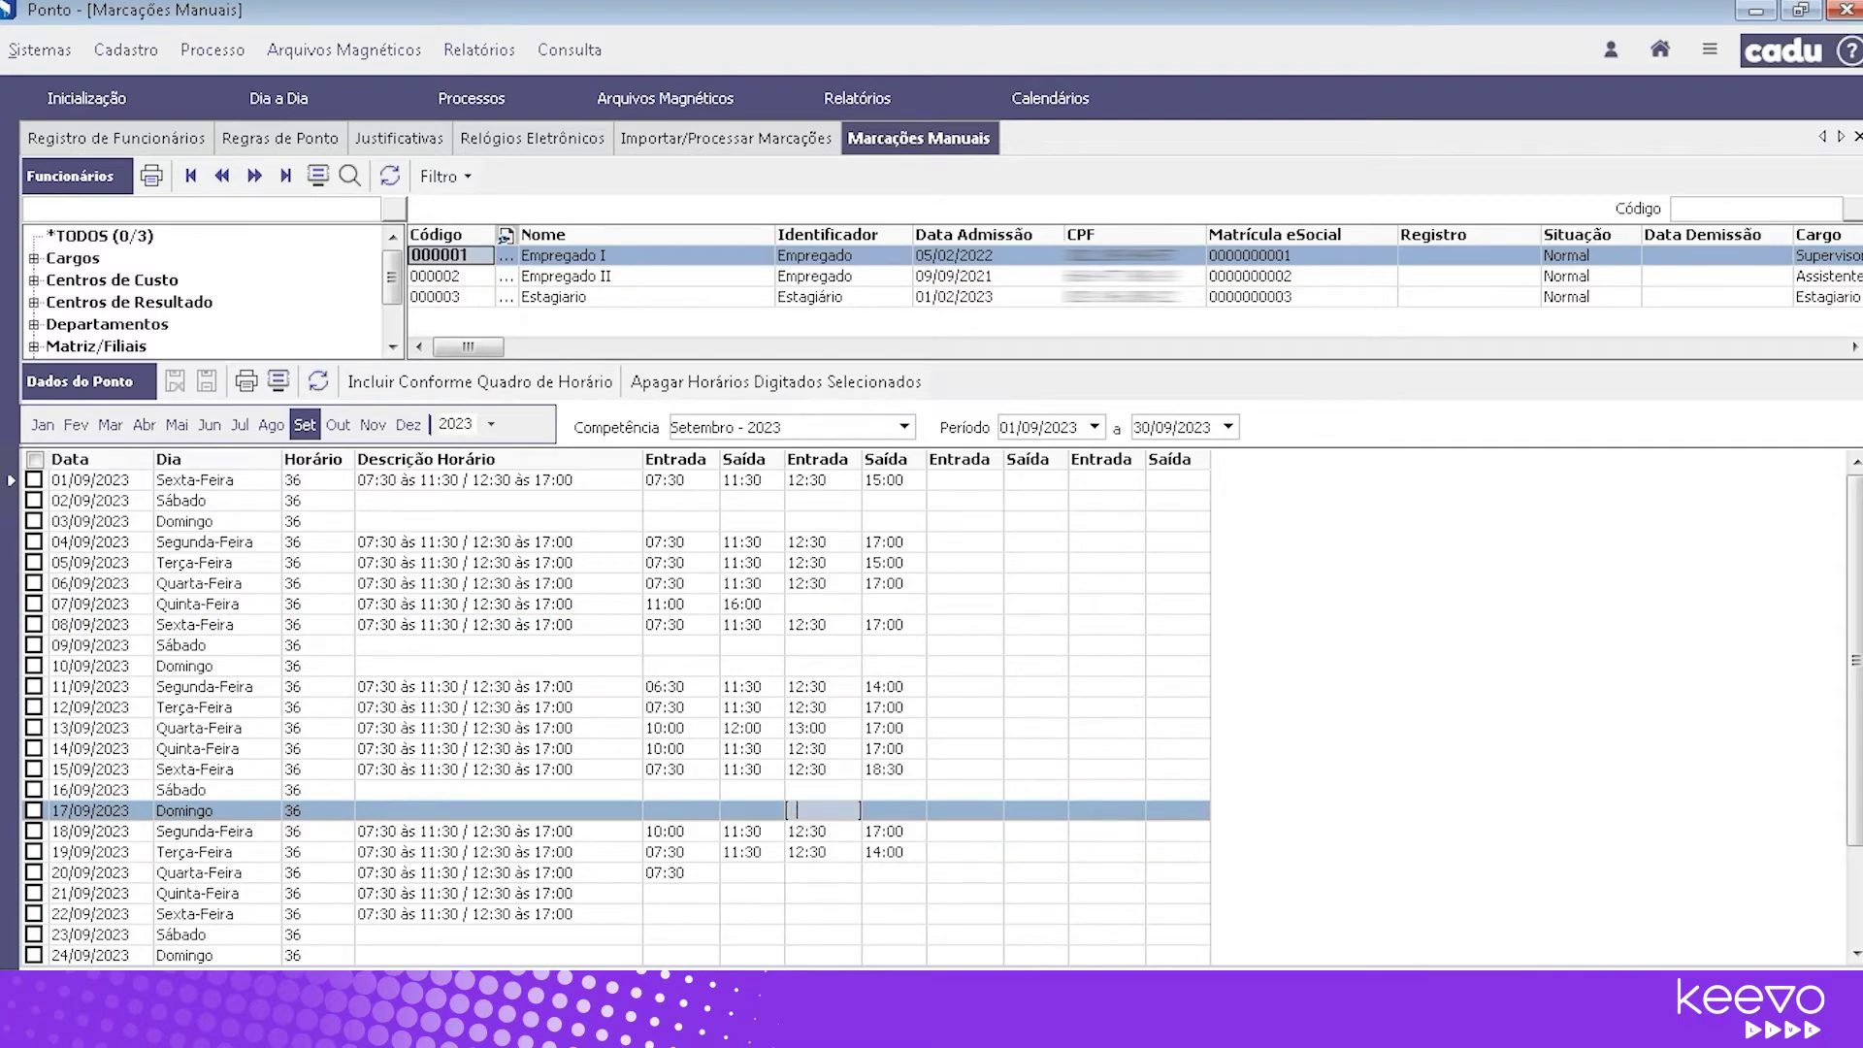
pyautogui.write('12')
pyautogui.press('BackSpace')
pyautogui.press('BackSpace')
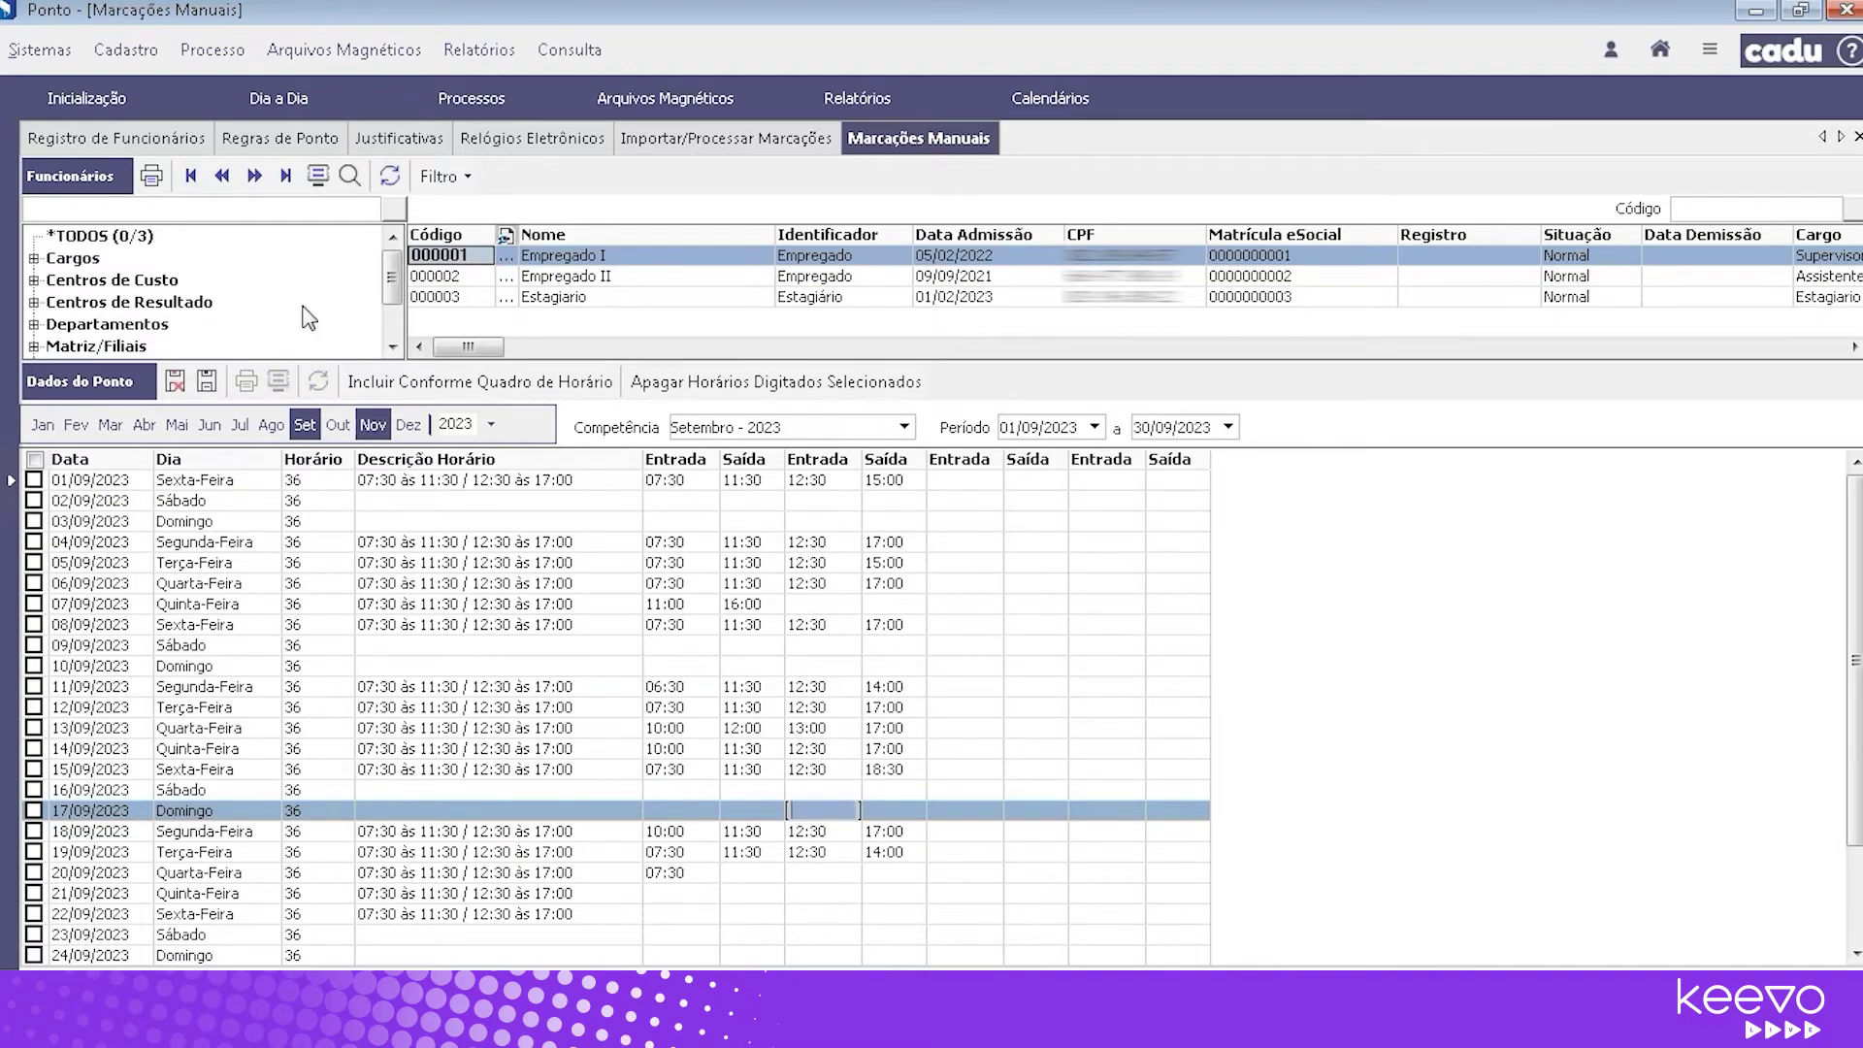
# Return to Importar/Processar Marcações, choose the AFD – Portaria 671/21 layout and include employees' entries recorded in other companies' files
pyautogui.click(738, 145)
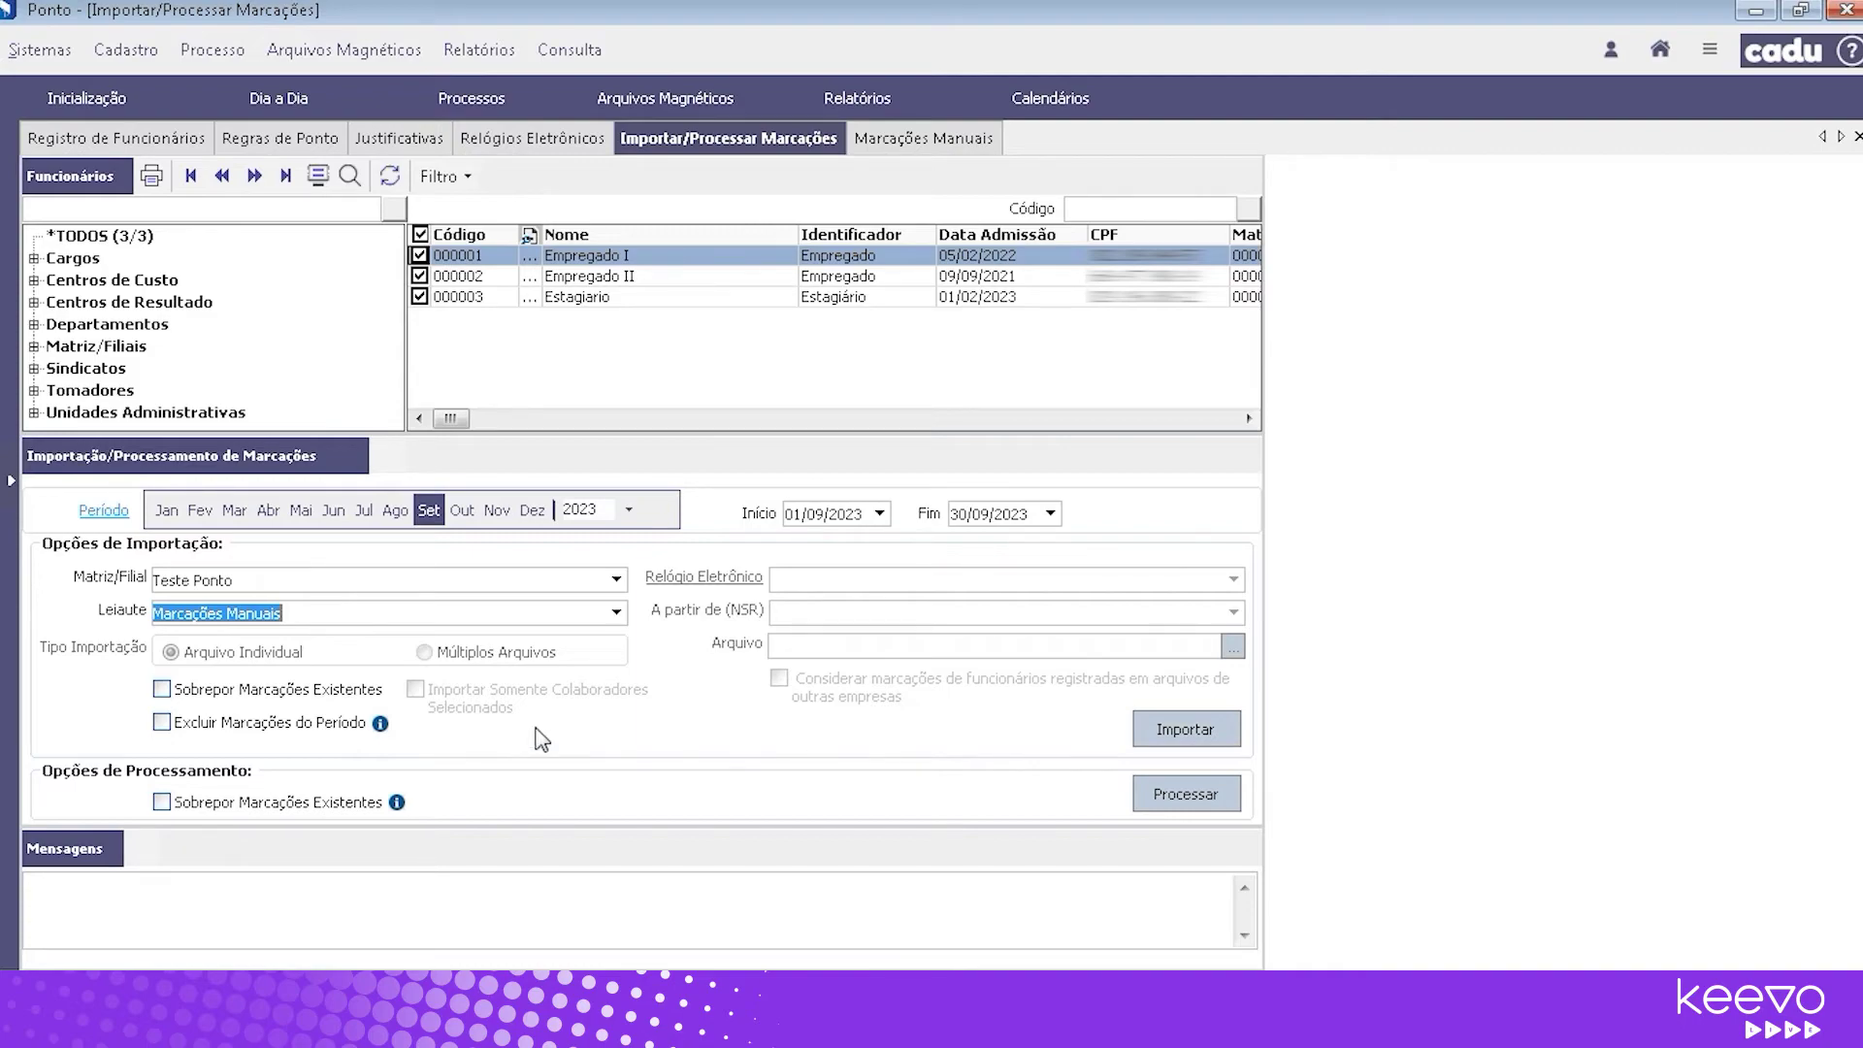
pyautogui.click(616, 611)
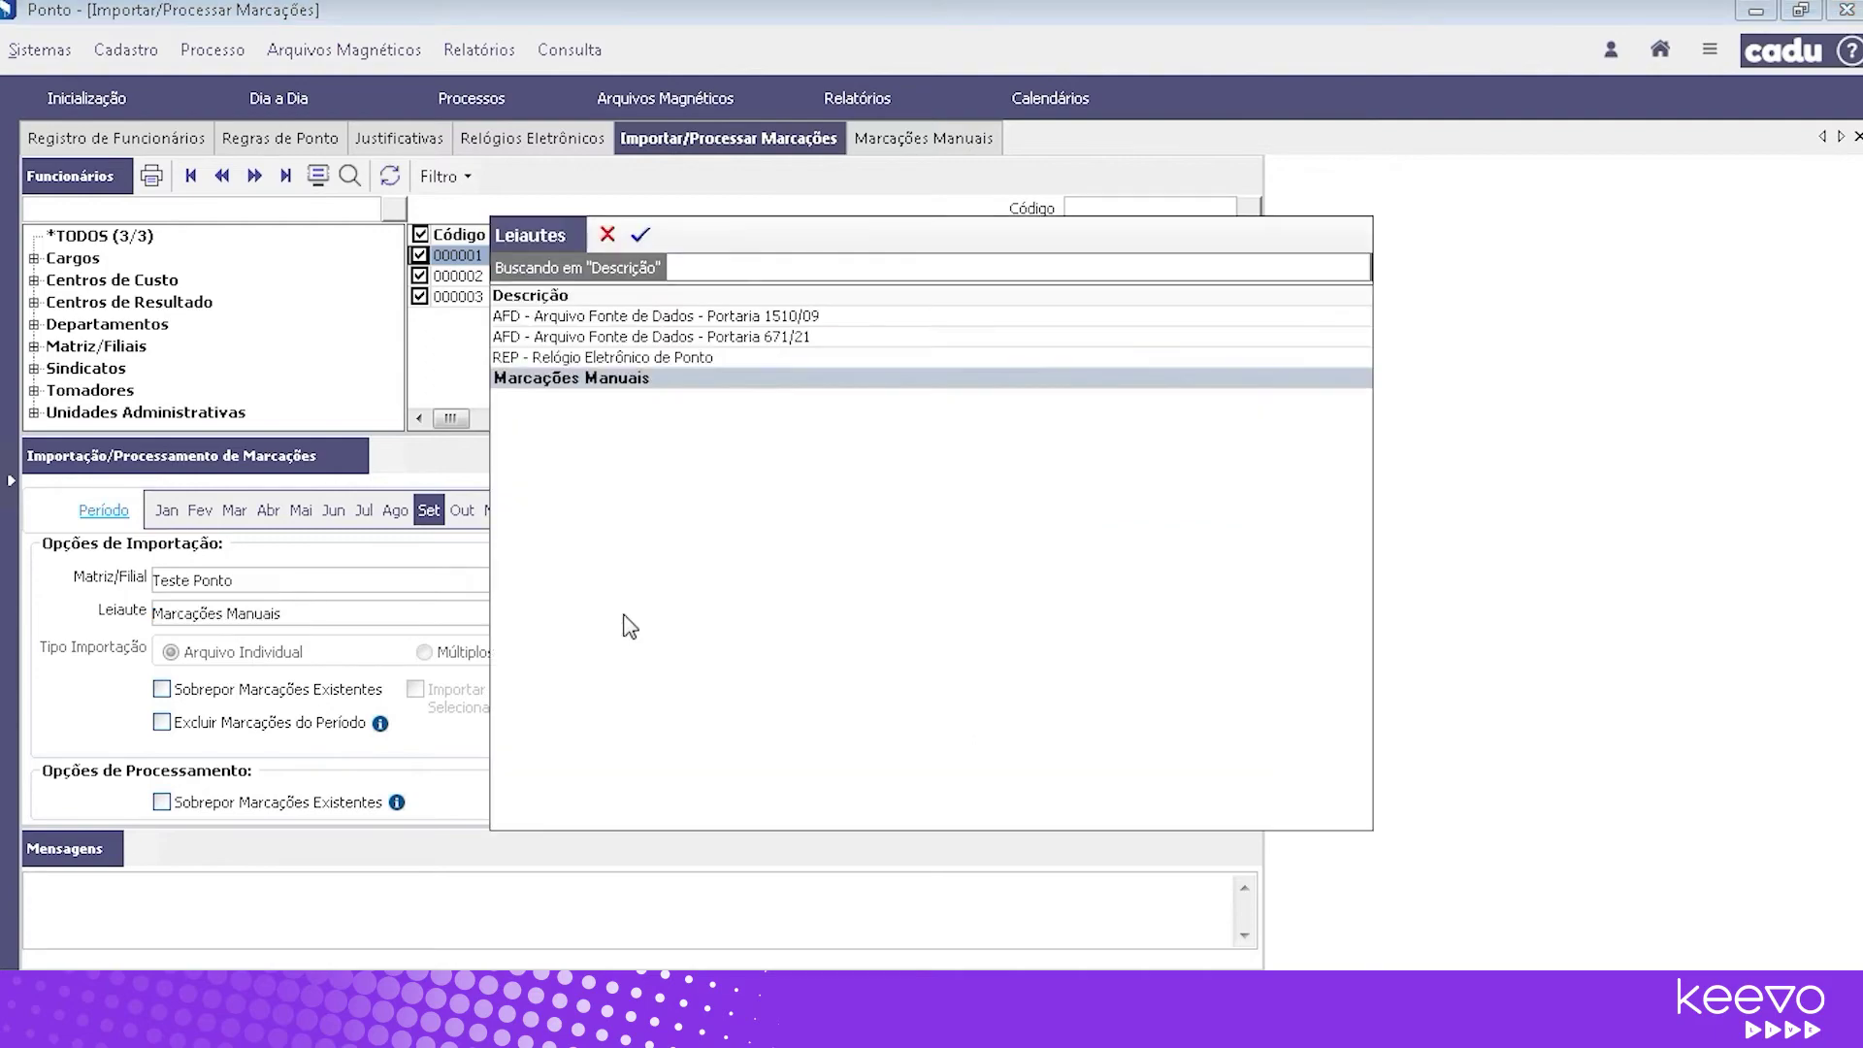
pyautogui.click(695, 337)
pyautogui.click(640, 234)
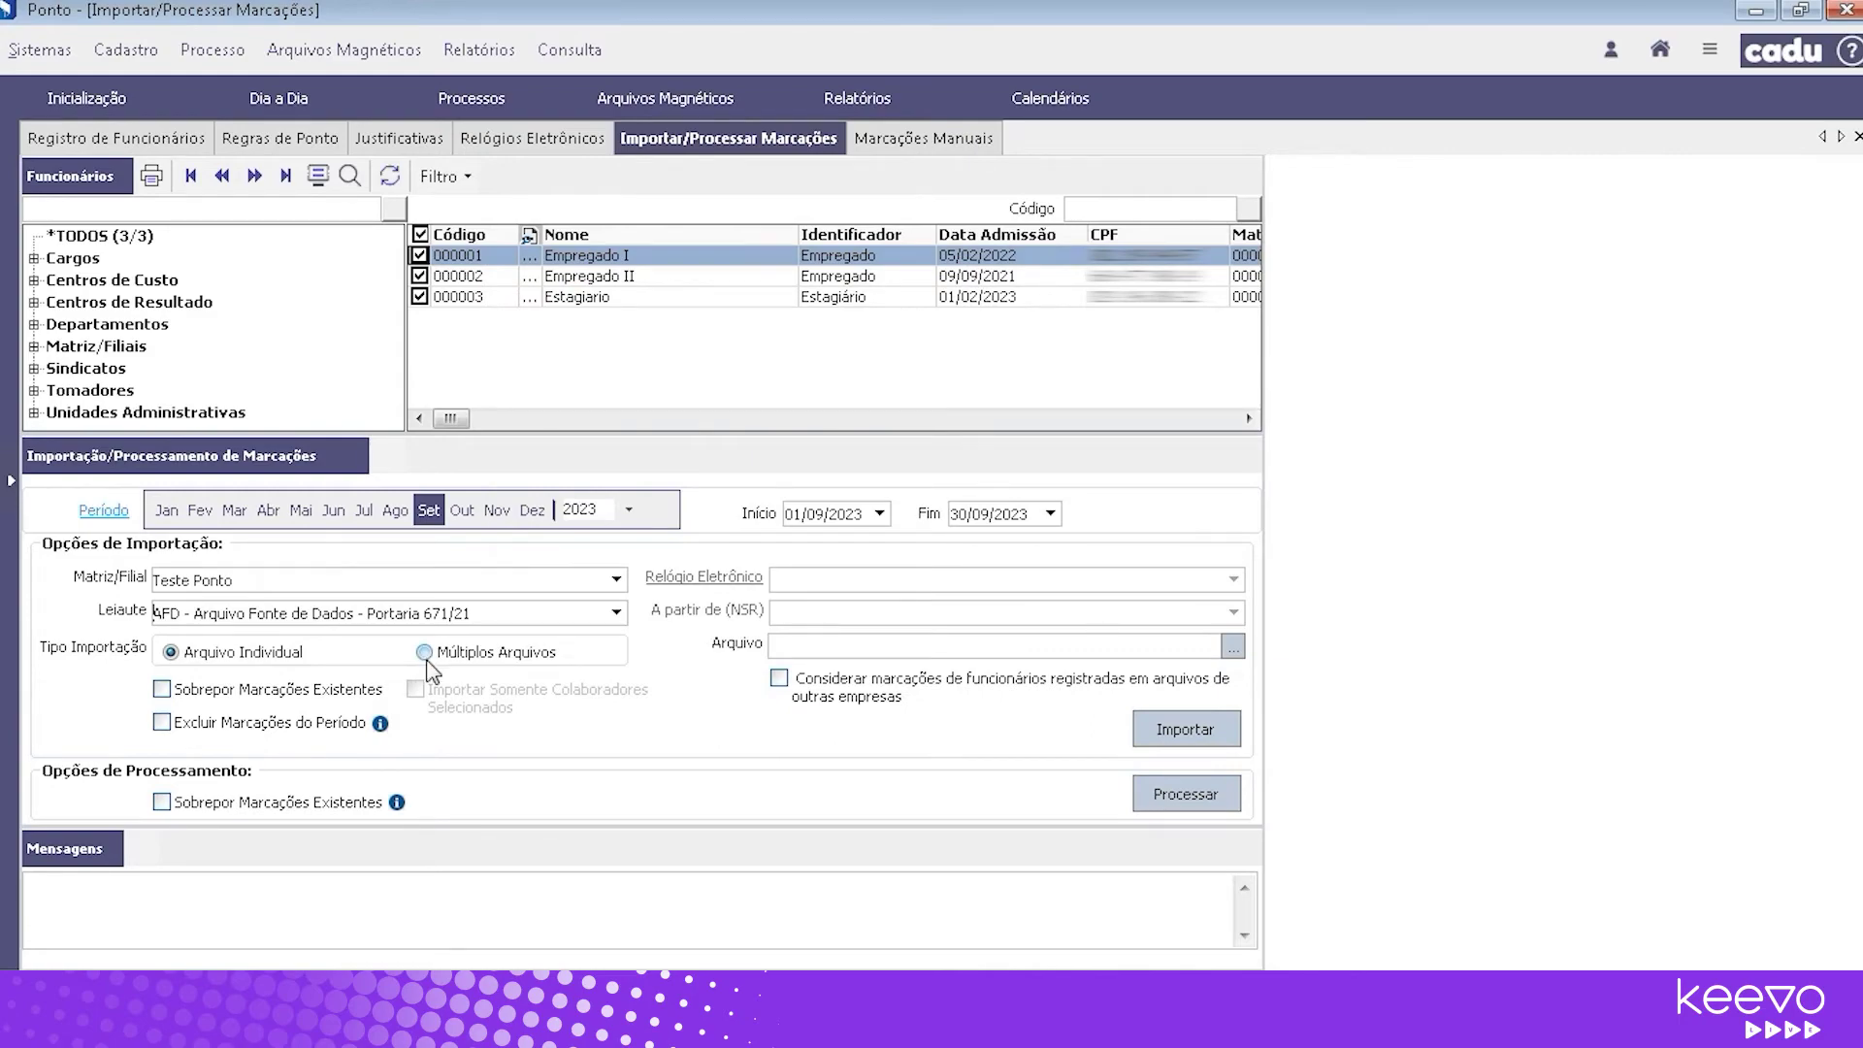
pyautogui.press('Tab')
pyautogui.click(778, 678)
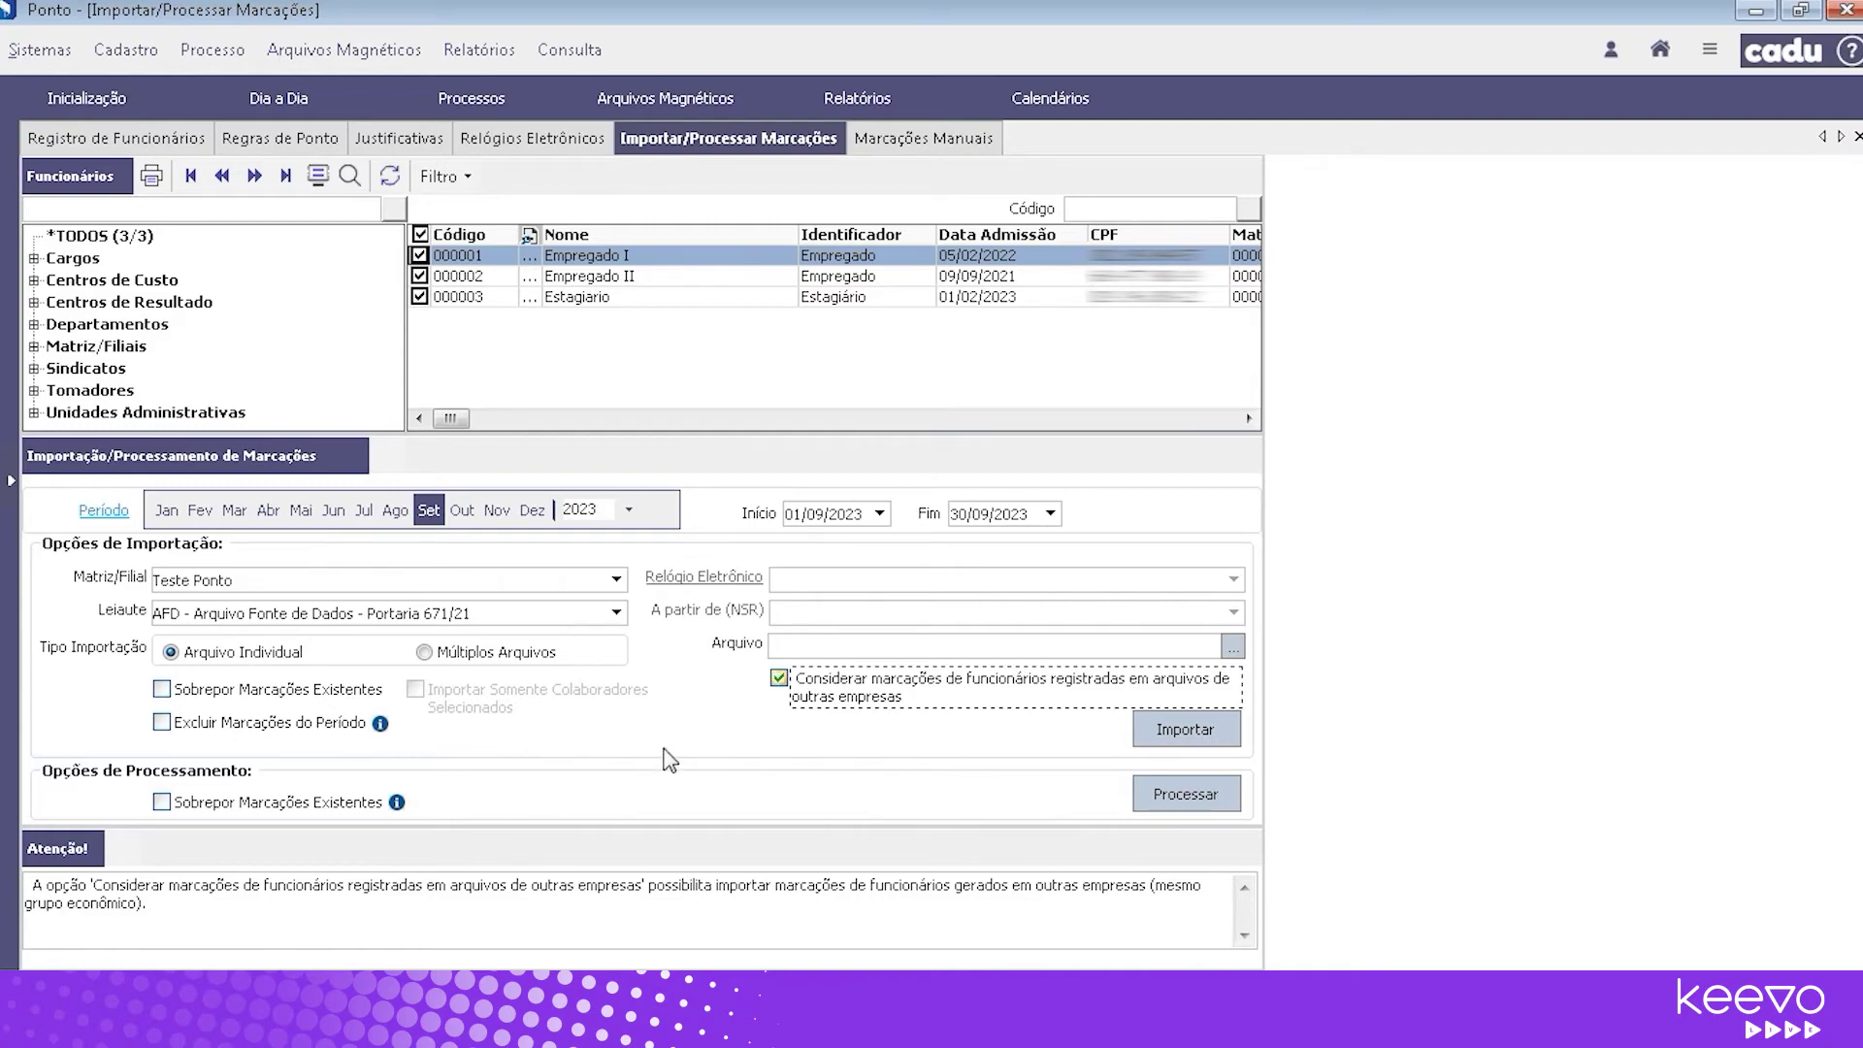
# Try the Múltiplos Arquivos import type with Importar Somente Colaboradores Selecionados enabled, and switch back to Arquivo Individual
pyautogui.click(437, 653)
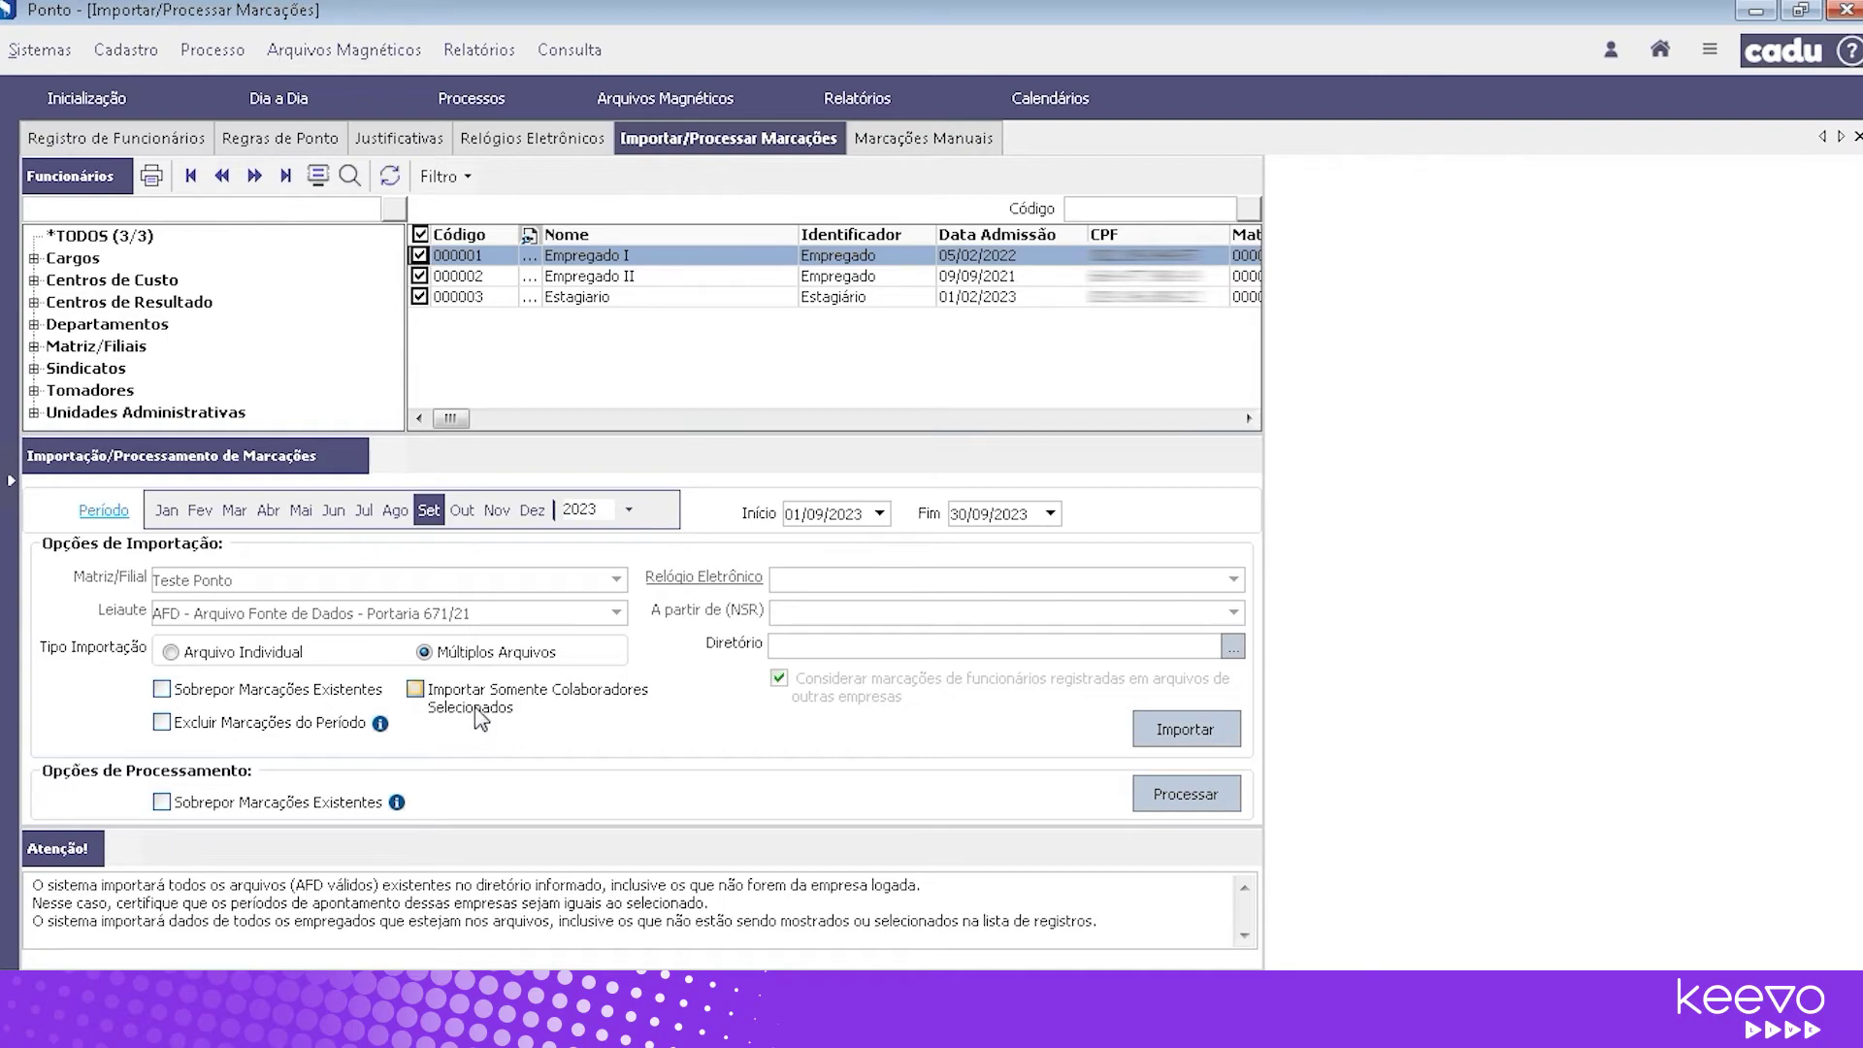
pyautogui.click(478, 715)
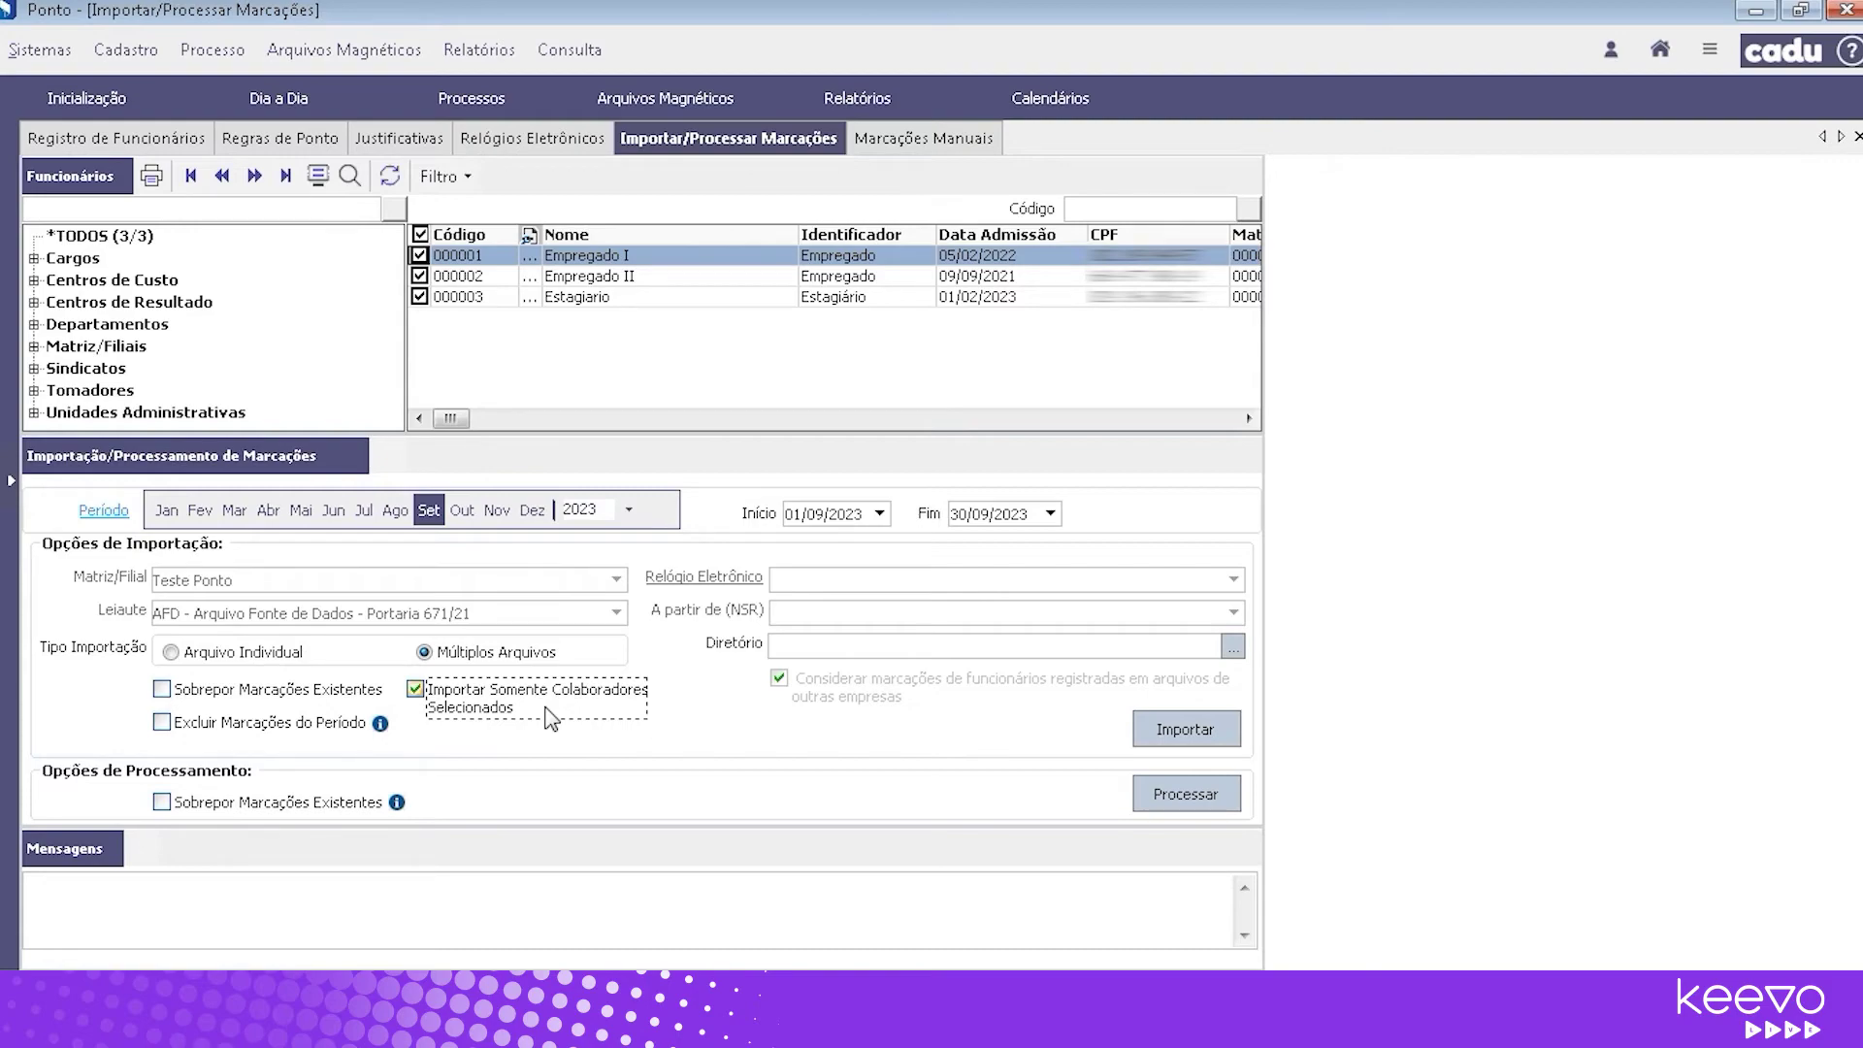
pyautogui.click(268, 655)
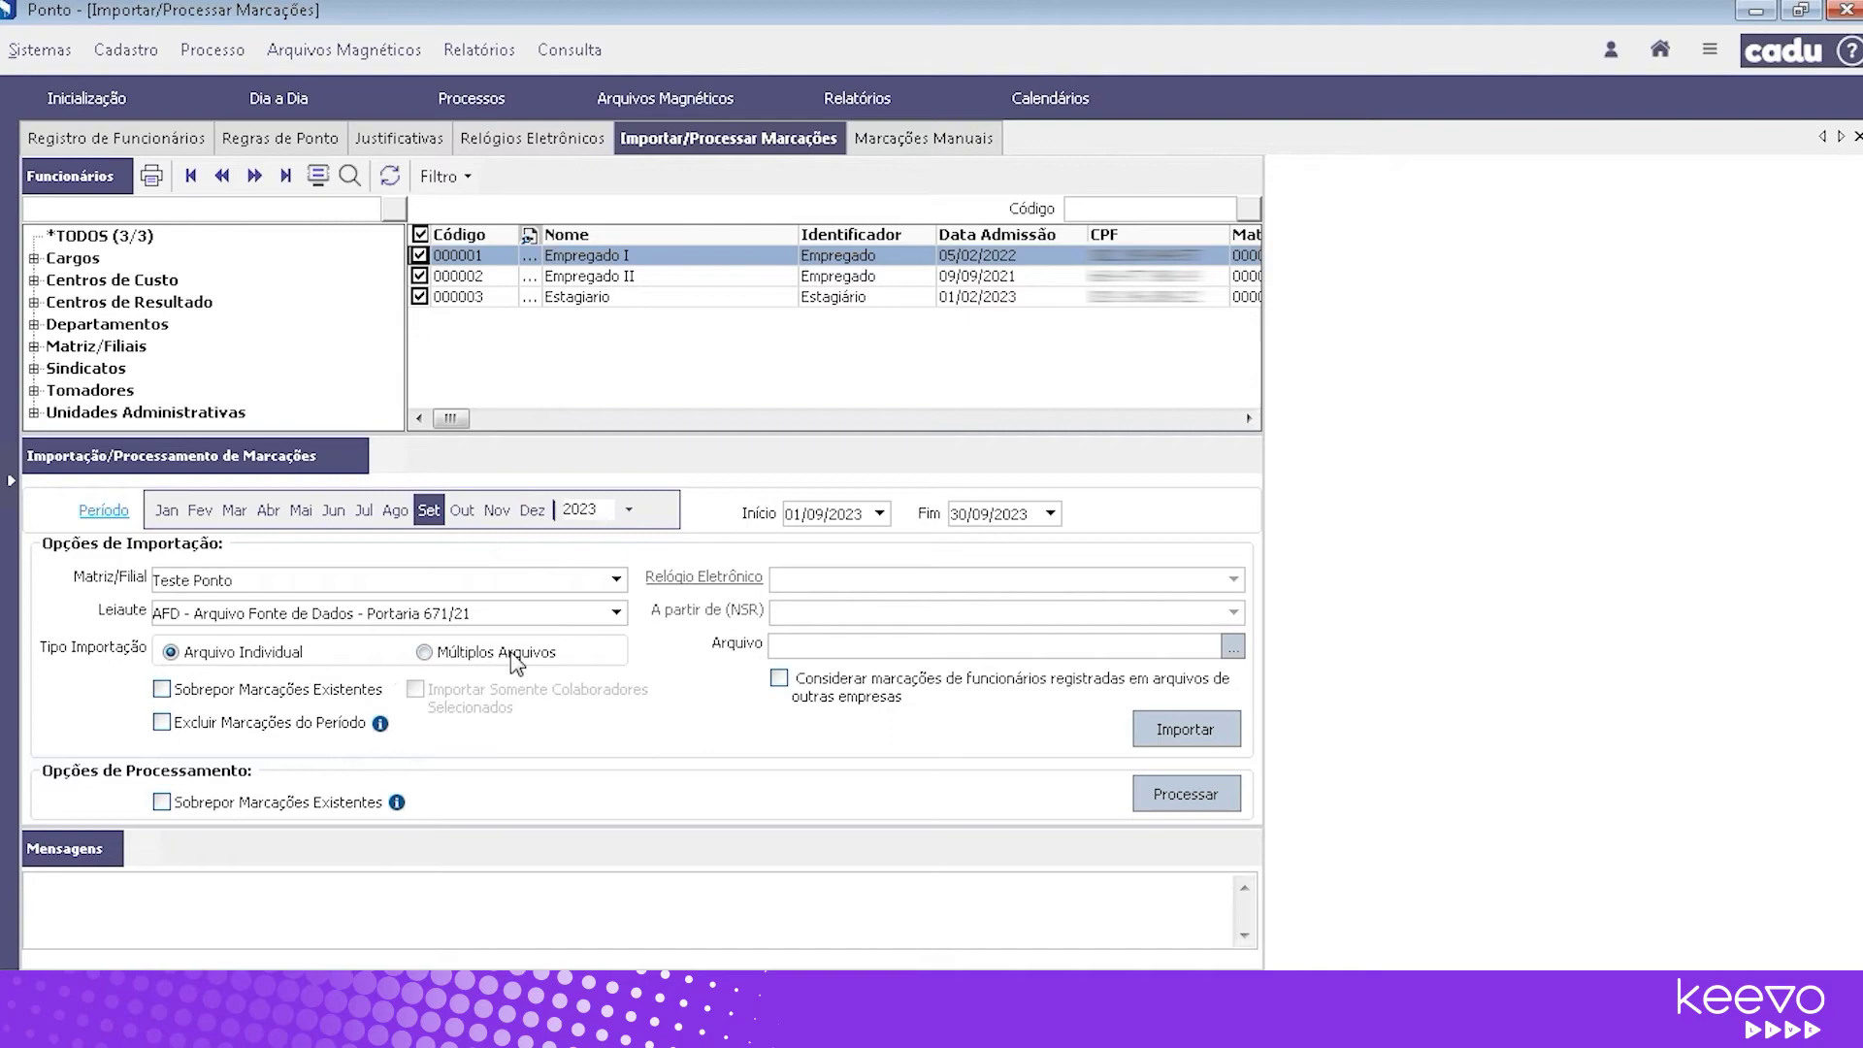
# Import and process the entries using the Marcações Manuais layout, with Sobrepor Marcações Existentes and Excluir Marcações do Período enabled
pyautogui.click(615, 611)
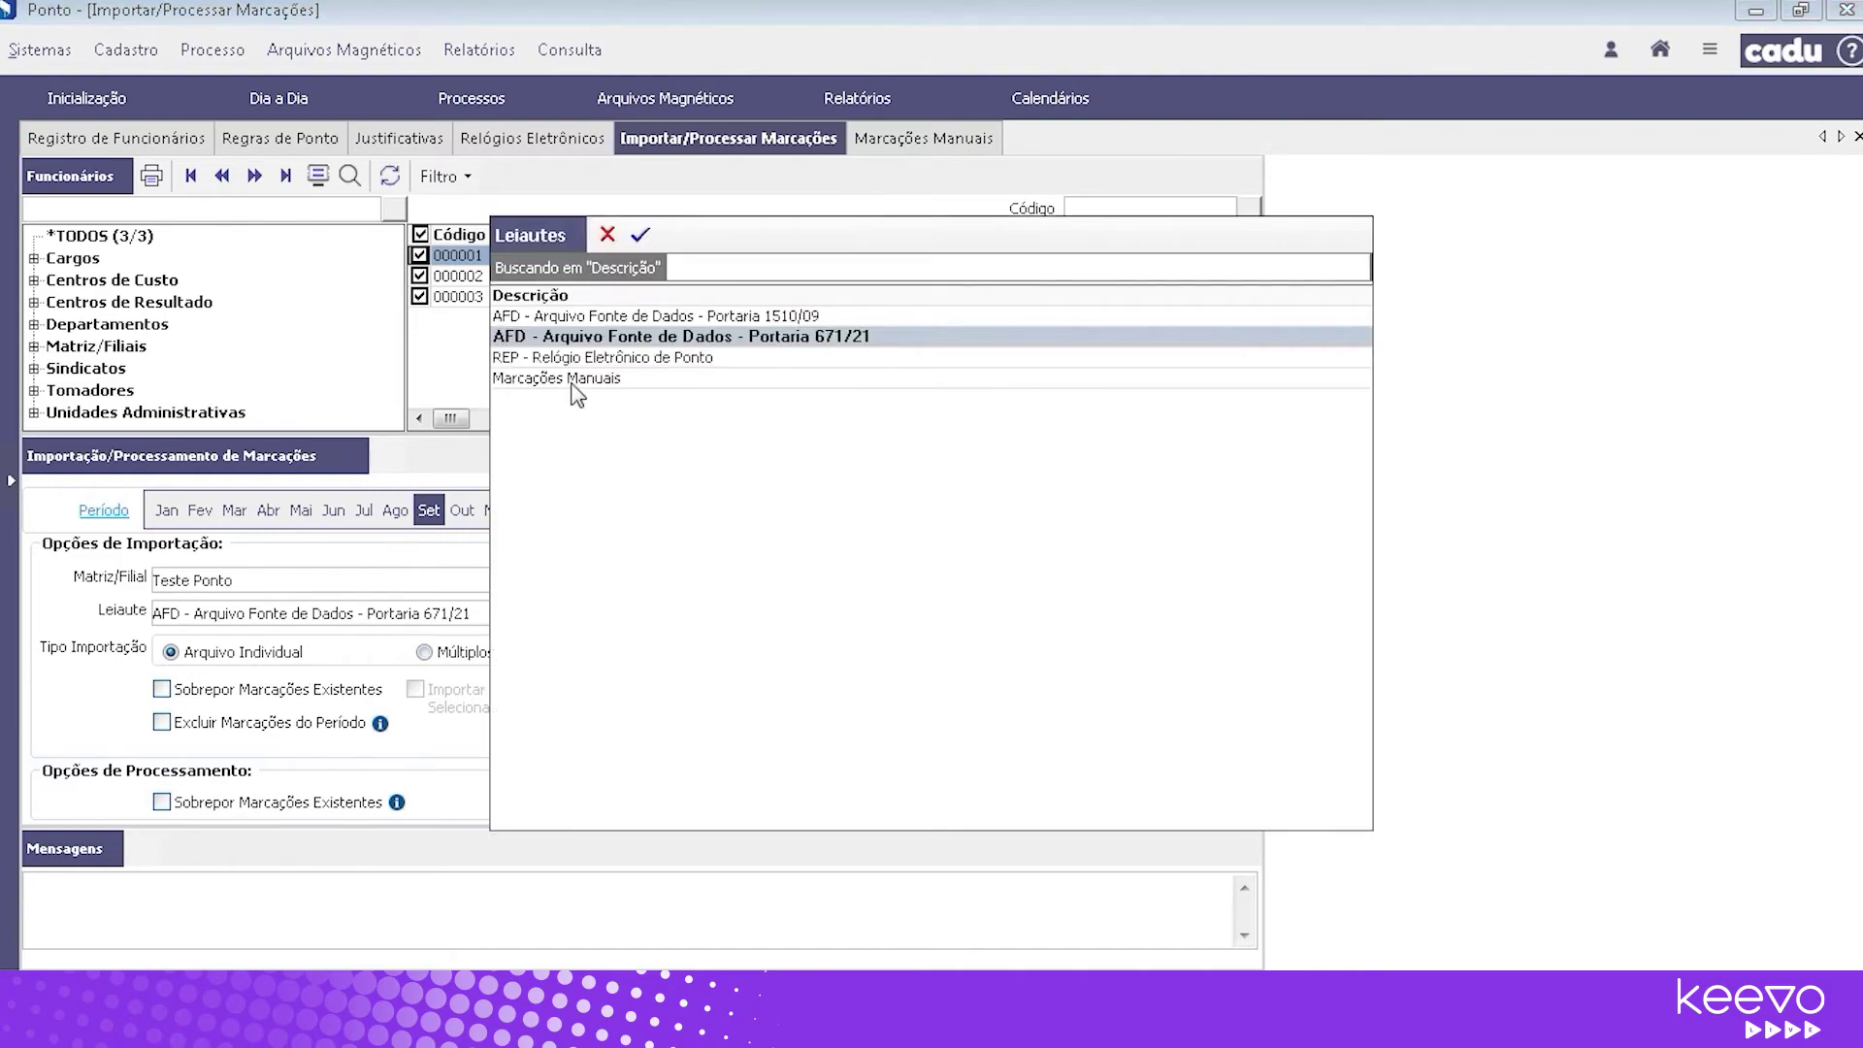
pyautogui.click(576, 389)
pyautogui.click(575, 387)
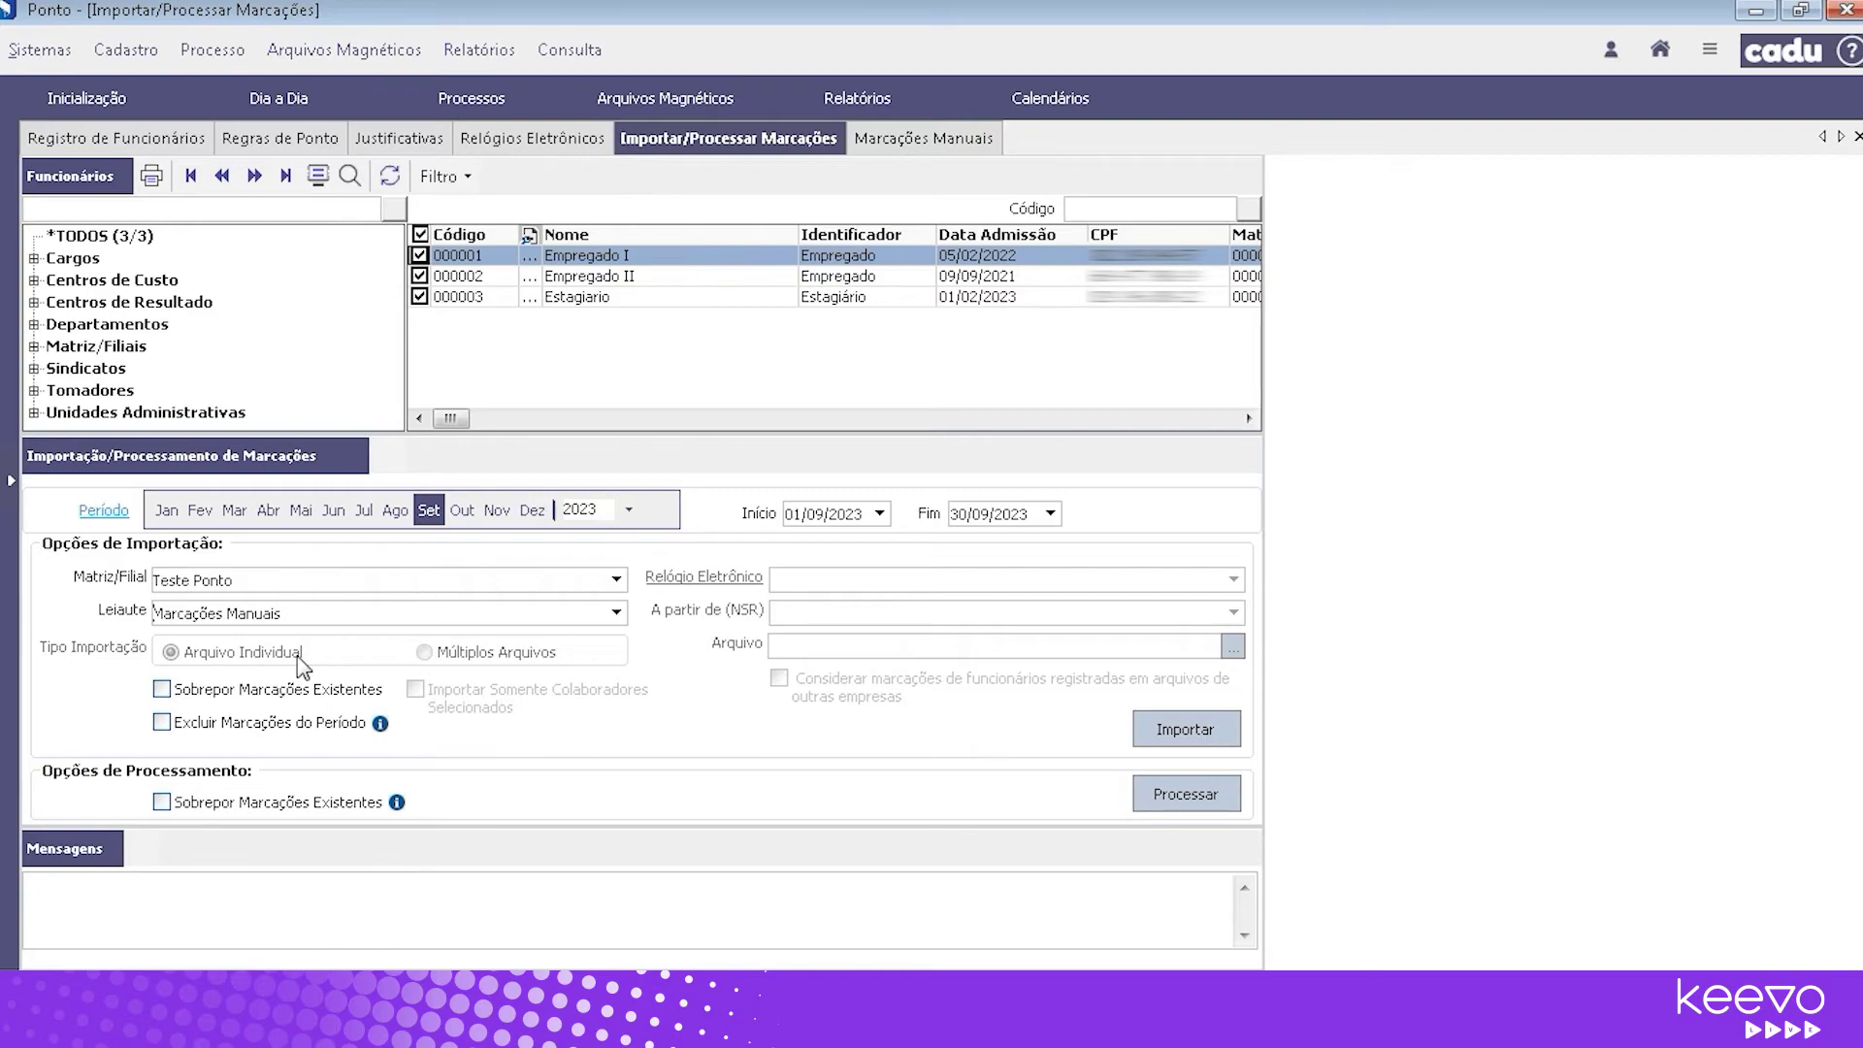
pyautogui.click(296, 690)
pyautogui.click(276, 729)
pyautogui.click(1181, 746)
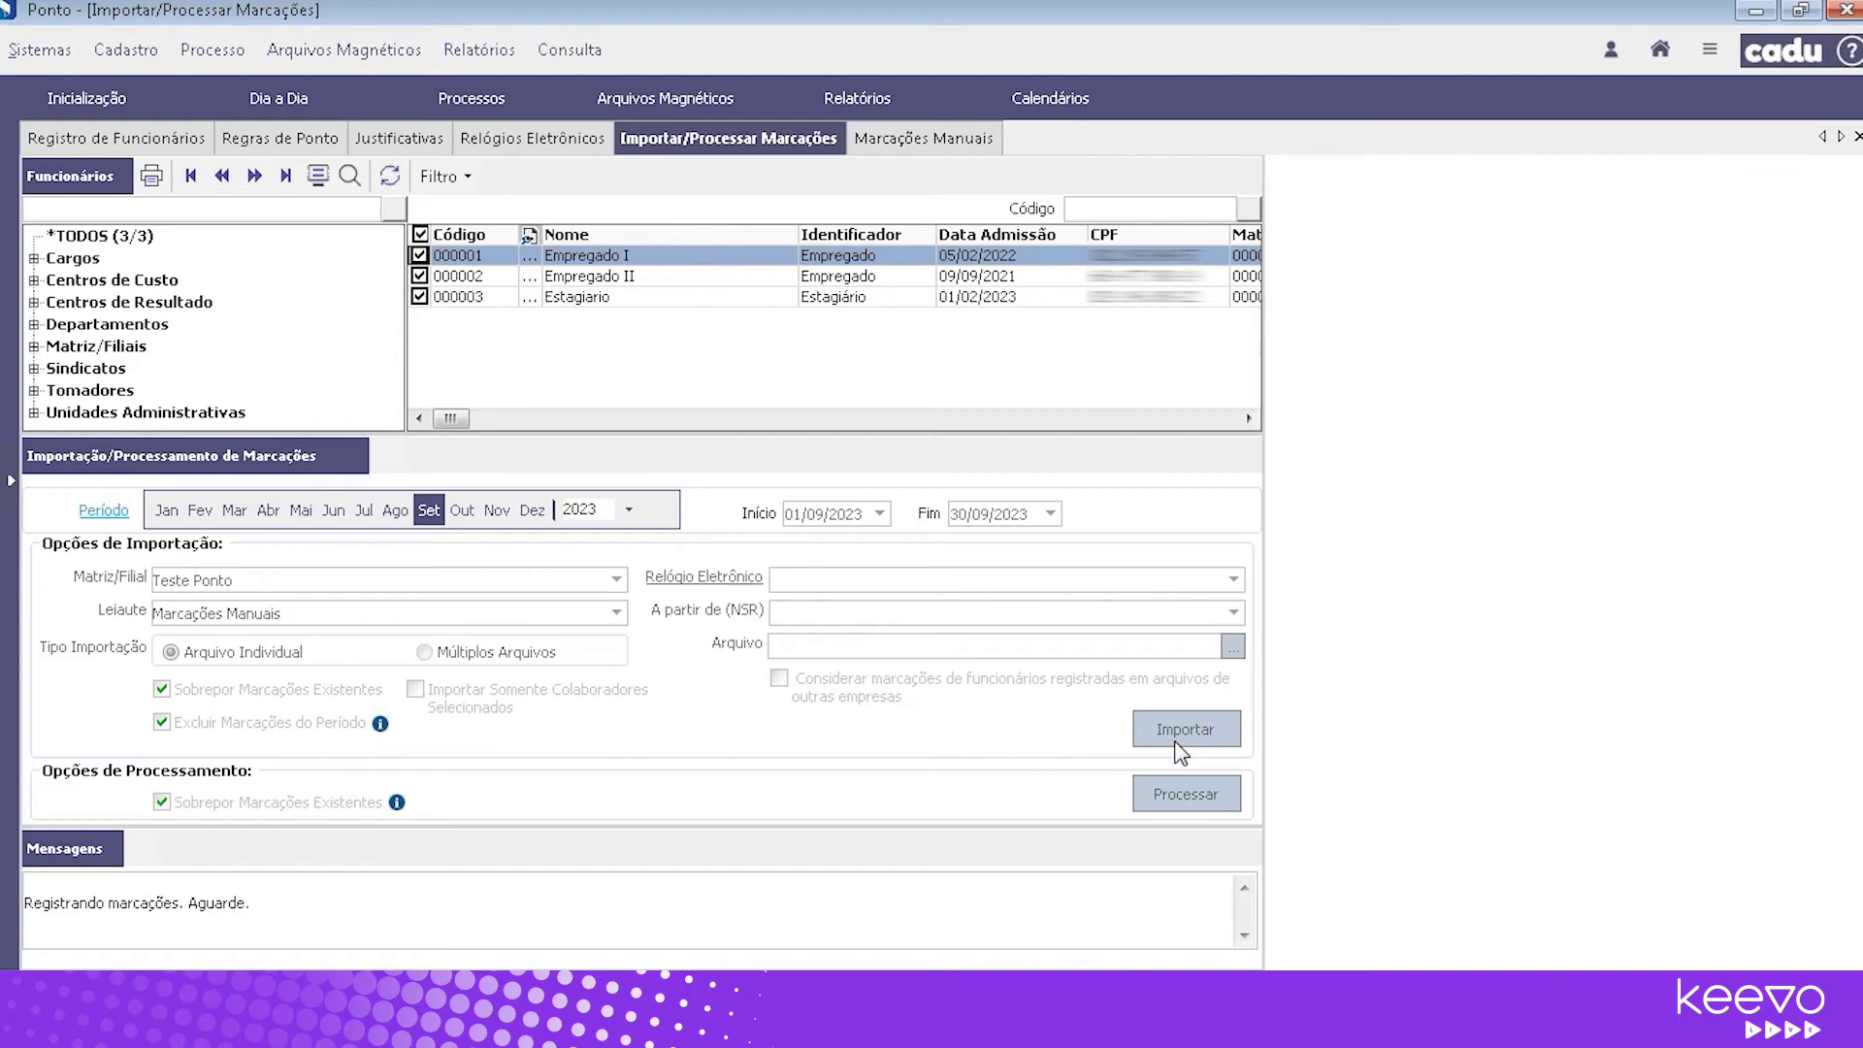
pyautogui.click(1221, 811)
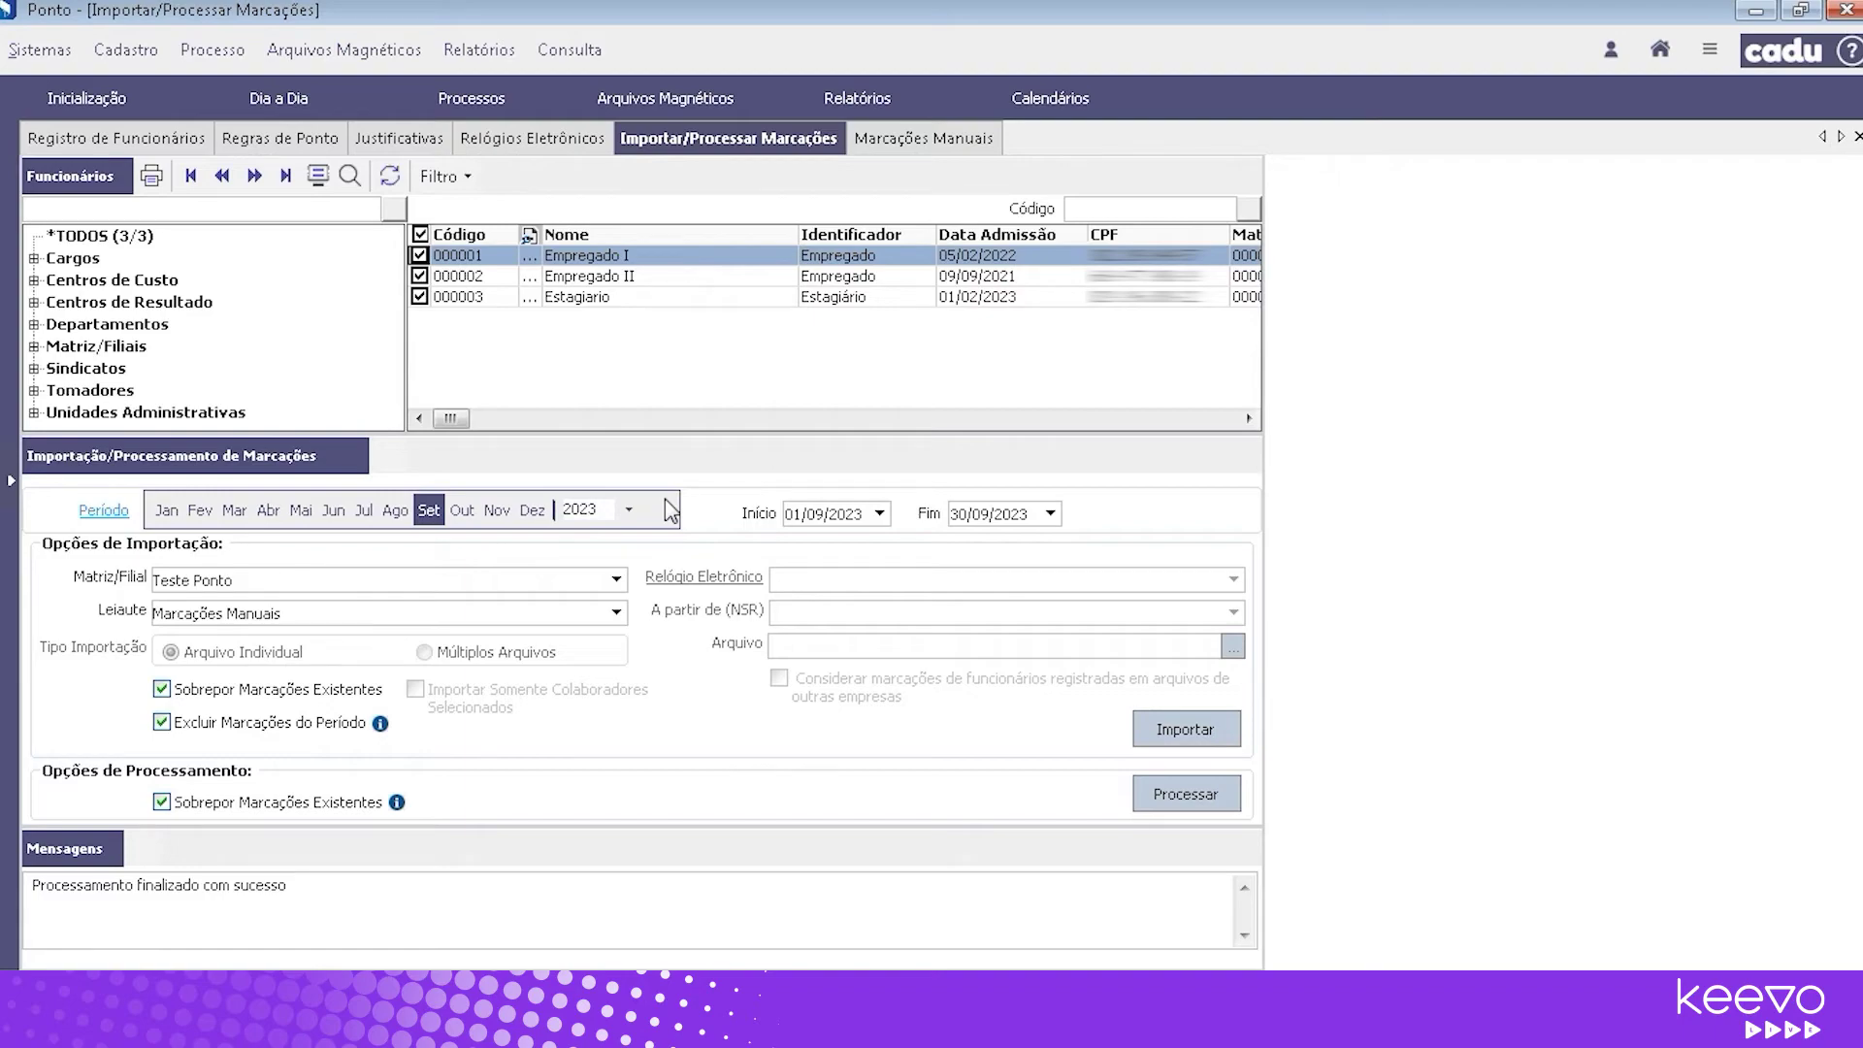
# Set the import layout to REP - Relógio Eletrônico de Ponto and the electronic clock to Teste
pyautogui.click(618, 613)
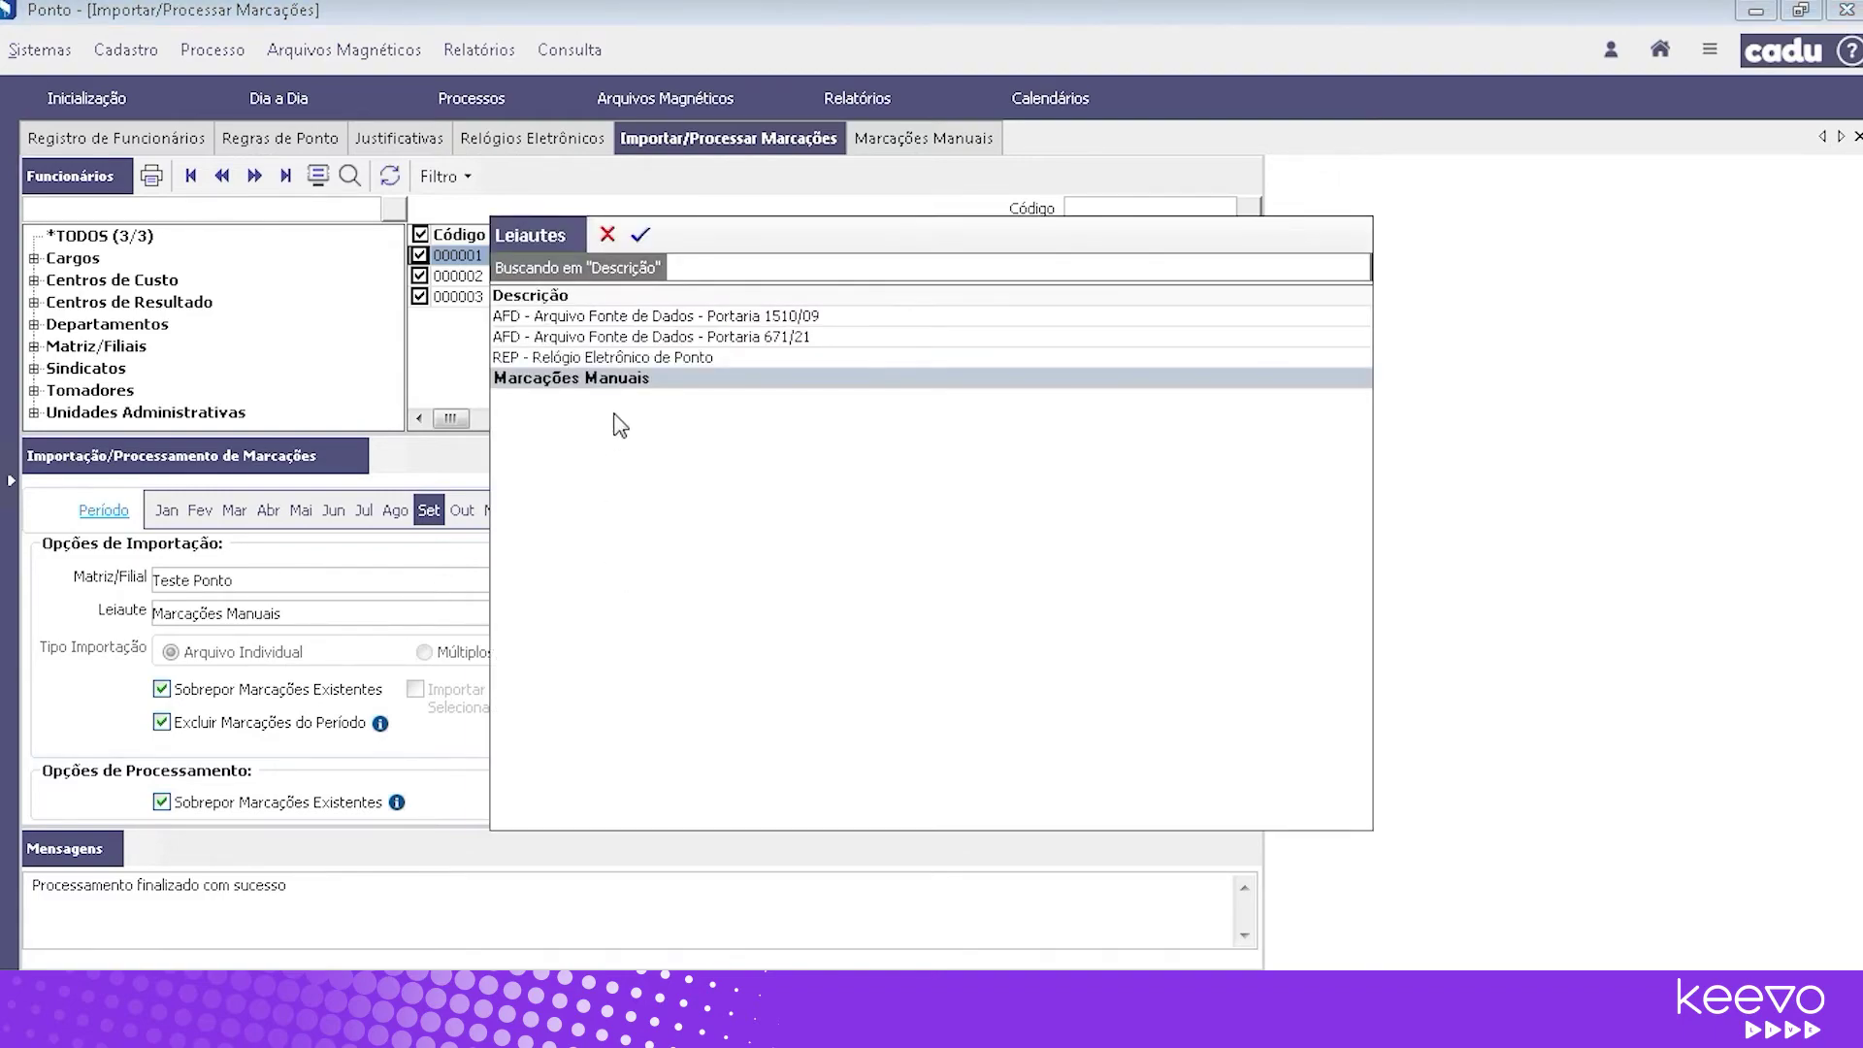
pyautogui.click(621, 357)
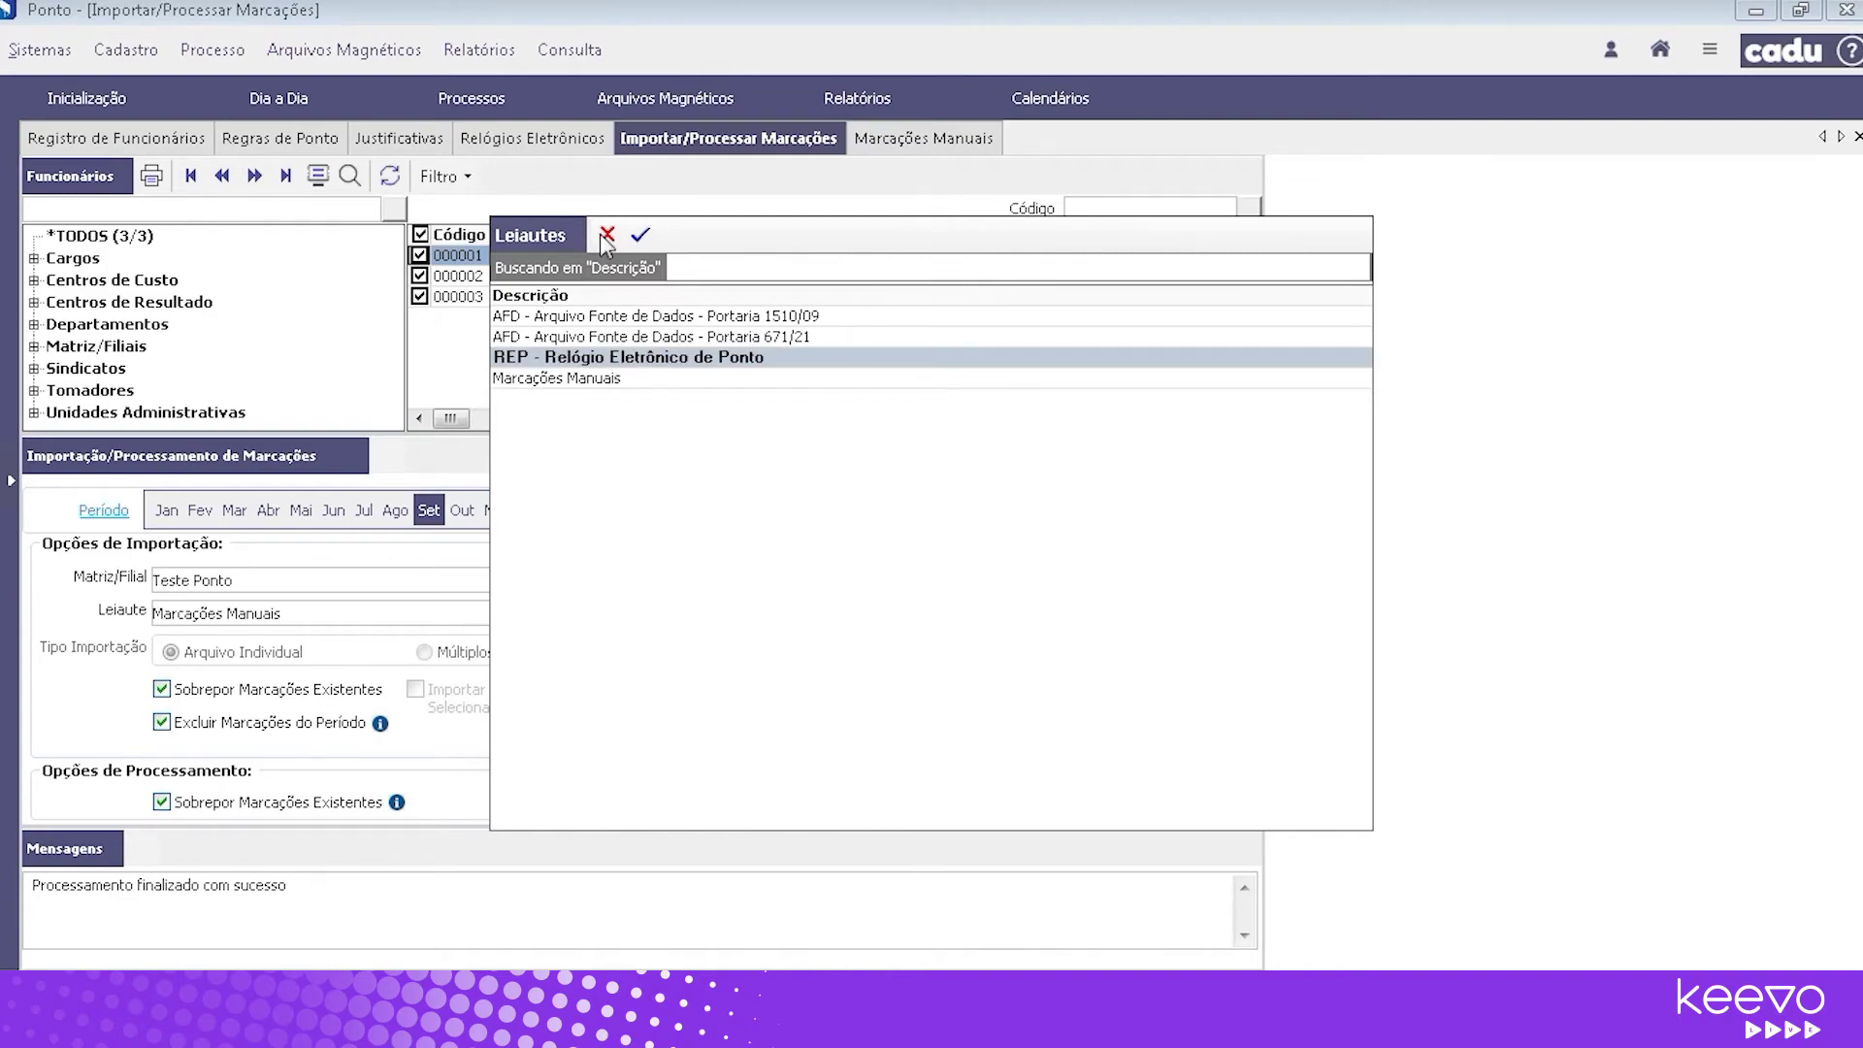
pyautogui.click(640, 237)
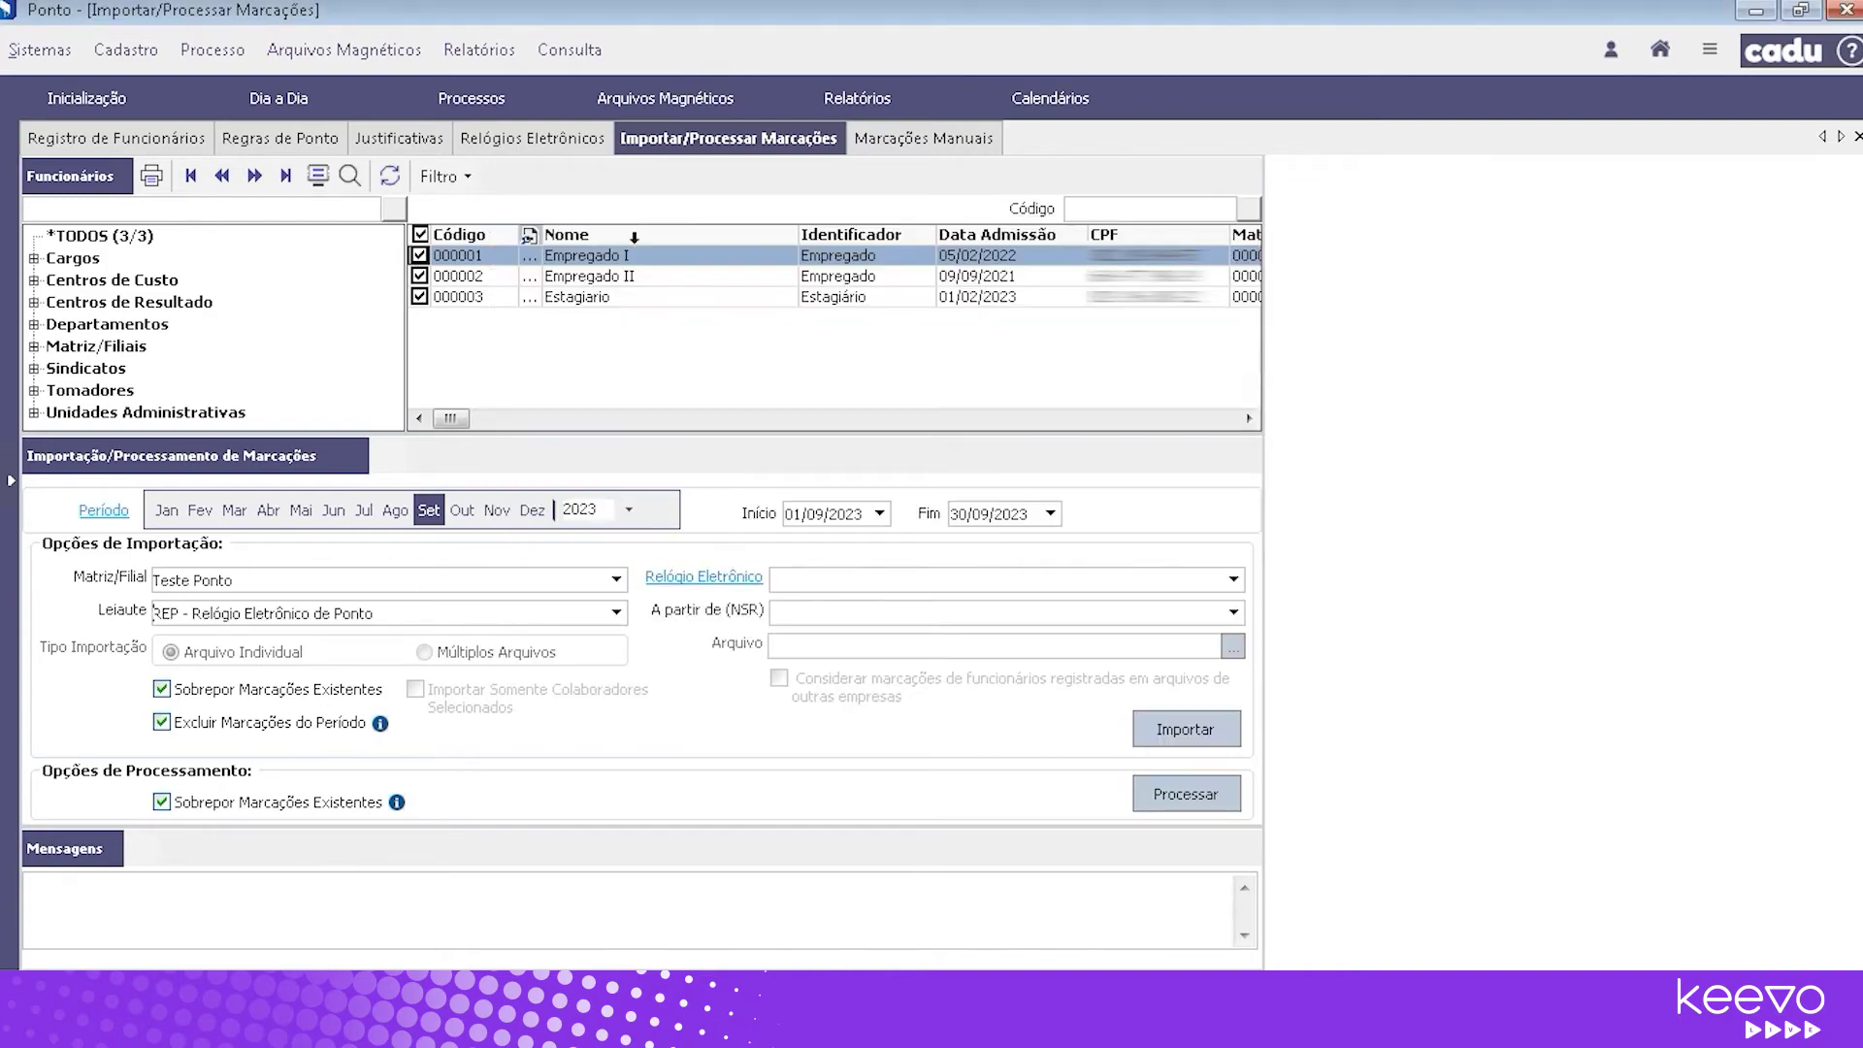
pyautogui.click(1233, 581)
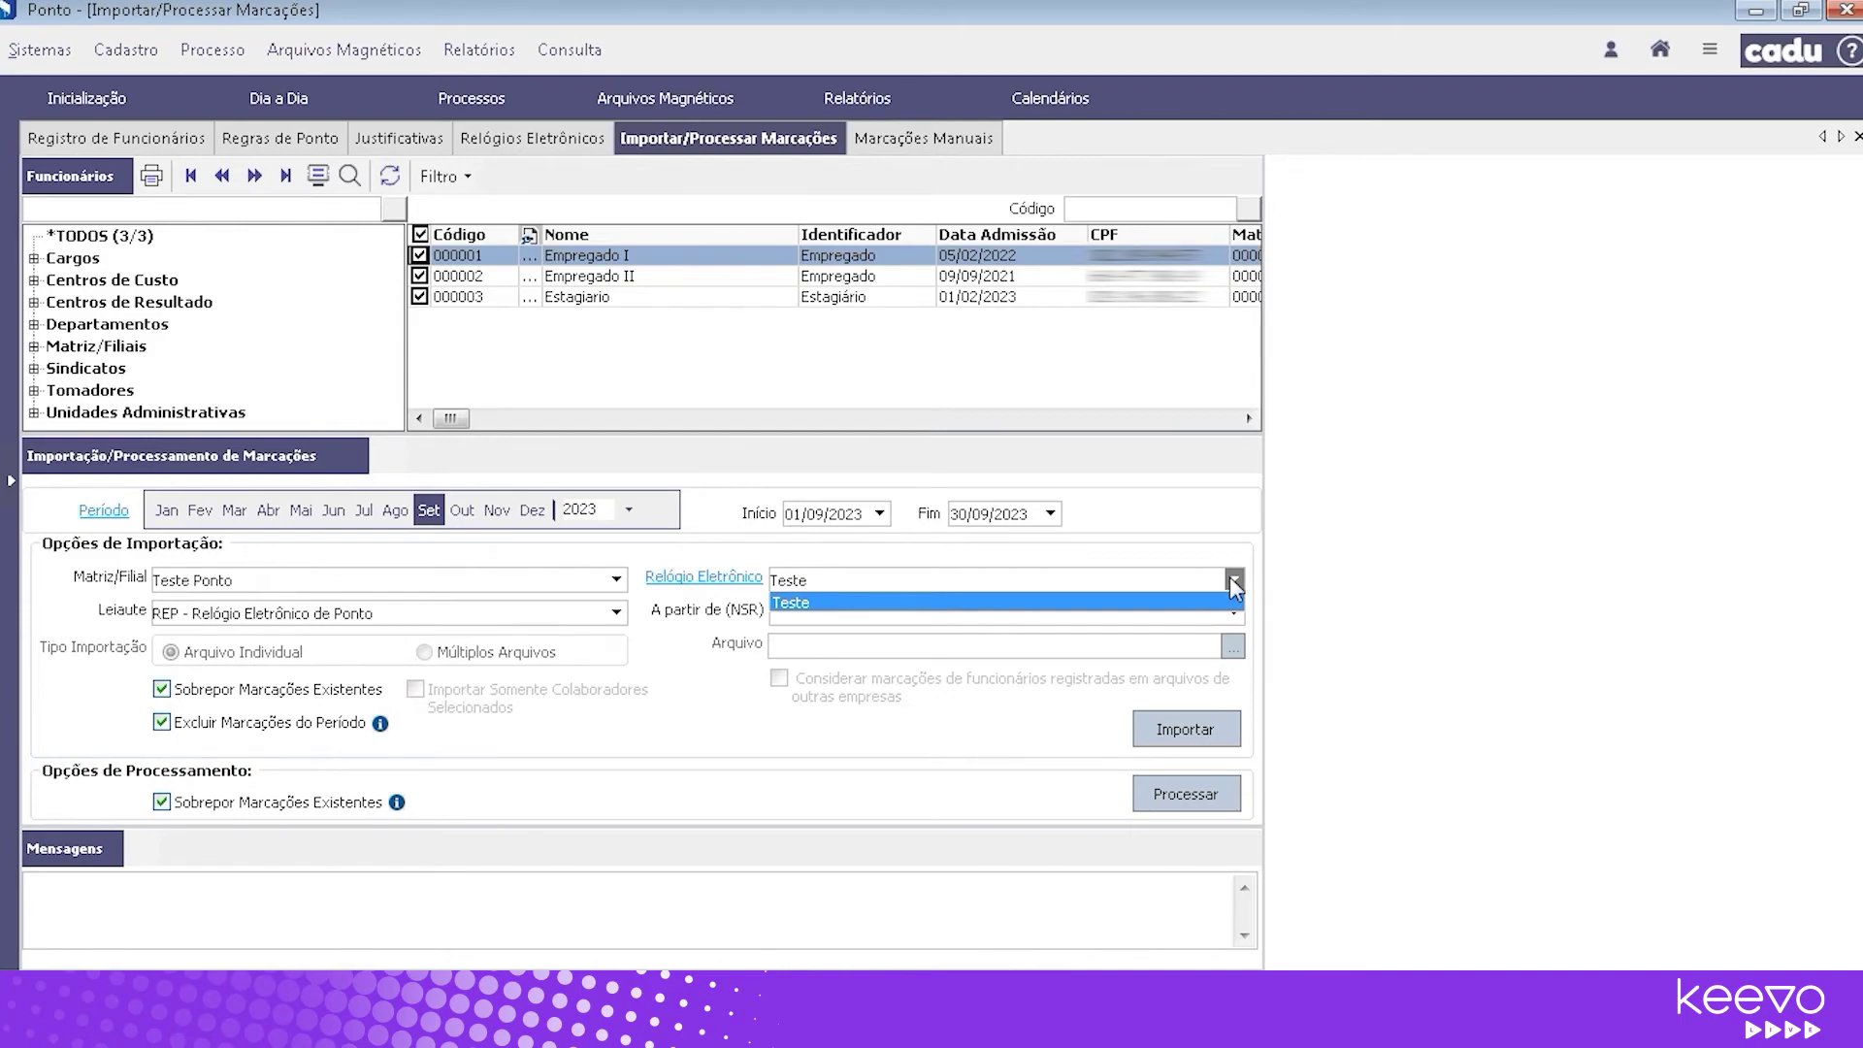
pyautogui.click(1235, 582)
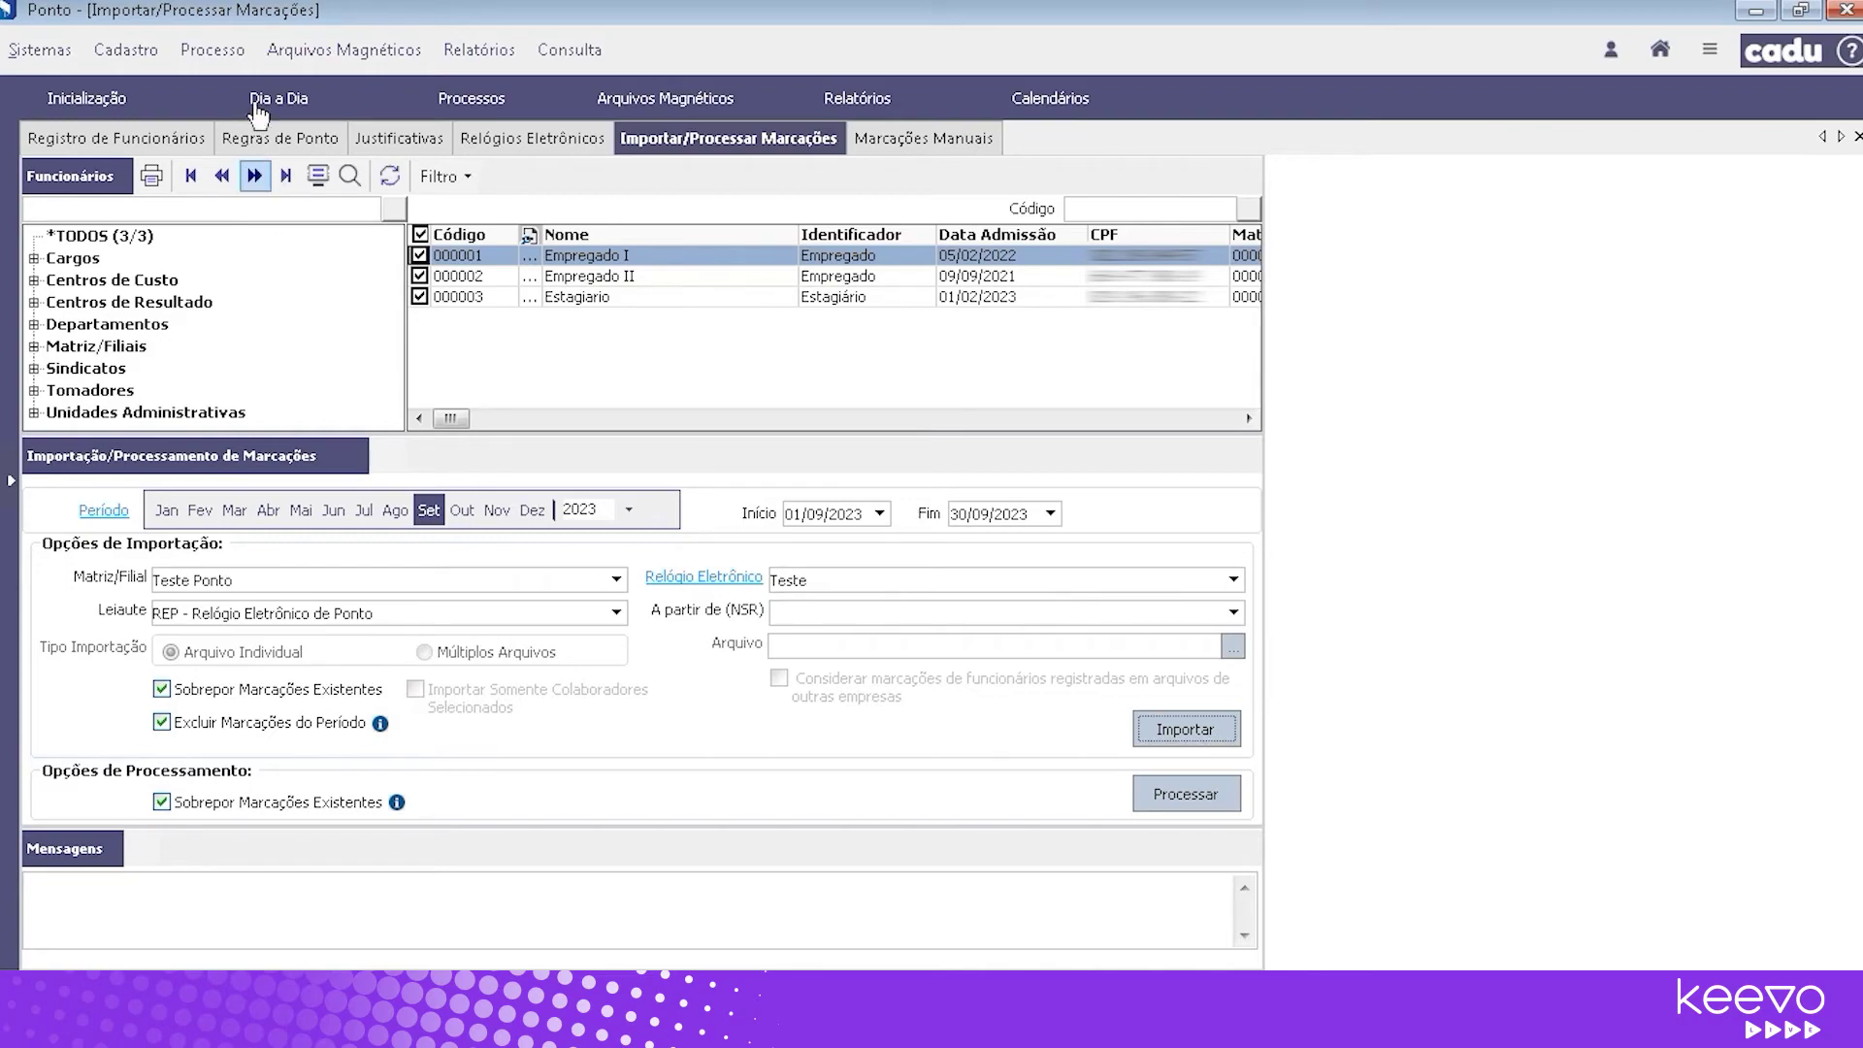
# Open Acerto de Marcações and review the September 2023 time sheets of Estagiario and Empregado I, including the 07/09/2023 holiday
pyautogui.click(213, 50)
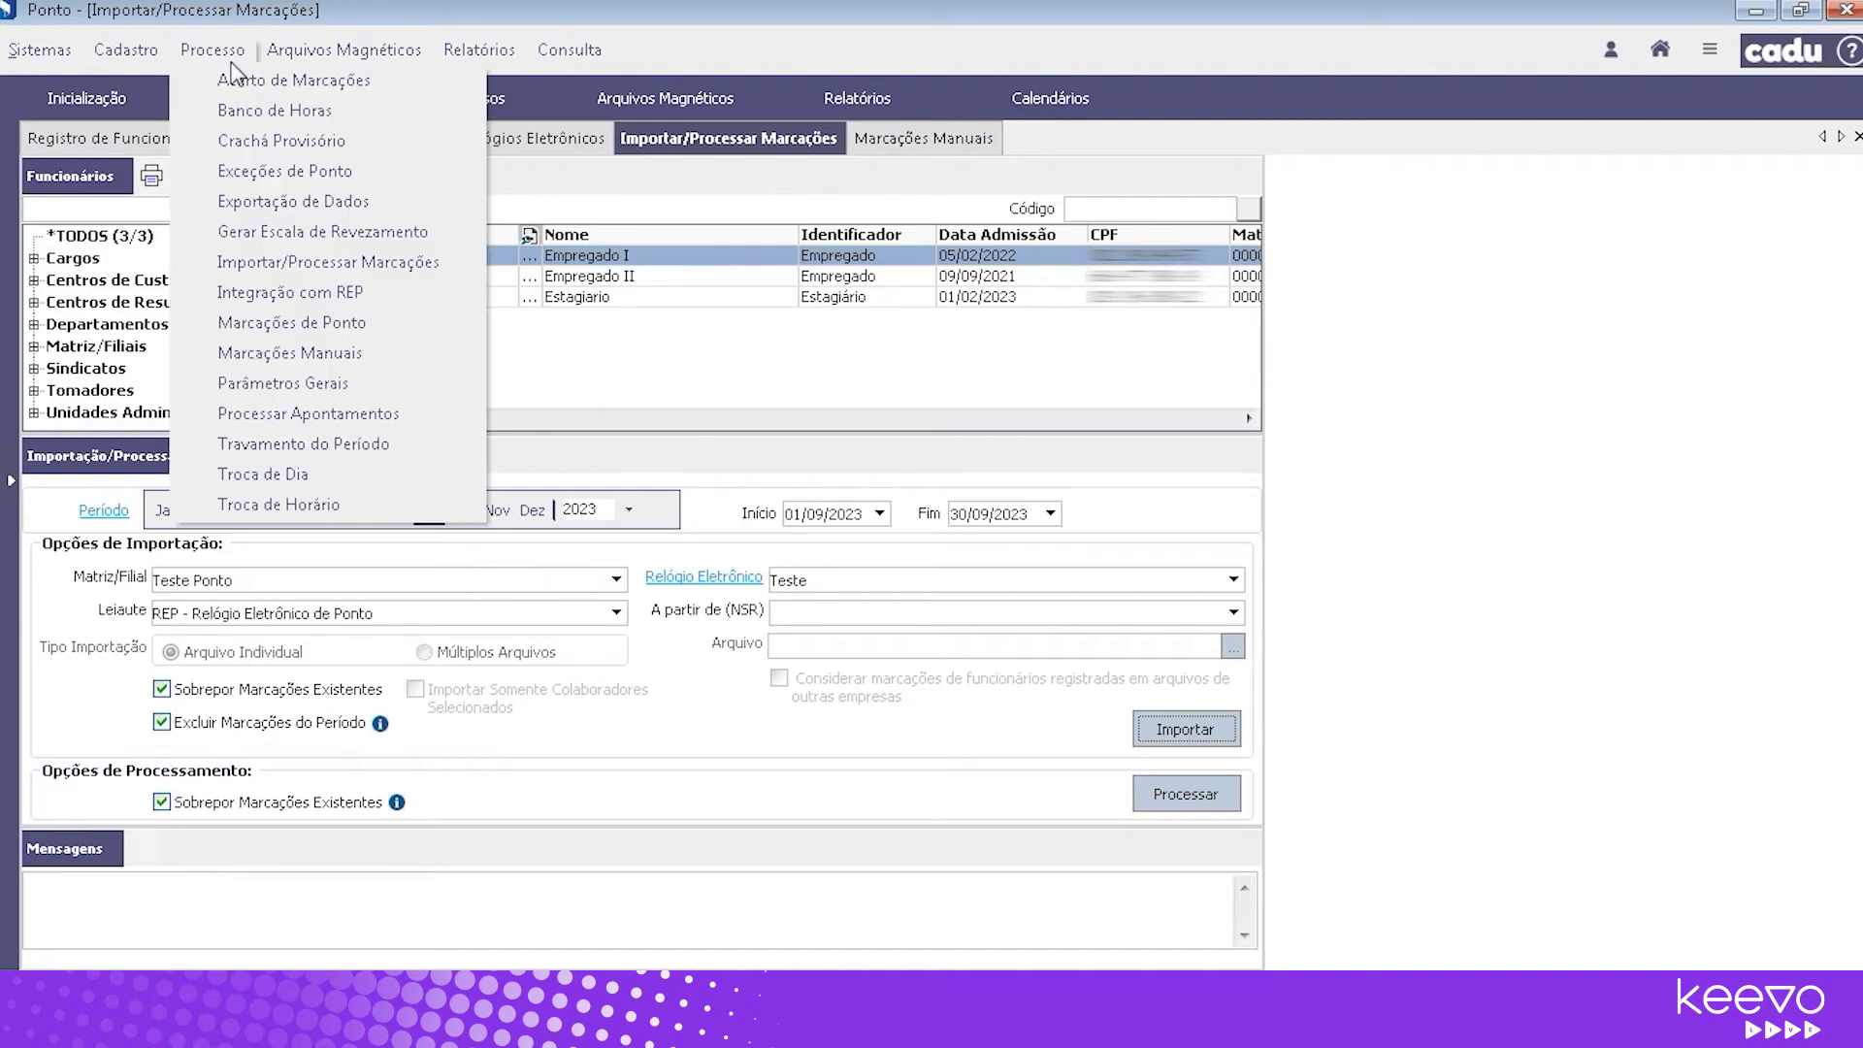
pyautogui.click(233, 79)
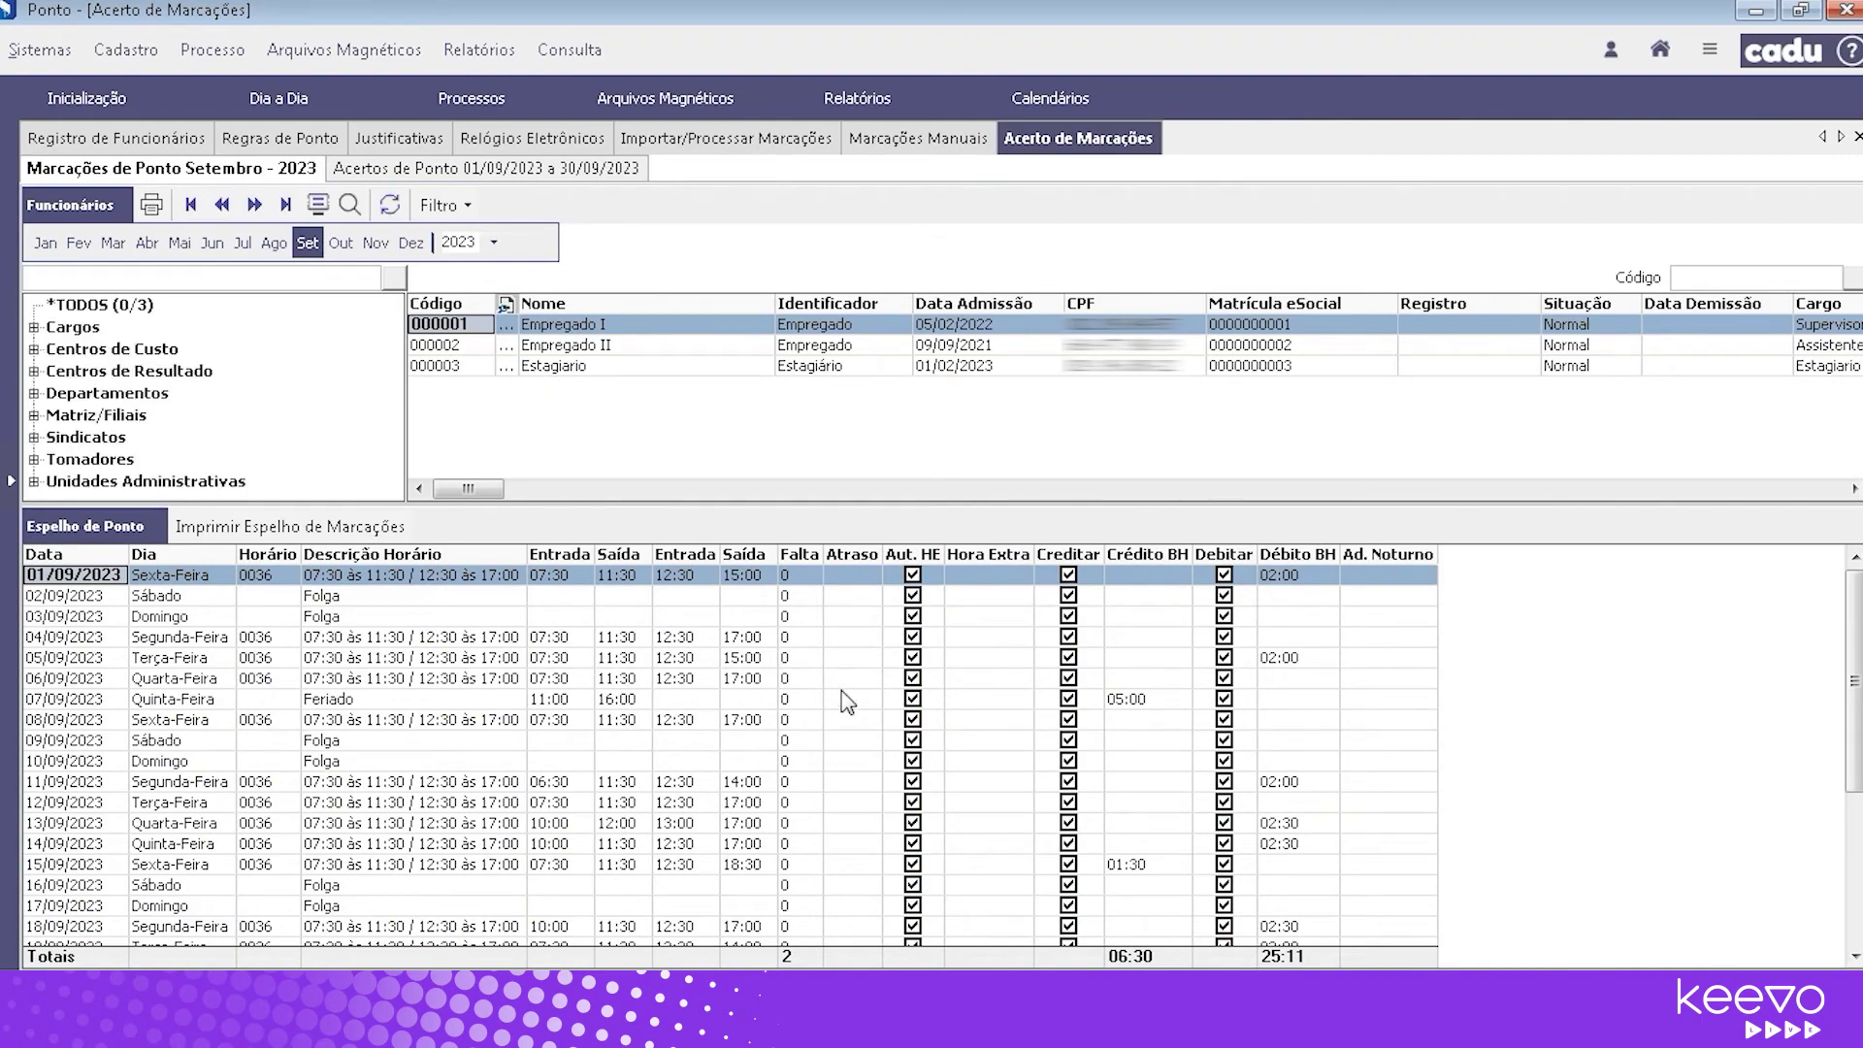
pyautogui.click(680, 370)
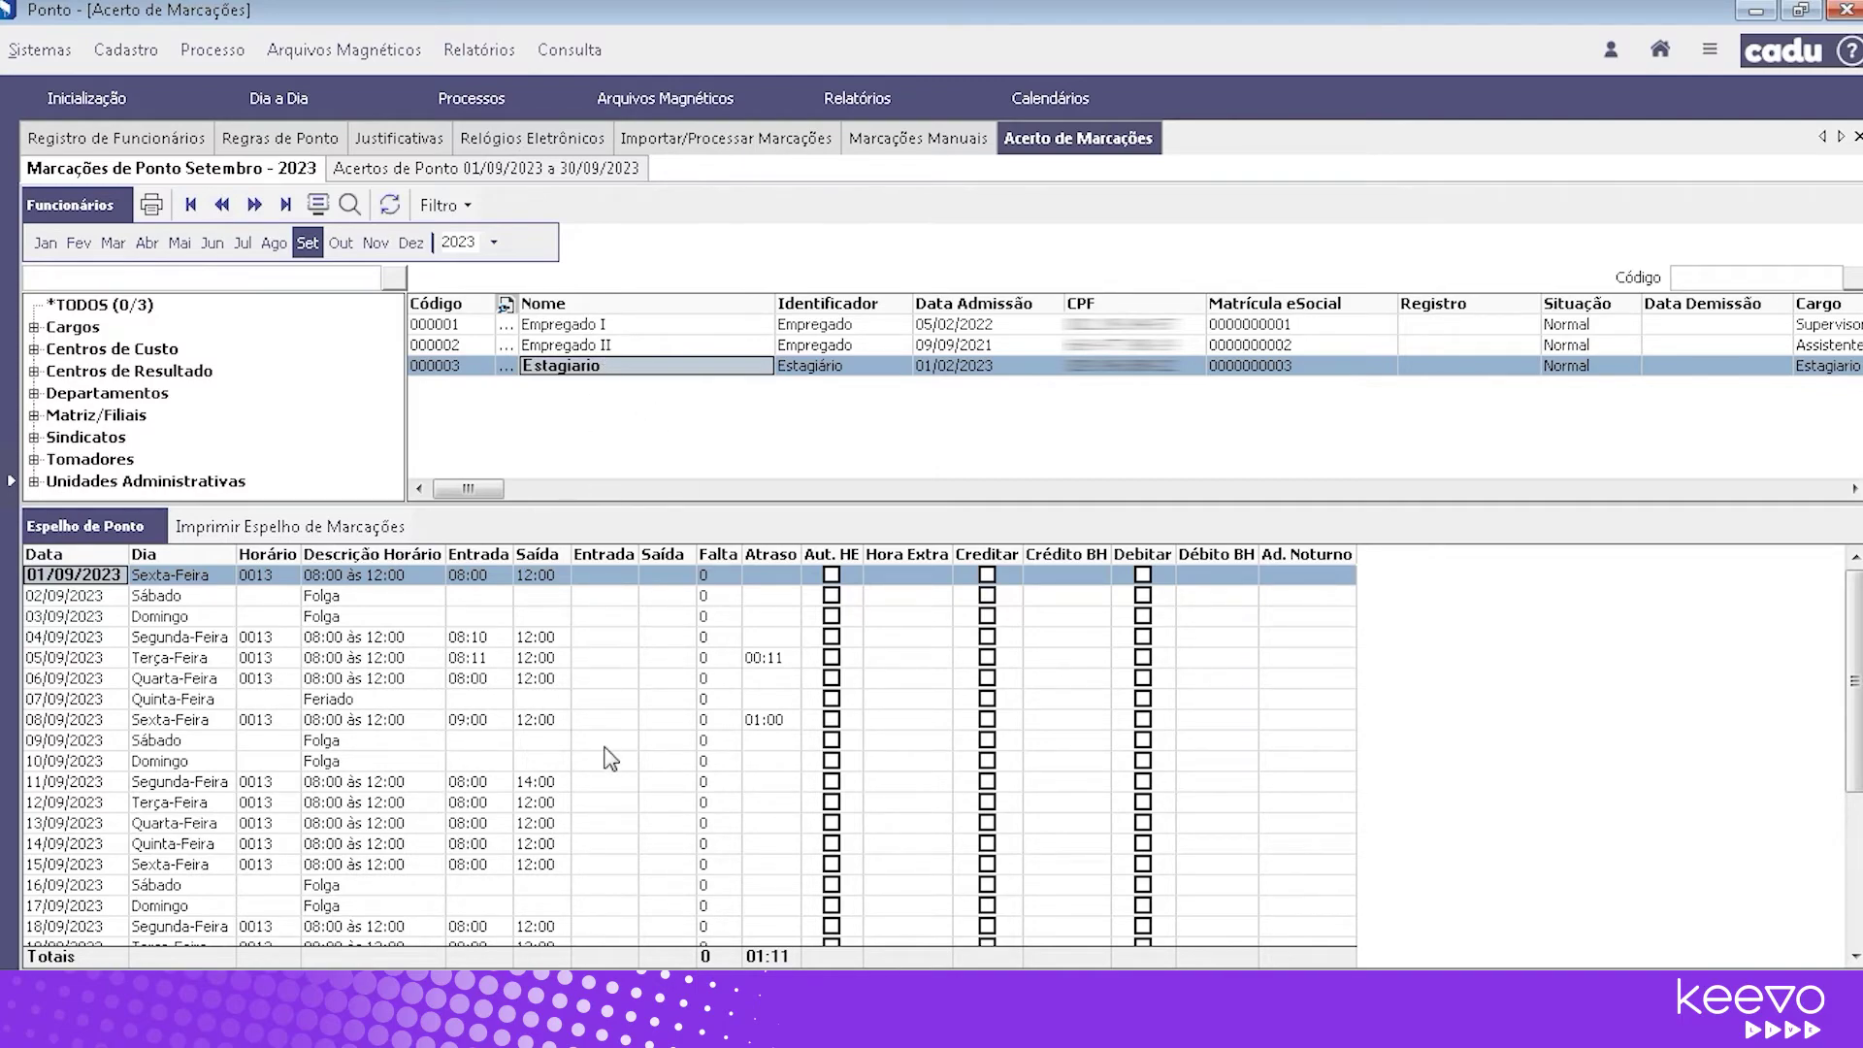
pyautogui.click(579, 330)
pyautogui.click(706, 700)
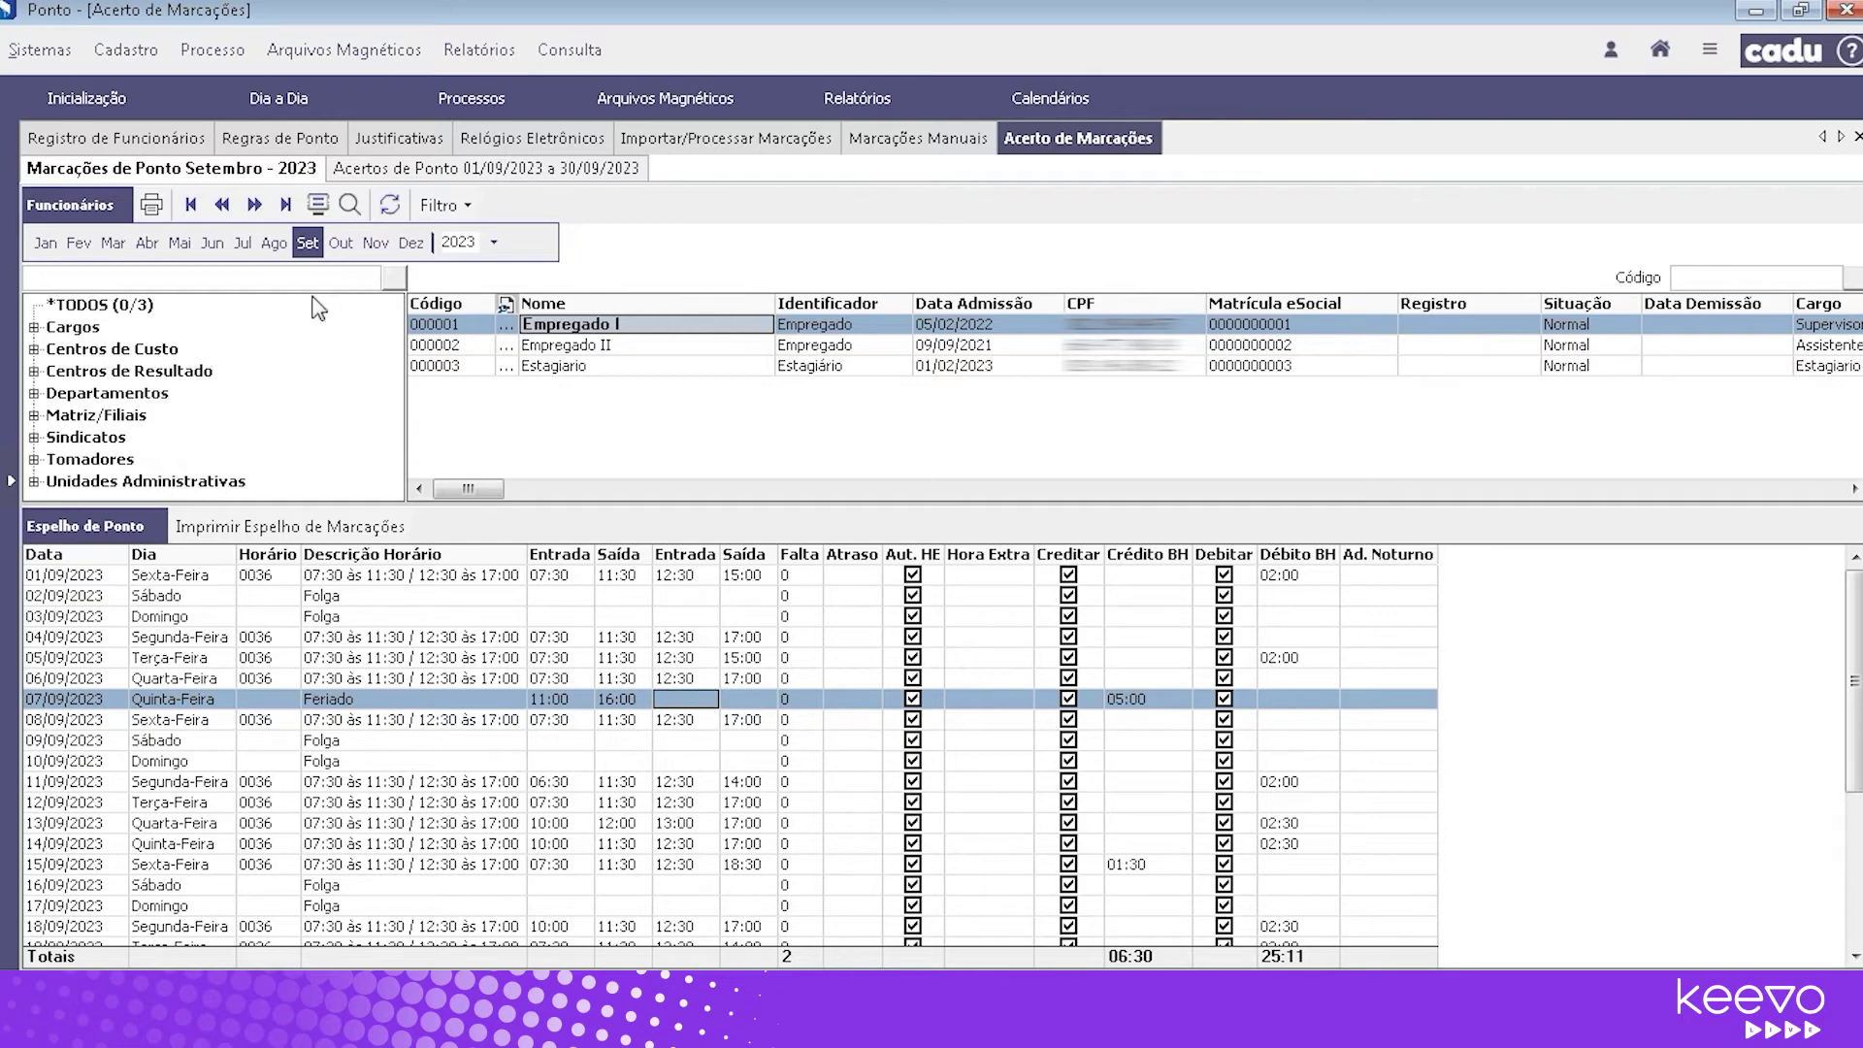
# Open the Sindicatos register, select the fourth union, and view its Hora Extra, Banco de Horas and Hora Extra/Banco de Horas rules
pyautogui.click(116, 53)
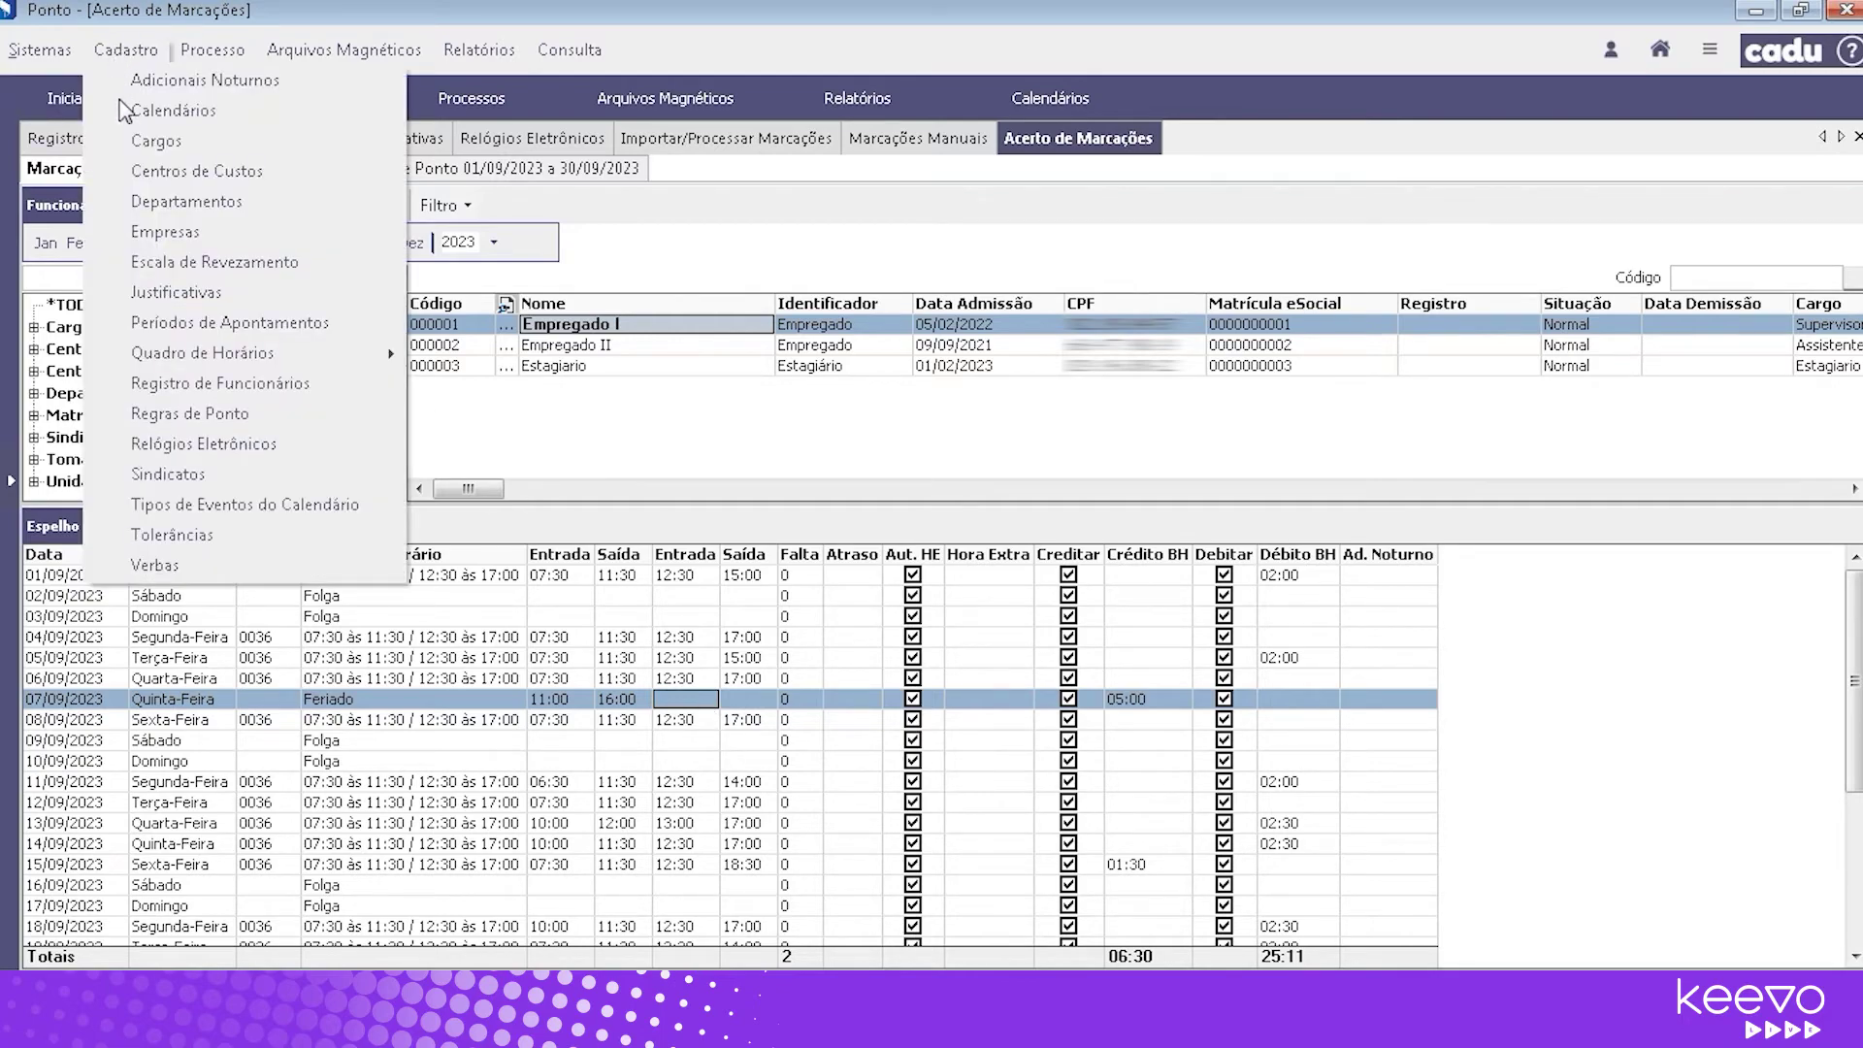
pyautogui.click(167, 476)
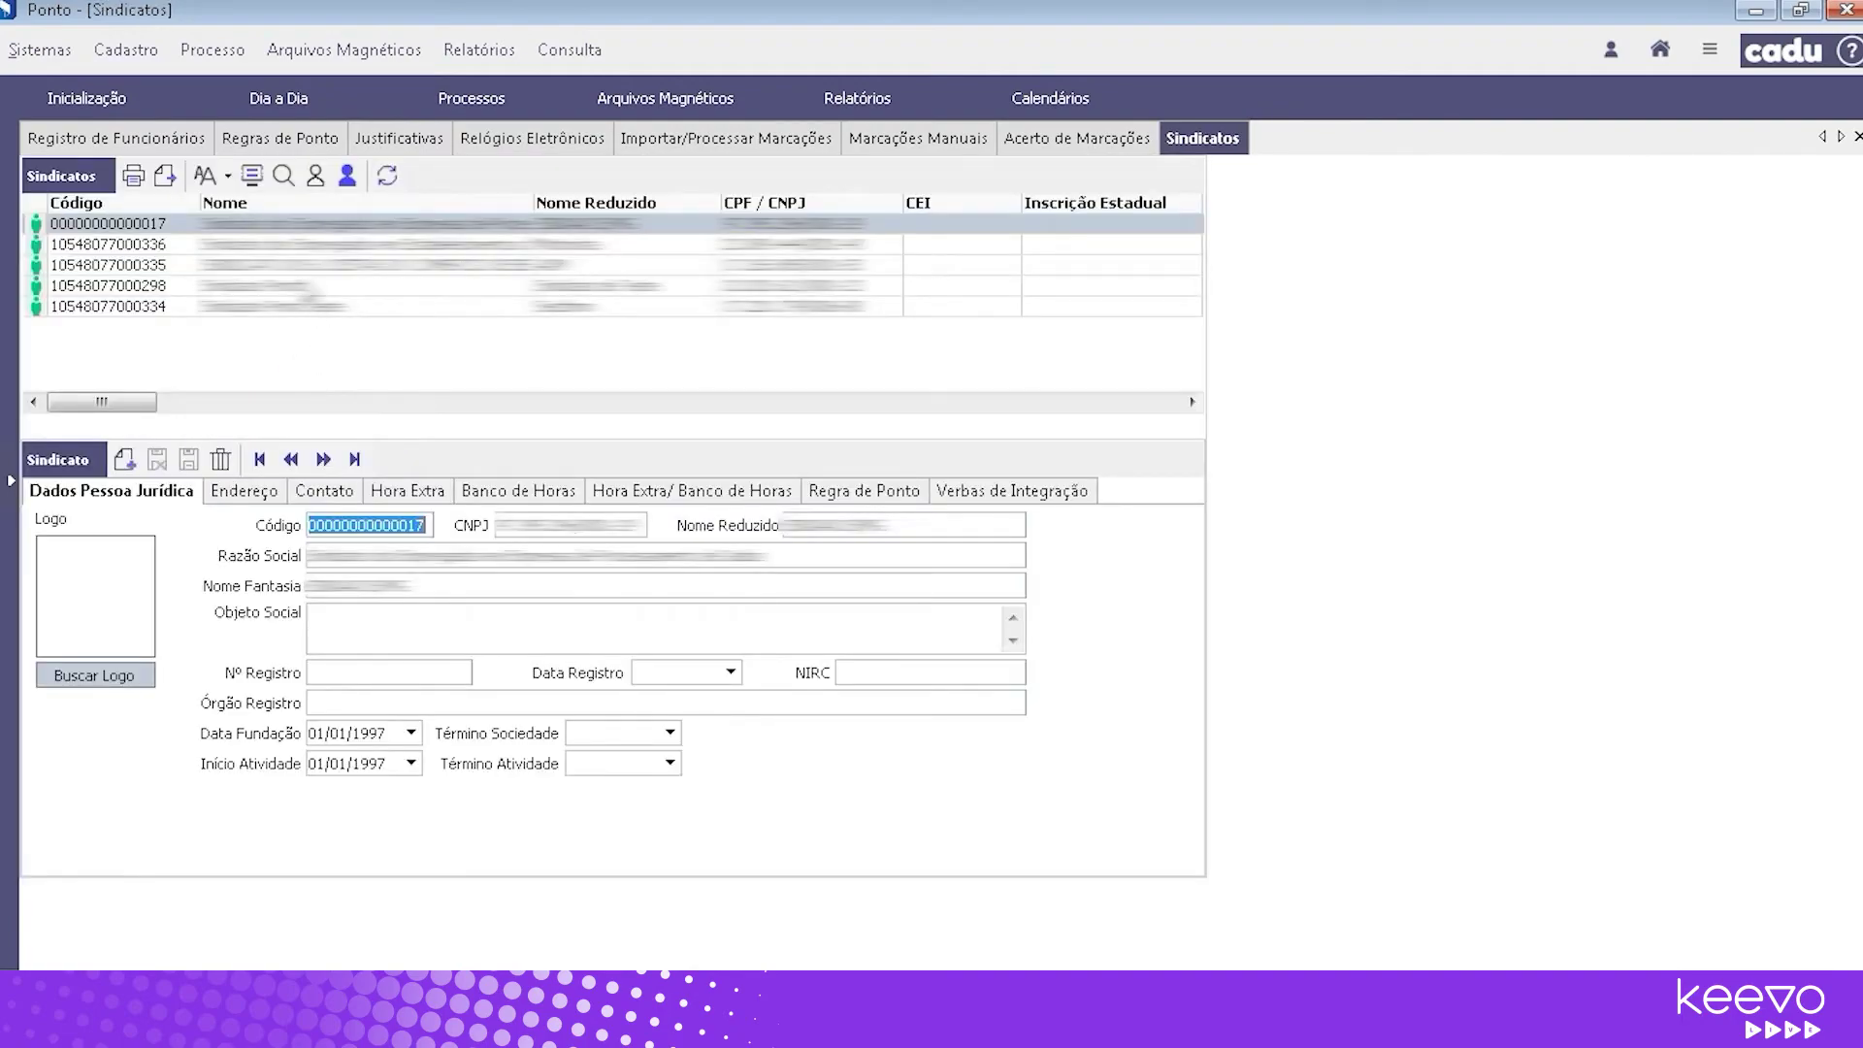
pyautogui.click(303, 287)
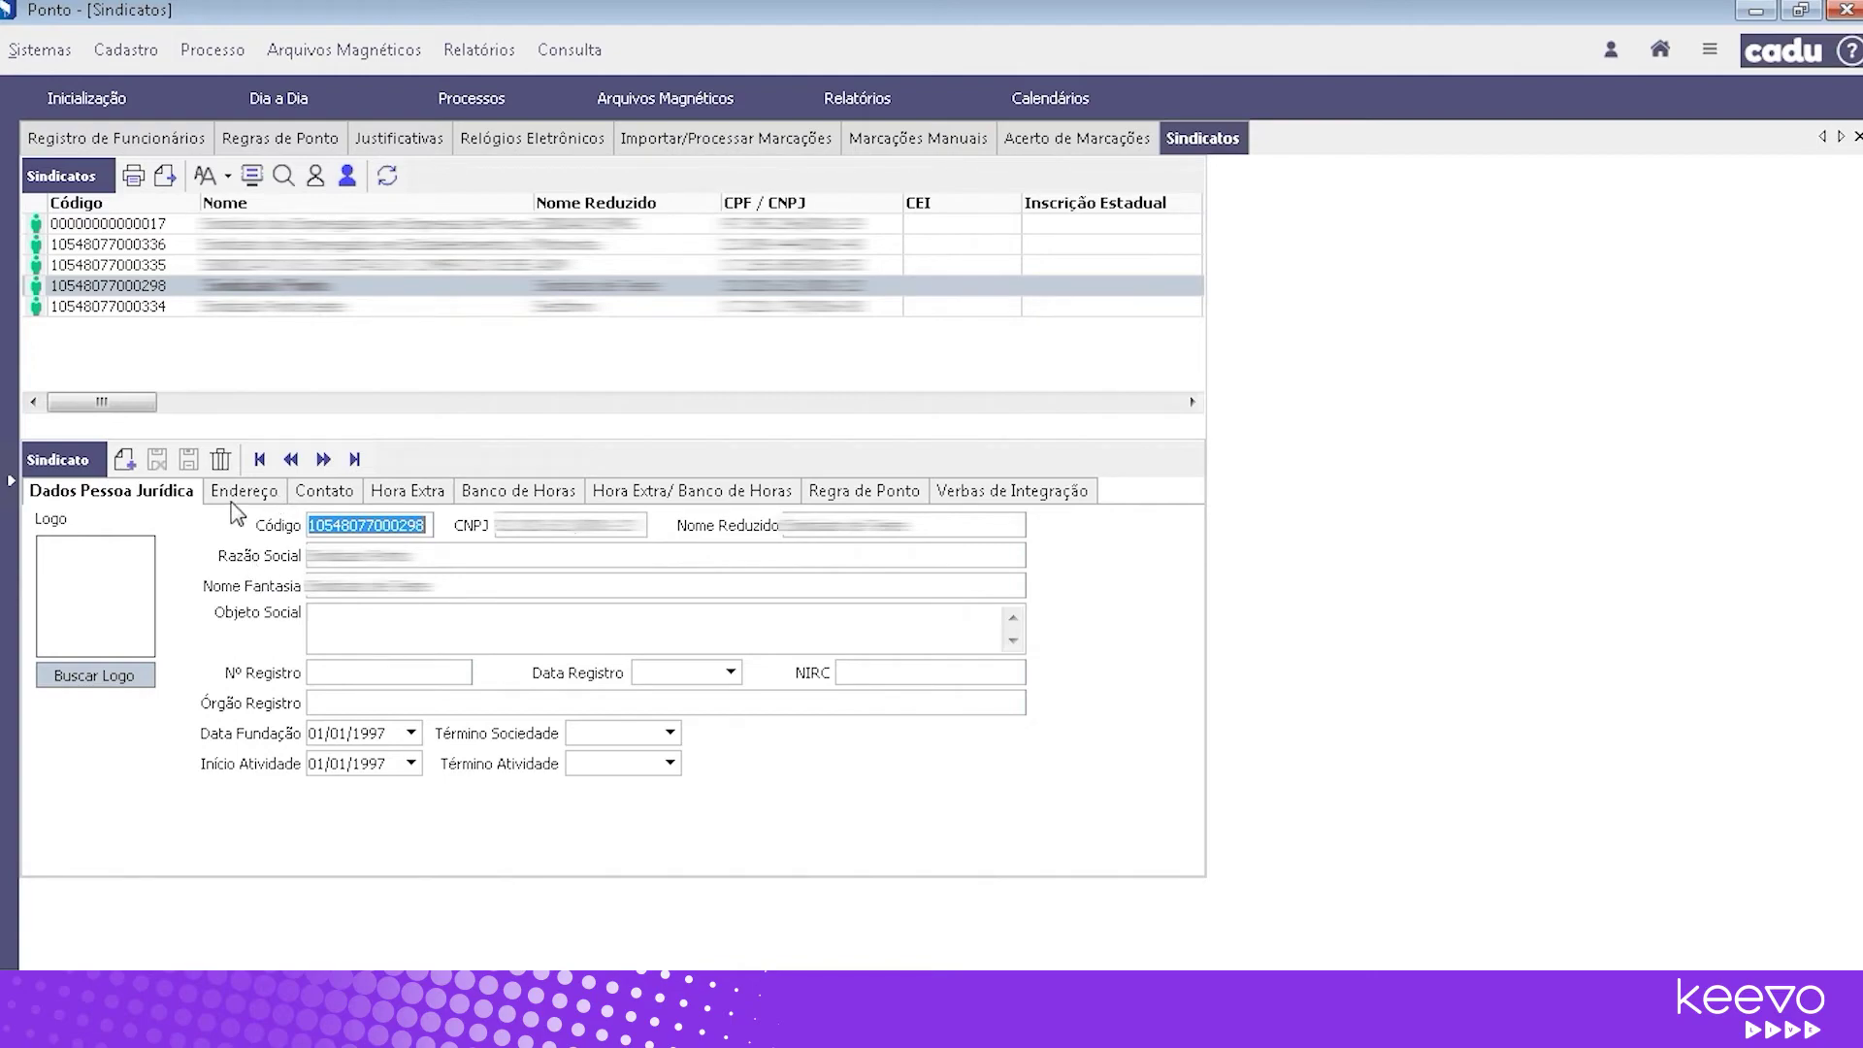
pyautogui.click(385, 490)
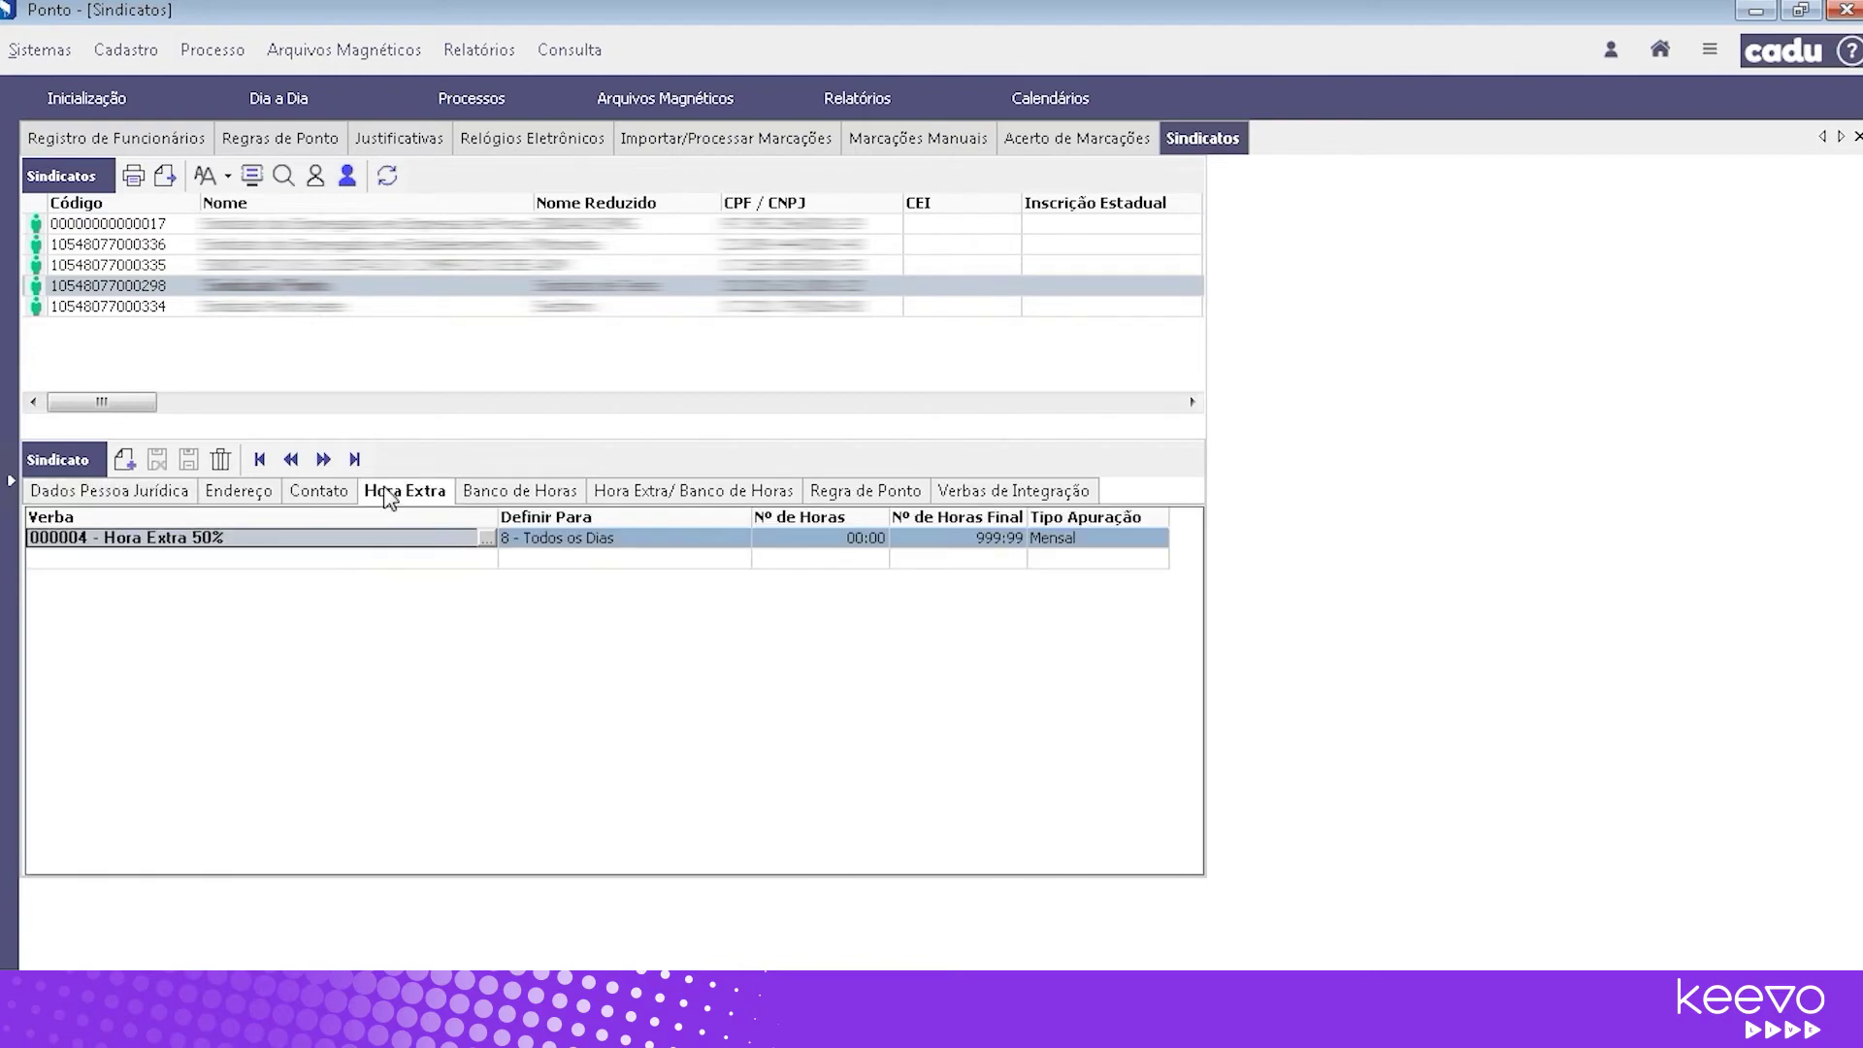
pyautogui.click(510, 493)
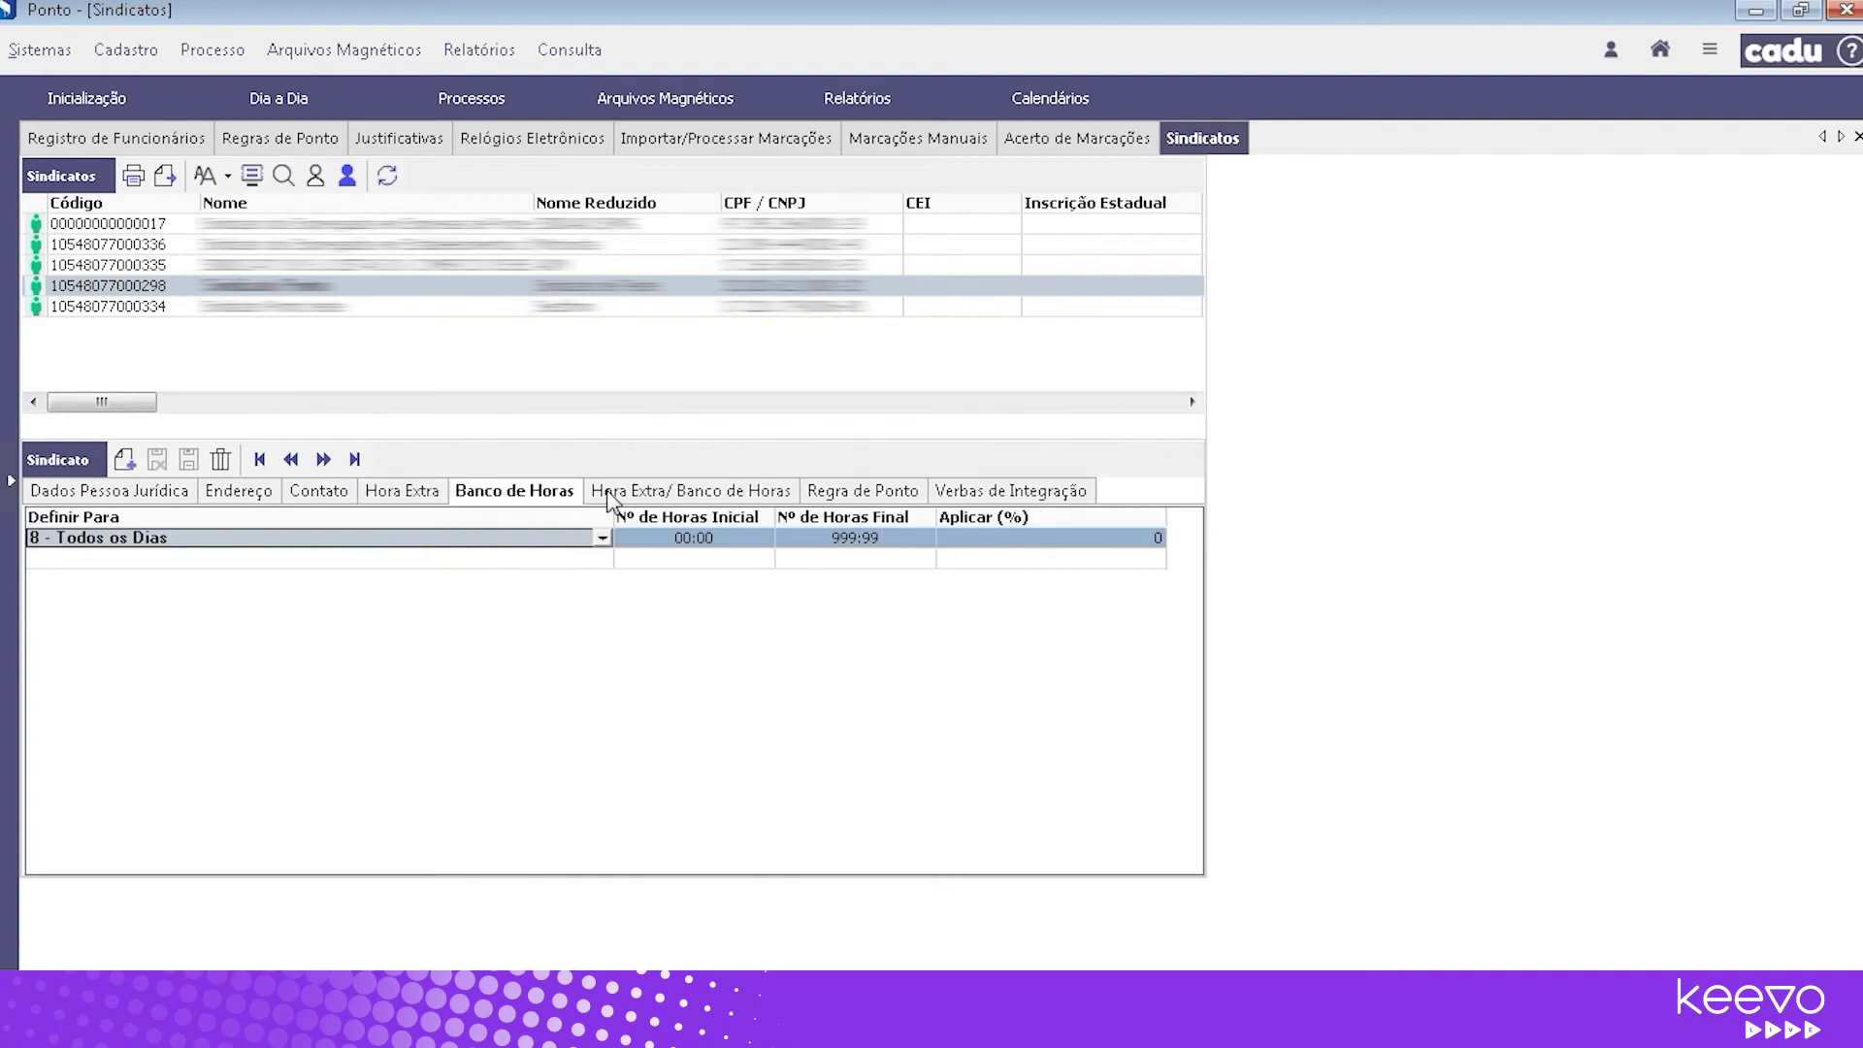
pyautogui.click(609, 493)
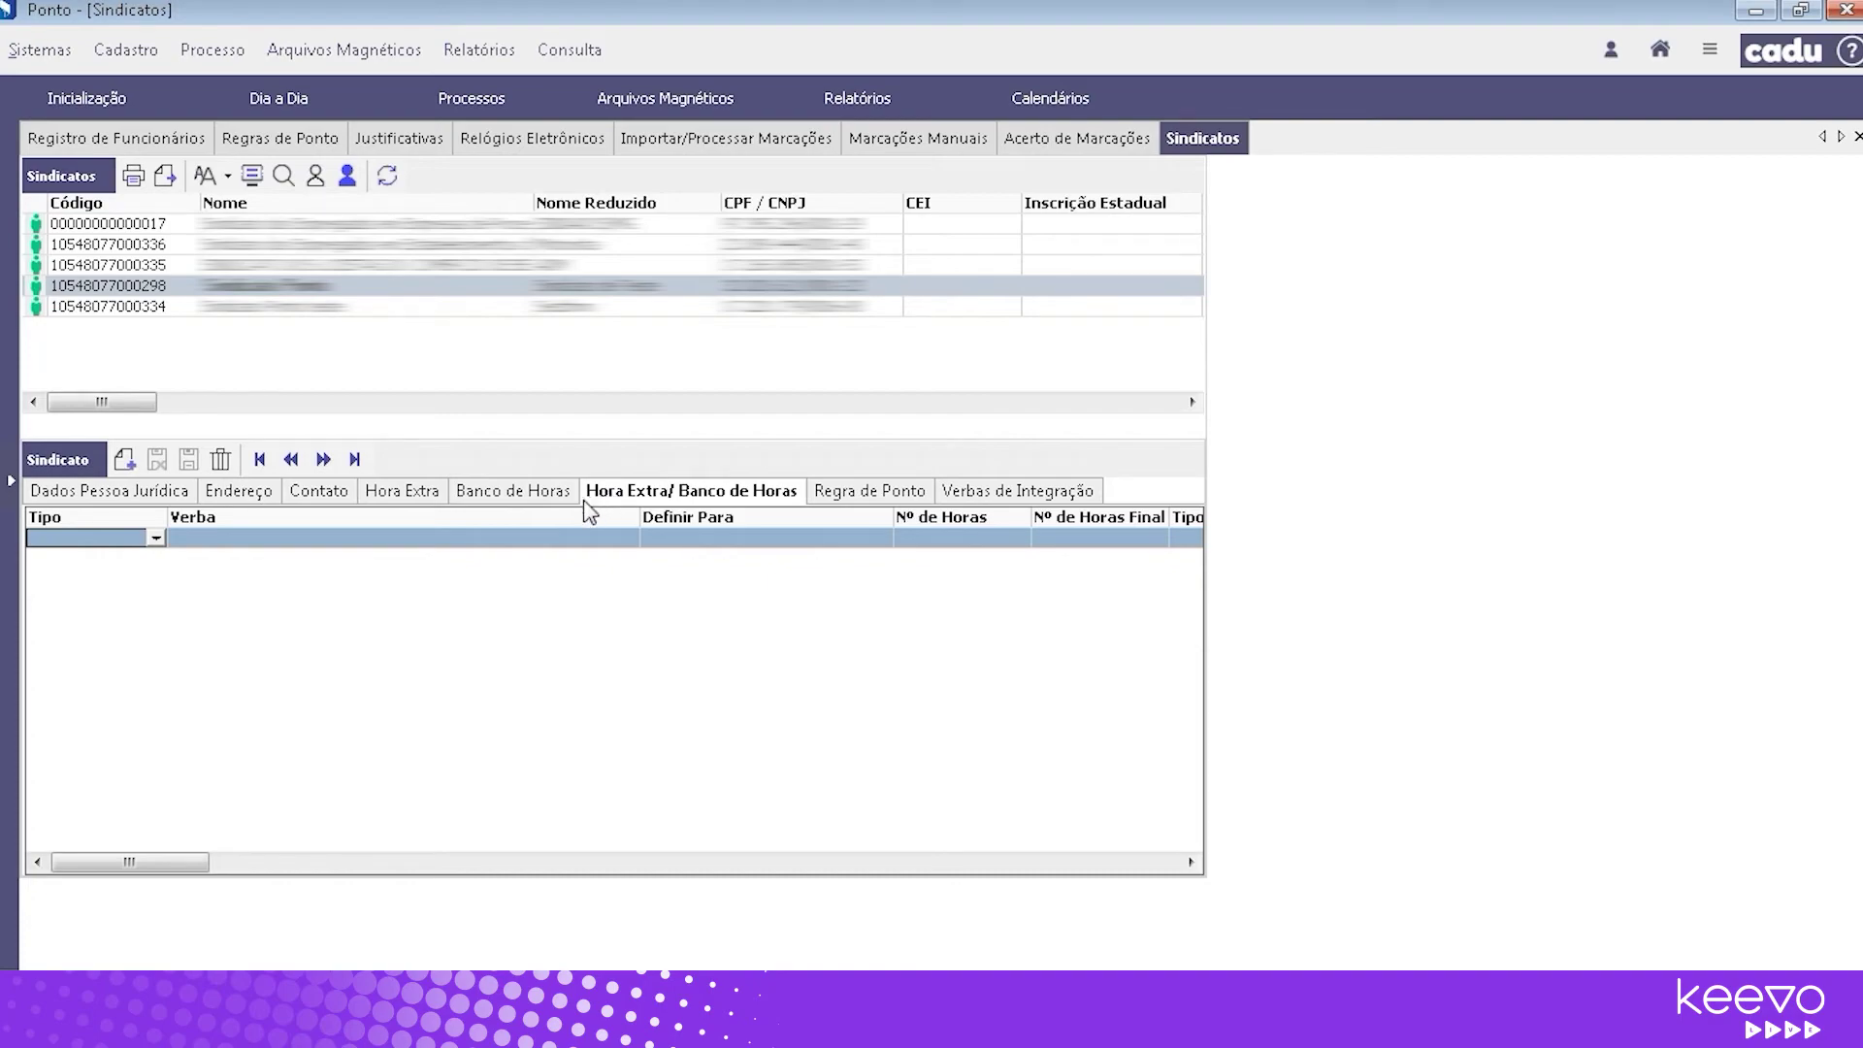
# Compare the selected union's separate Hora Extra and Banco de Horas settings with its combined Hora Extra/Banco de Horas settings
pyautogui.click(402, 499)
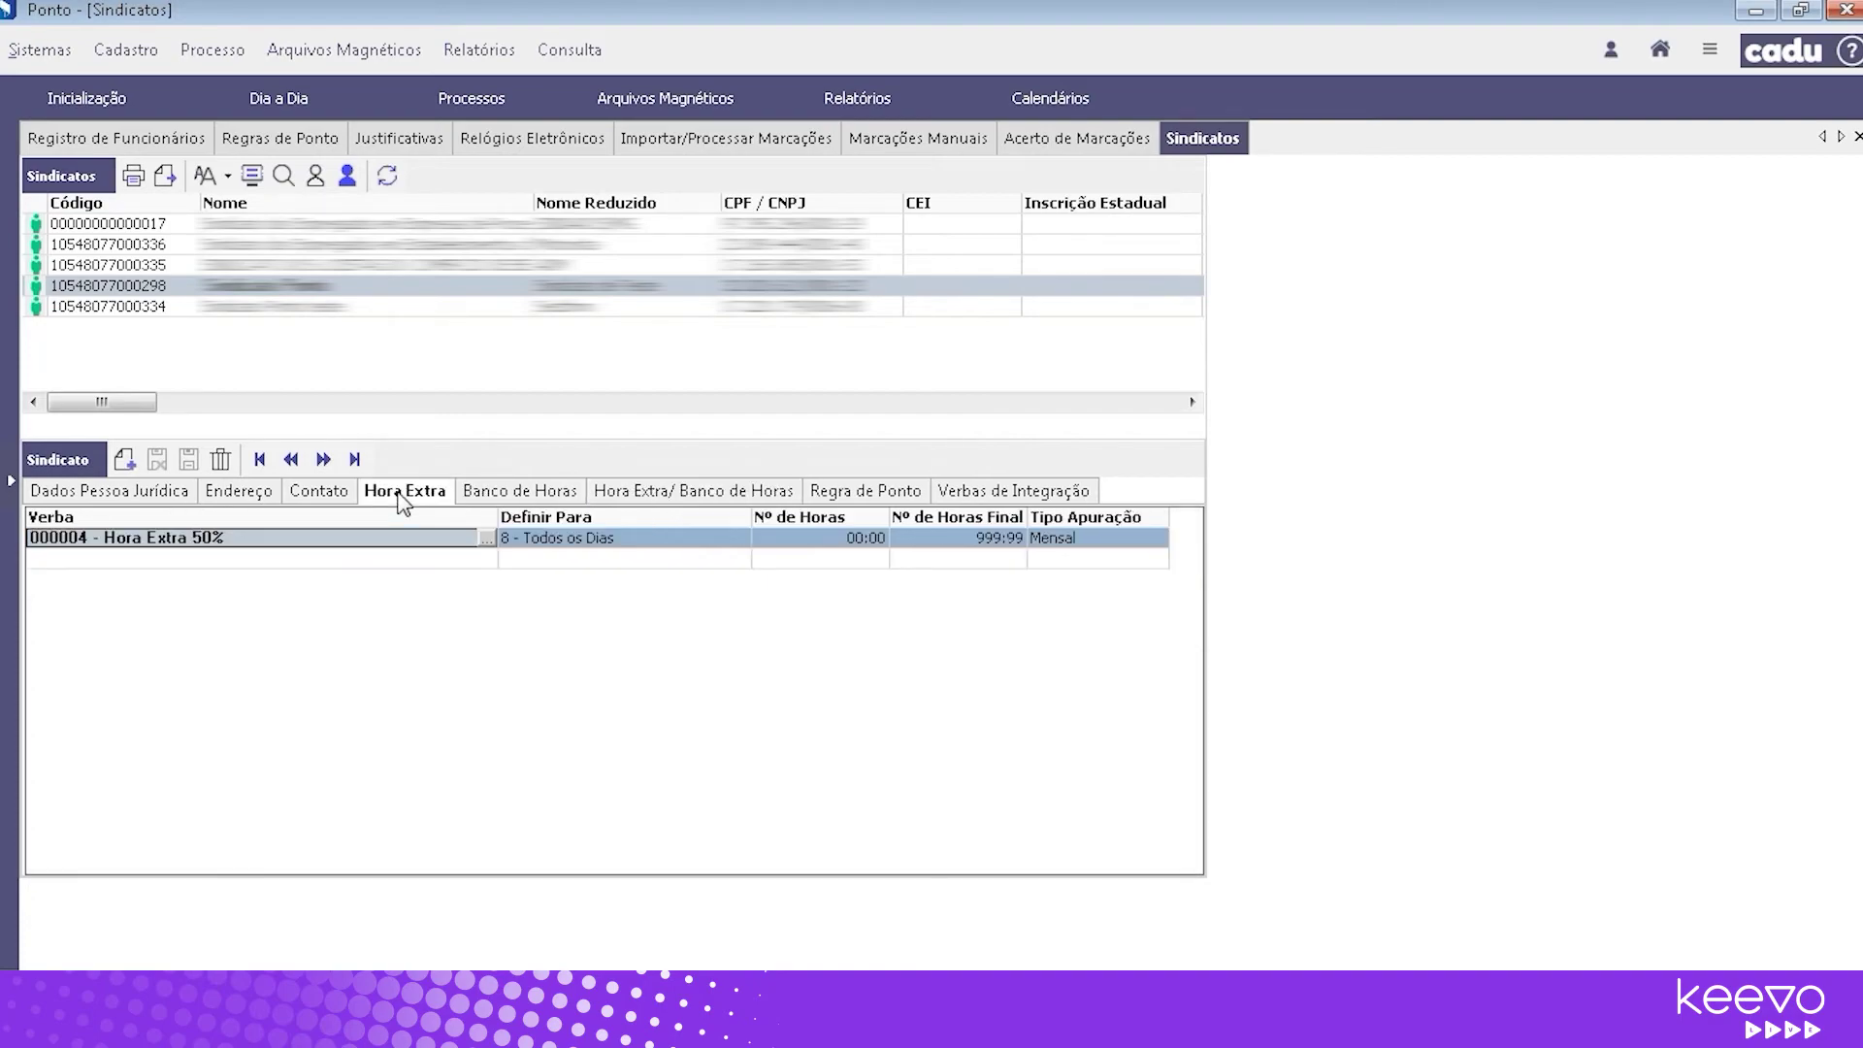
pyautogui.click(486, 498)
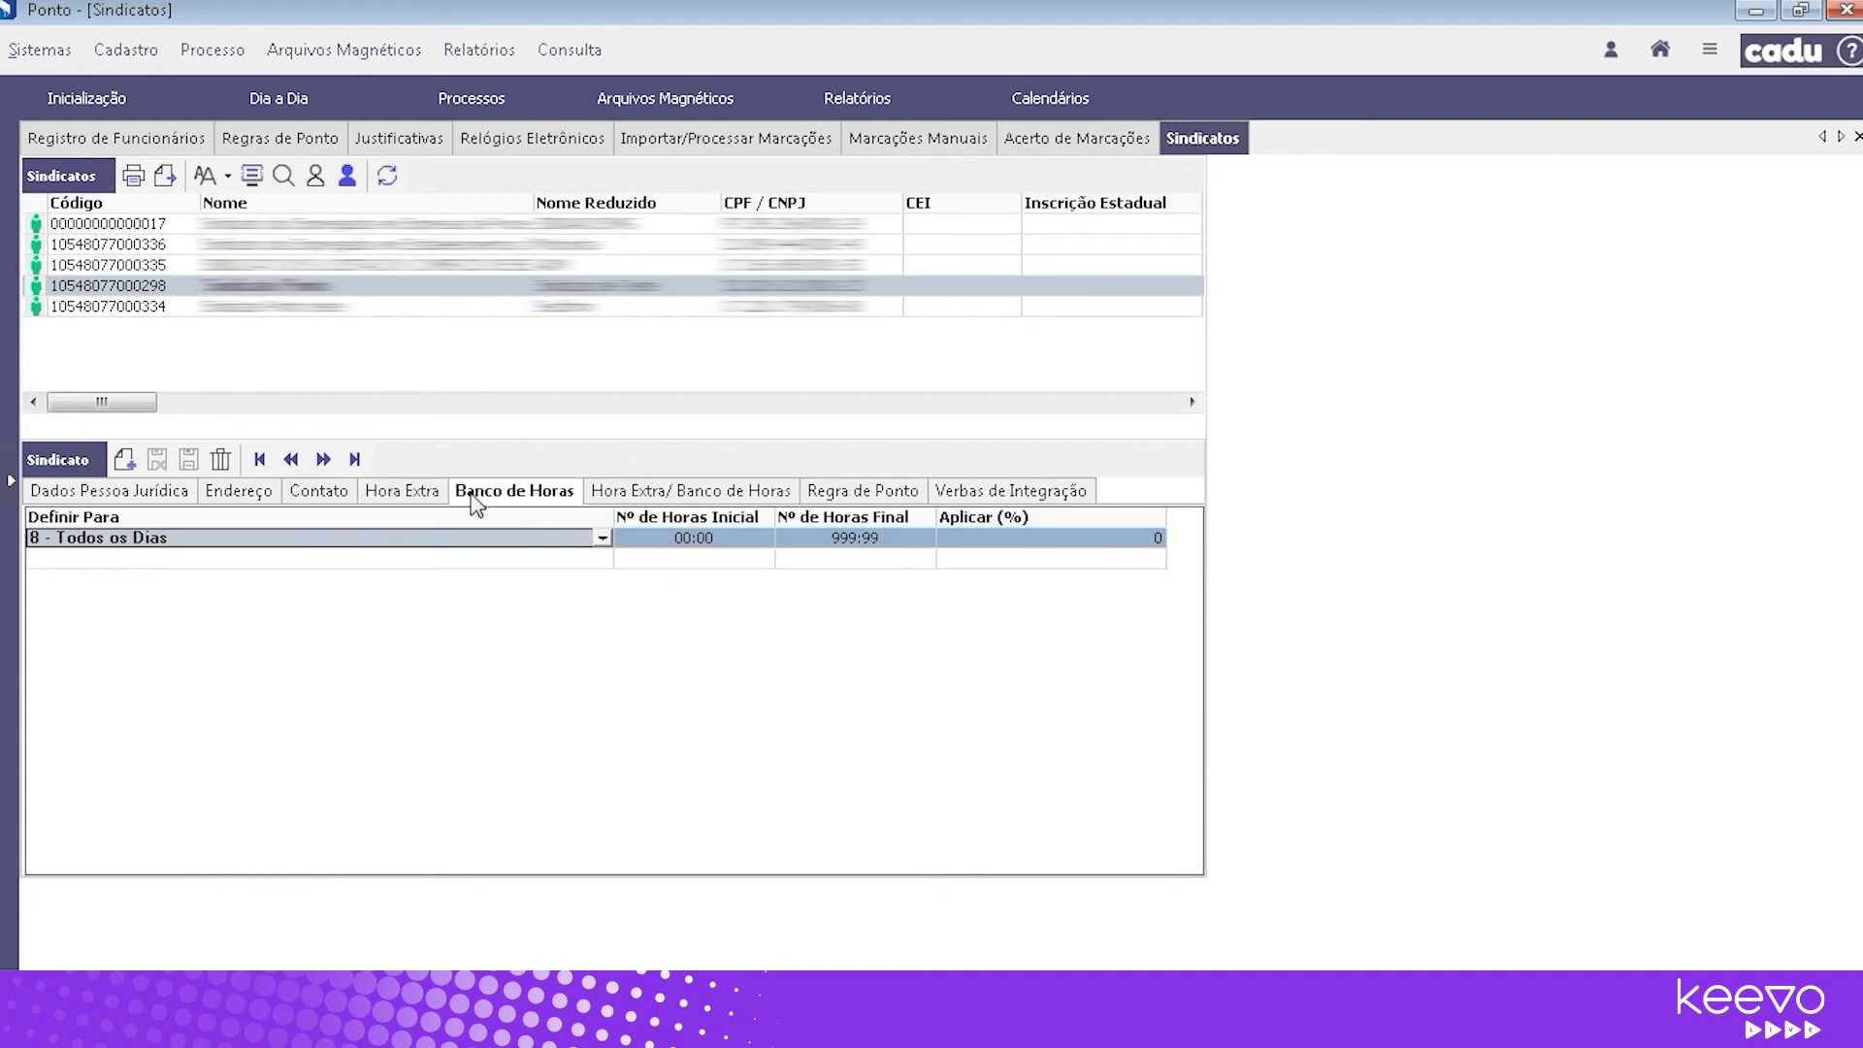
pyautogui.click(400, 503)
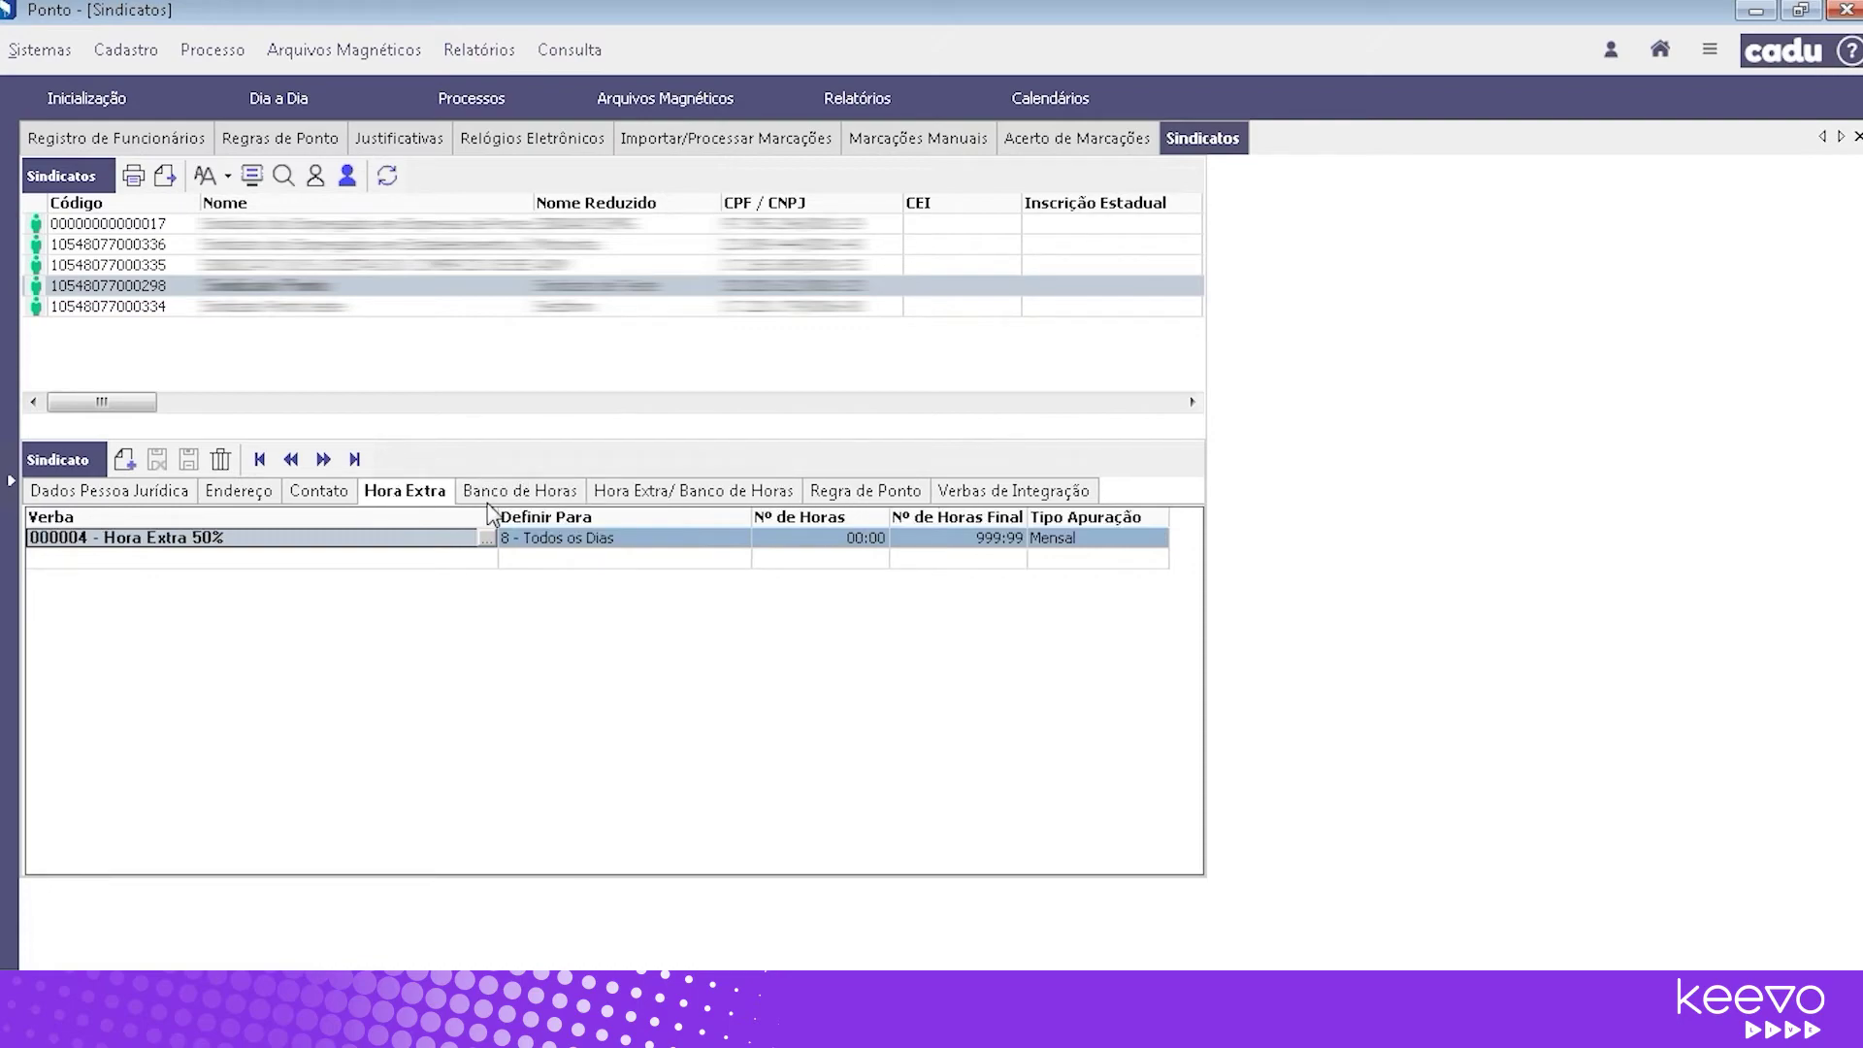
pyautogui.click(653, 495)
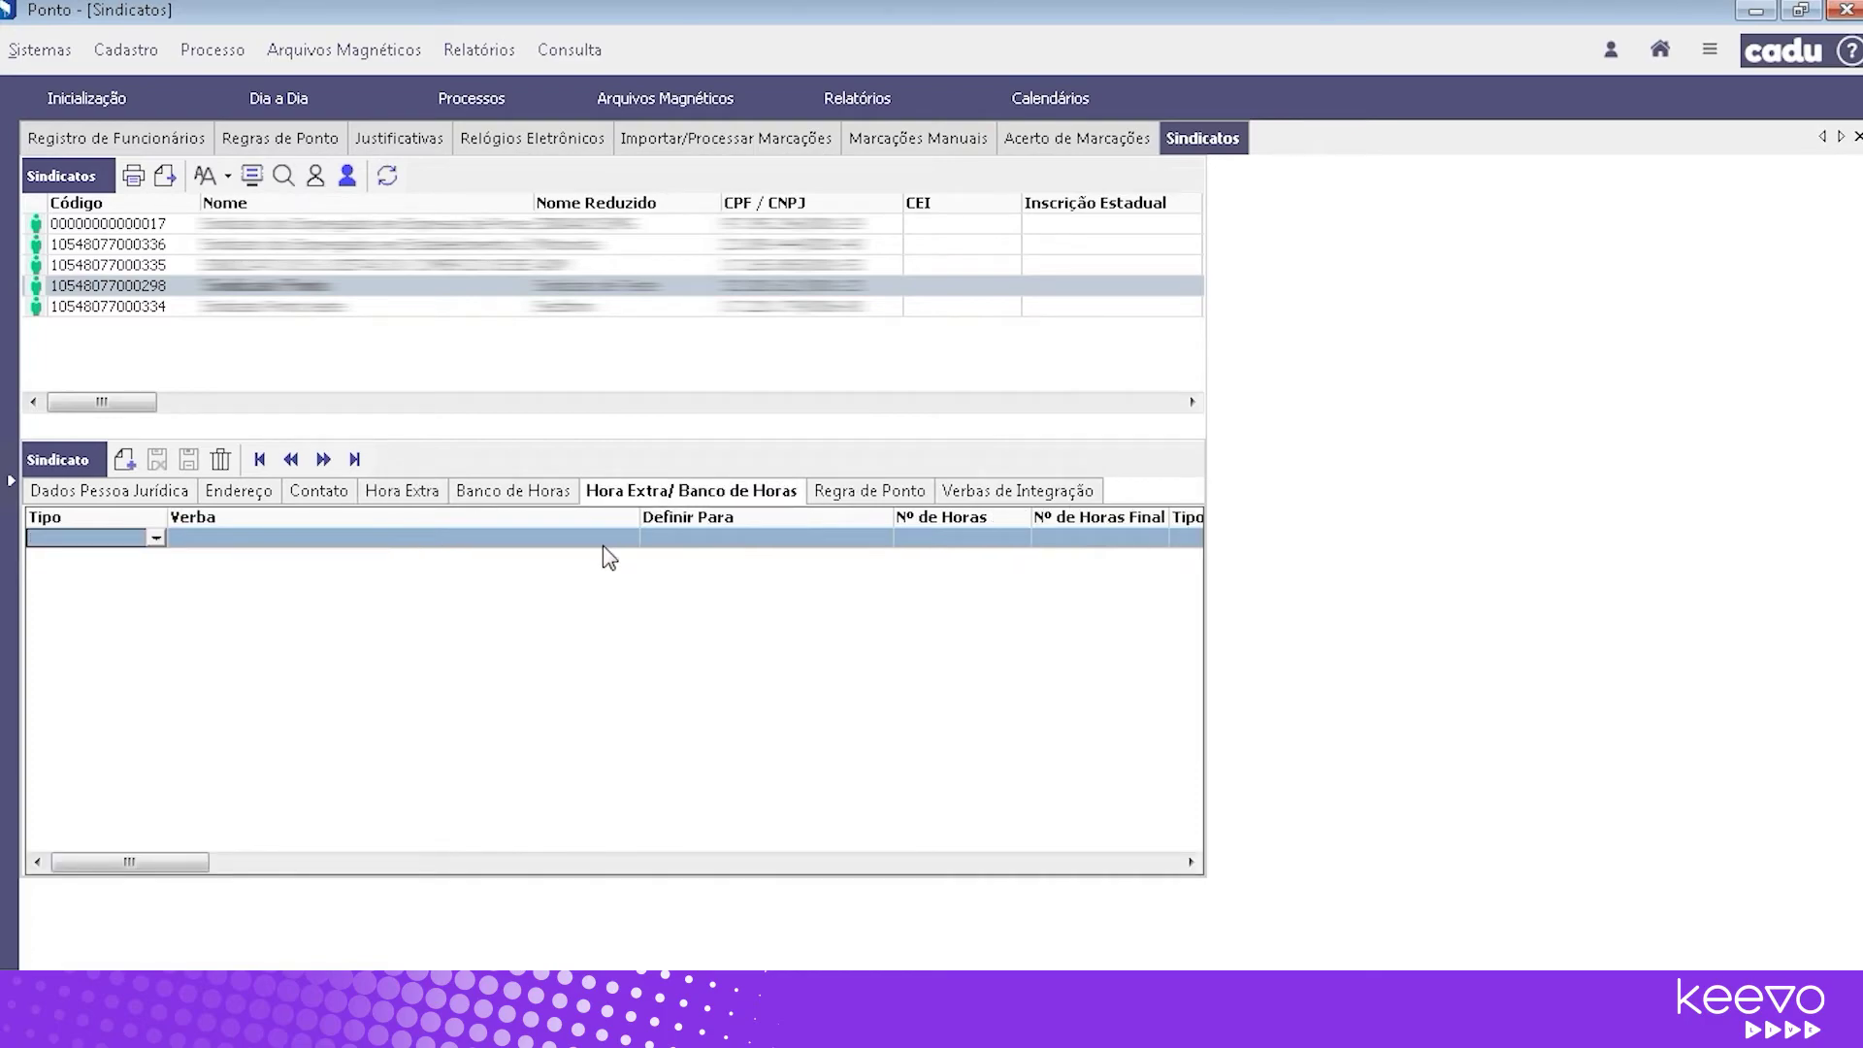
pyautogui.click(438, 495)
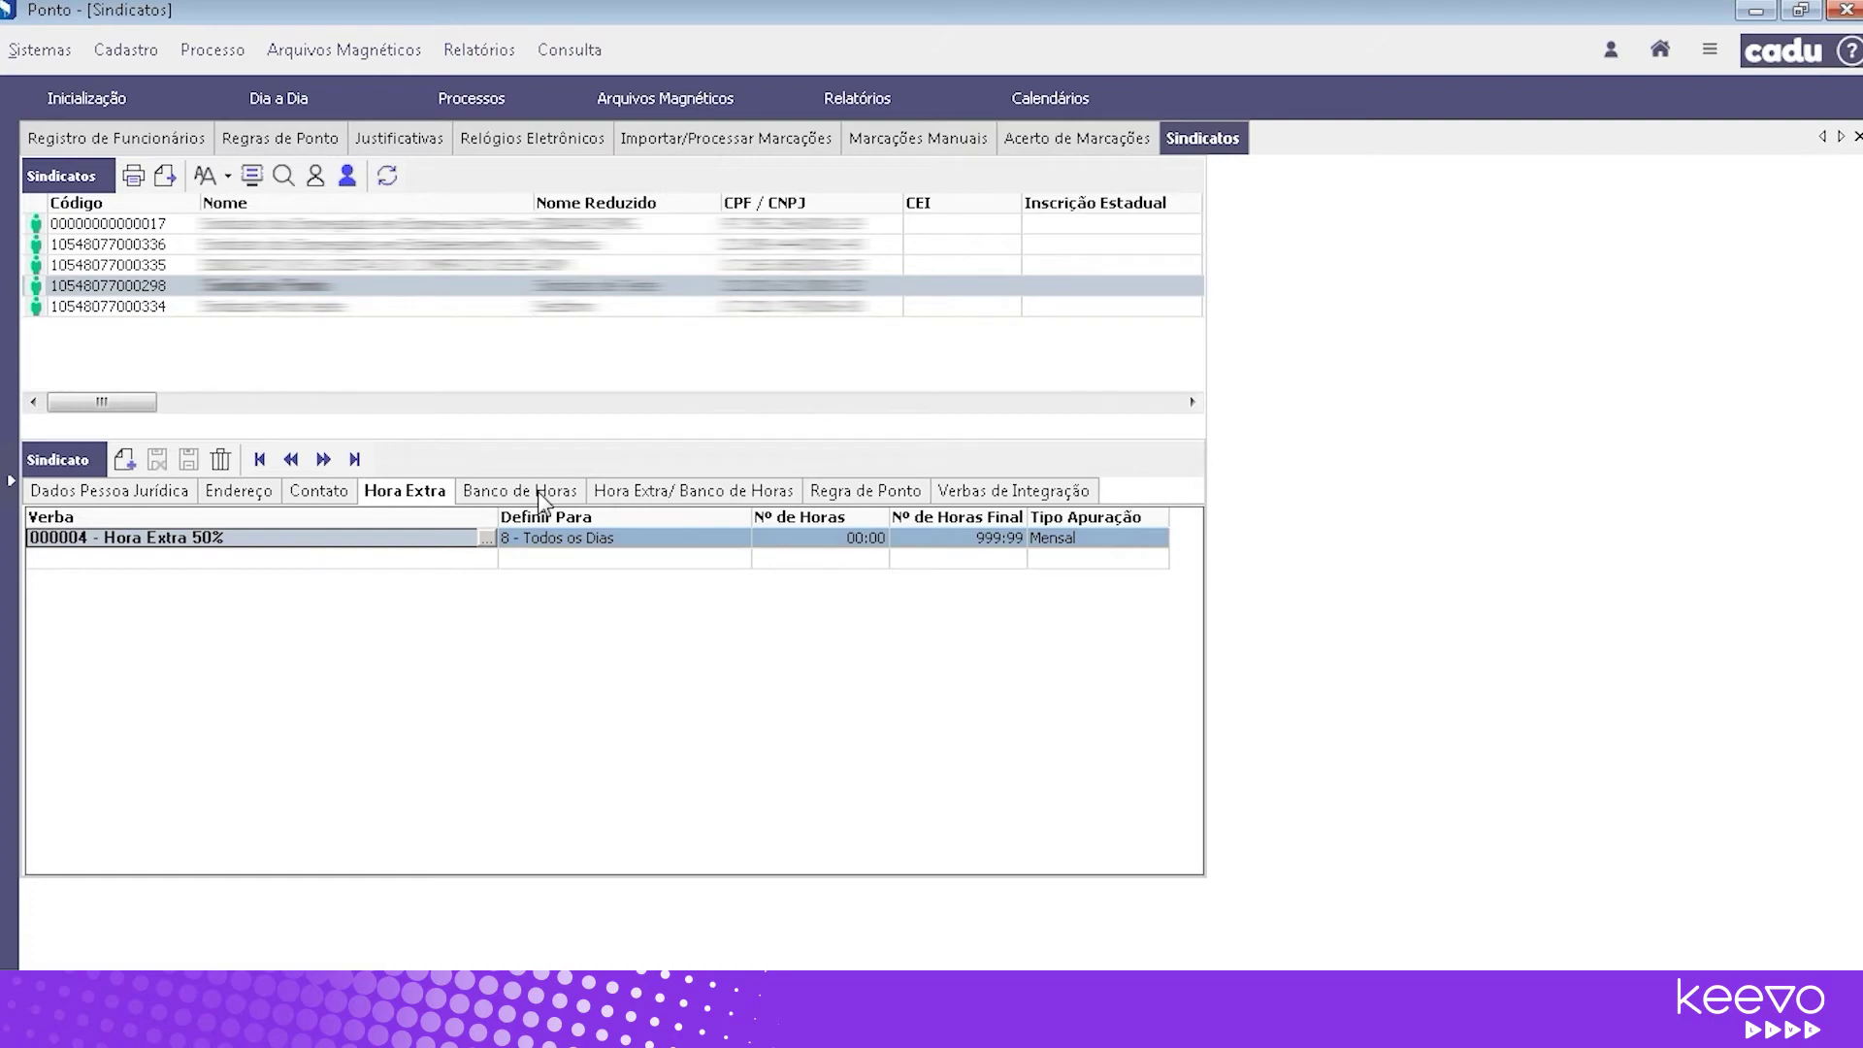
pyautogui.click(615, 495)
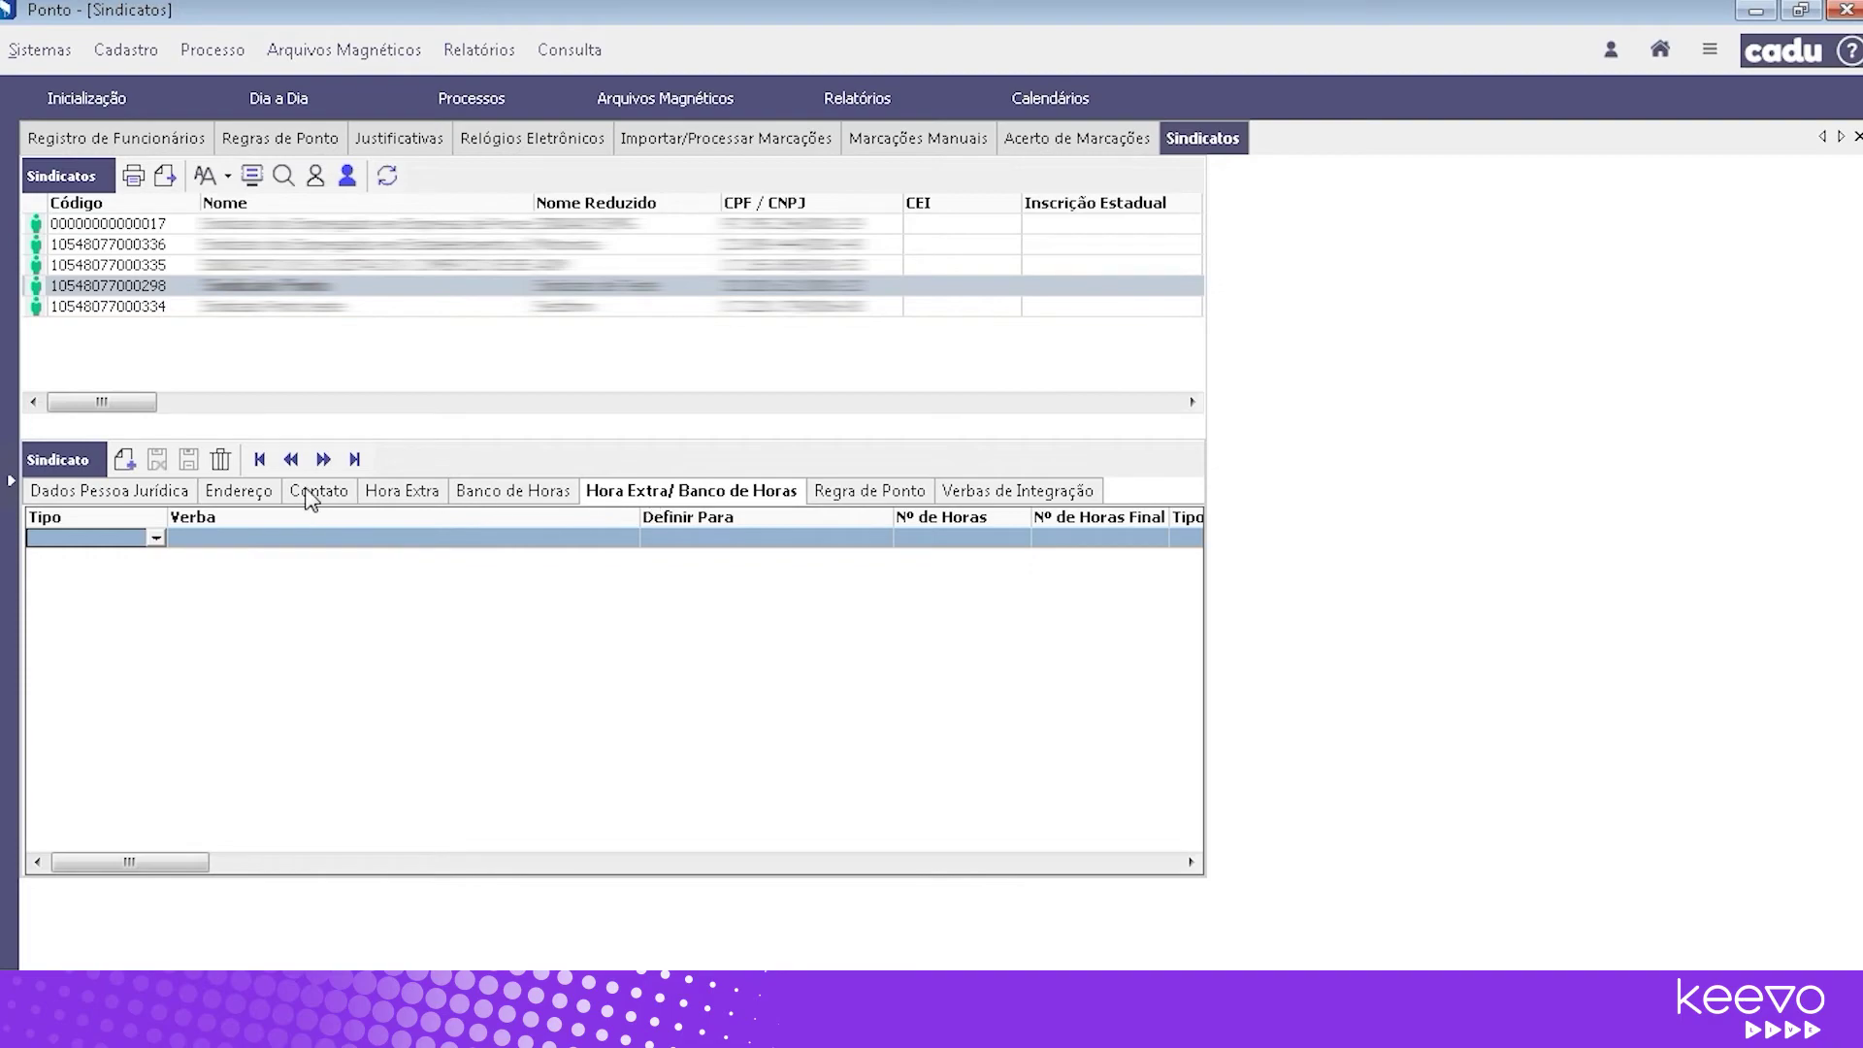
pyautogui.click(372, 495)
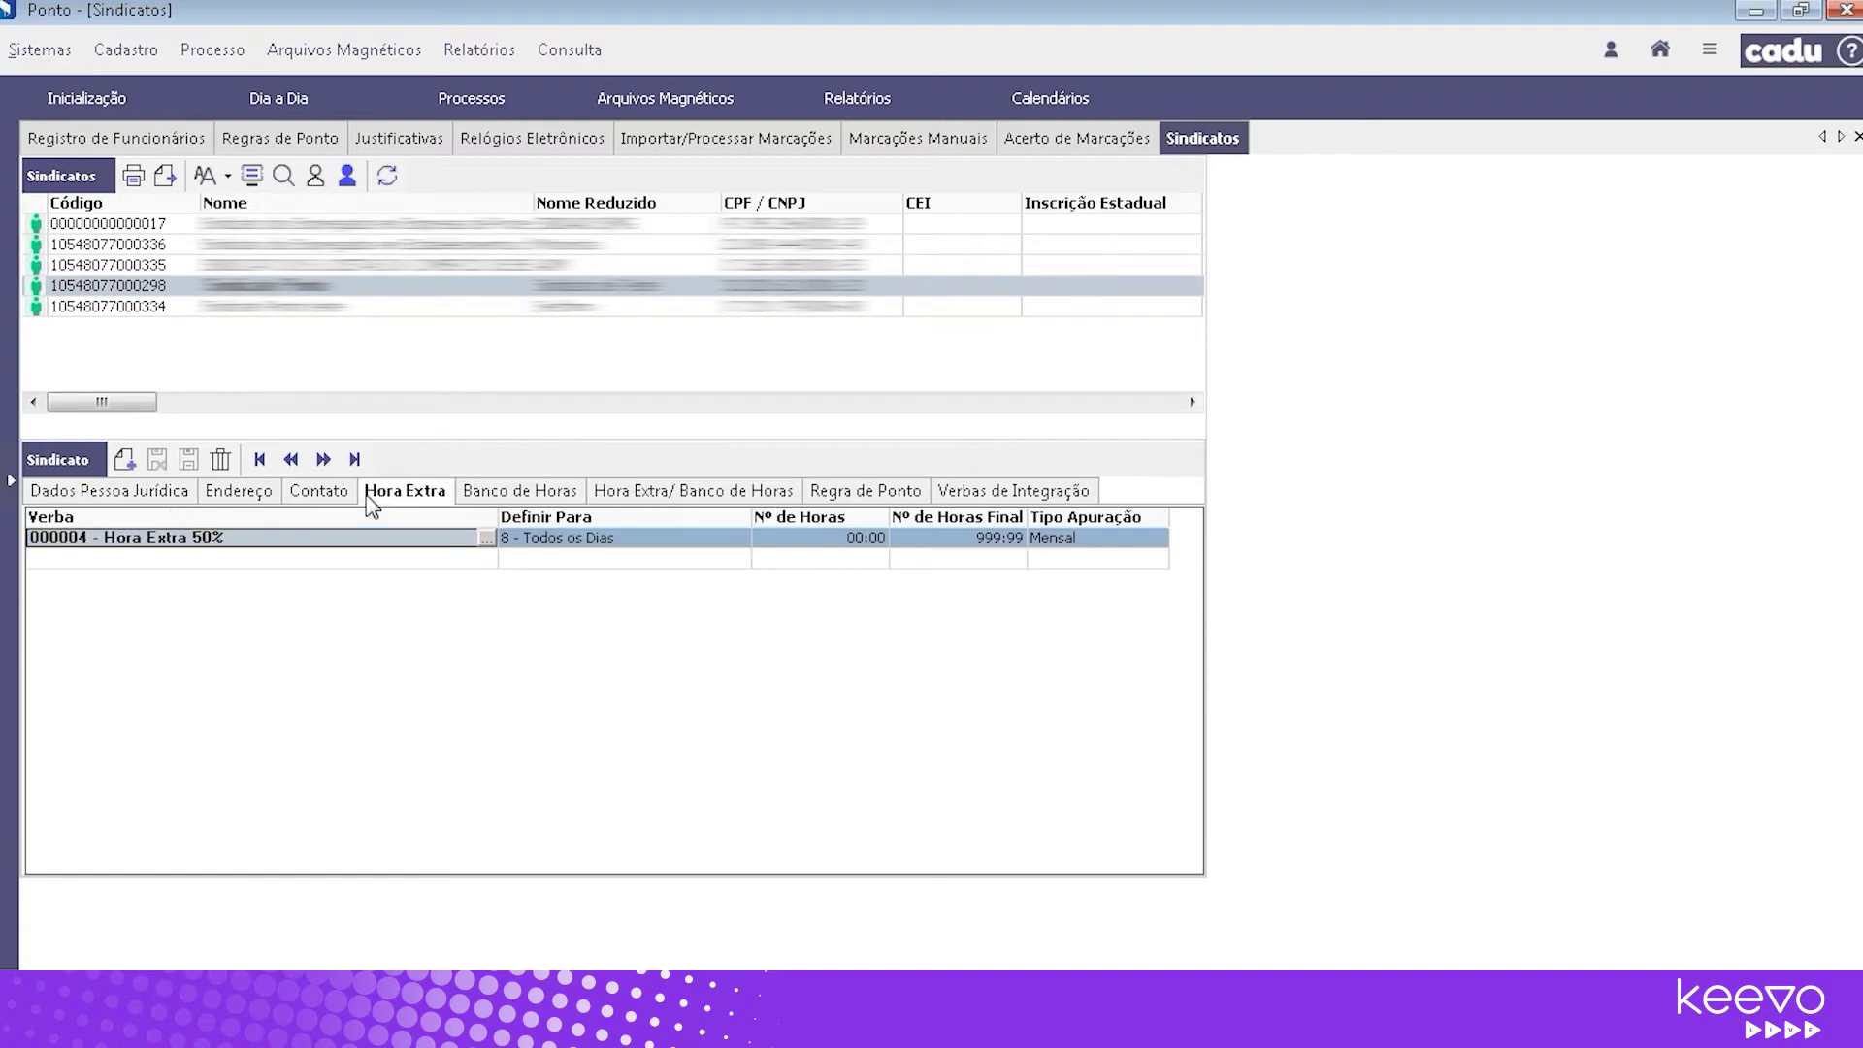
pyautogui.click(497, 505)
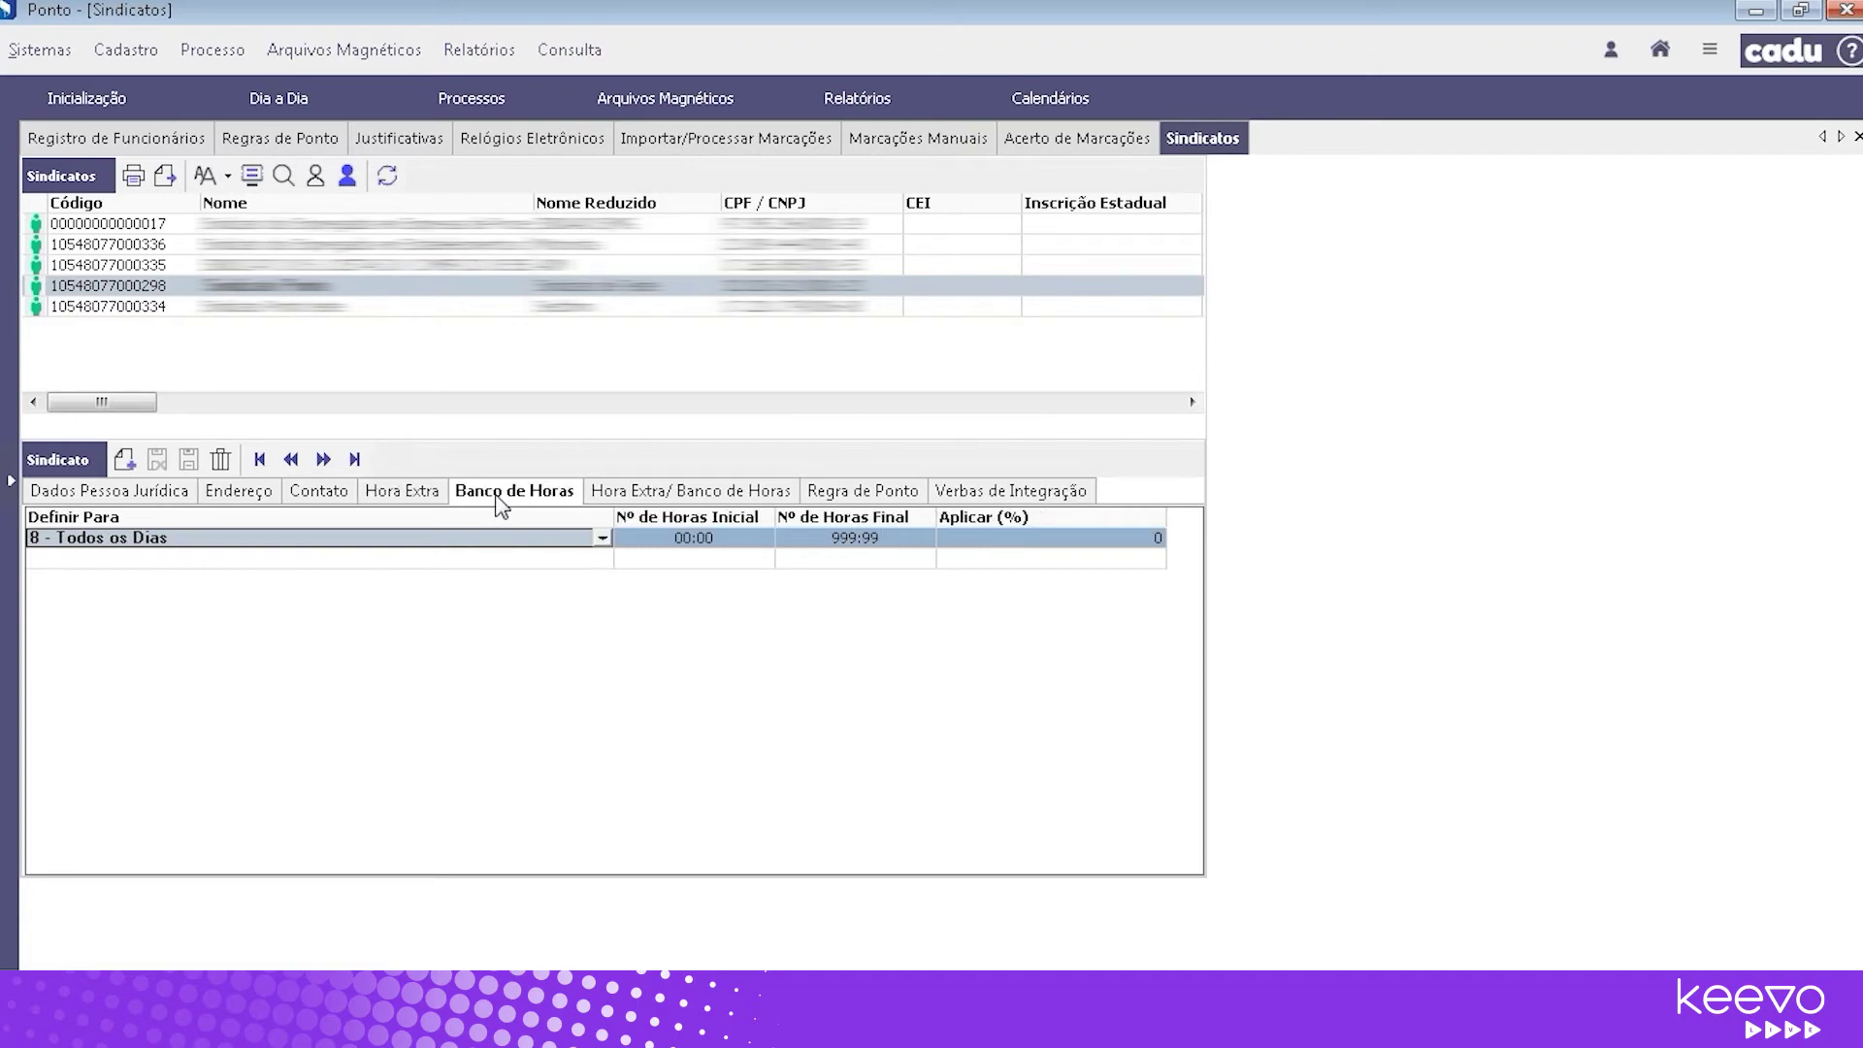
# Add a 1 - Hora Extra row with verba 000004 - Hora Extra 50% to the union's combined Hora Extra/Banco de Horas rules
pyautogui.click(618, 495)
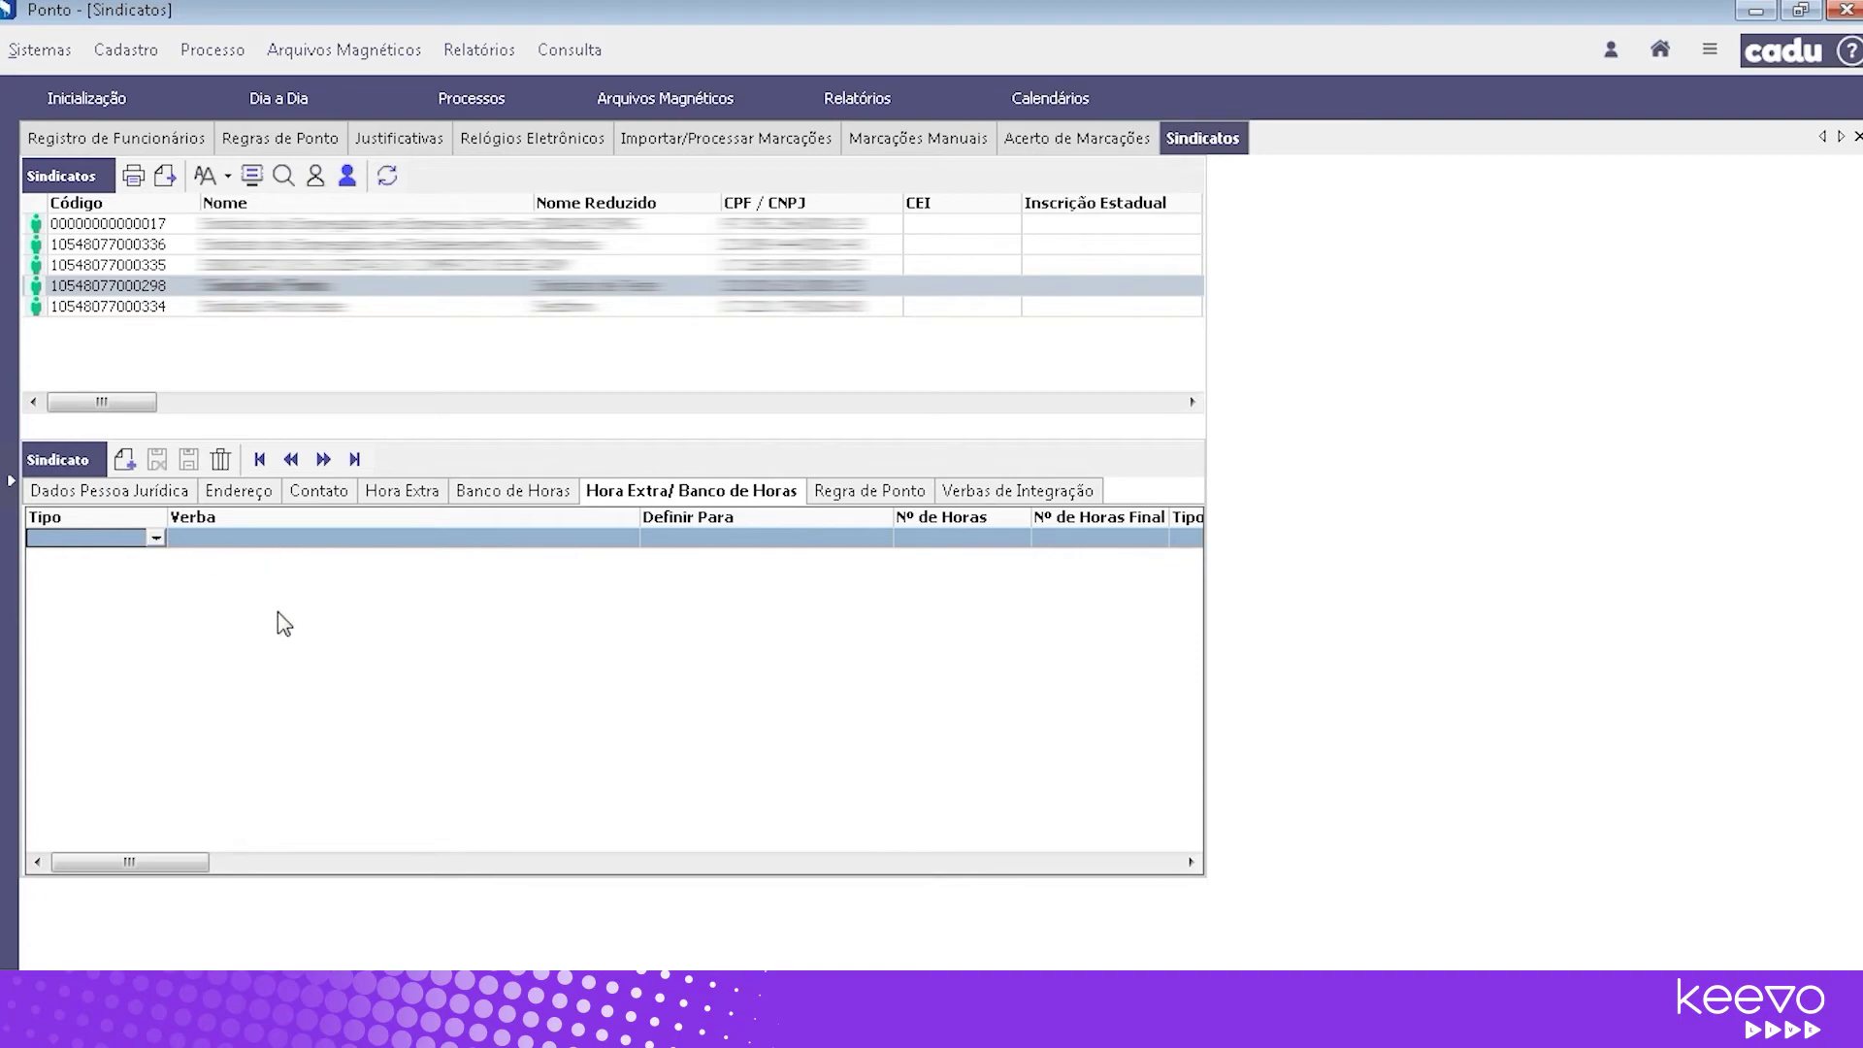
pyautogui.click(156, 540)
pyautogui.click(142, 565)
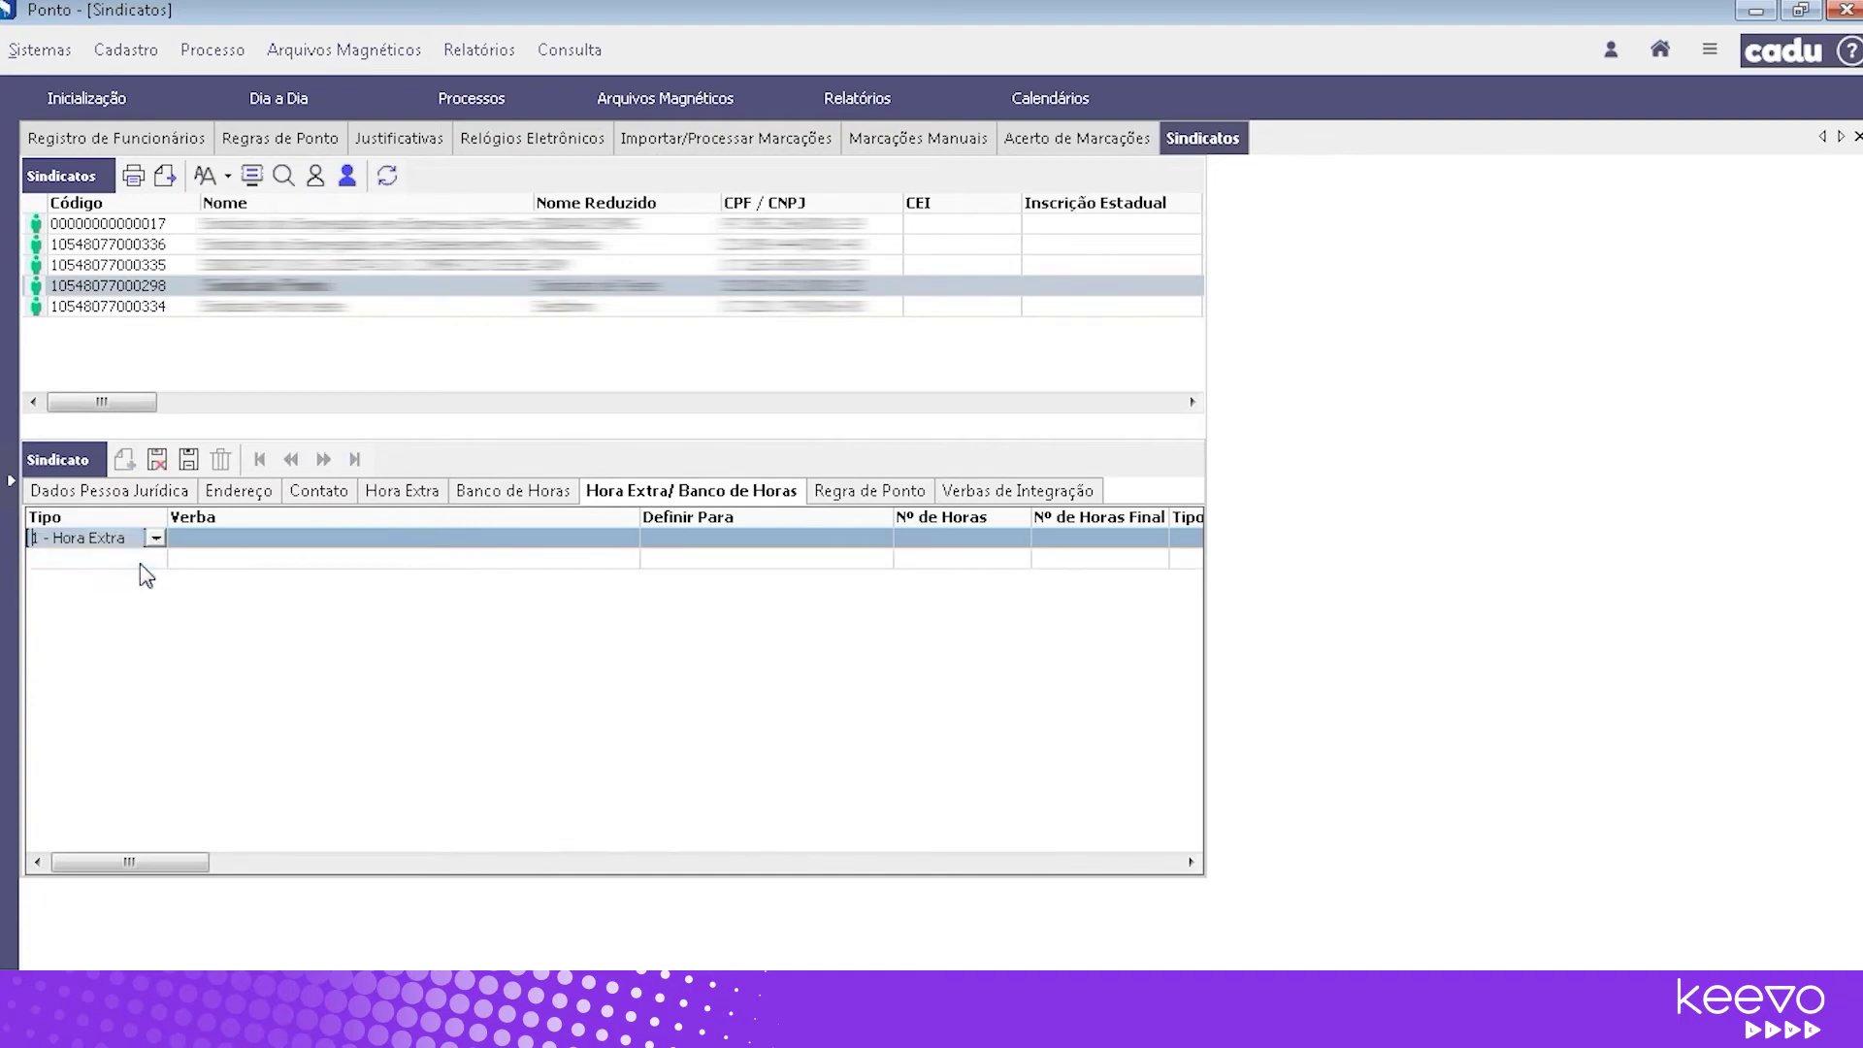
pyautogui.click(210, 546)
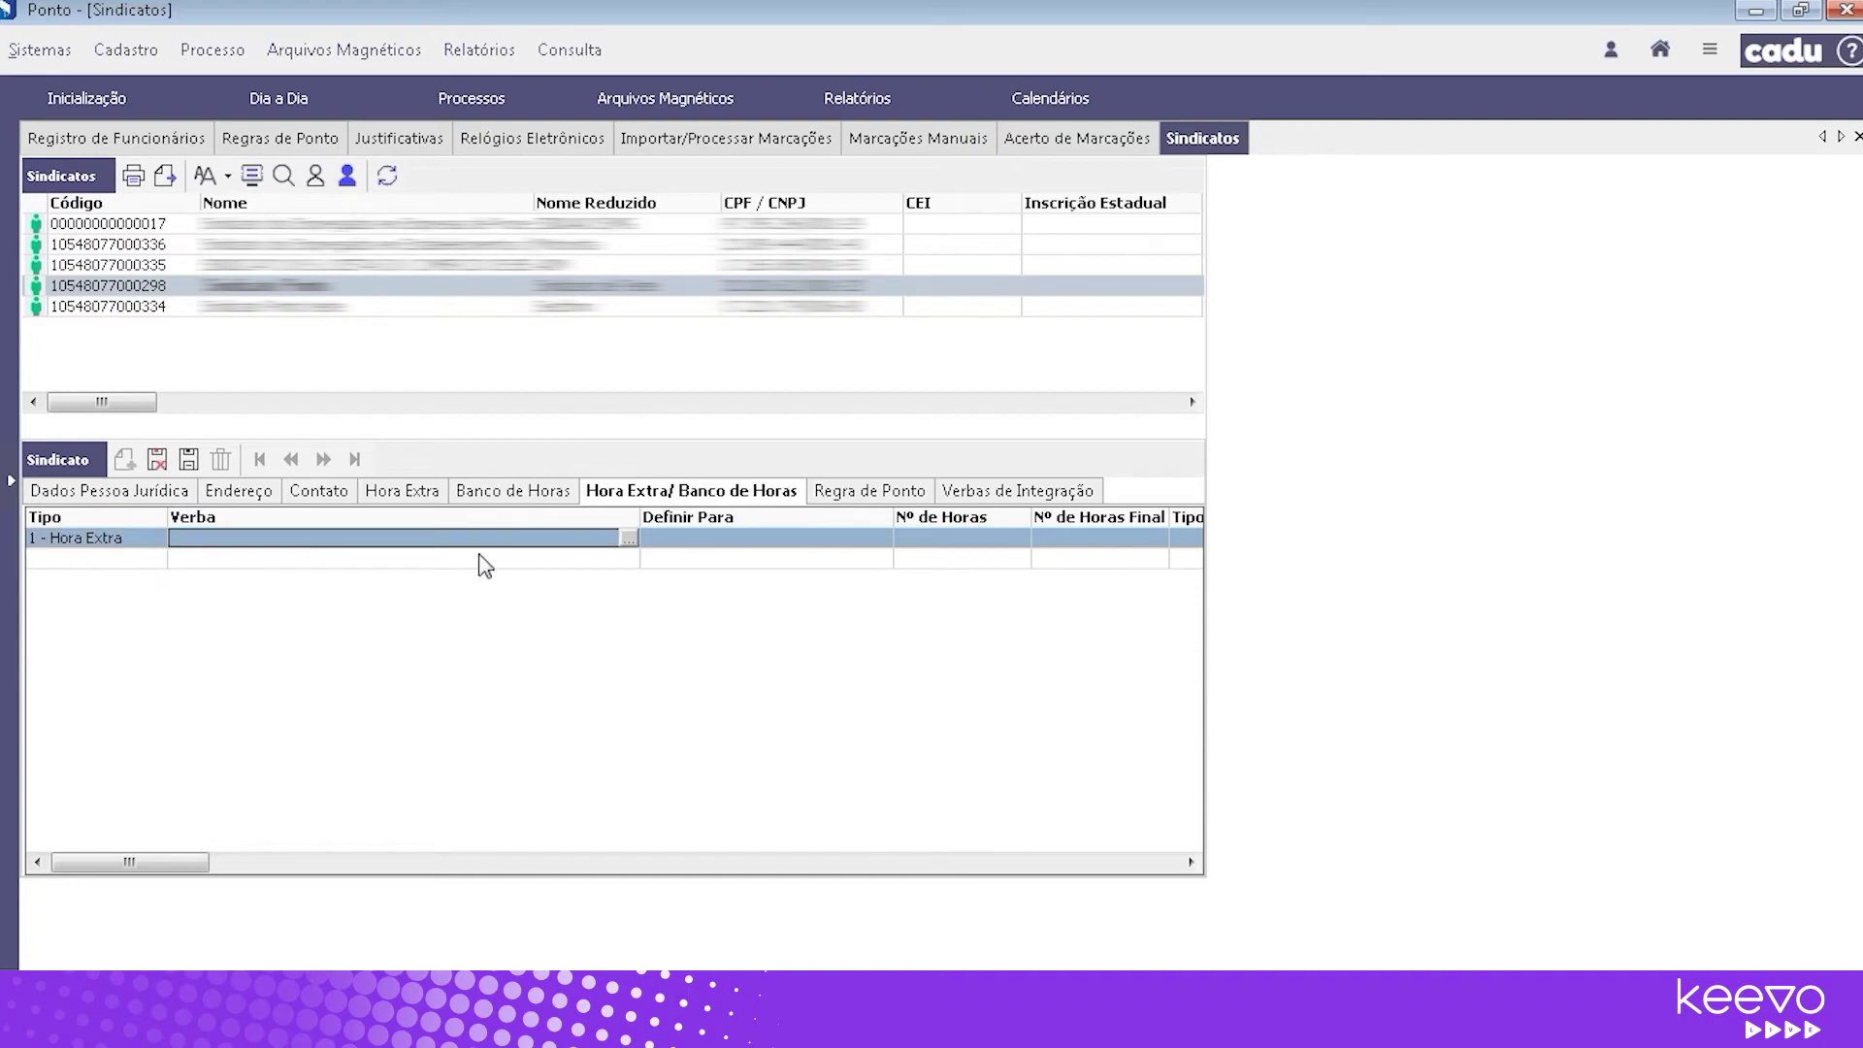
pyautogui.click(627, 537)
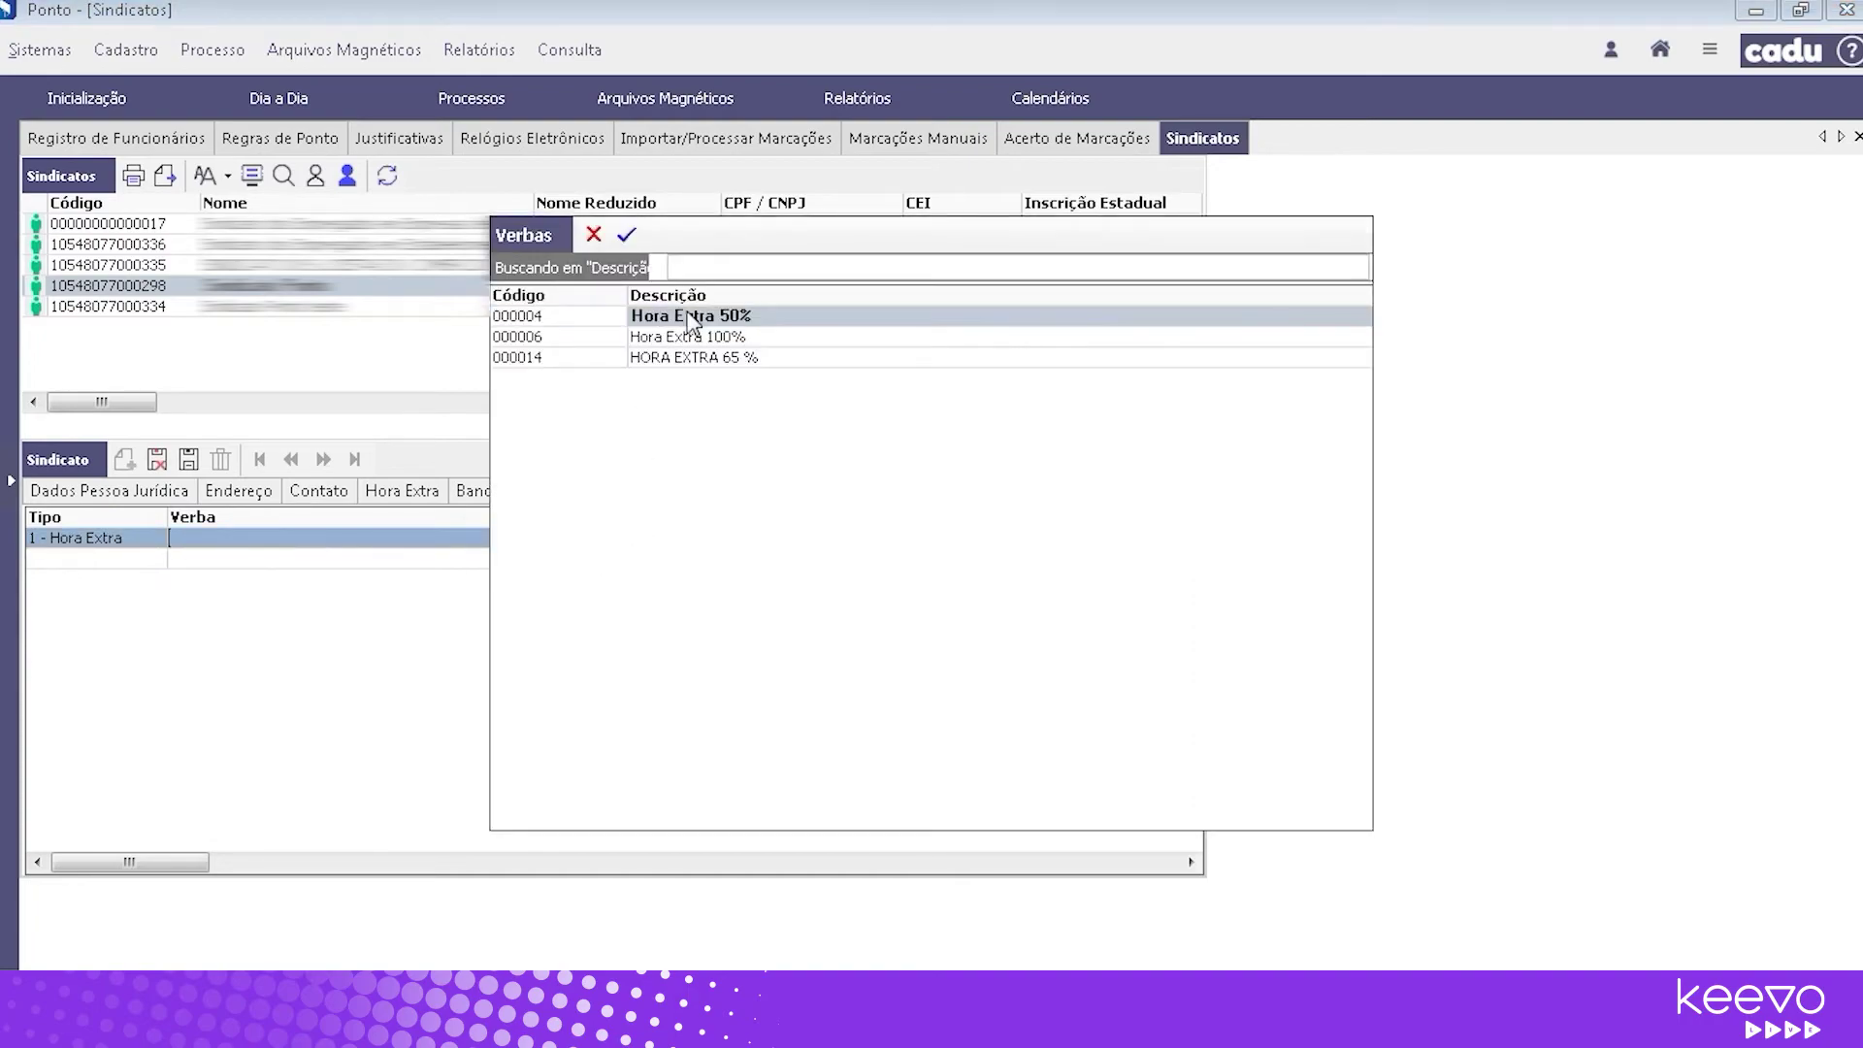
pyautogui.doubleClick(679, 314)
# Define the Hora Extra row for 8 - Todos os dias, with hours from 00:01 to 999:99
pyautogui.click(740, 543)
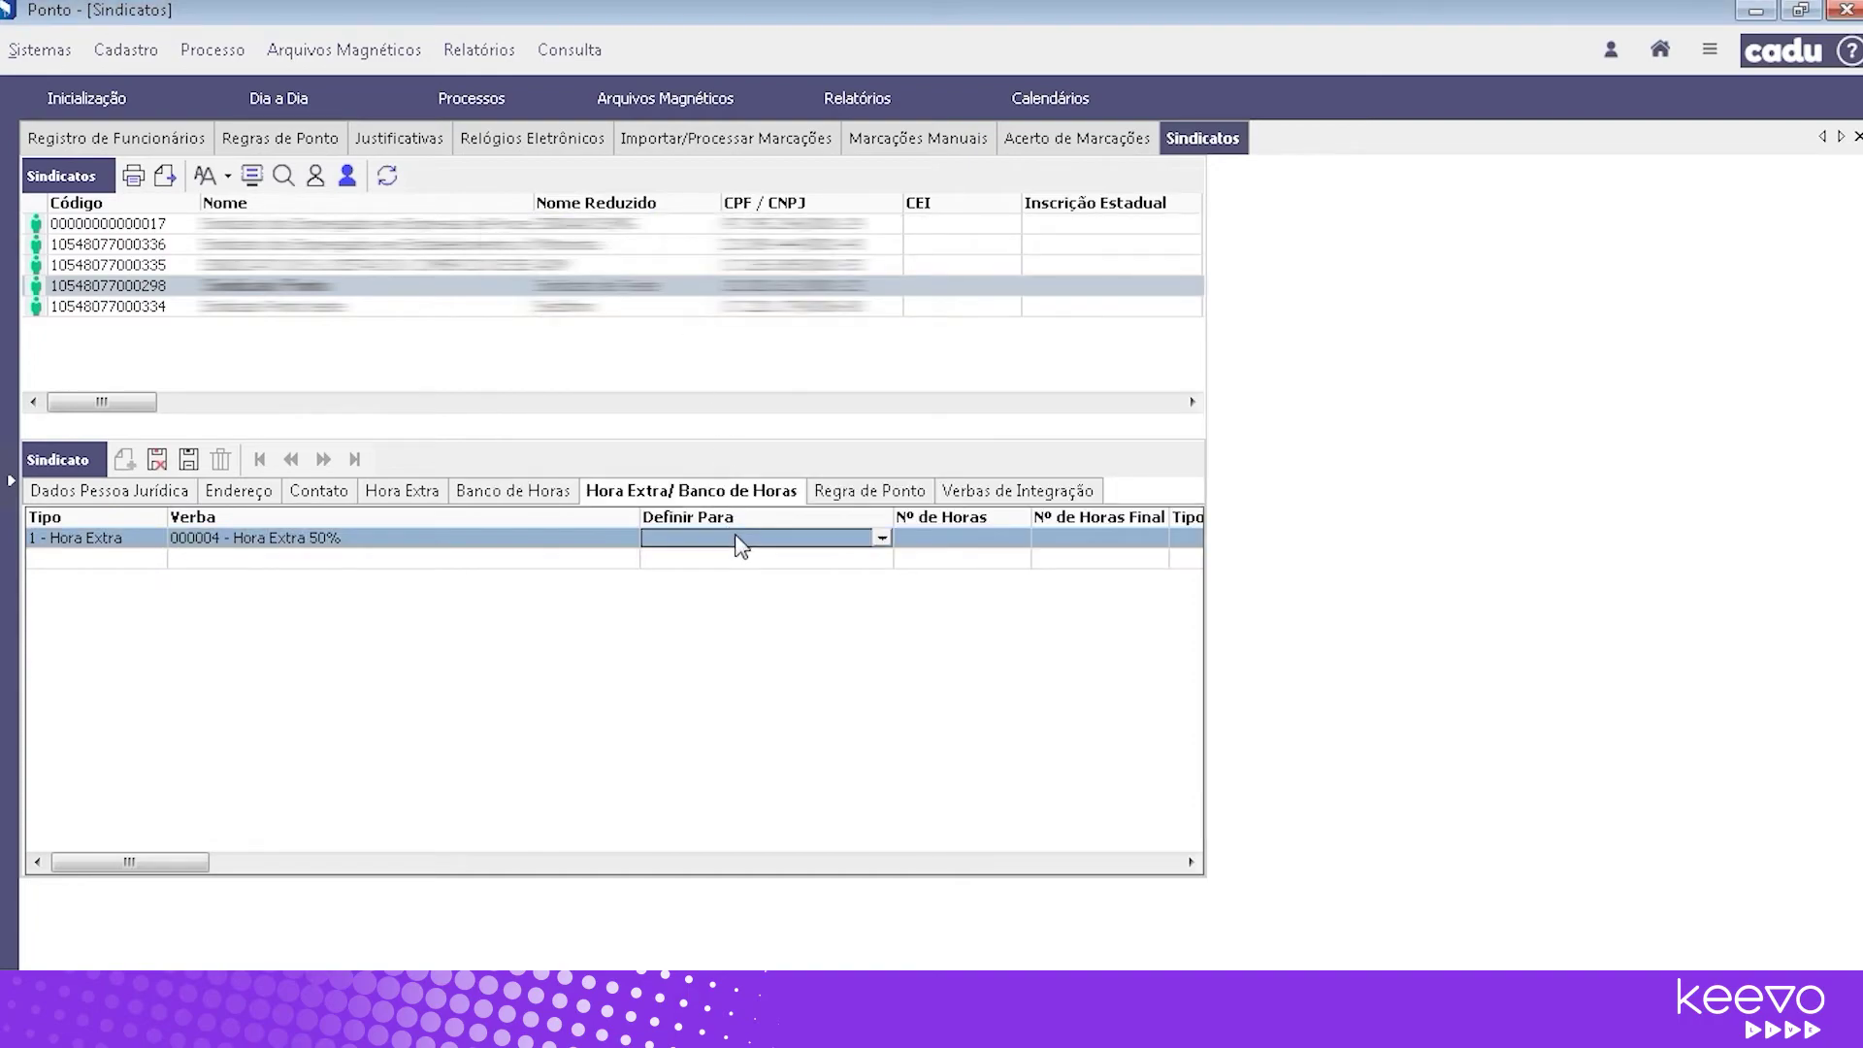
pyautogui.click(881, 538)
pyautogui.click(753, 683)
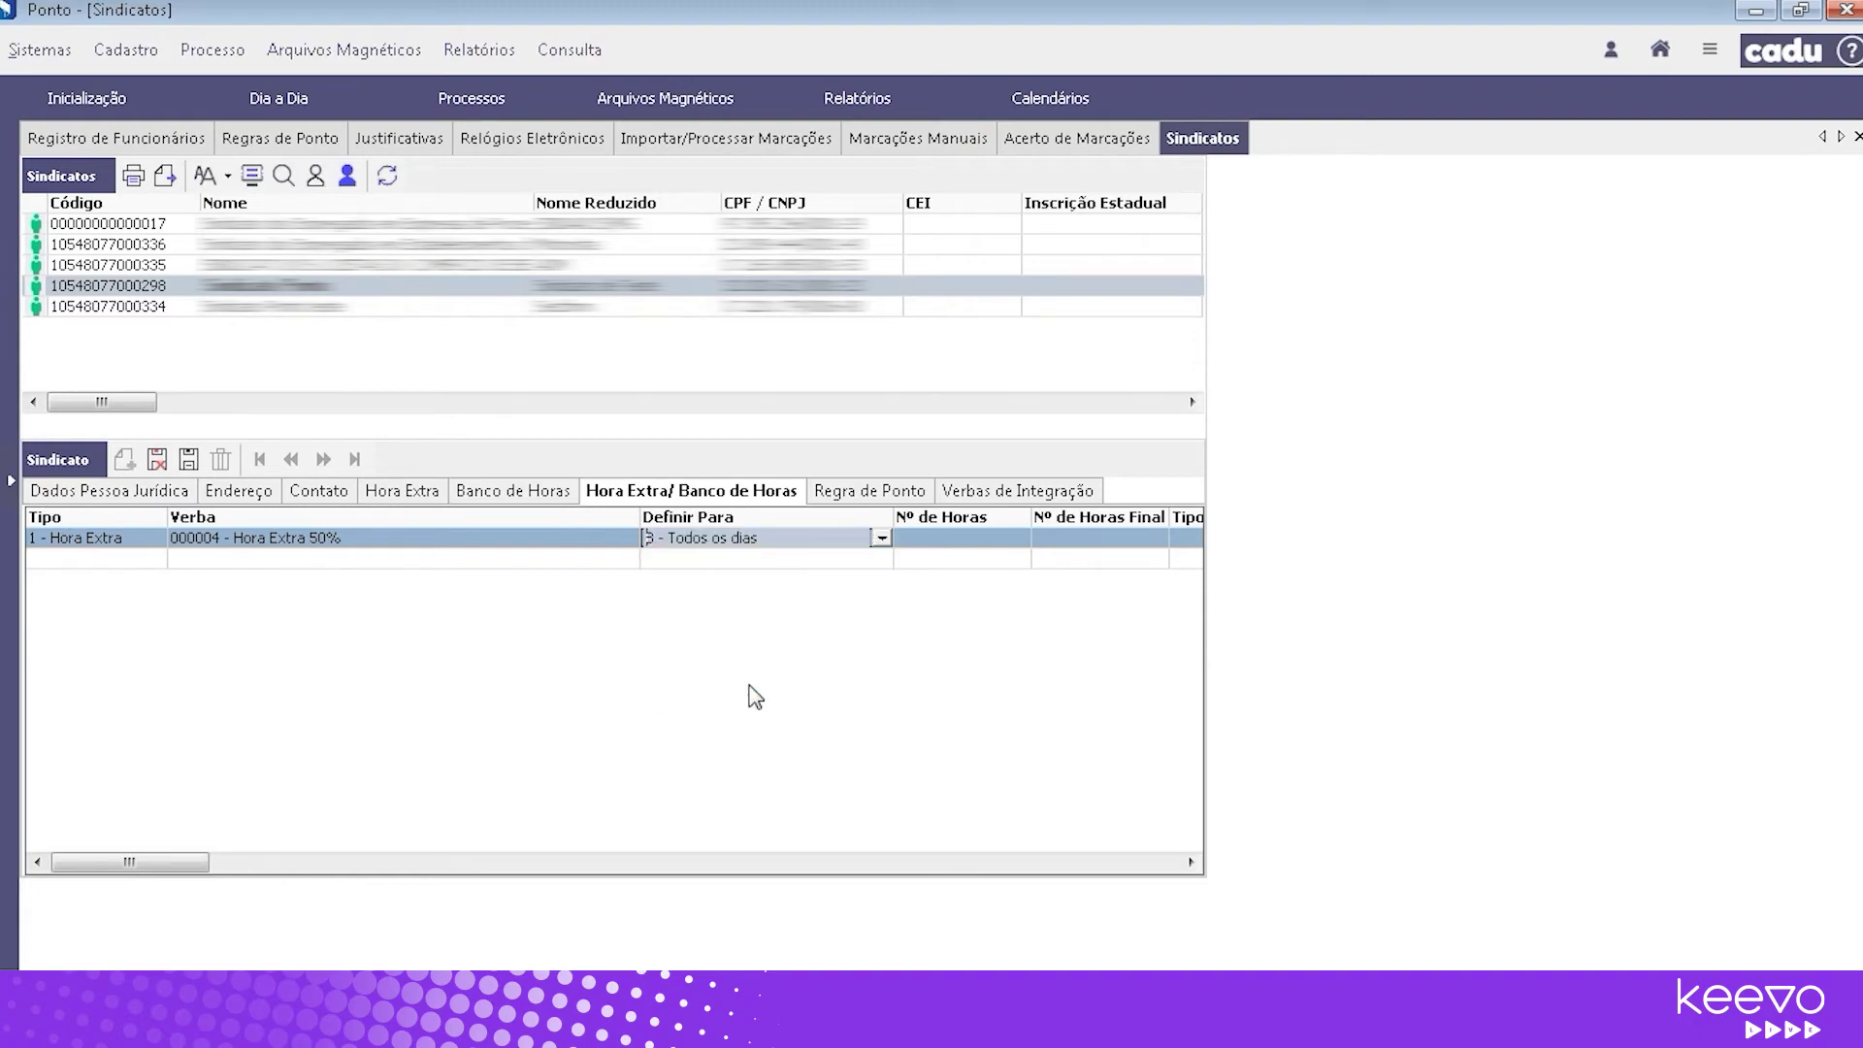
pyautogui.click(980, 544)
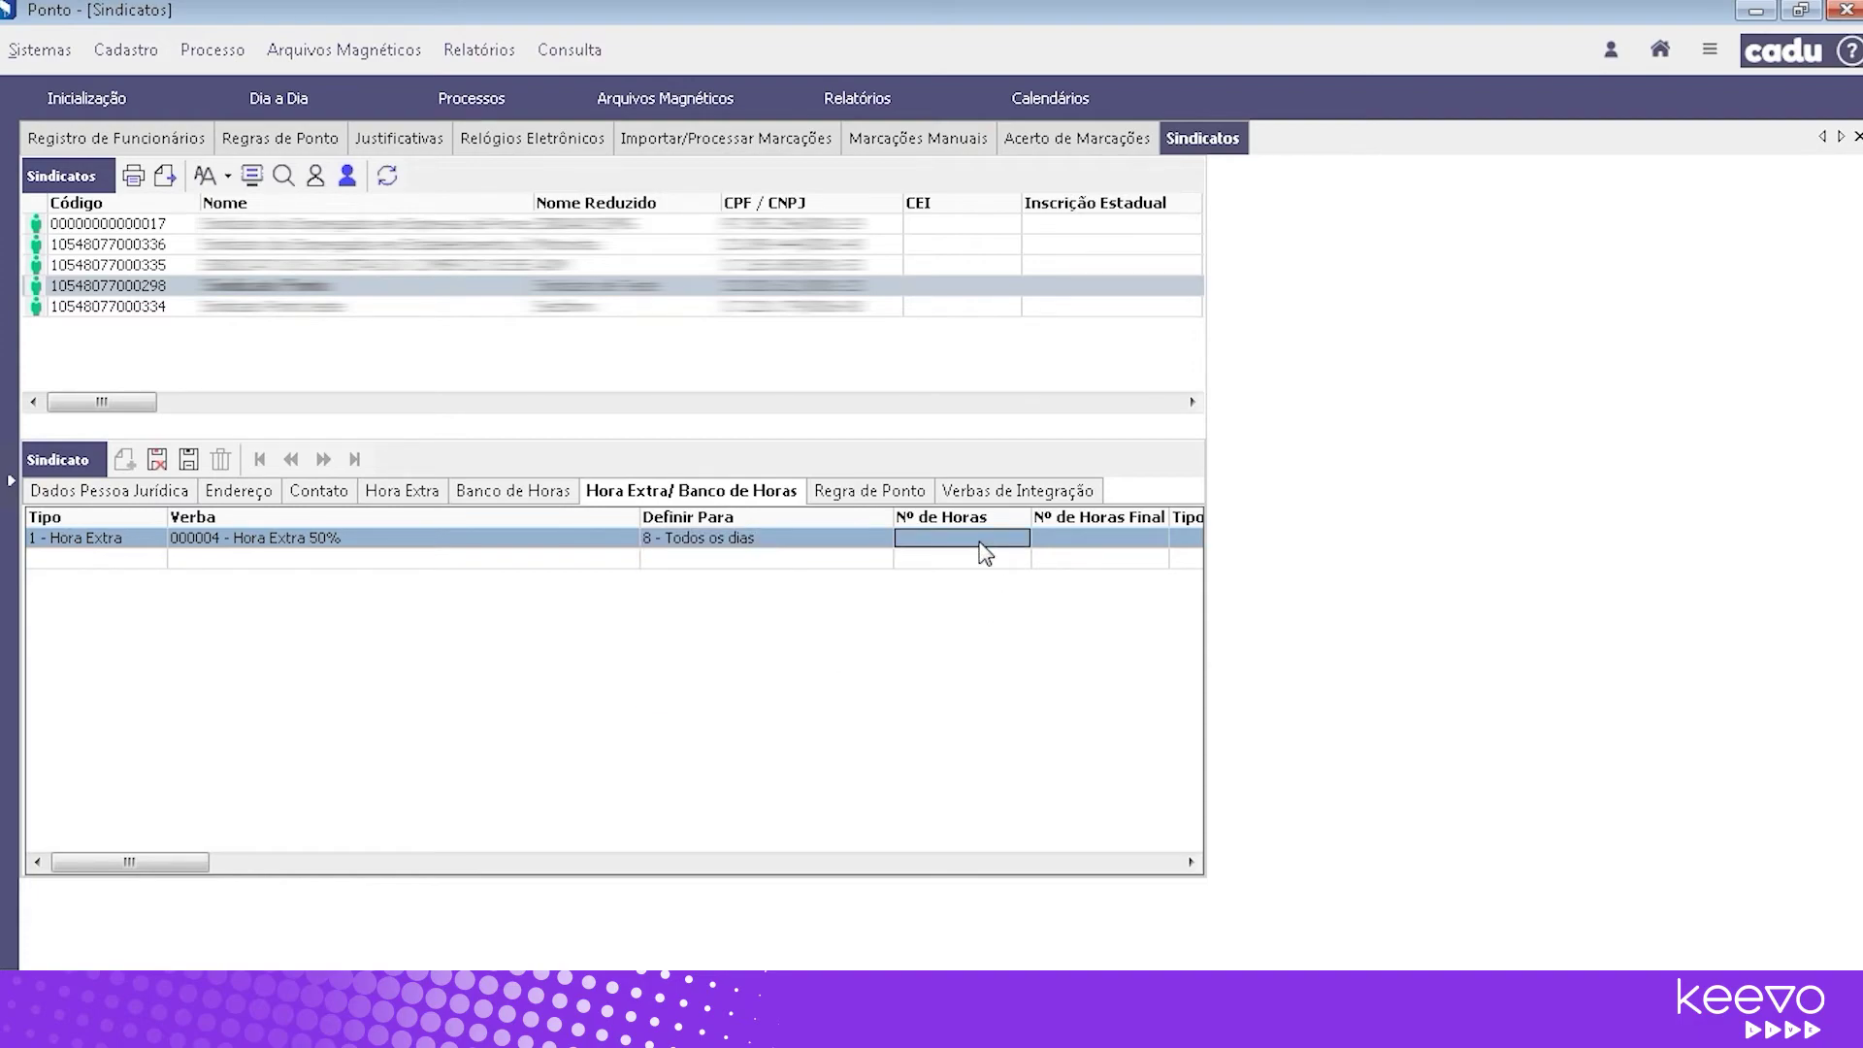
pyautogui.write('00:01')
pyautogui.click(1096, 553)
pyautogui.write('999999')
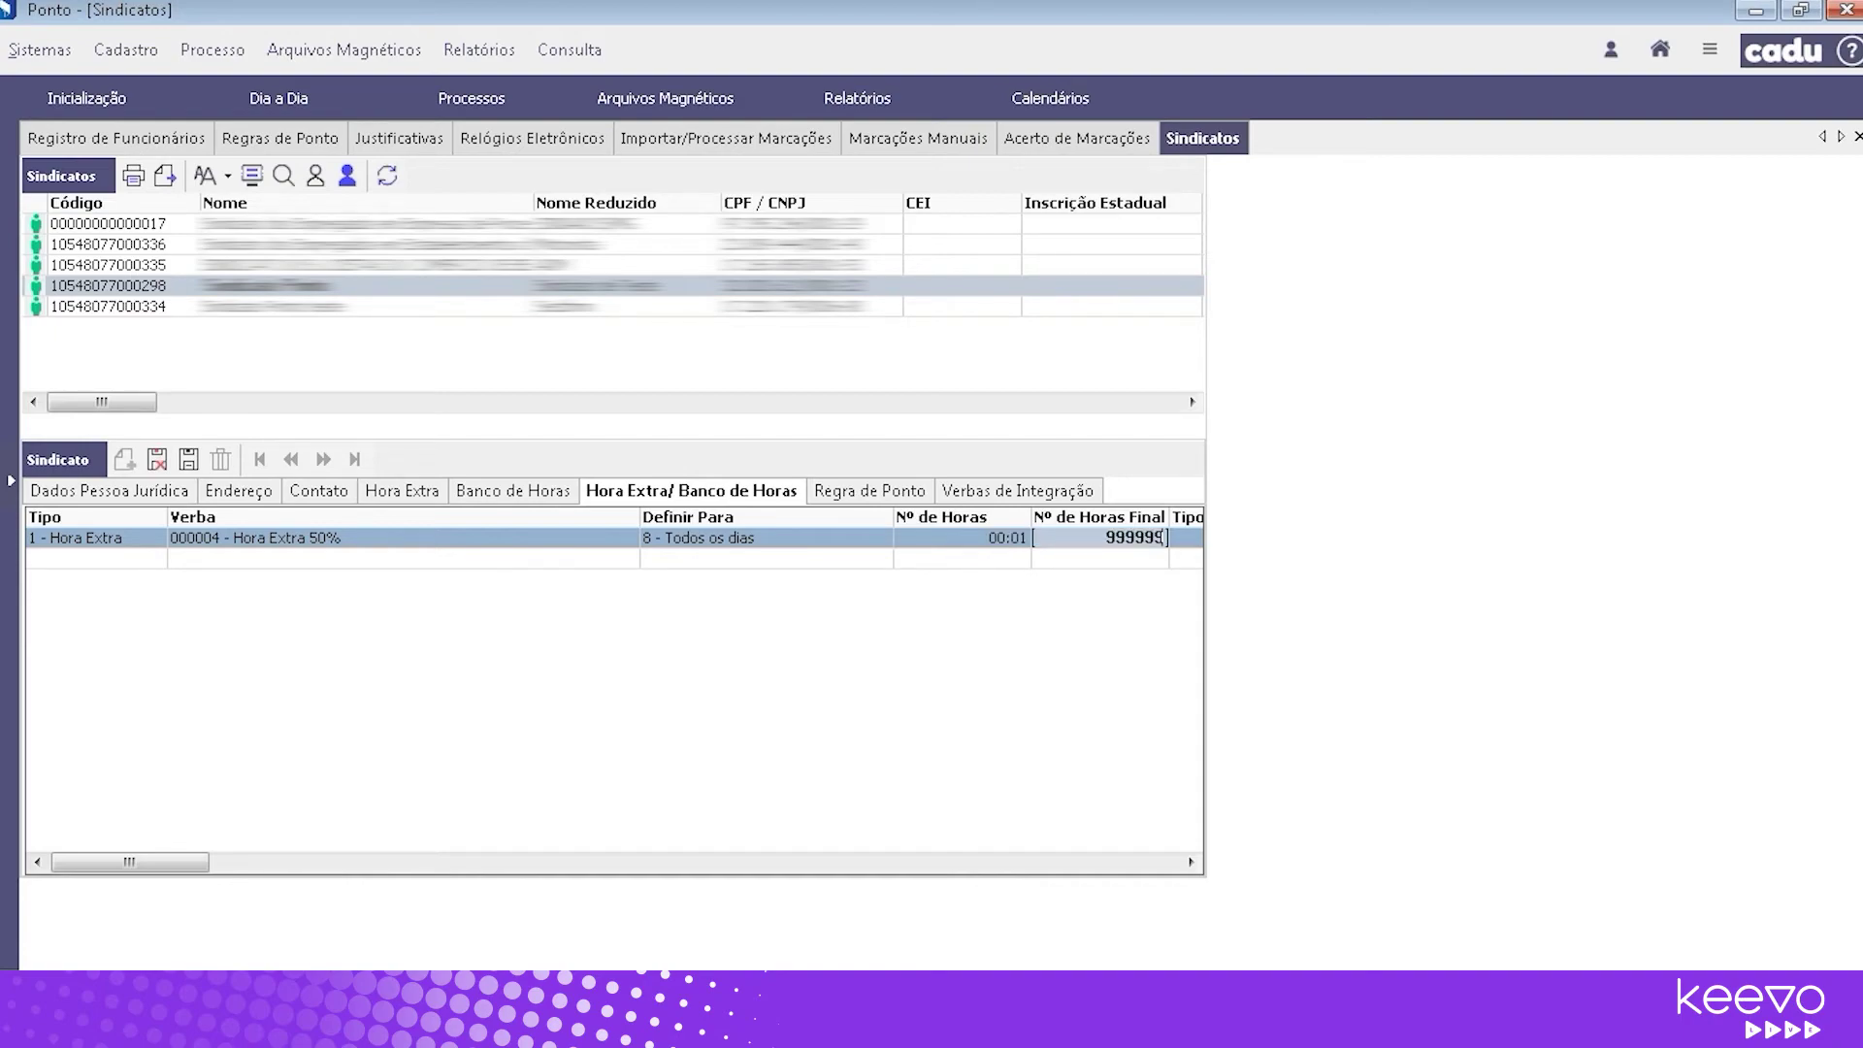
pyautogui.press('Tab')
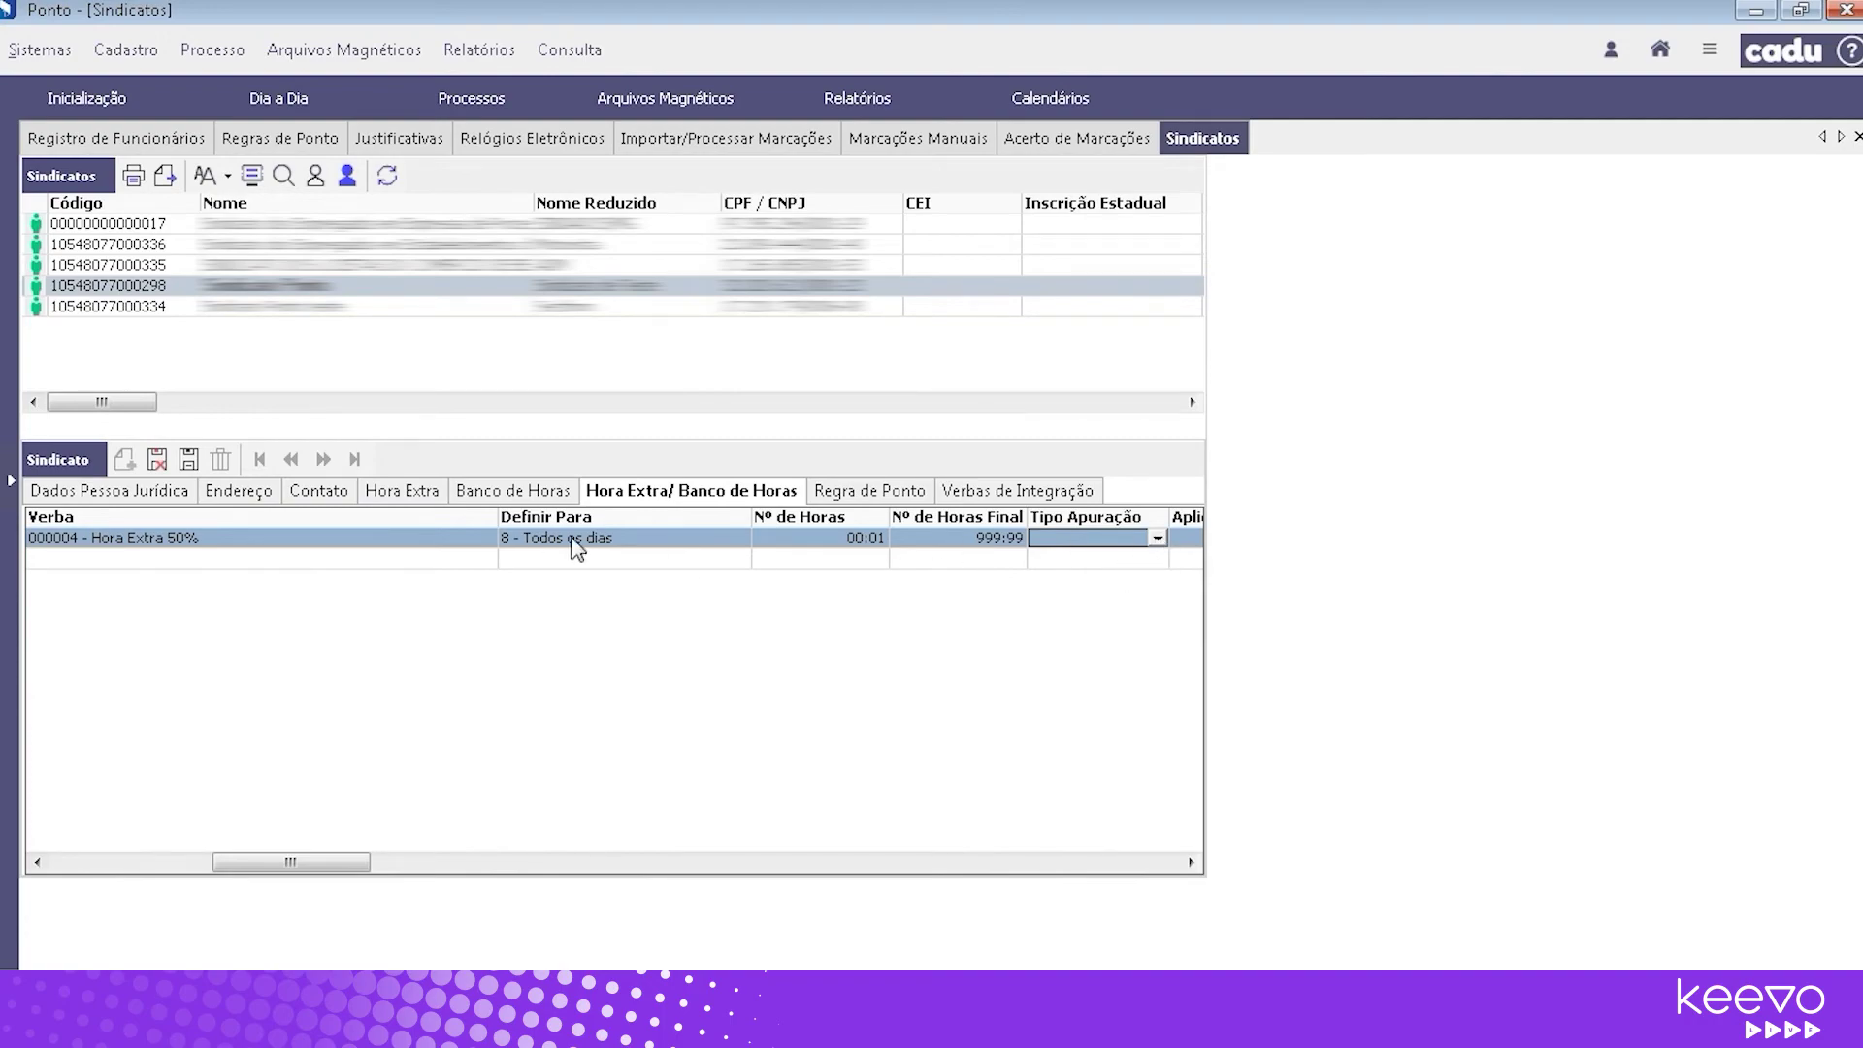
# Add a second row of type 2 - Banco de Horas, defined for 8 - Todos os dias
pyautogui.click(300, 563)
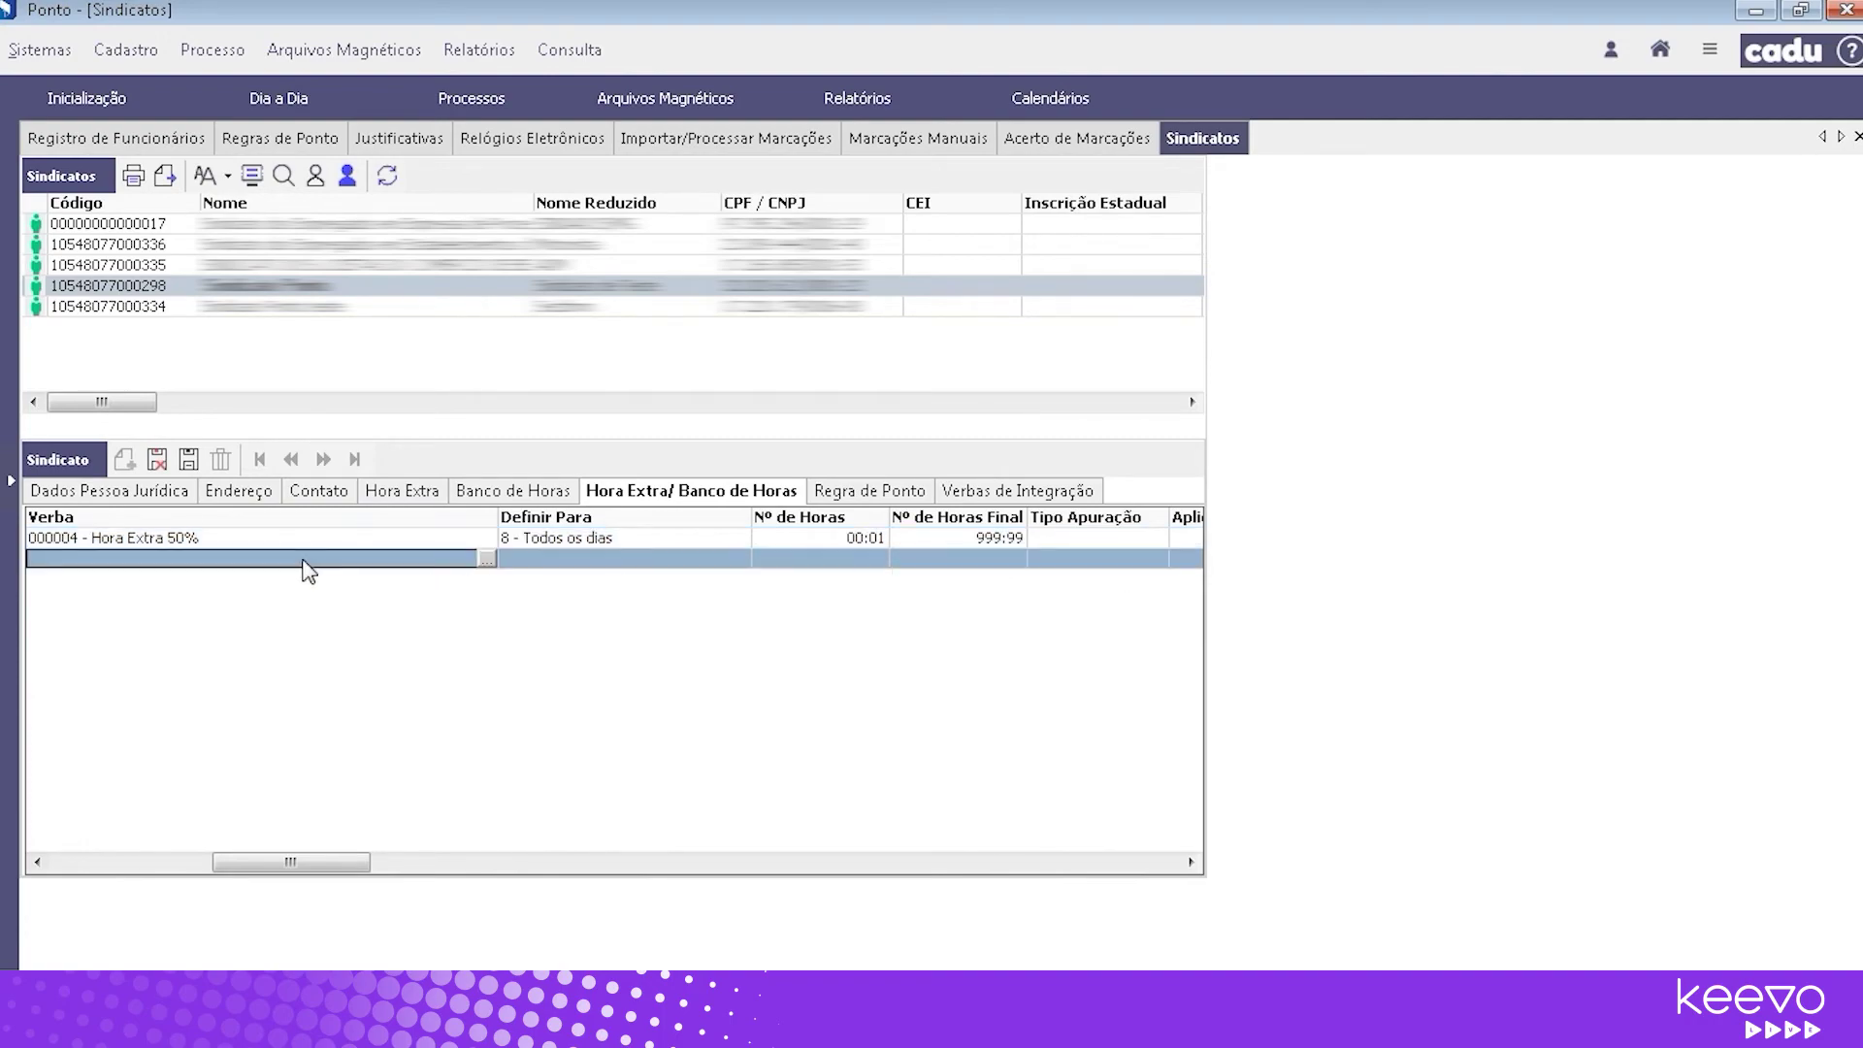
pyautogui.click(155, 559)
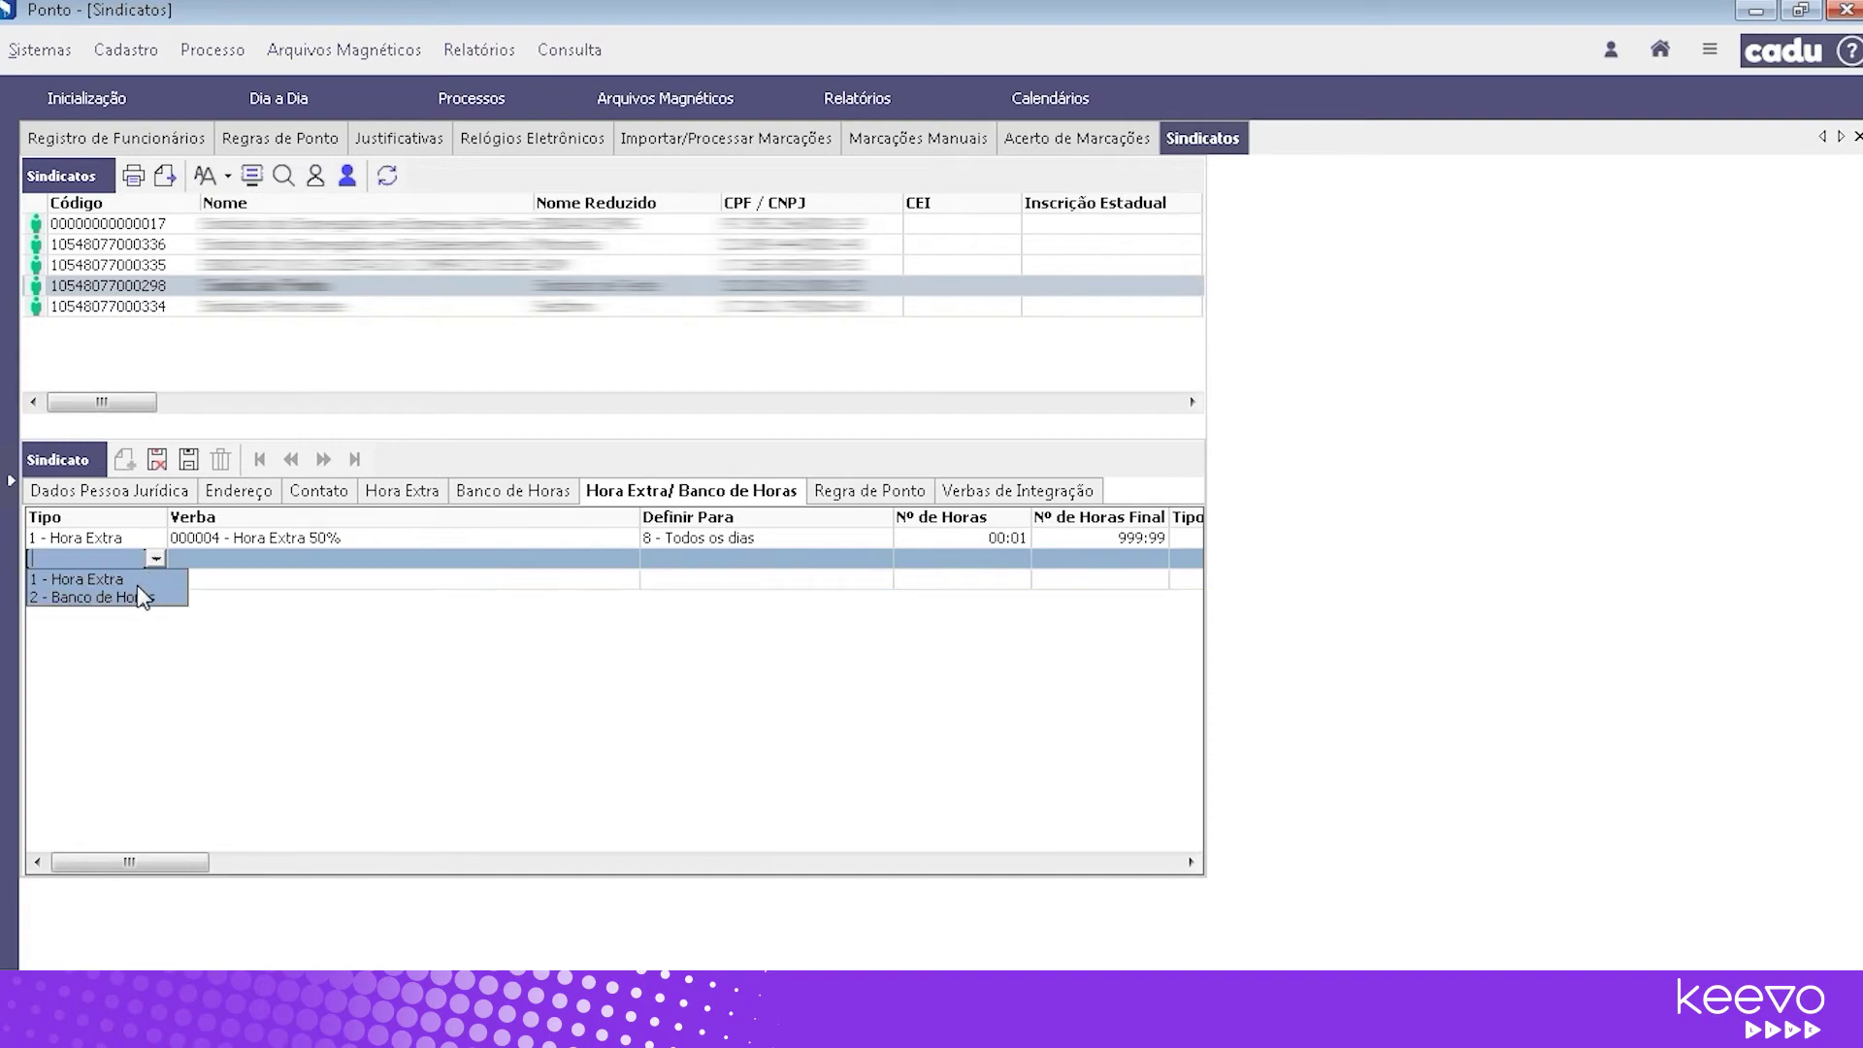
pyautogui.click(140, 599)
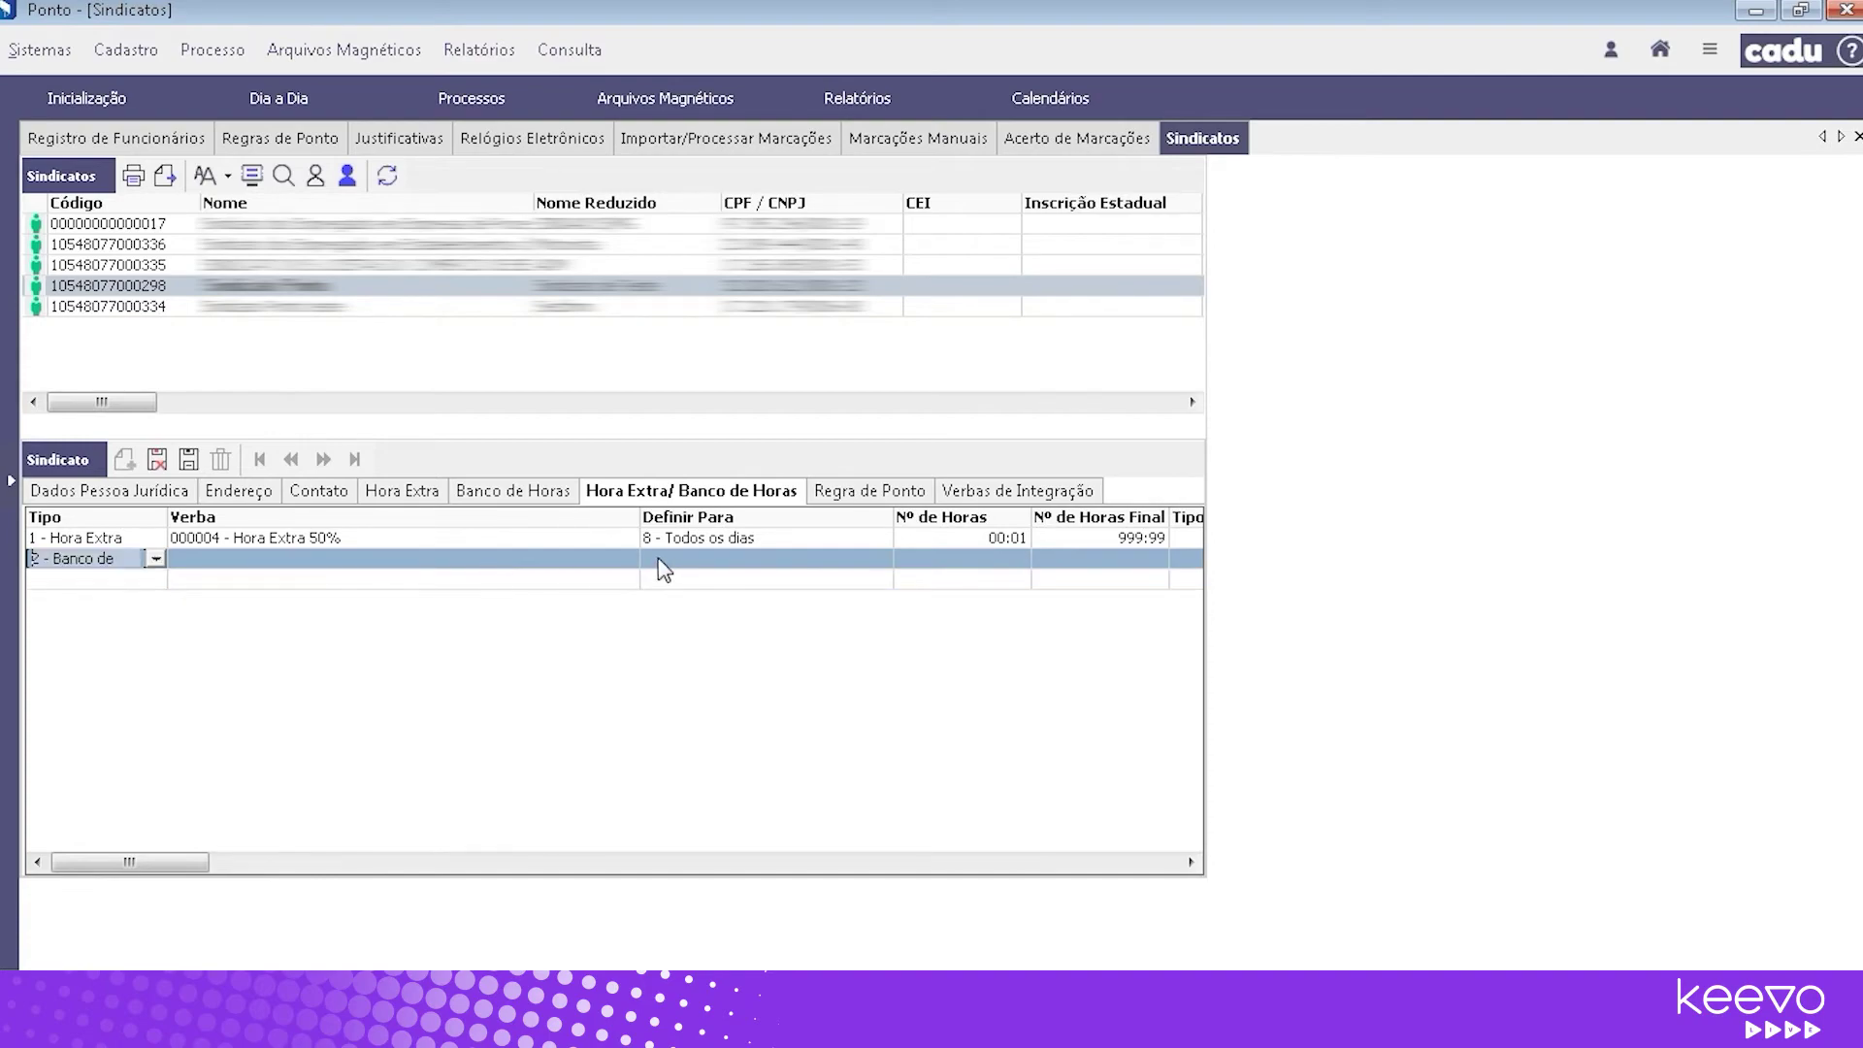
pyautogui.click(731, 559)
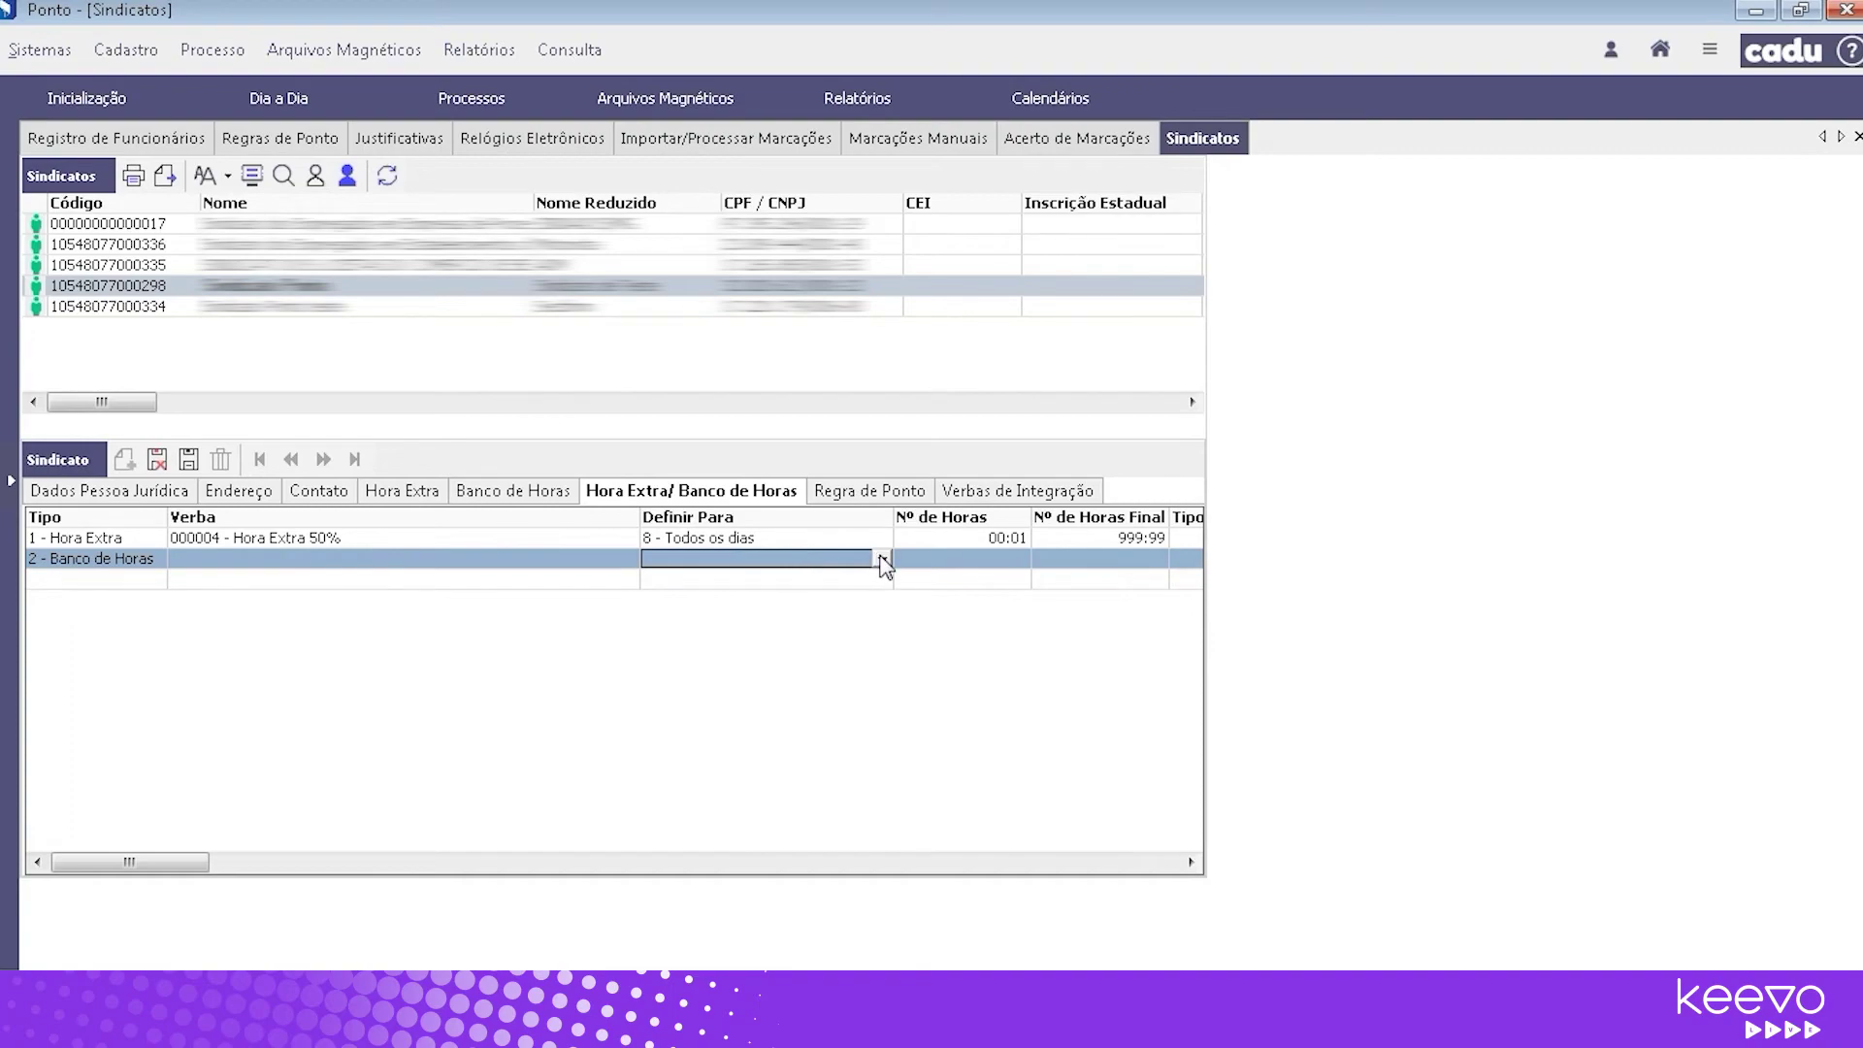
pyautogui.click(883, 560)
pyautogui.click(882, 560)
pyautogui.click(689, 704)
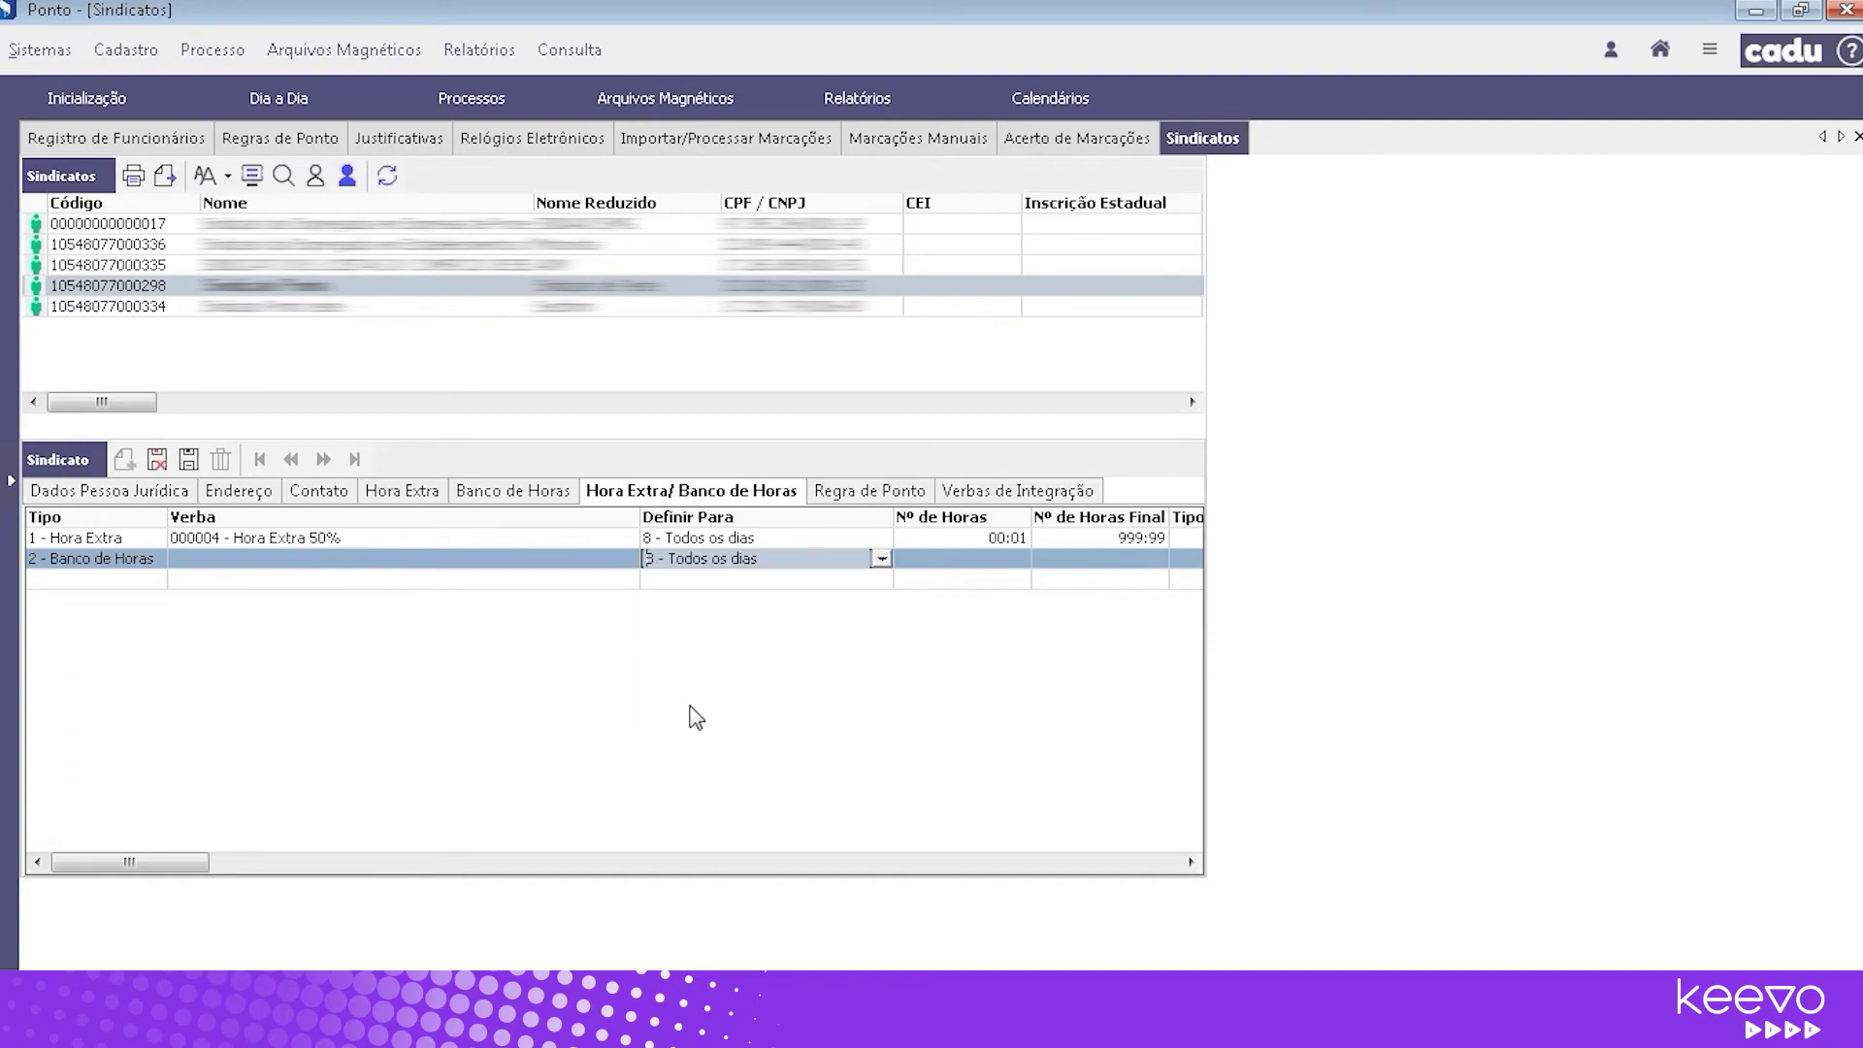
# Set the Banco de Horas row's initial hours to 00:01 and final hours to 999:99
pyautogui.click(981, 566)
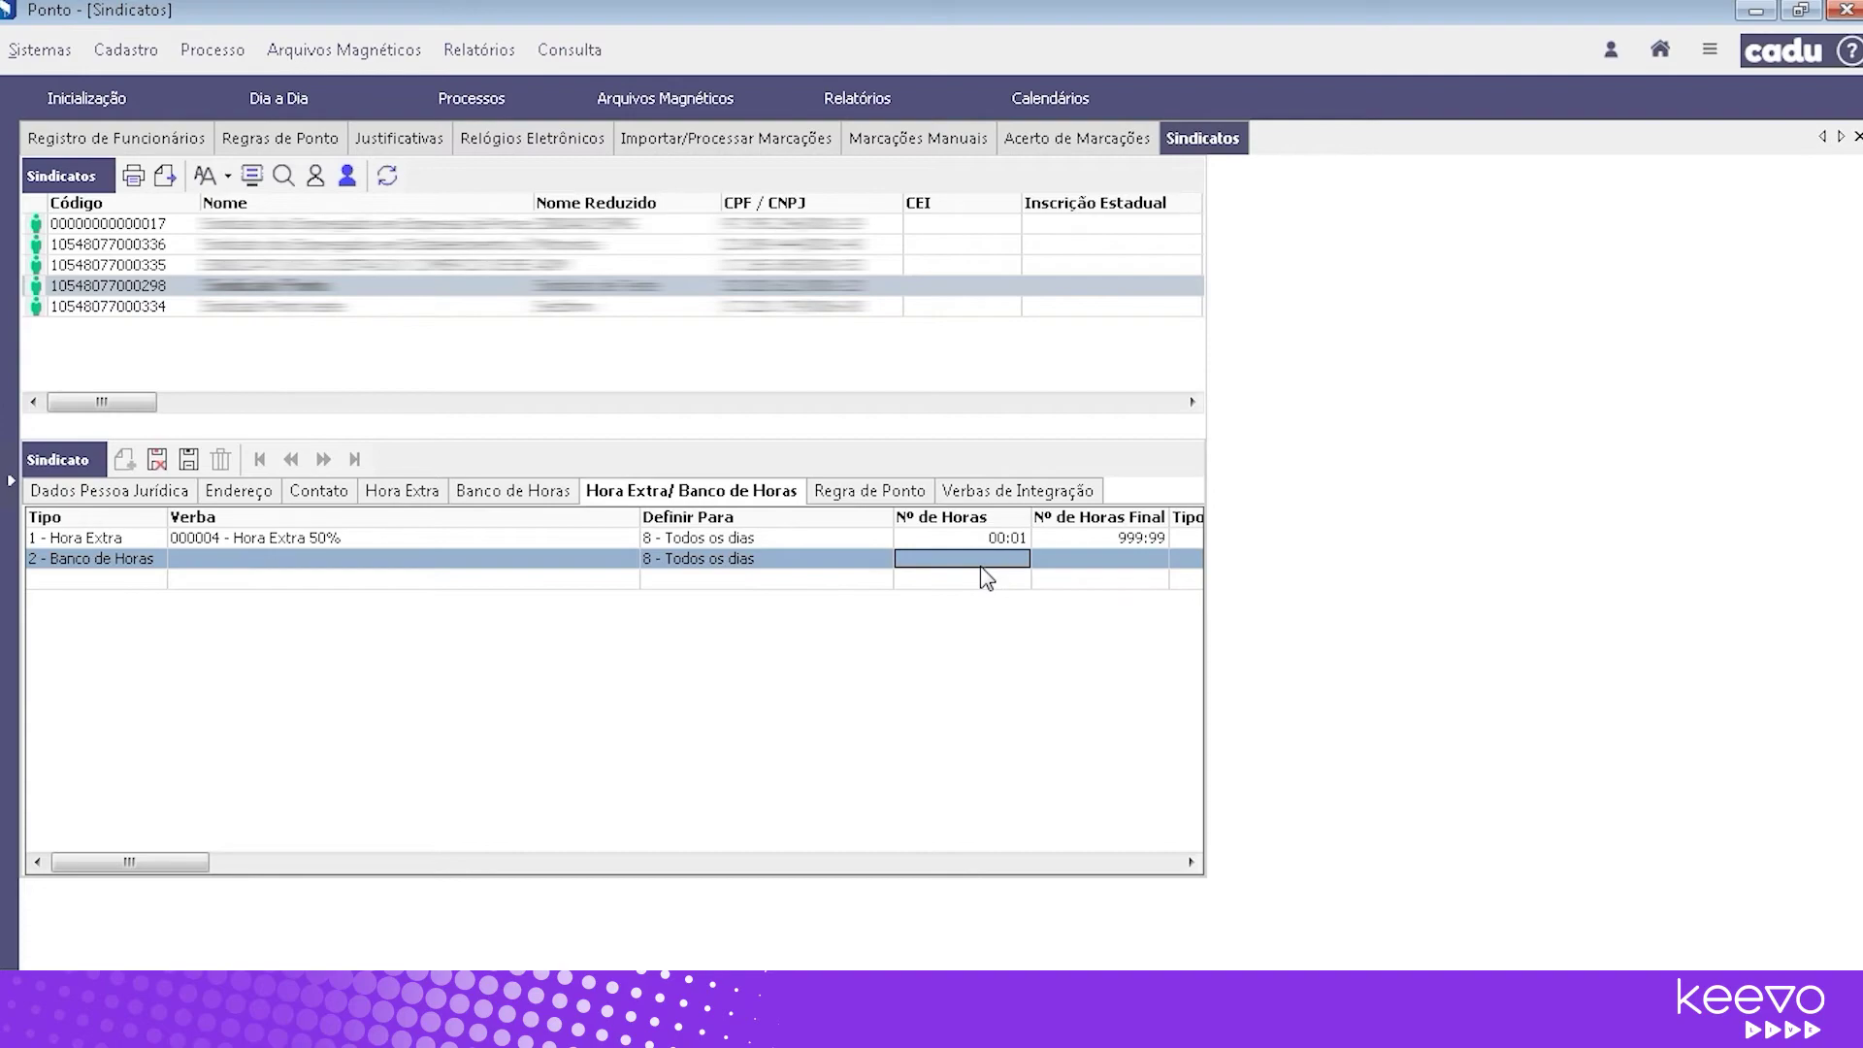
pyautogui.write('0001')
pyautogui.click(1069, 556)
pyautogui.write('99999')
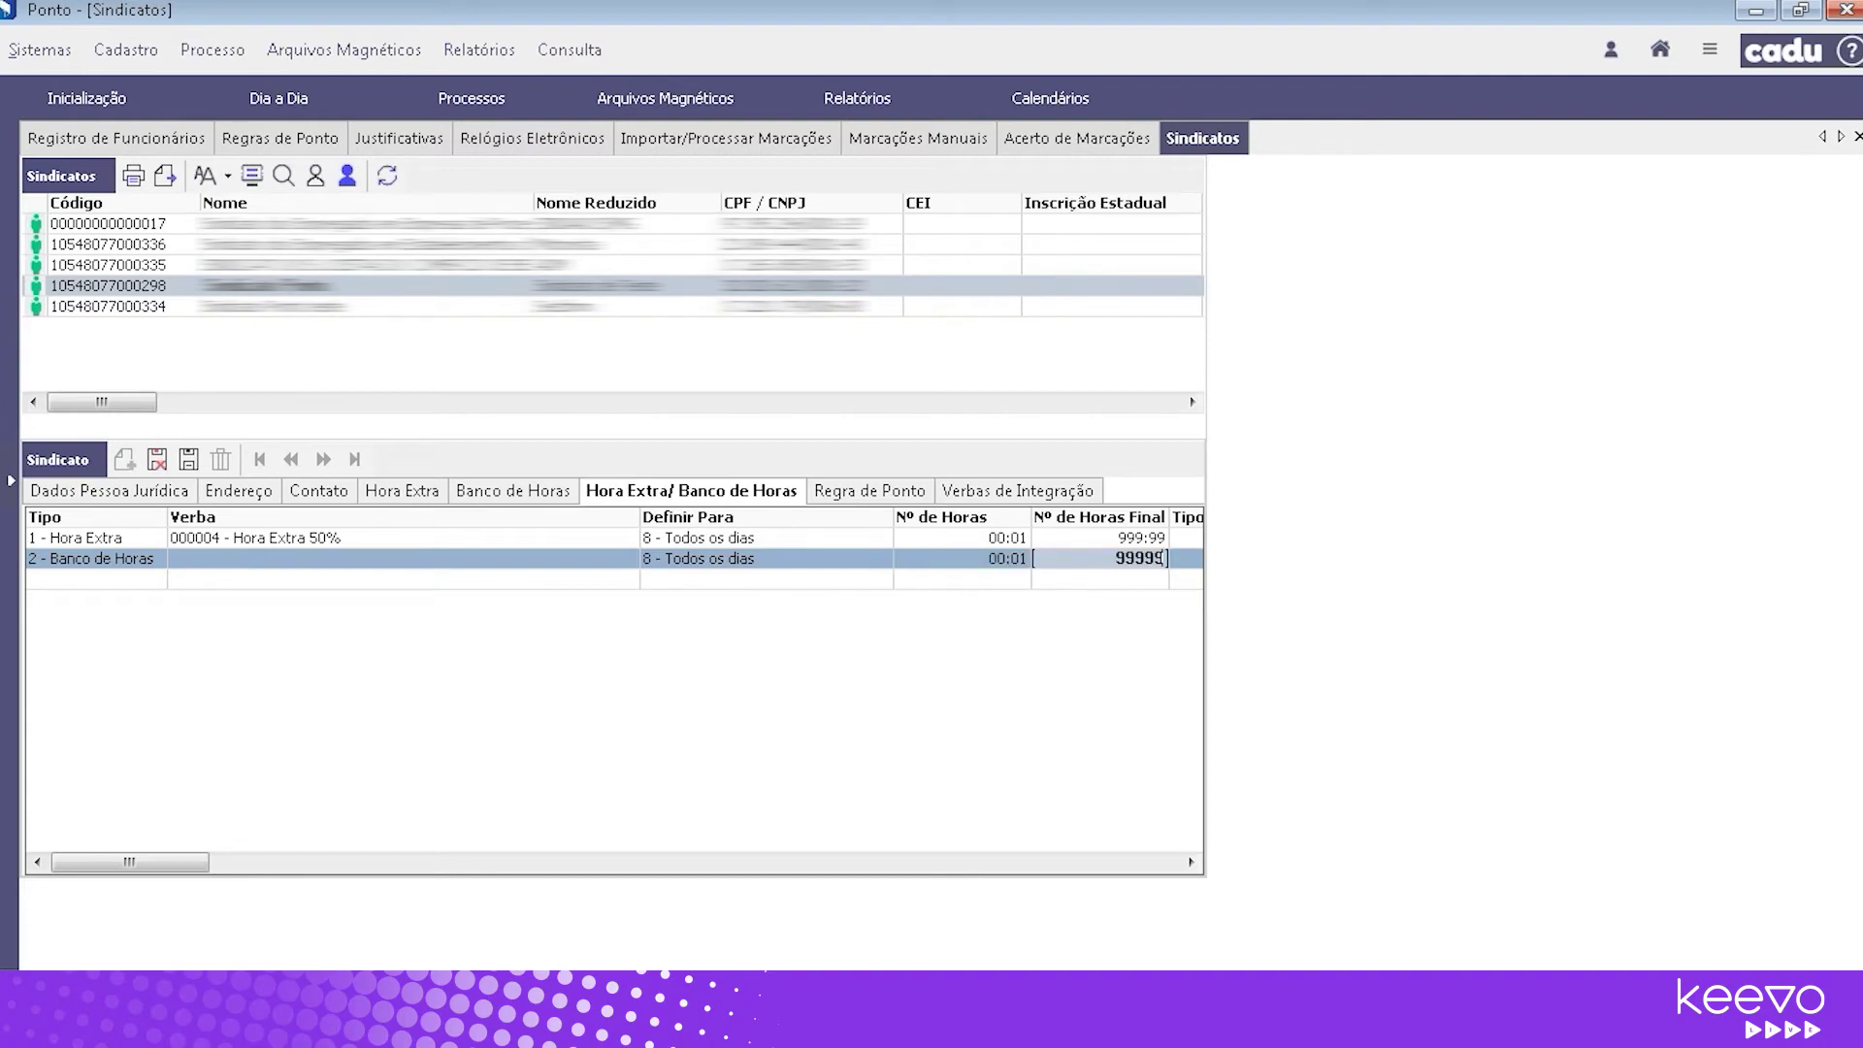
pyautogui.click(1046, 540)
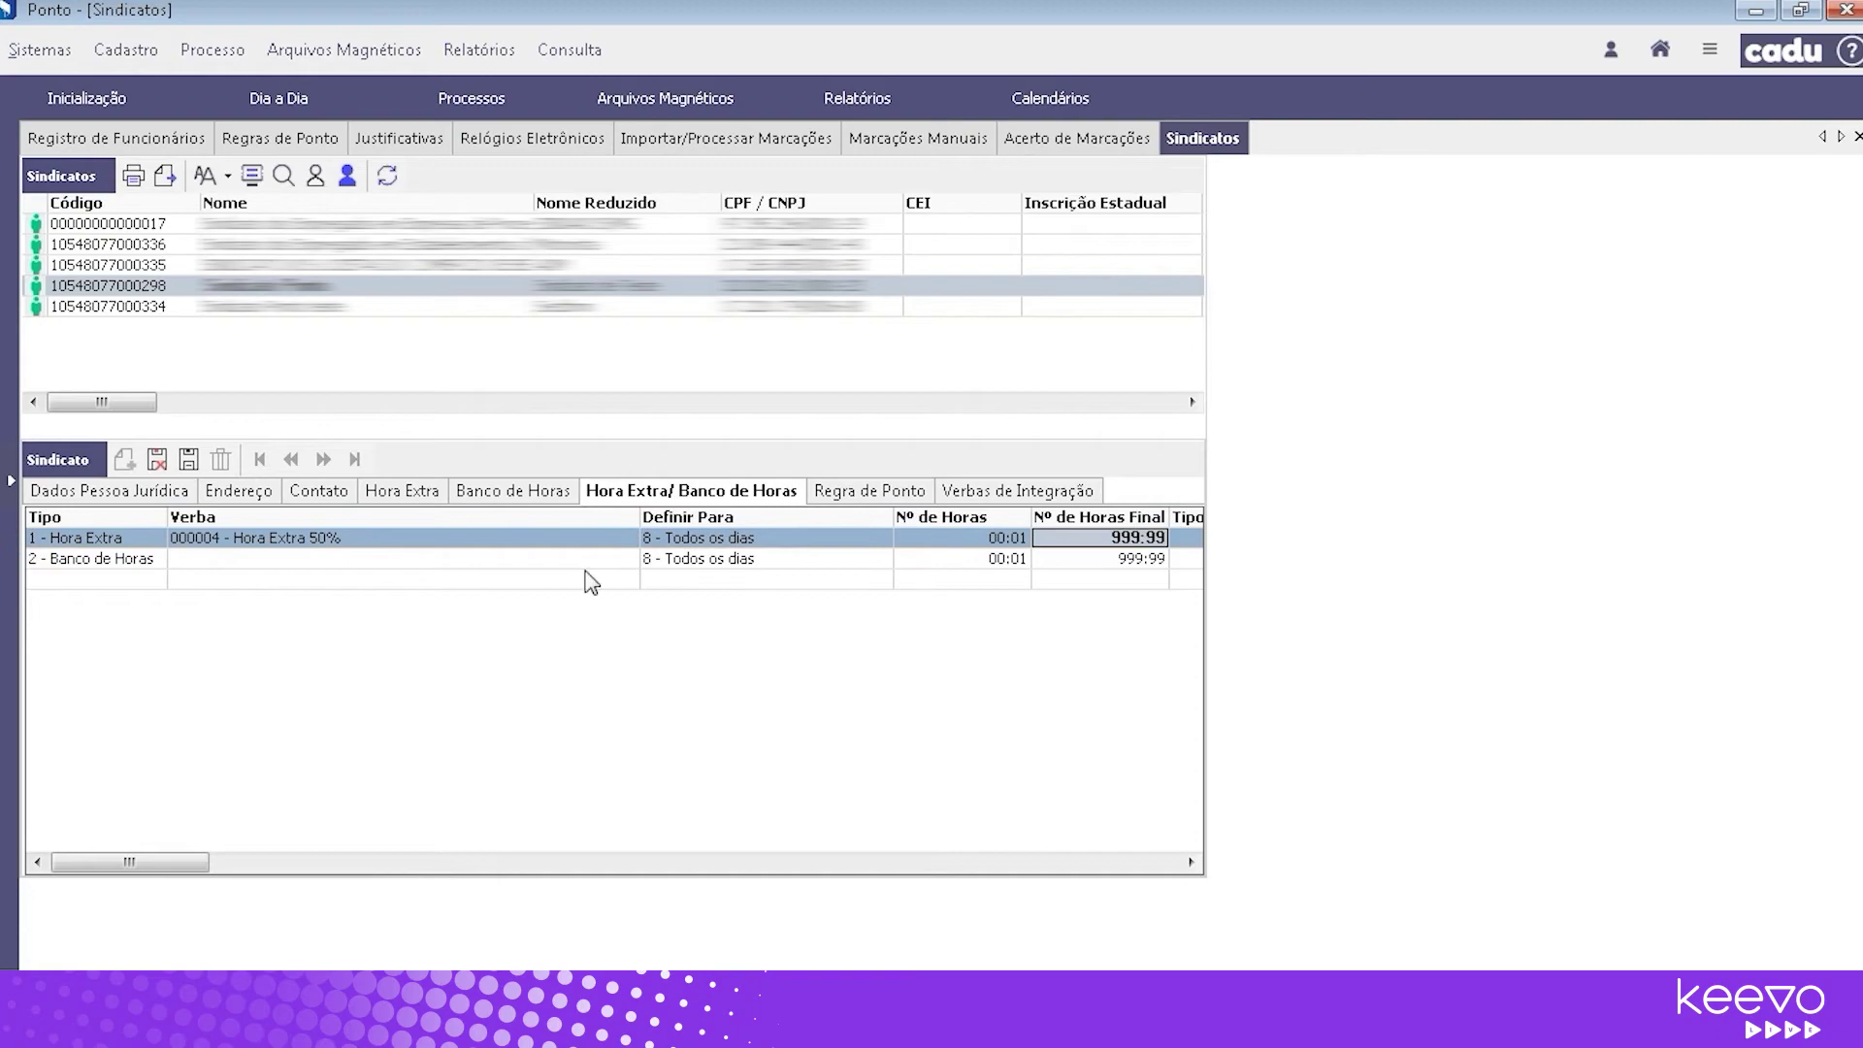
# Set the final number of hours in the Hora Extra row to 02:00
pyautogui.click(109, 561)
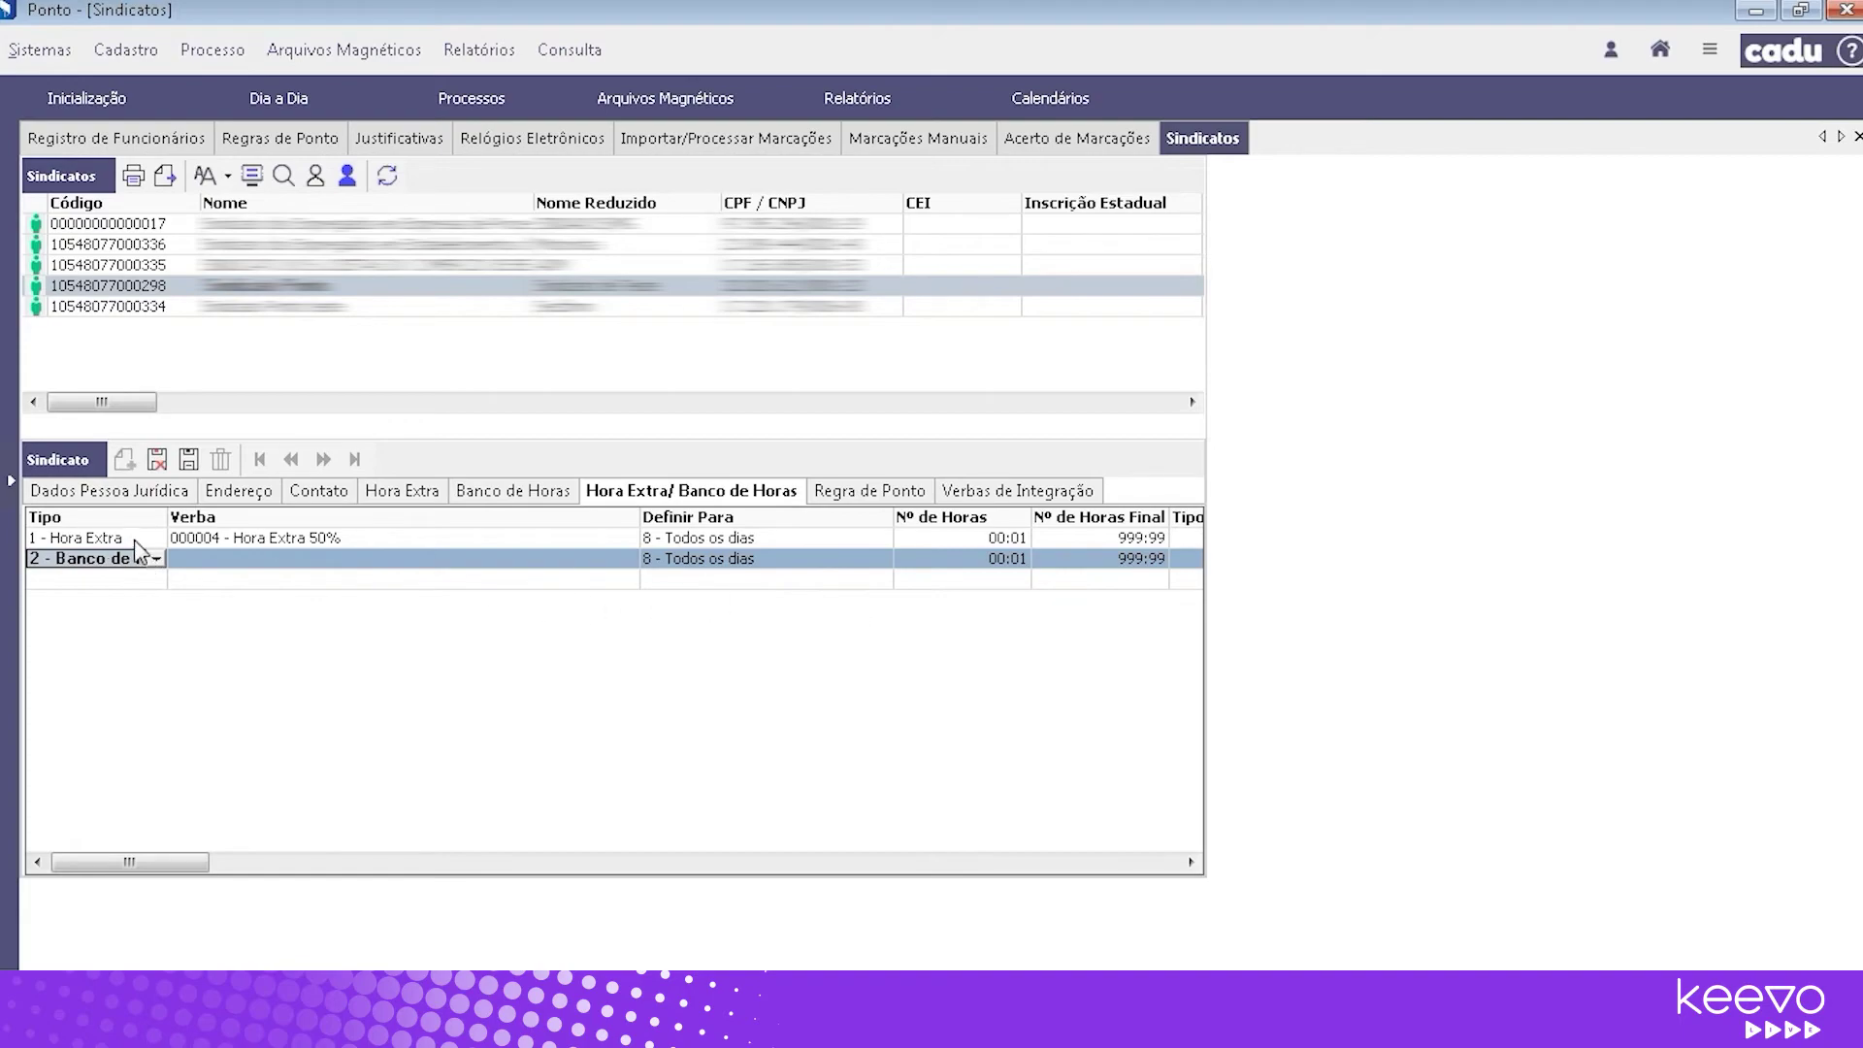
pyautogui.click(134, 540)
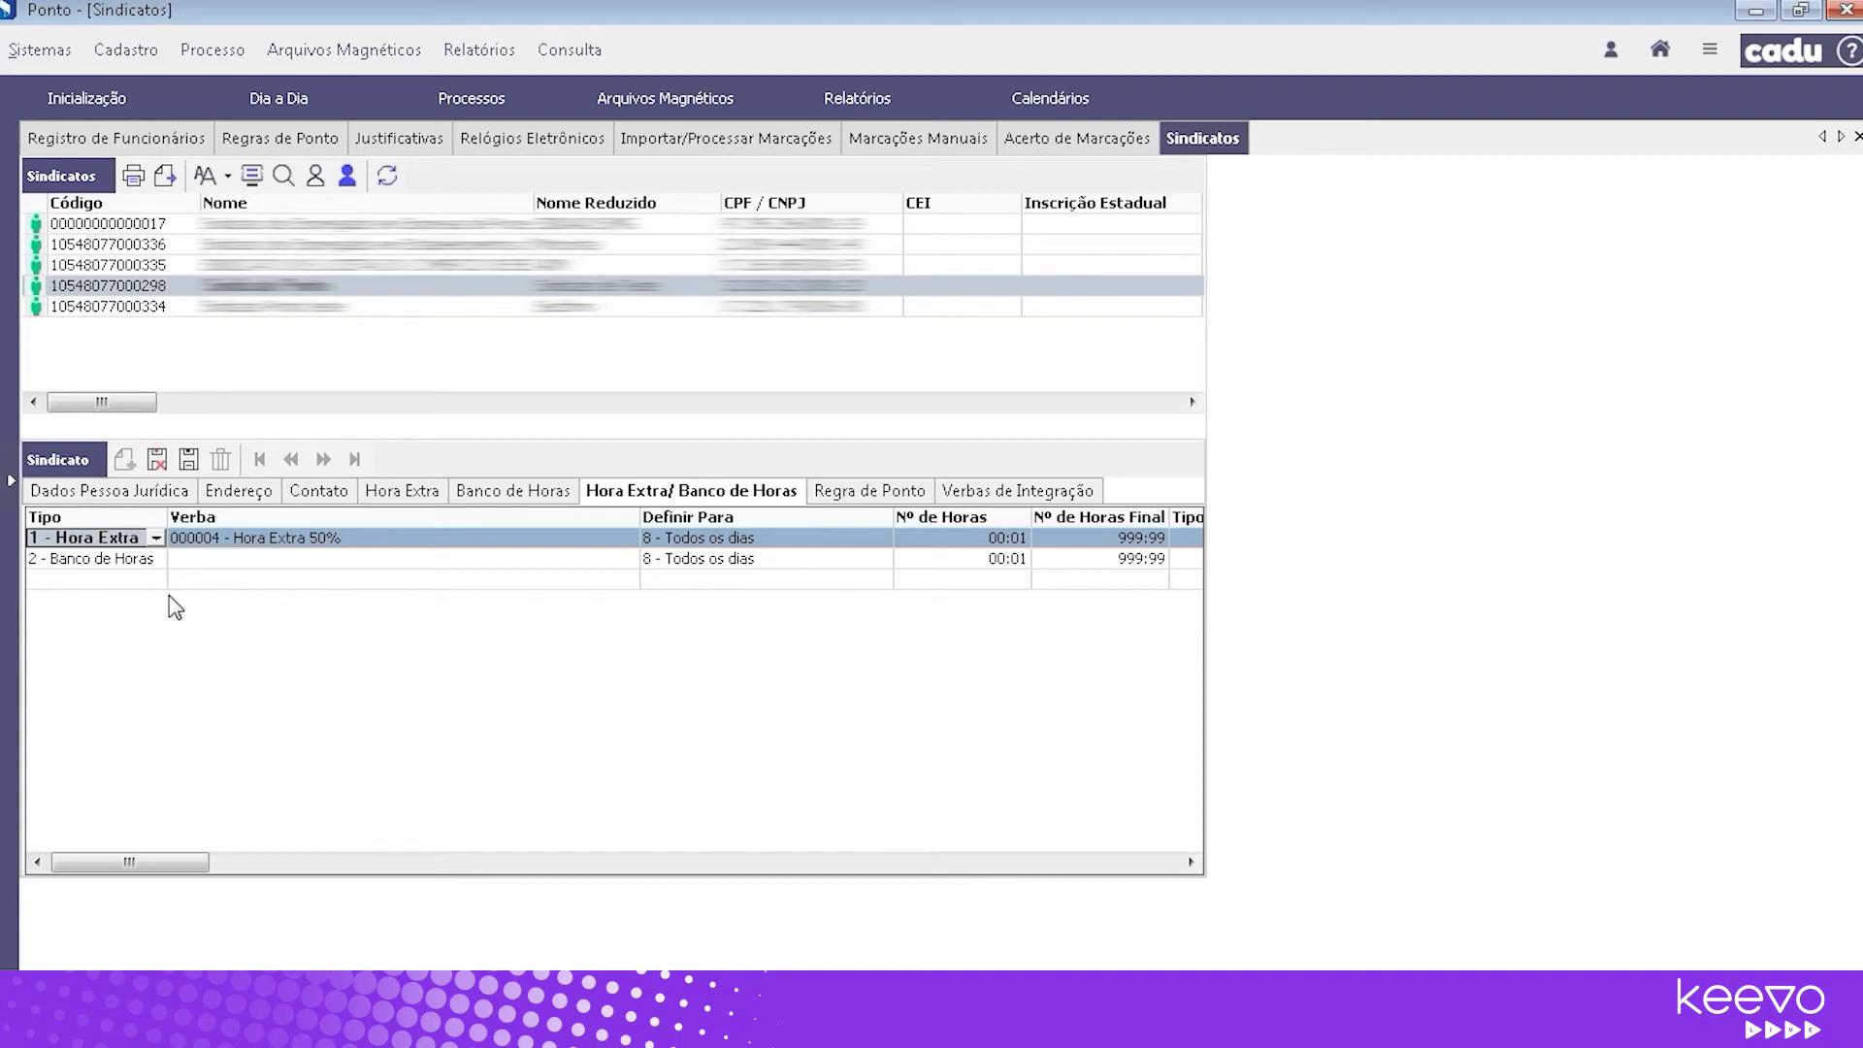
pyautogui.click(1100, 544)
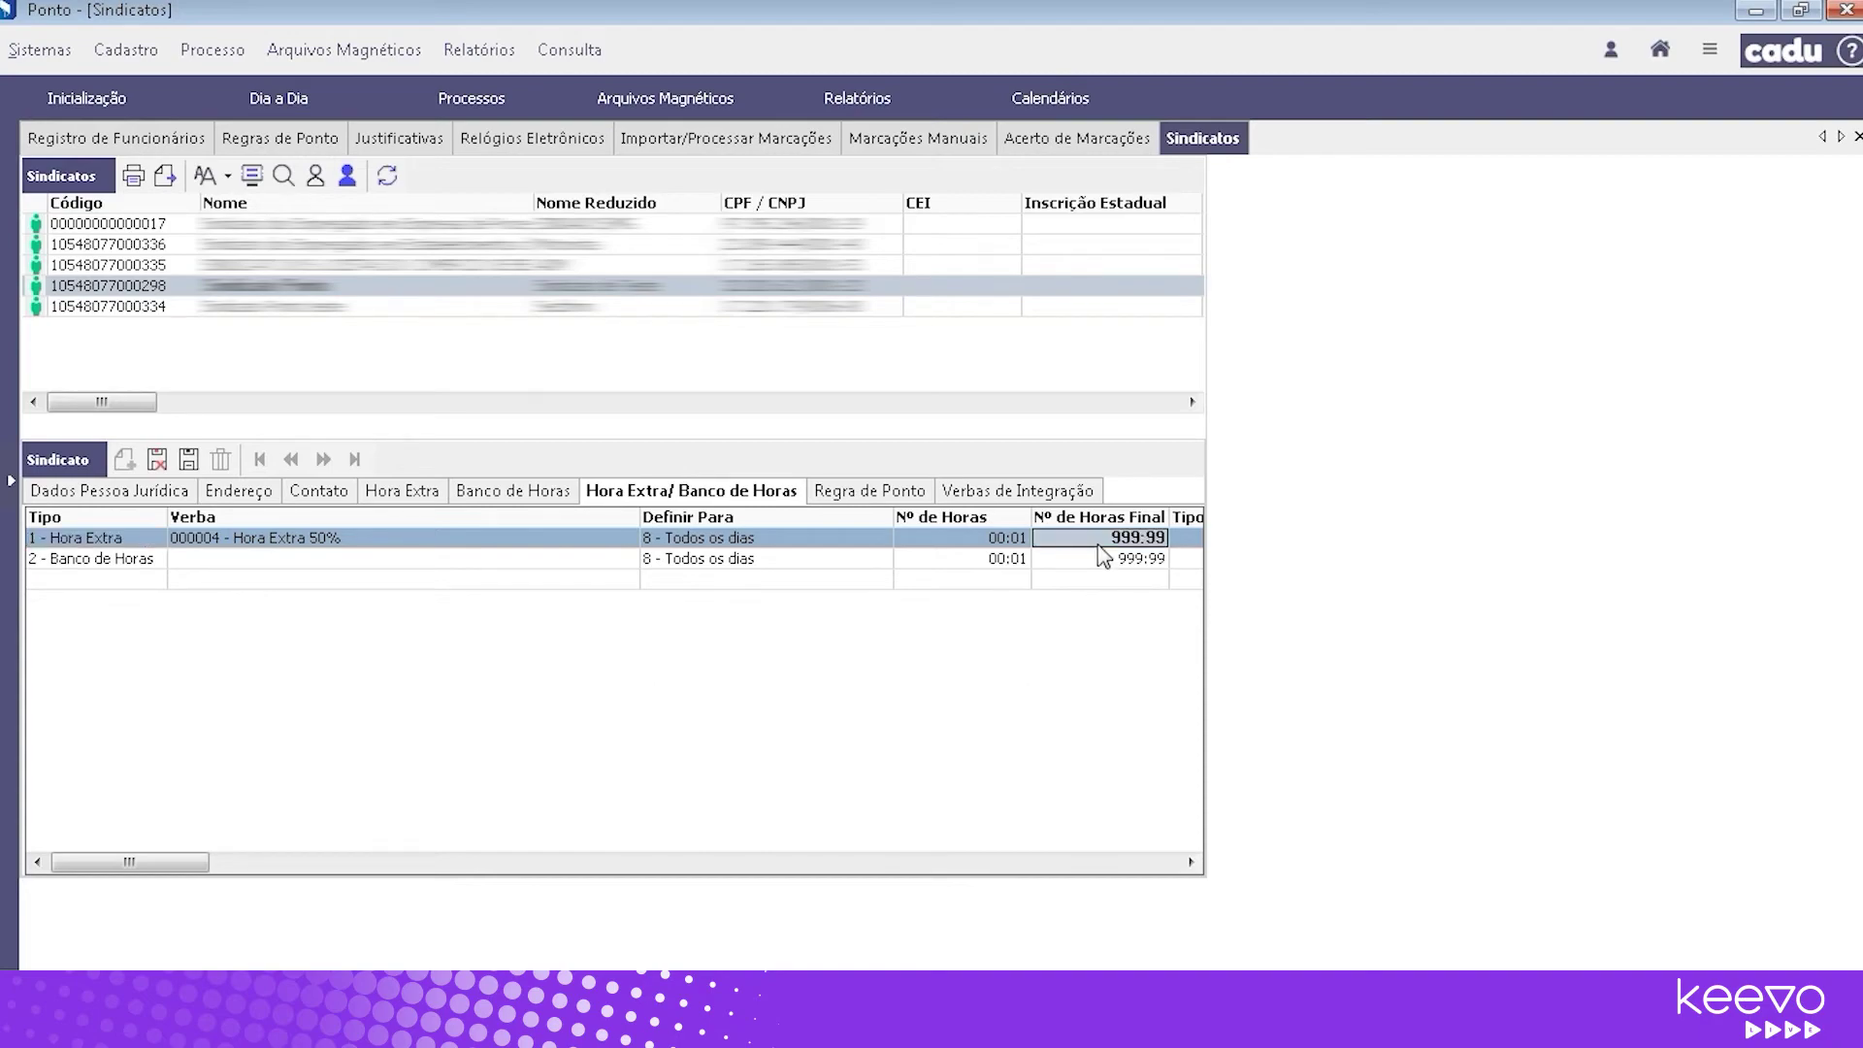
pyautogui.write('02:00')
pyautogui.press('Return')
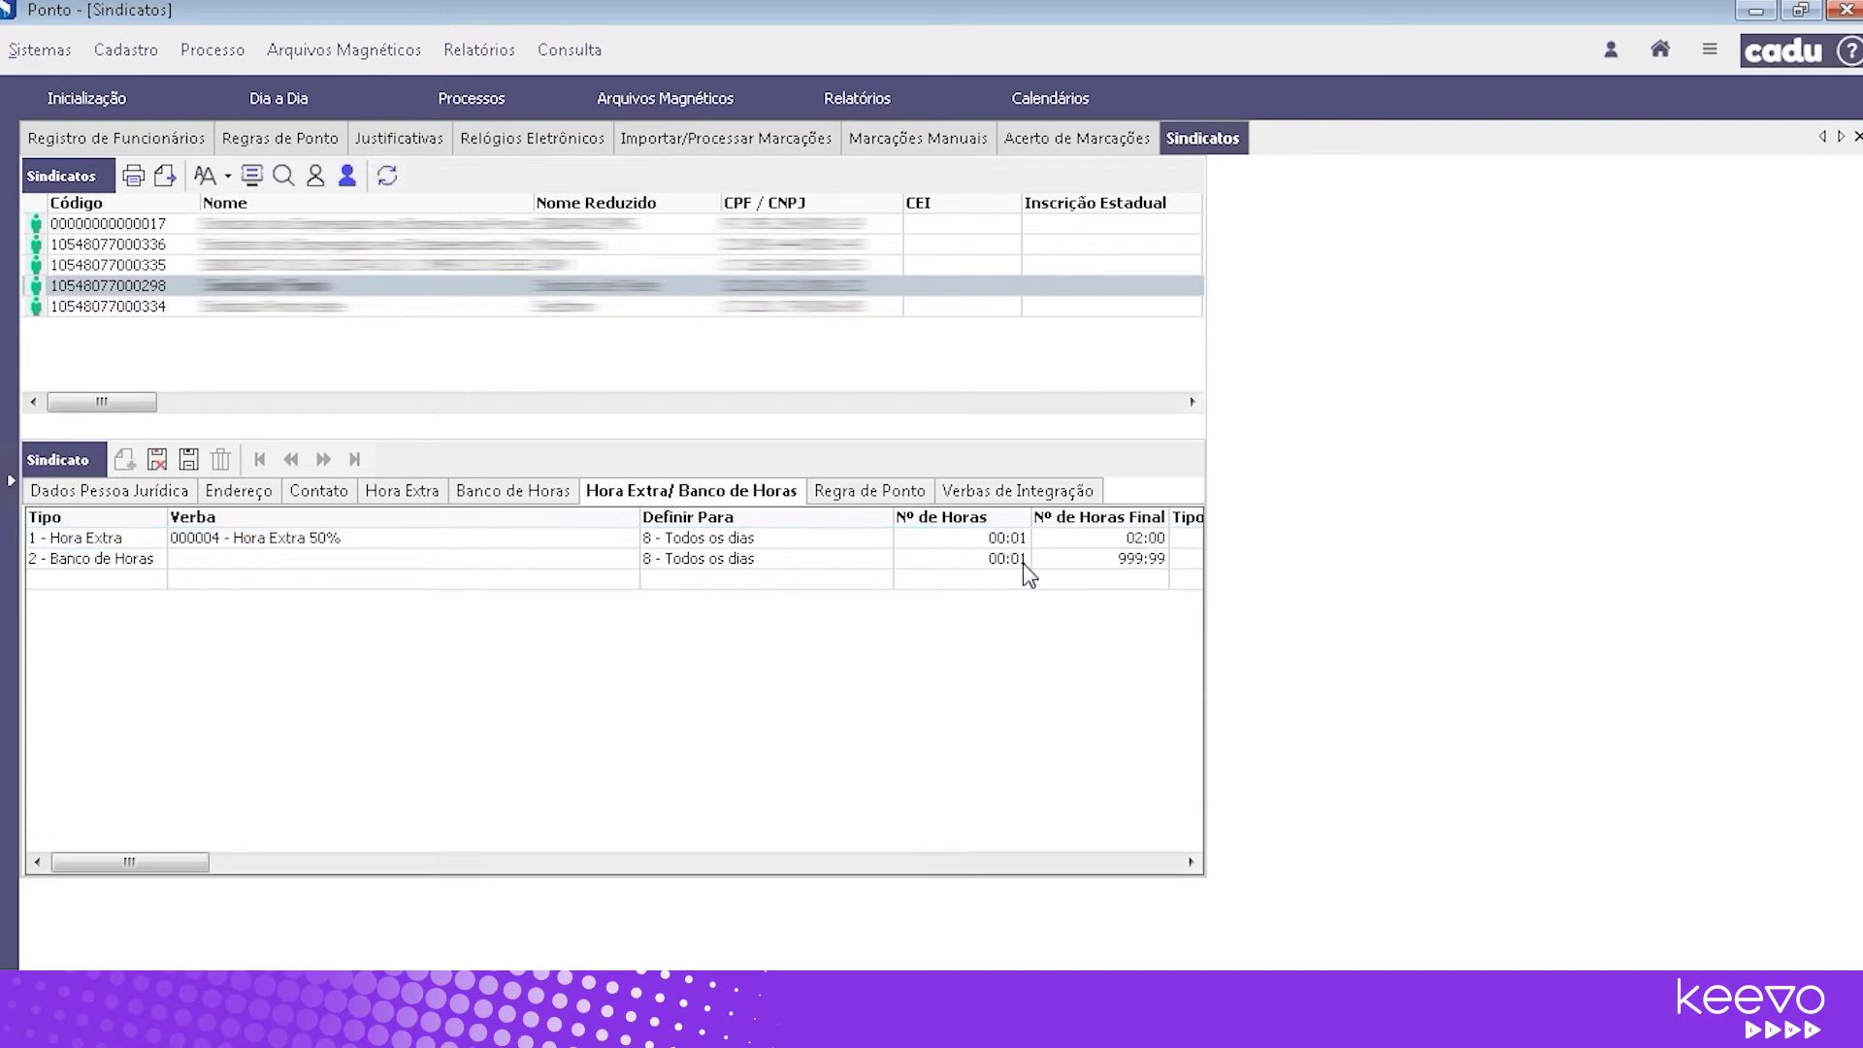
# Set the initial number of hours in the Banco de Horas row to 02:01
pyautogui.click(1024, 561)
pyautogui.write('0201')
pyautogui.click(1102, 569)
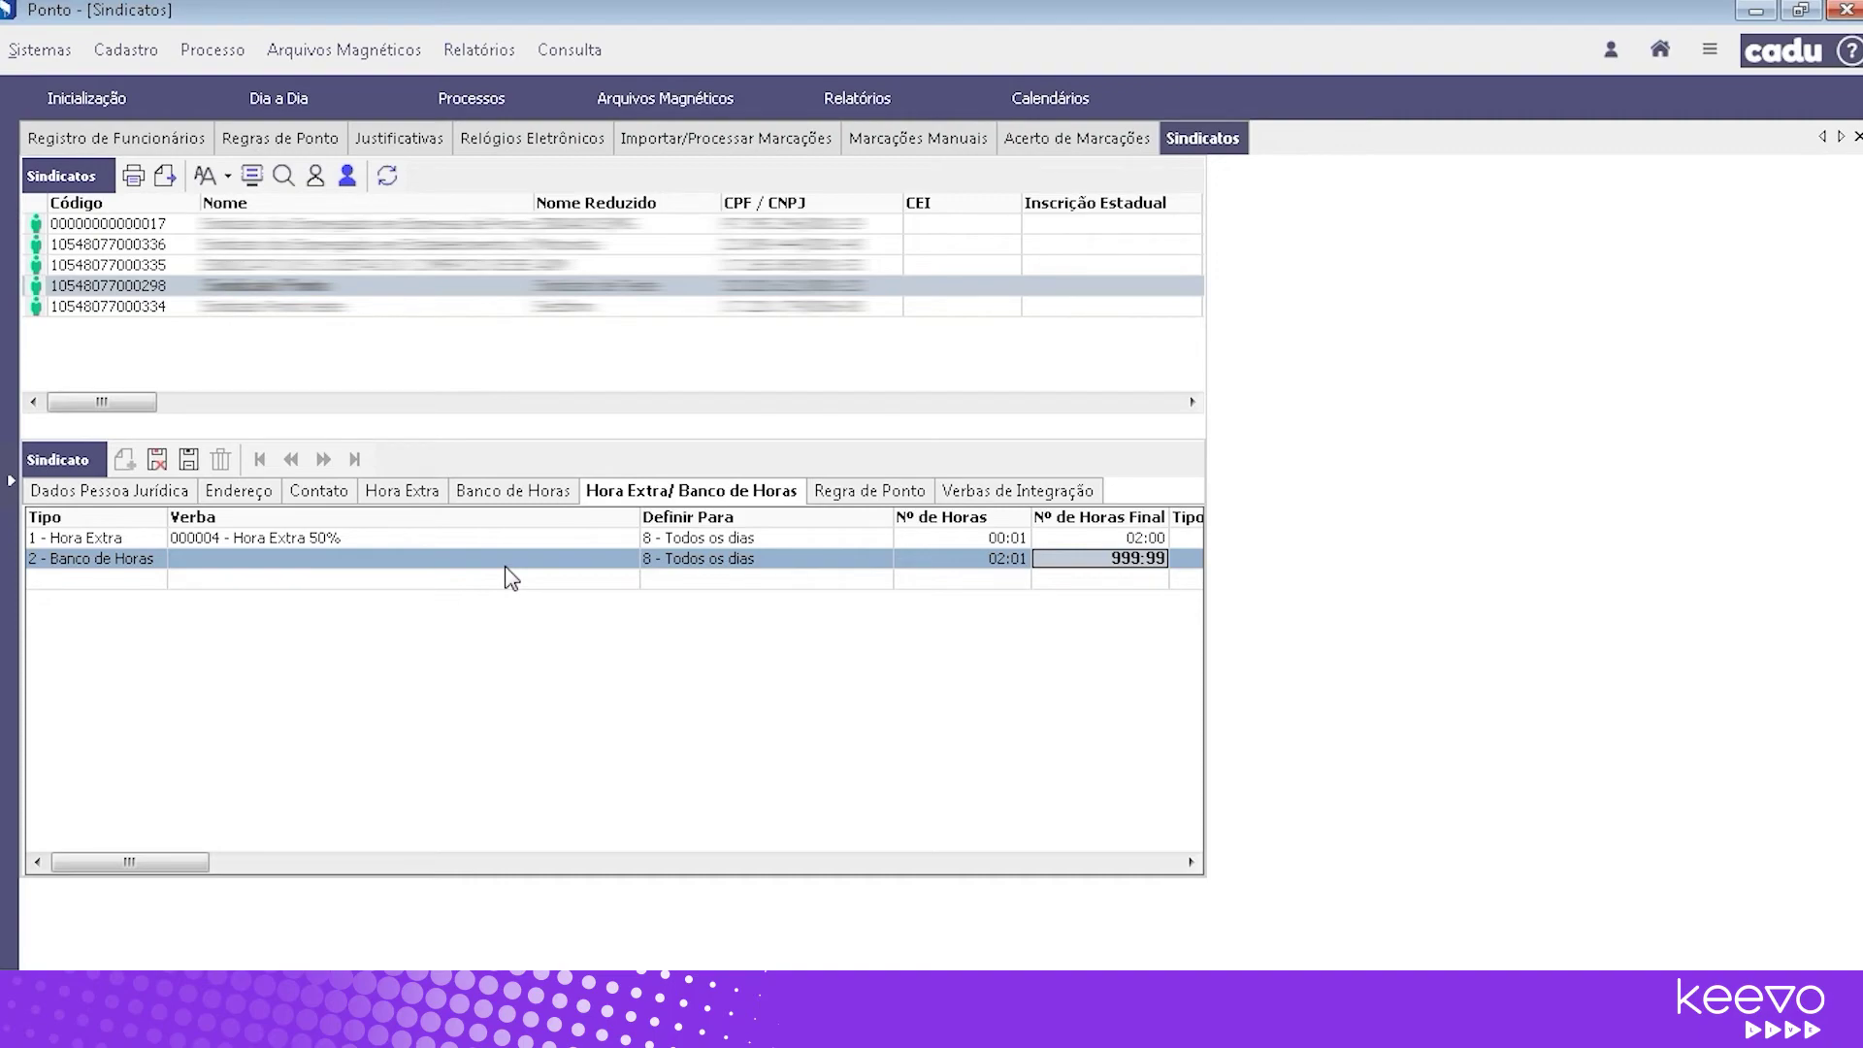
# Review the union's Regra de Ponto choices, hour-bank calculation type options and Verbas de Integração settings
pyautogui.click(911, 496)
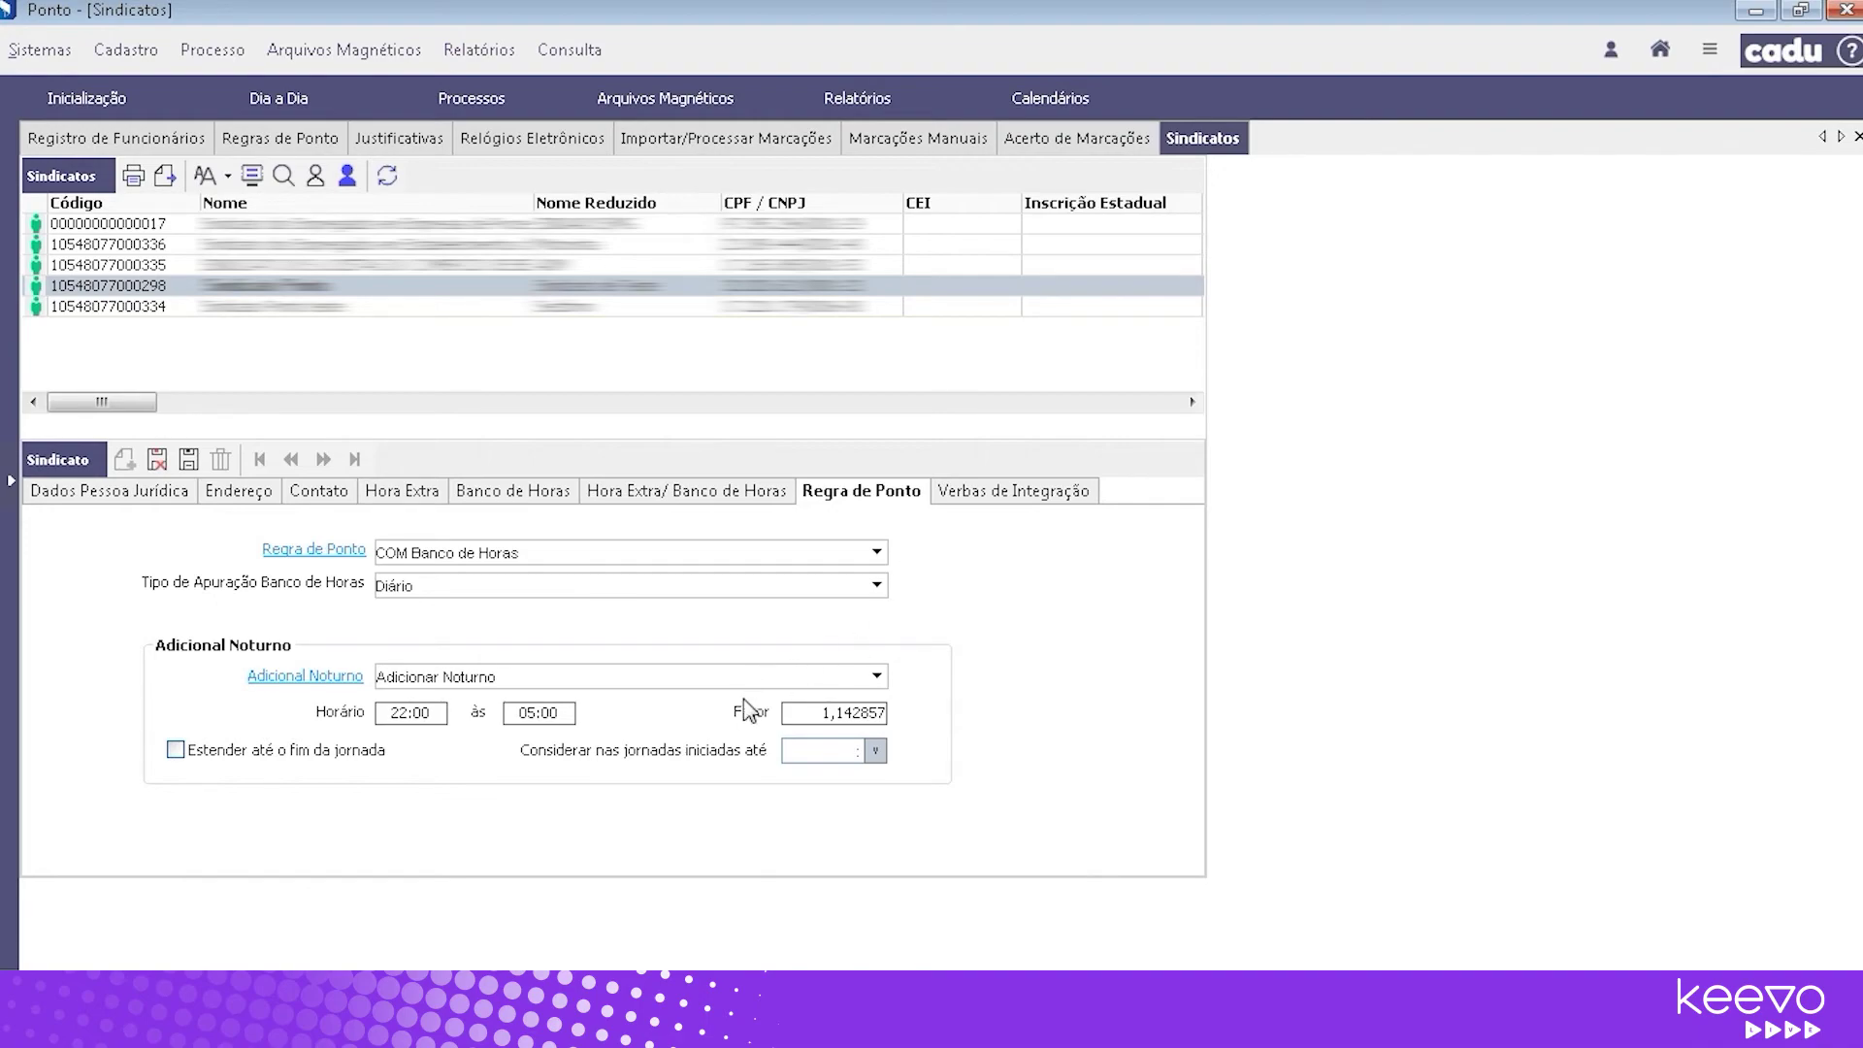
pyautogui.click(877, 553)
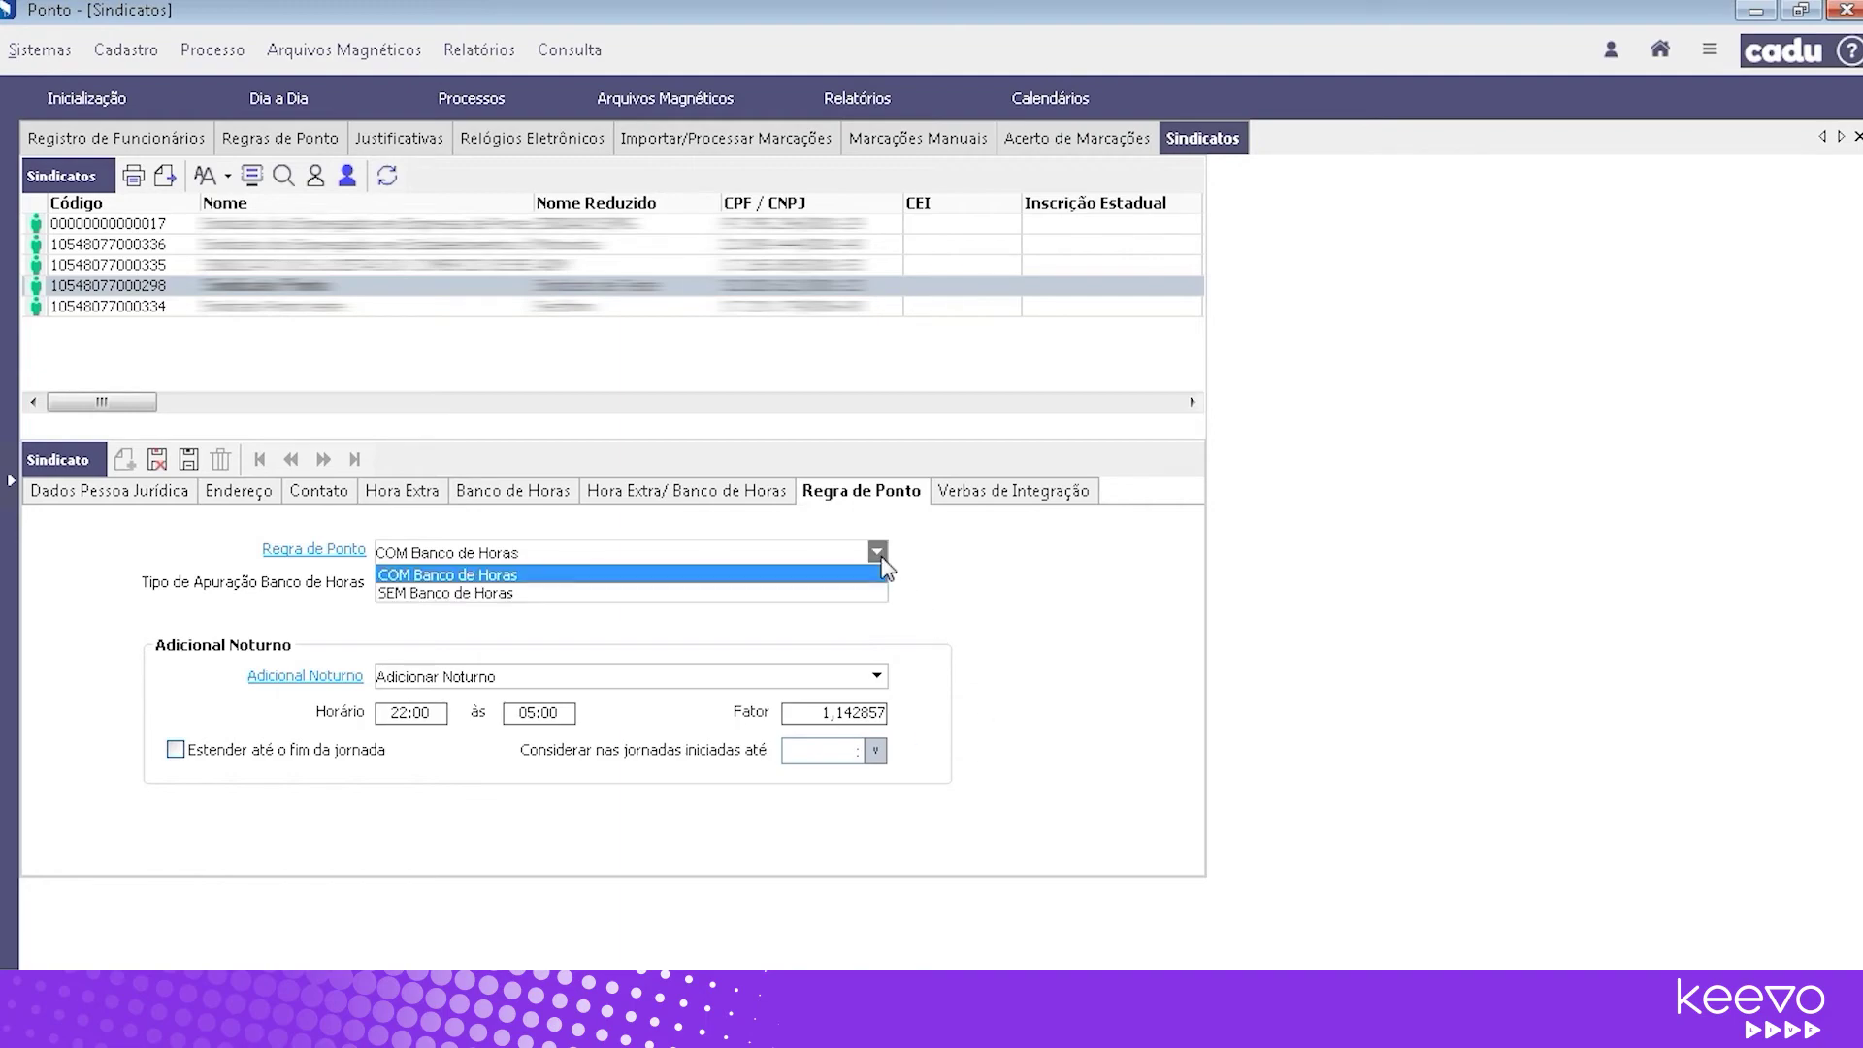
pyautogui.click(879, 553)
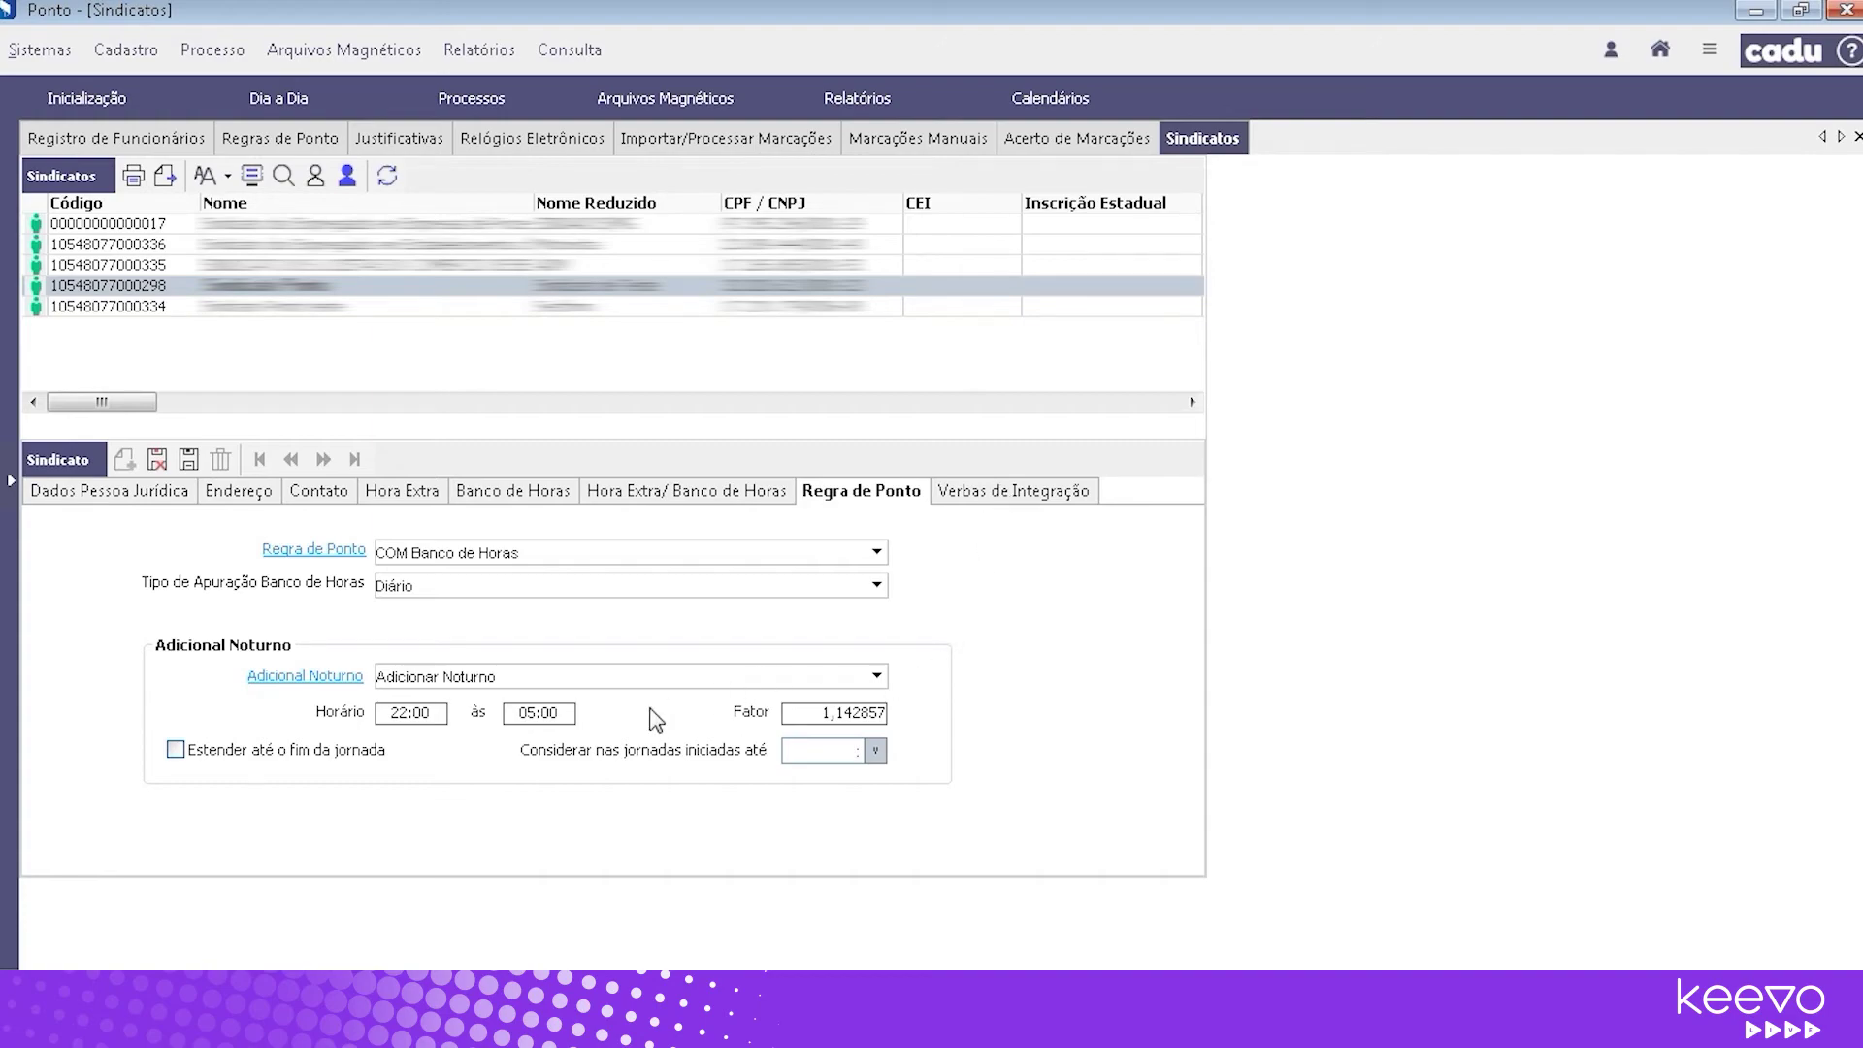
pyautogui.click(877, 585)
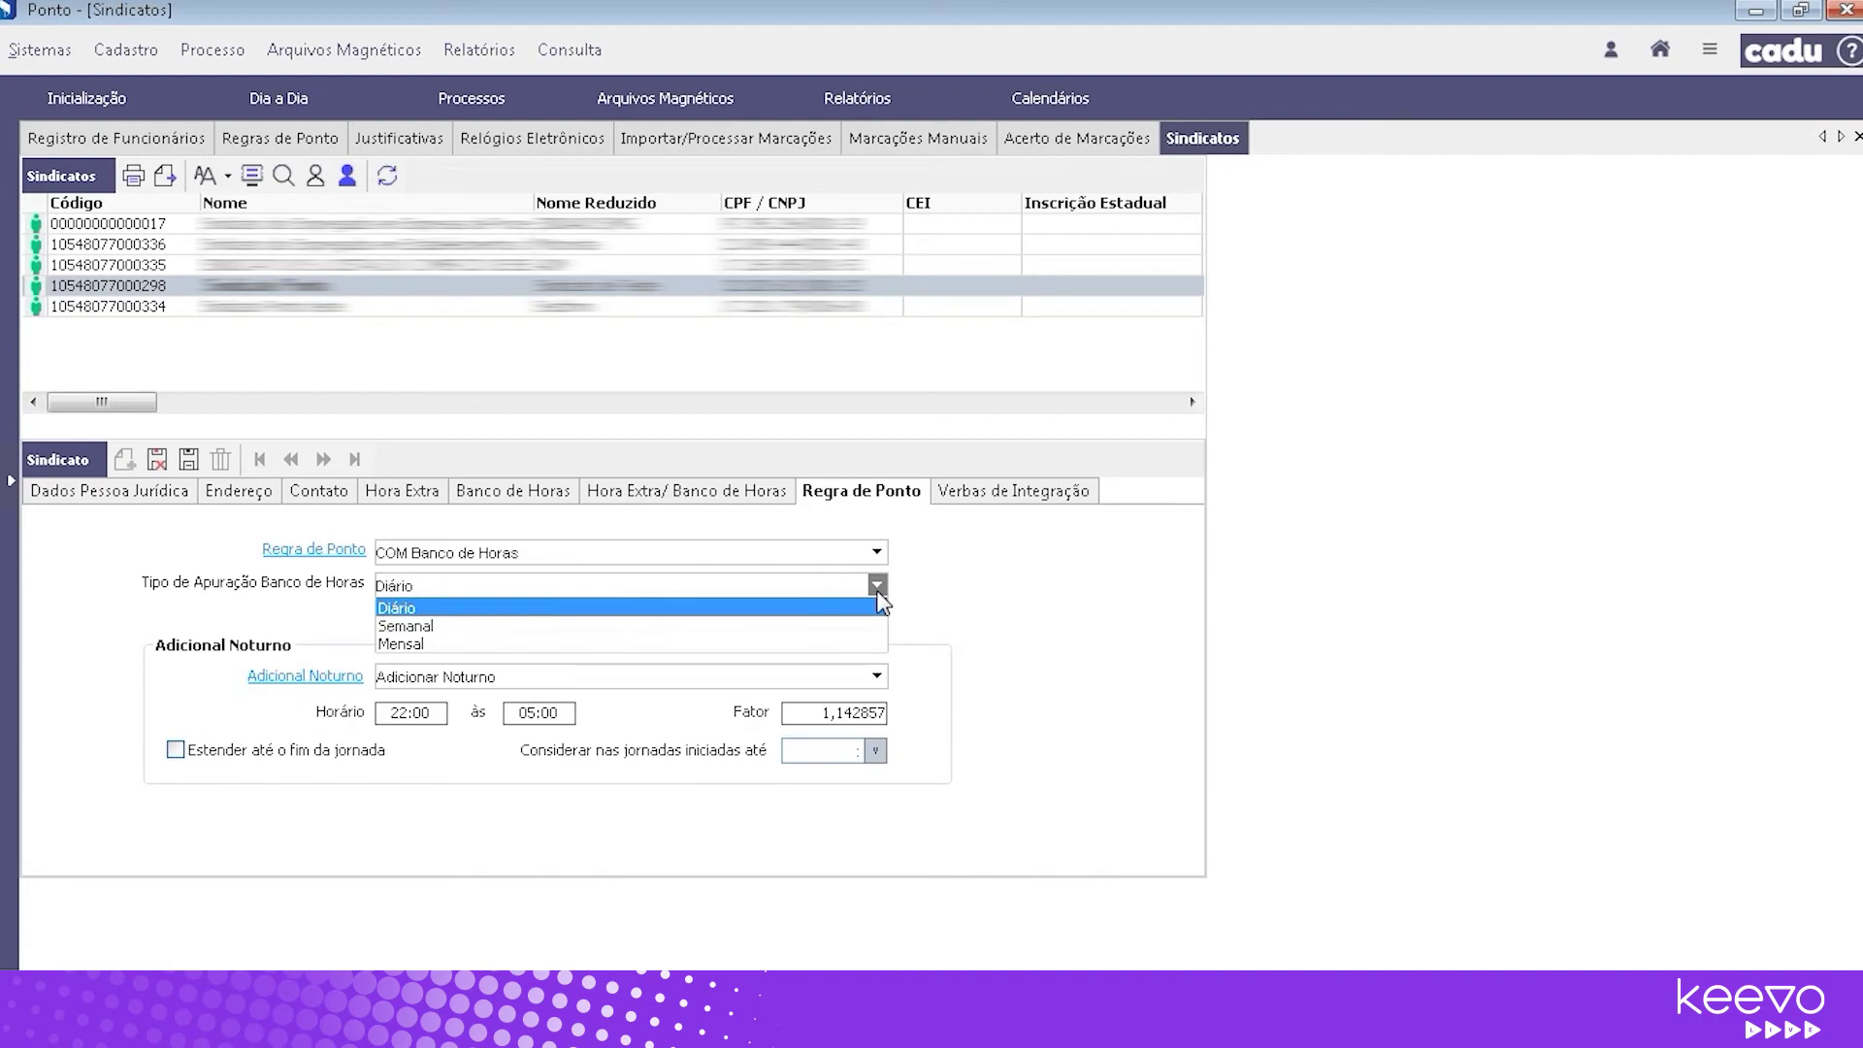
pyautogui.click(878, 591)
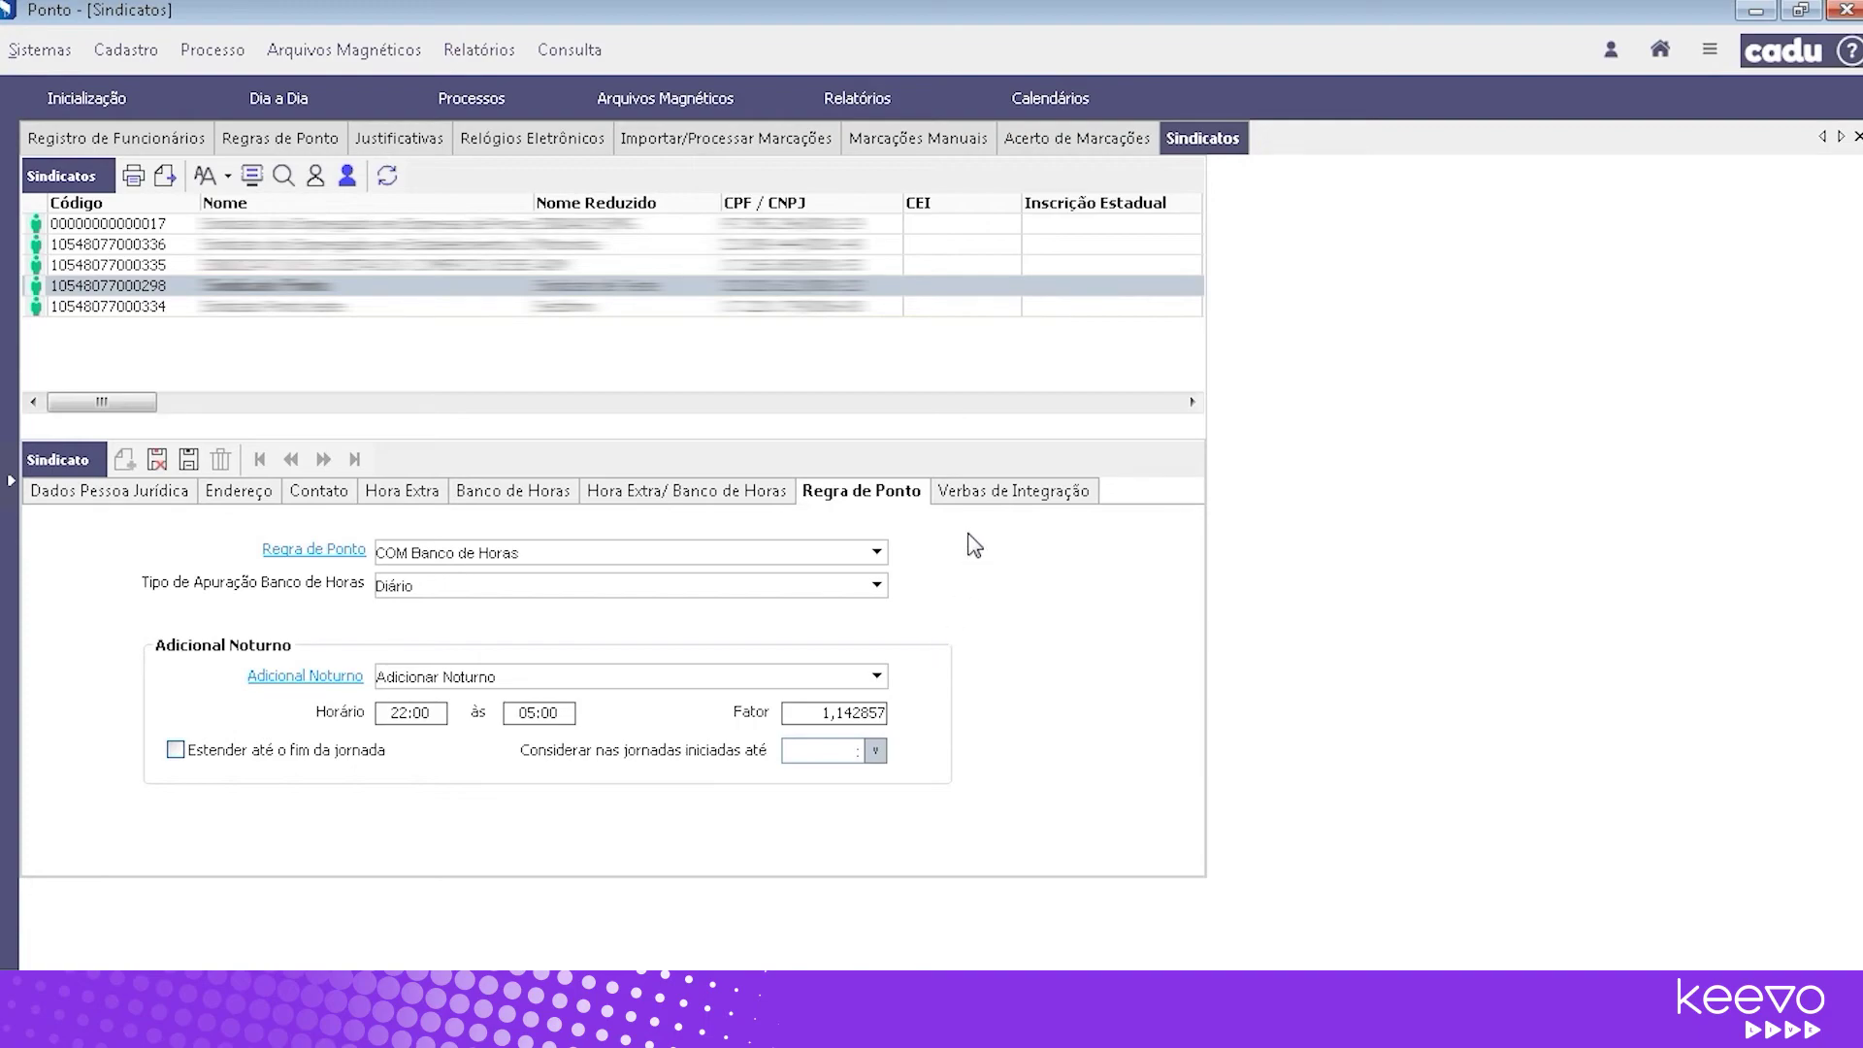
pyautogui.click(1000, 493)
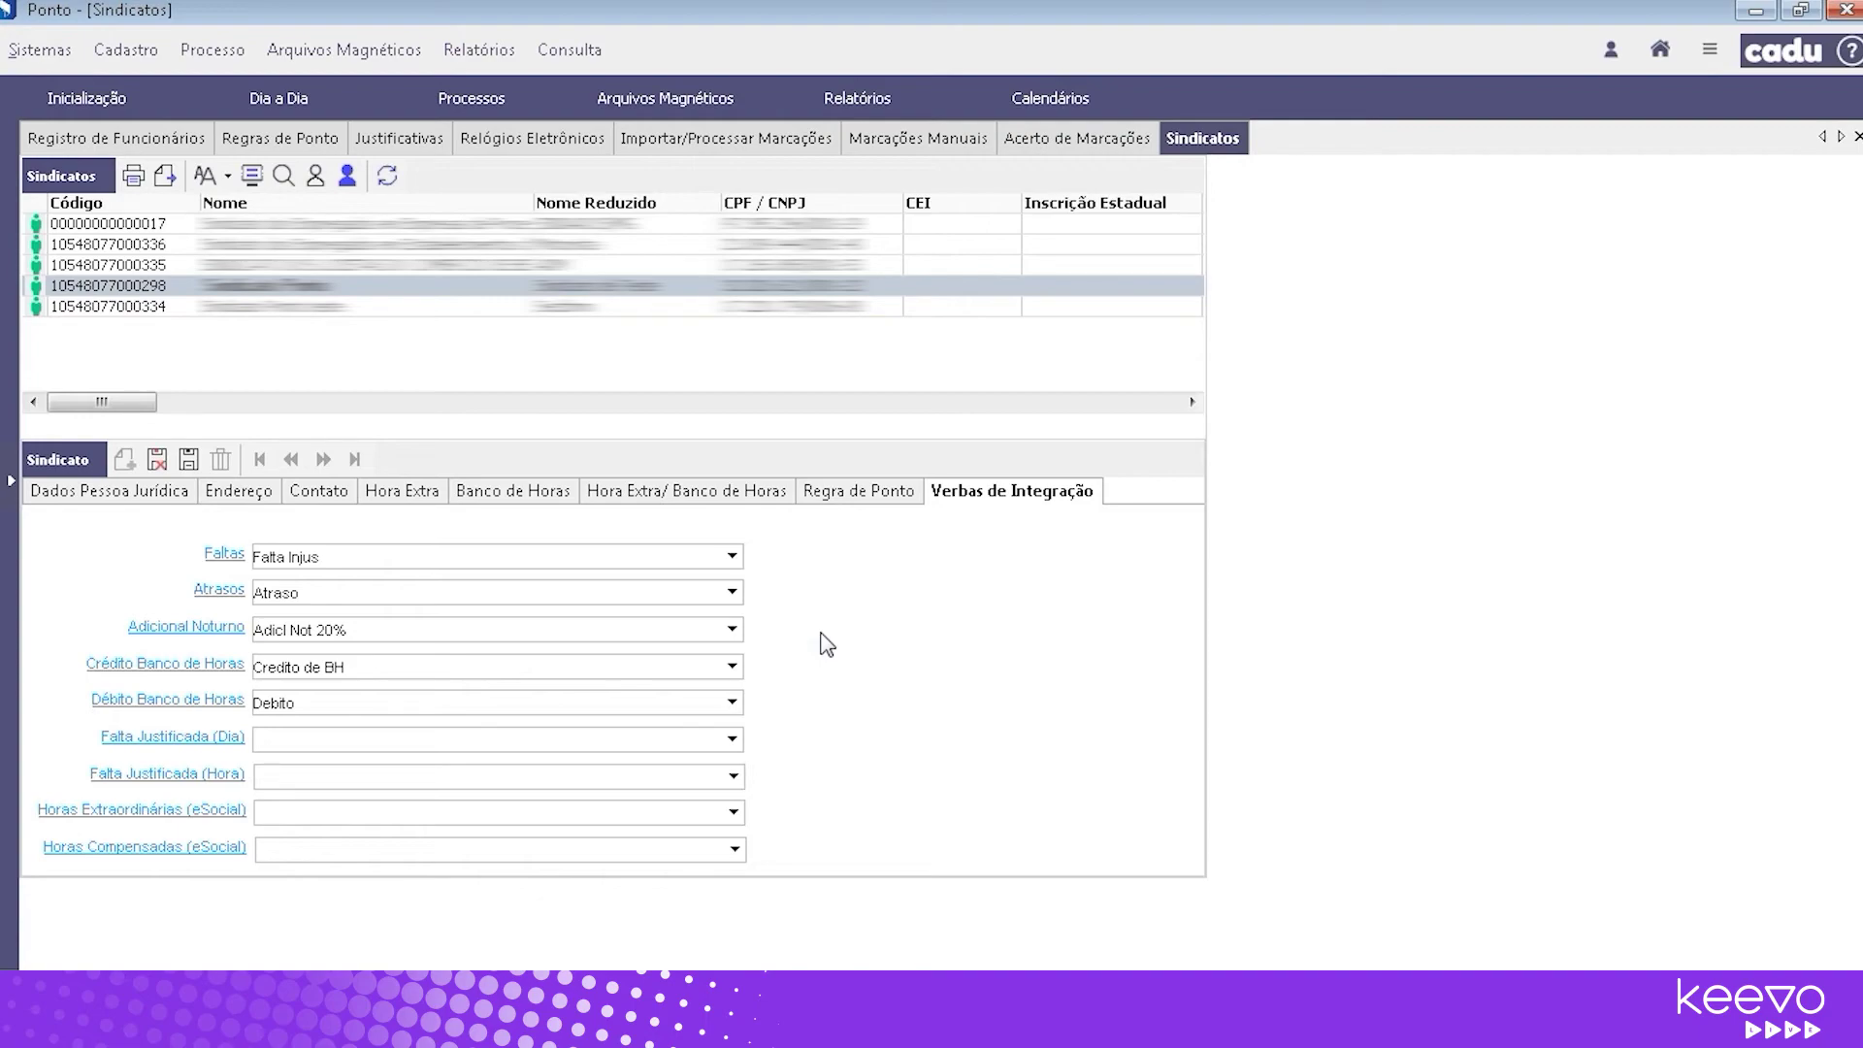
# Return to Acerto de Marcações and examine the Crédito BH column and the 07/09/2023 holiday entry for Empregado I
pyautogui.click(1043, 148)
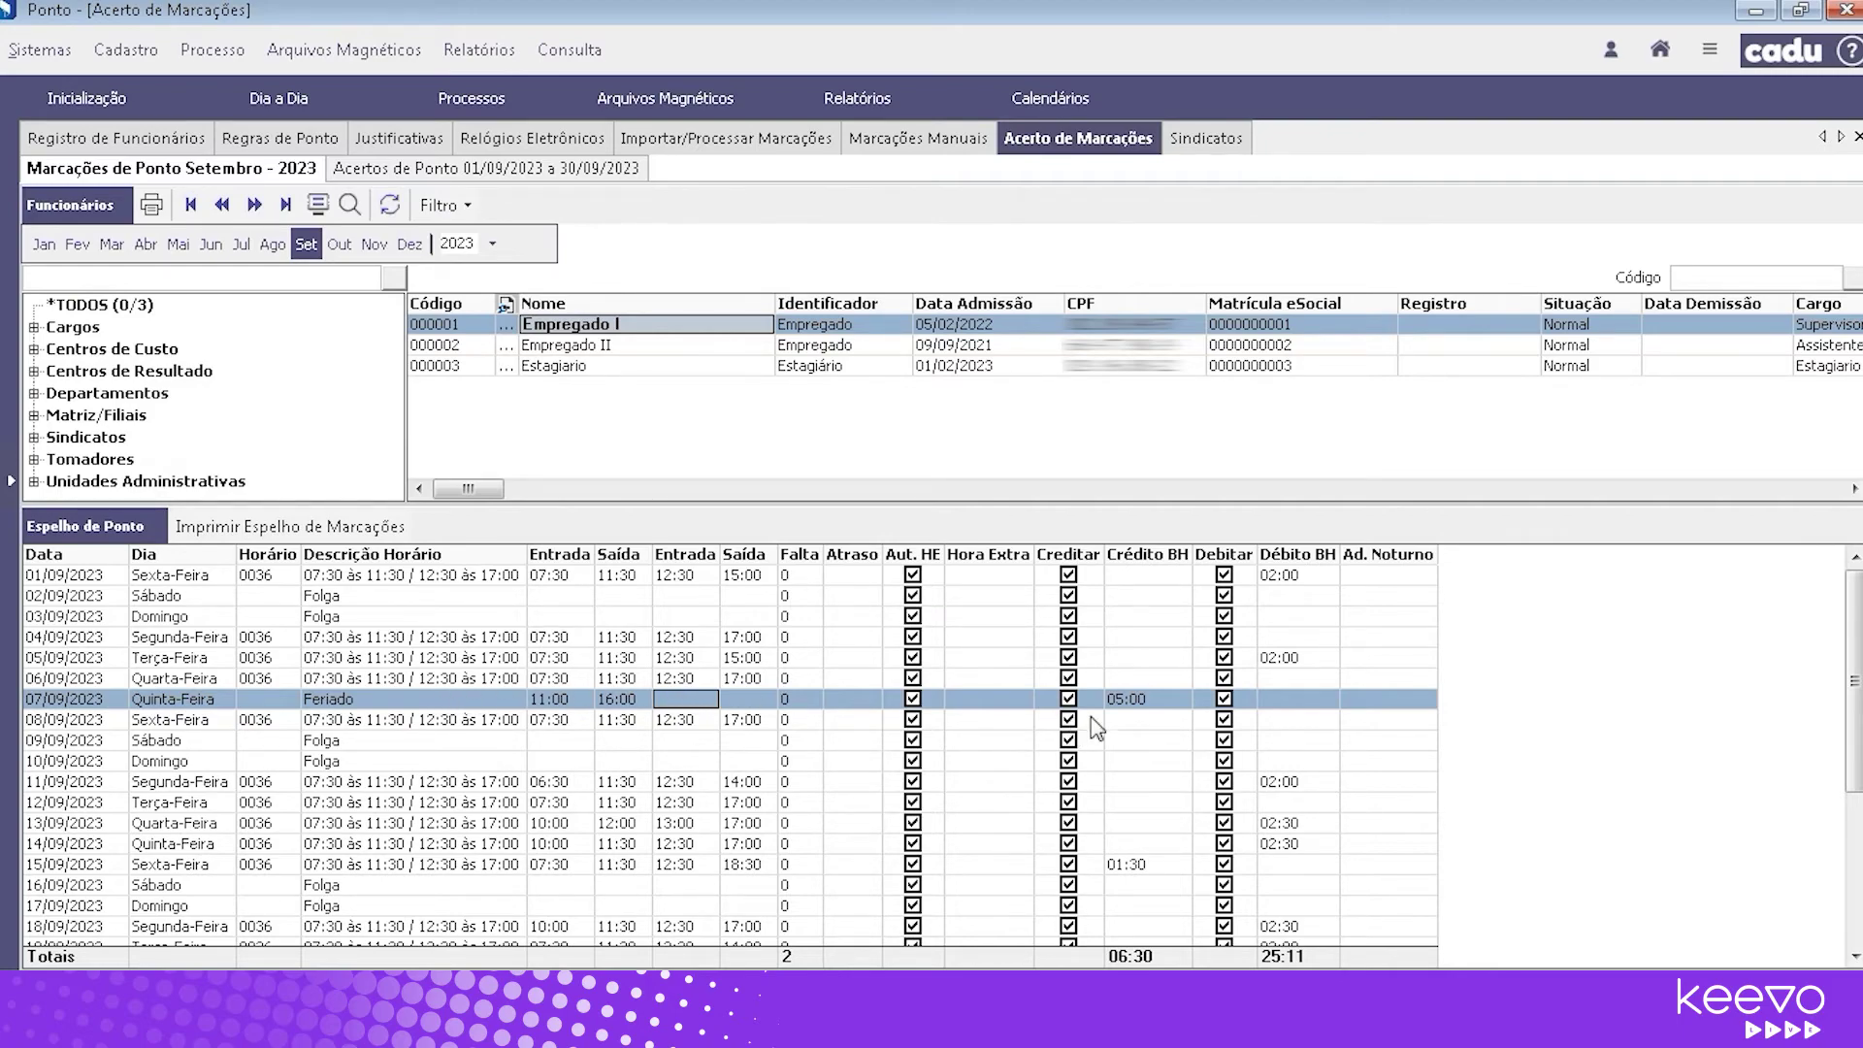
pyautogui.click(1141, 705)
pyautogui.click(1153, 545)
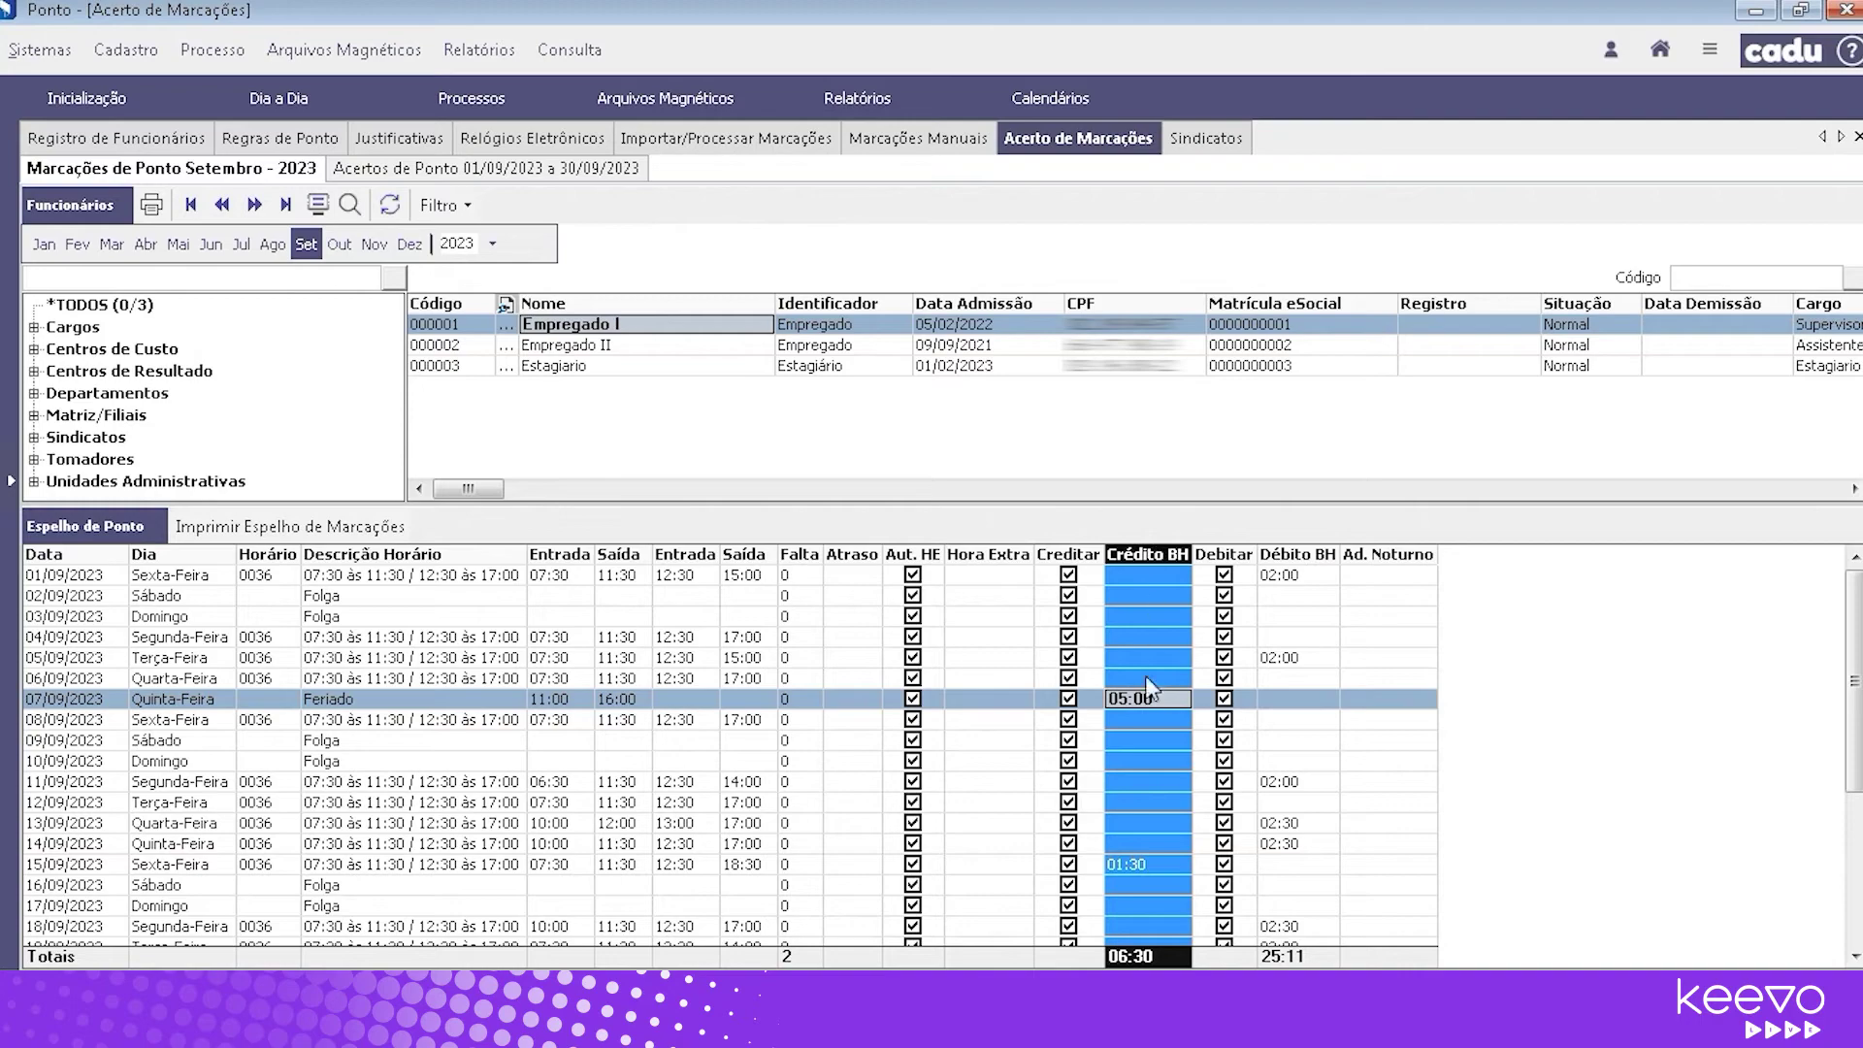
pyautogui.click(1145, 701)
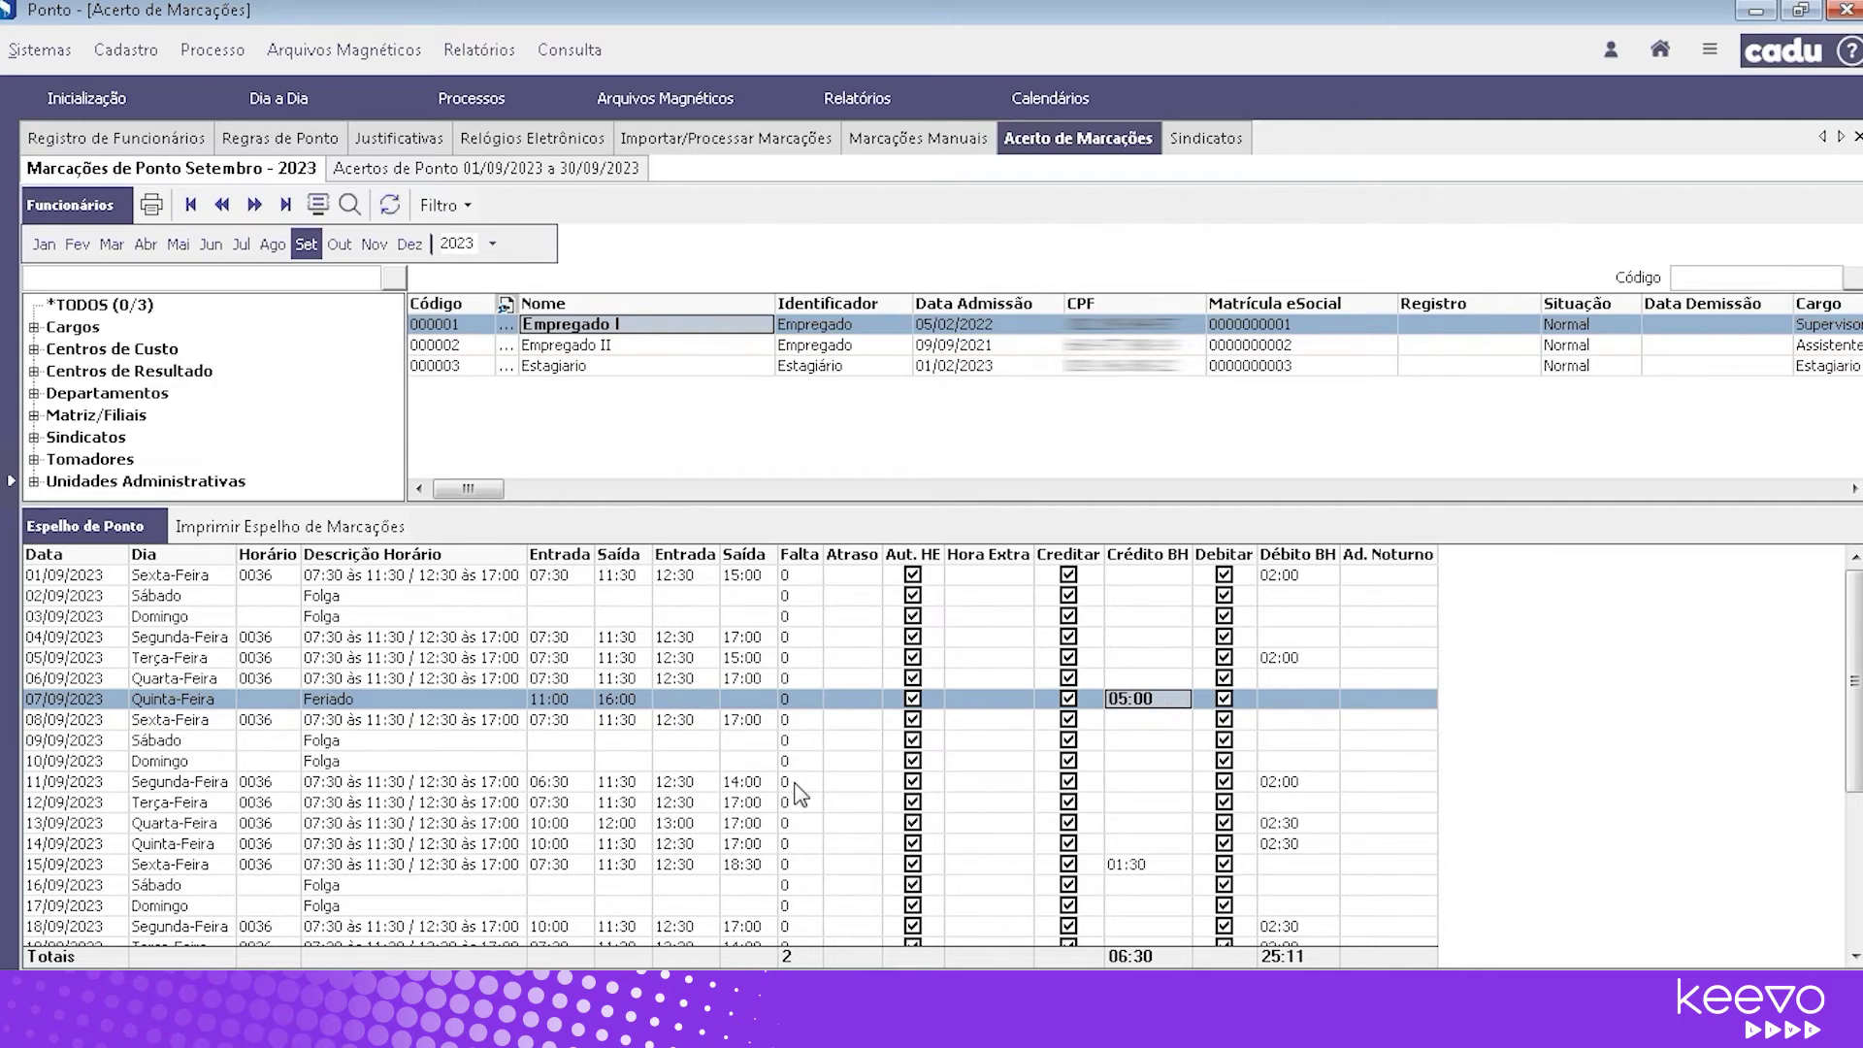
# Open the 11/09/2023 entries and assign the justification Liberação Gestor to the Saída 2 marking
pyautogui.click(487, 788)
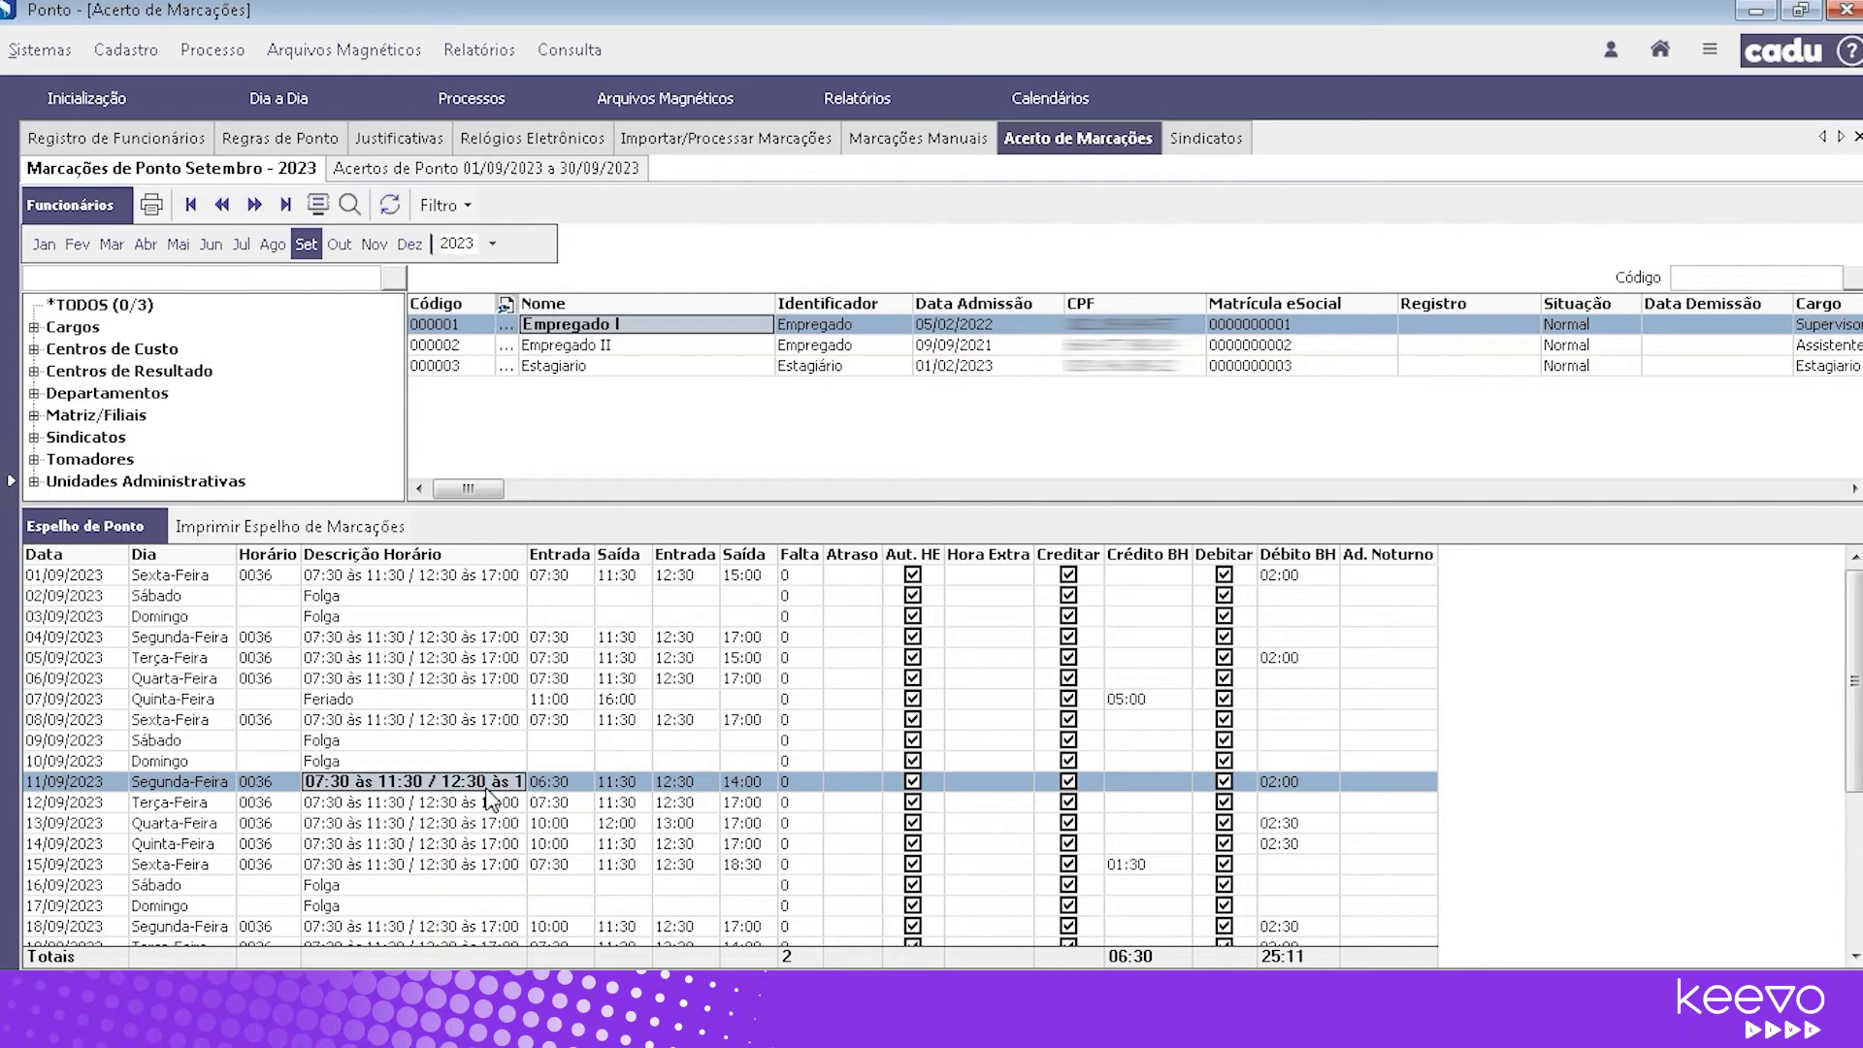
pyautogui.doubleClick(487, 790)
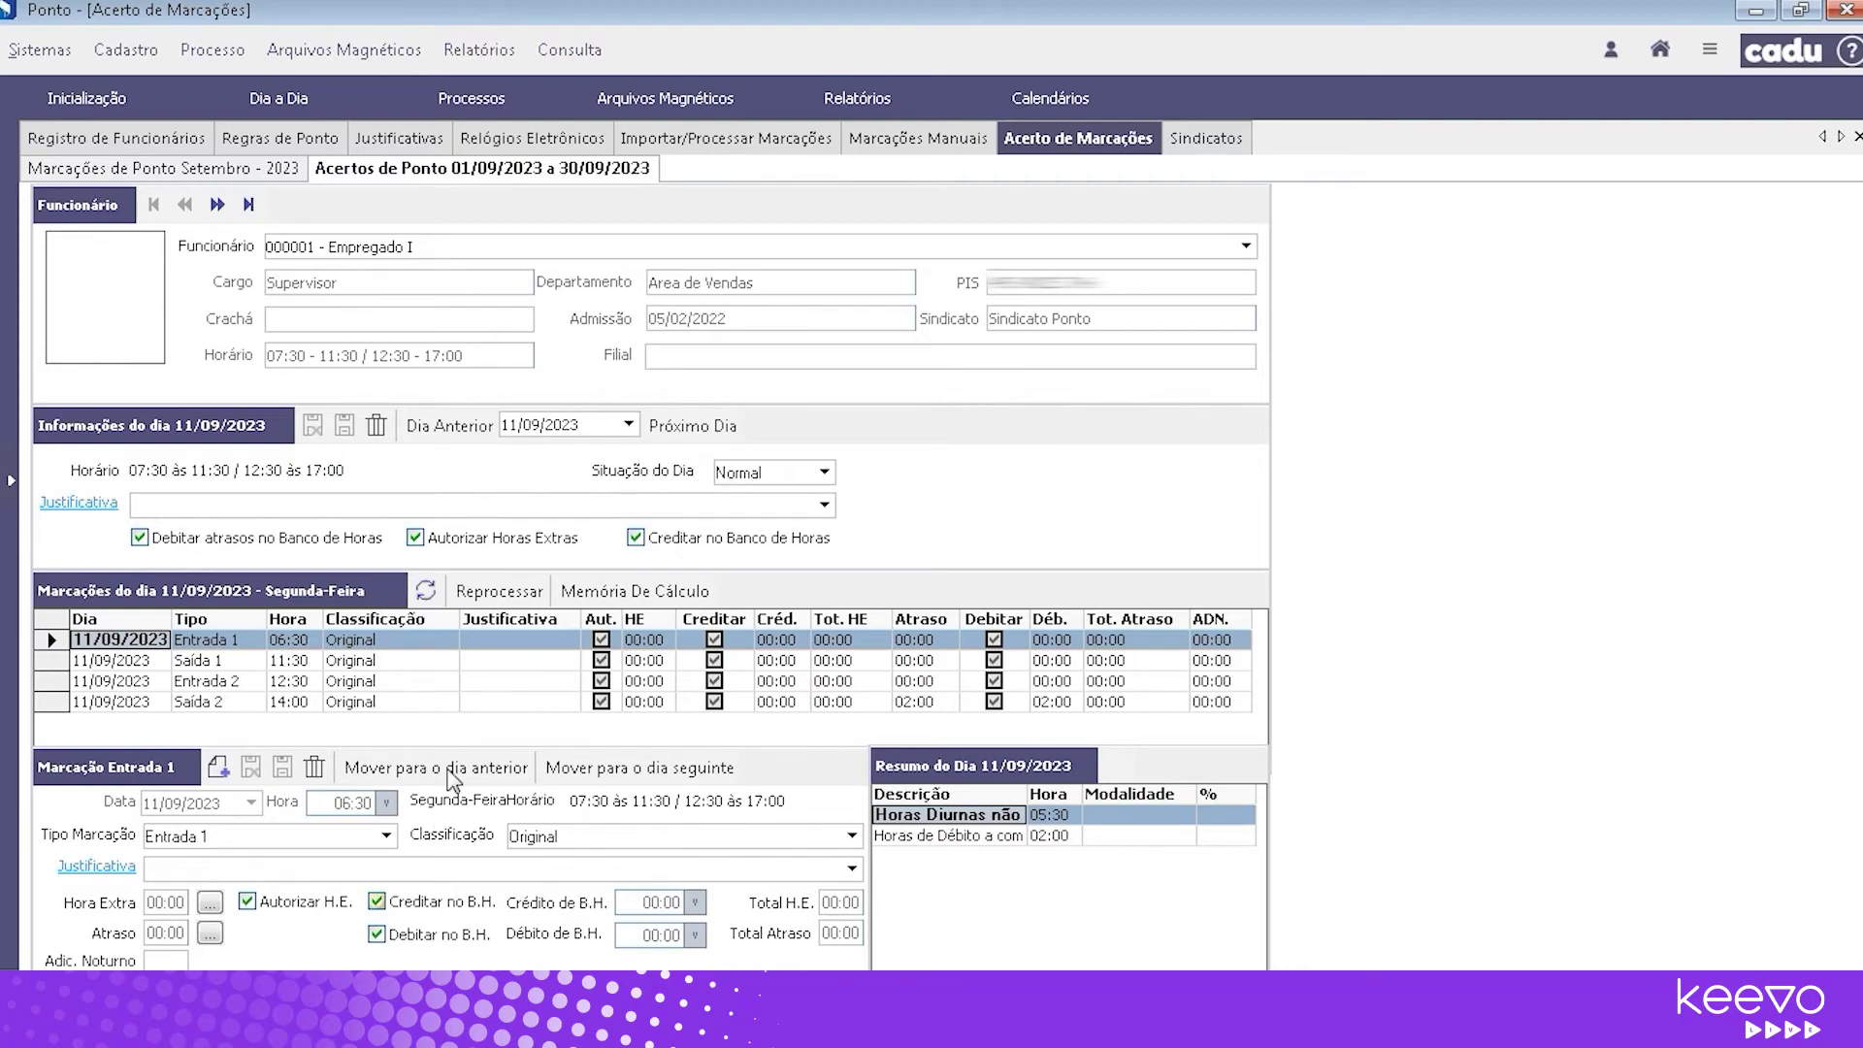
pyautogui.click(490, 701)
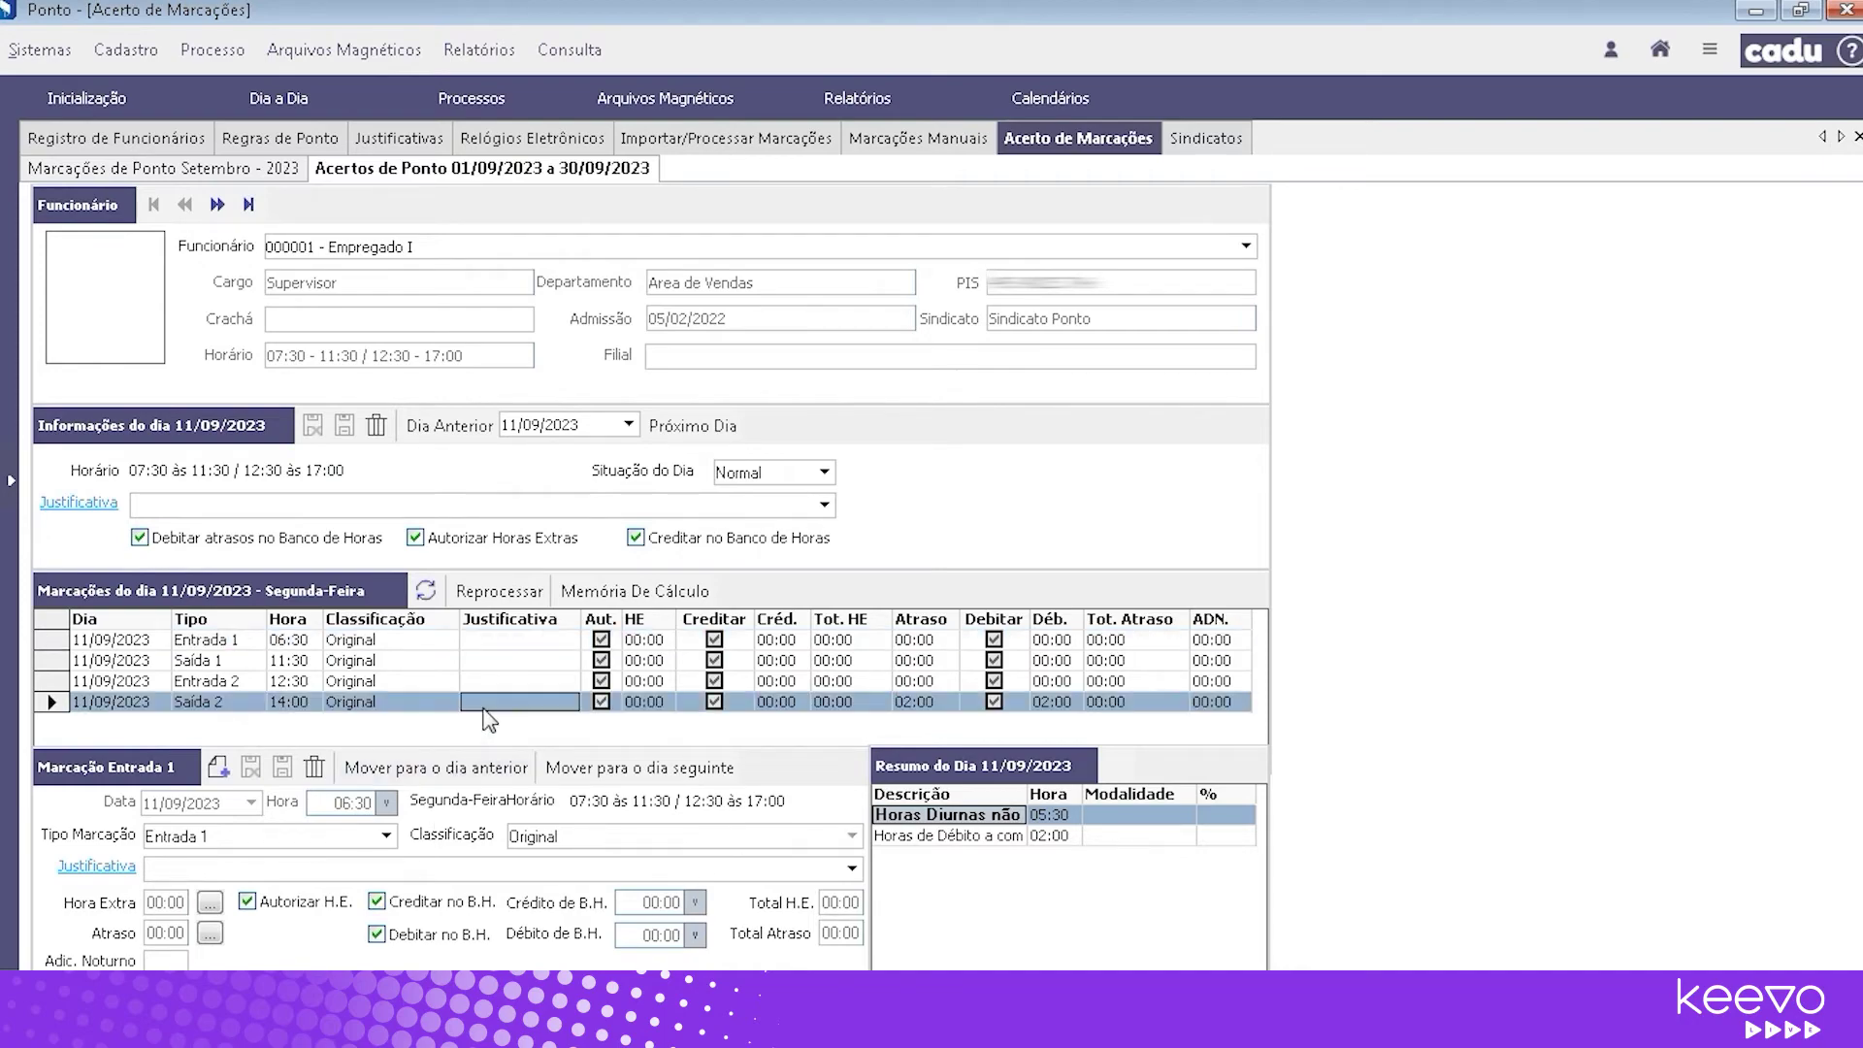
pyautogui.click(899, 704)
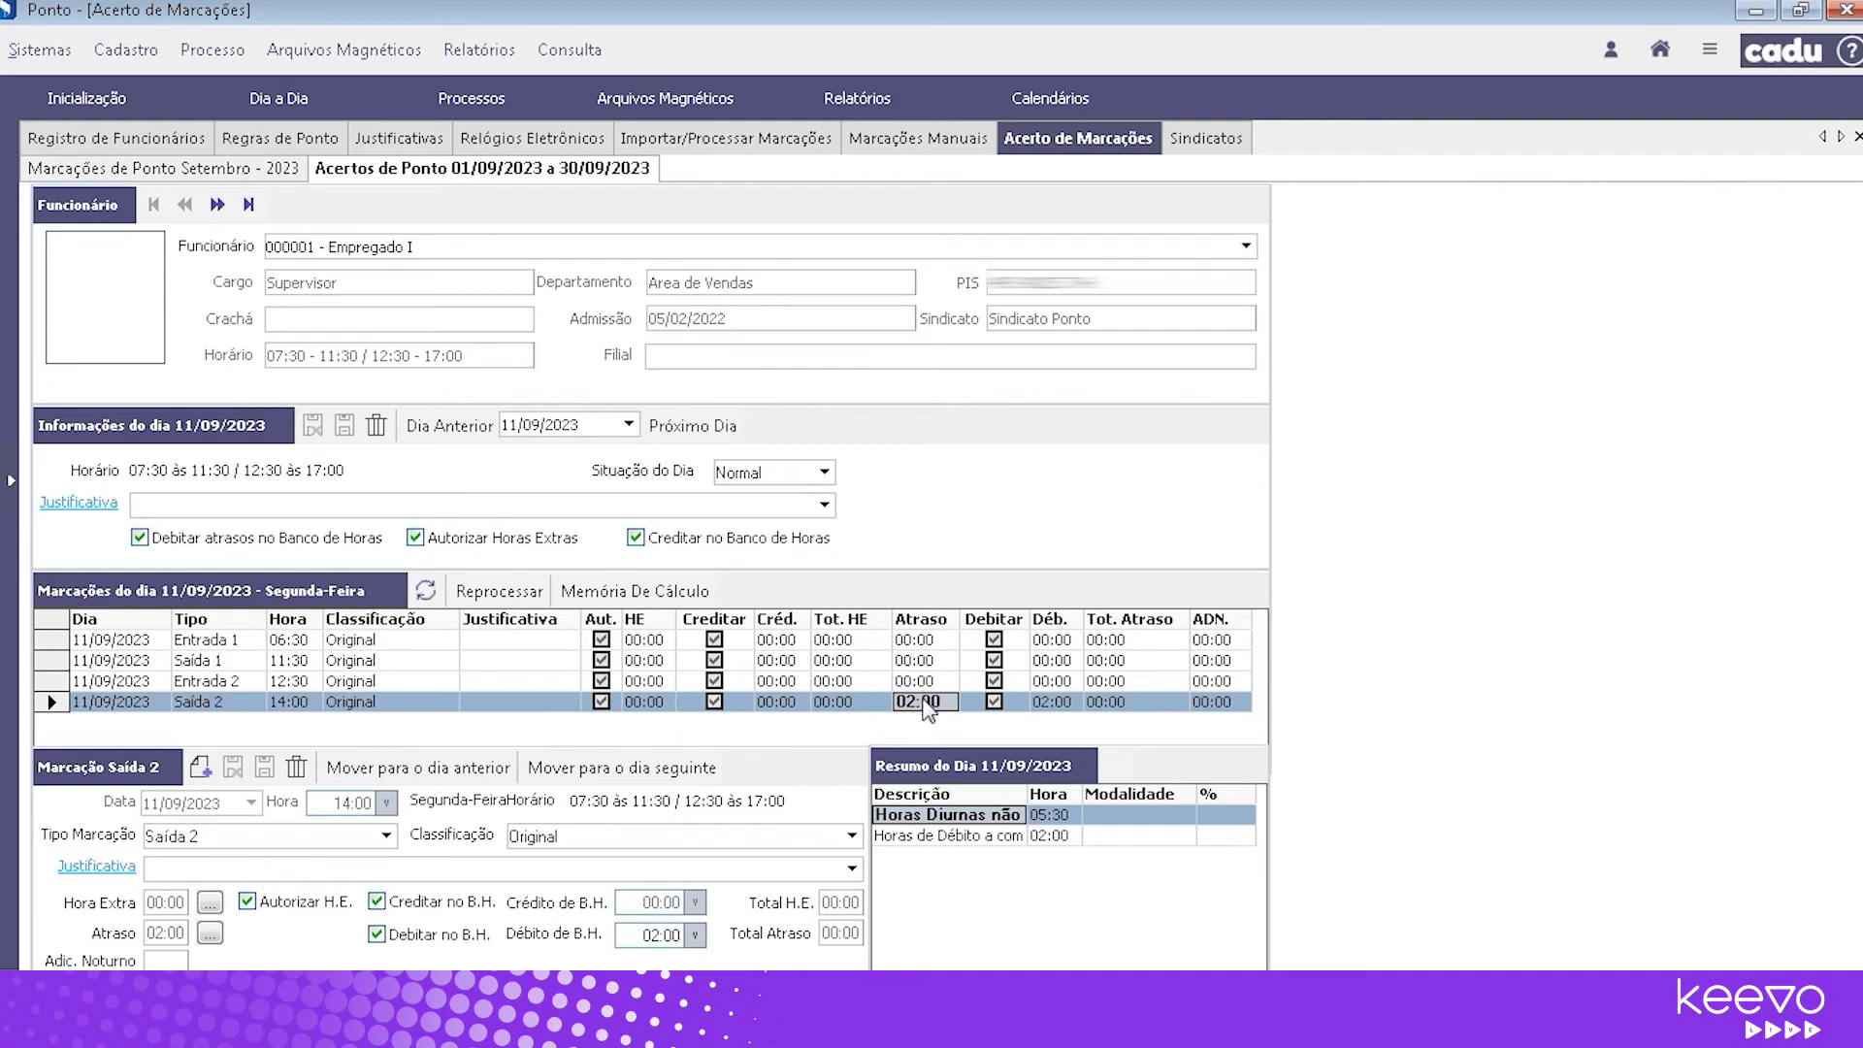
pyautogui.click(852, 871)
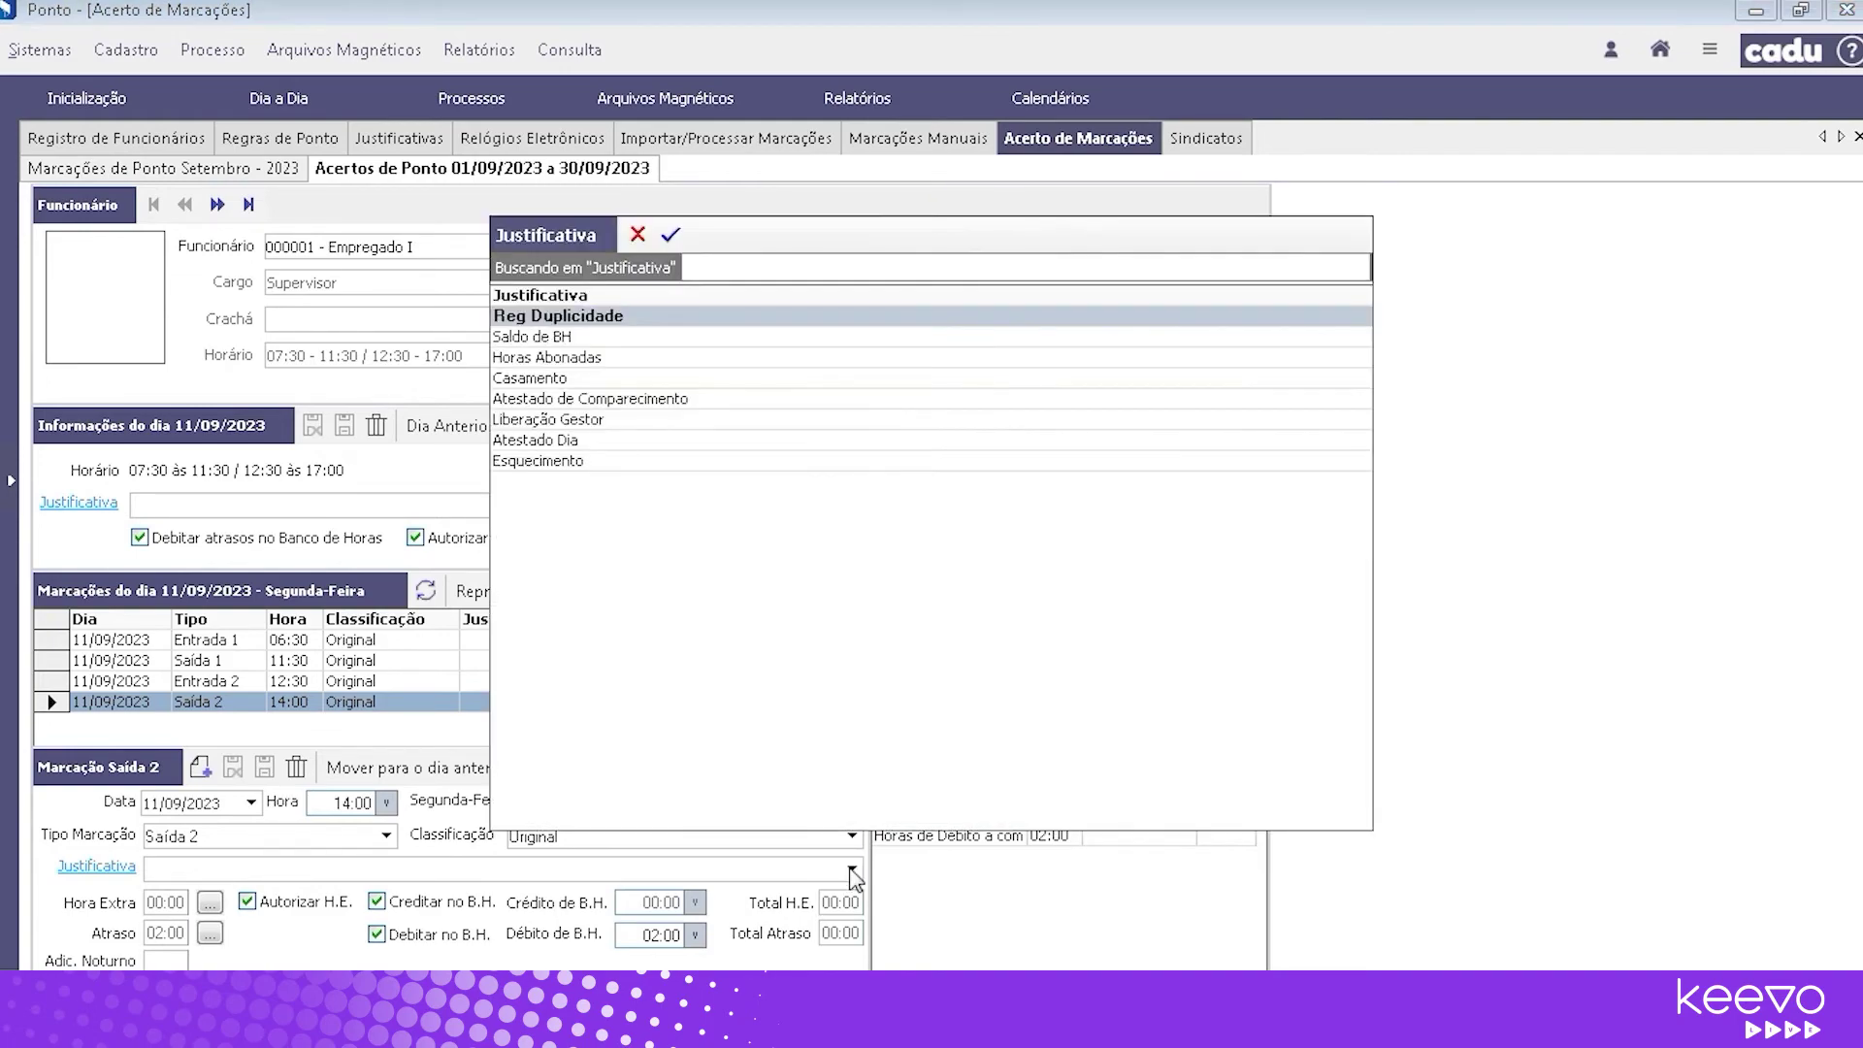
pyautogui.click(621, 427)
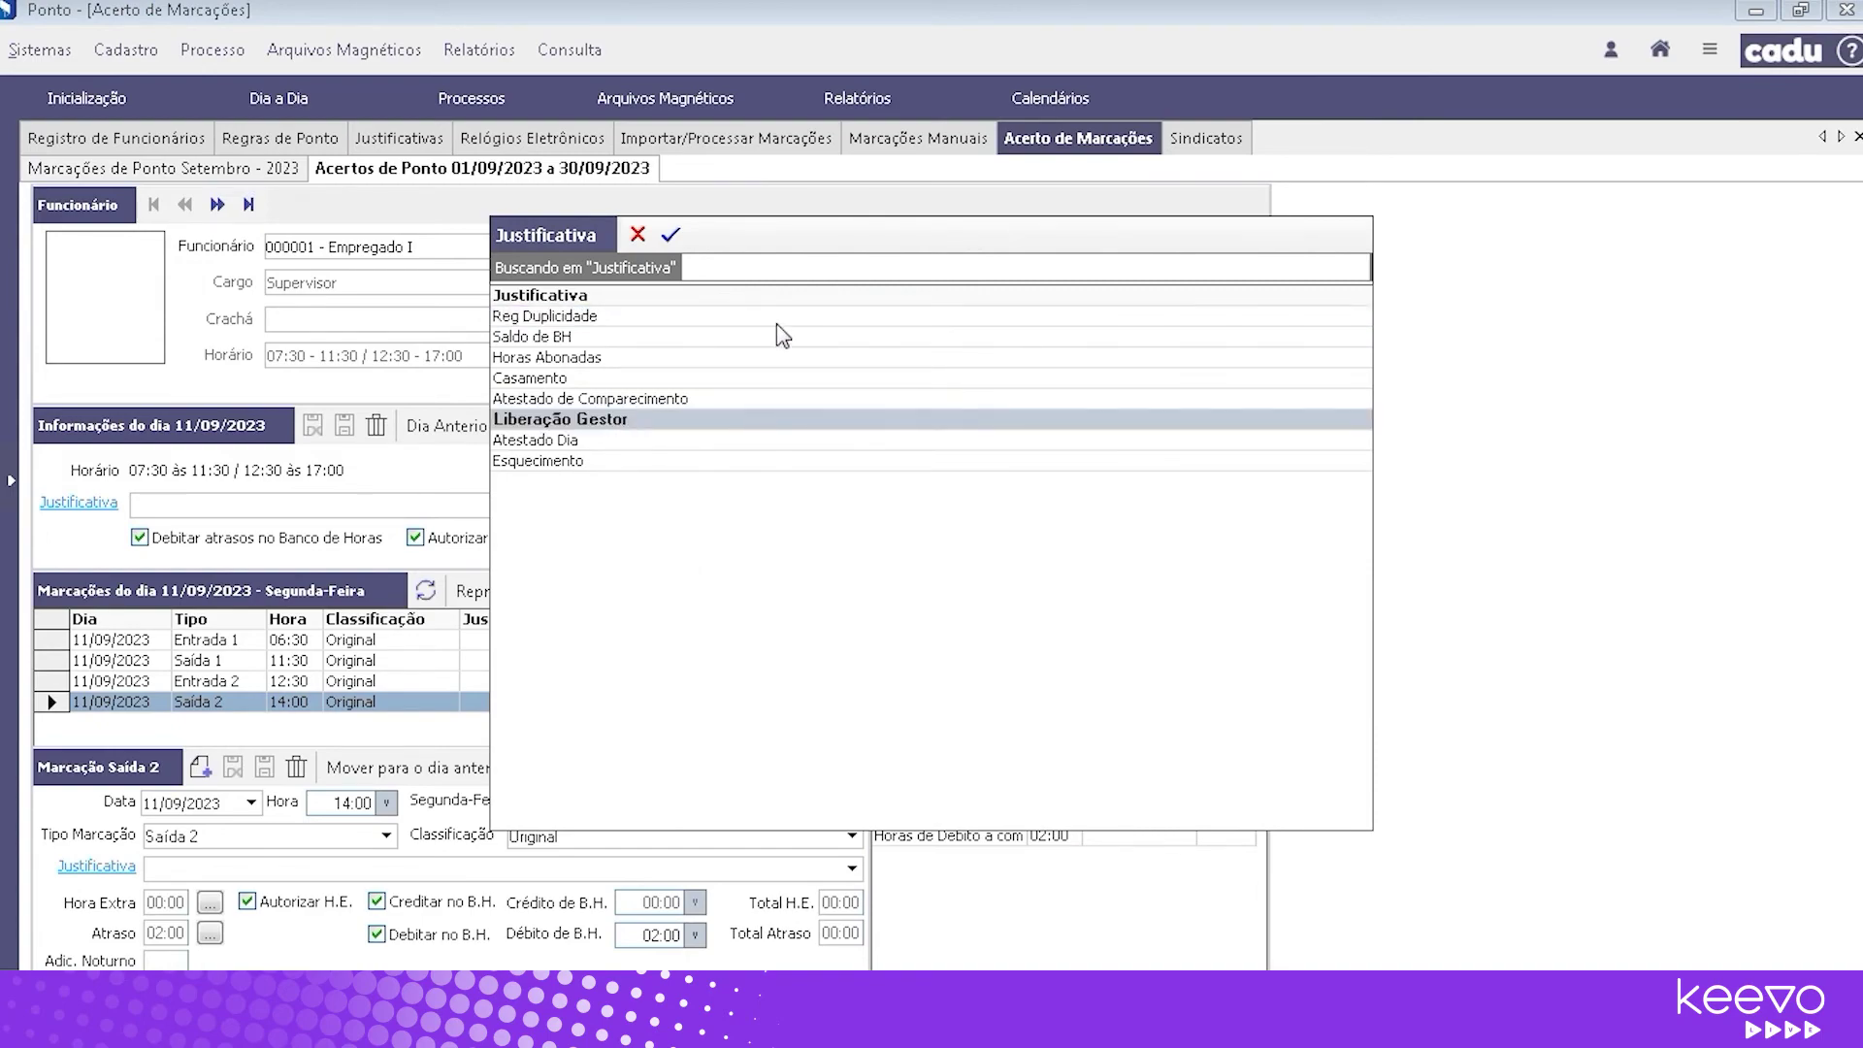
pyautogui.click(670, 237)
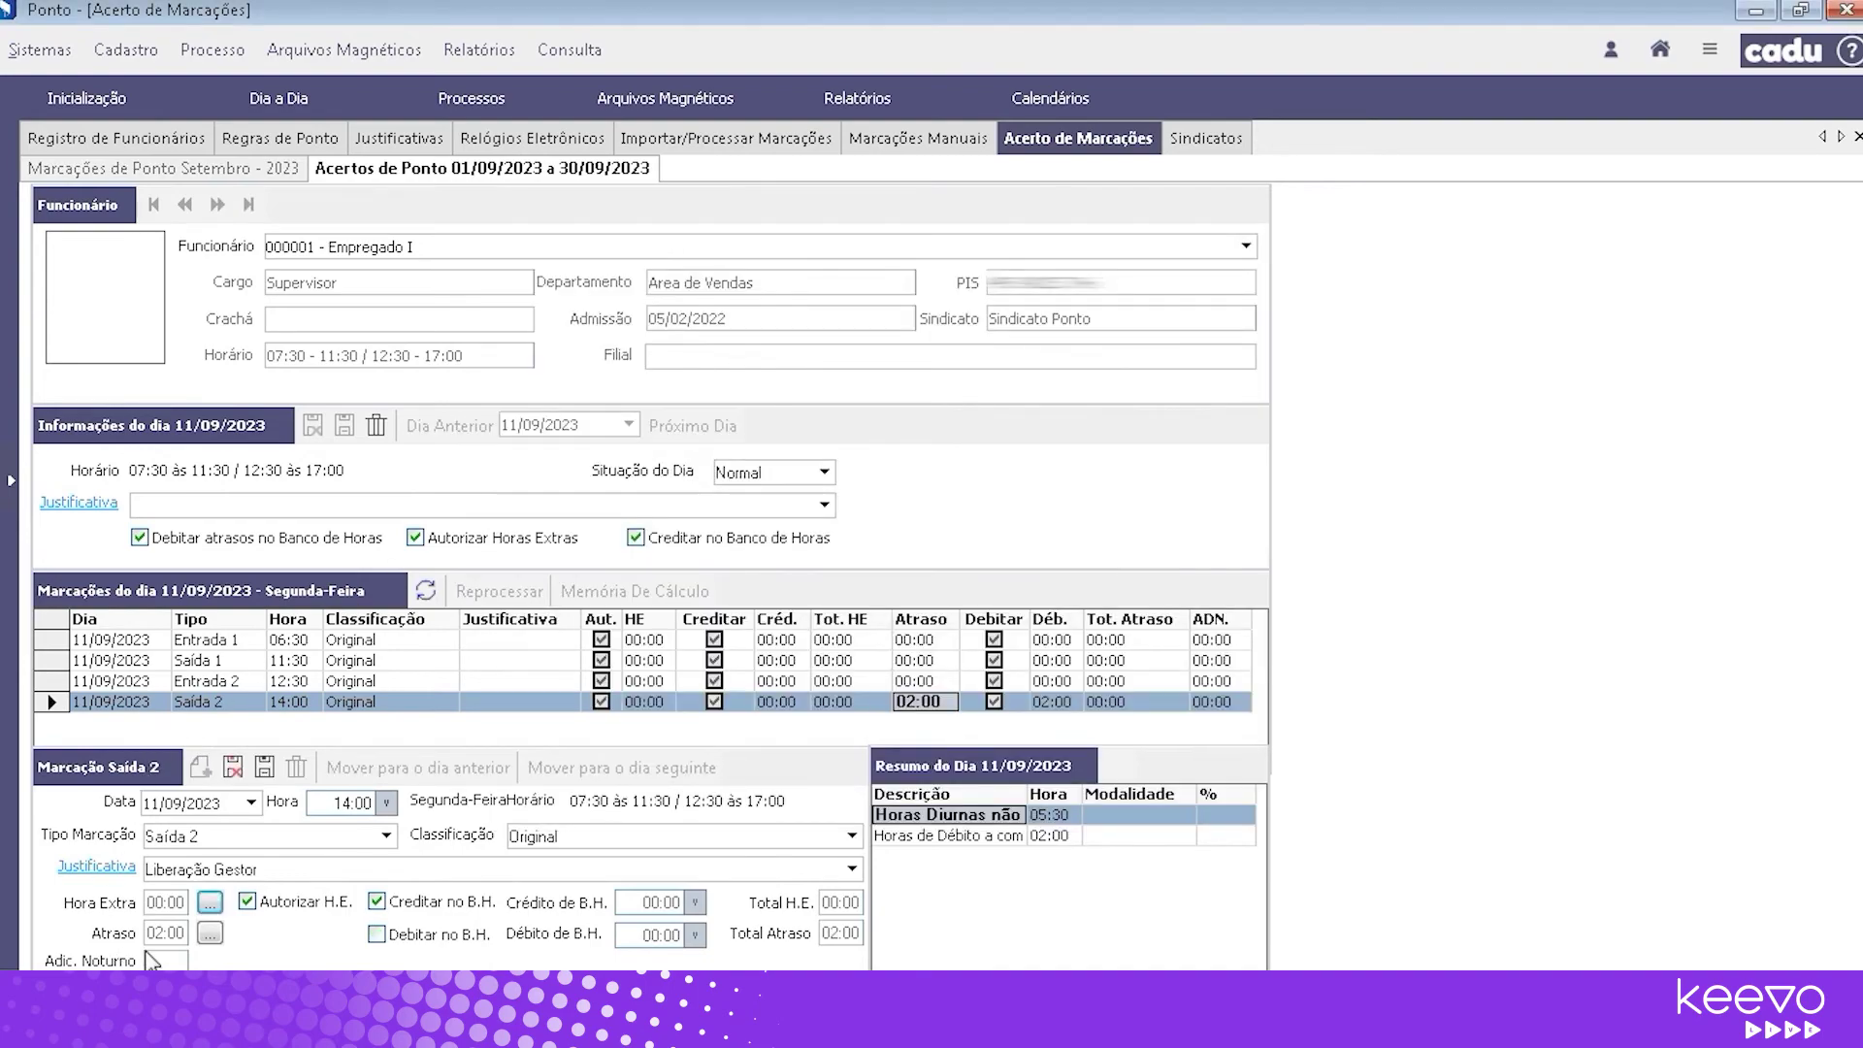
# Apply a 02:00 deduction to the delay of the 11/09/2023 Saída 2 marking and save the marking
pyautogui.click(211, 933)
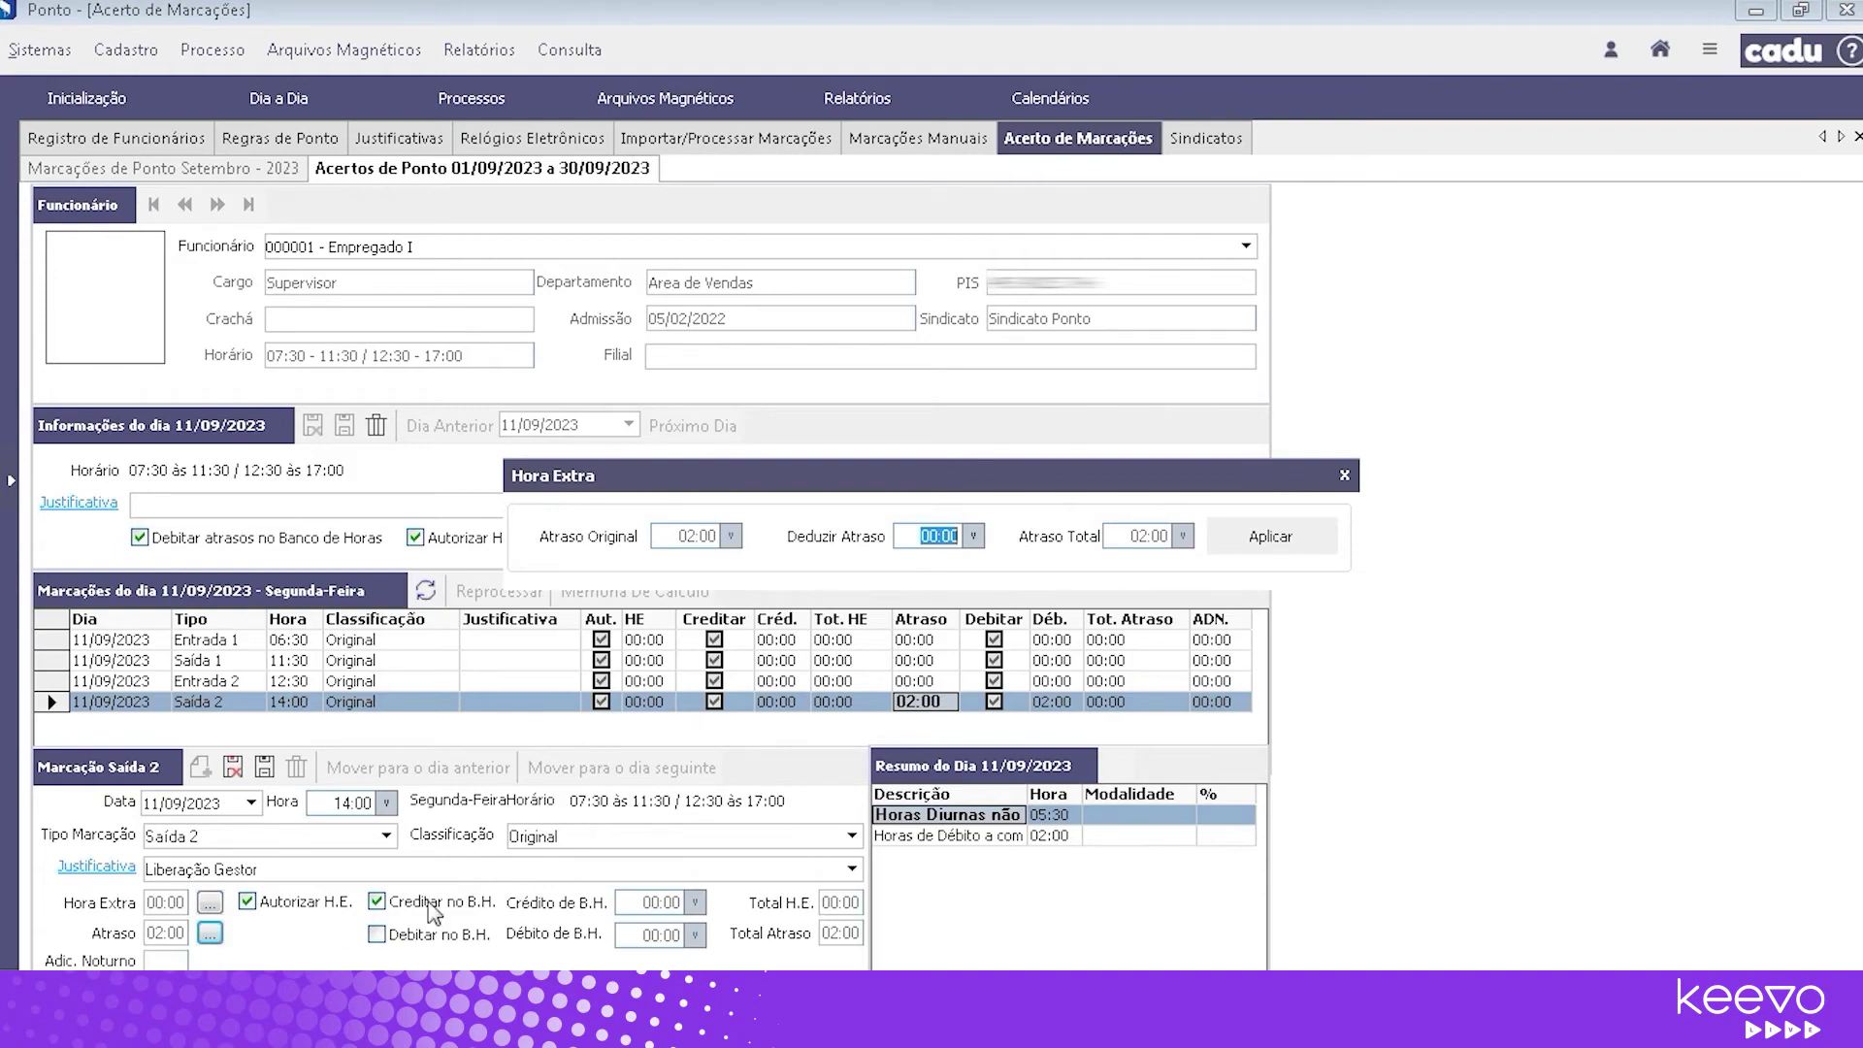
pyautogui.click(957, 536)
pyautogui.click(1273, 541)
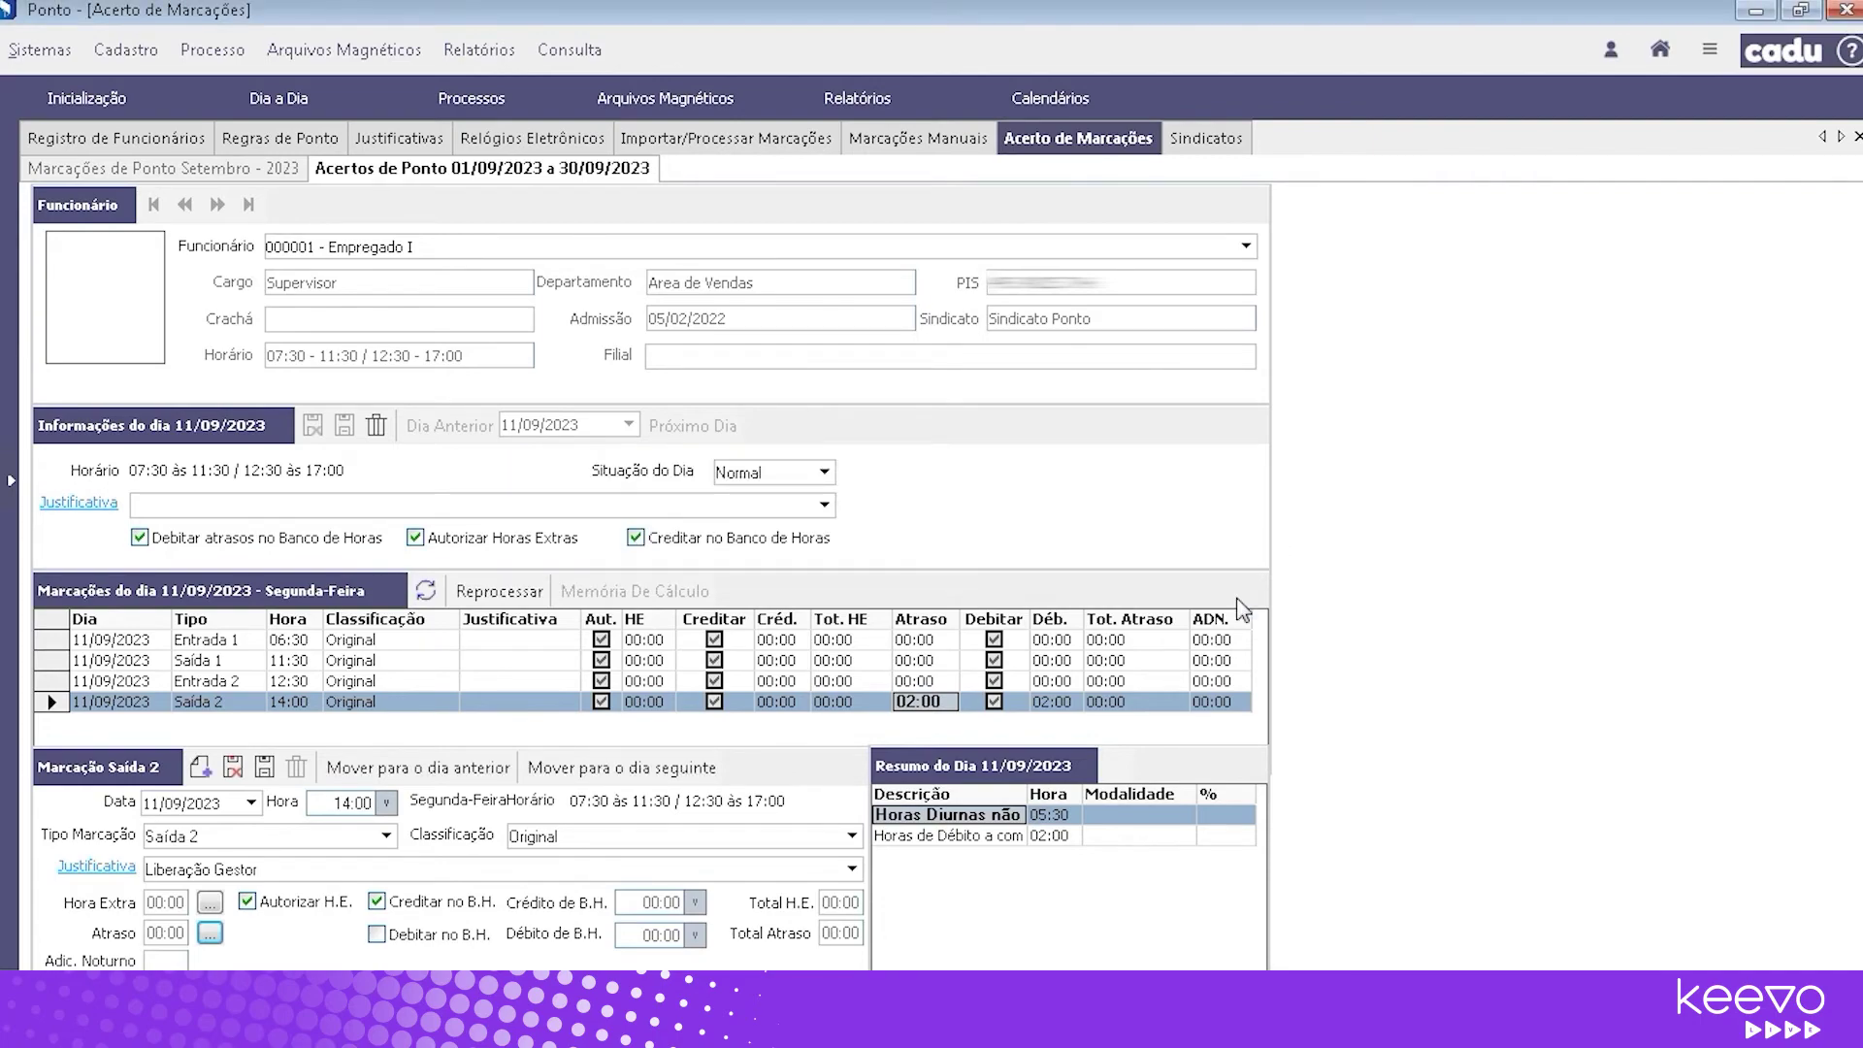
pyautogui.click(267, 769)
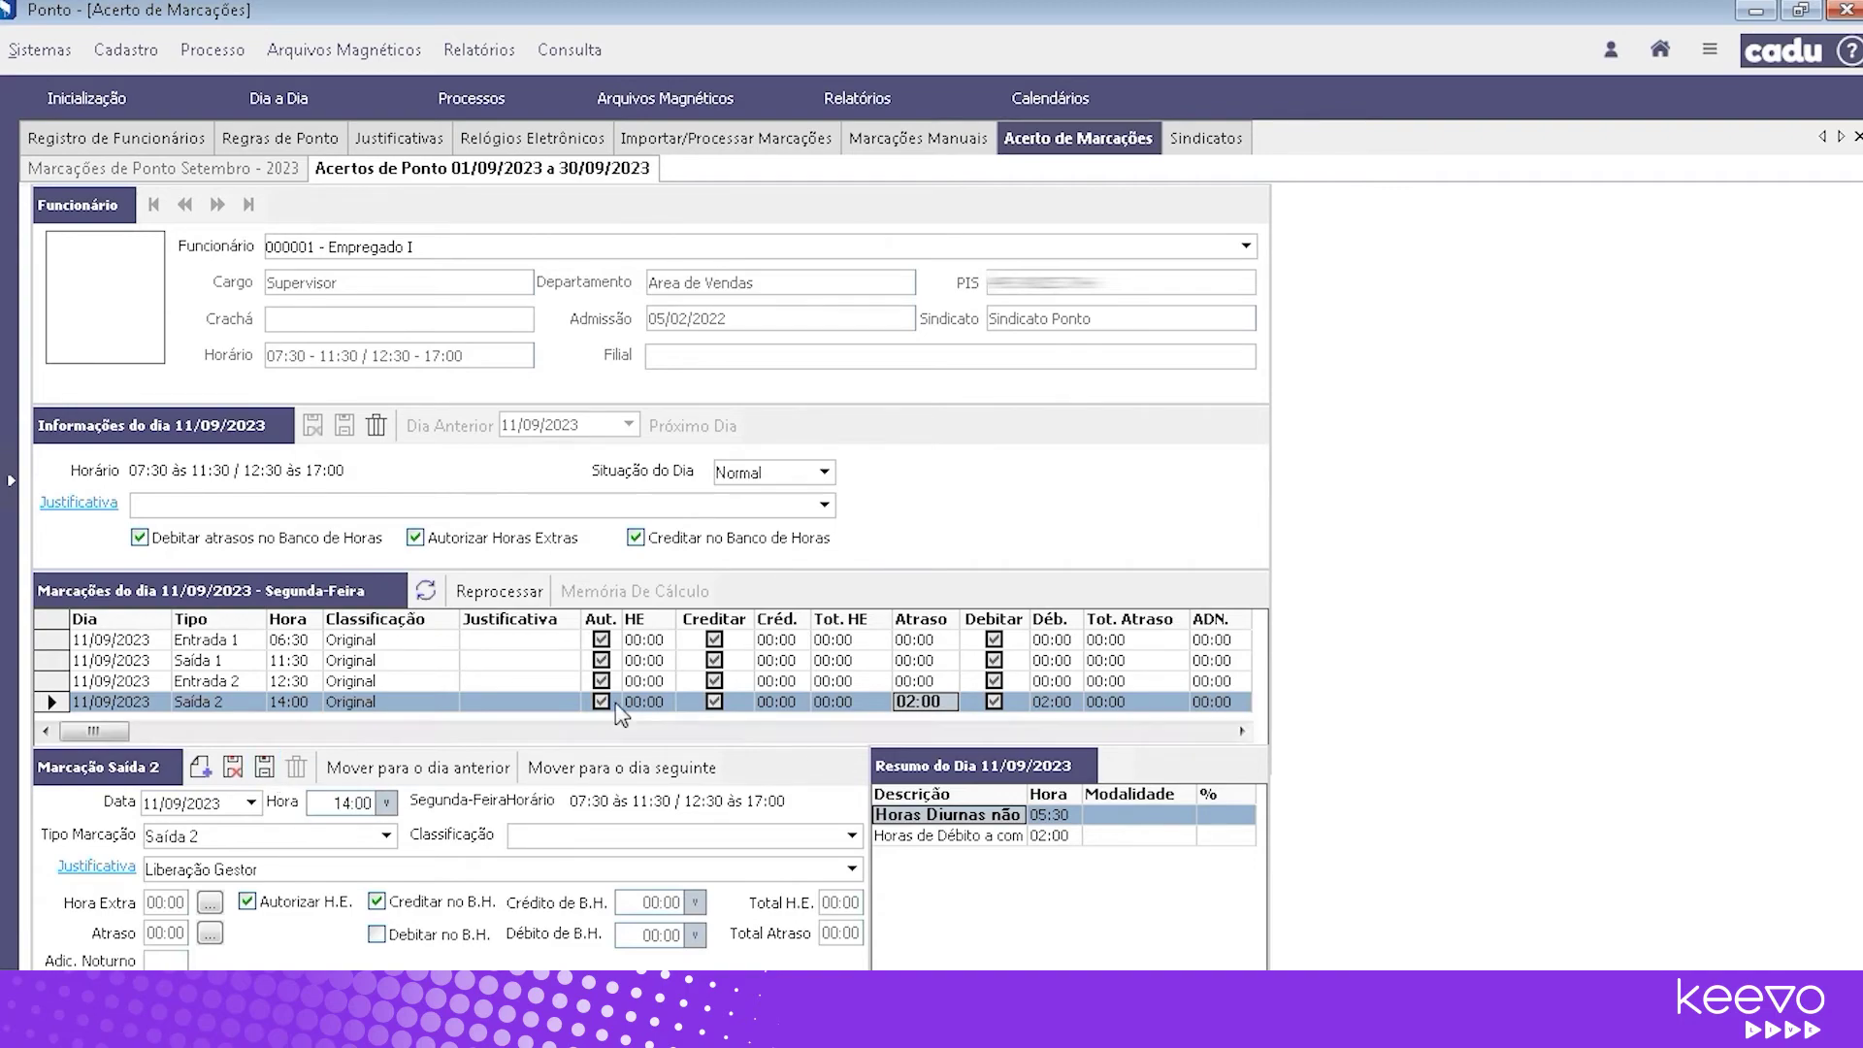
pyautogui.click(525, 703)
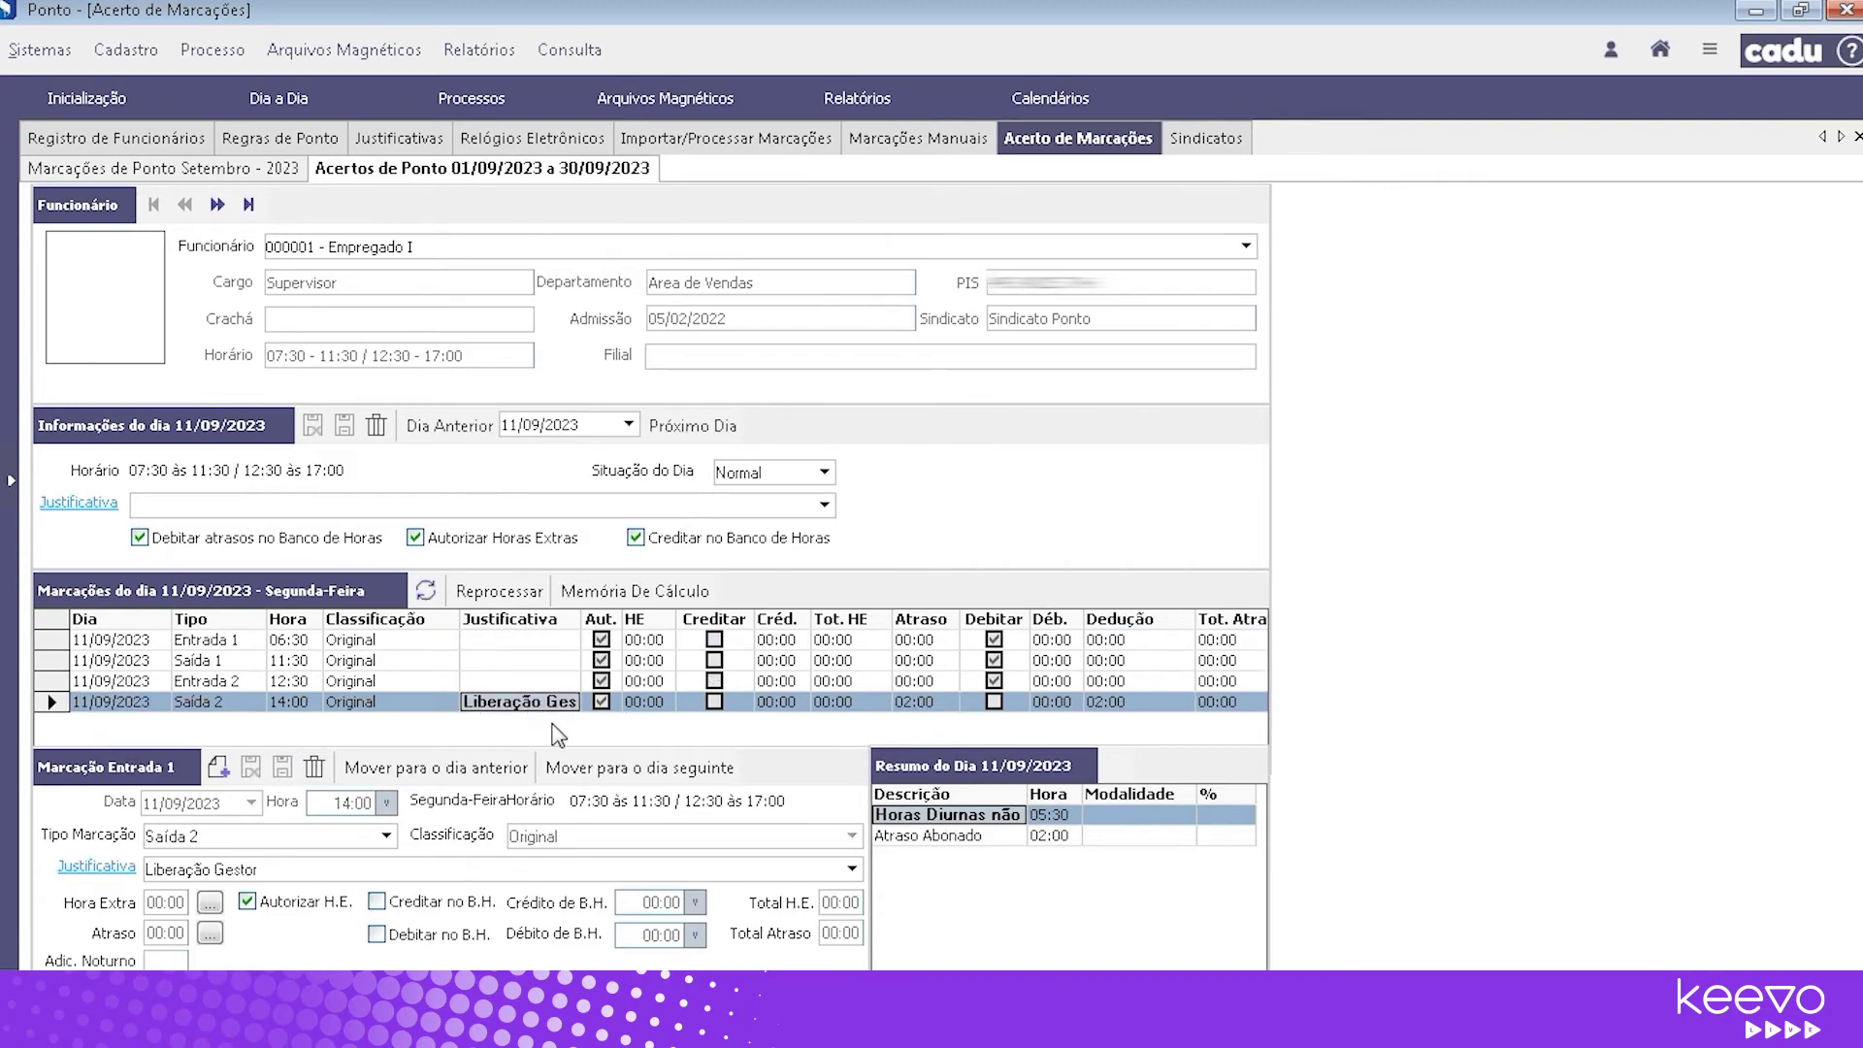
# Check the 11/09/2023 day summary and its hour-bank credit and debit in the September time sheet
pyautogui.click(1080, 837)
pyautogui.click(259, 172)
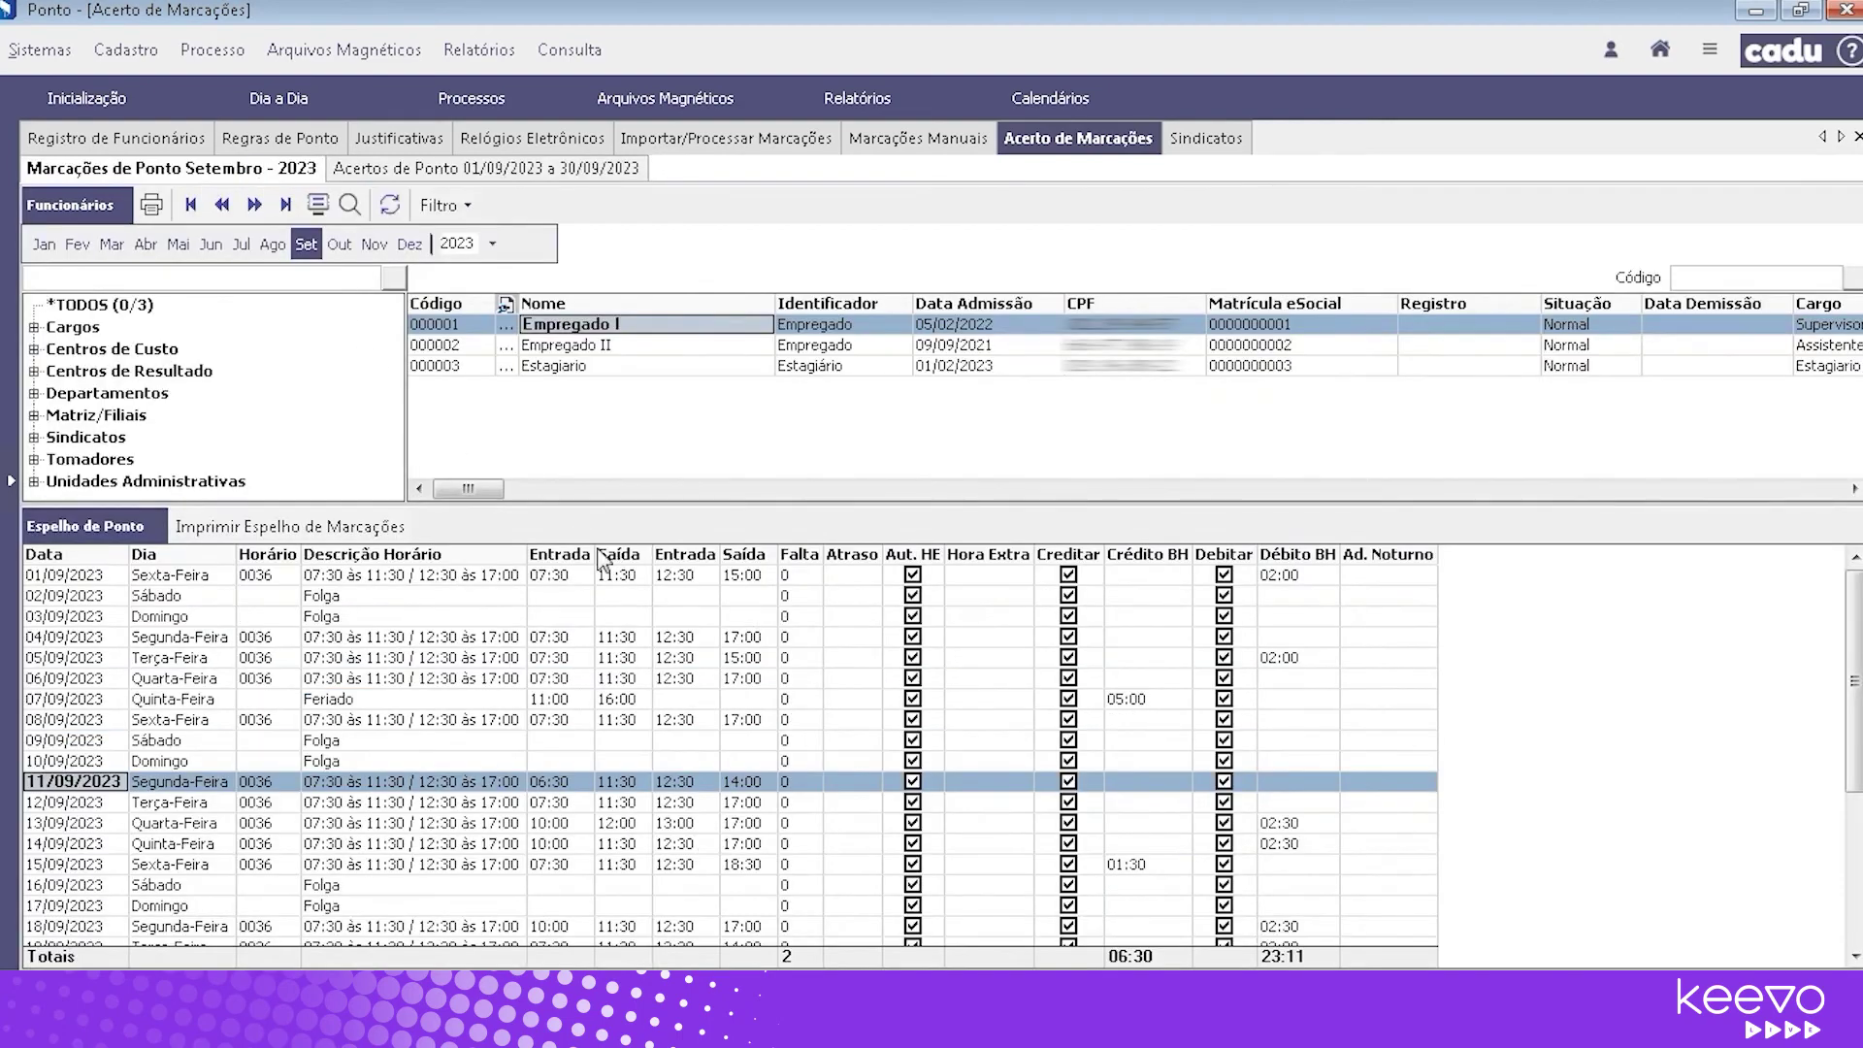
pyautogui.click(1131, 786)
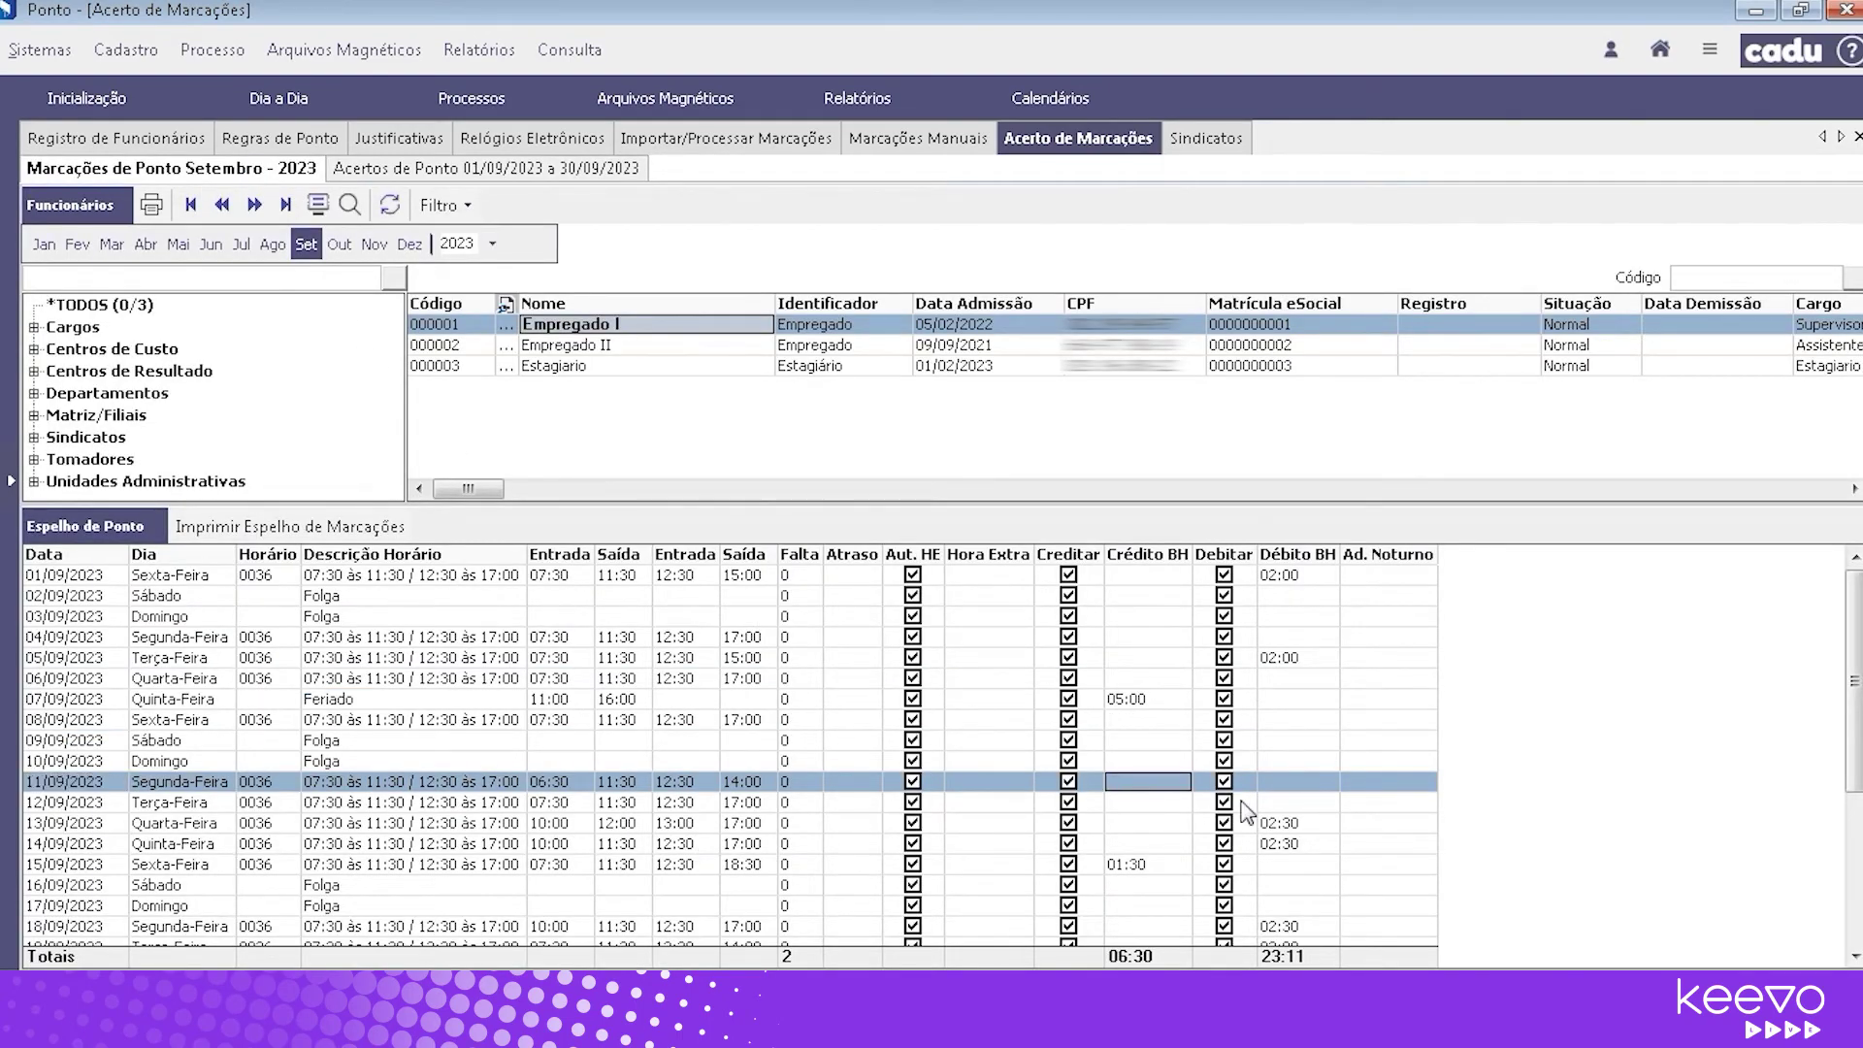
pyautogui.click(1305, 802)
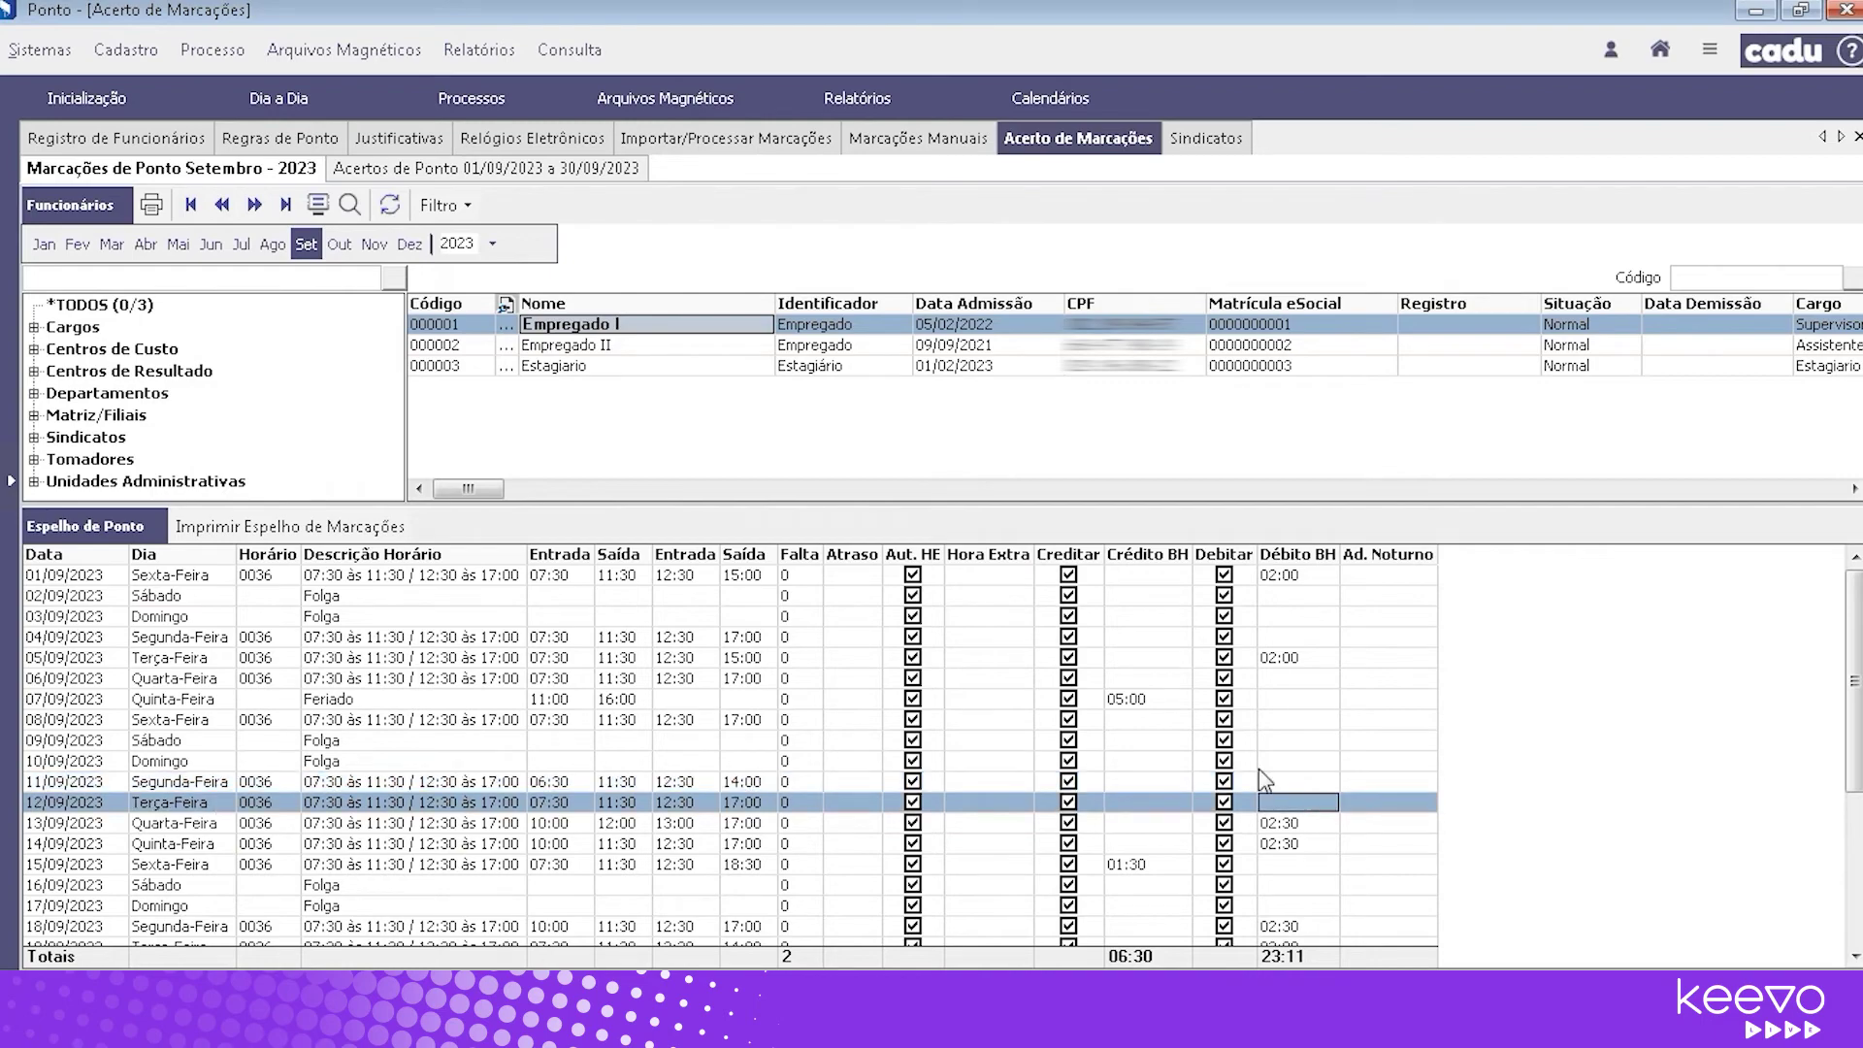
# Examine the Memória de Cálculo for 12/09/2023, comparing scheduled and worked hours and breaks, and close it
pyautogui.click(422, 173)
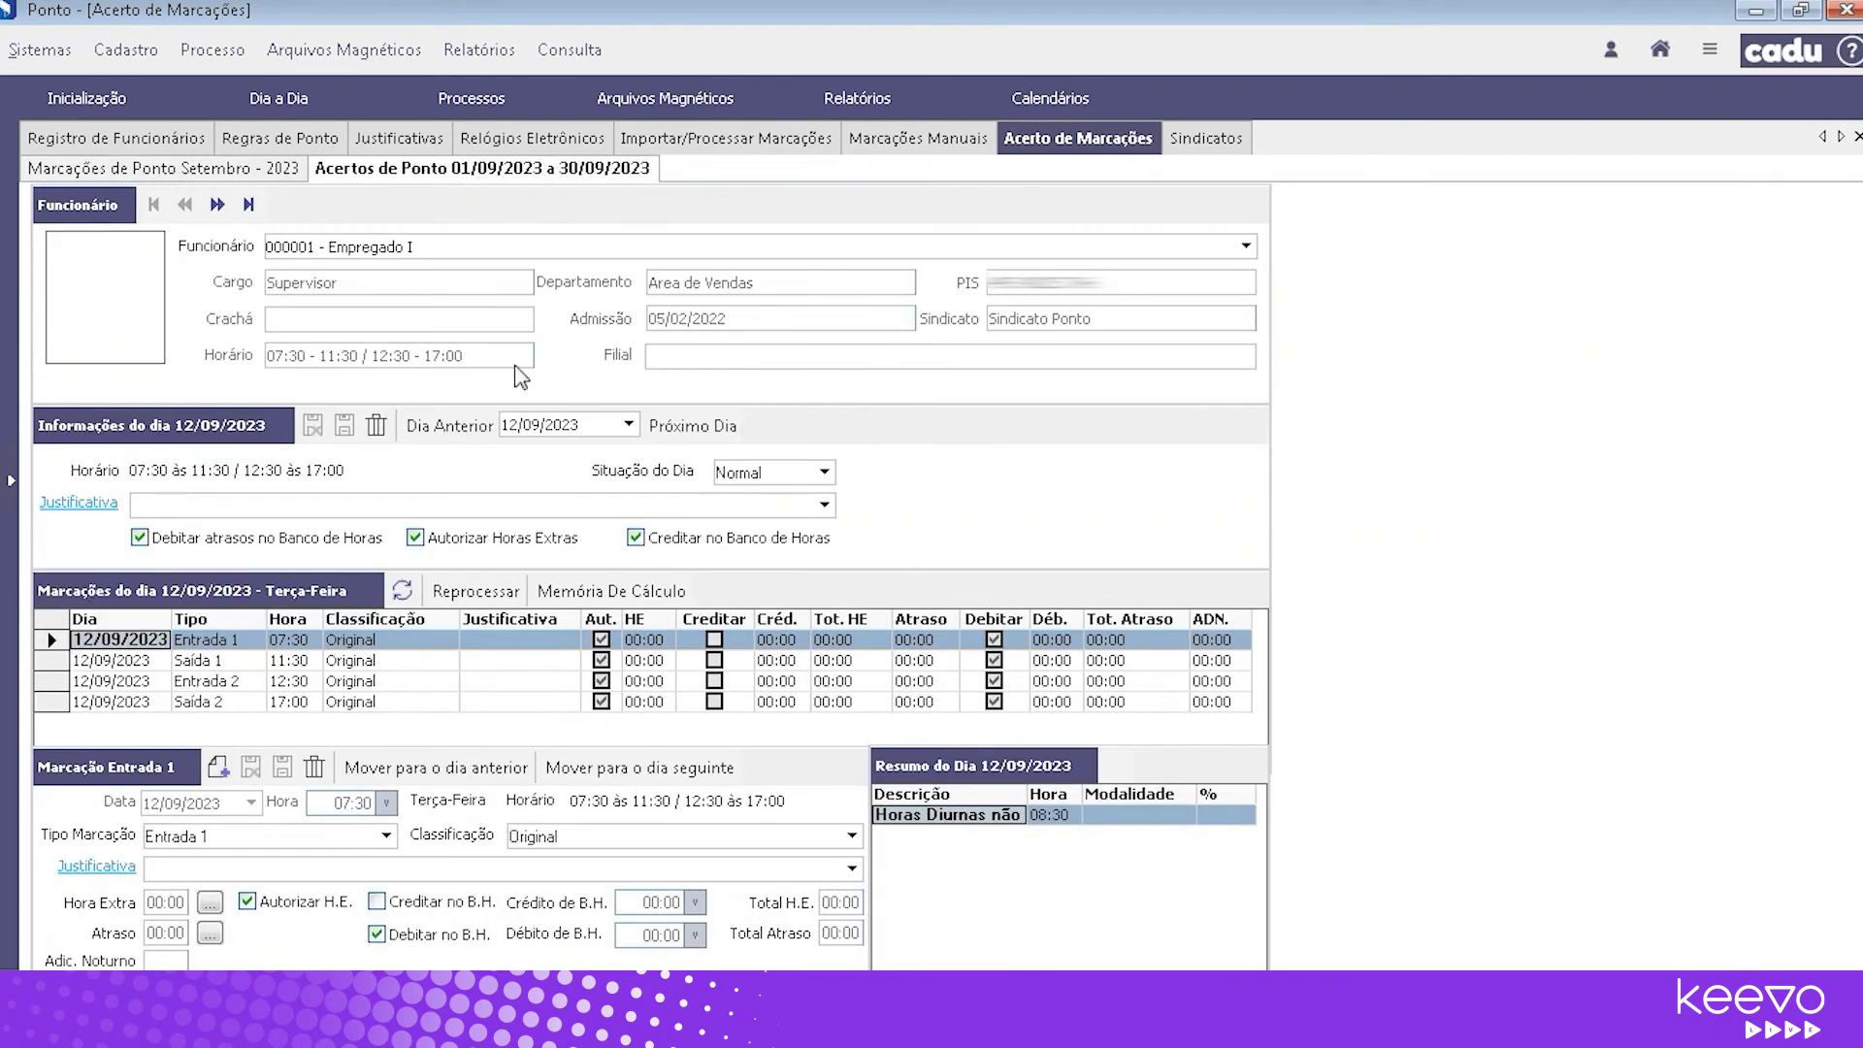
pyautogui.click(670, 594)
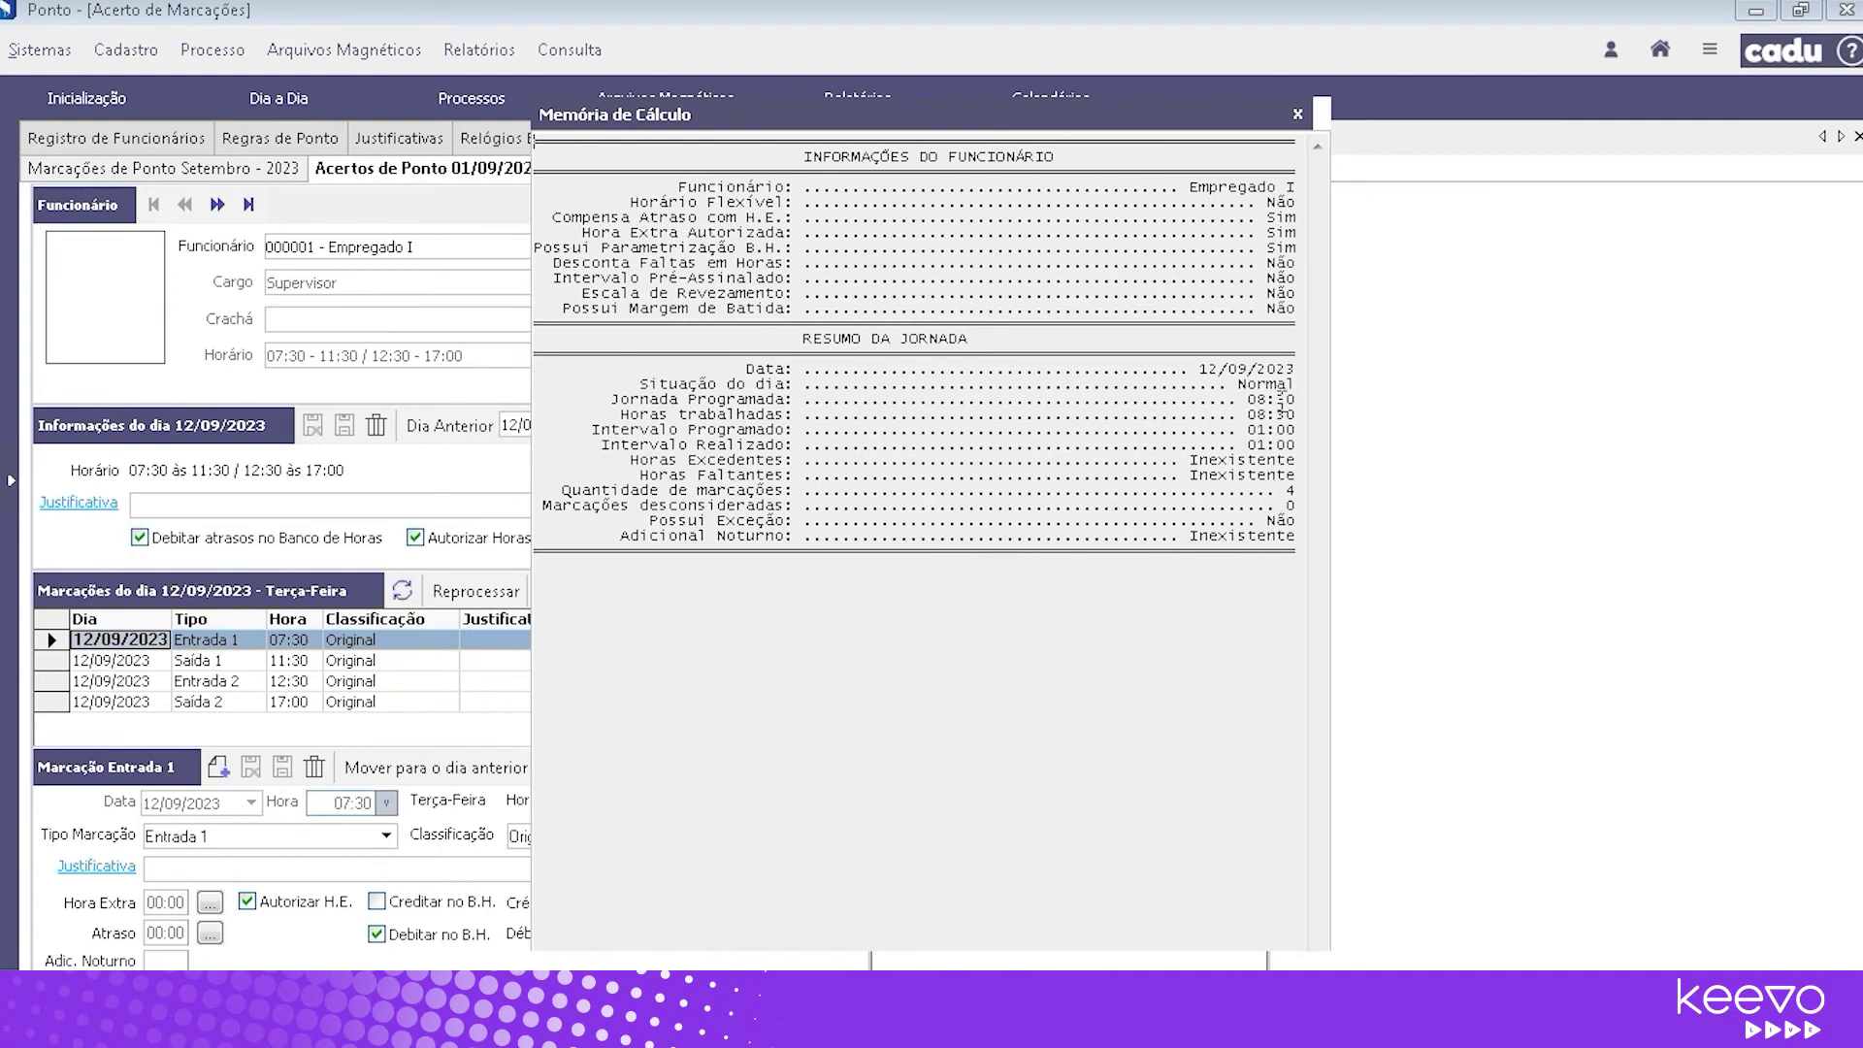
pyautogui.moveTo(1286, 398); pyautogui.dragTo(1270, 405)
pyautogui.click(1291, 459)
pyautogui.moveTo(1297, 417); pyautogui.dragTo(762, 415)
pyautogui.click(1292, 430)
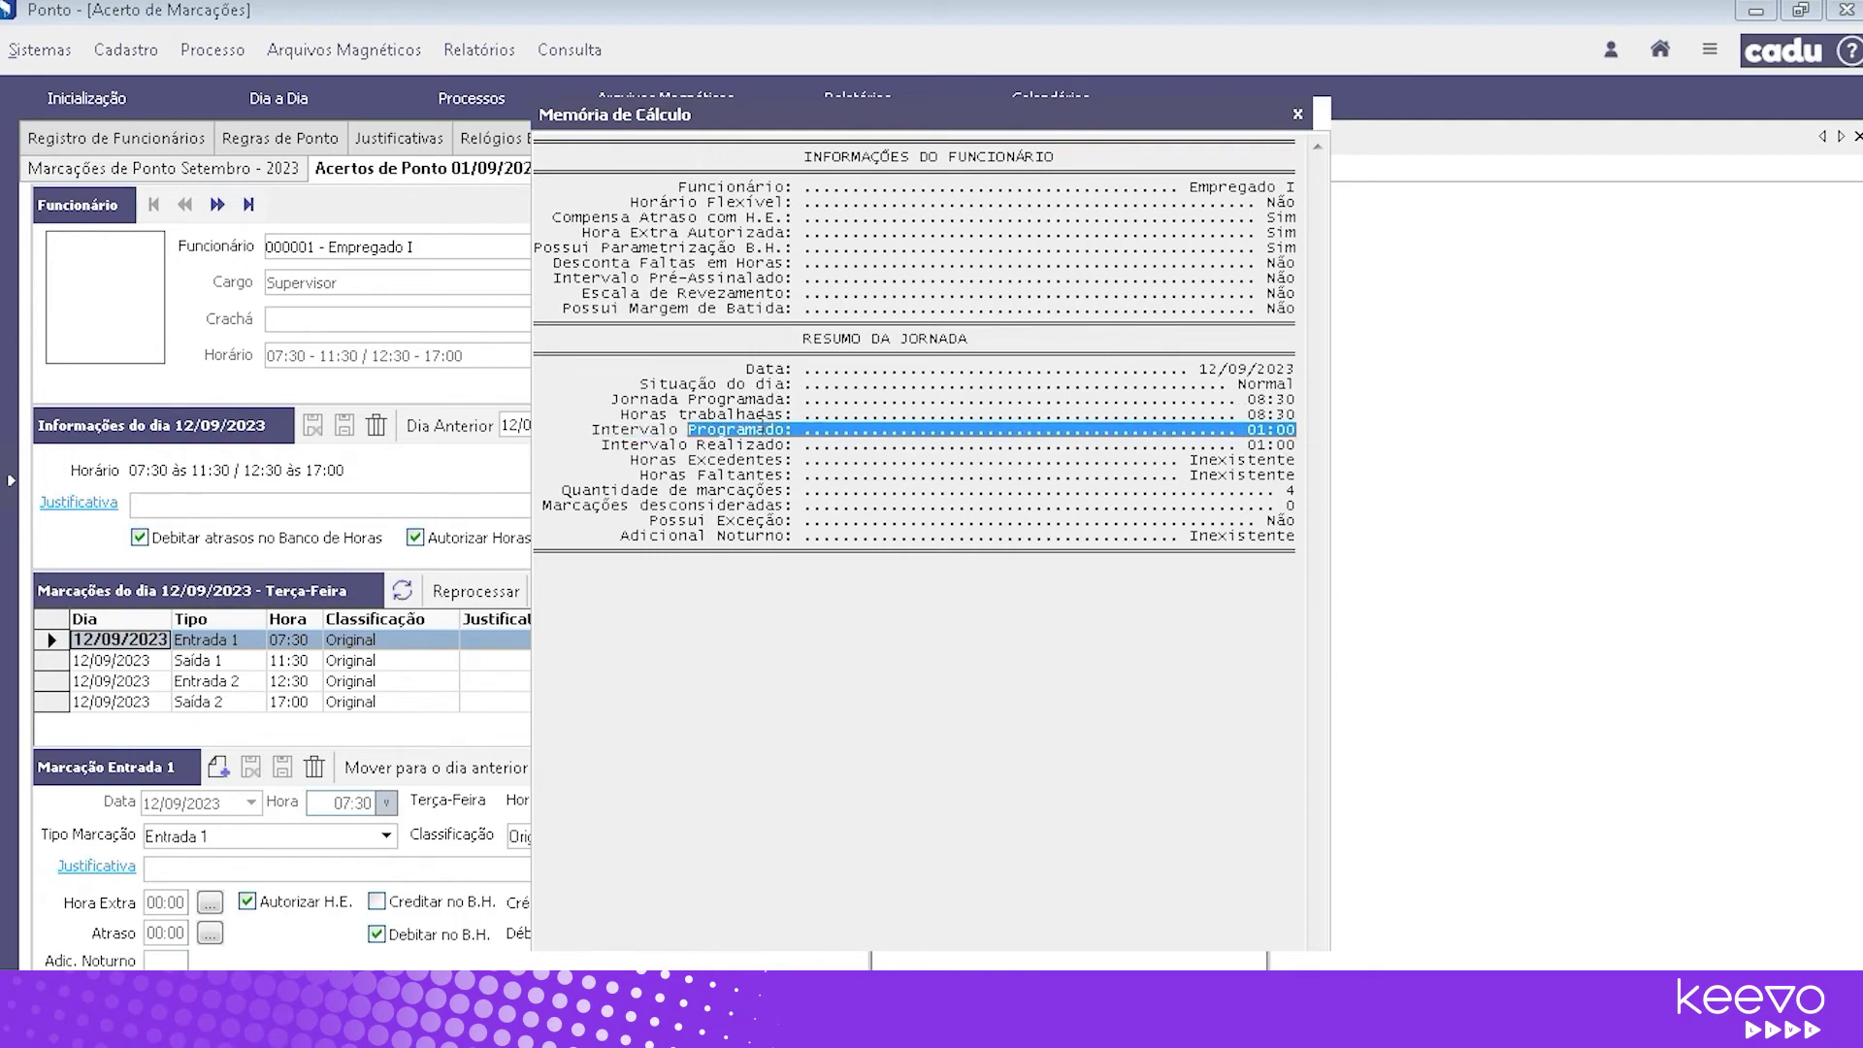
pyautogui.click(1201, 388)
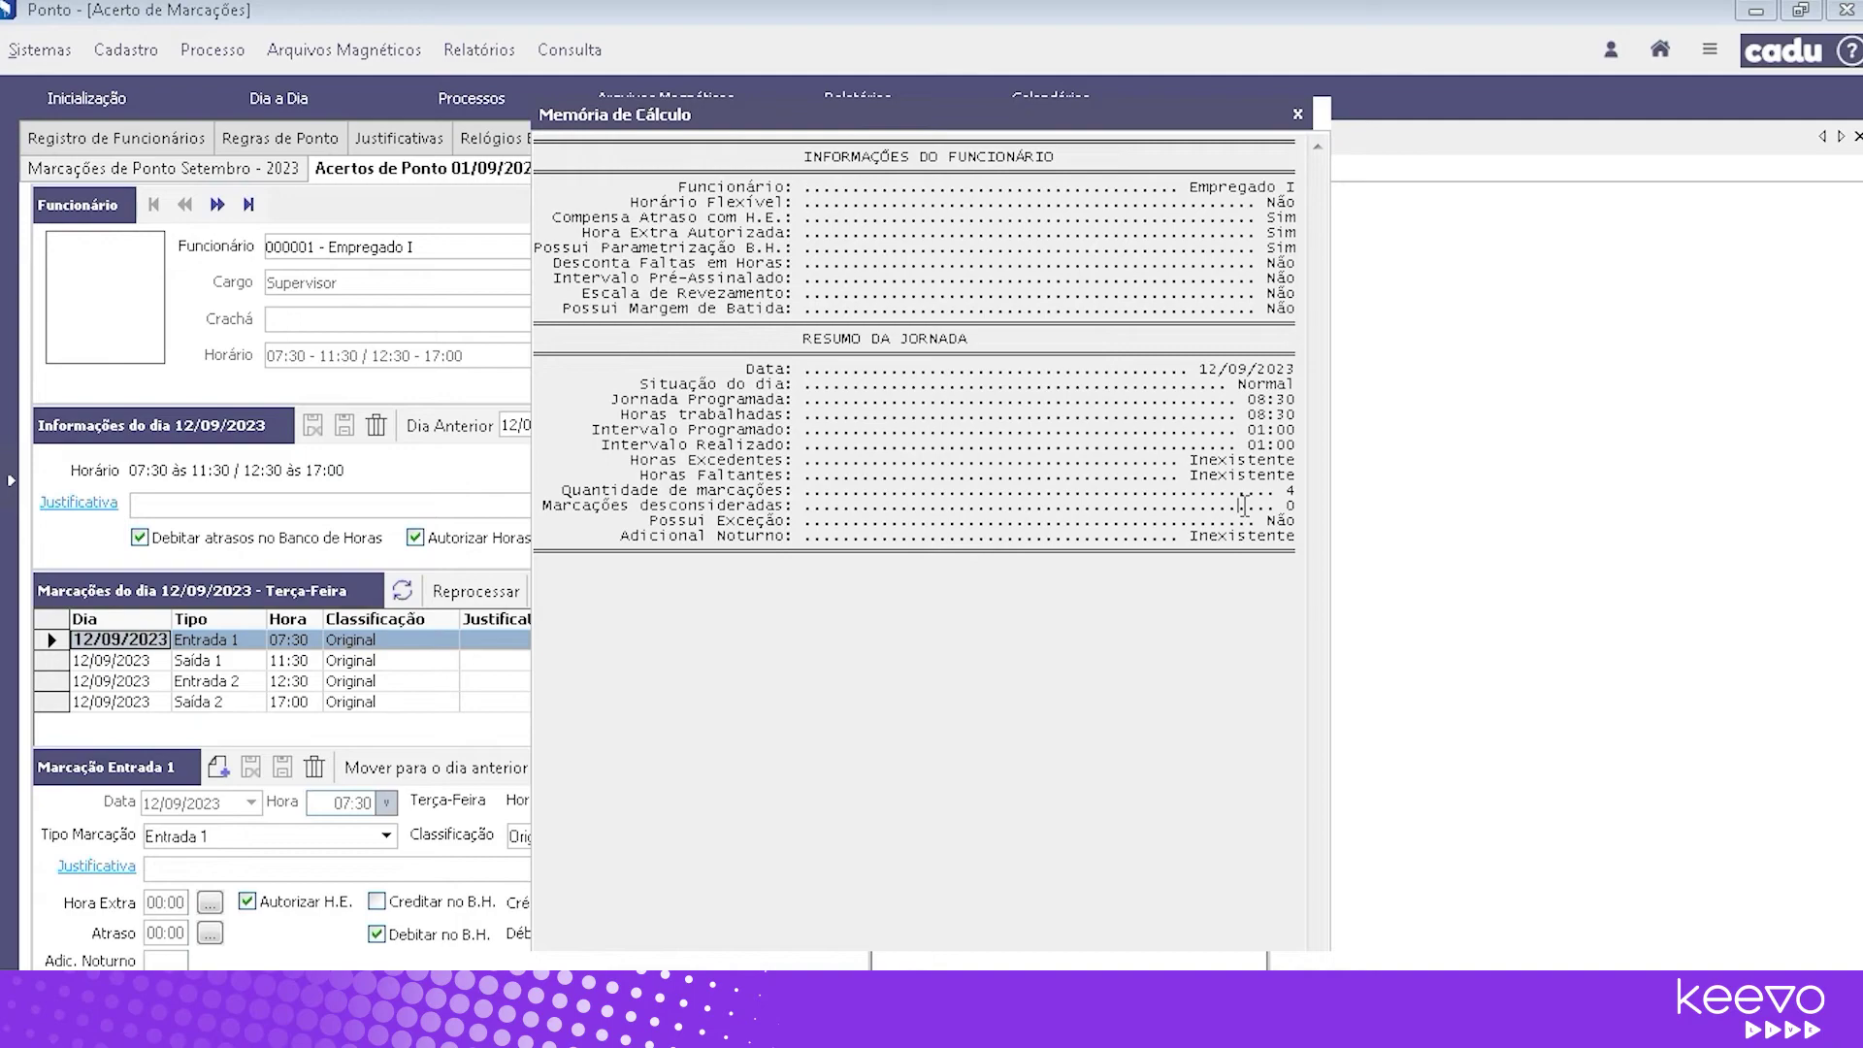
pyautogui.click(1299, 116)
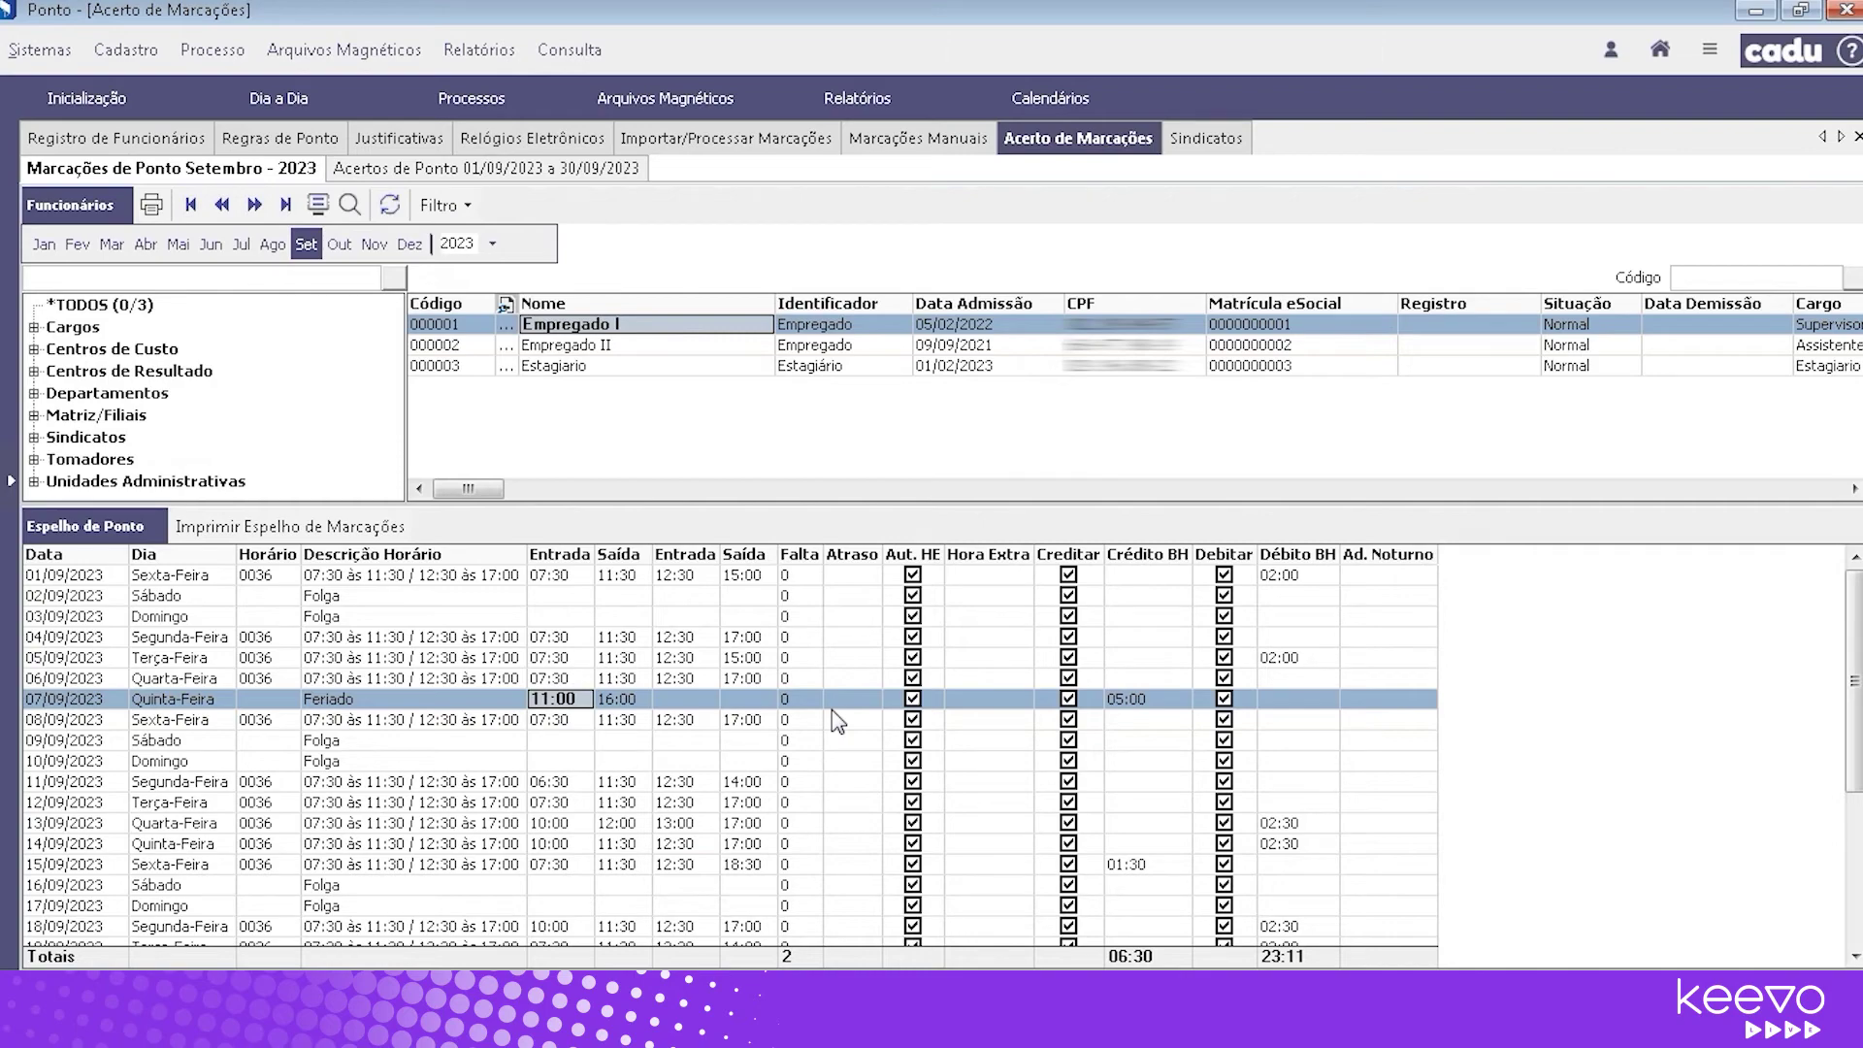
# Open the 20/09/2023 entries, advance to 21/09/2023 and set the day's situation to Atestado
pyautogui.click(733, 784)
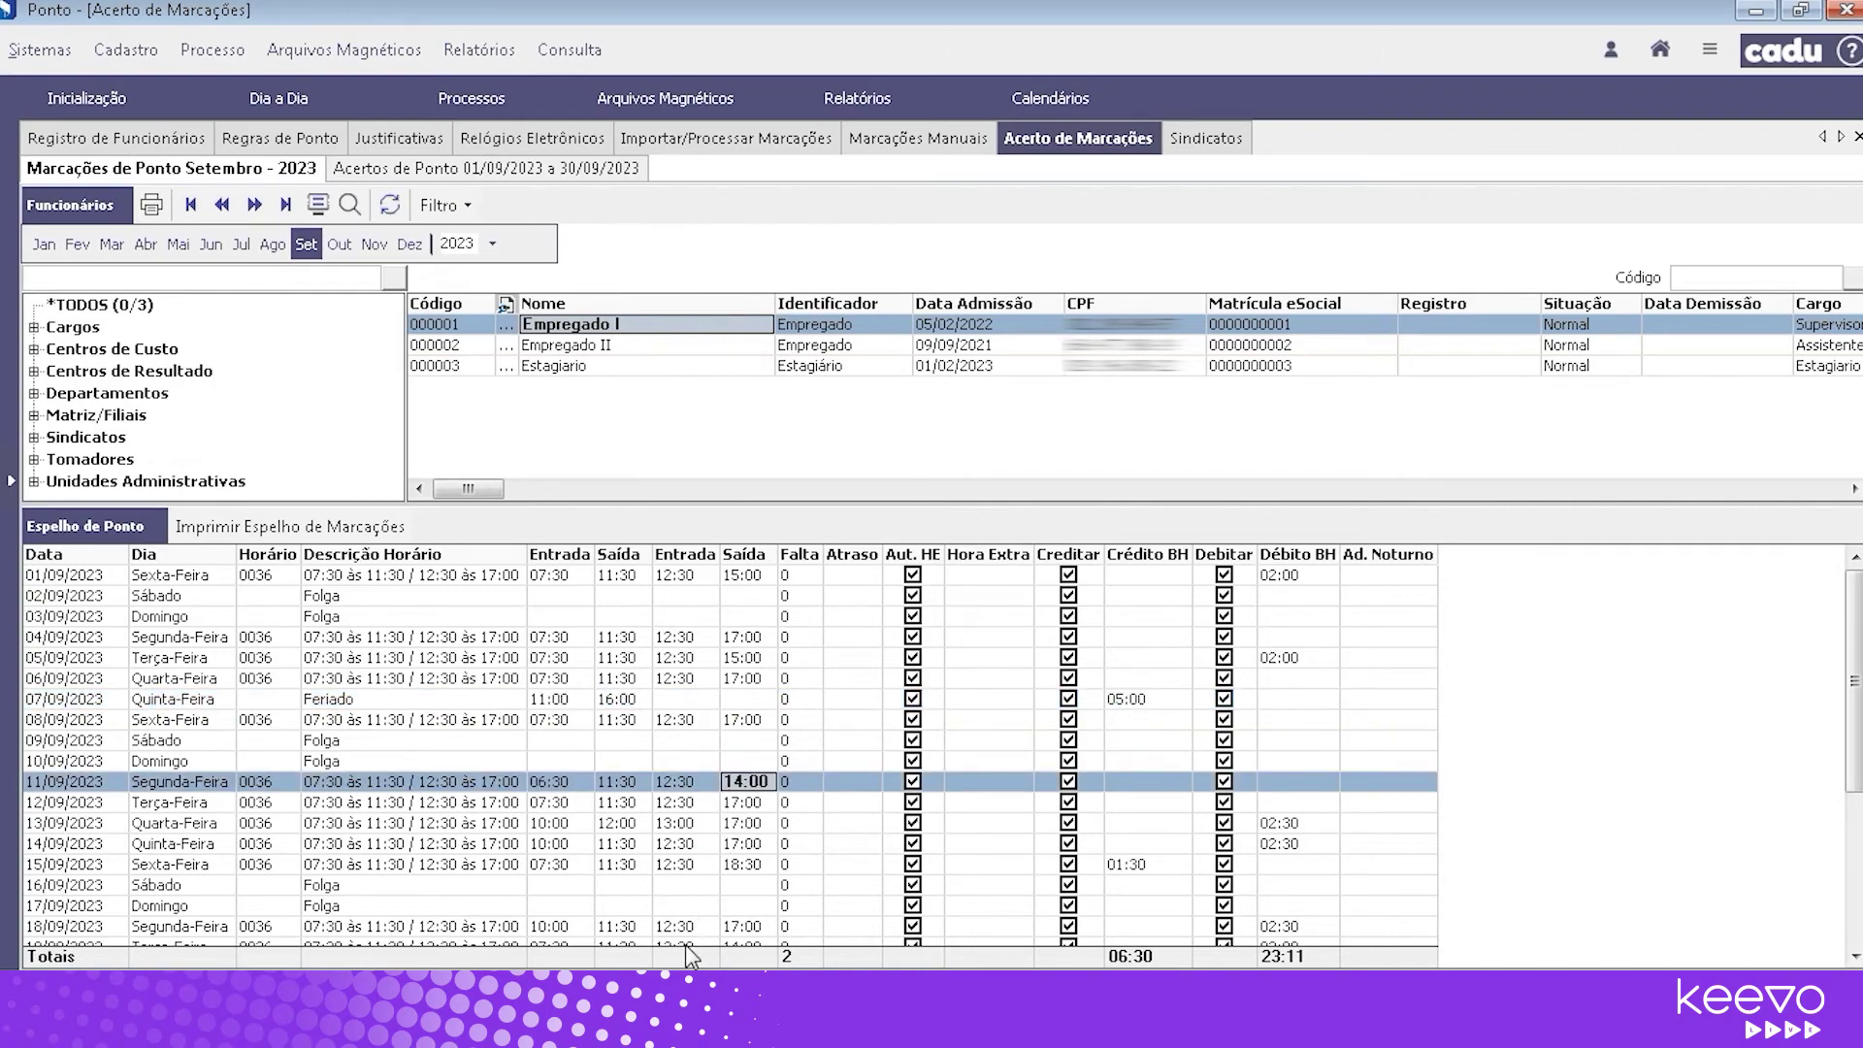
pyautogui.scroll(-8, 719, 895)
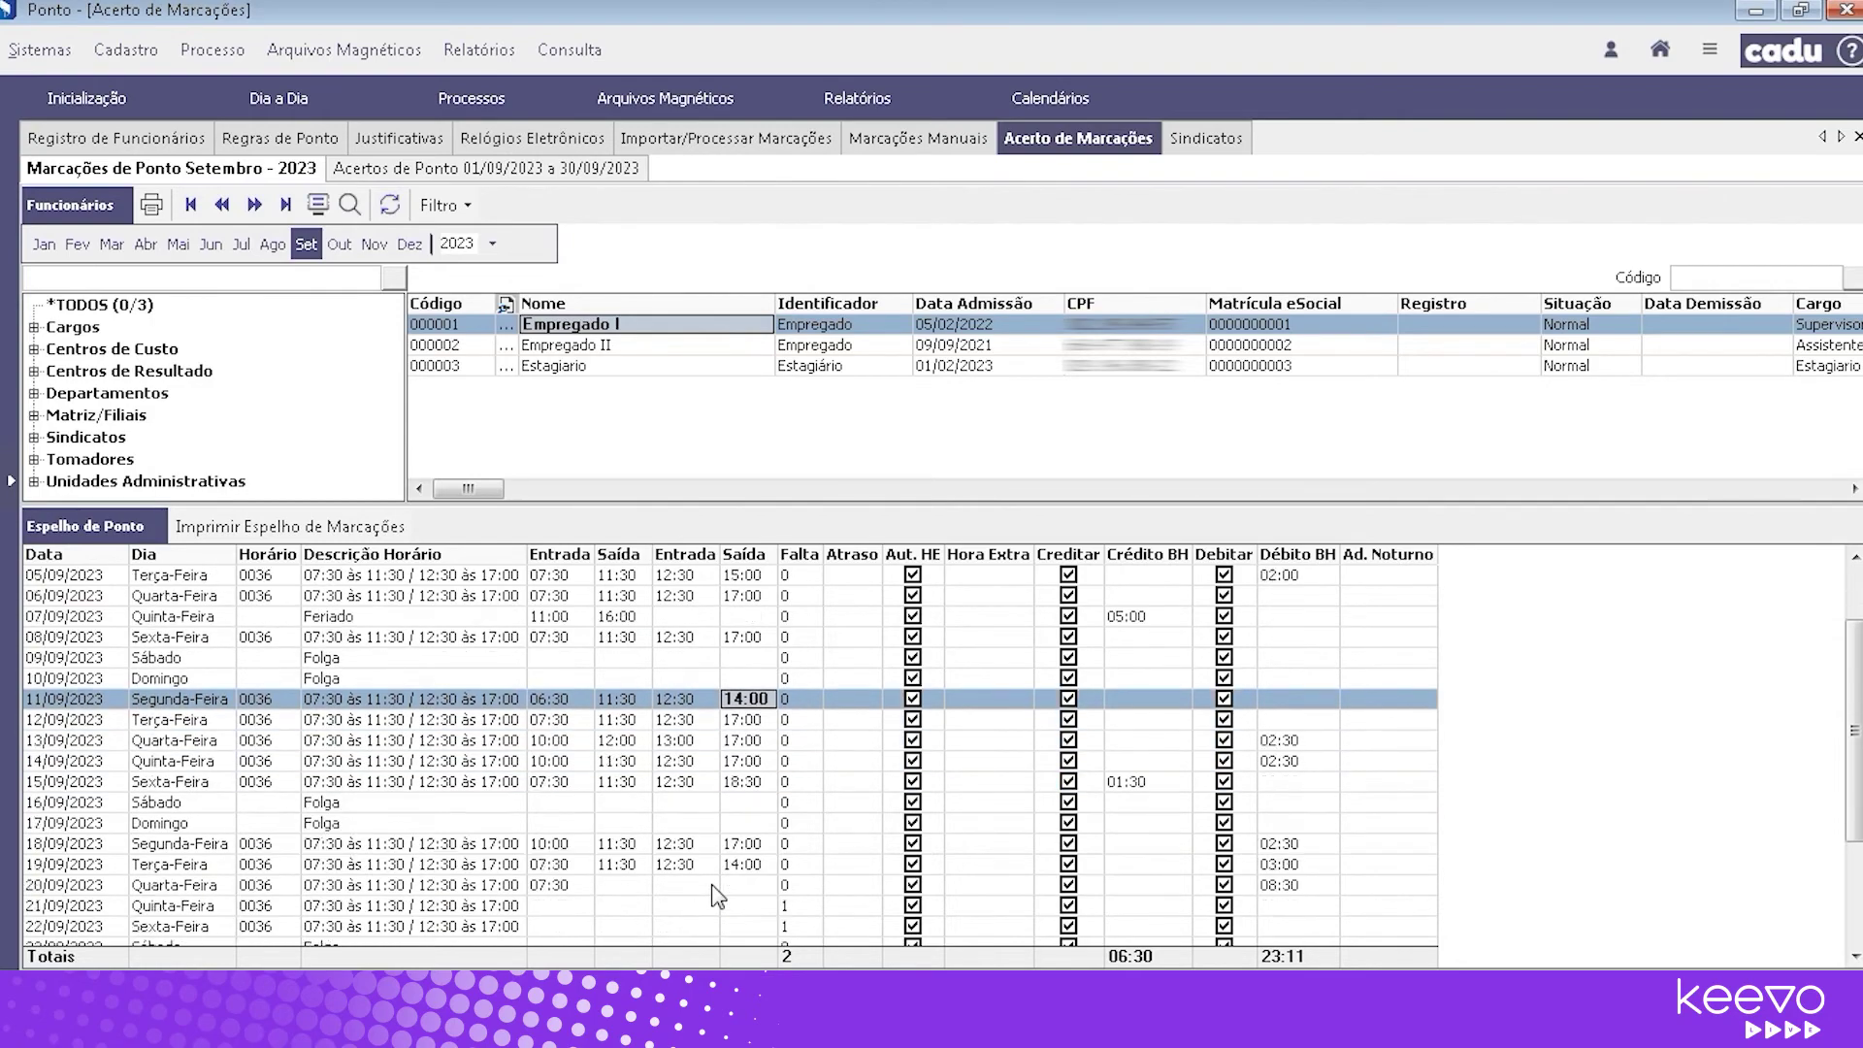
pyautogui.click(537, 803)
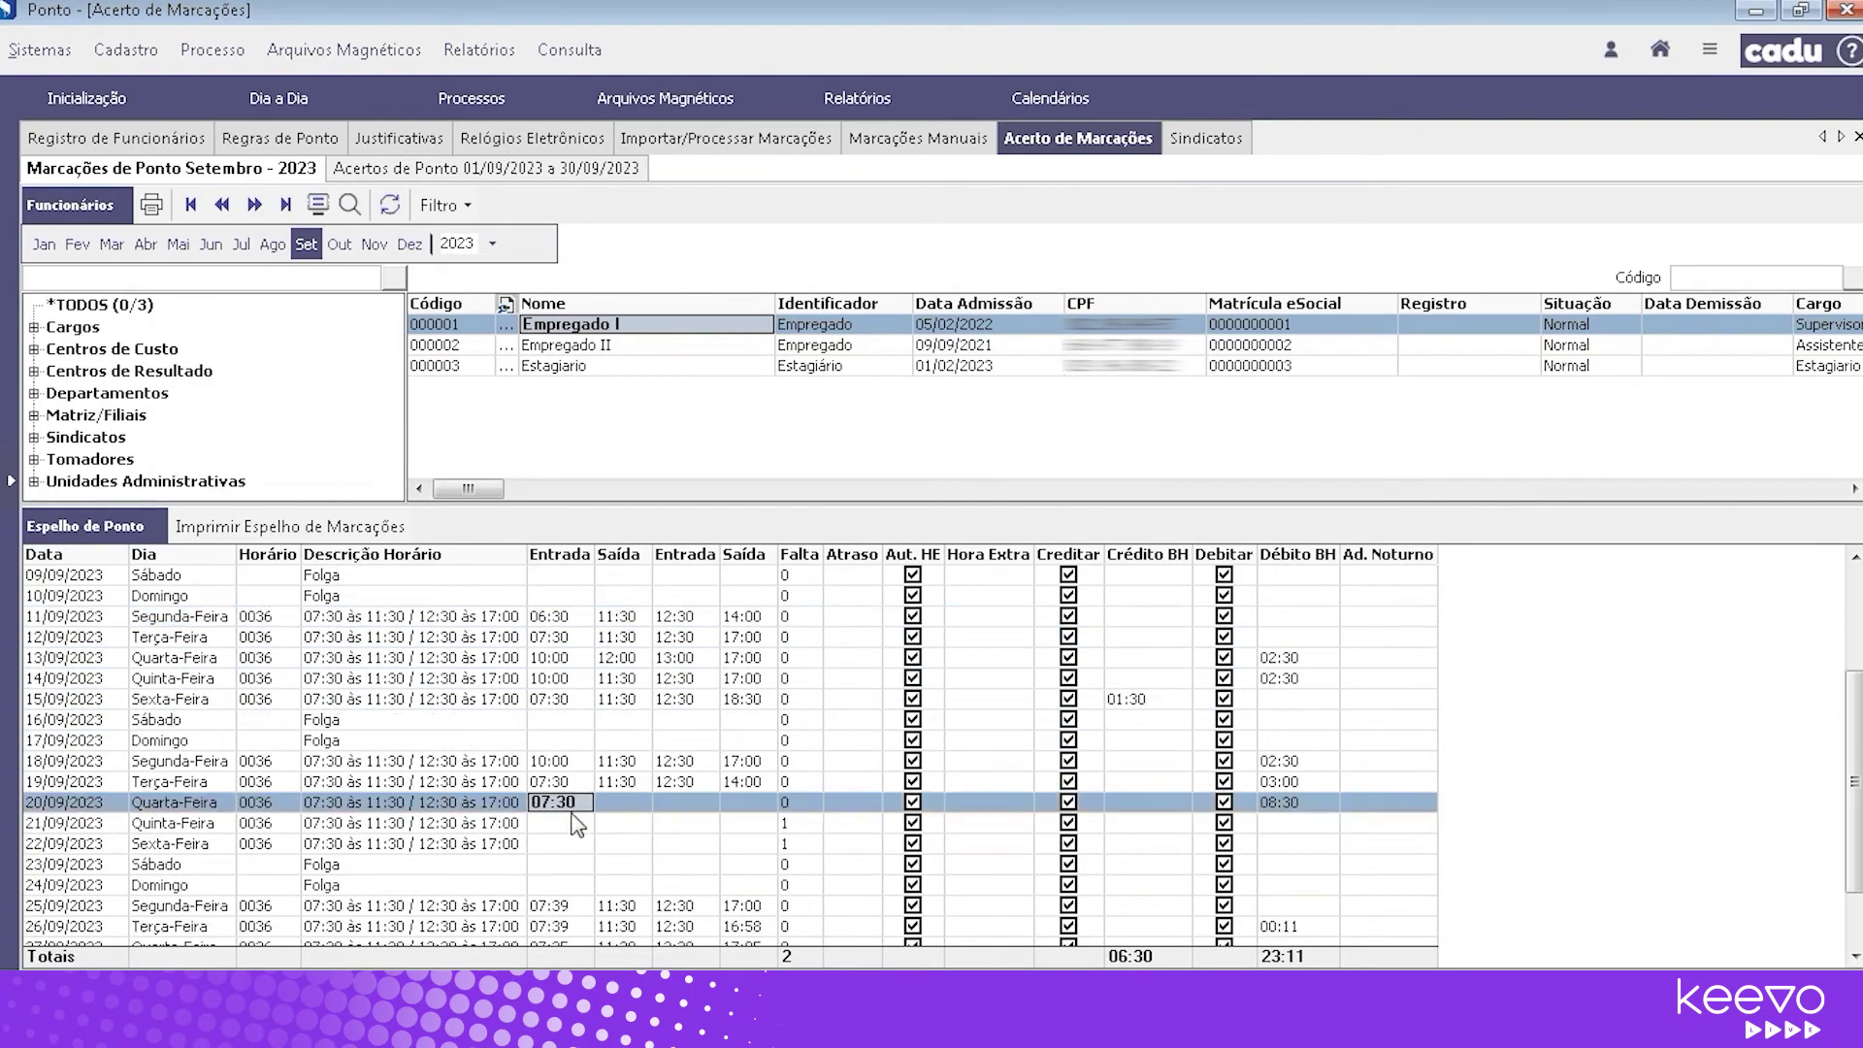
pyautogui.doubleClick(573, 812)
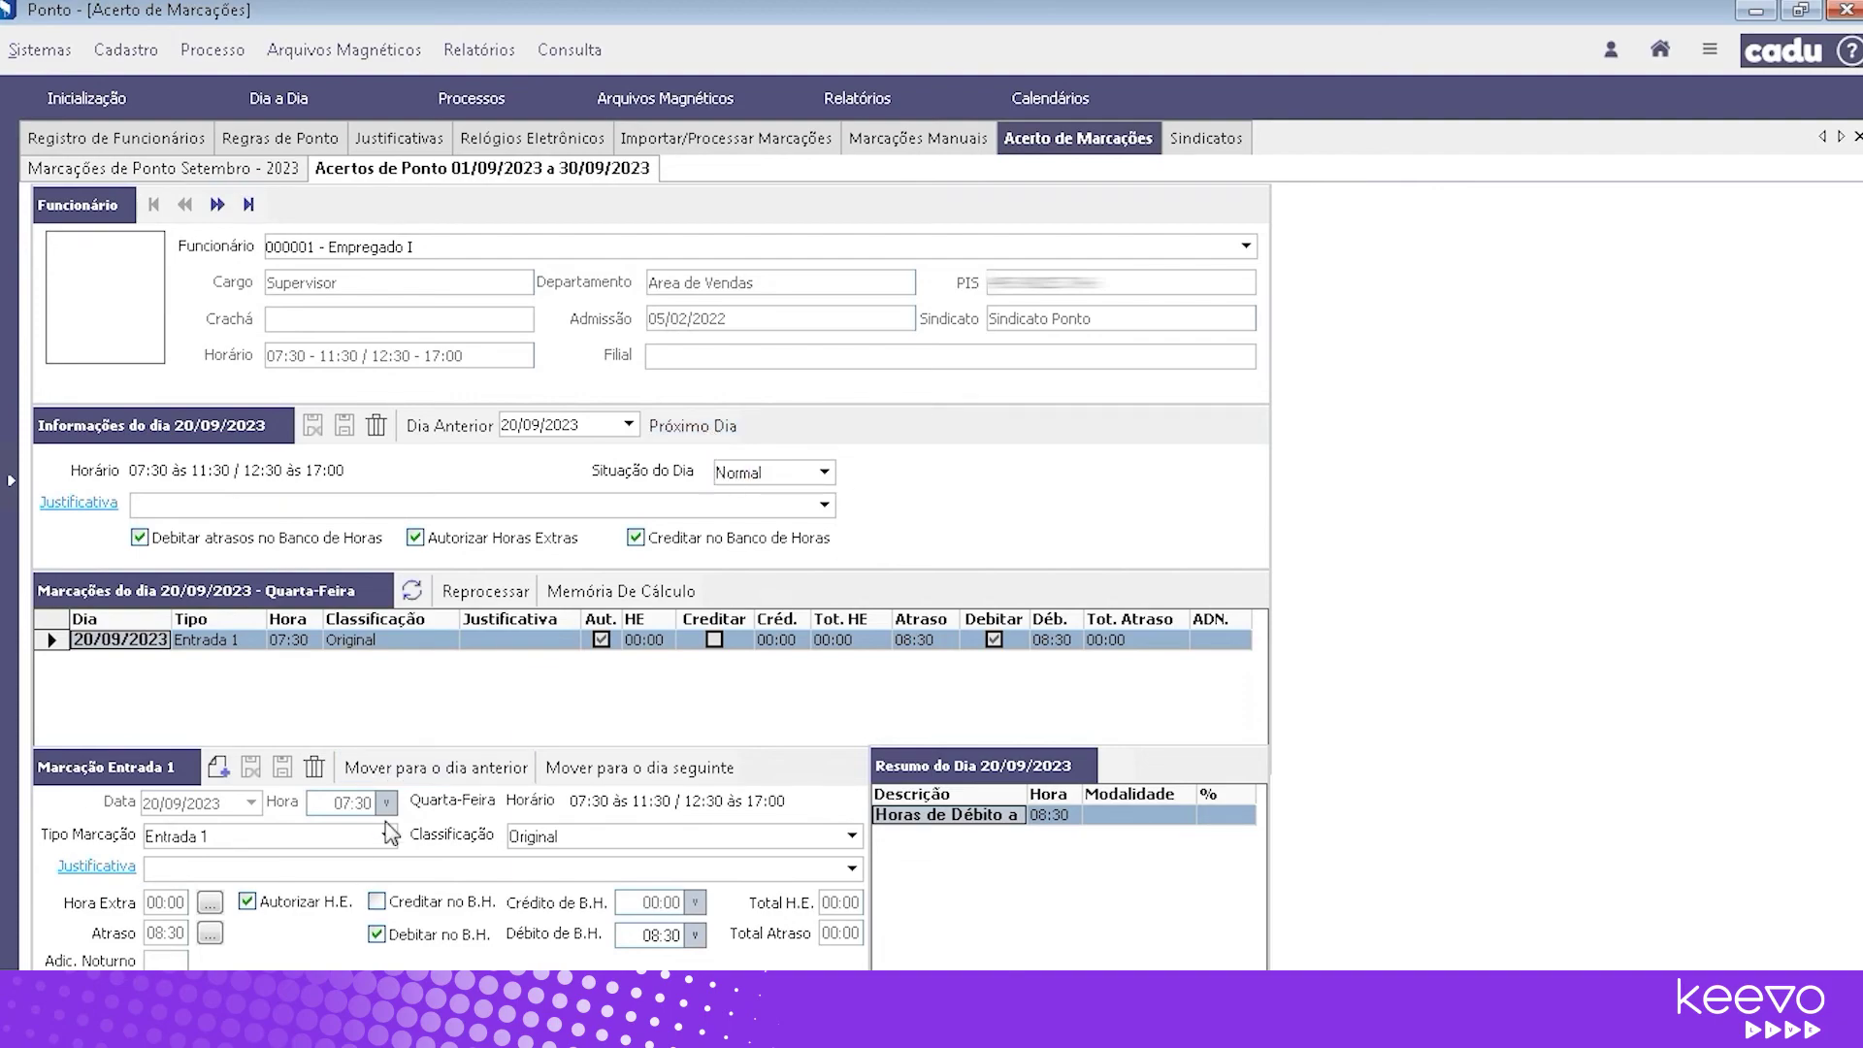
pyautogui.click(691, 427)
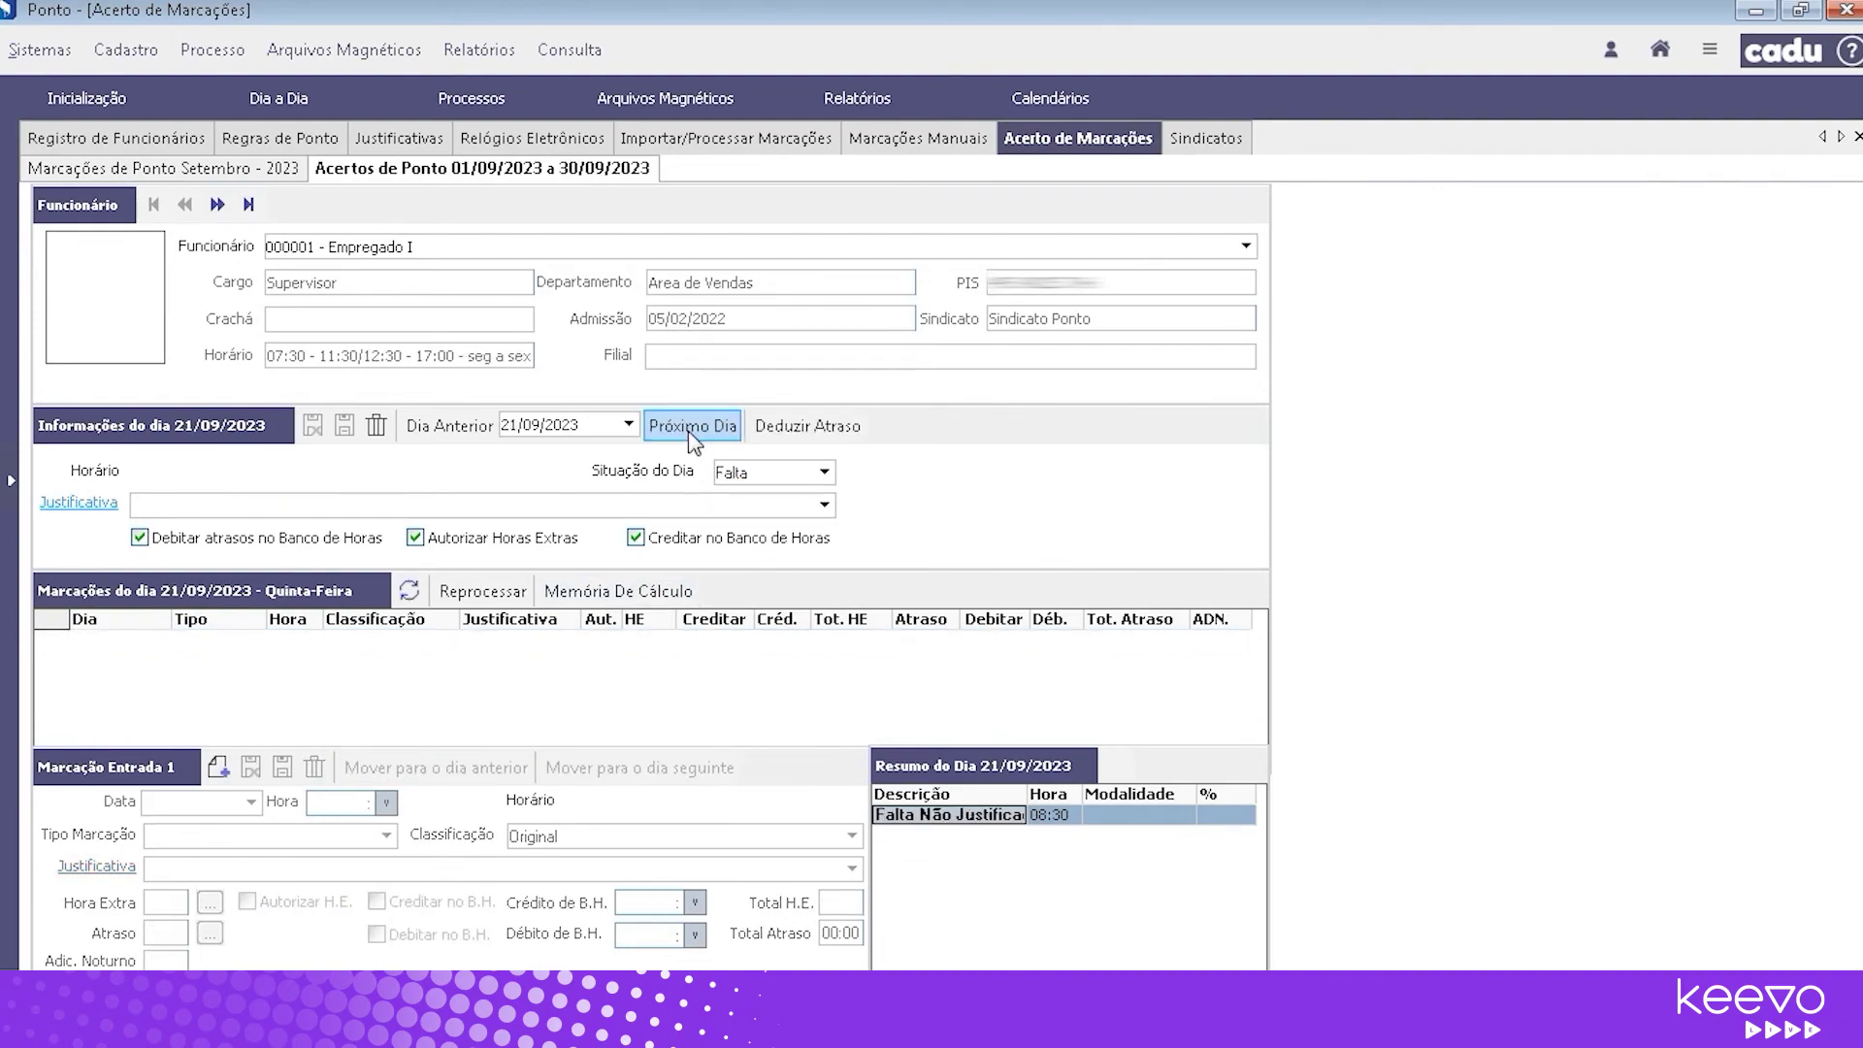
pyautogui.click(826, 474)
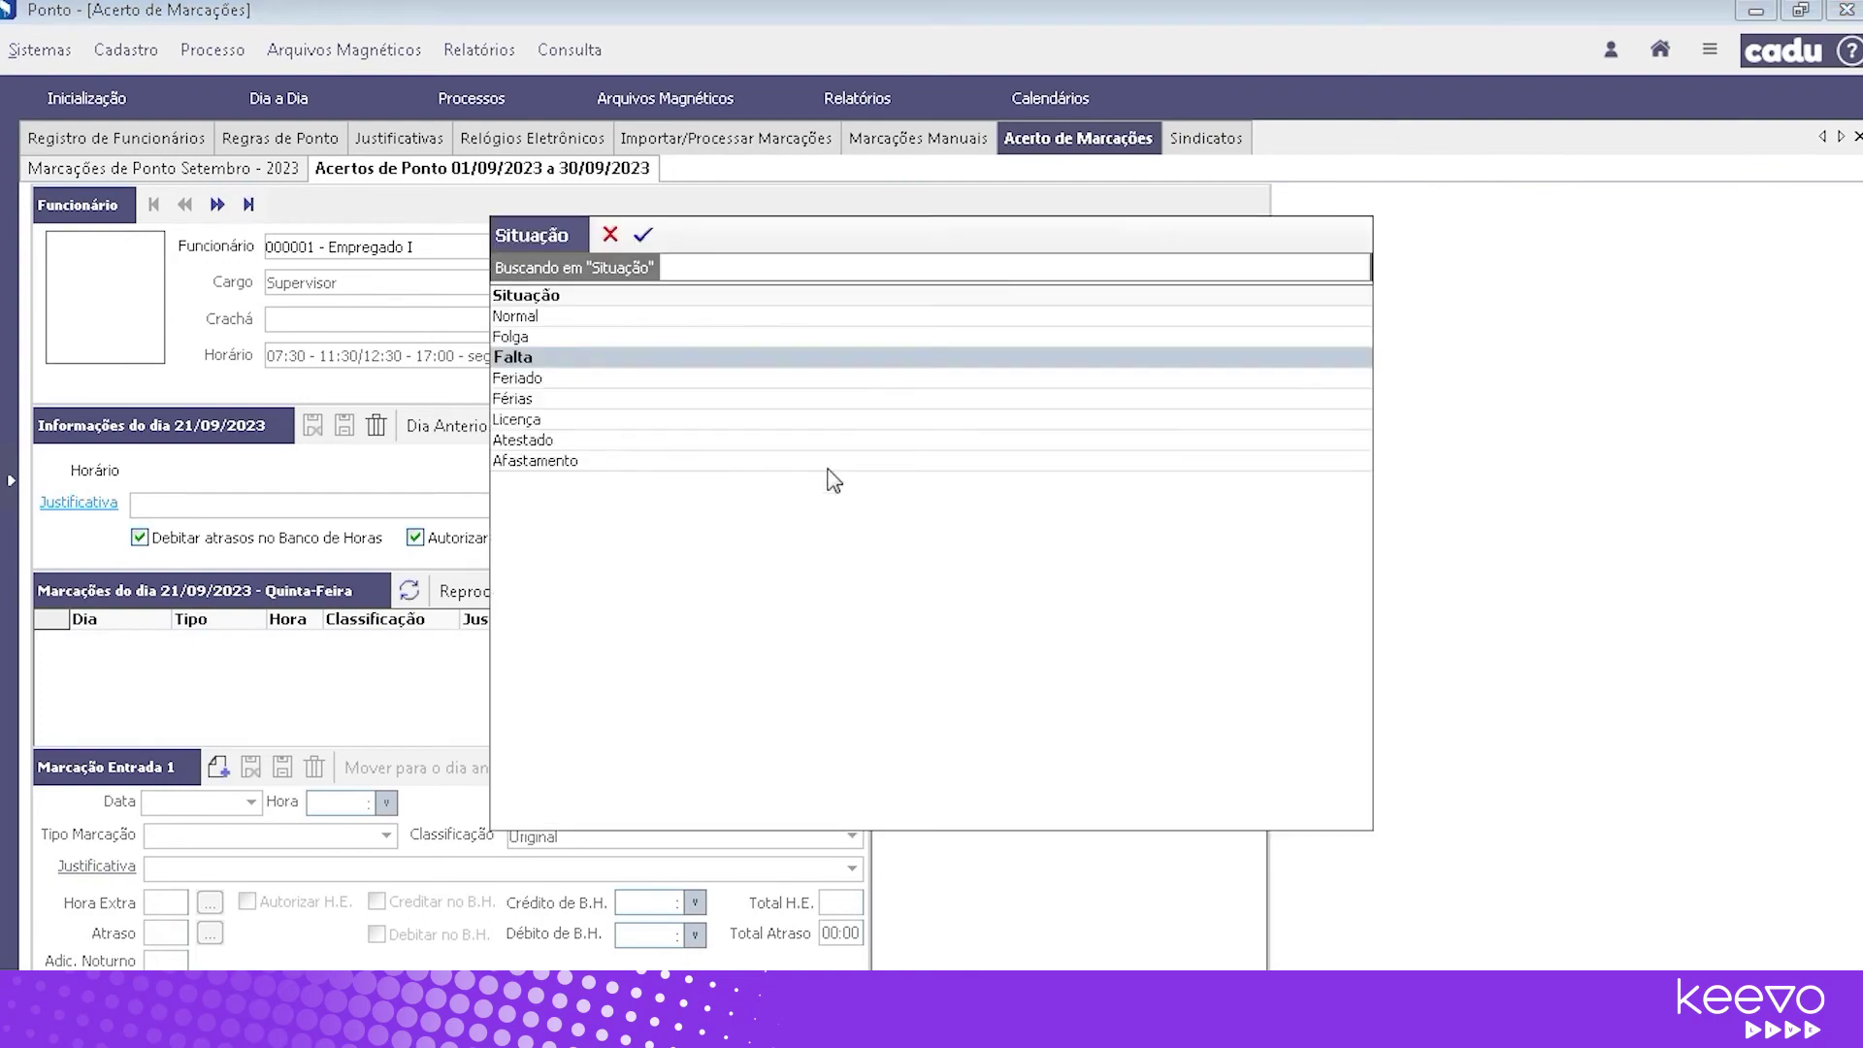
pyautogui.click(529, 442)
pyautogui.click(640, 237)
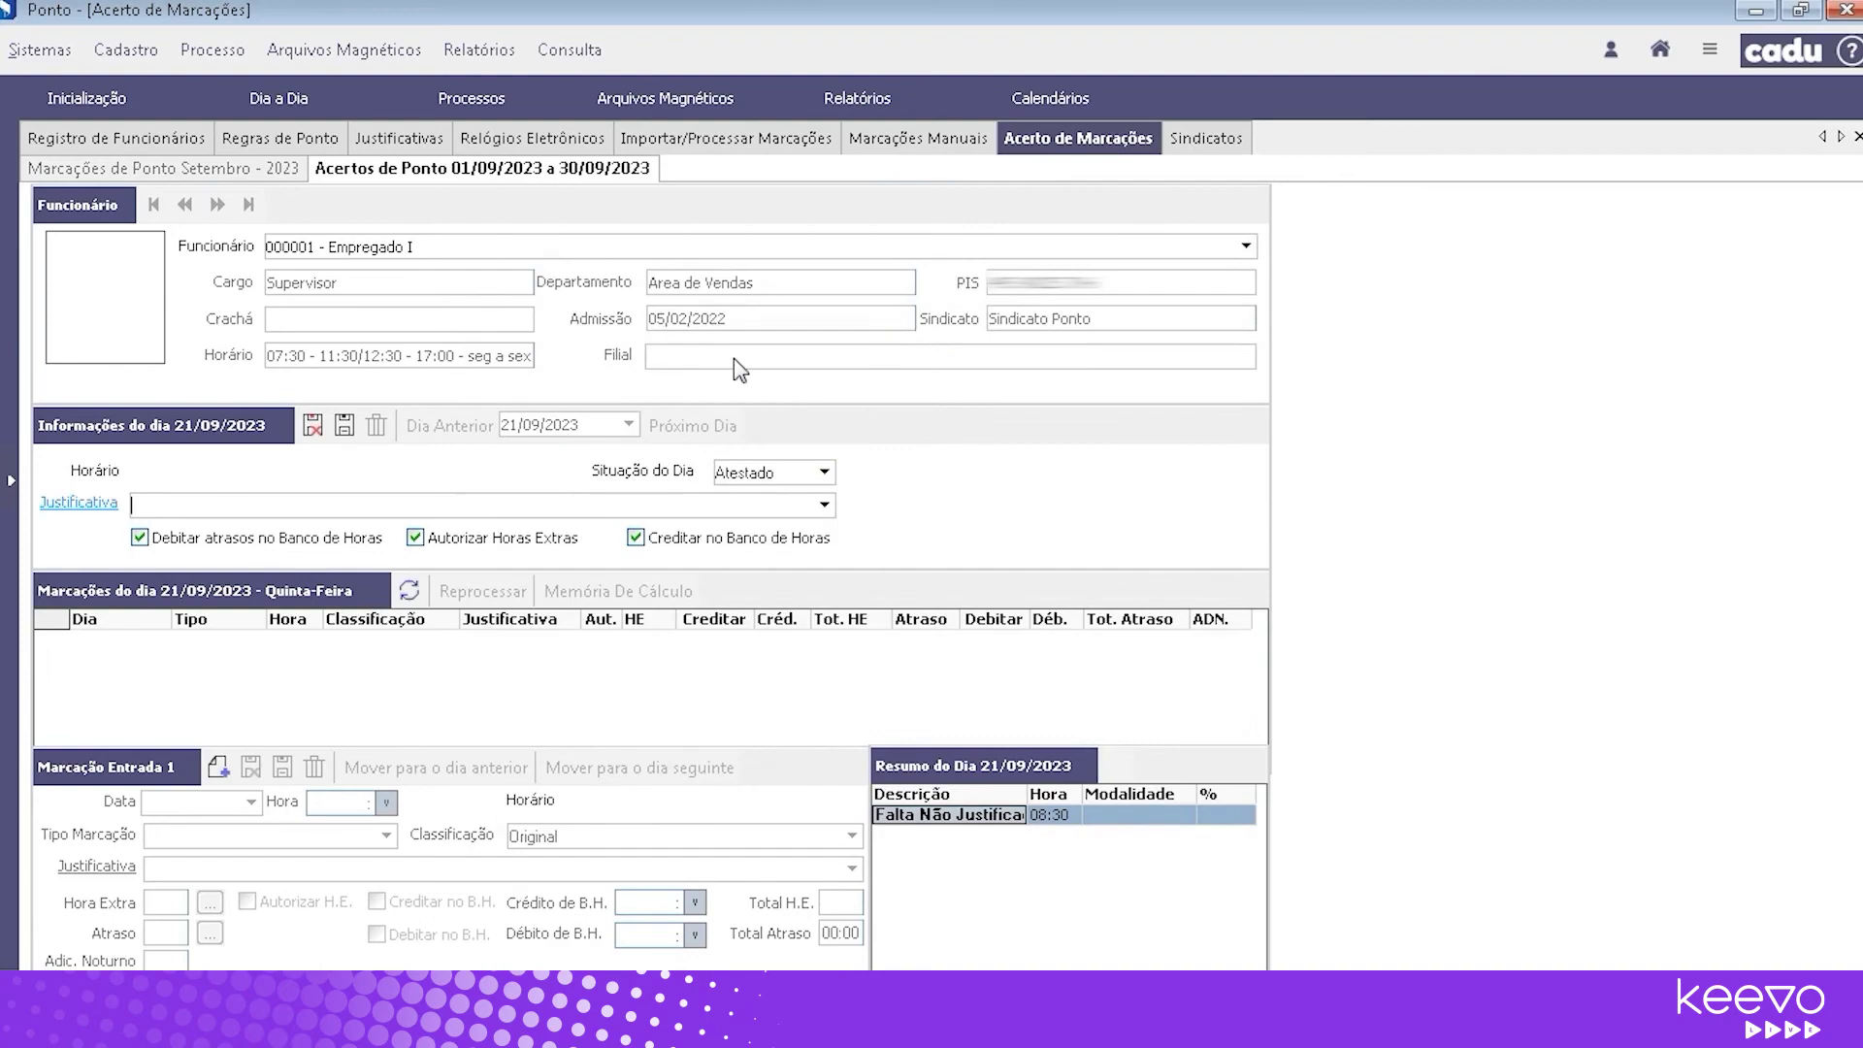
# Assign the day justification Atestado Dia to the 22/09/2023 absence and save the day's information
pyautogui.click(825, 505)
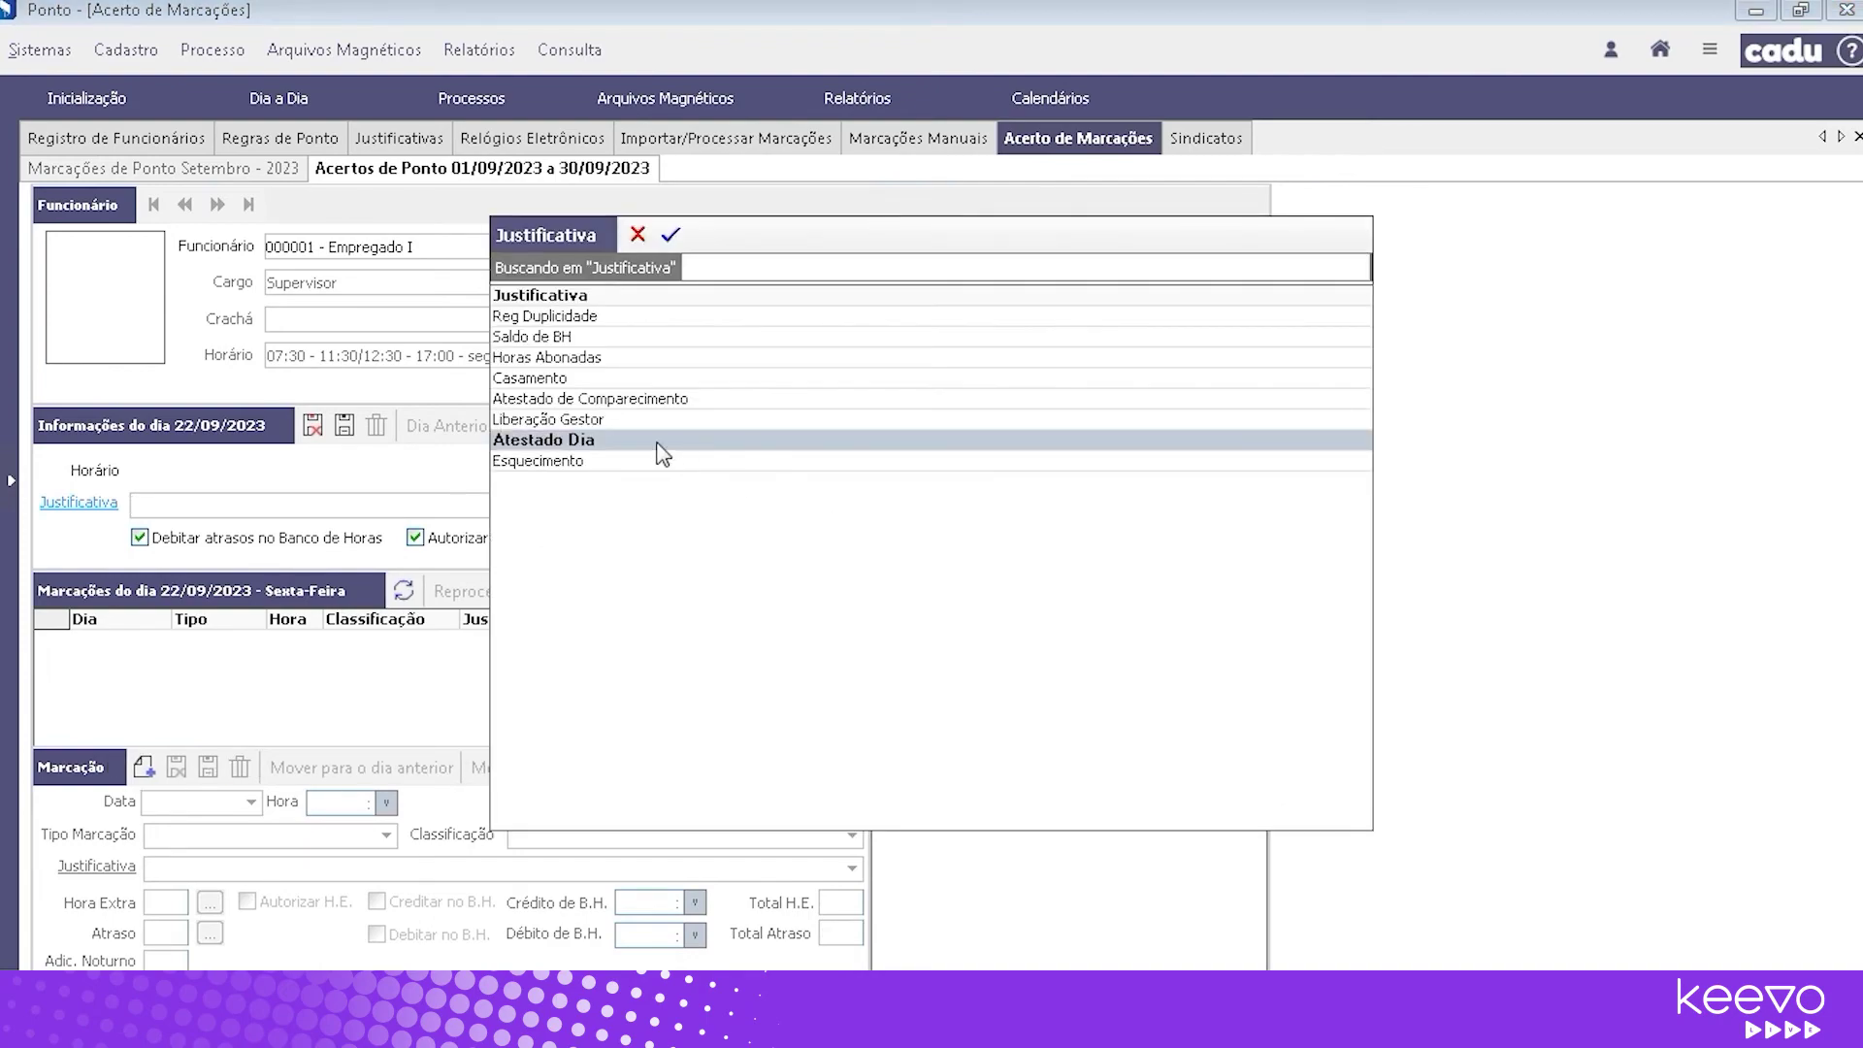
pyautogui.doubleClick(659, 442)
pyautogui.click(343, 424)
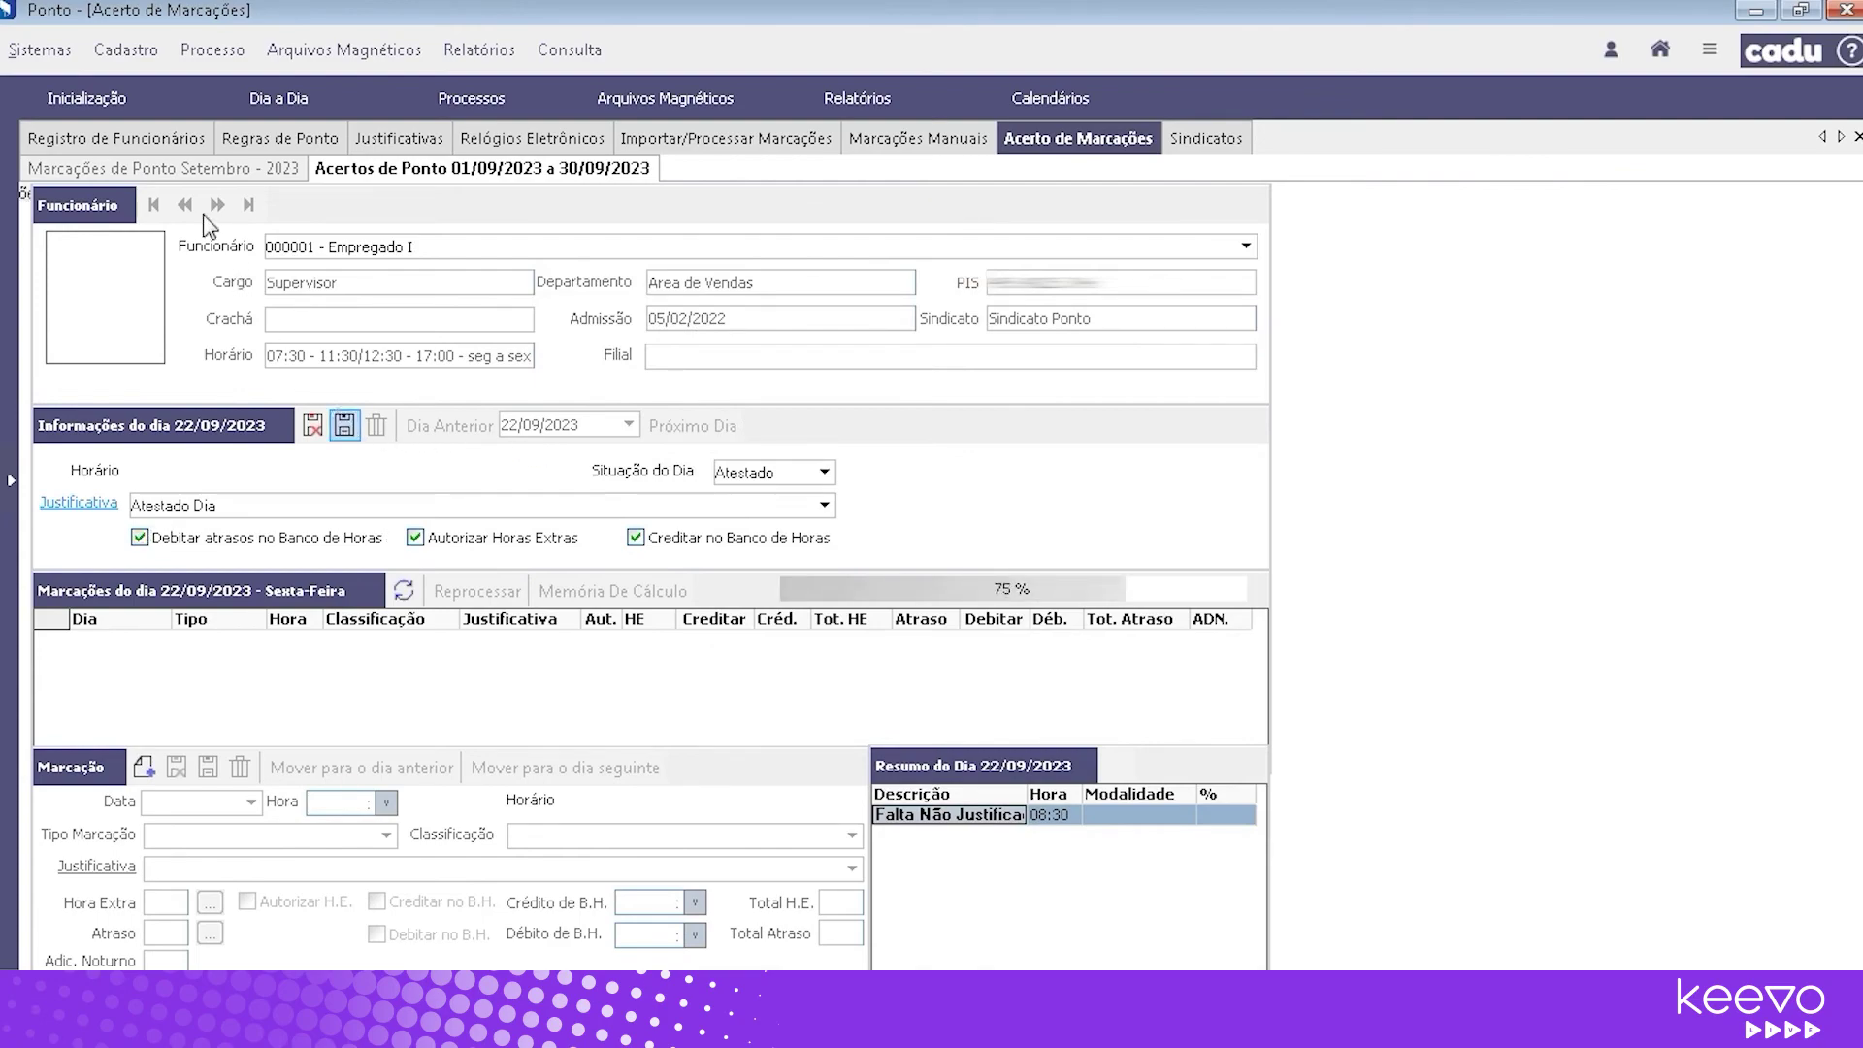
# Check the absence count and schedule description for 21/09/2023 and 22/09/2023 in the September time sheet
pyautogui.click(178, 173)
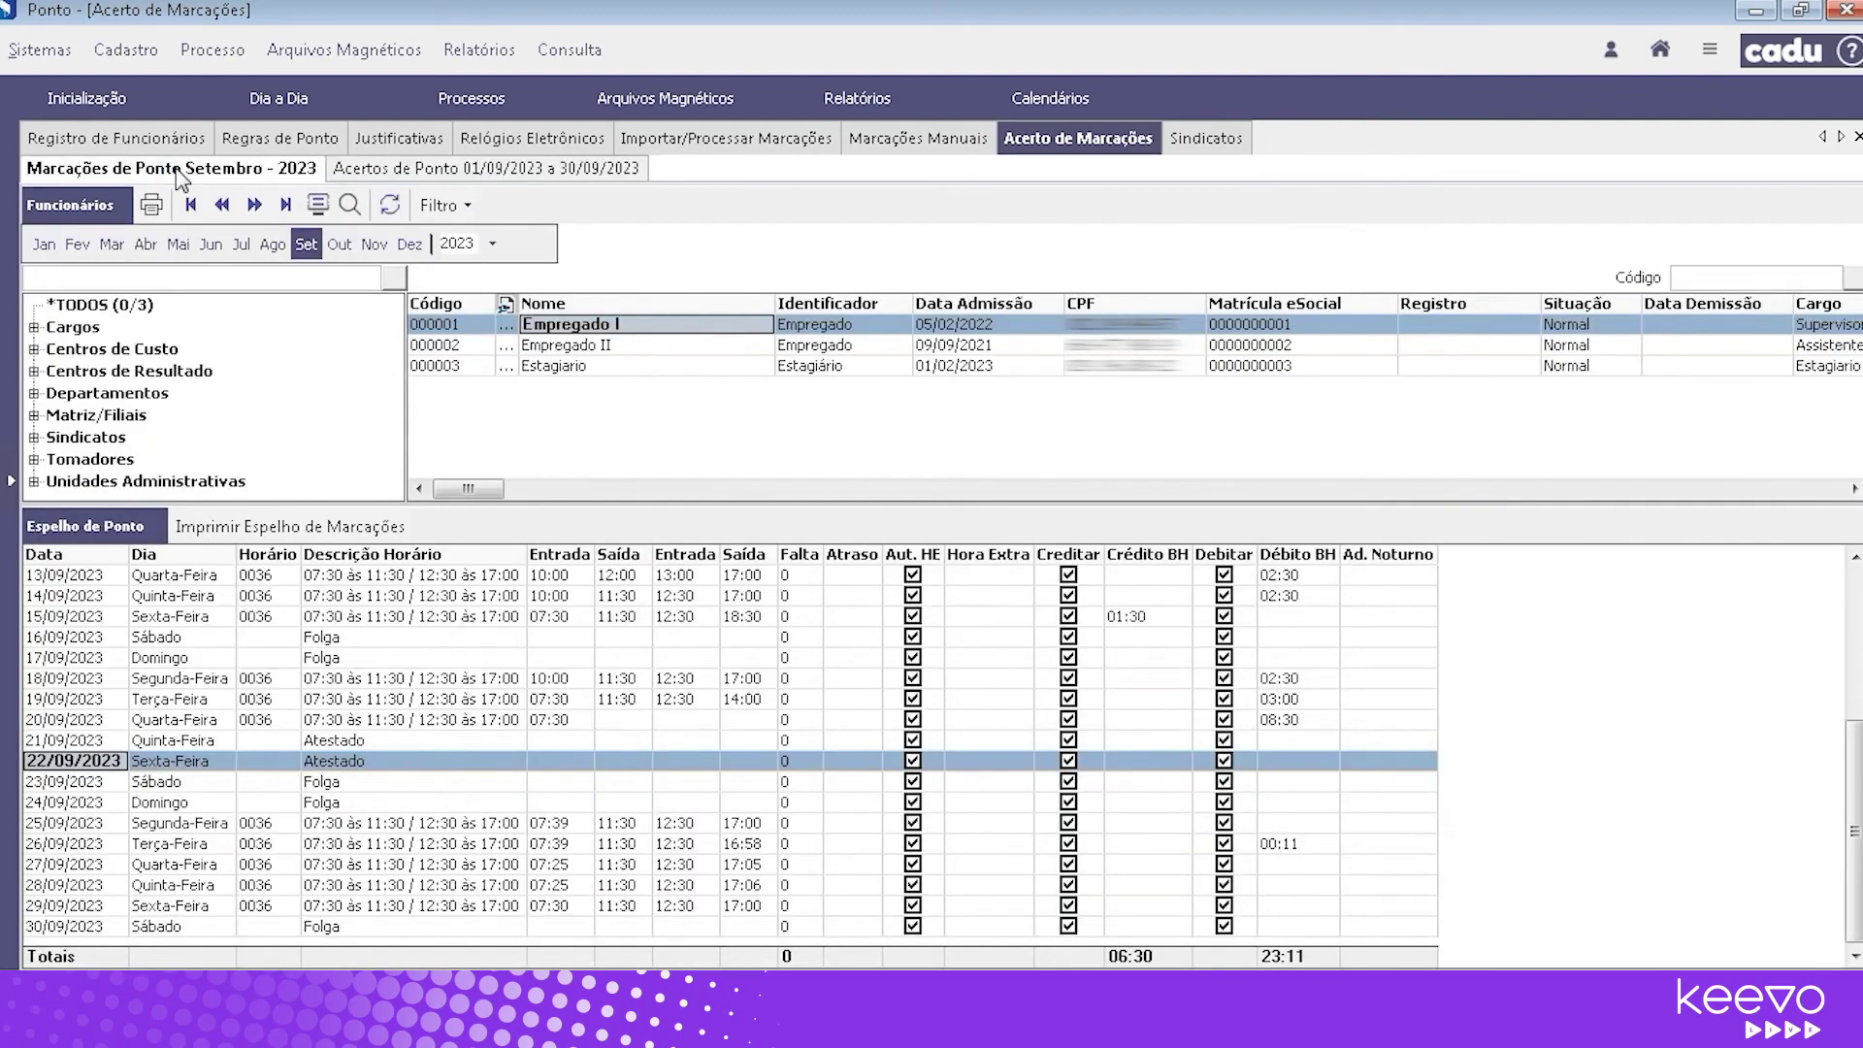
pyautogui.click(420, 781)
pyautogui.click(791, 760)
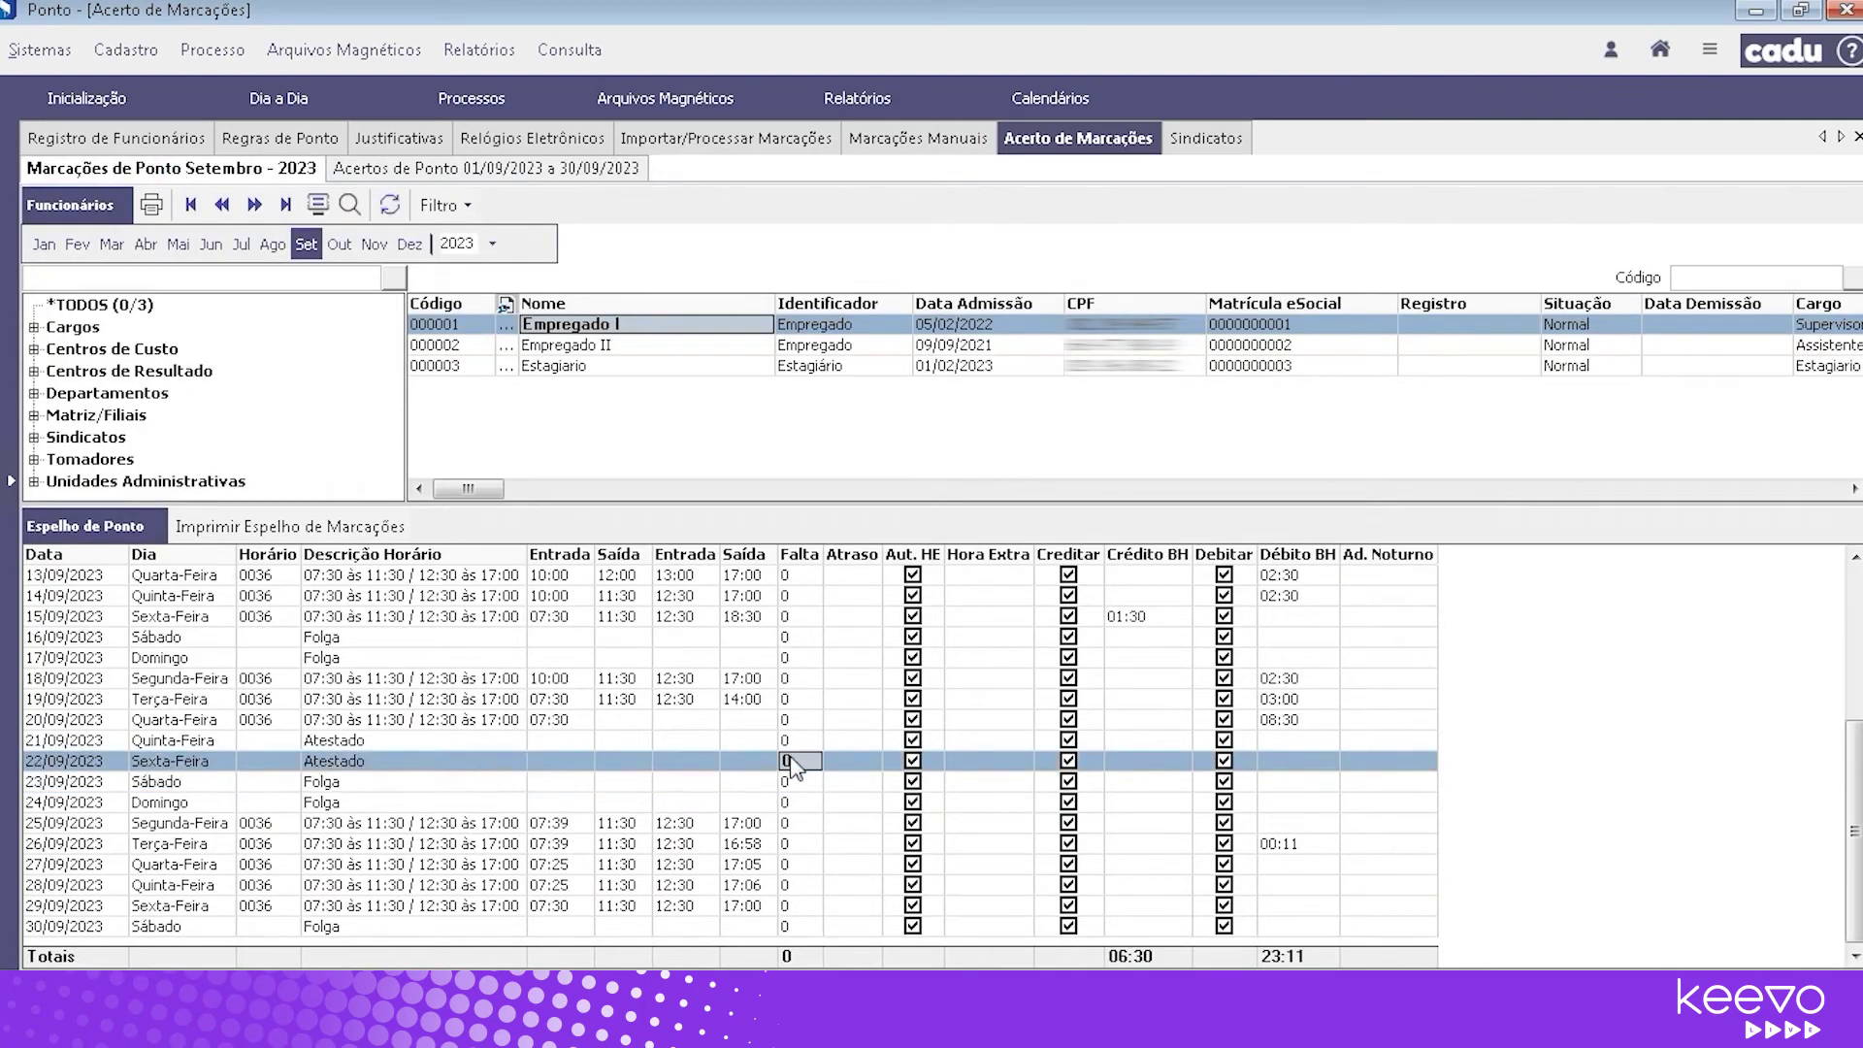
pyautogui.click(794, 729)
pyautogui.click(794, 759)
pyautogui.press('Up')
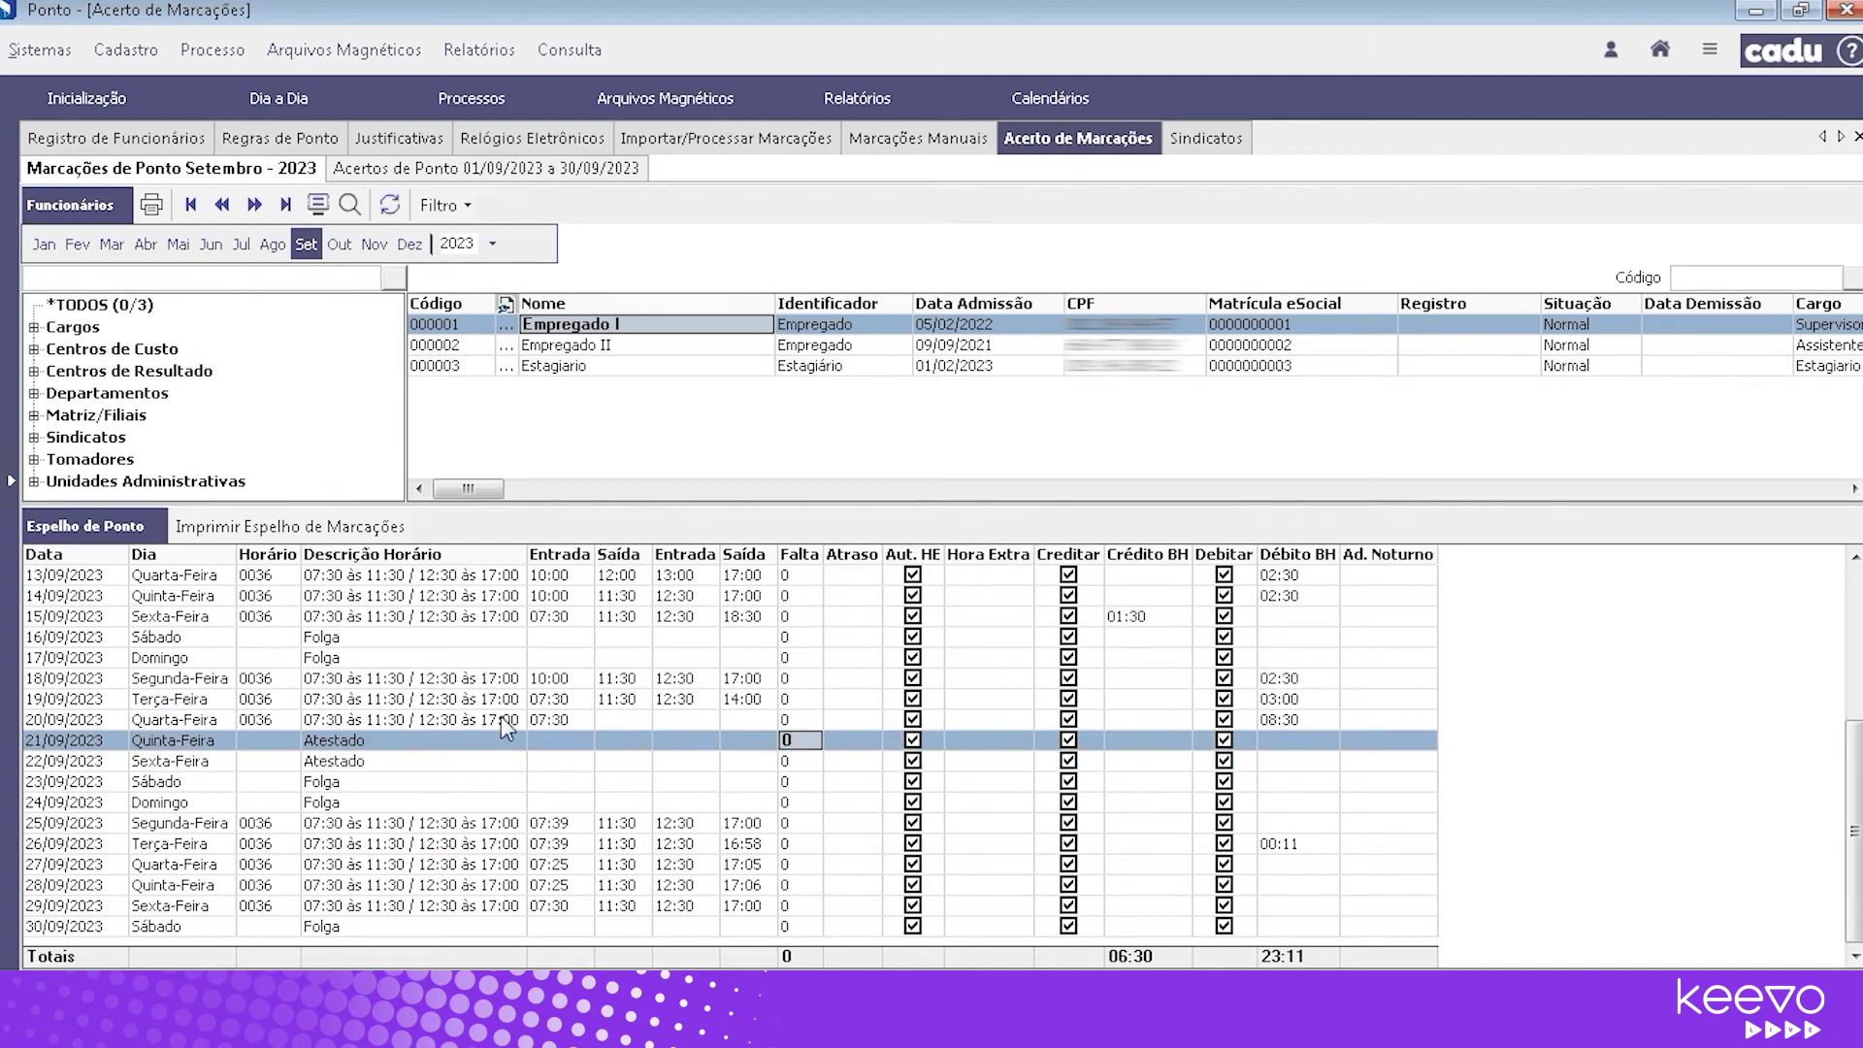
pyautogui.click(353, 765)
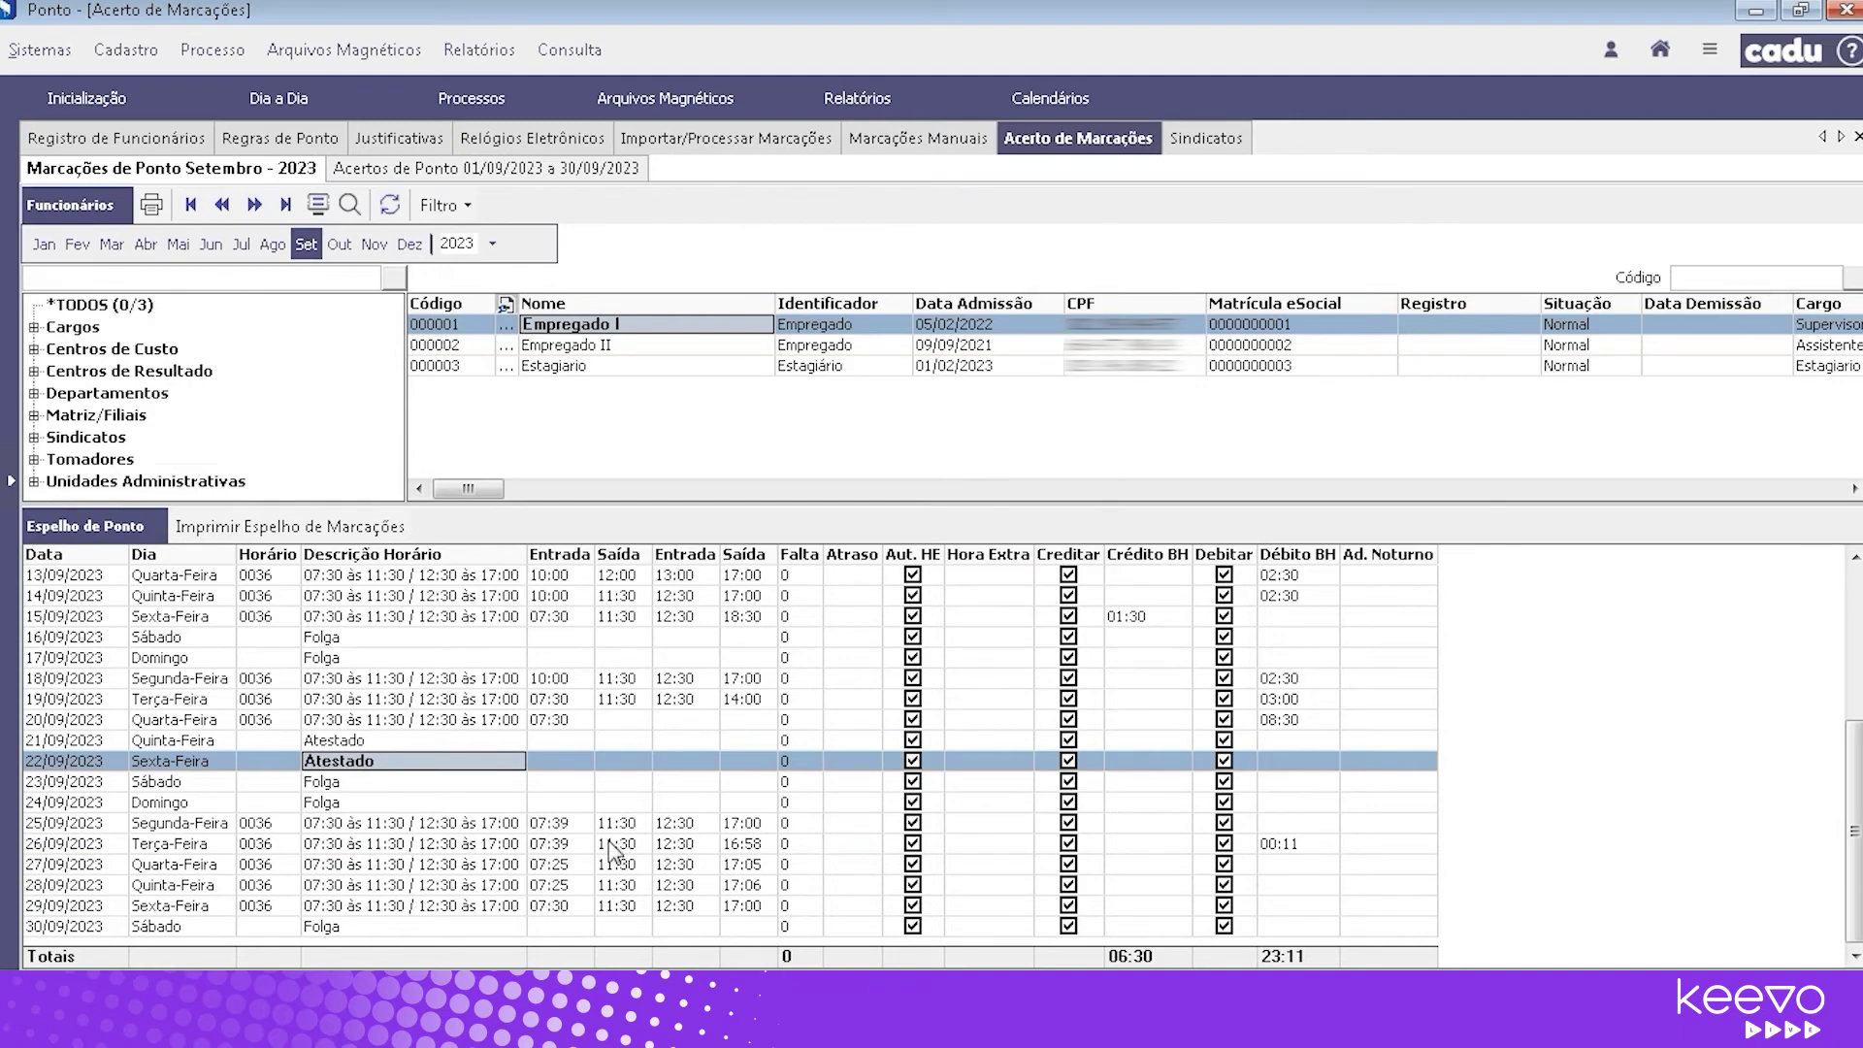
# Examine the 25/09/2023 entry and exit times in the September time sheet and widen the second Saída column slightly
pyautogui.click(427, 825)
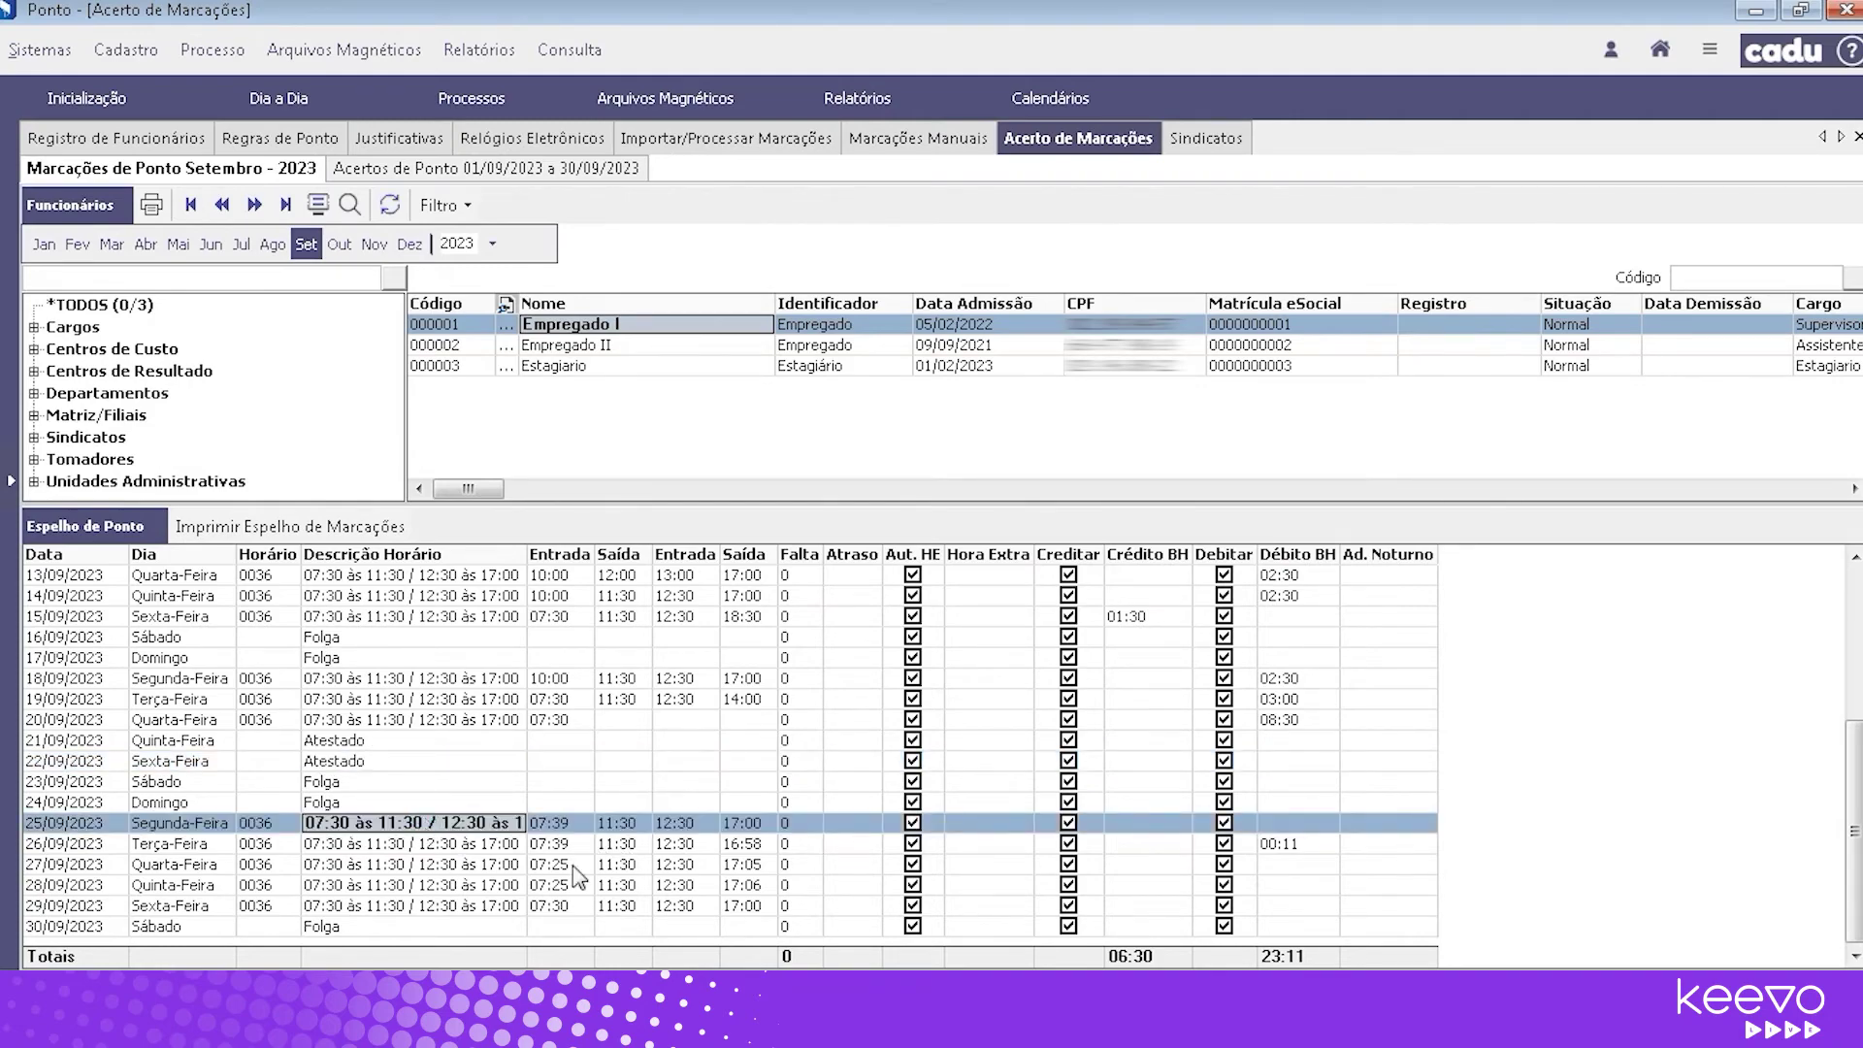
pyautogui.click(758, 864)
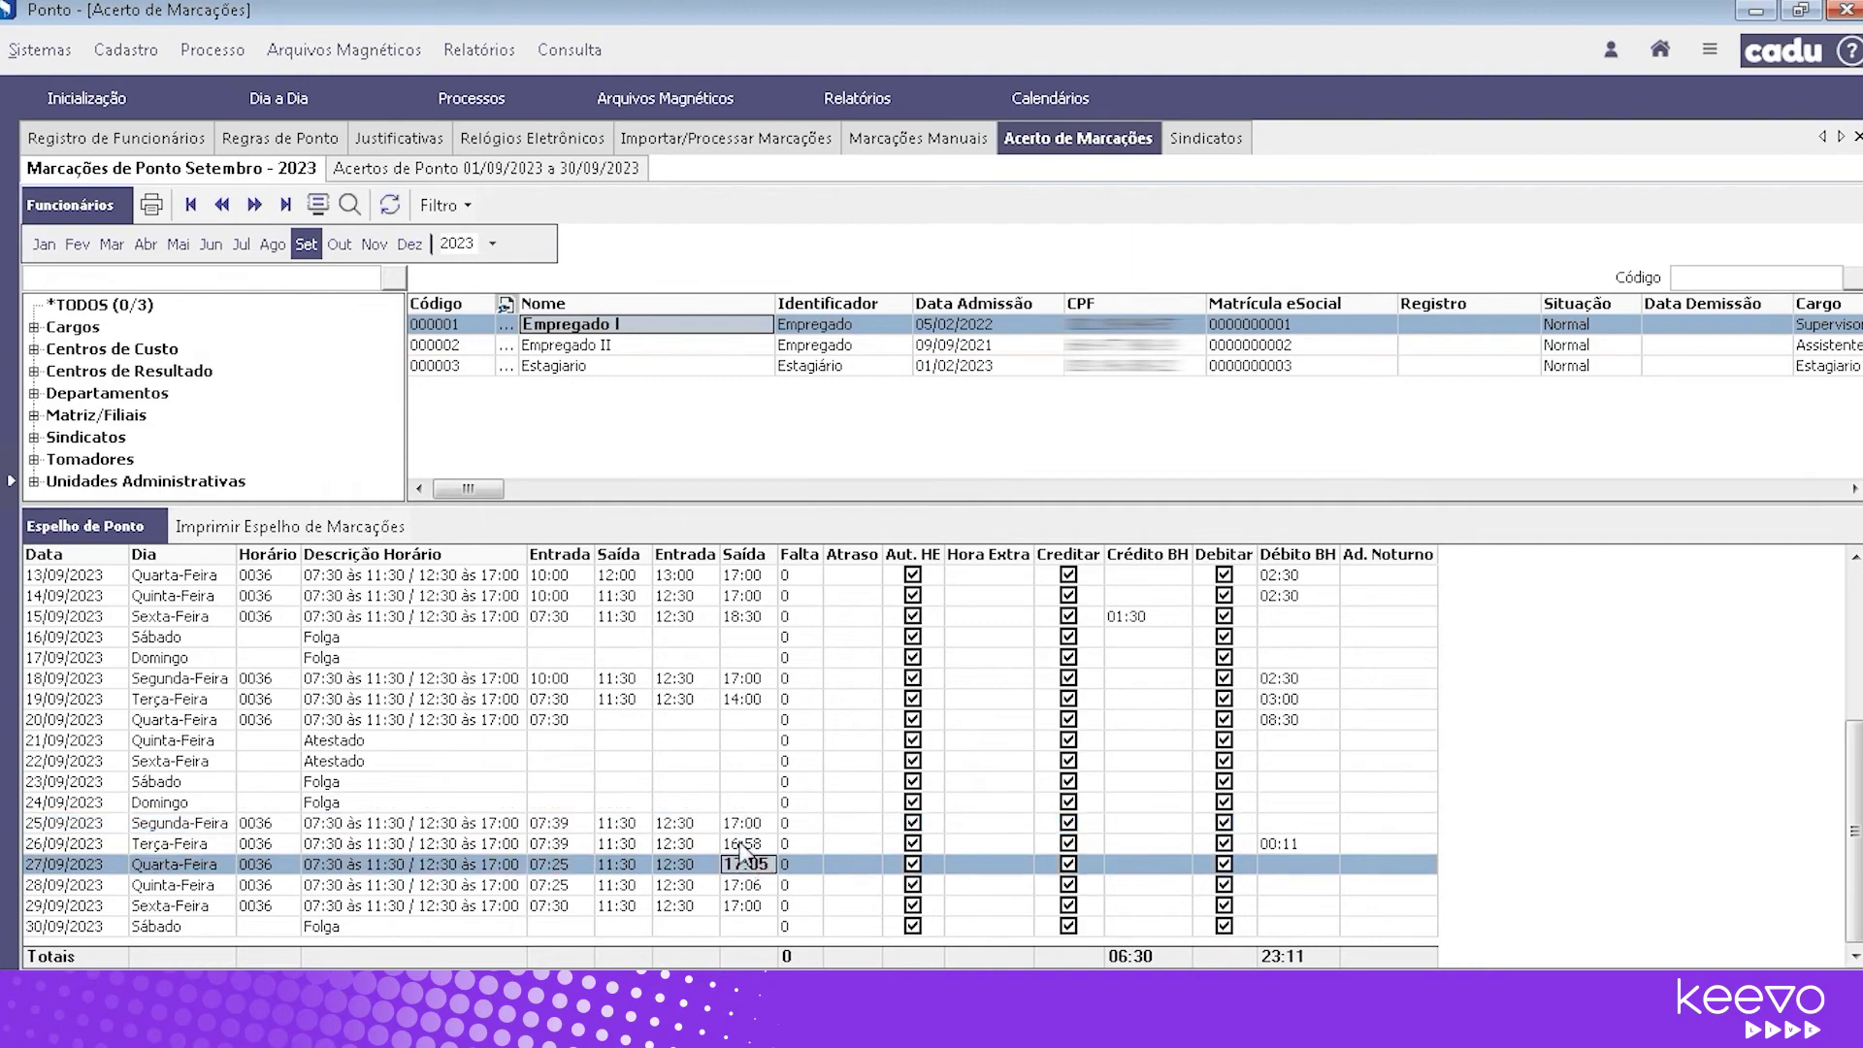
pyautogui.press('Up')
pyautogui.press('Up')
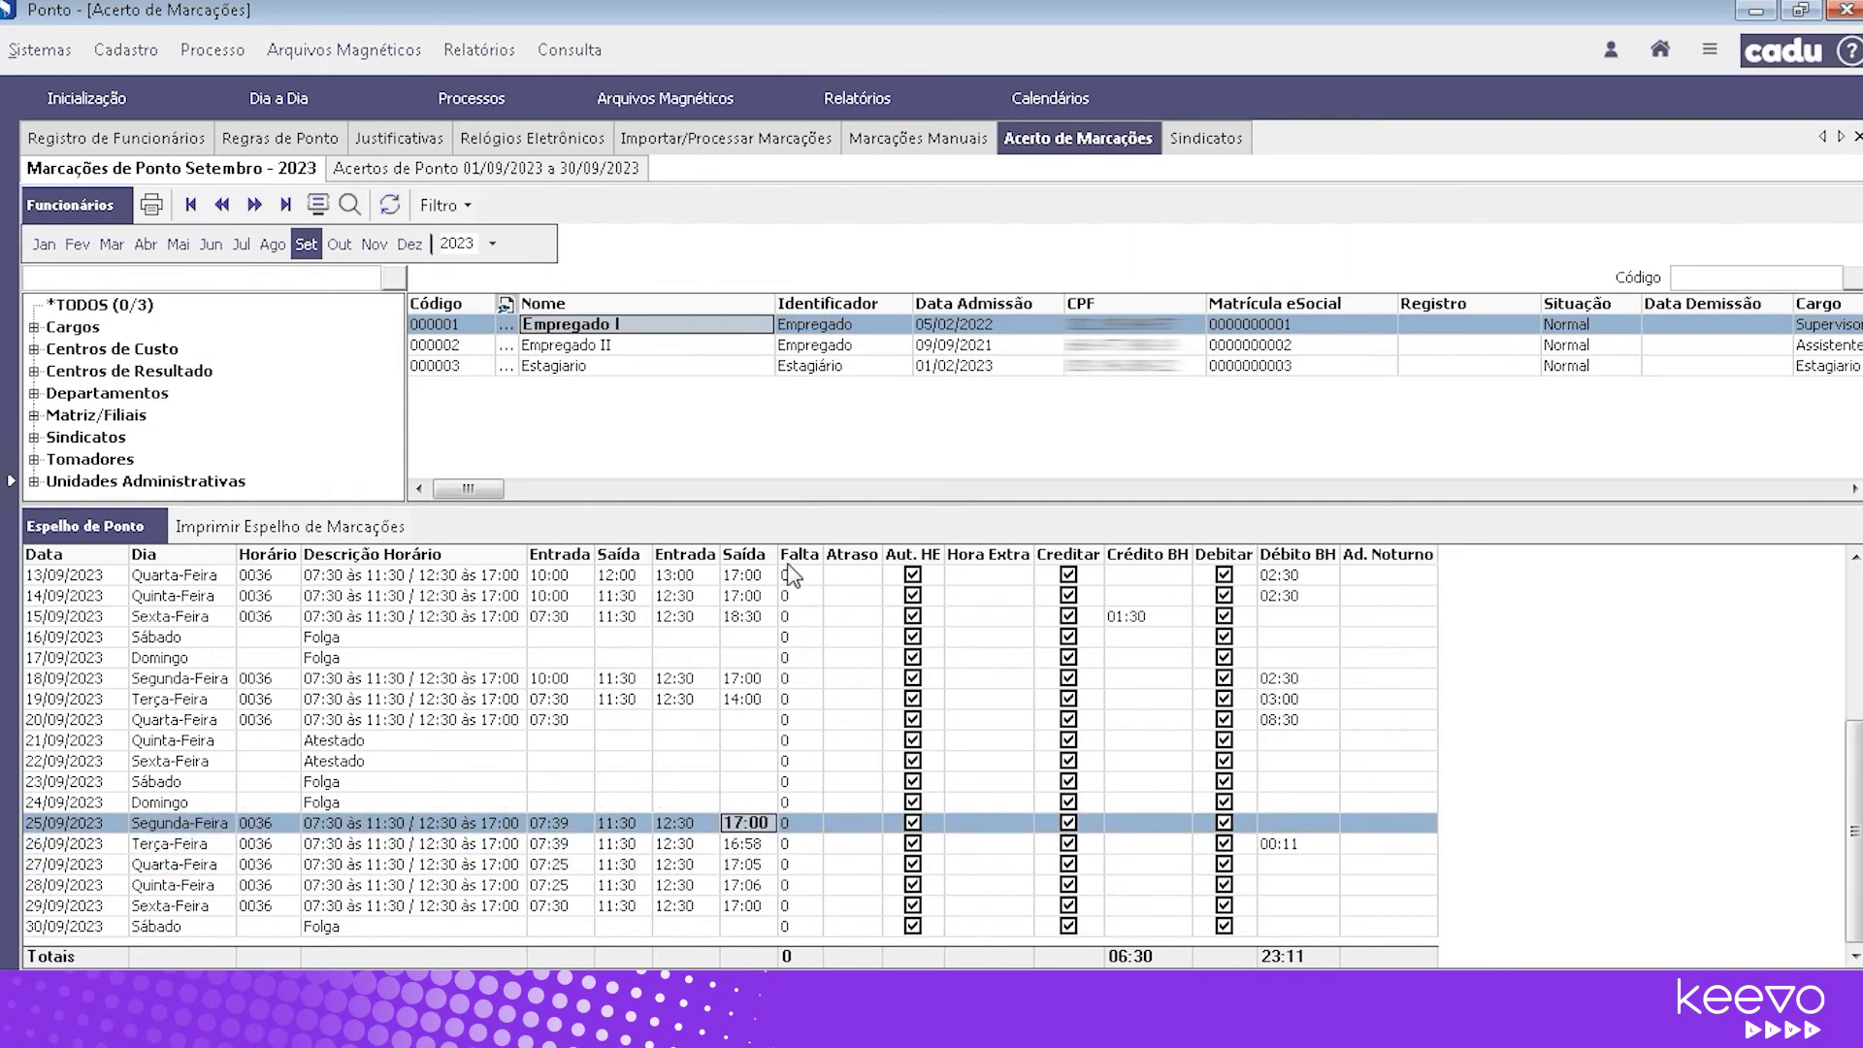
pyautogui.moveTo(780, 544); pyautogui.dragTo(796, 544)
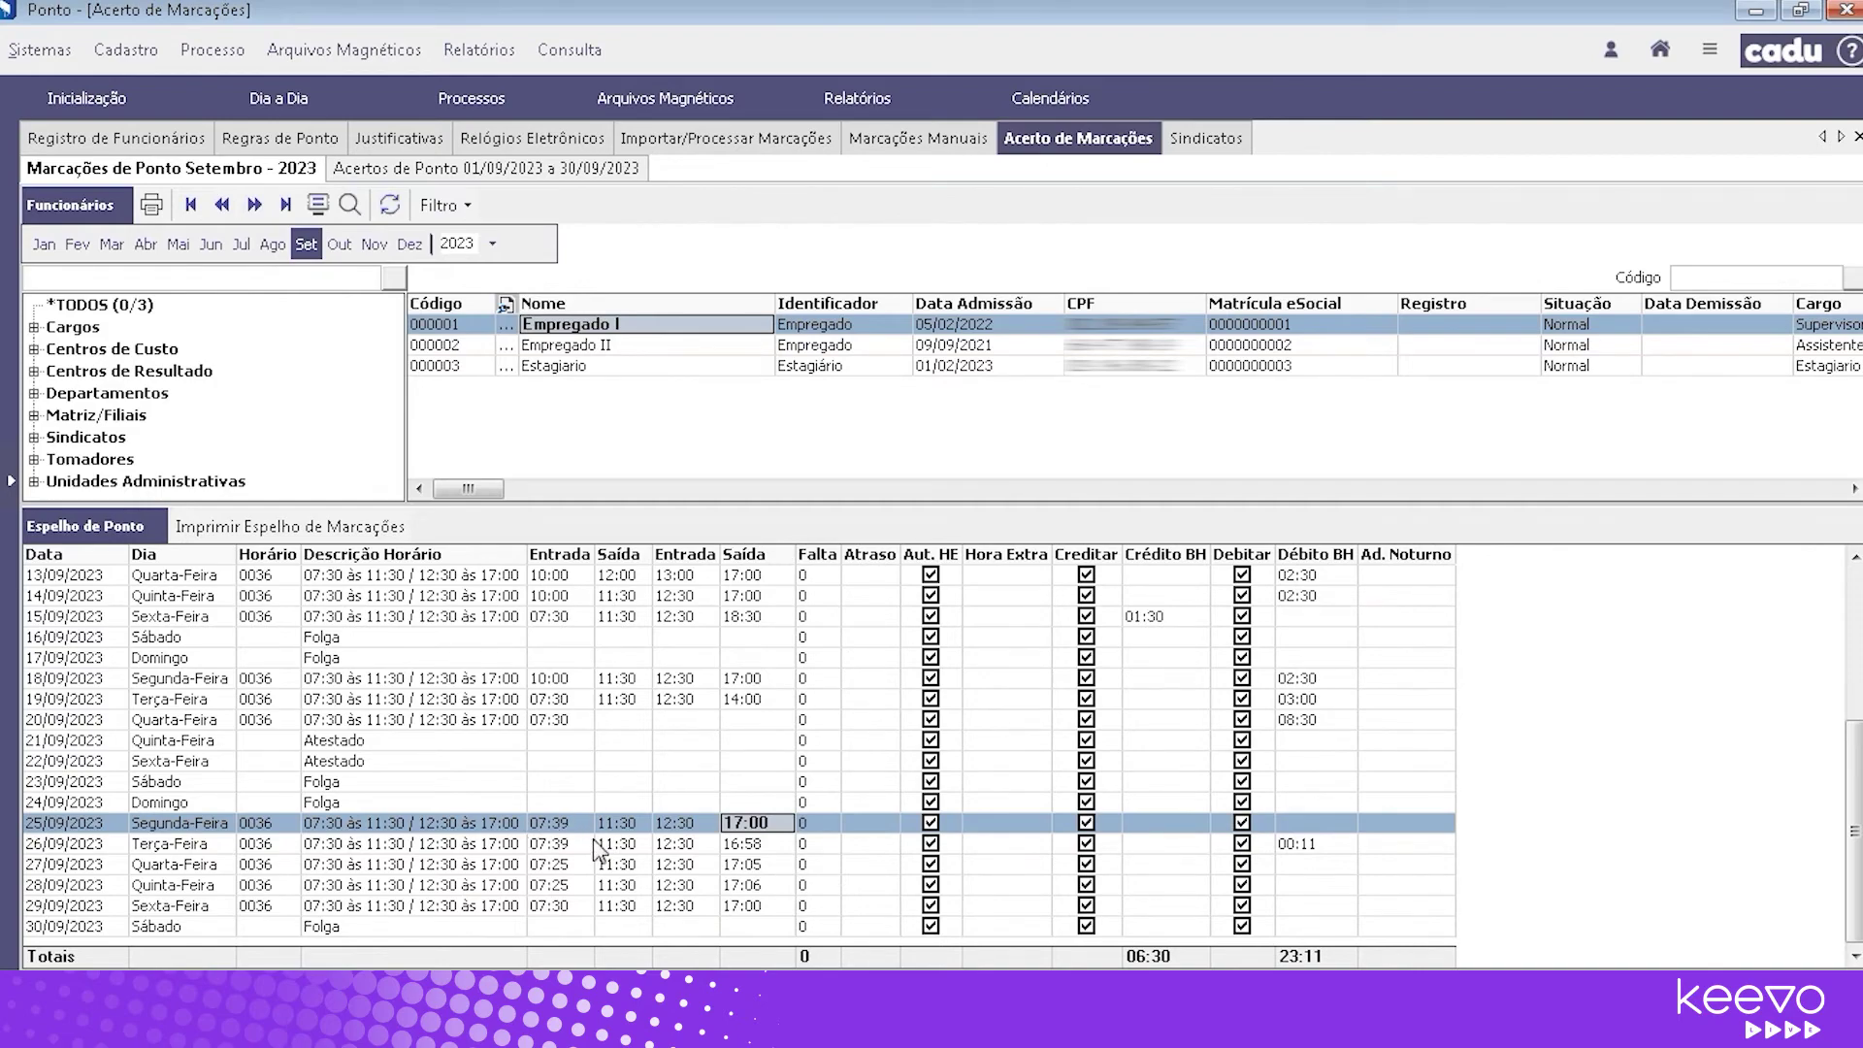
pyautogui.click(562, 826)
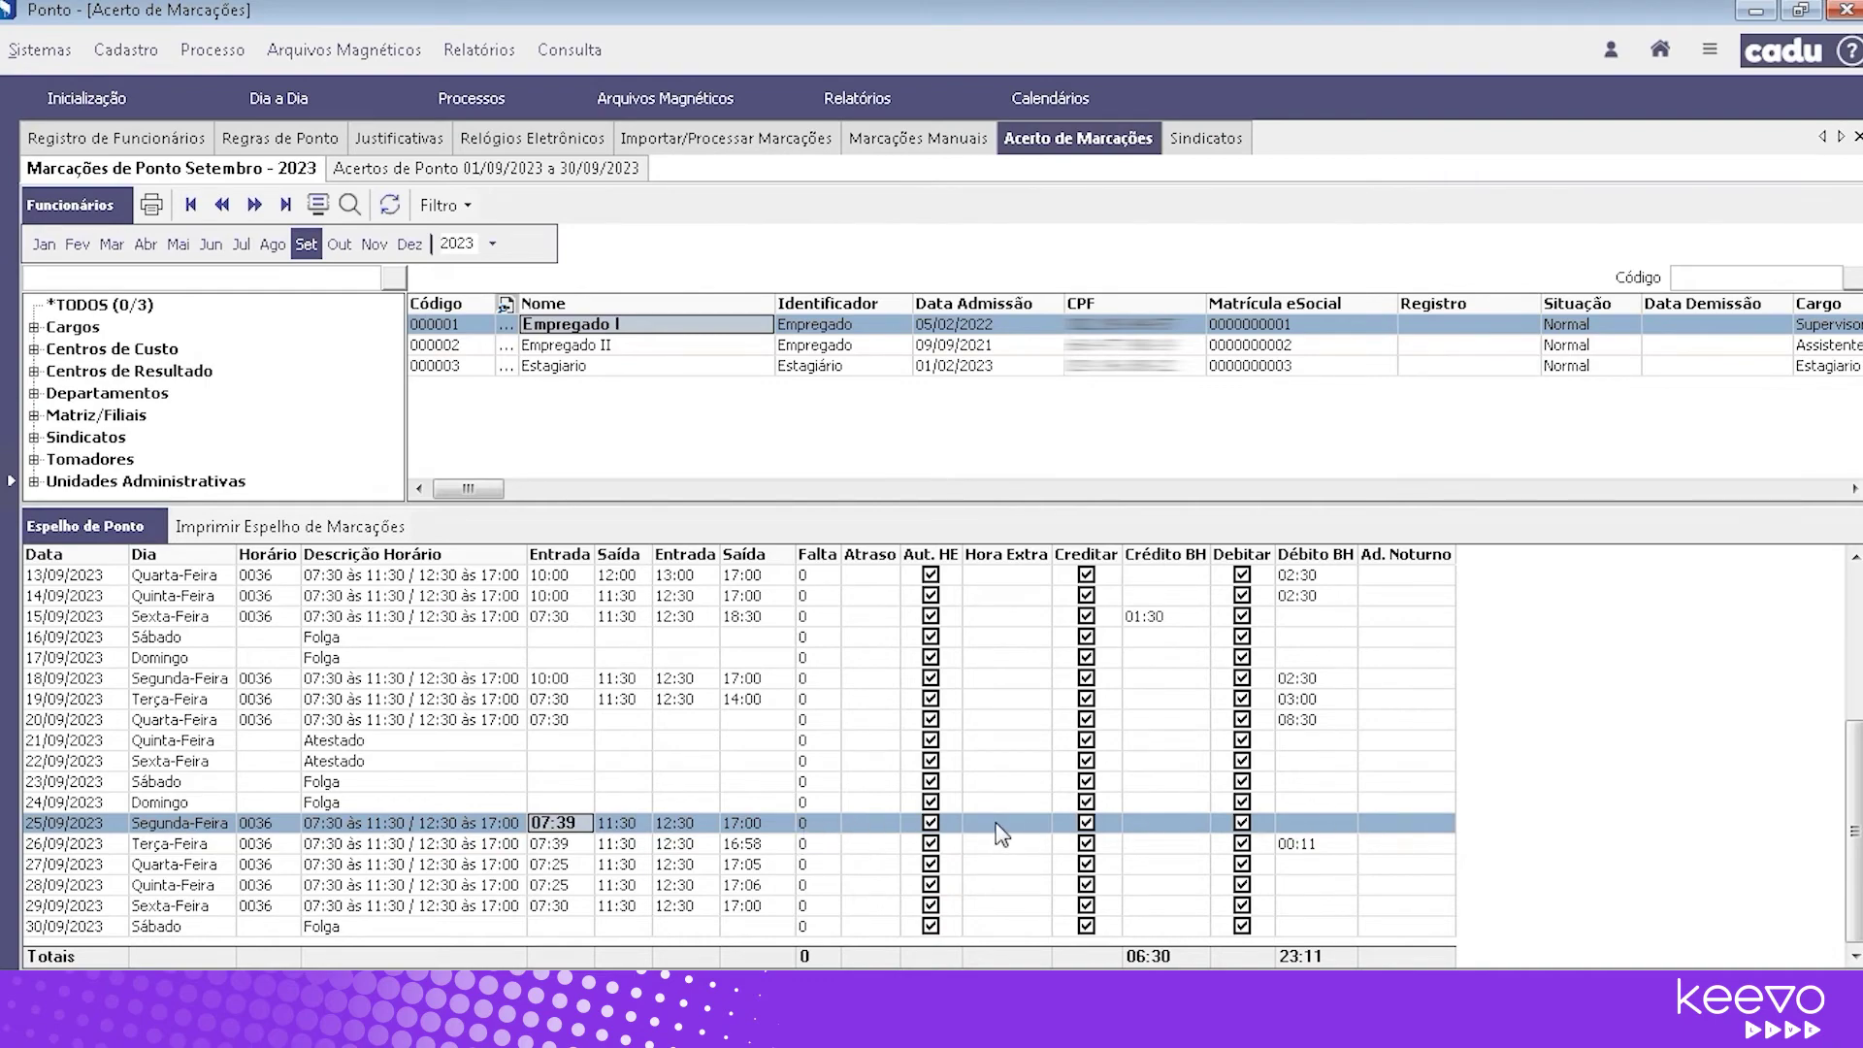
# Compare the 26/09/2023 markings with their hour-bank debit, and check the 27/09/2023 schedule and exit time
pyautogui.click(697, 850)
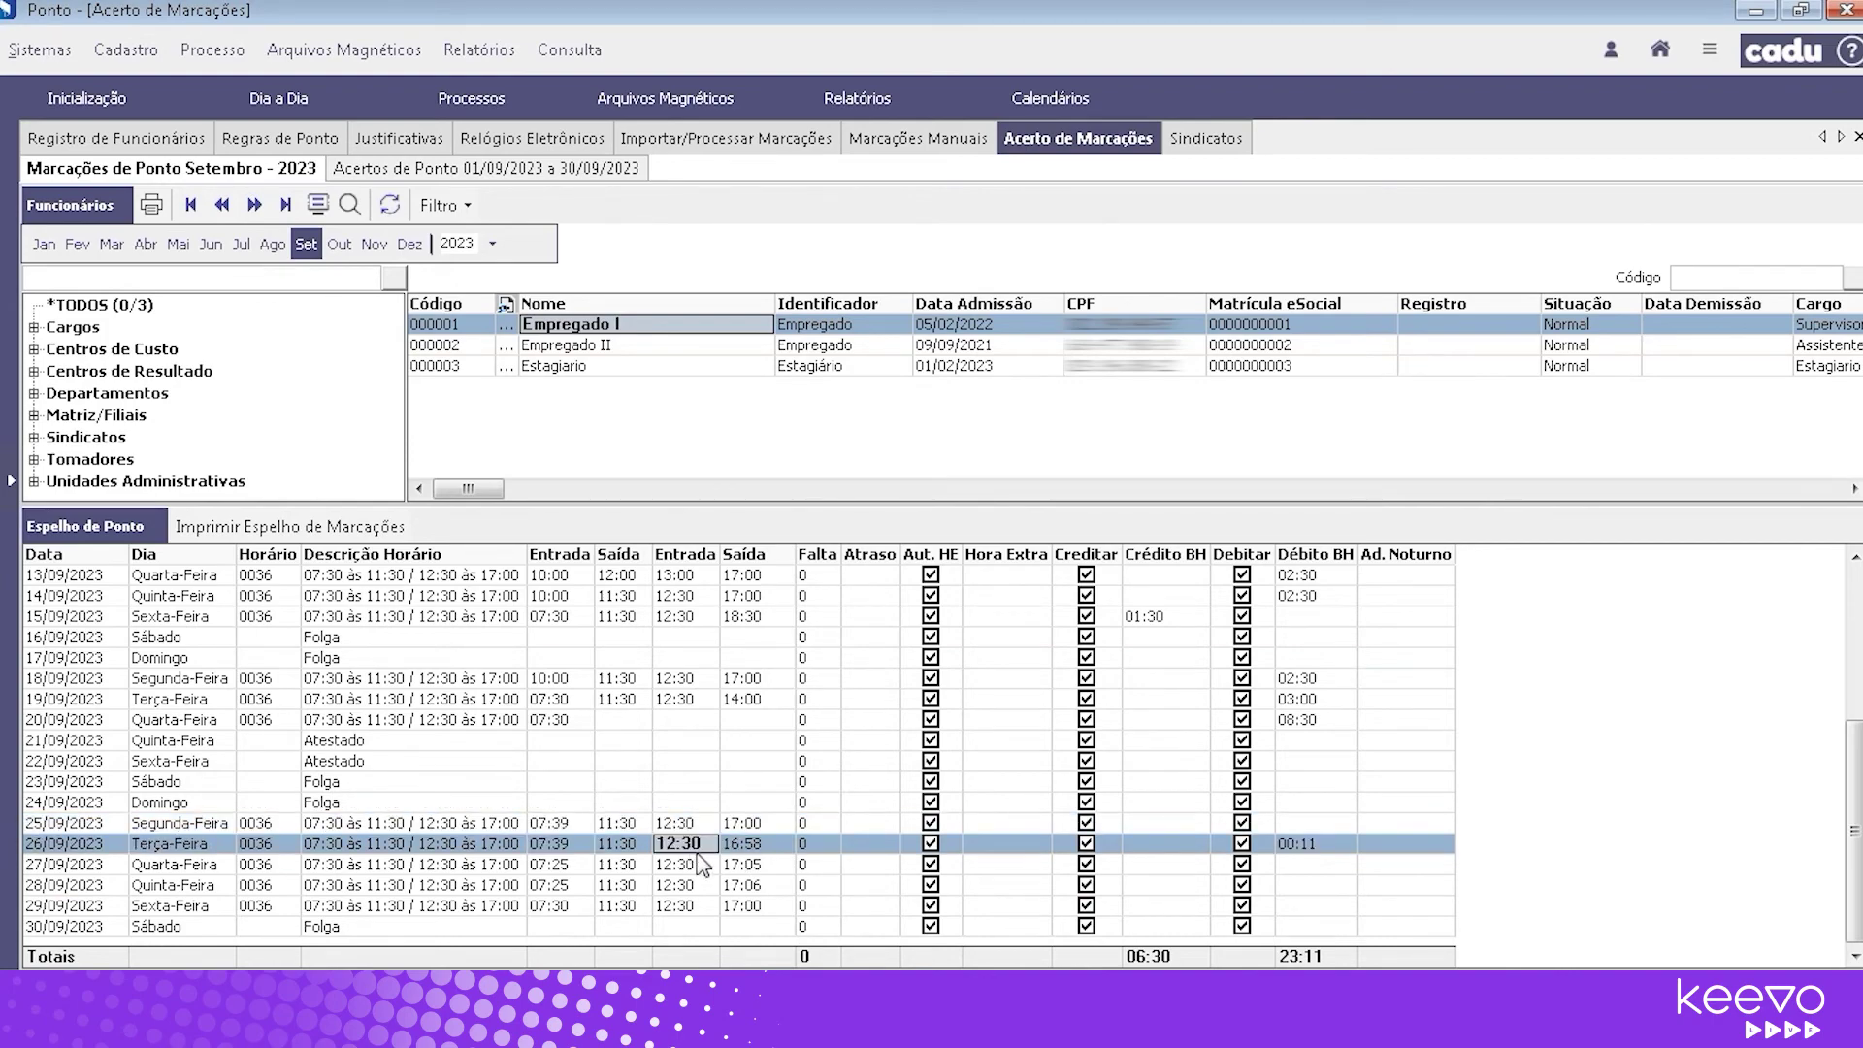
pyautogui.click(545, 852)
pyautogui.click(776, 853)
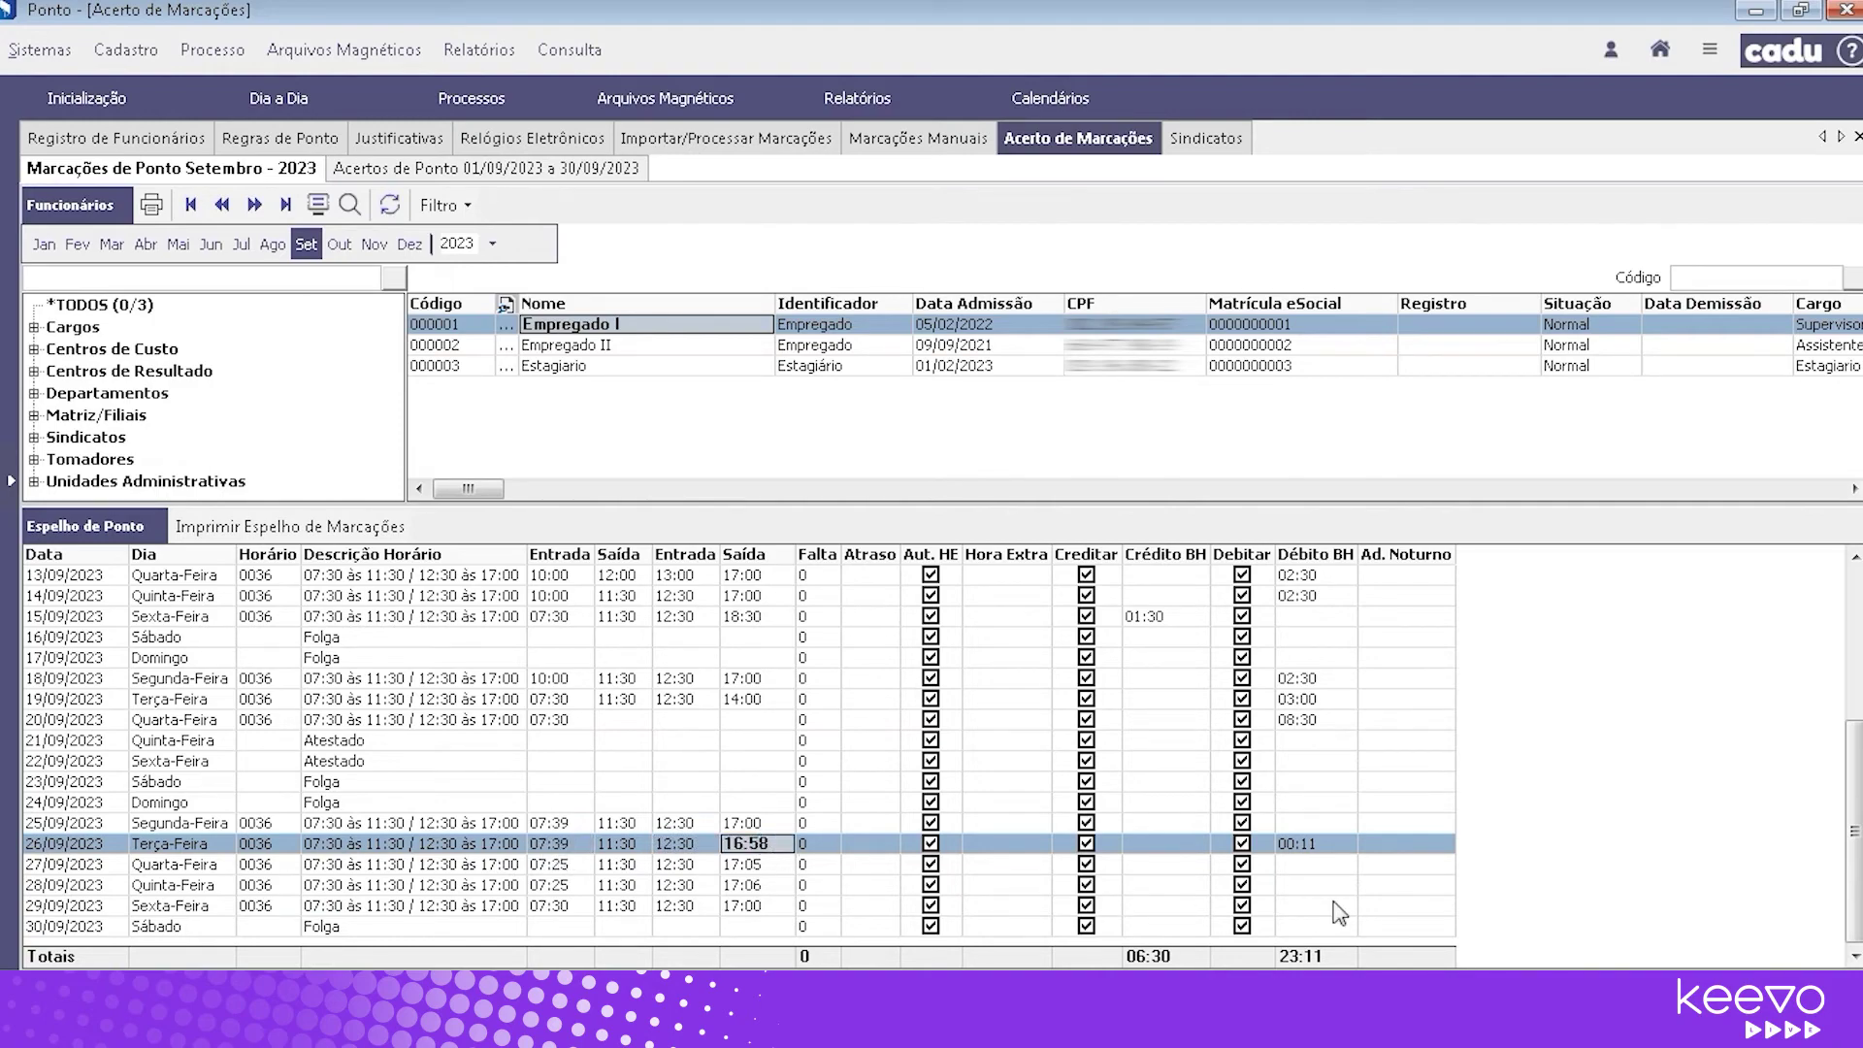
pyautogui.click(1336, 854)
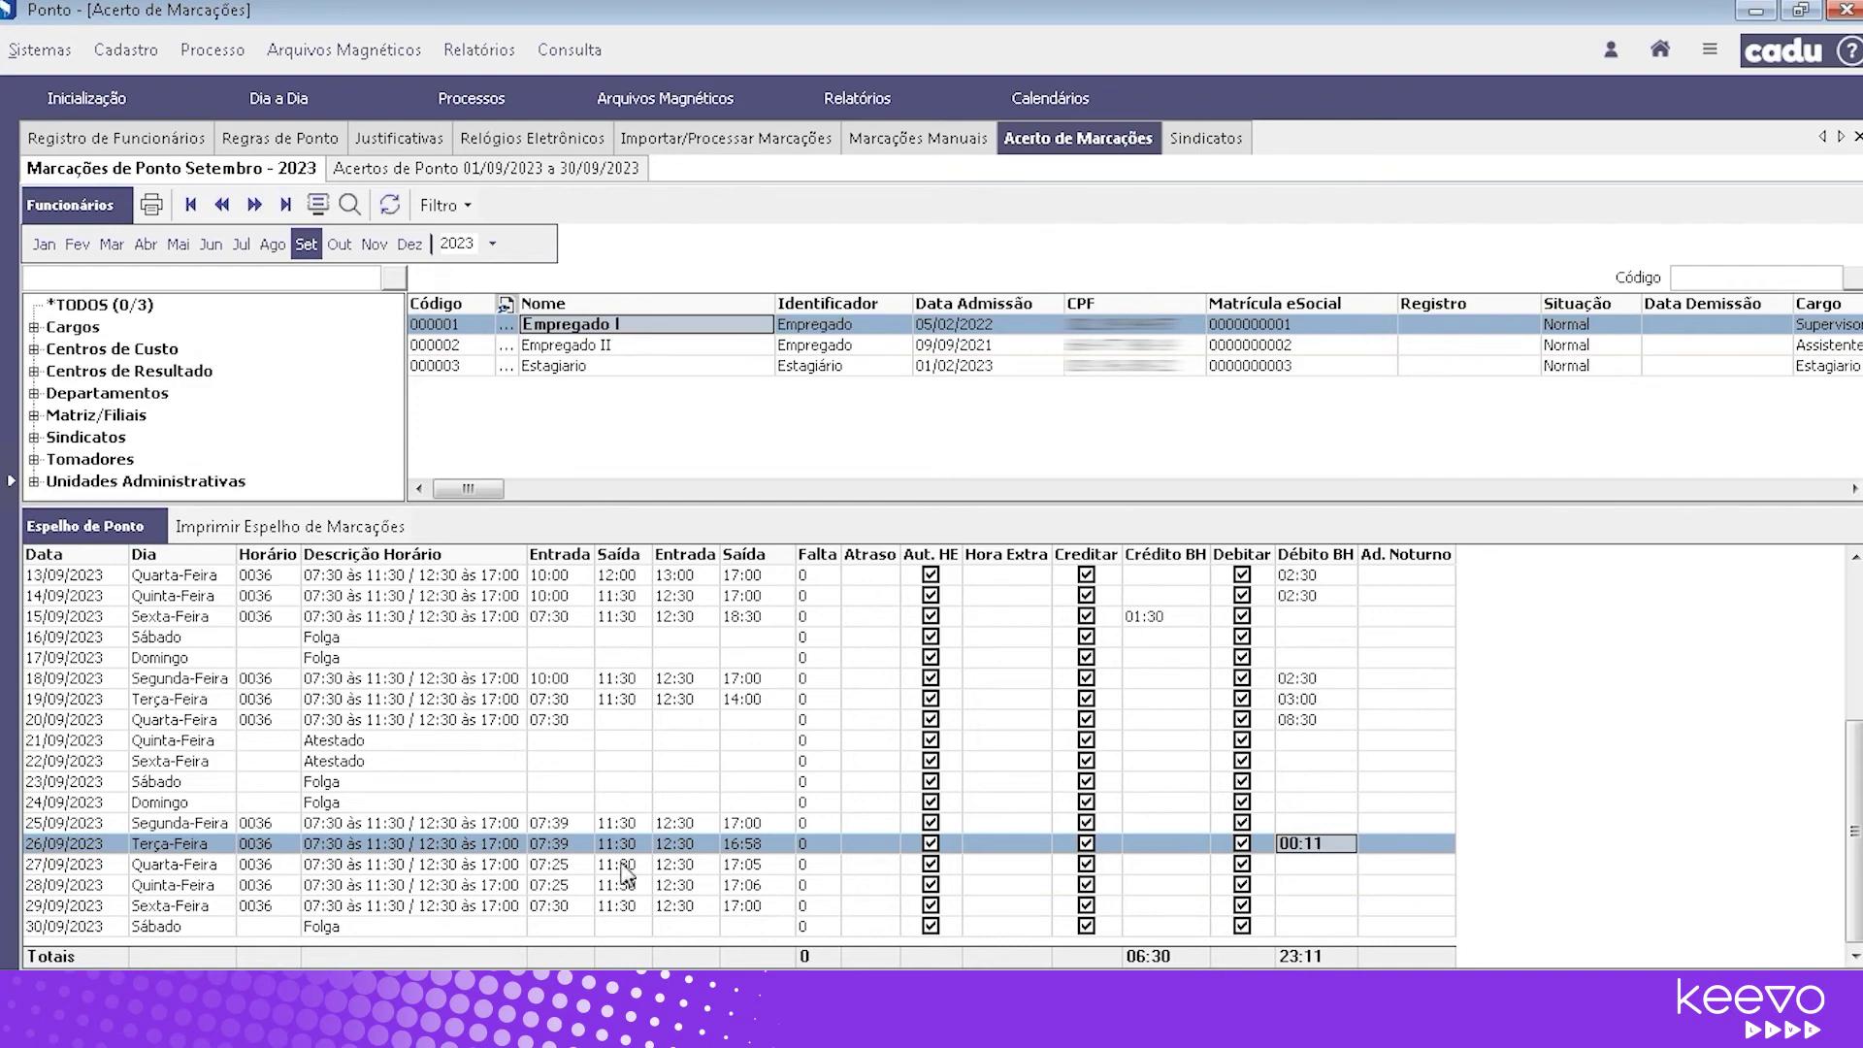
pyautogui.click(285, 872)
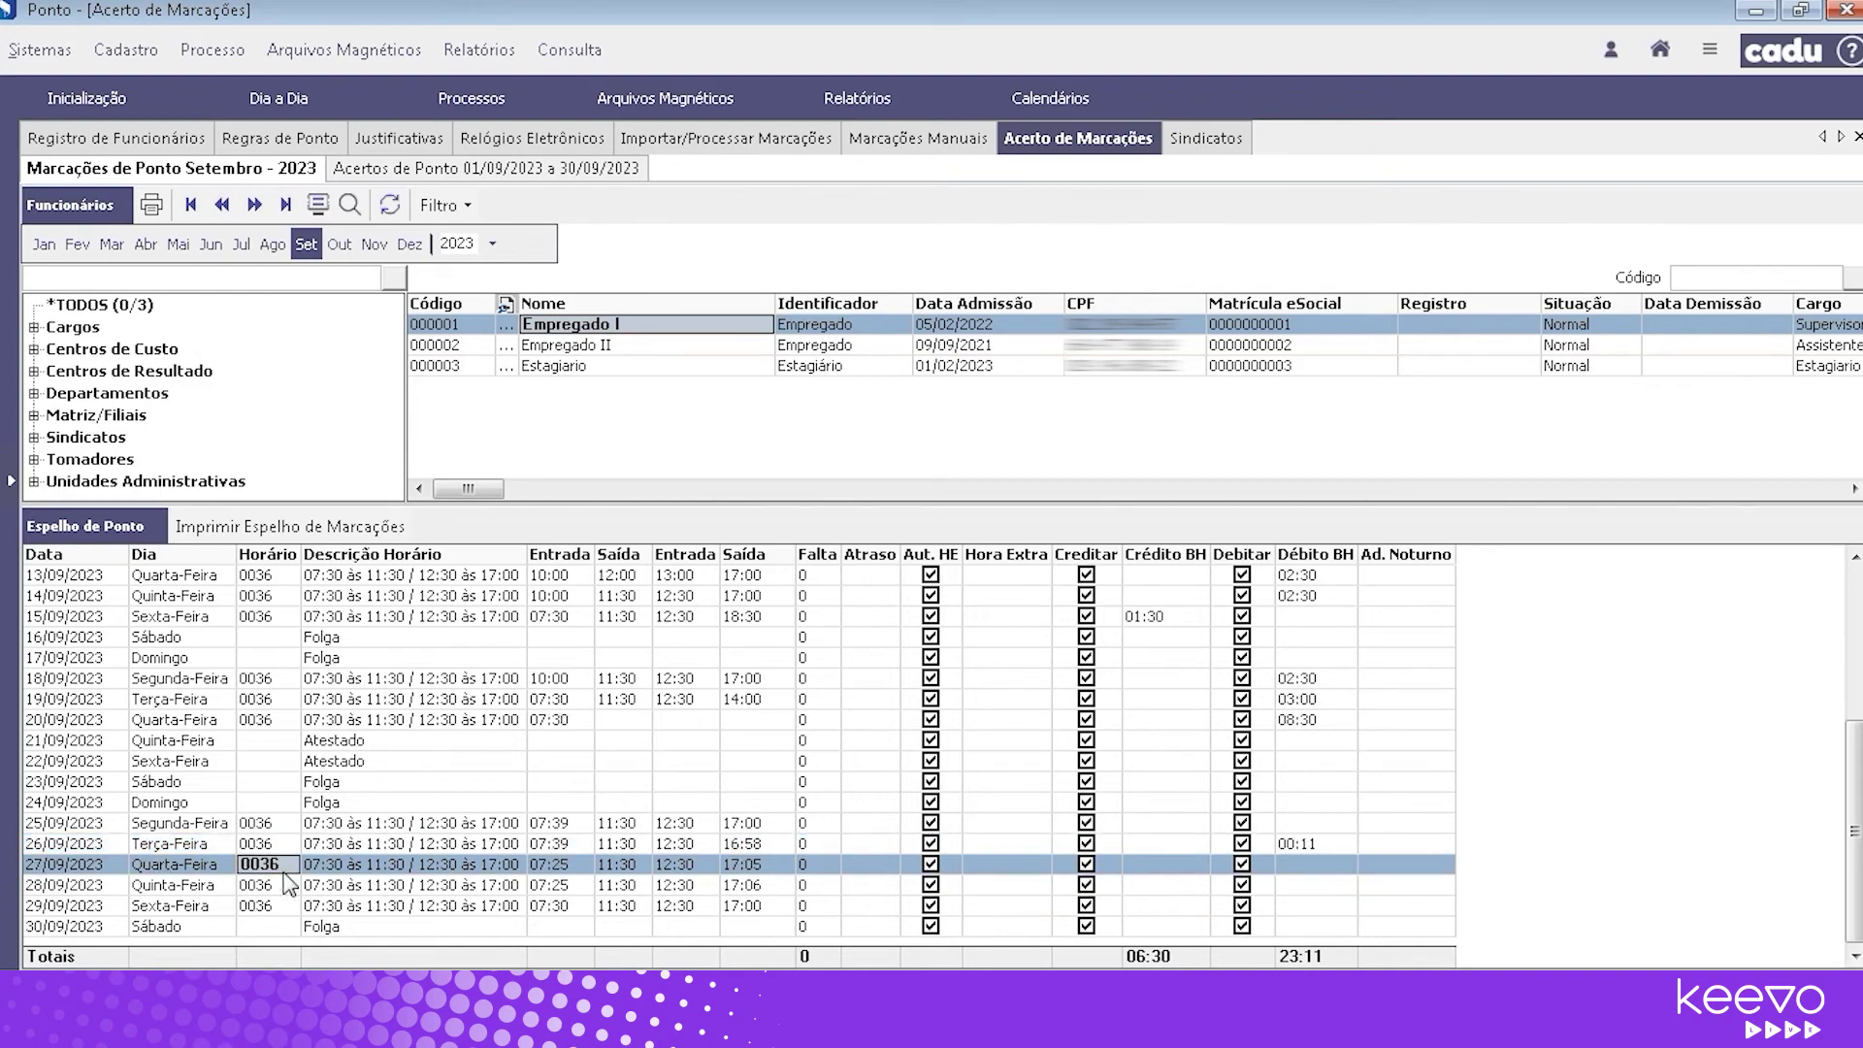
pyautogui.click(760, 870)
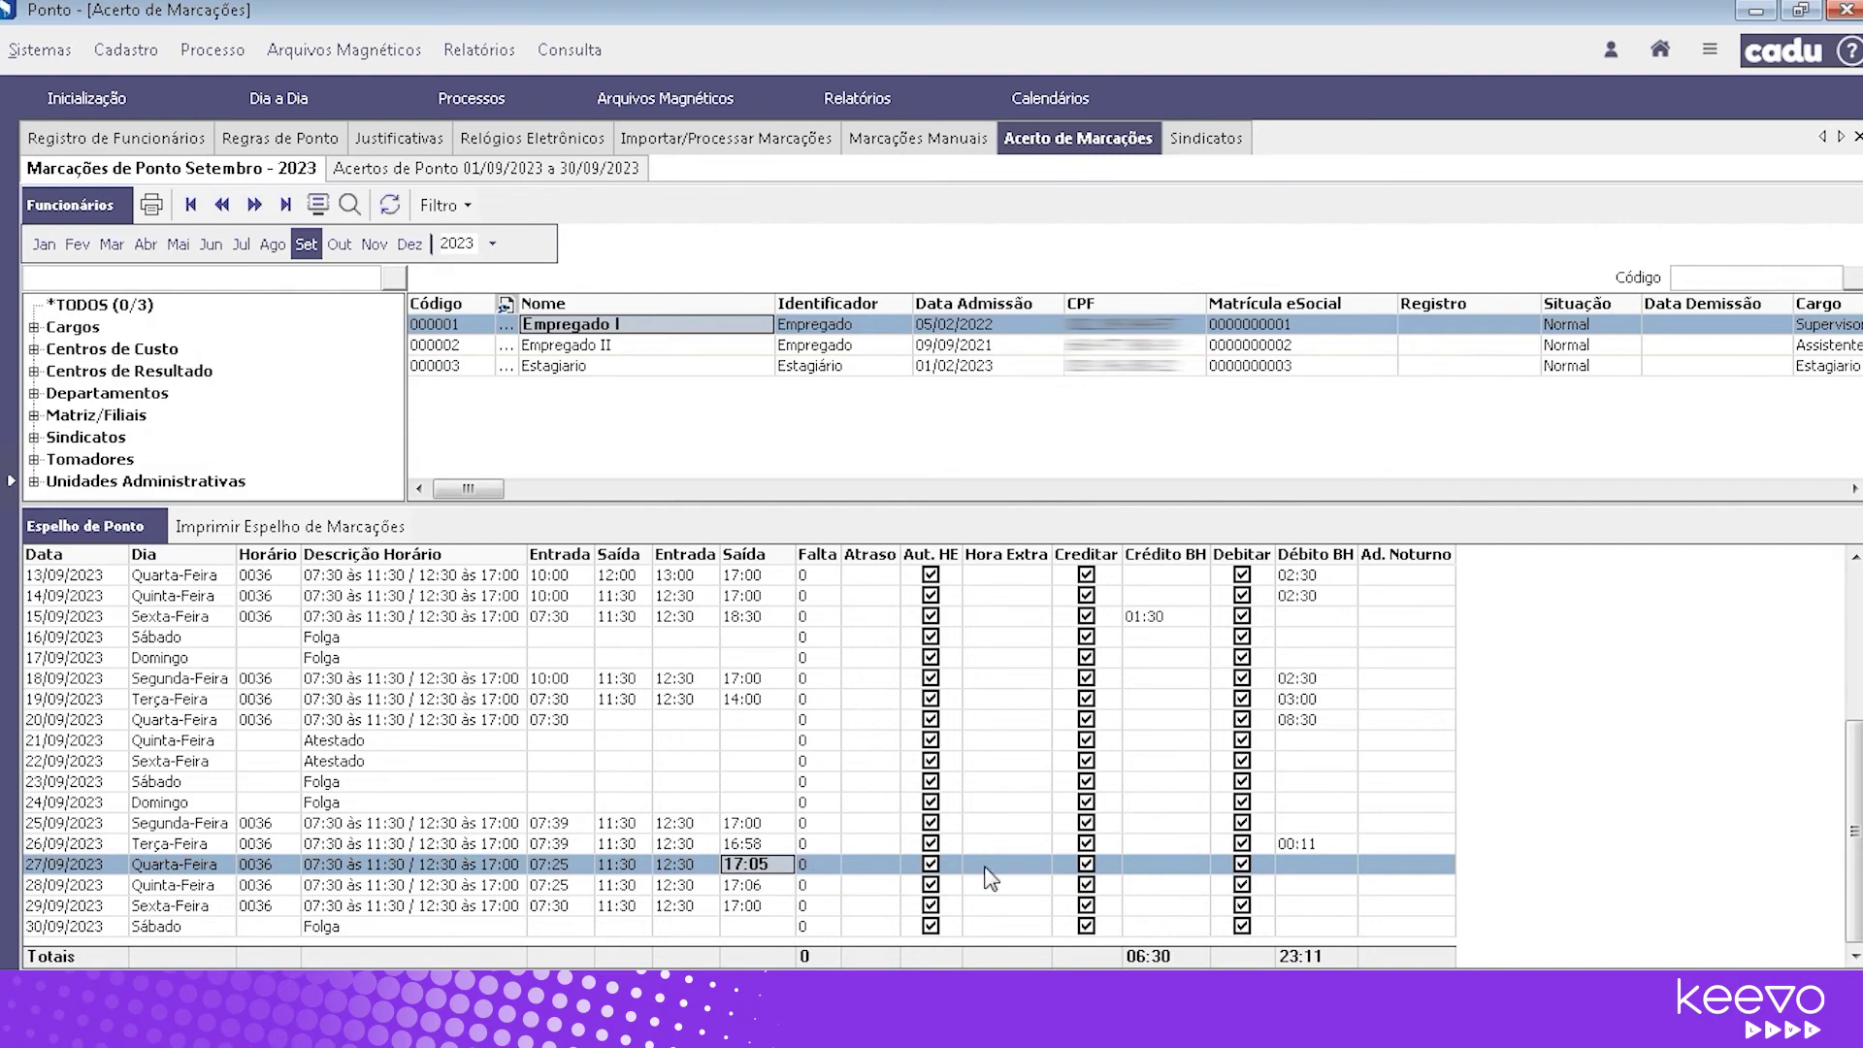
# Display the September time sheet of Empregado II and review its Atraso column from the start of the month
pyautogui.click(698, 346)
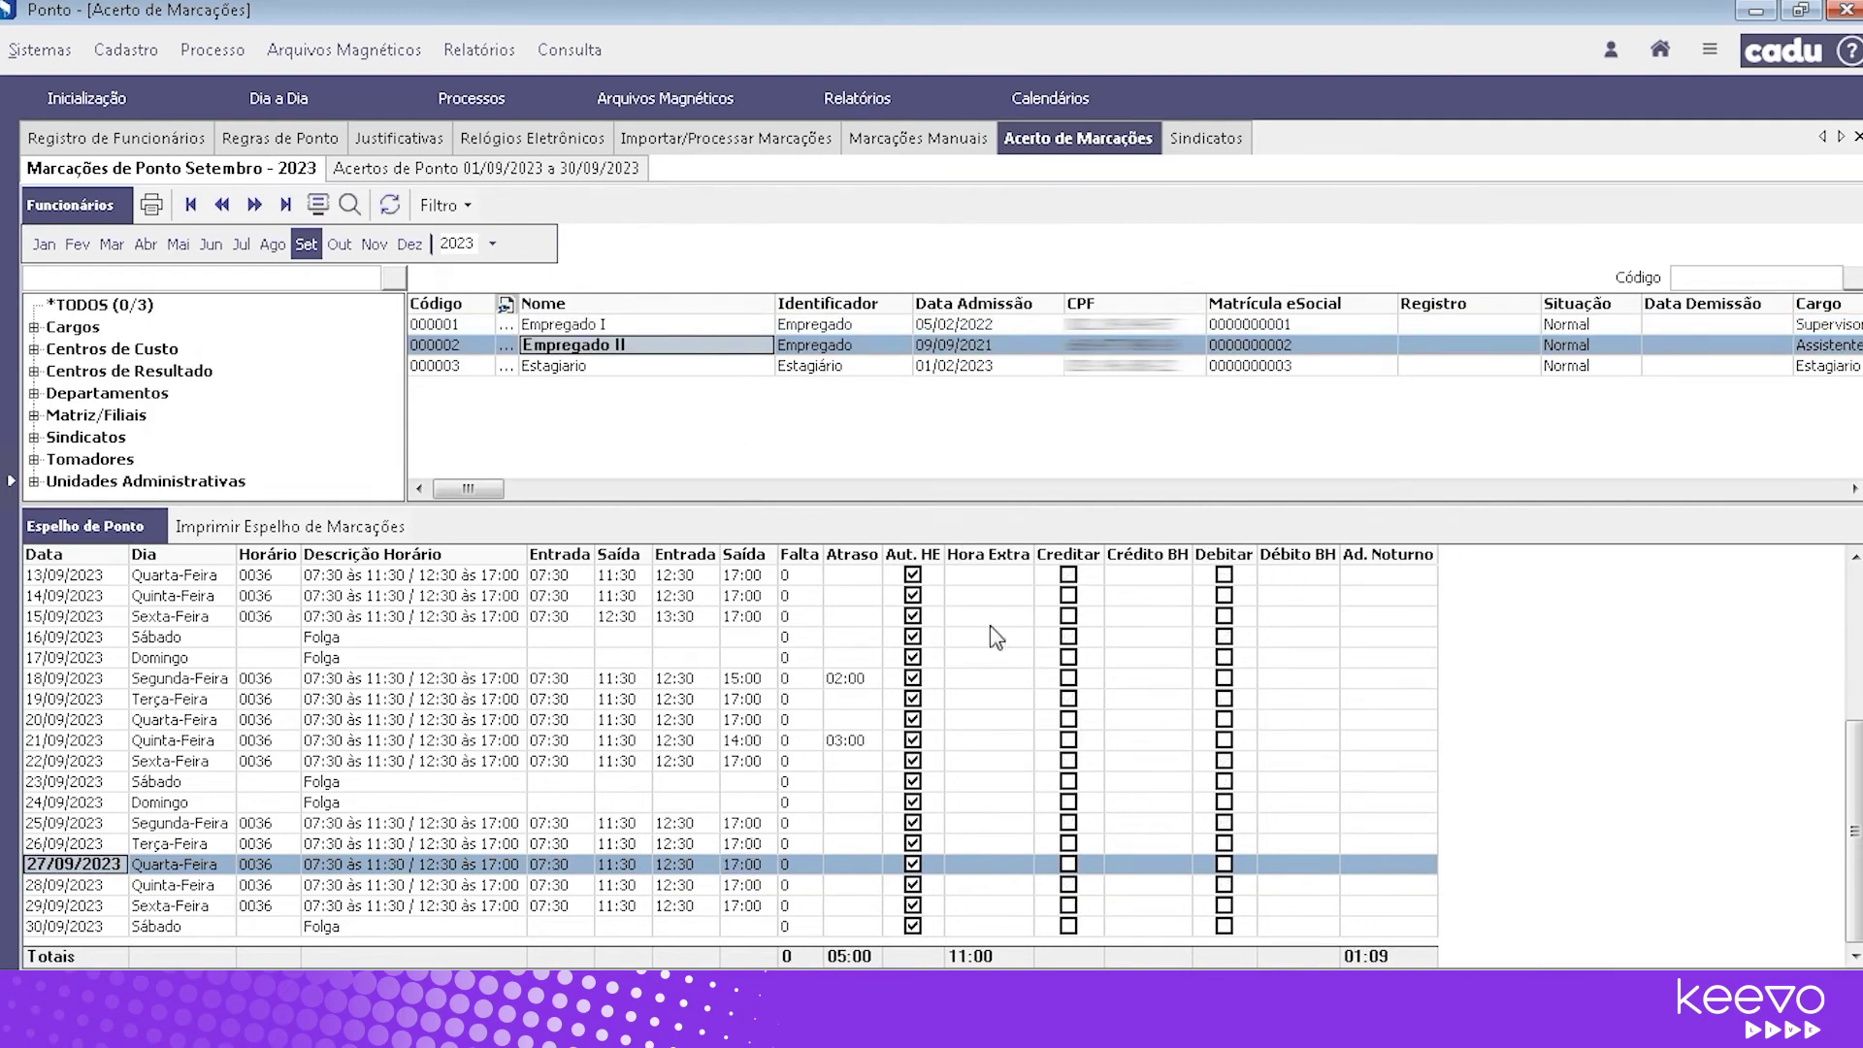
pyautogui.click(842, 546)
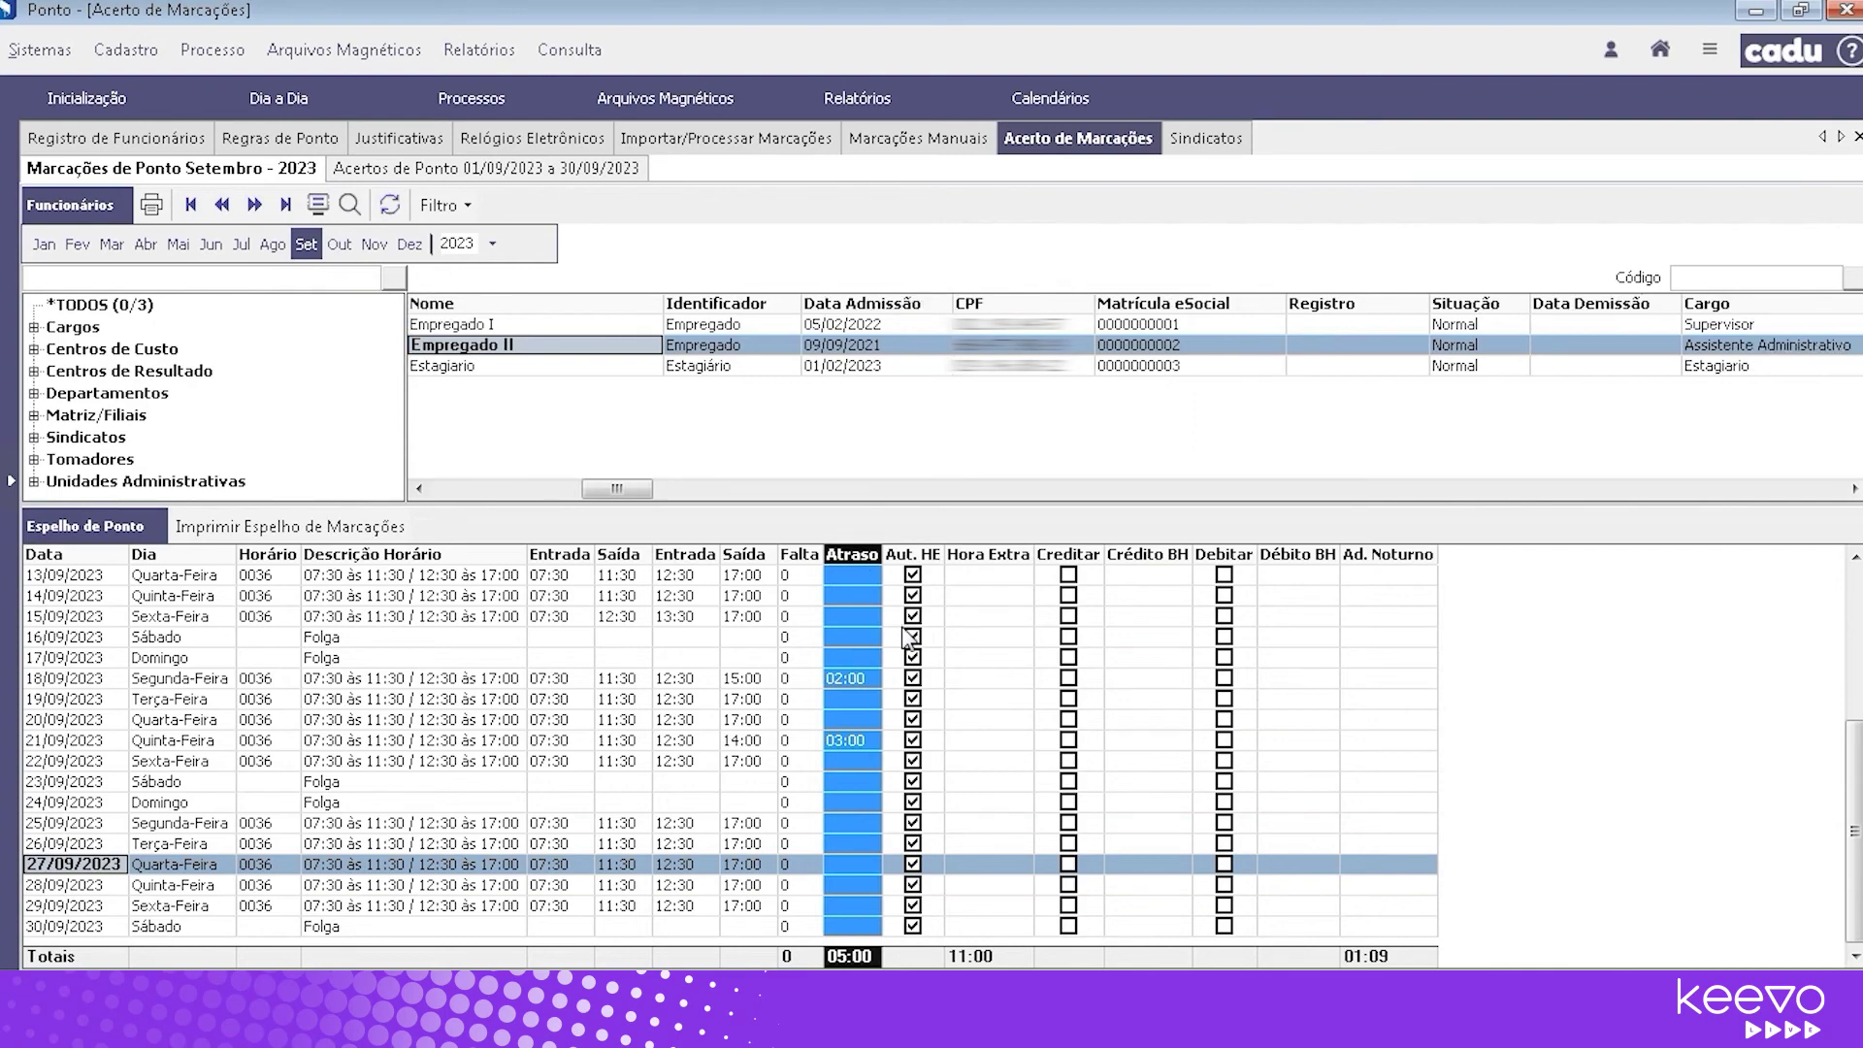
pyautogui.click(874, 618)
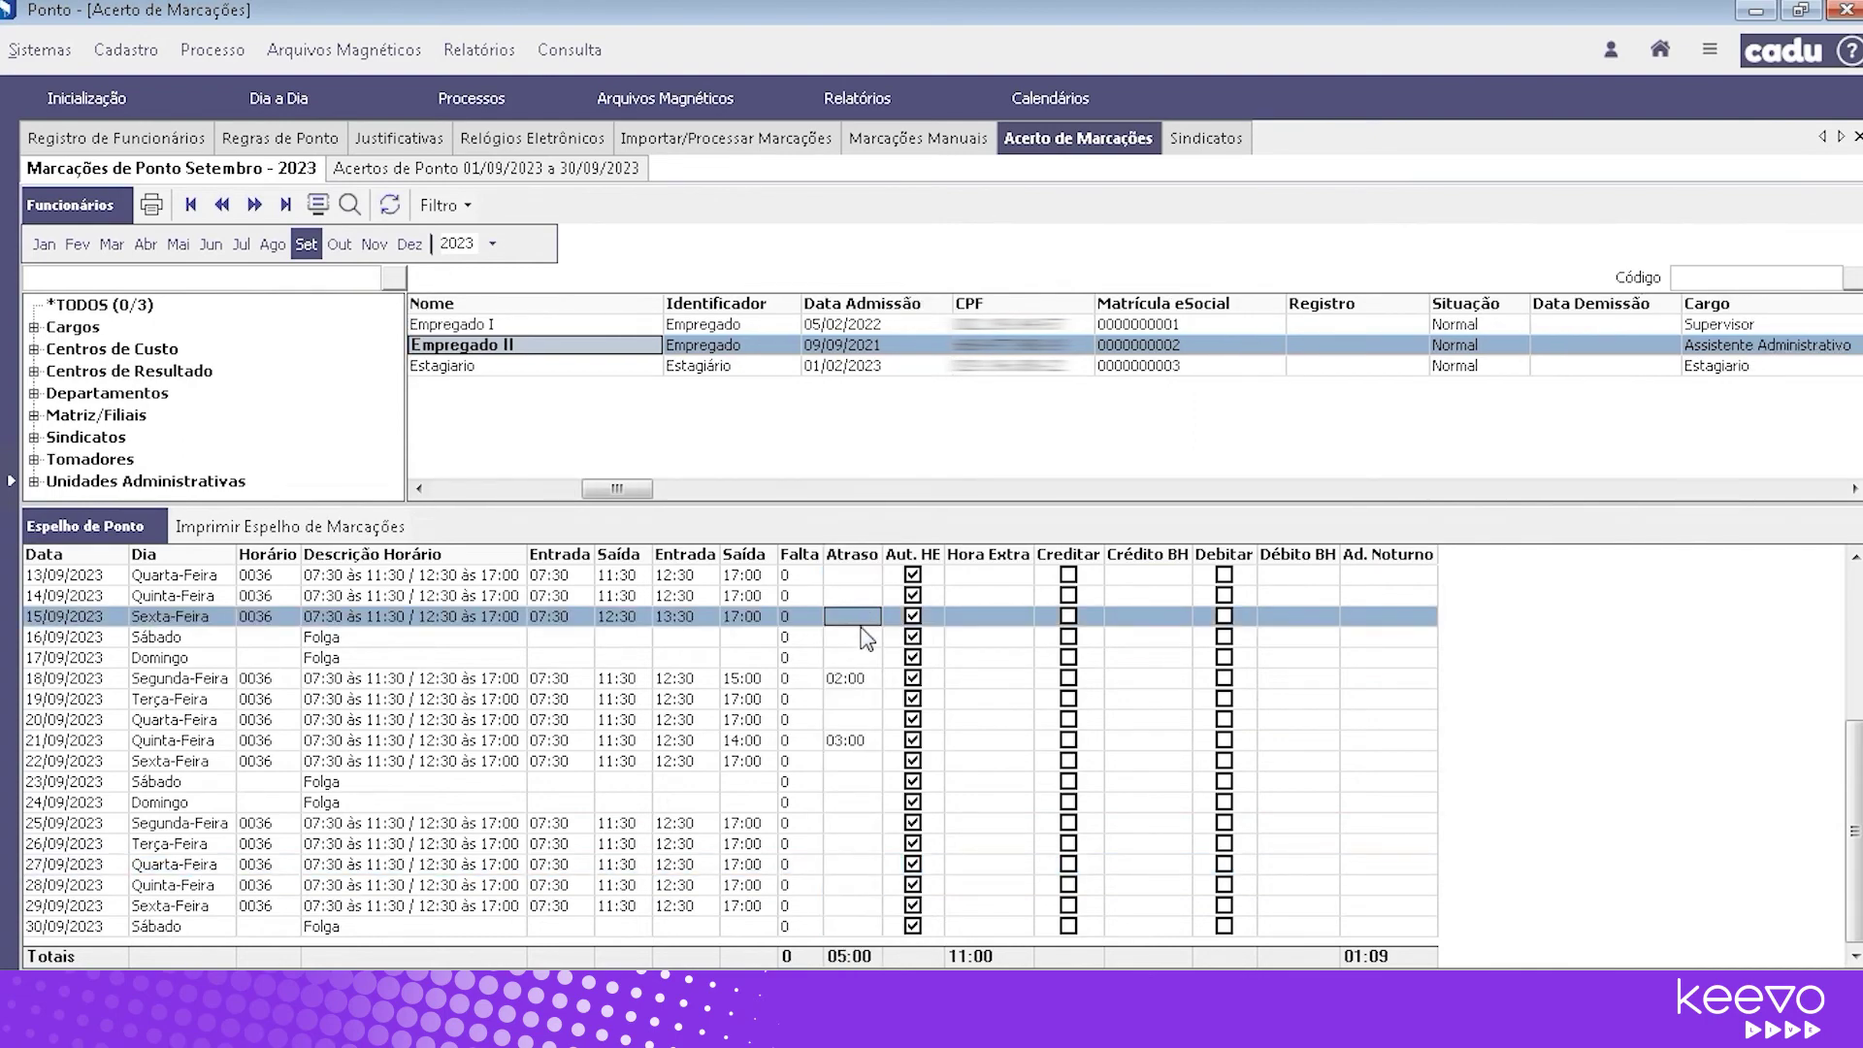
pyautogui.scroll(5, 866, 639)
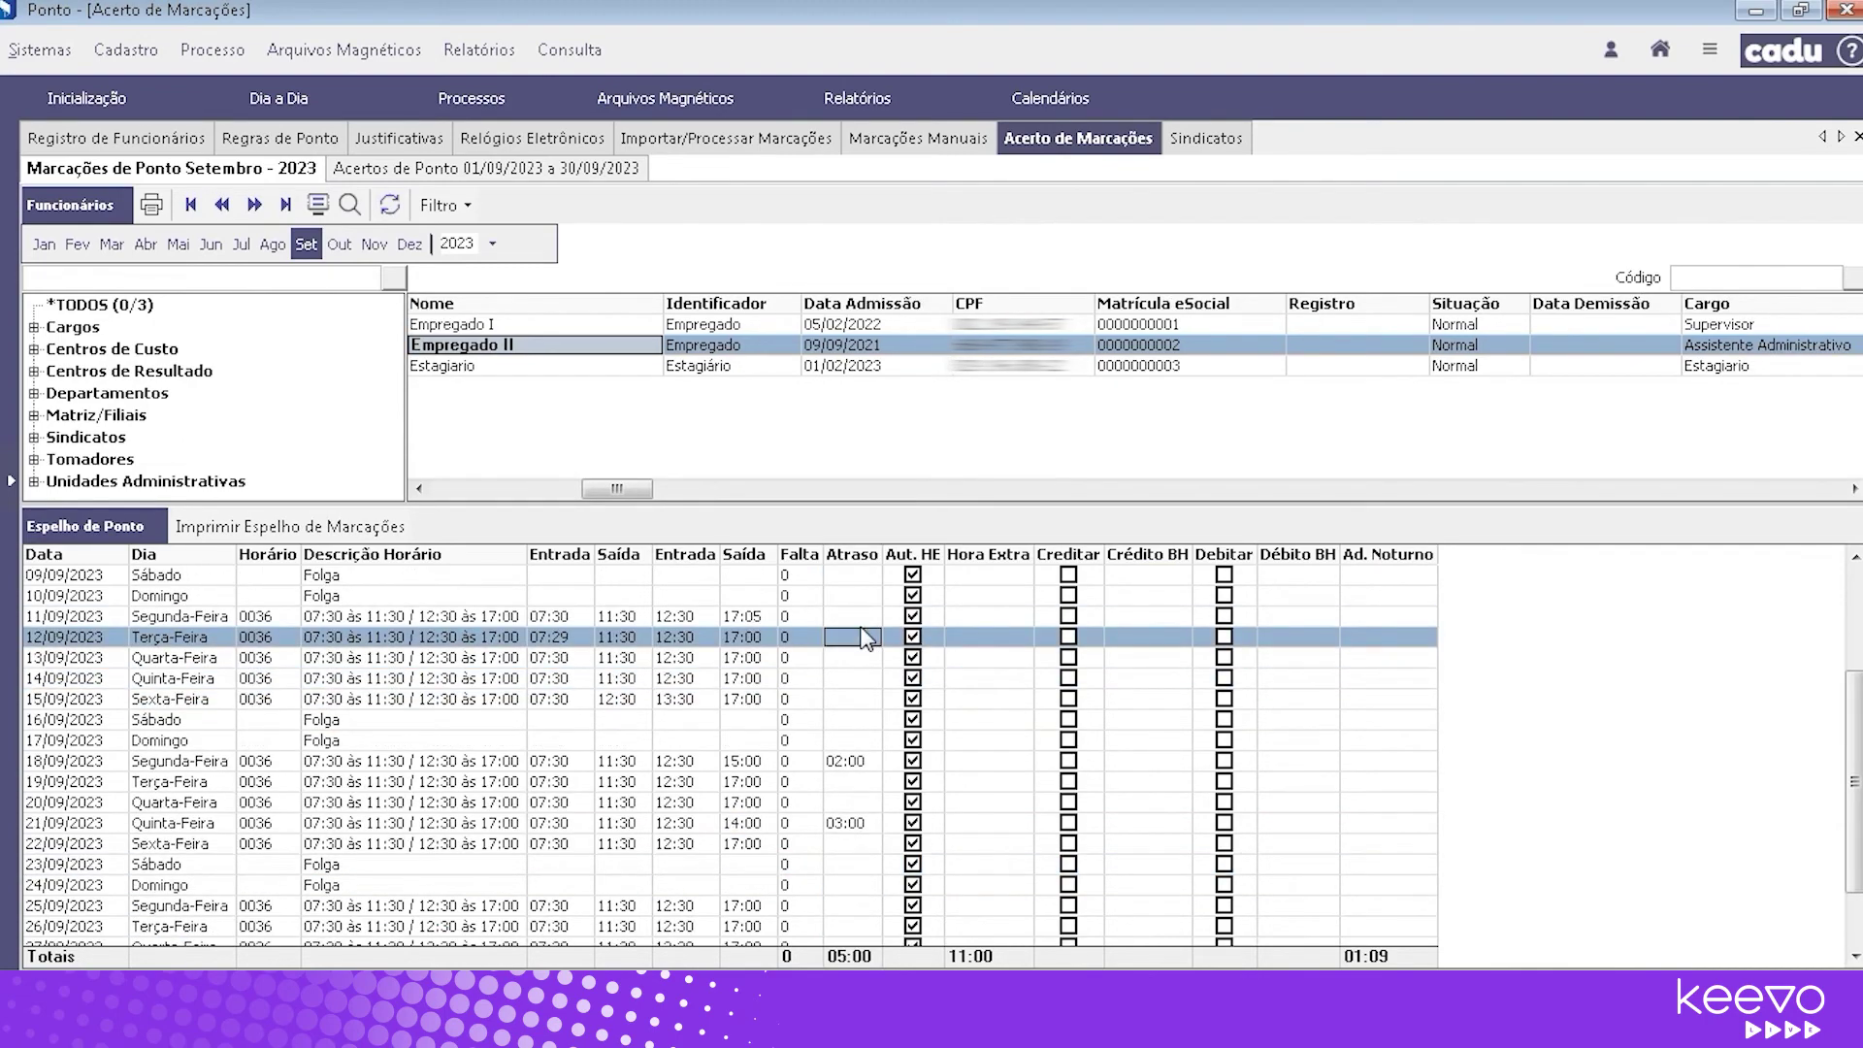
pyautogui.scroll(2, 867, 639)
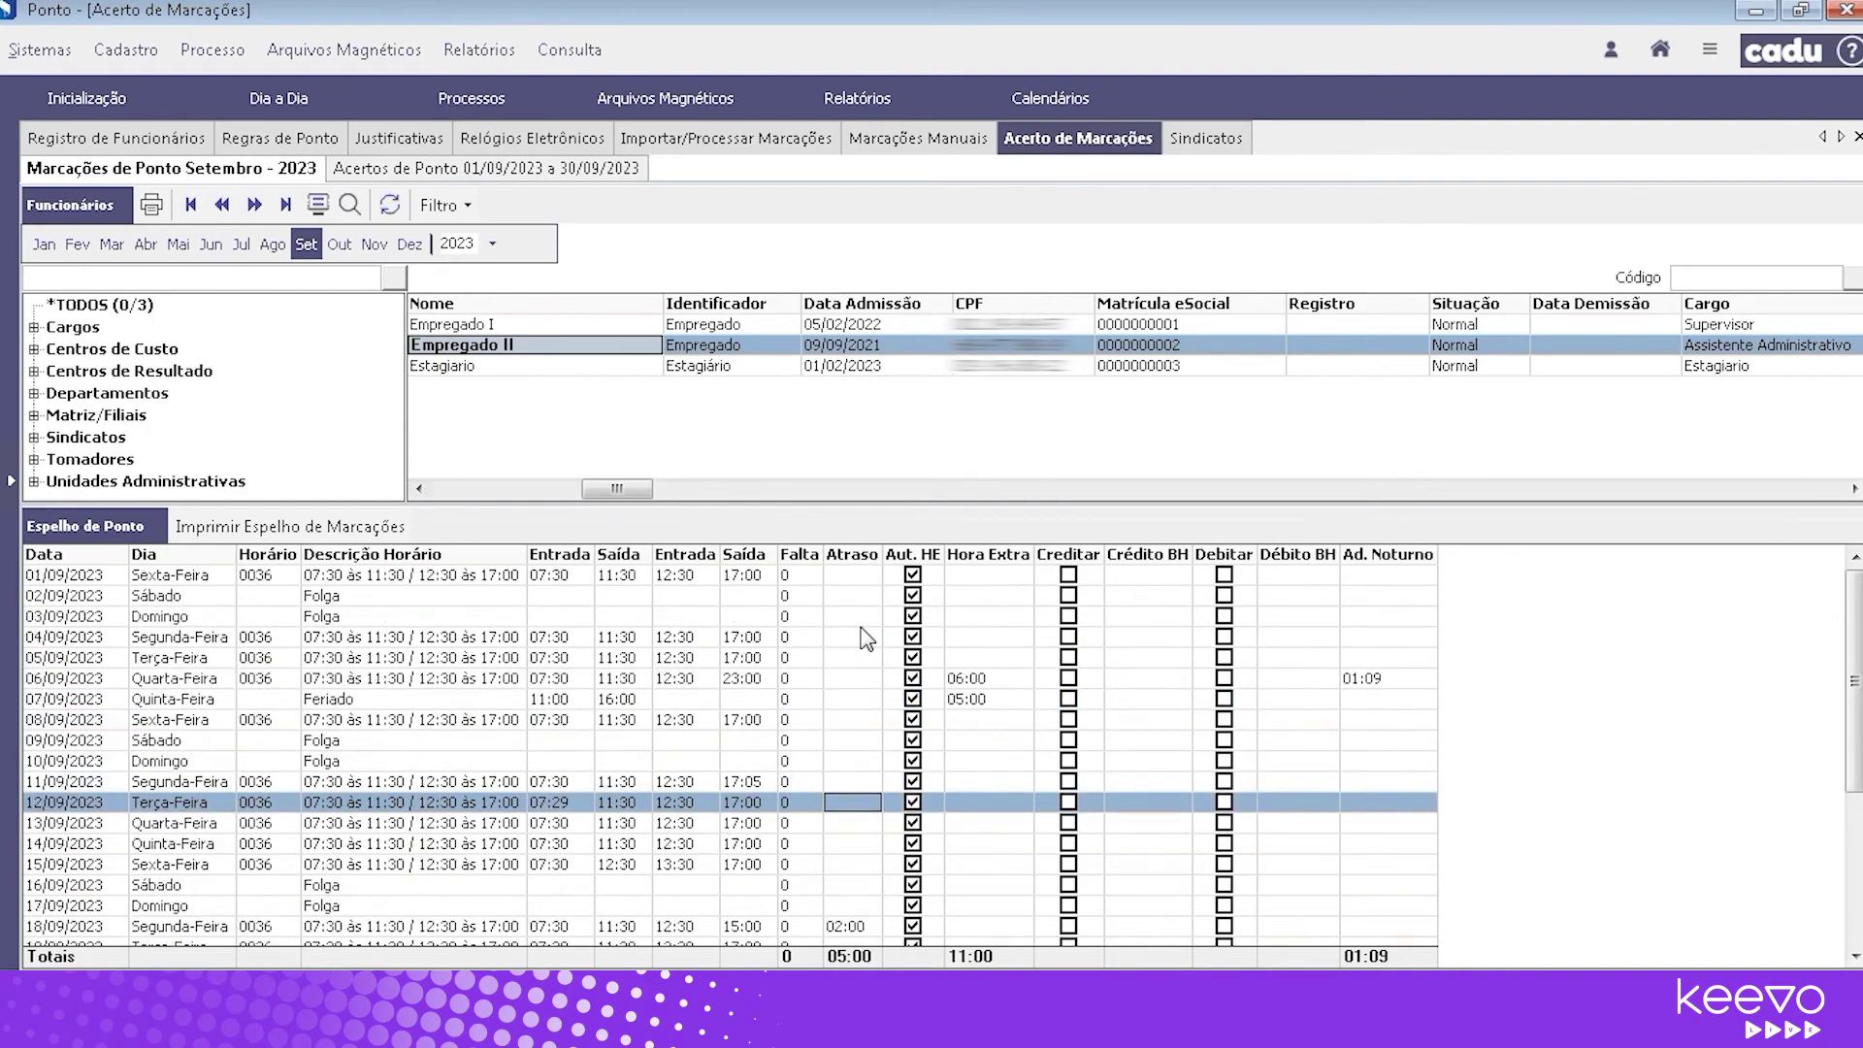
# Compare Empregado II's Hora Extra and Atraso columns, and check the 07/09/2023 overtime and the 06/09/2023 night premium
pyautogui.click(978, 555)
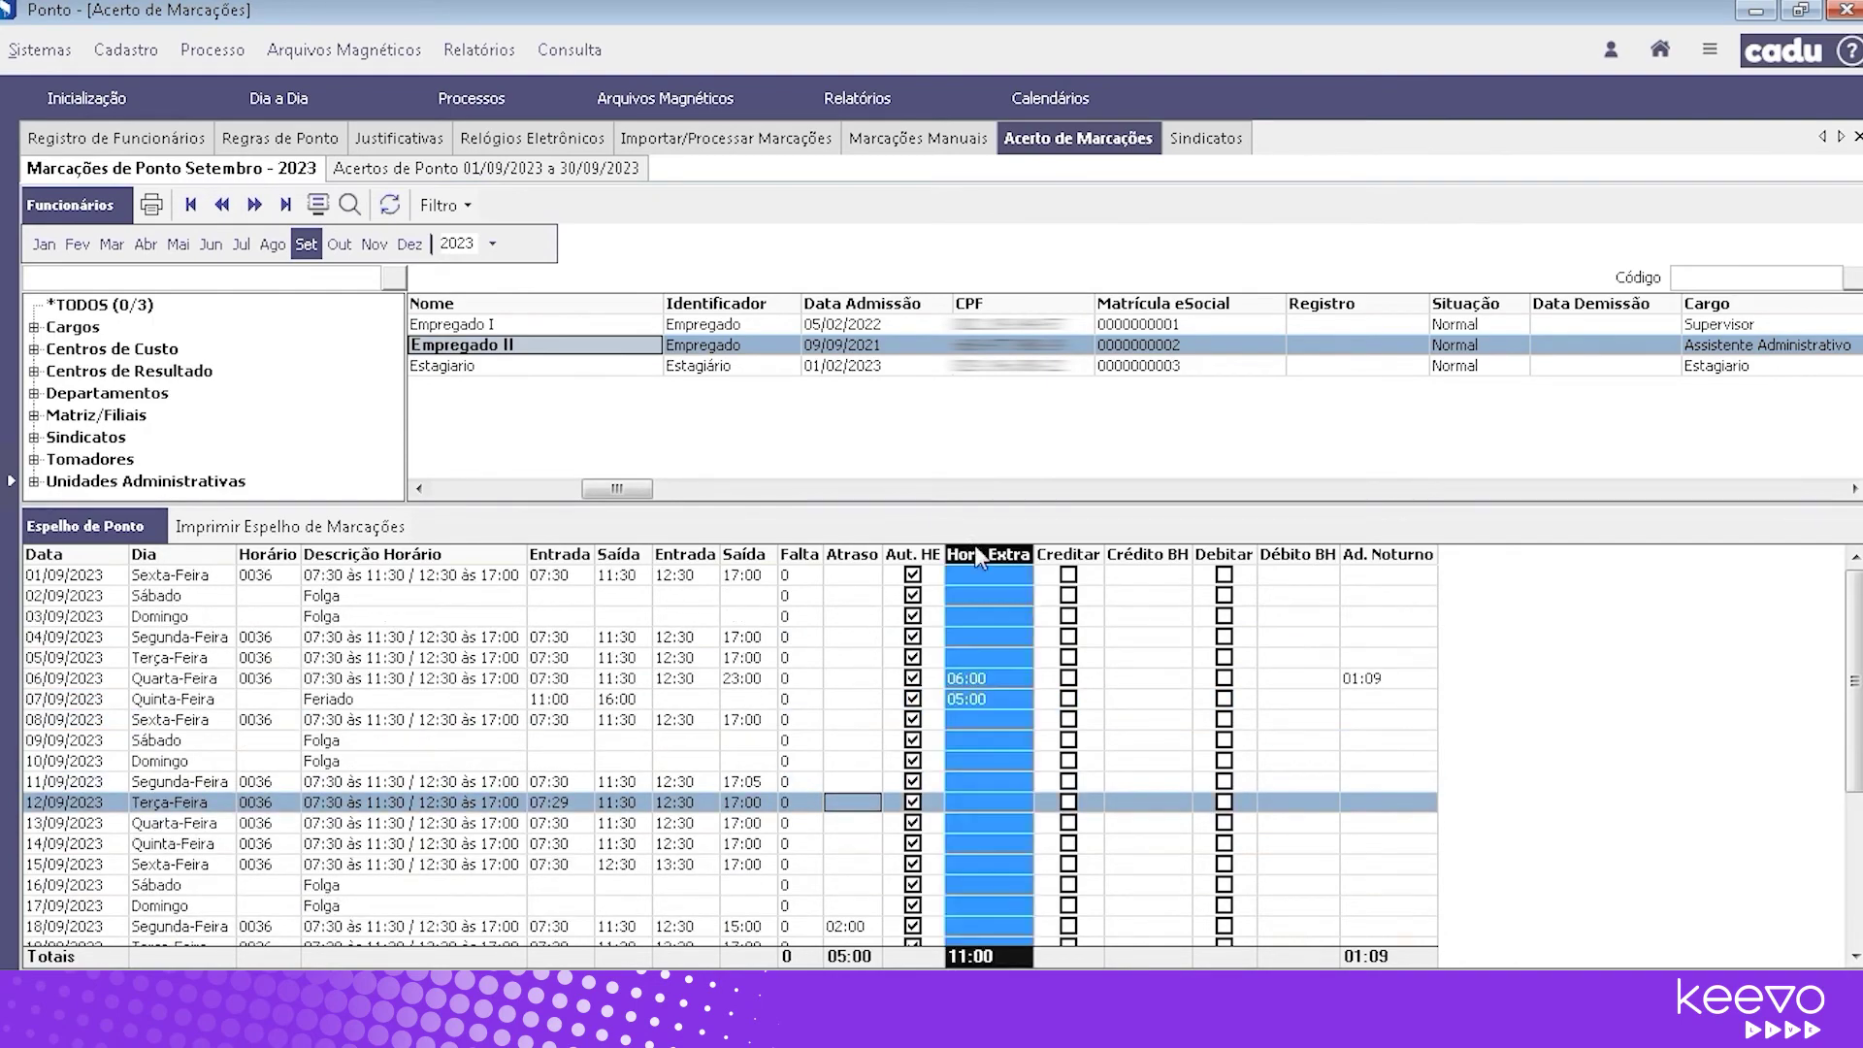
pyautogui.click(864, 554)
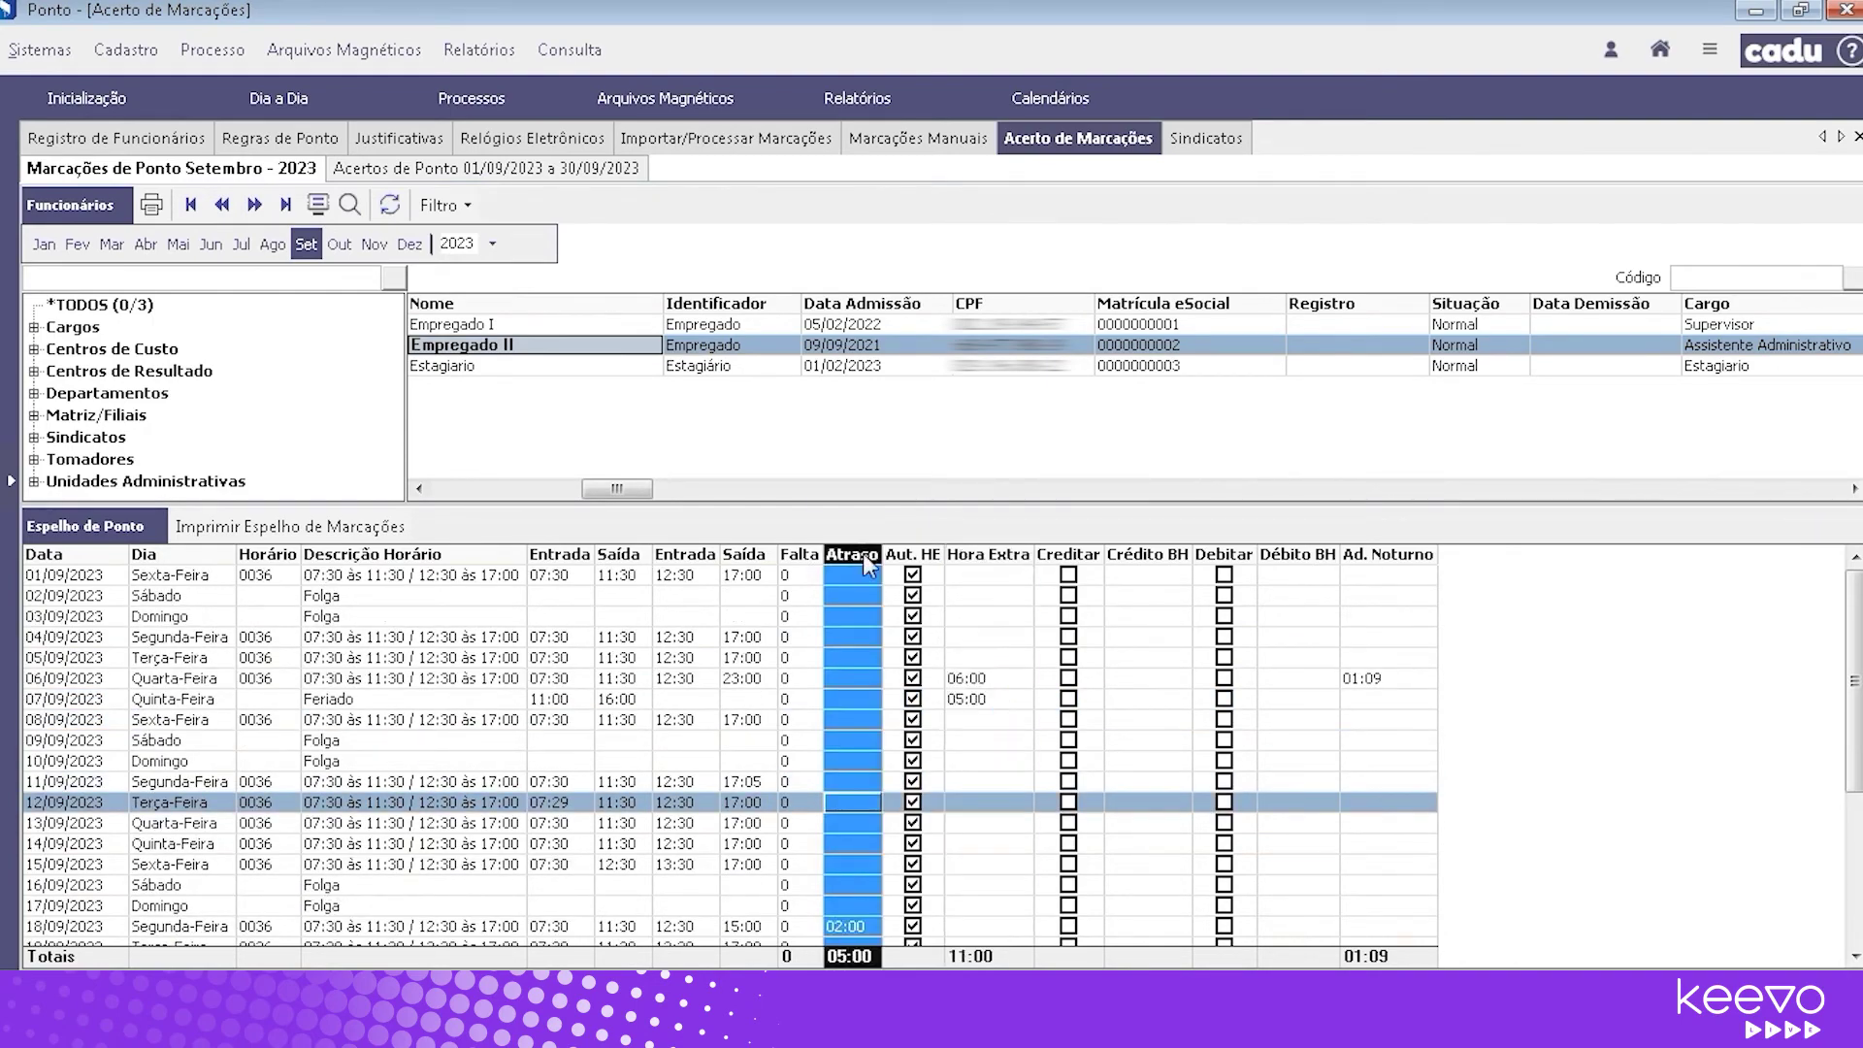
pyautogui.click(1005, 551)
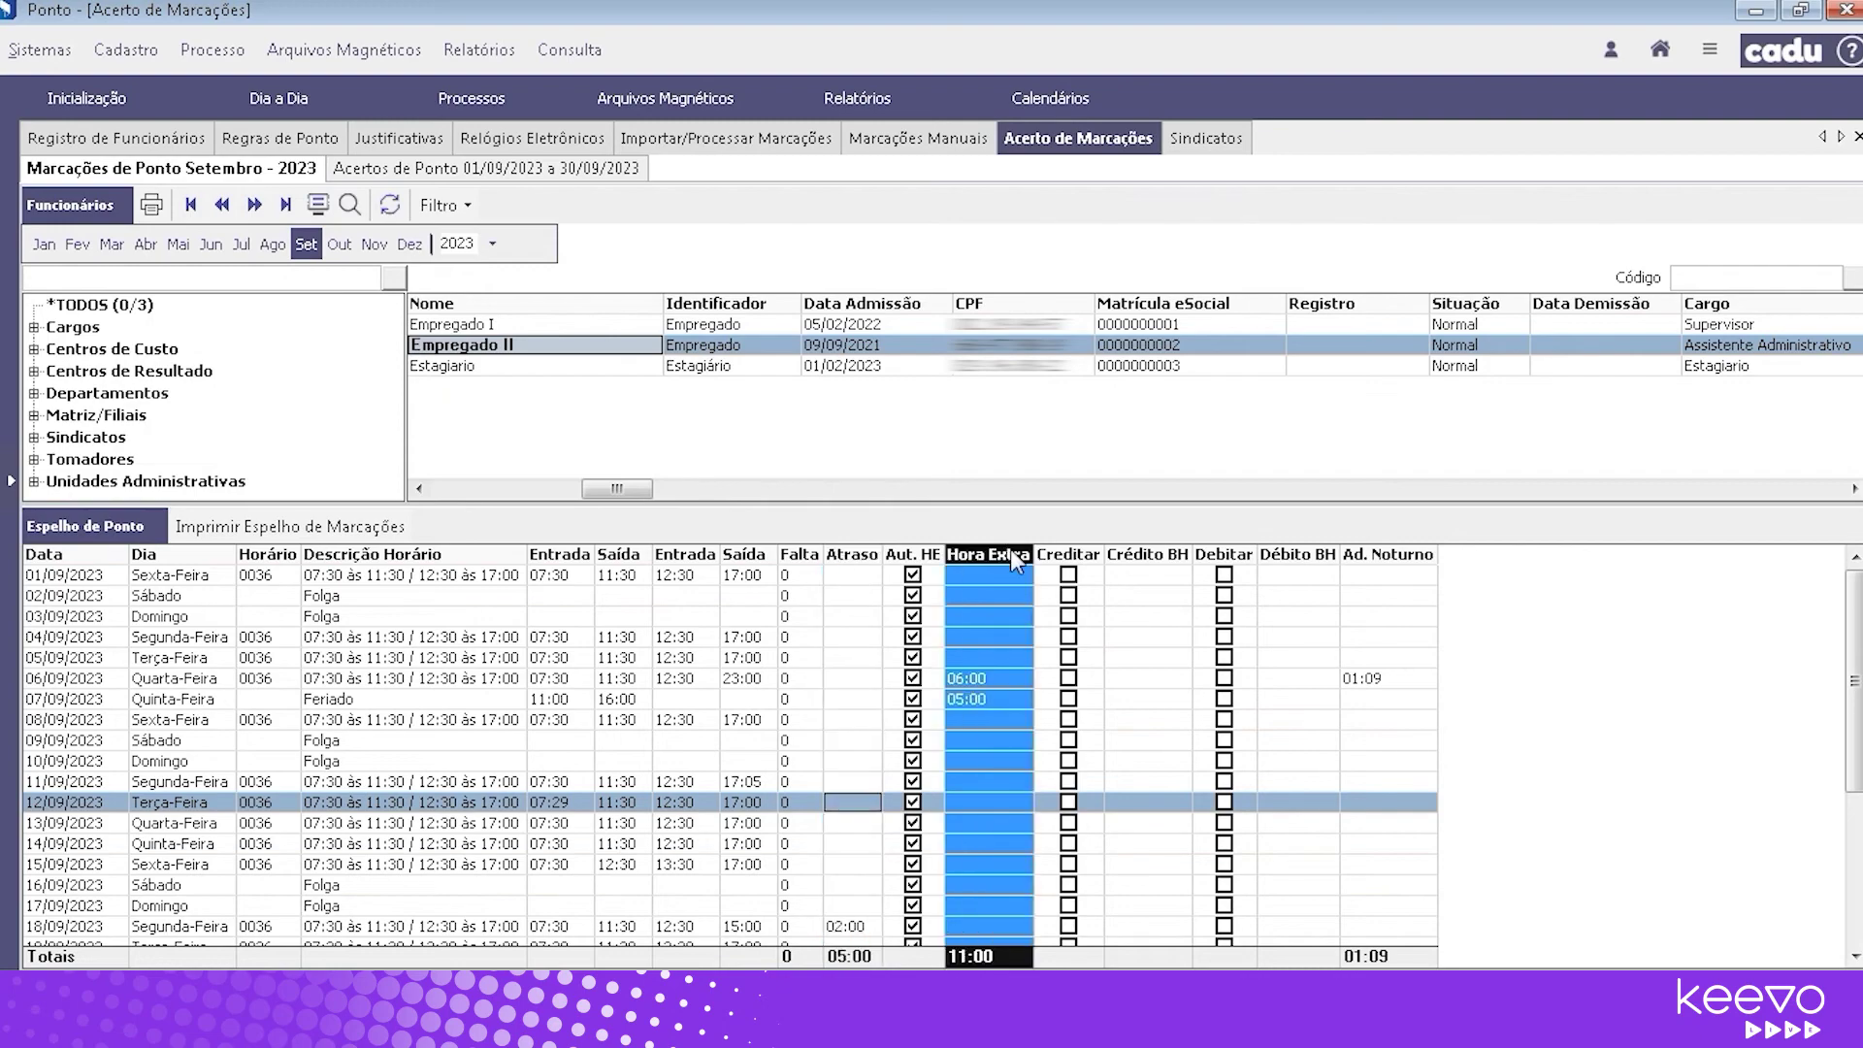
pyautogui.click(852, 558)
pyautogui.click(851, 600)
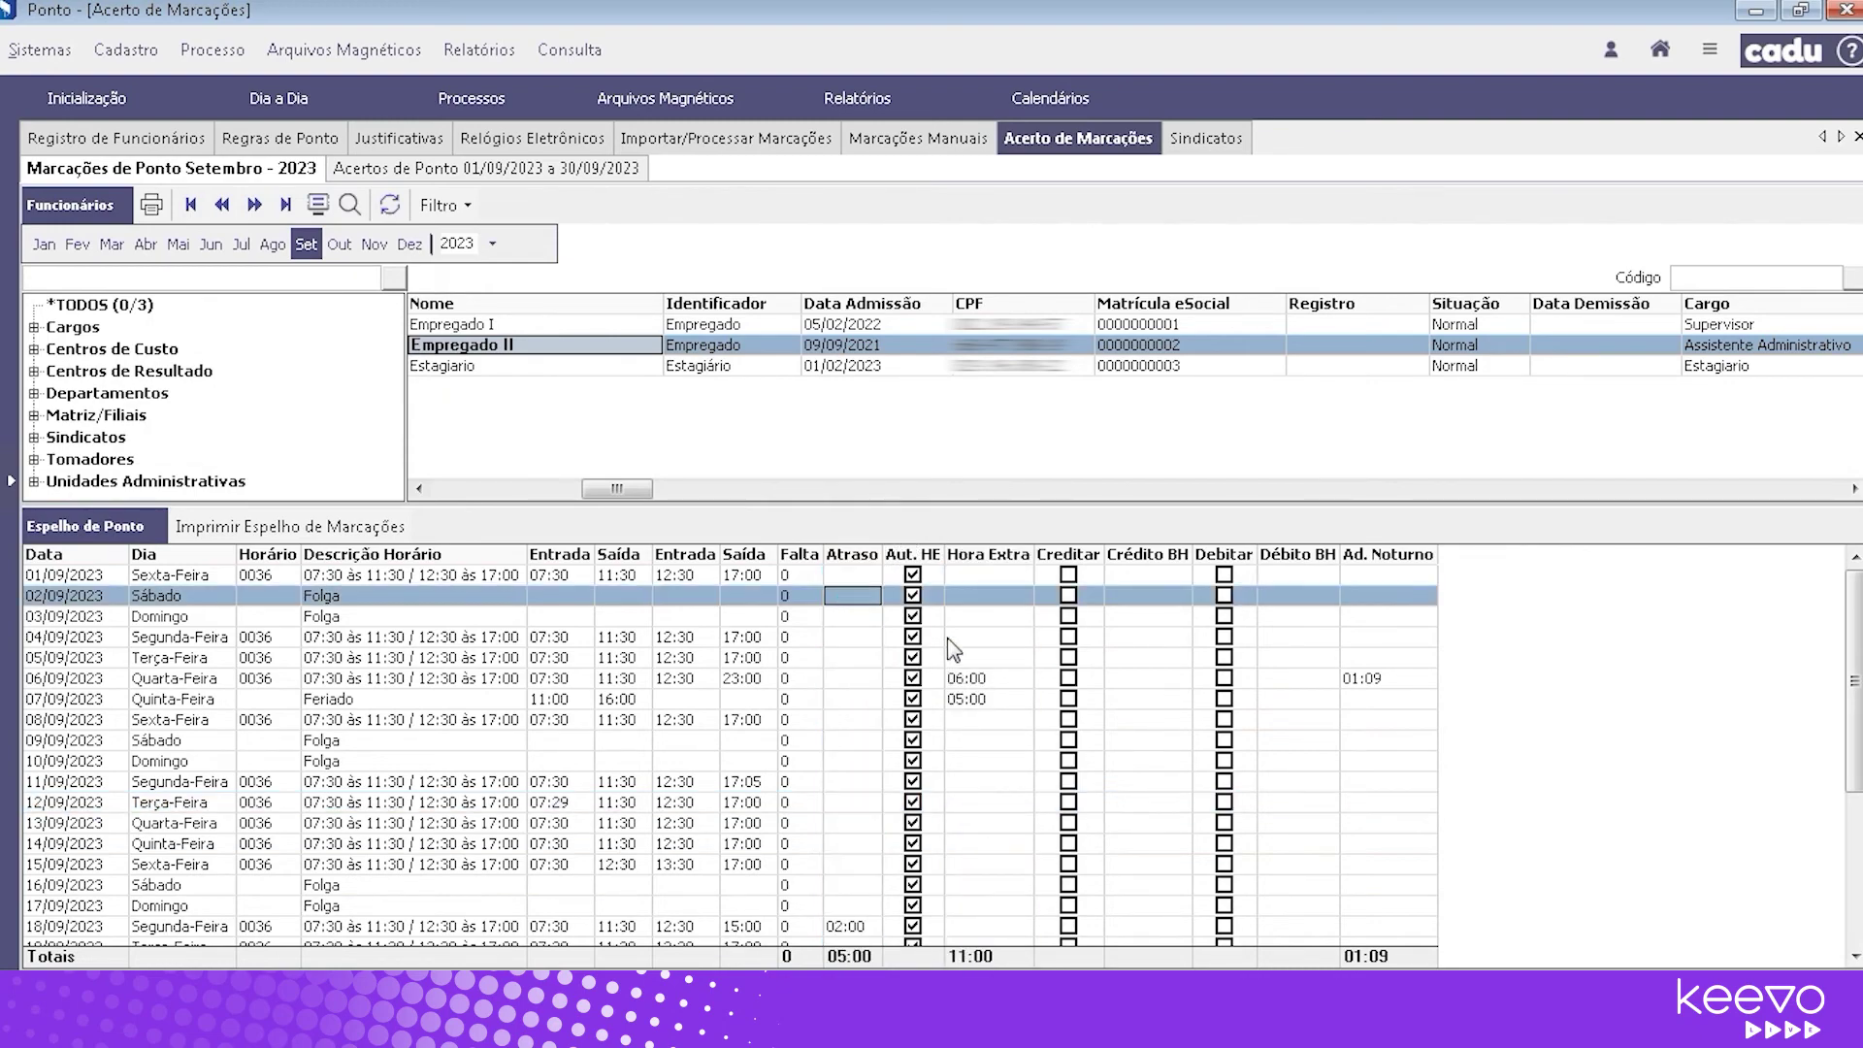
pyautogui.click(990, 701)
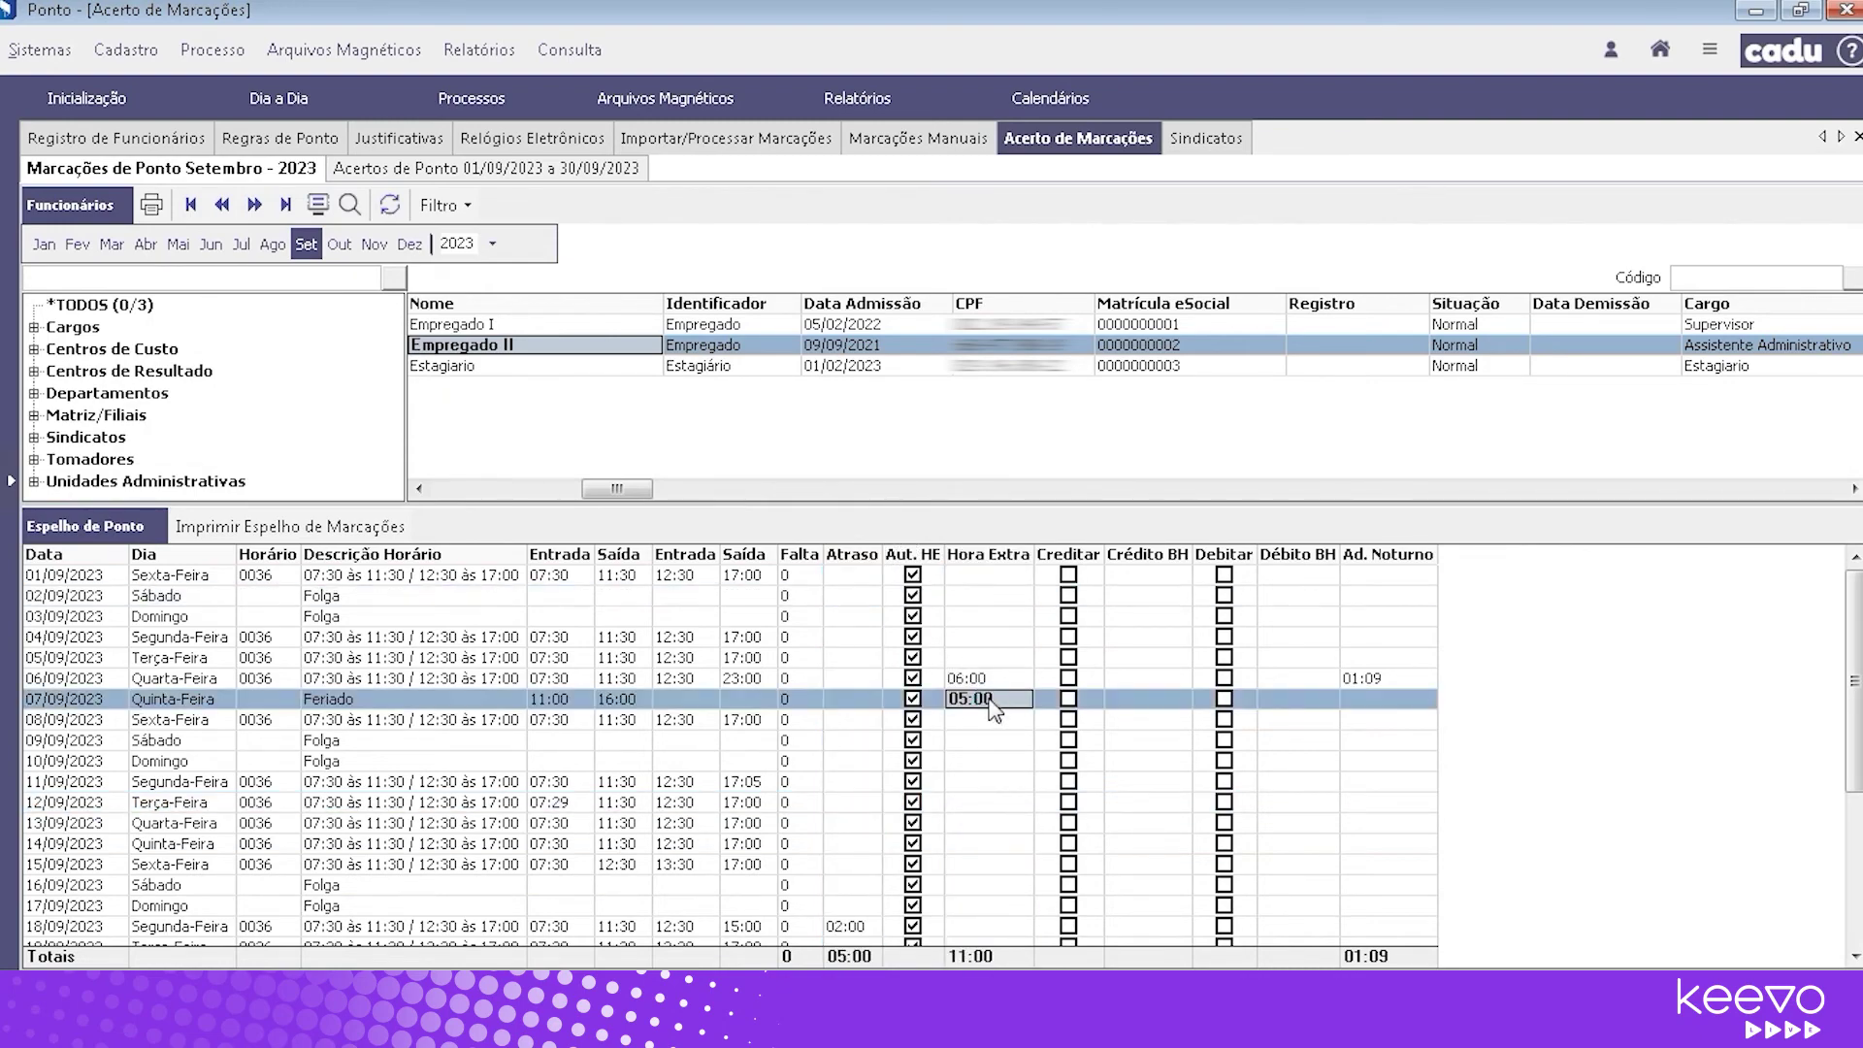
pyautogui.click(1388, 682)
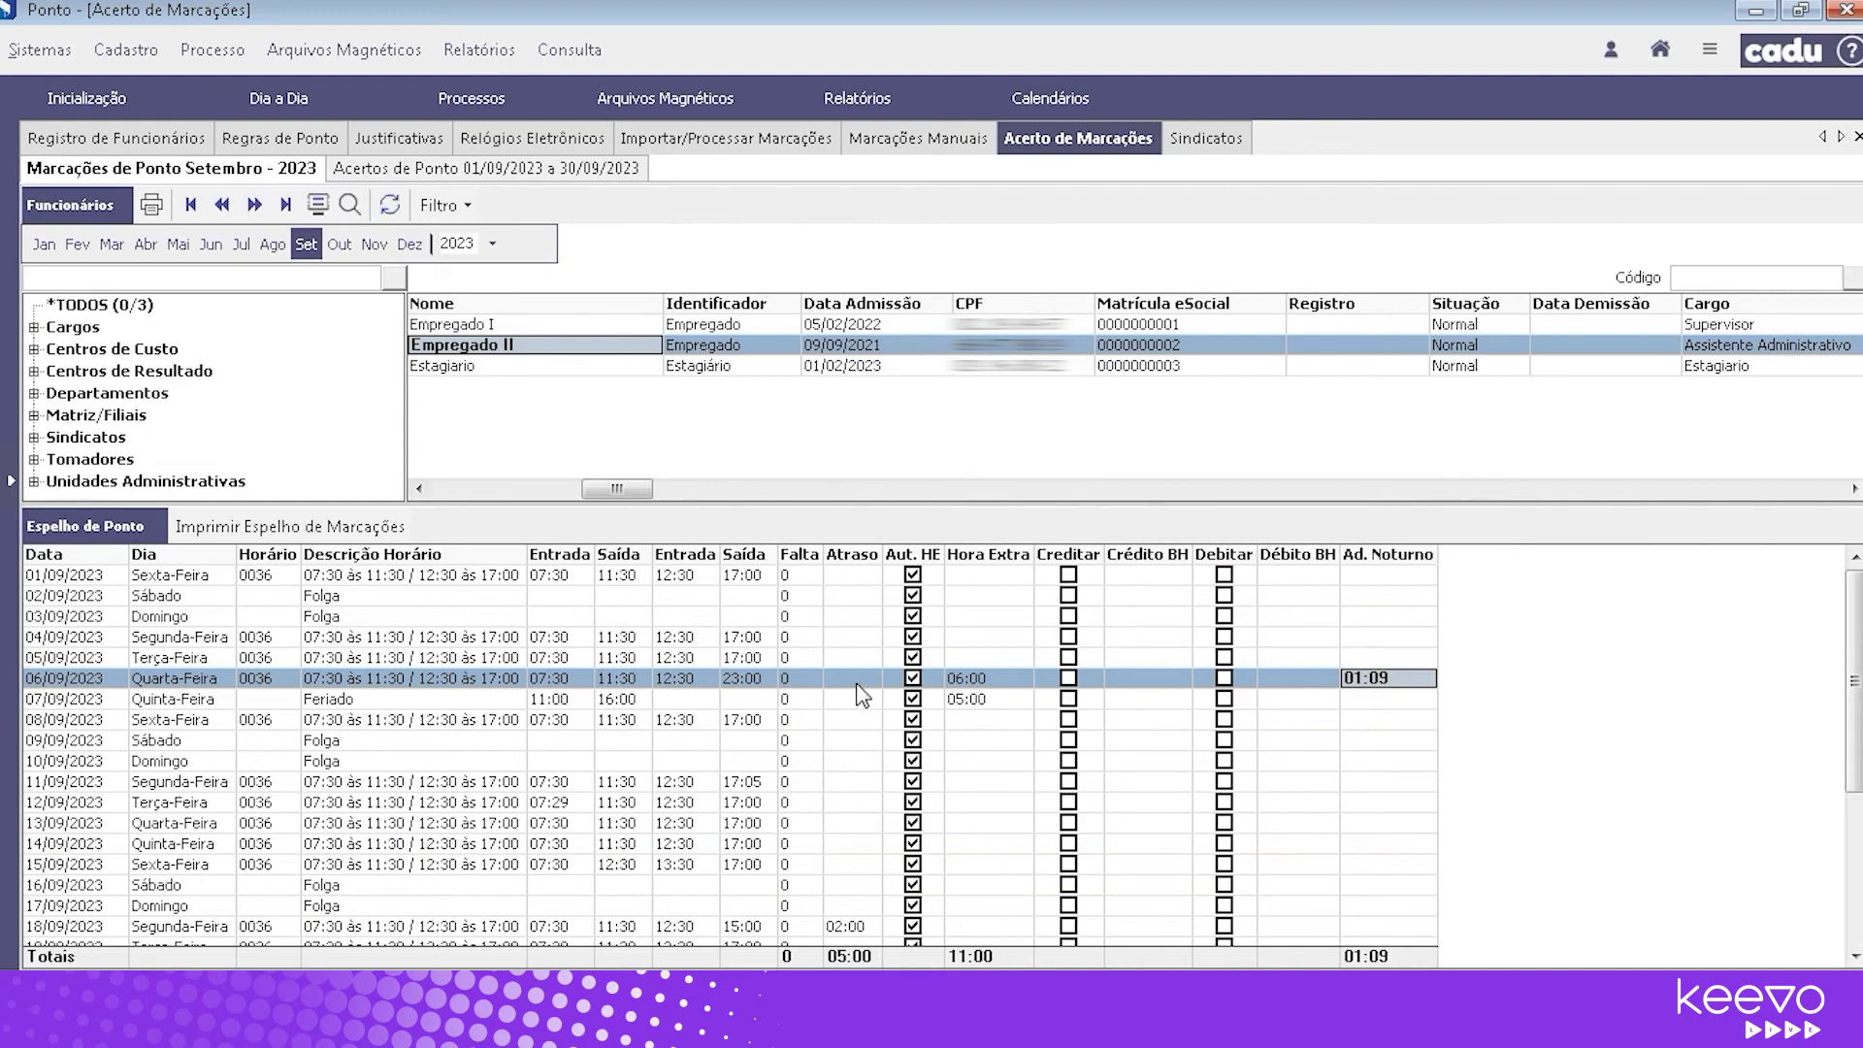
# Display Estagiario's September time sheet and check the Atraso values for 05/09/2023 and 08/09/2023
pyautogui.click(1019, 369)
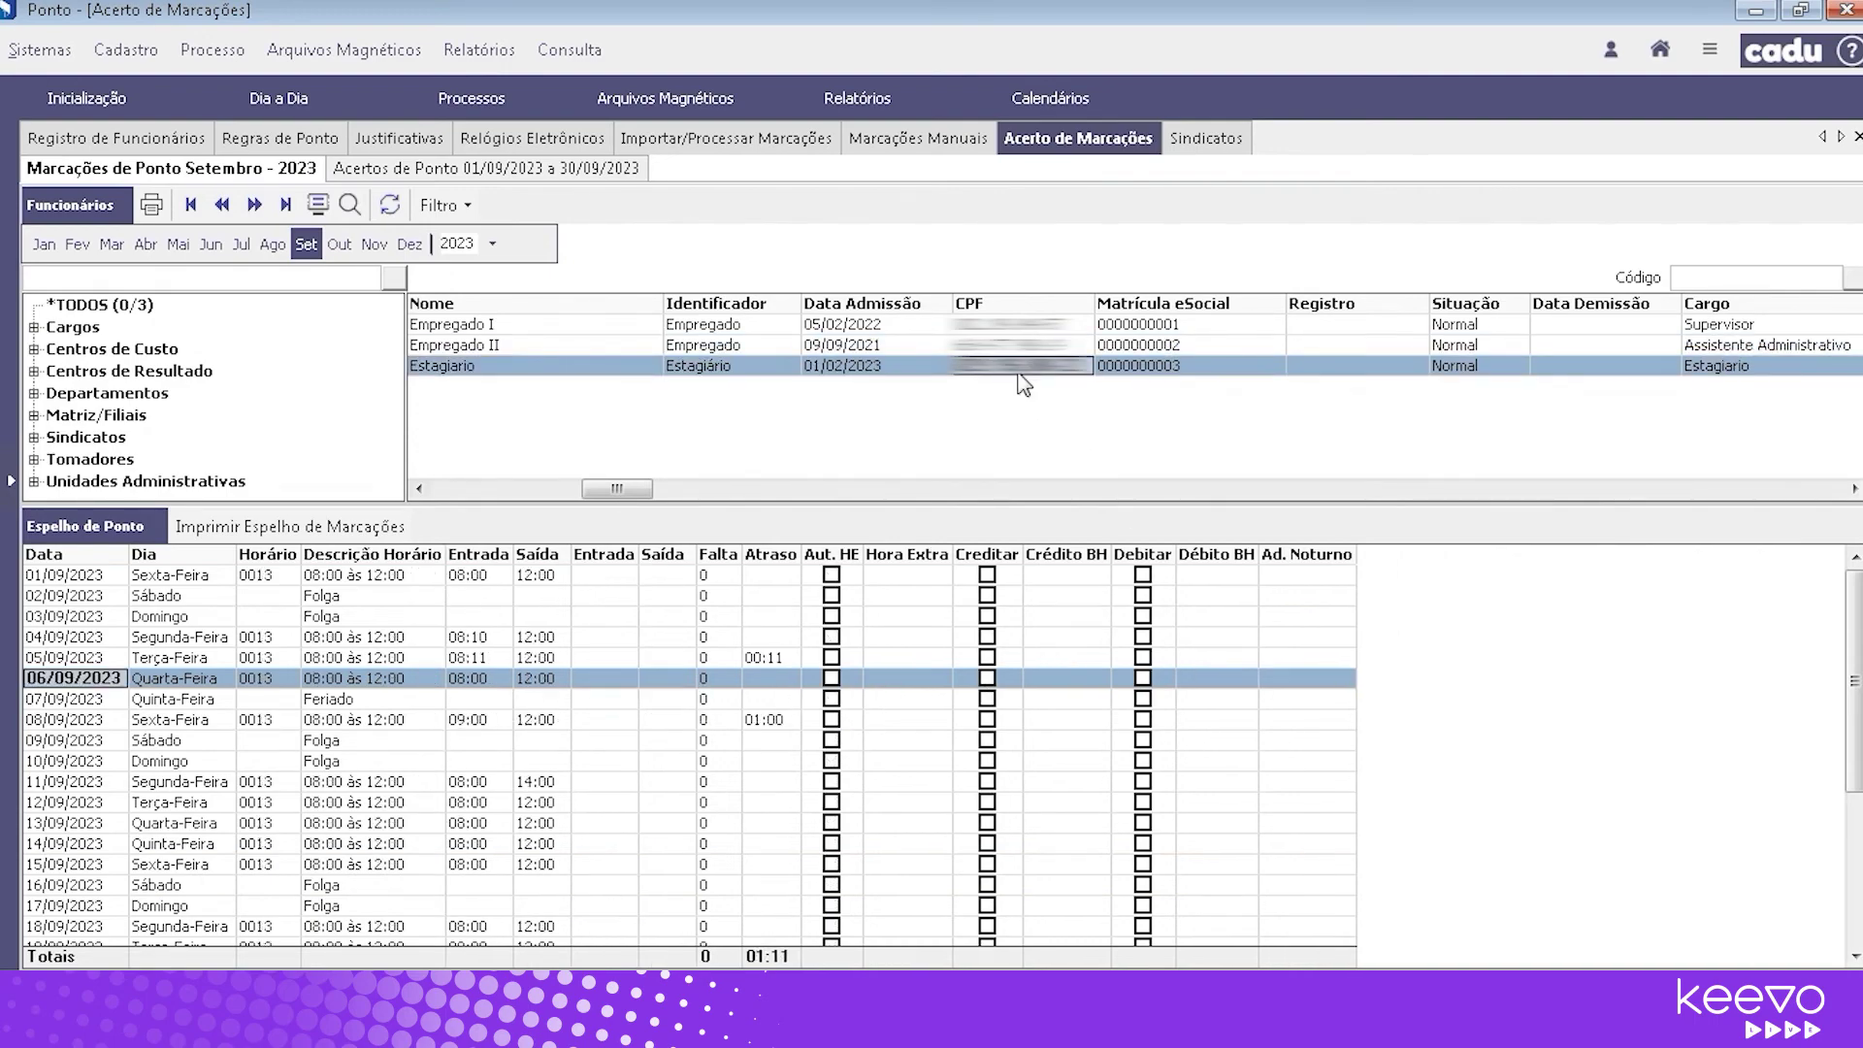
pyautogui.click(753, 723)
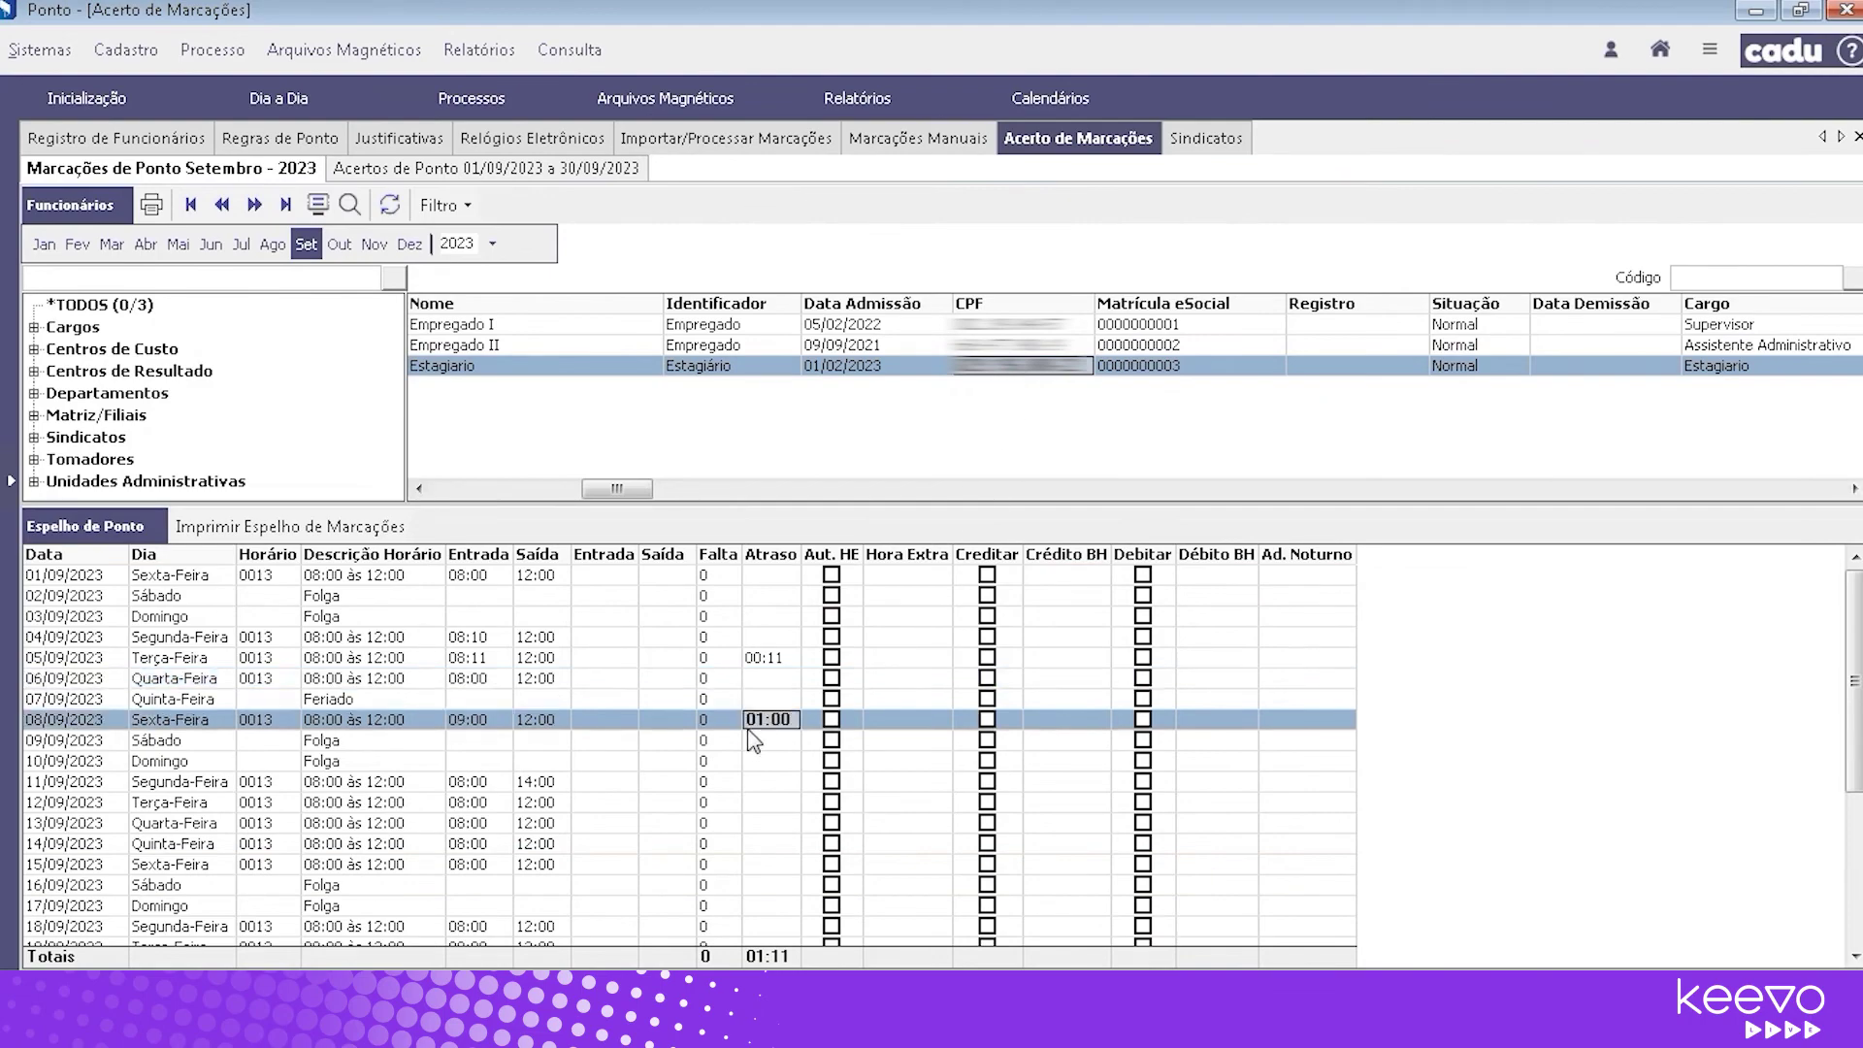
pyautogui.click(760, 662)
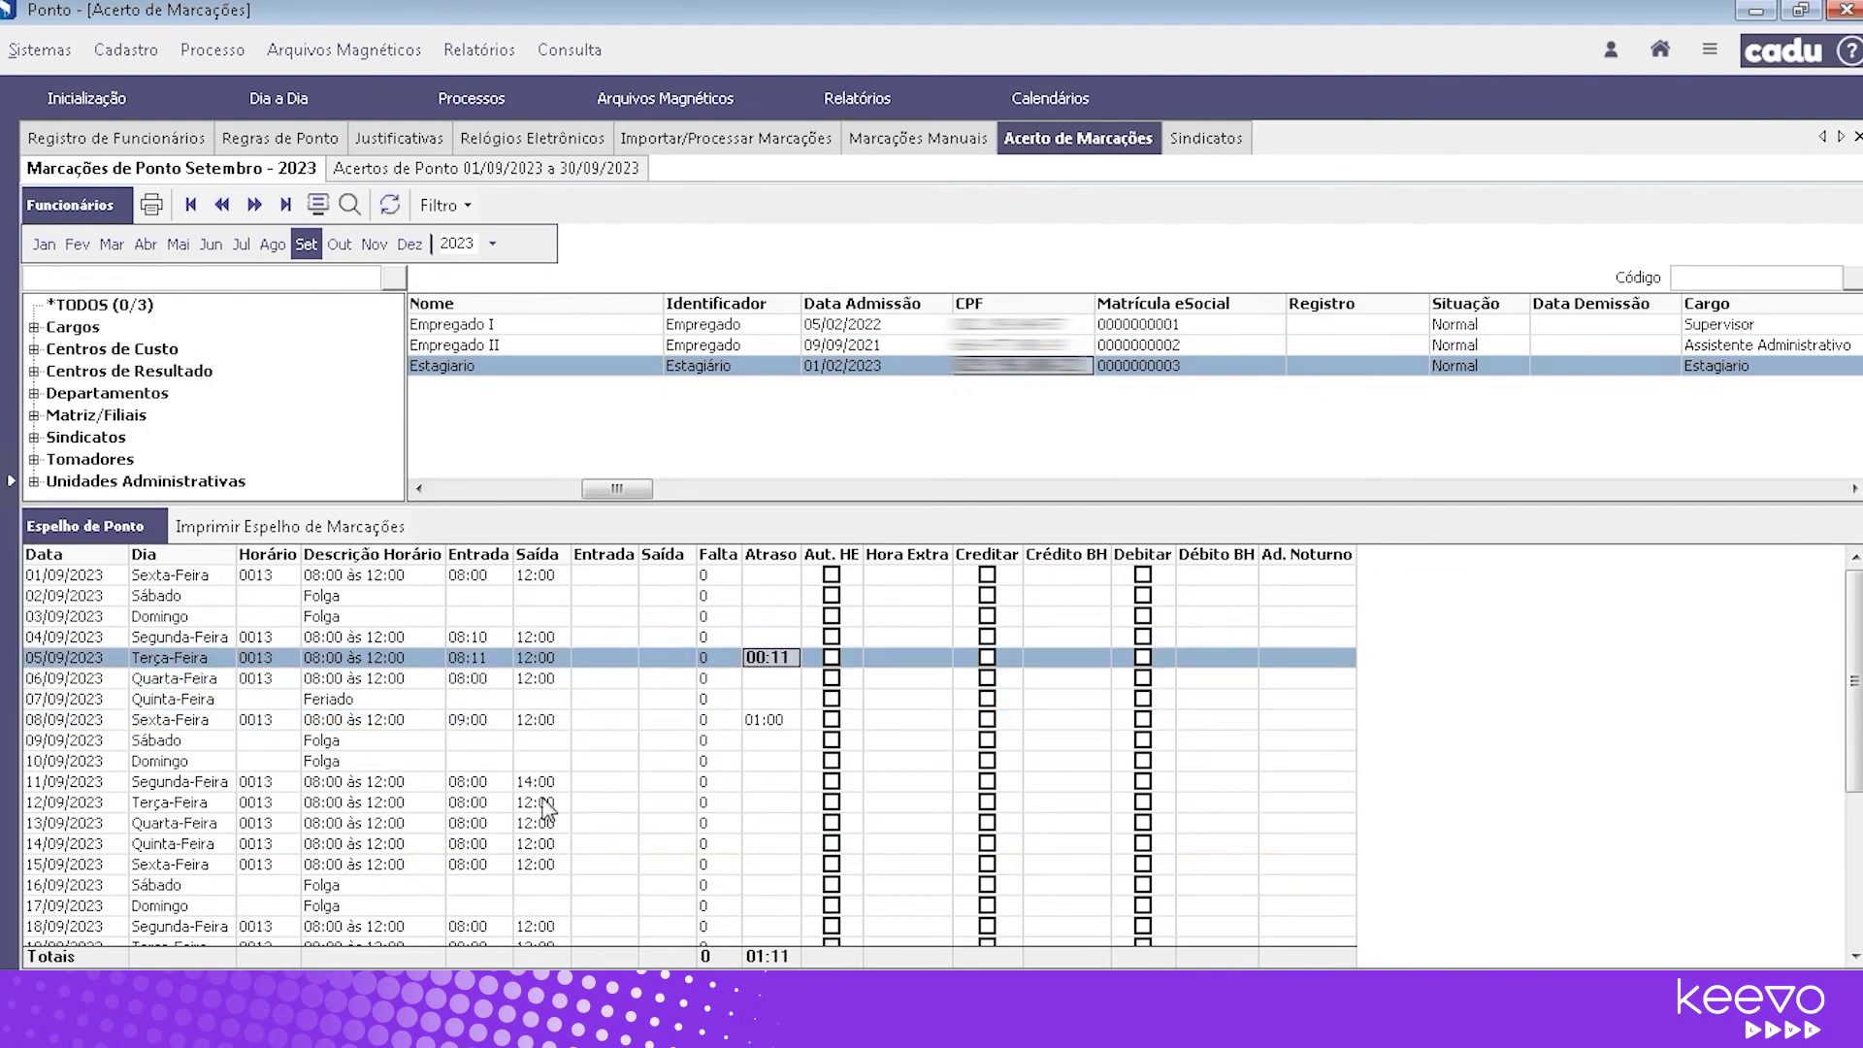
pyautogui.click(788, 723)
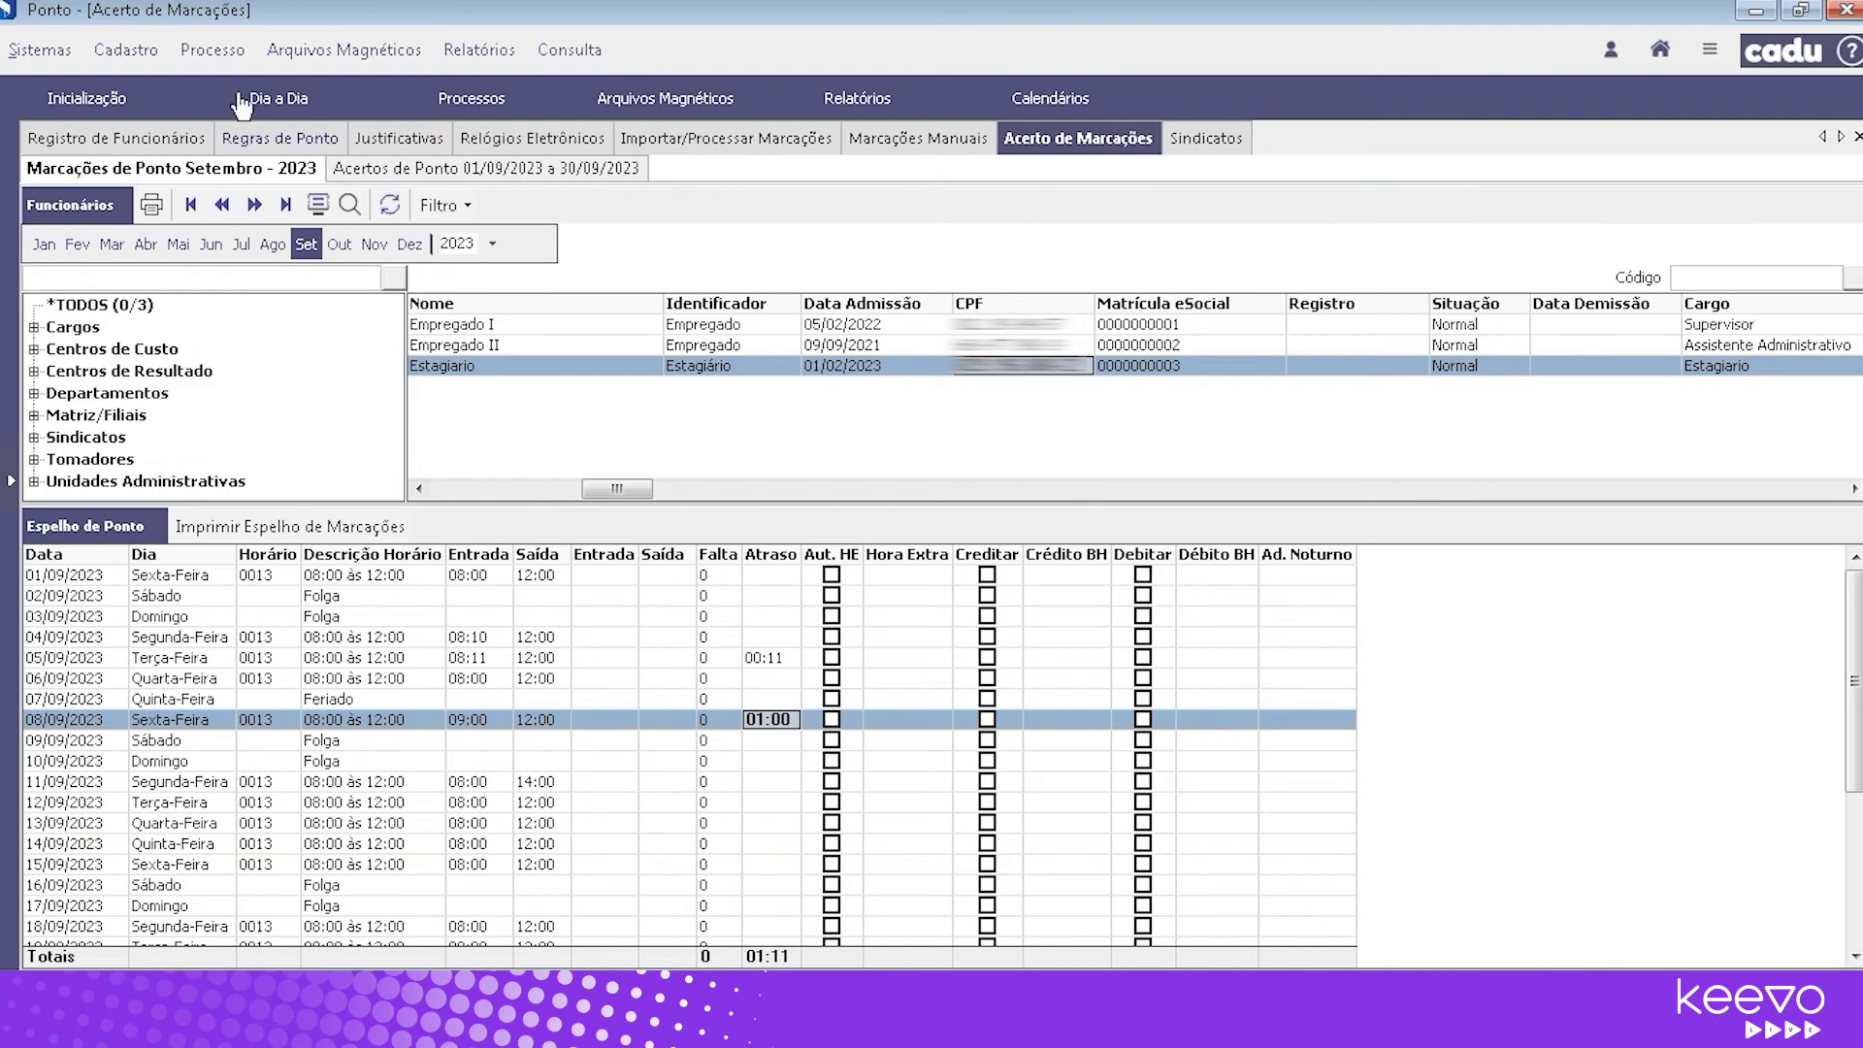
# Open the Banco de Horas routine, closing Regras de Ponto, Justificativas, Relógios Eletrônicos and Importar/Processar Marcações to free resources
pyautogui.click(200, 58)
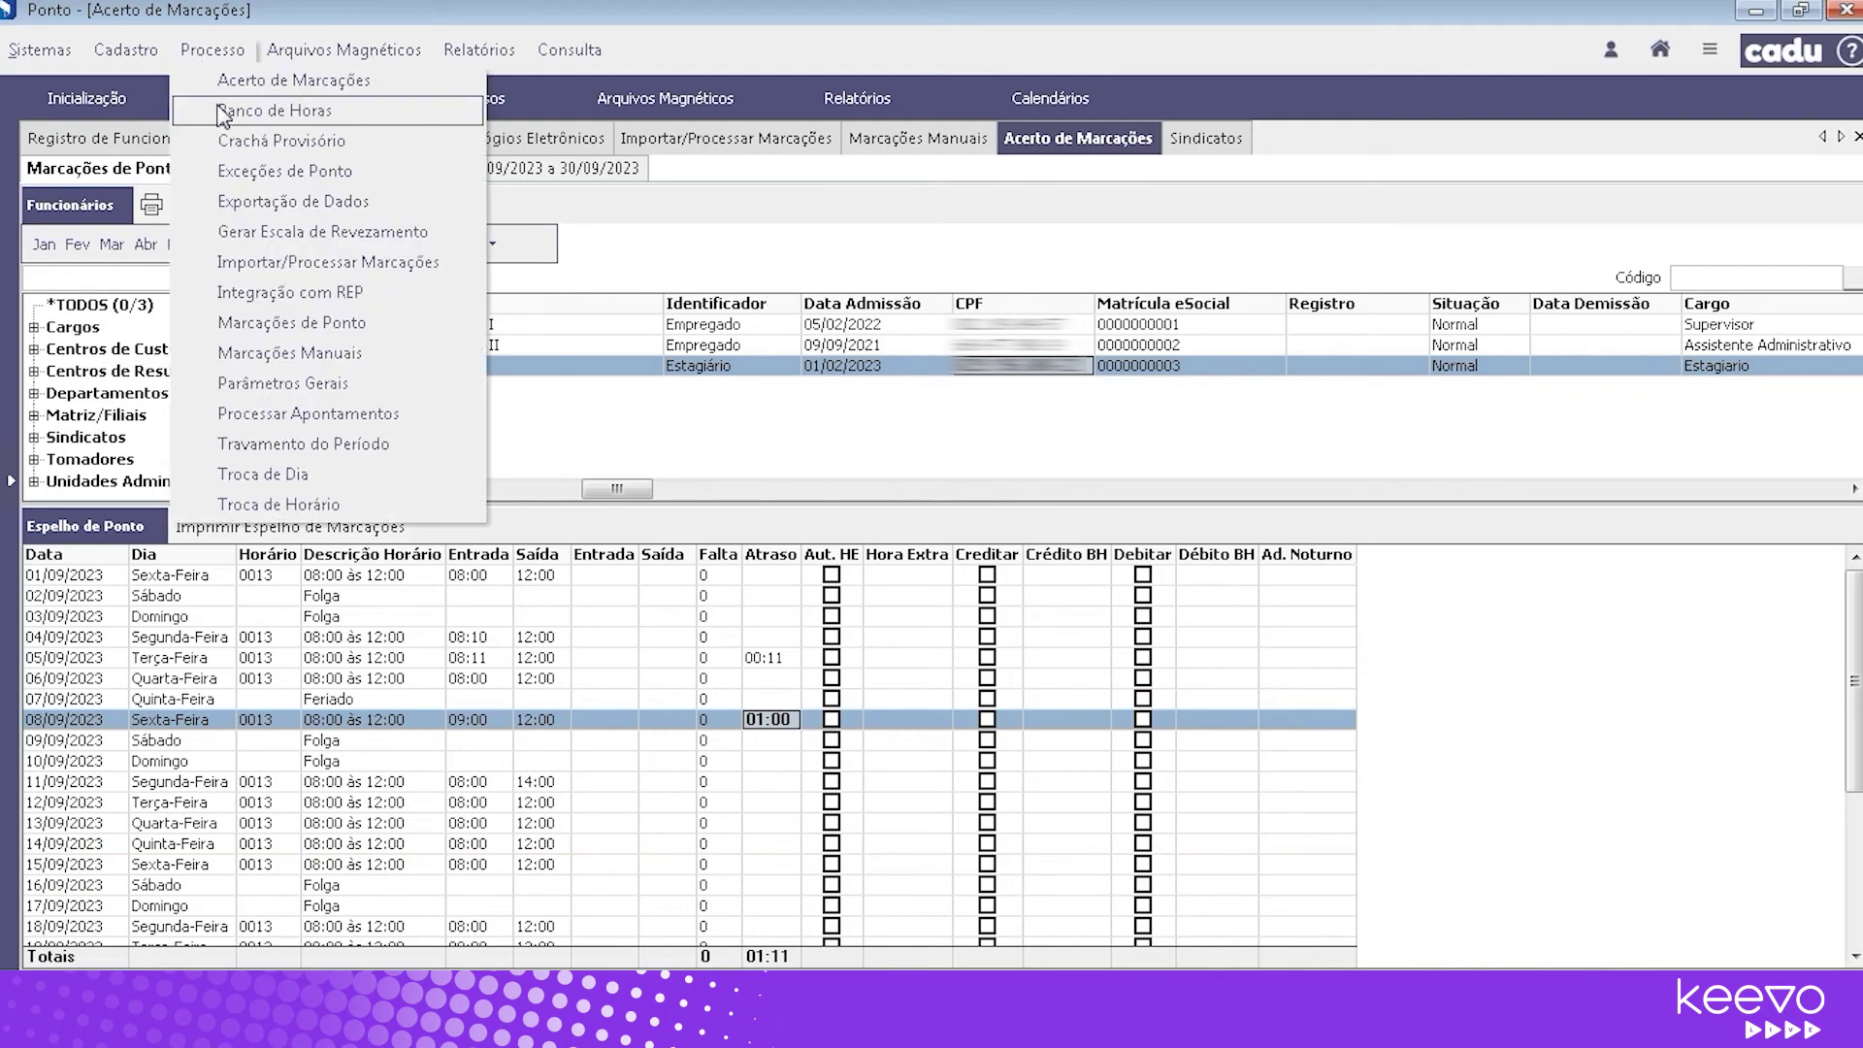
pyautogui.click(222, 117)
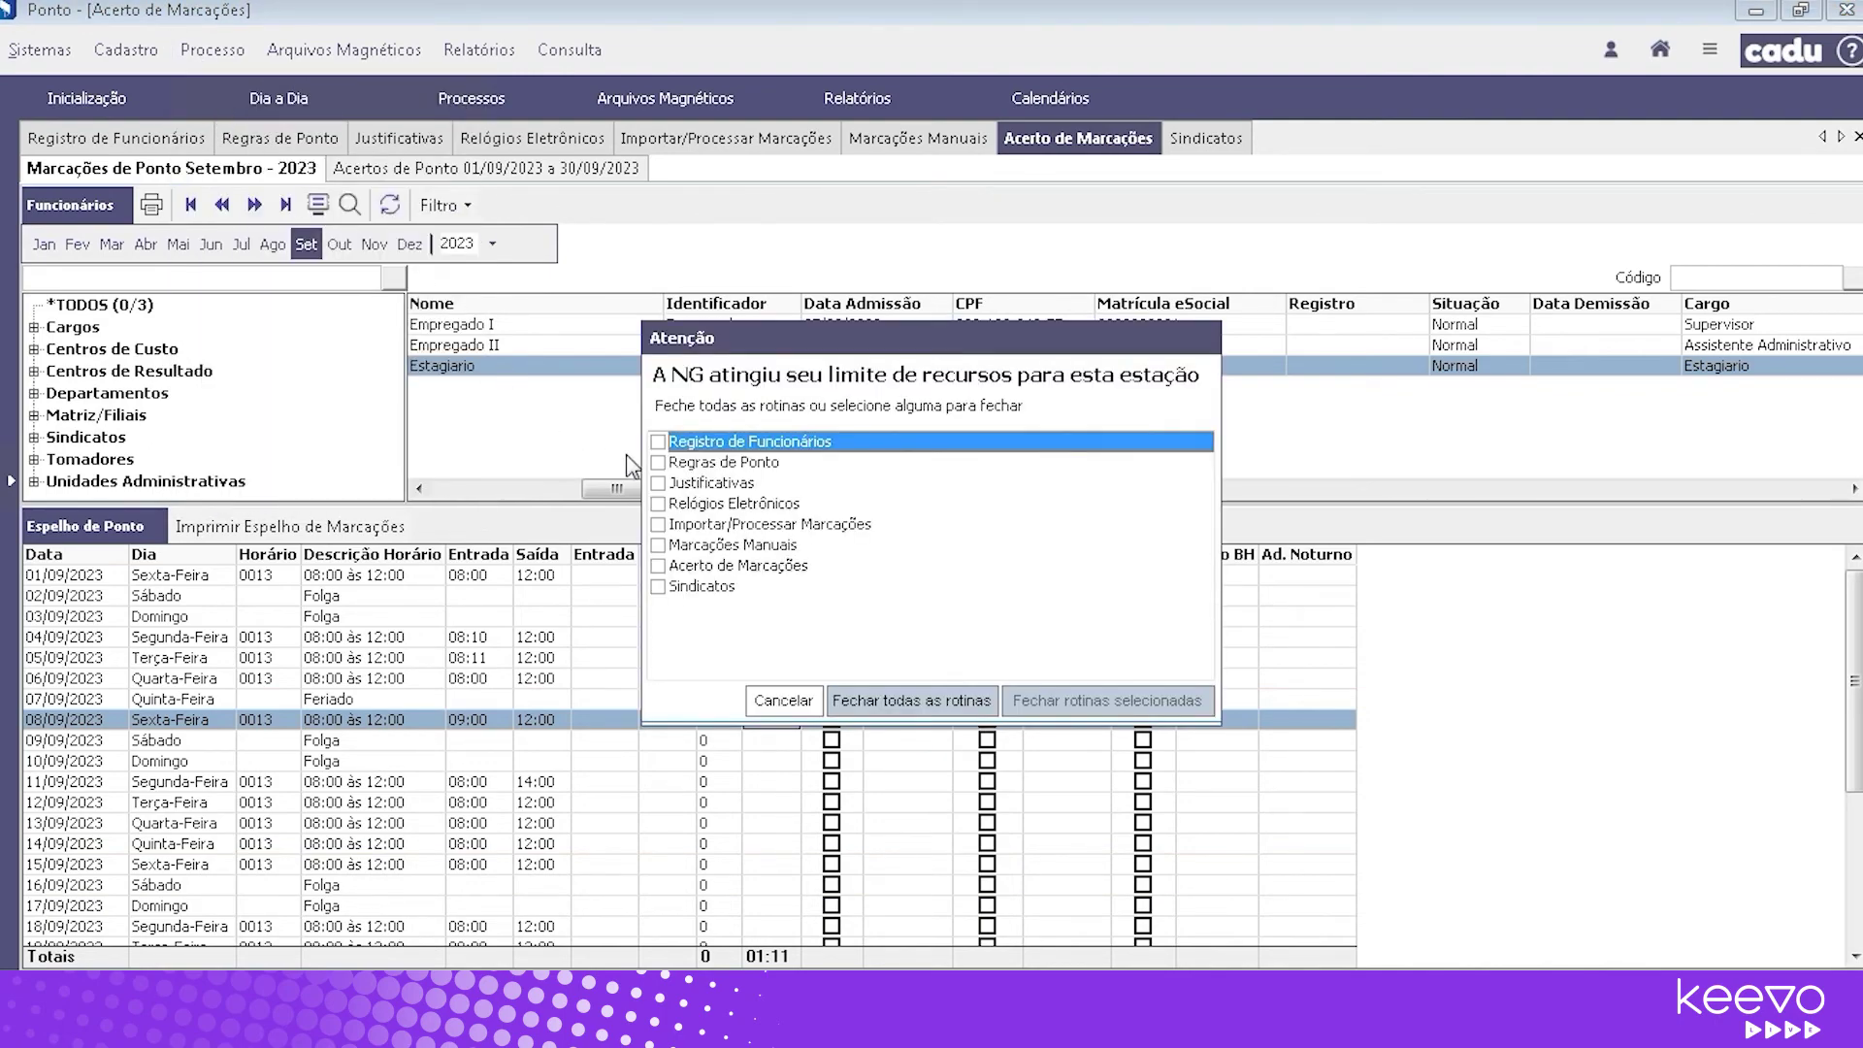
pyautogui.click(659, 463)
pyautogui.click(659, 483)
pyautogui.click(659, 504)
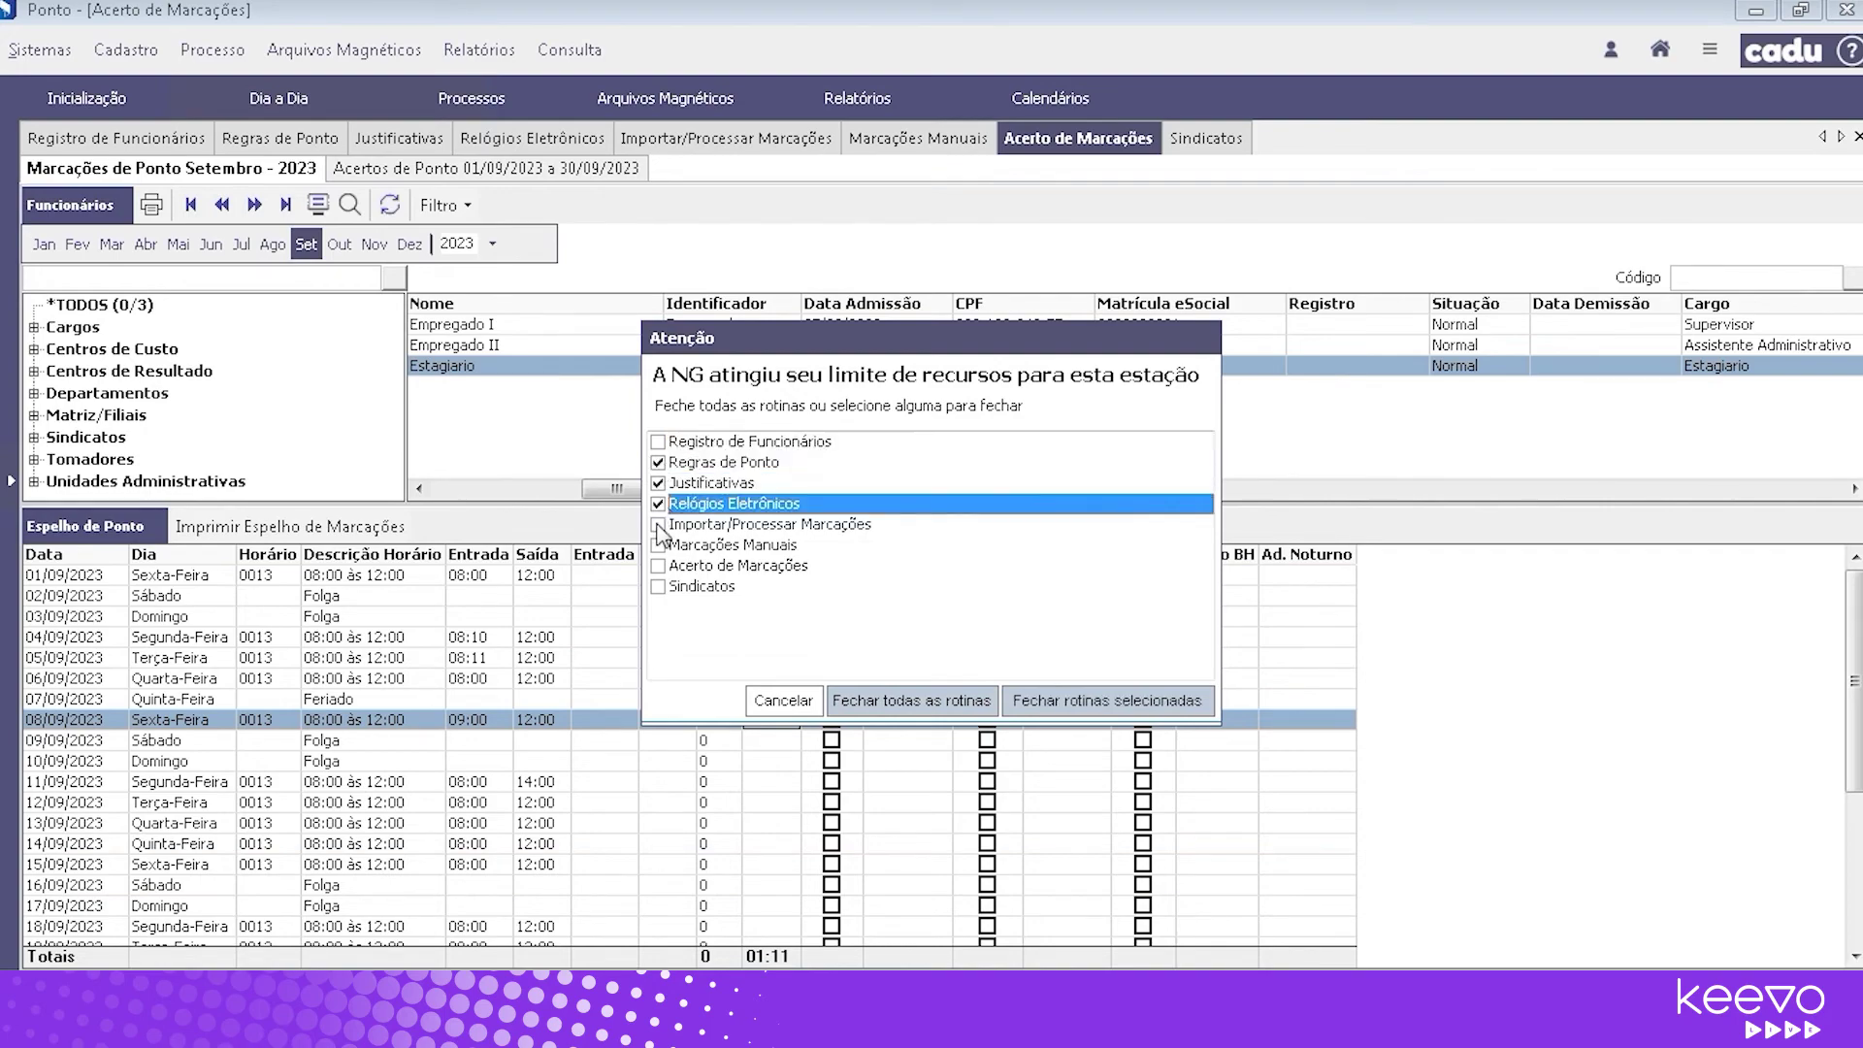
pyautogui.click(659, 524)
pyautogui.click(1174, 702)
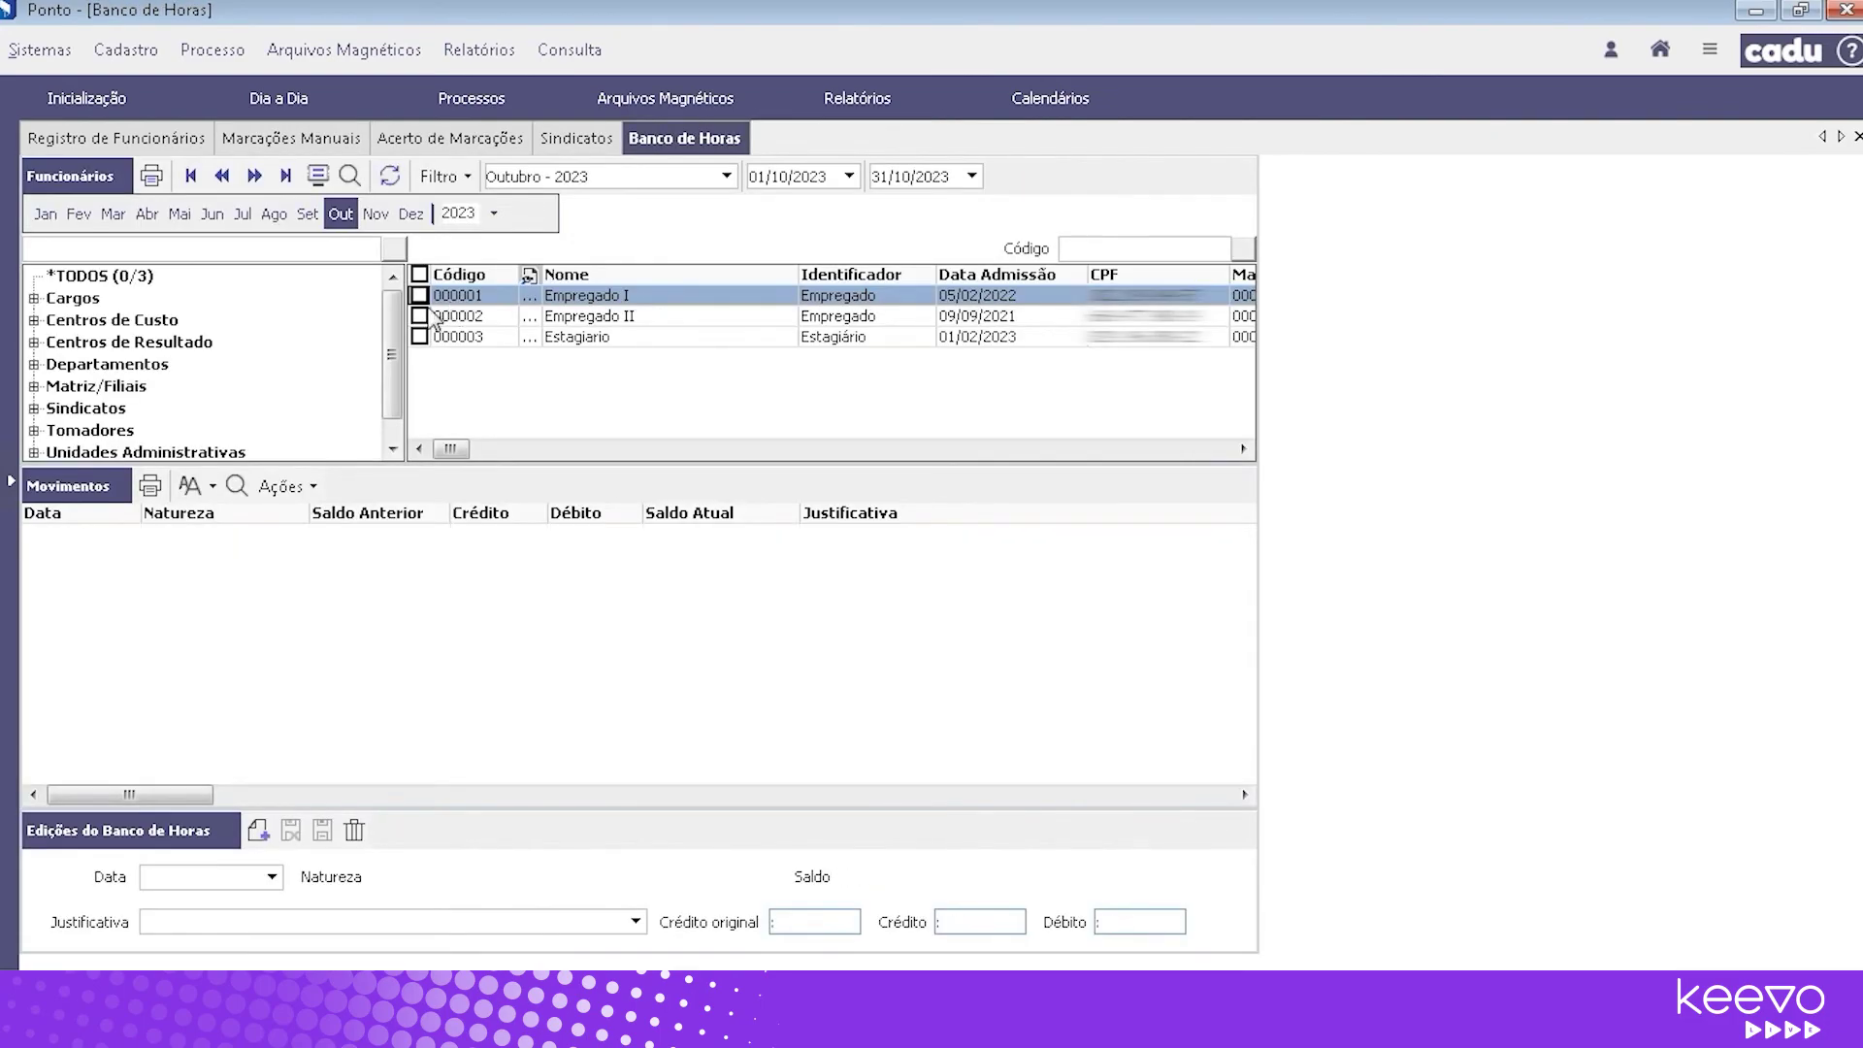
# Start the September 2023 hour-bank closing for Empregado I with Zerar Saldo Credor and Zerar Saldo Devedor enabled
pyautogui.click(309, 217)
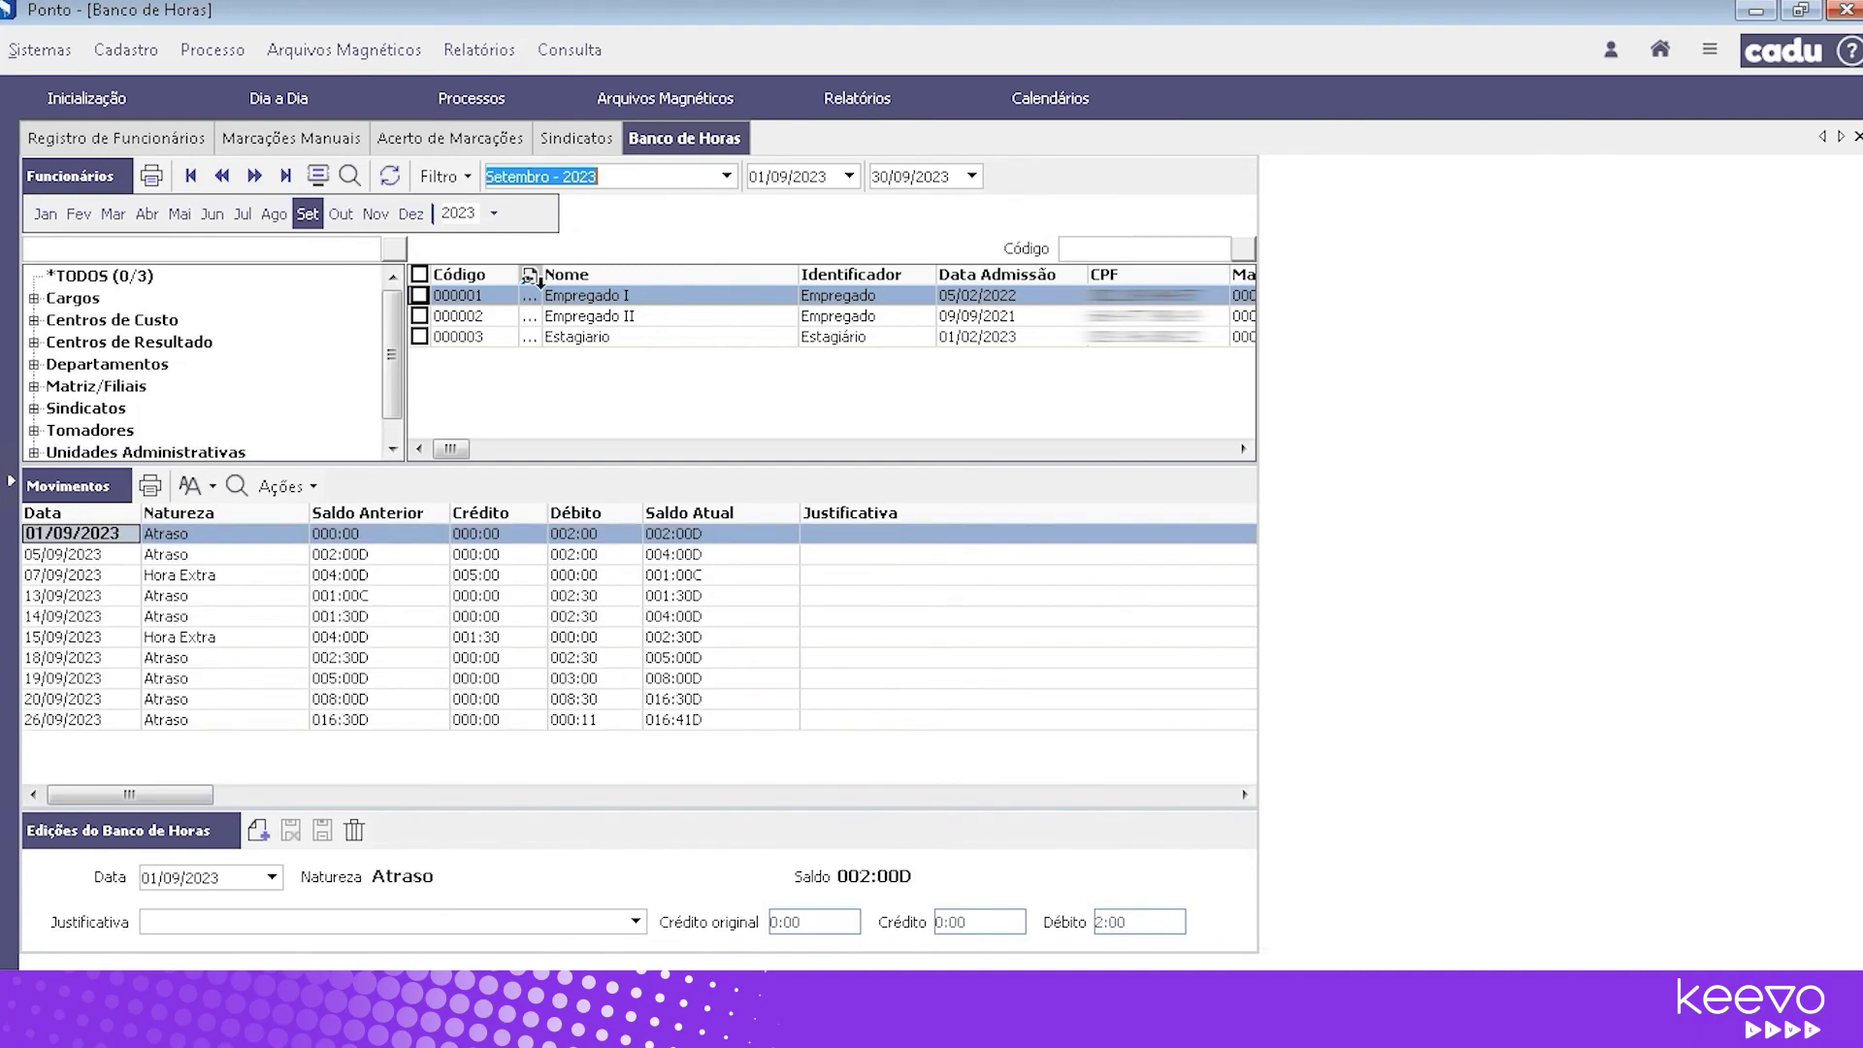
pyautogui.click(419, 297)
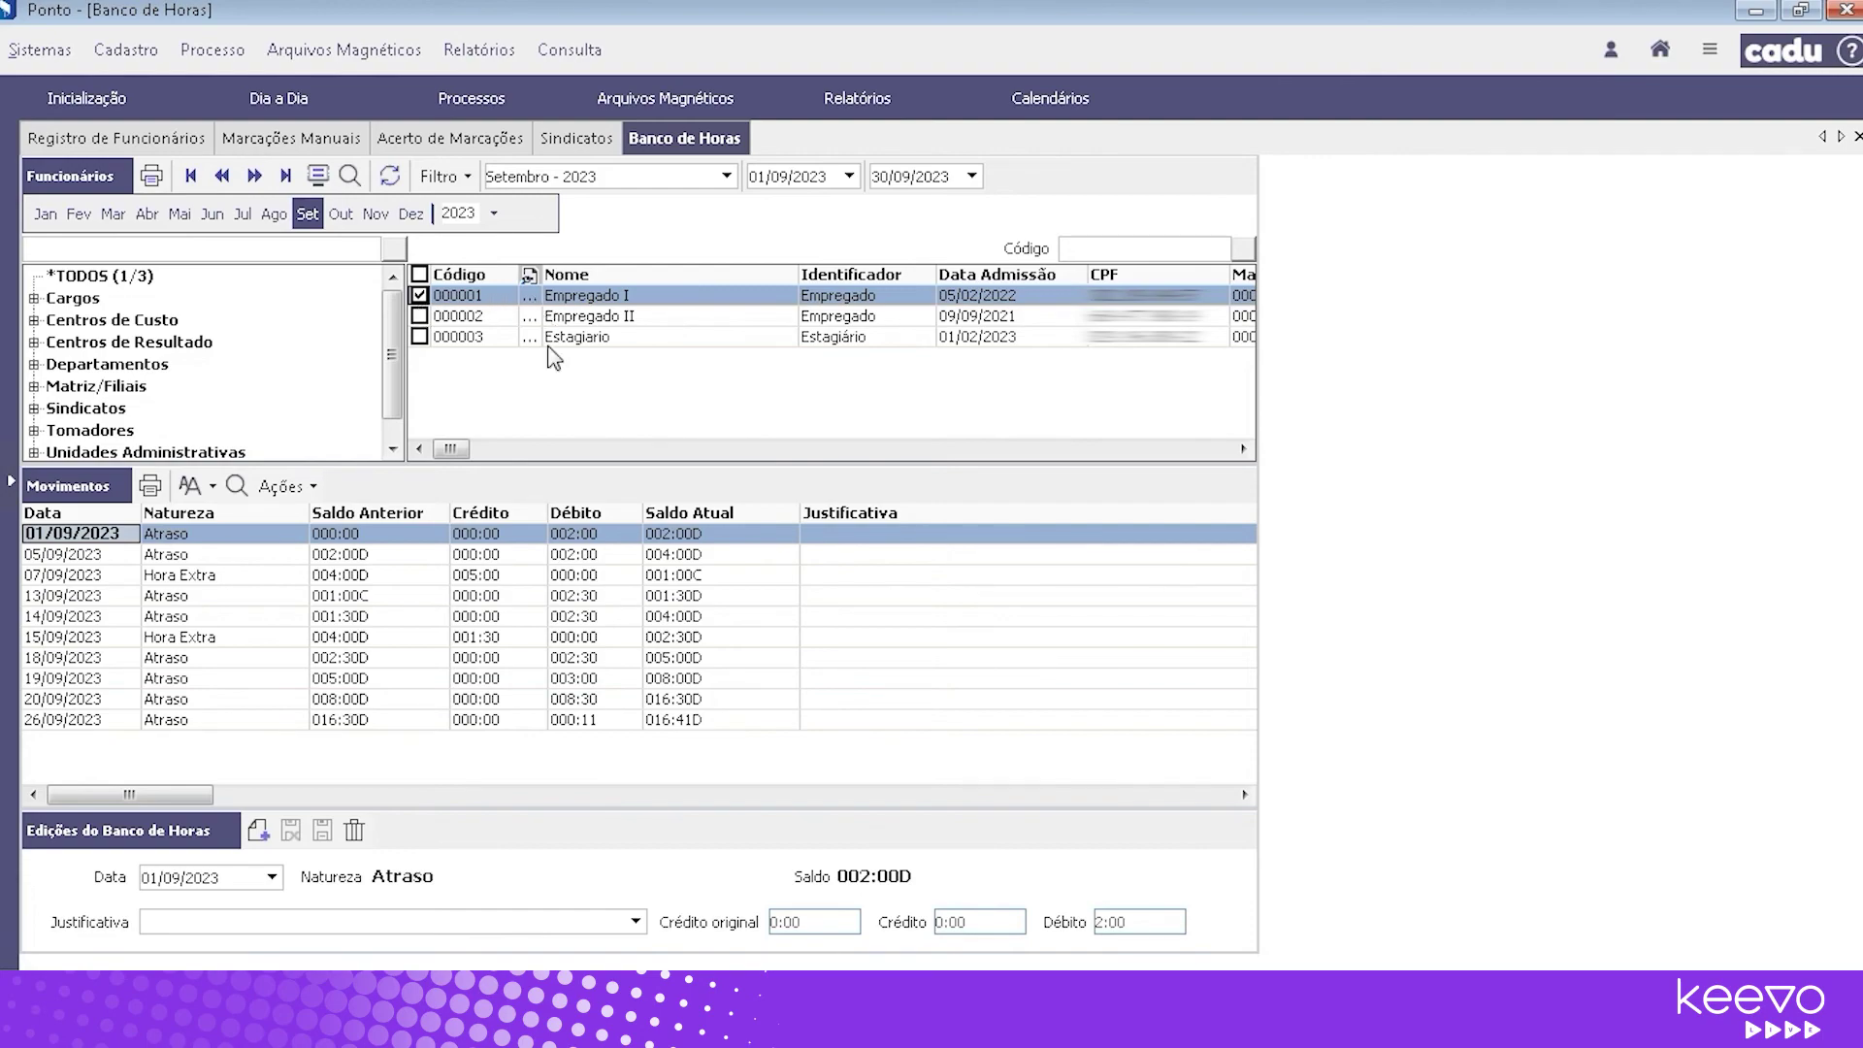
pyautogui.click(310, 488)
pyautogui.click(316, 522)
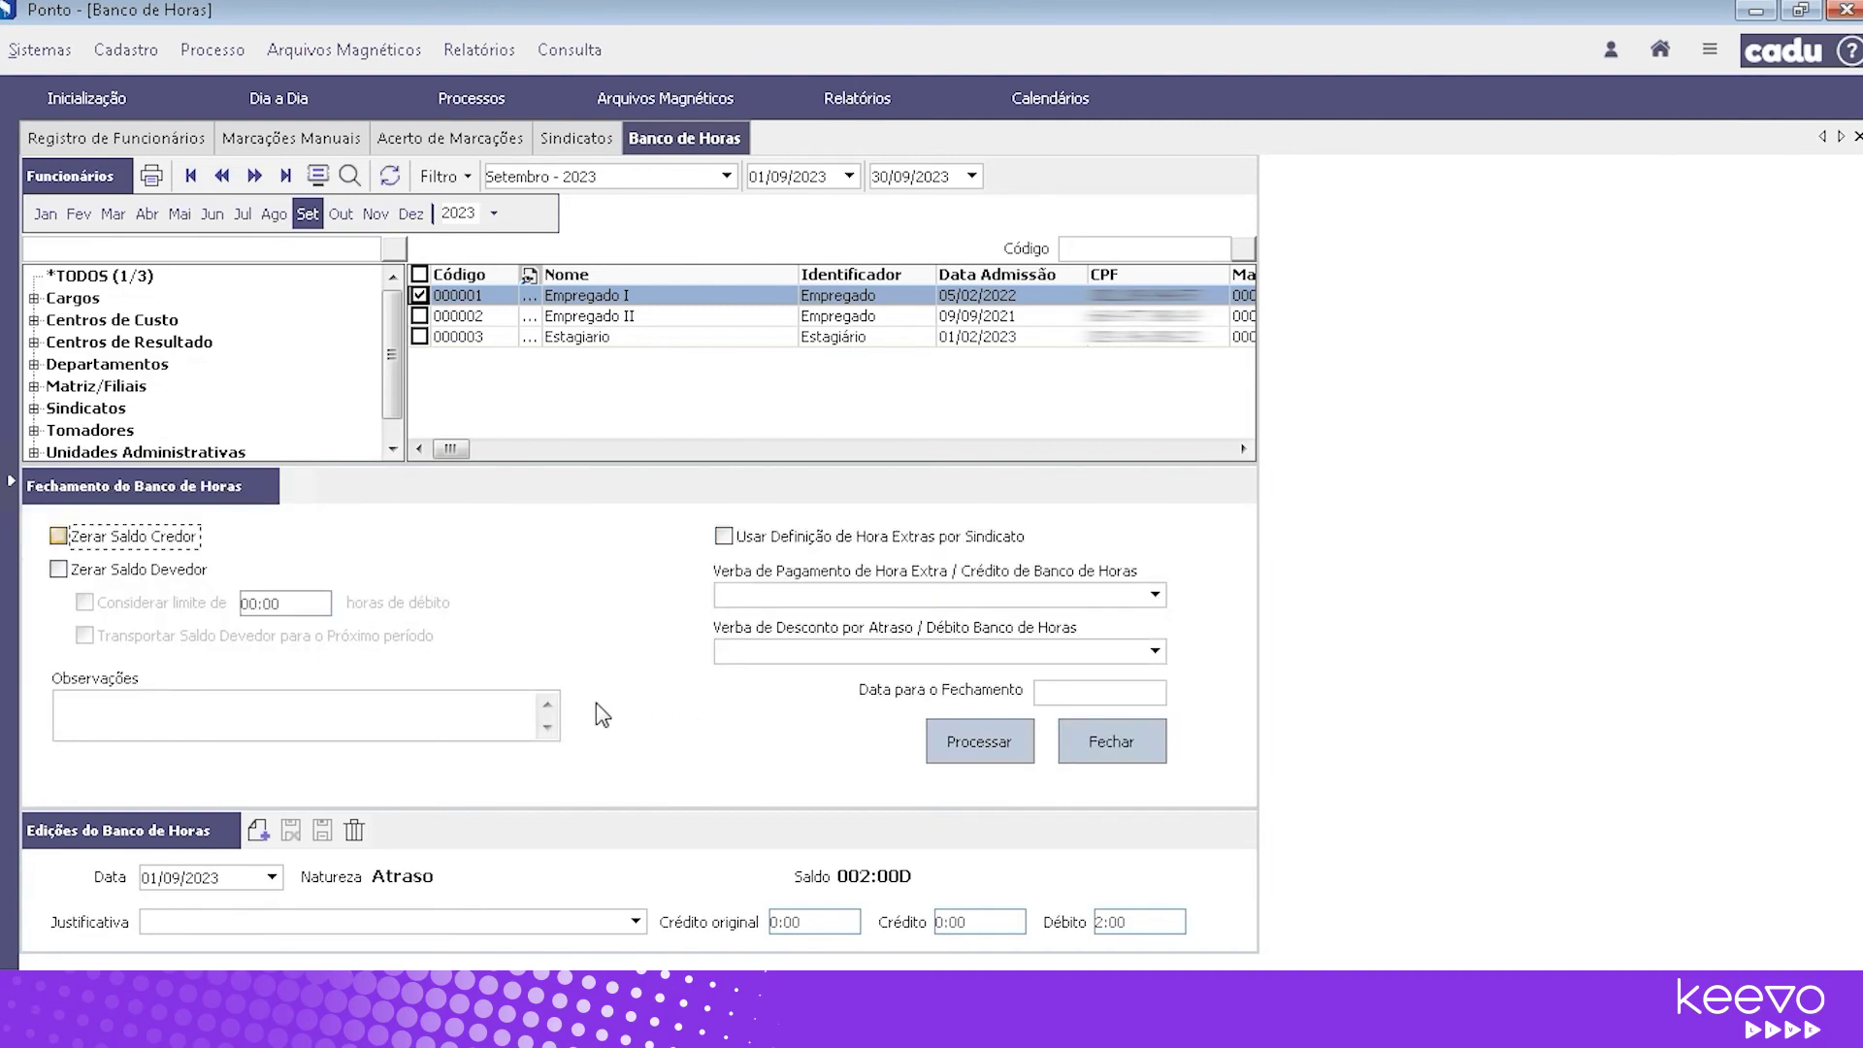
pyautogui.click(152, 575)
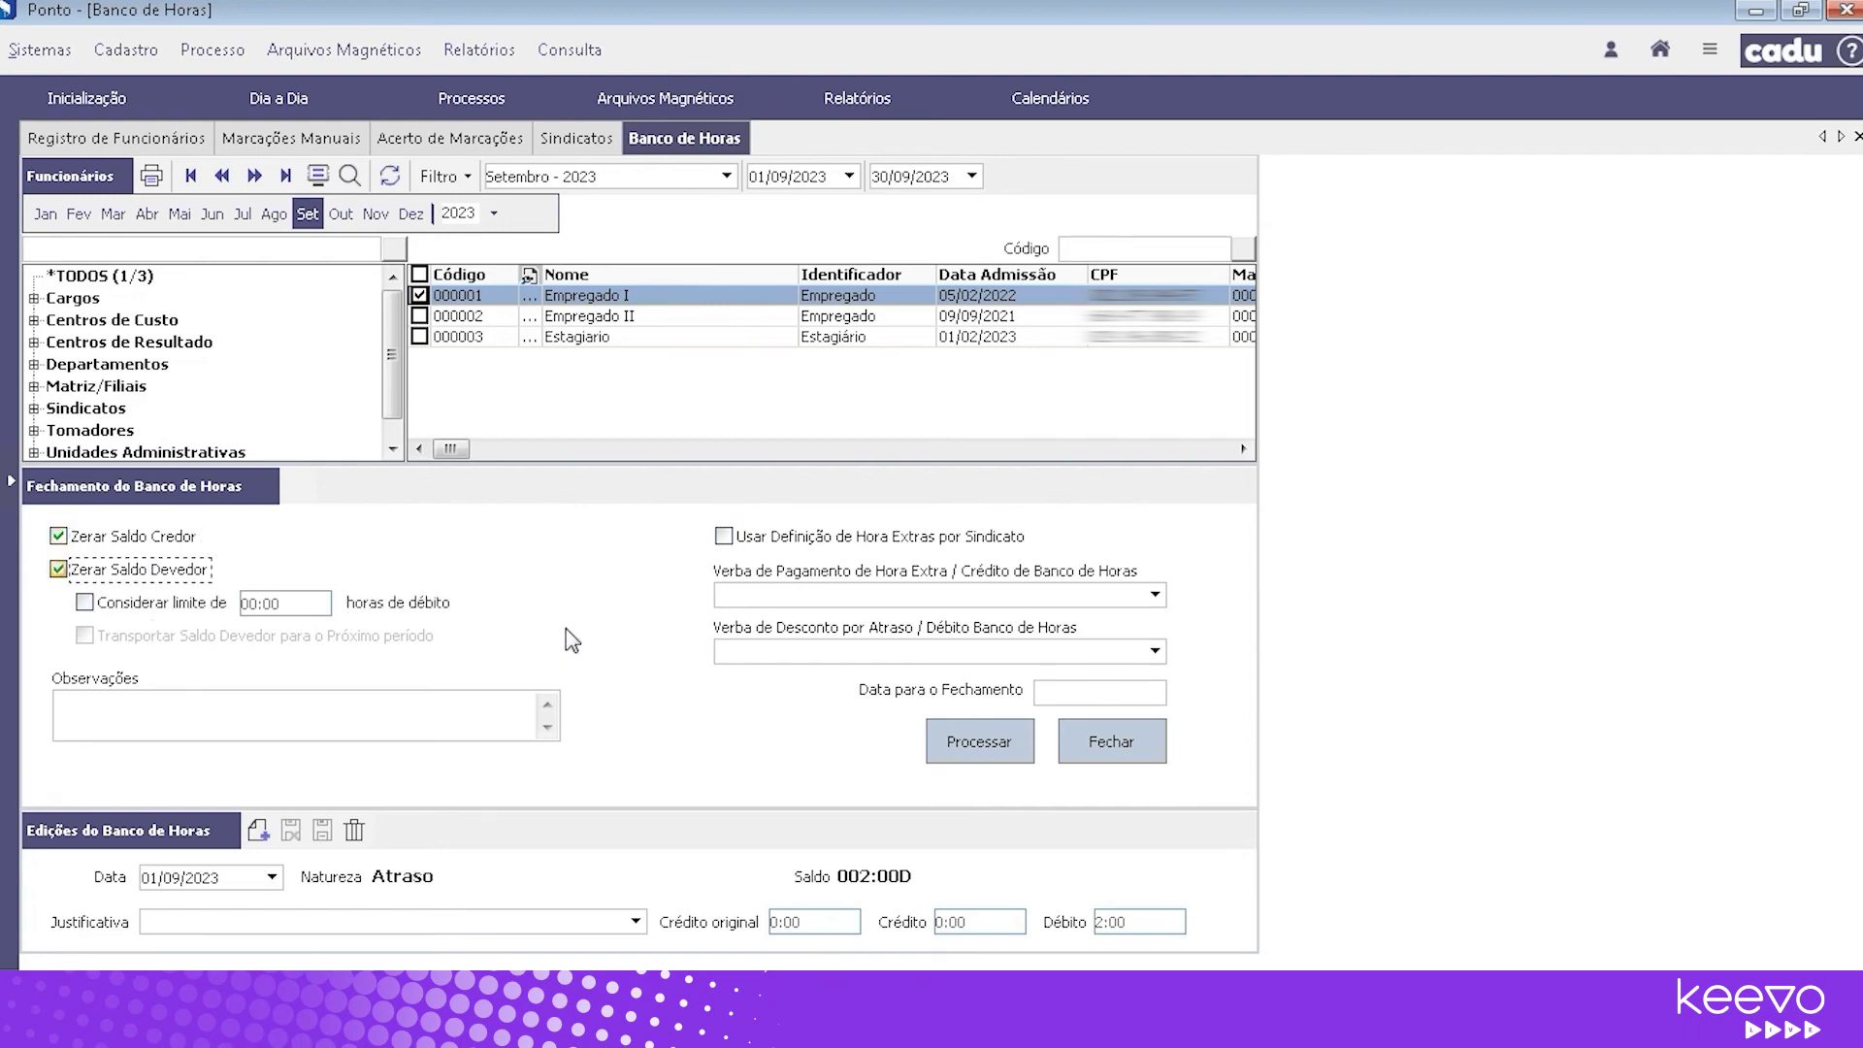
# Try the debit-hour limit, debit carry-over and union overtime definition options in the hour-bank closing form
pyautogui.click(111, 613)
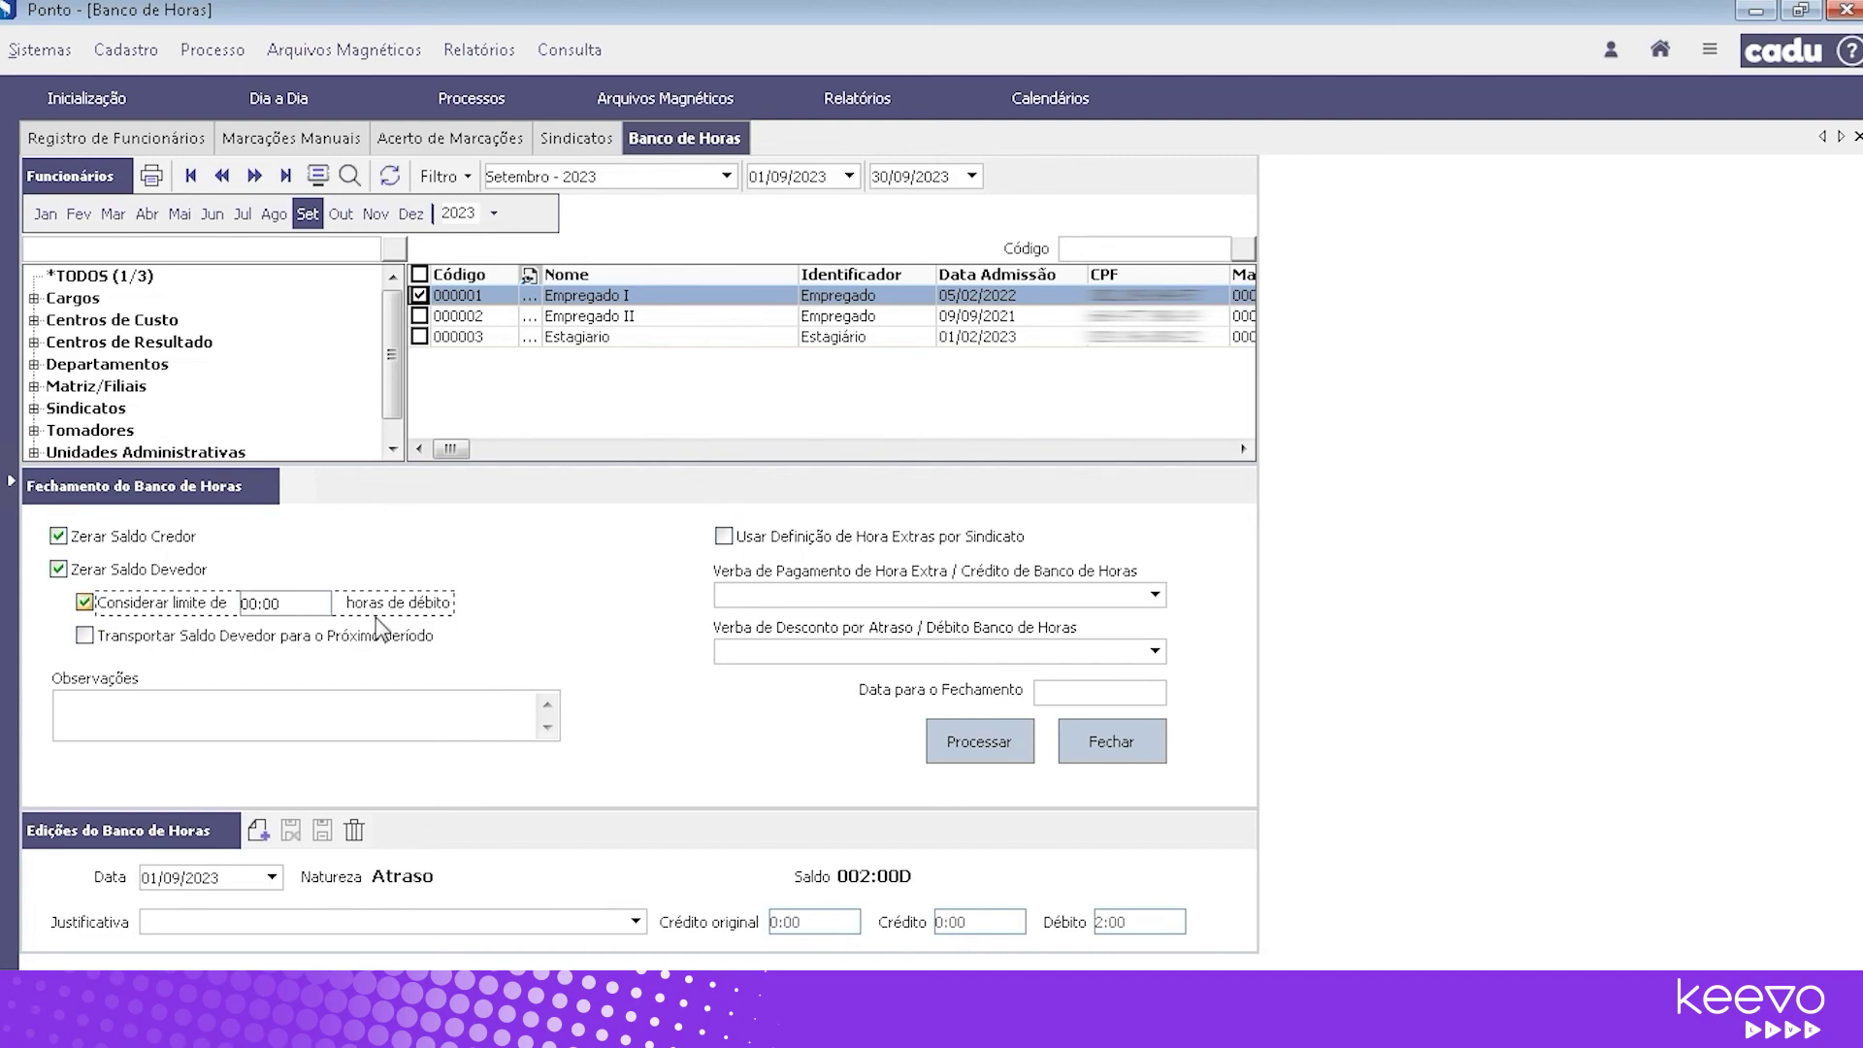
pyautogui.click(308, 604)
pyautogui.click(86, 642)
pyautogui.click(83, 642)
pyautogui.click(85, 603)
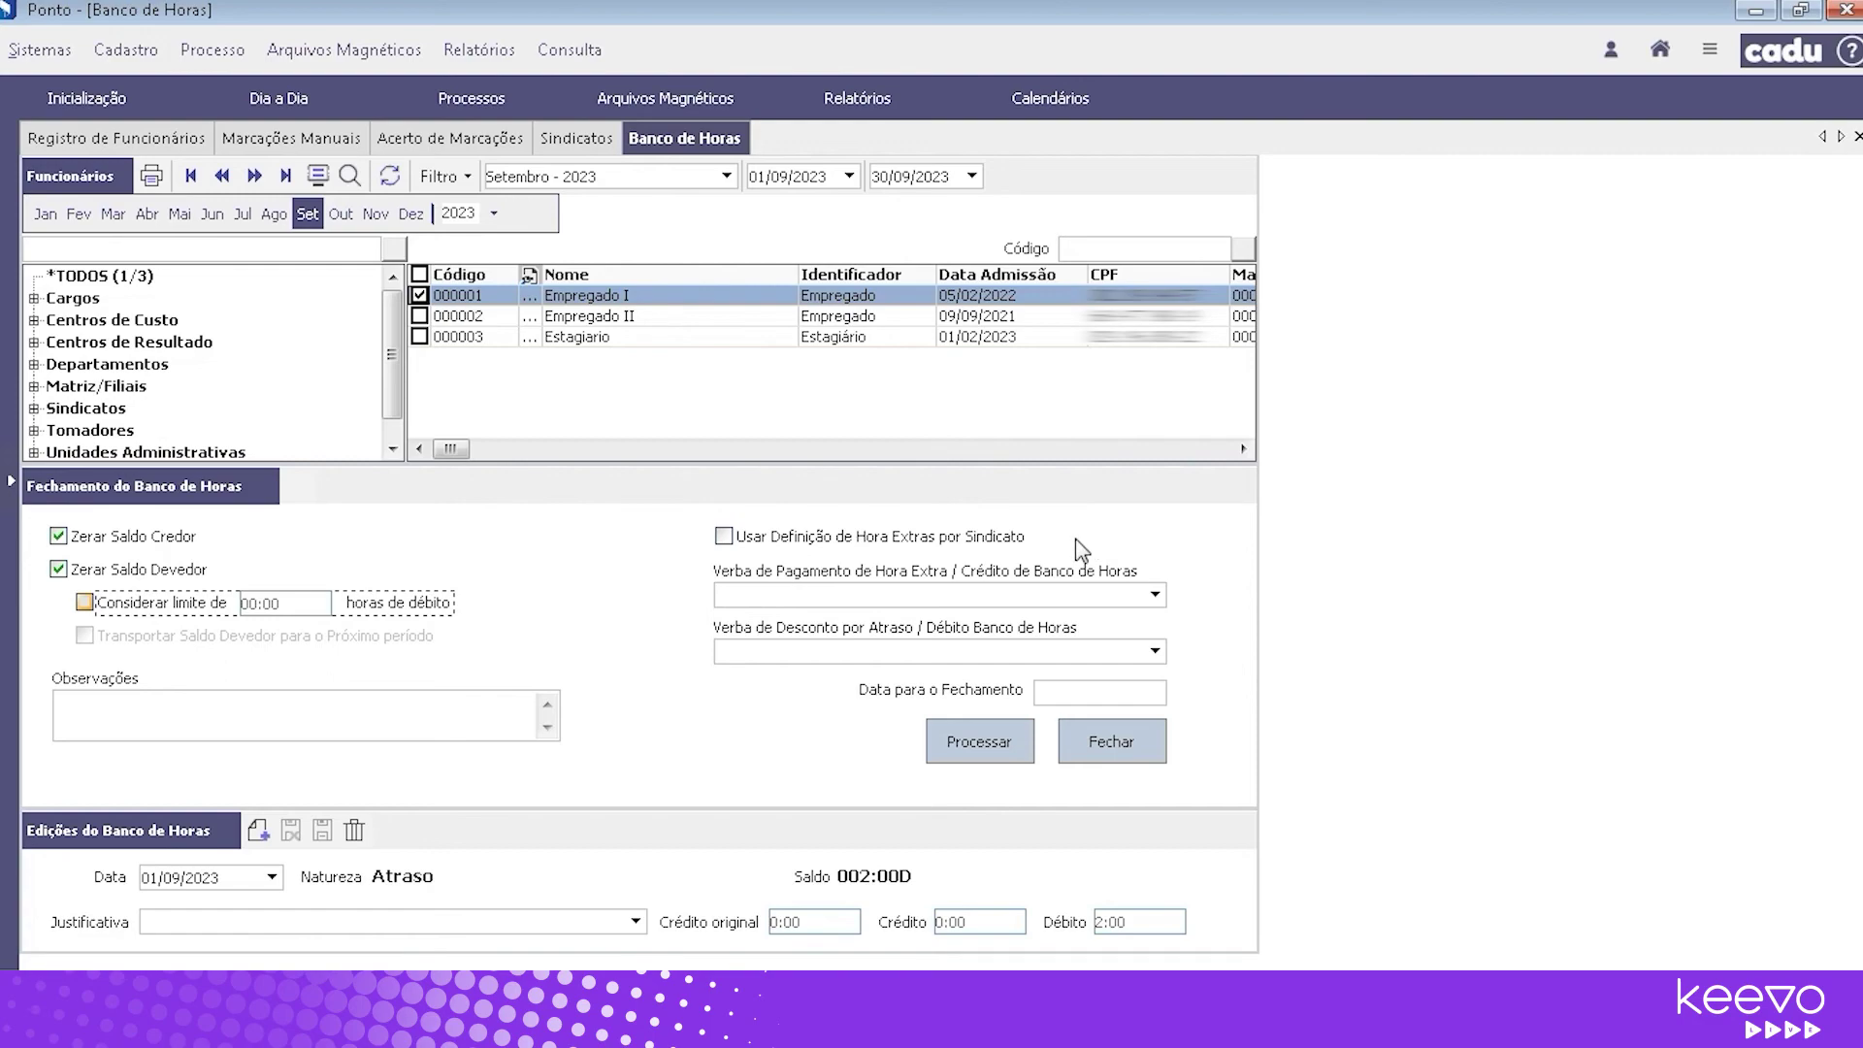
pyautogui.click(998, 544)
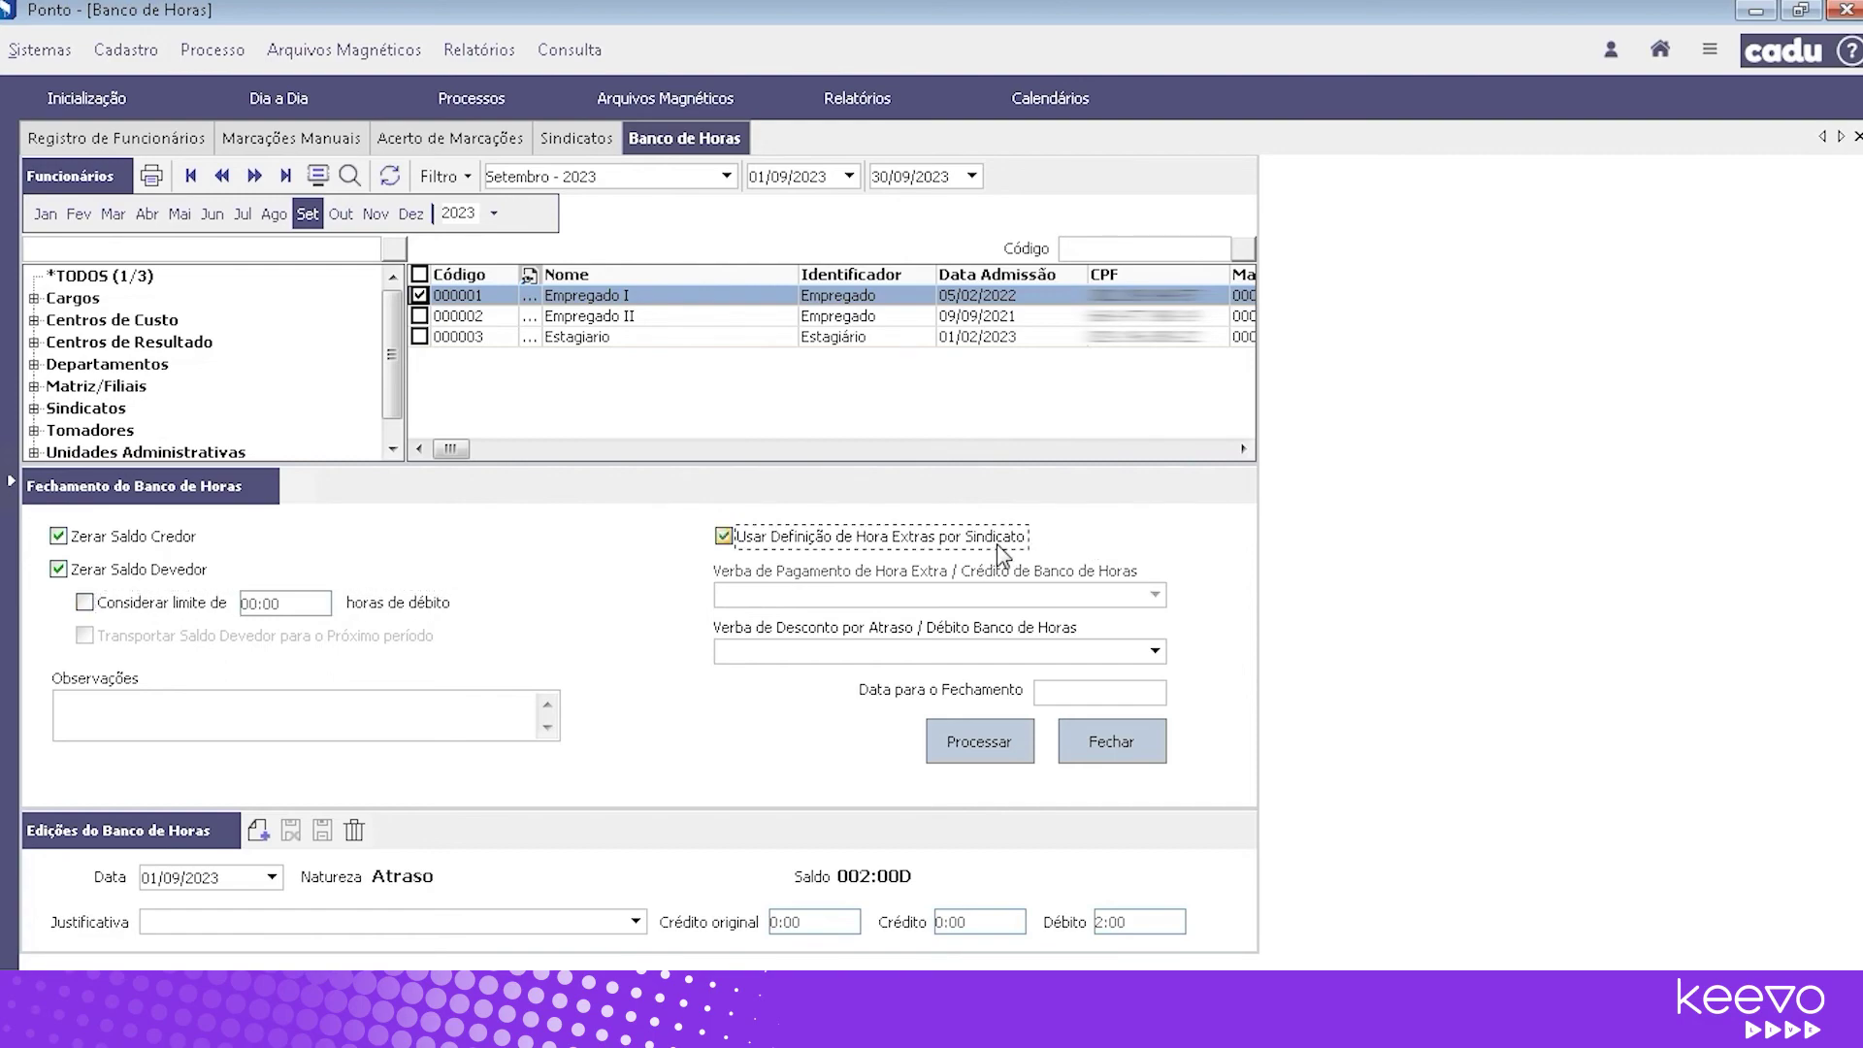
pyautogui.click(920, 554)
# Set the closing's payment item to Hora Extra 50% and its discount item to Verba de Descontos por Atraso - Atraso
pyautogui.click(1157, 596)
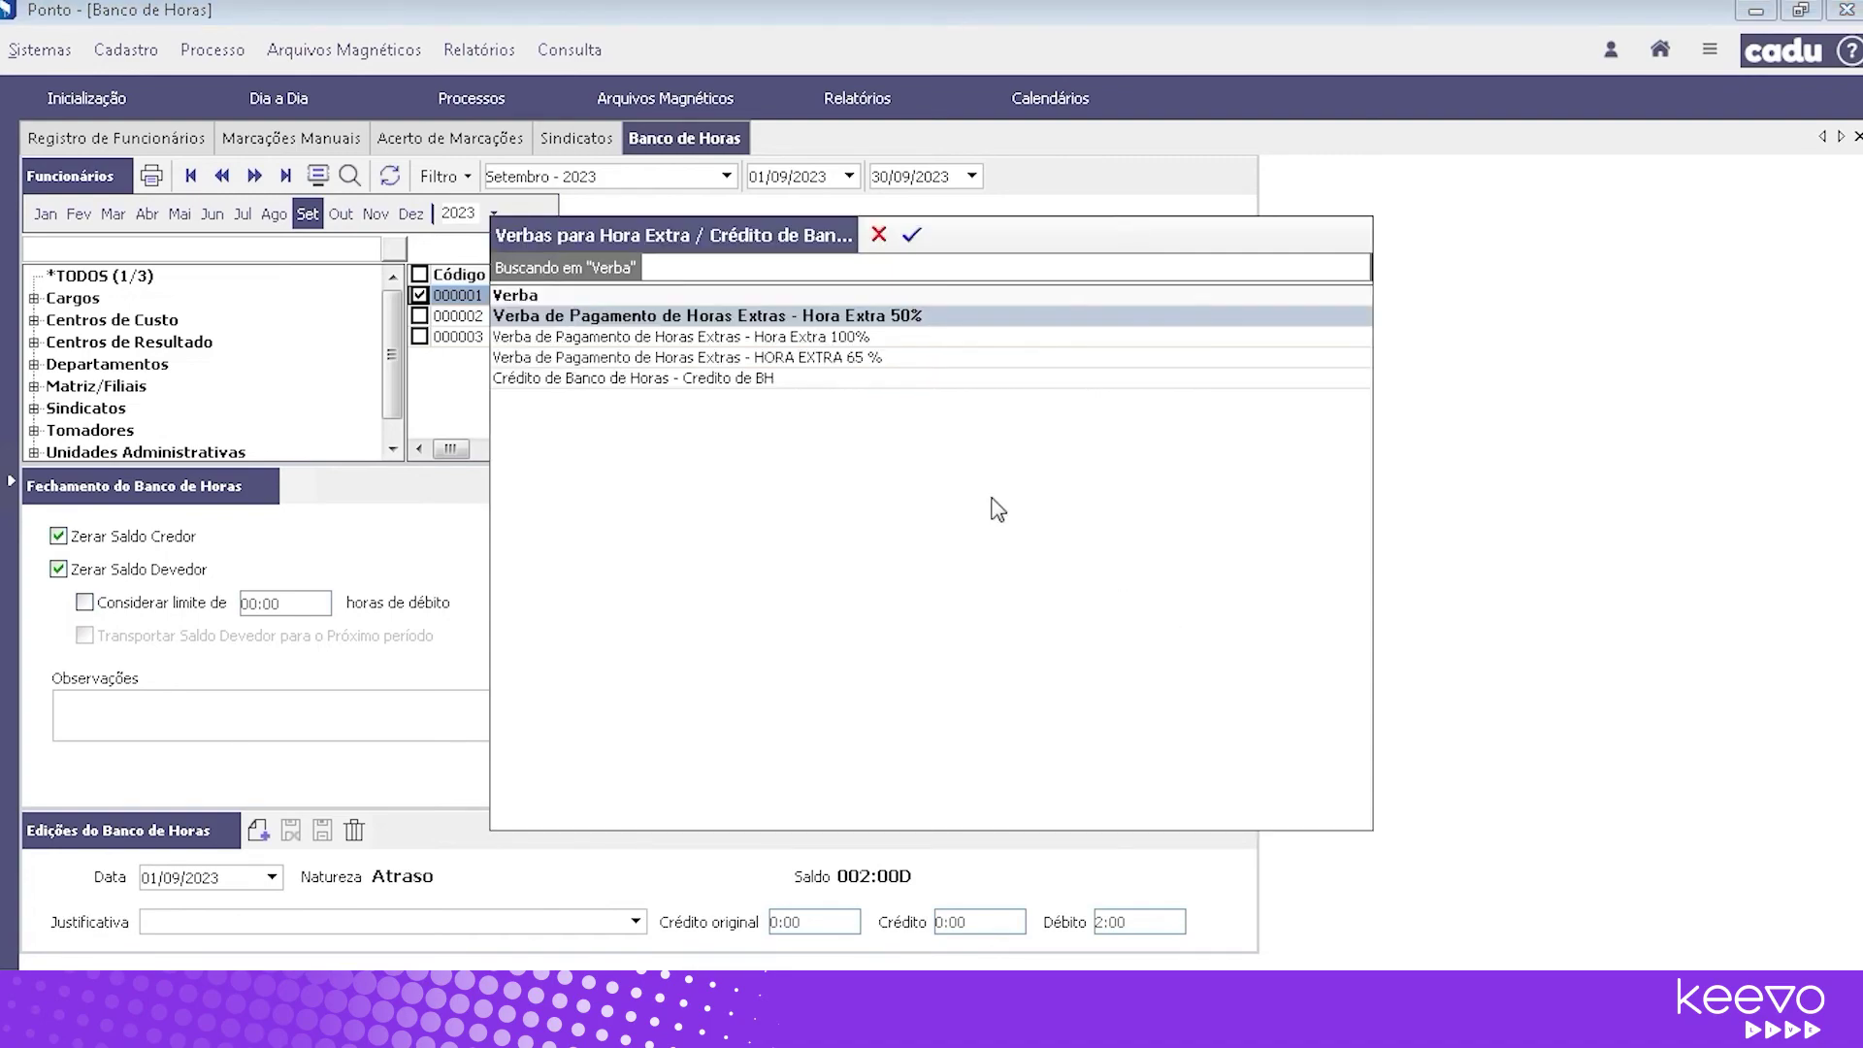
pyautogui.click(918, 337)
pyautogui.click(904, 361)
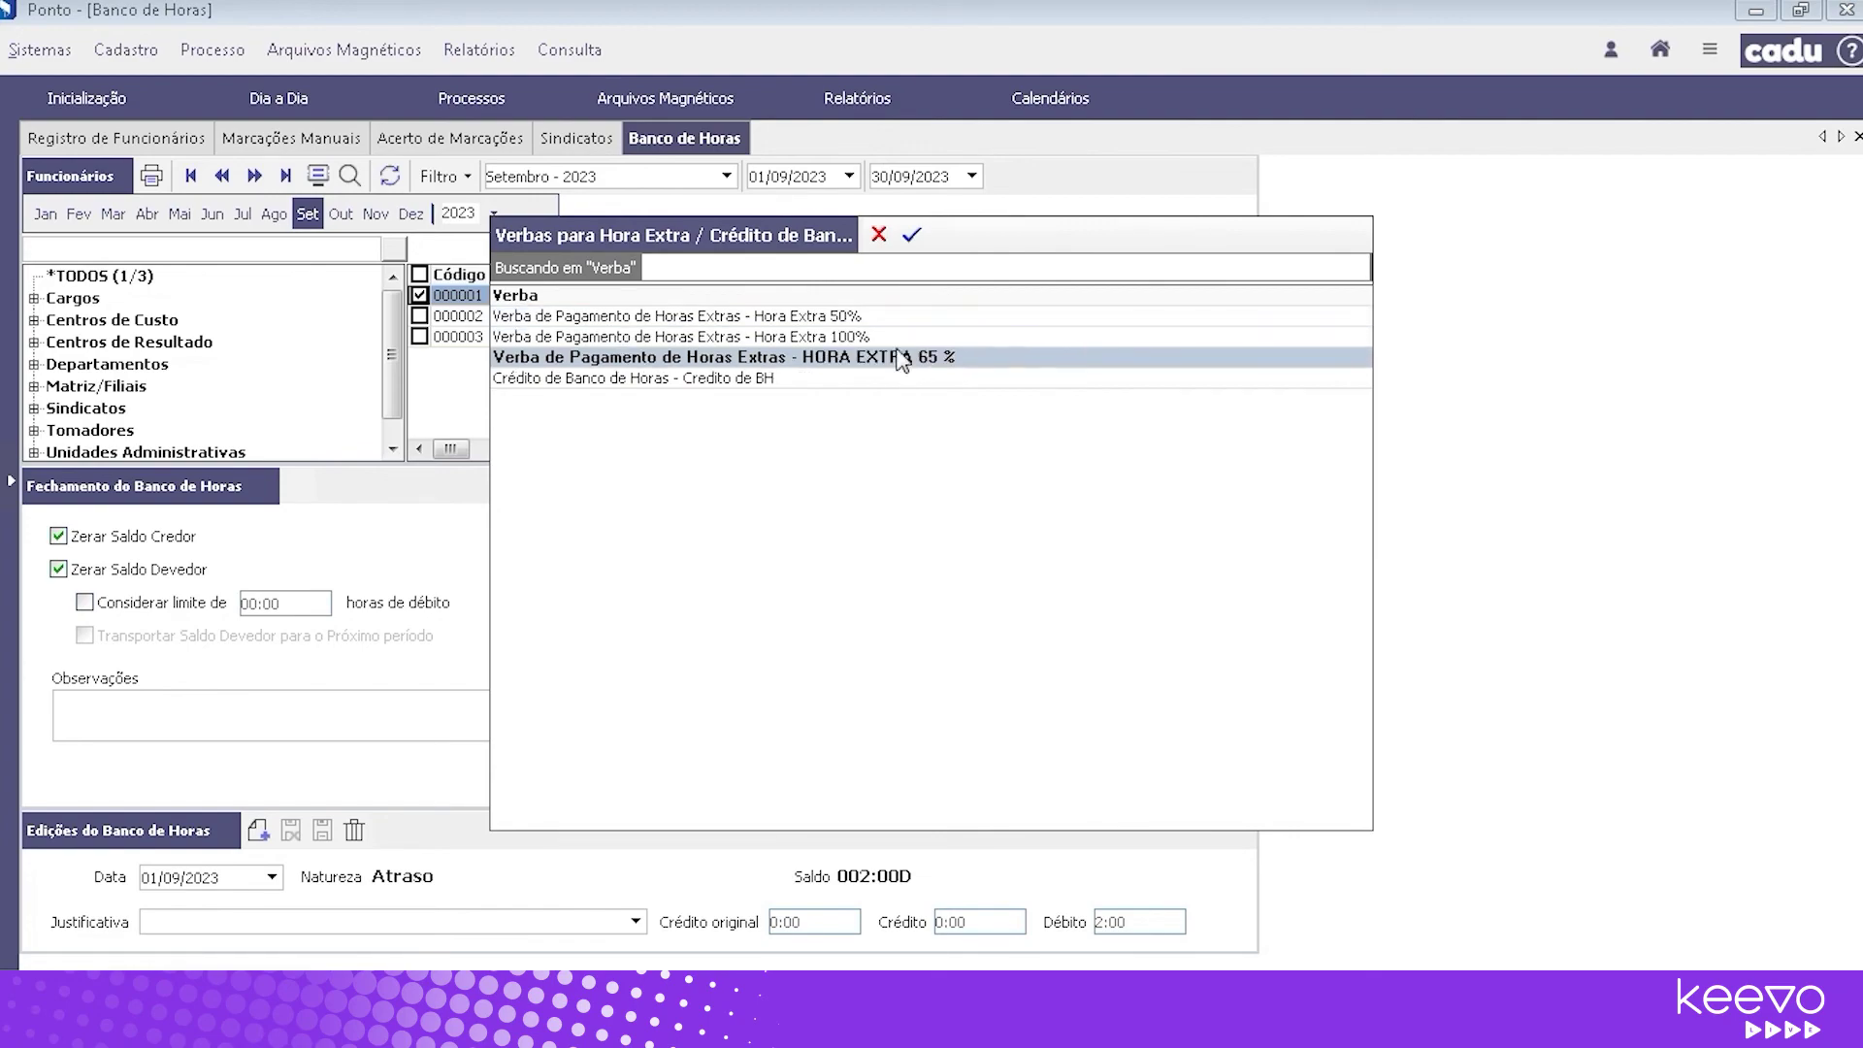
pyautogui.click(889, 318)
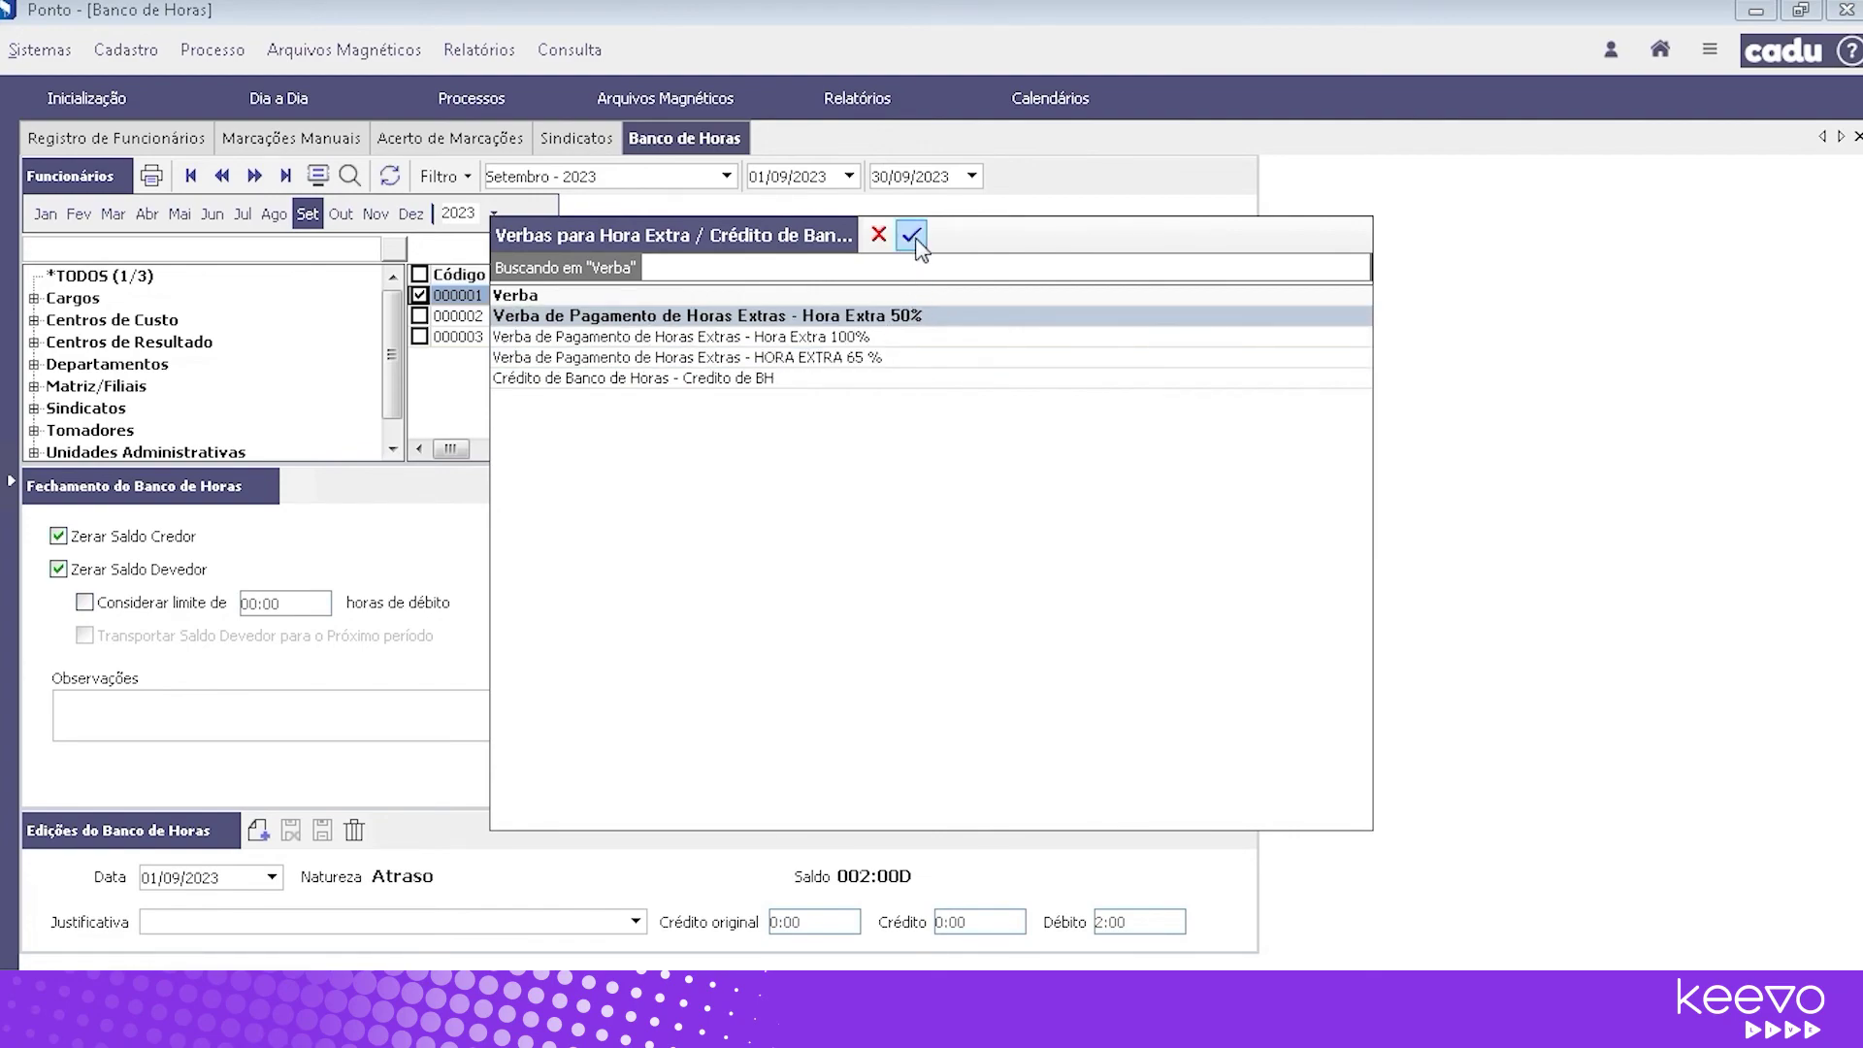
pyautogui.click(916, 243)
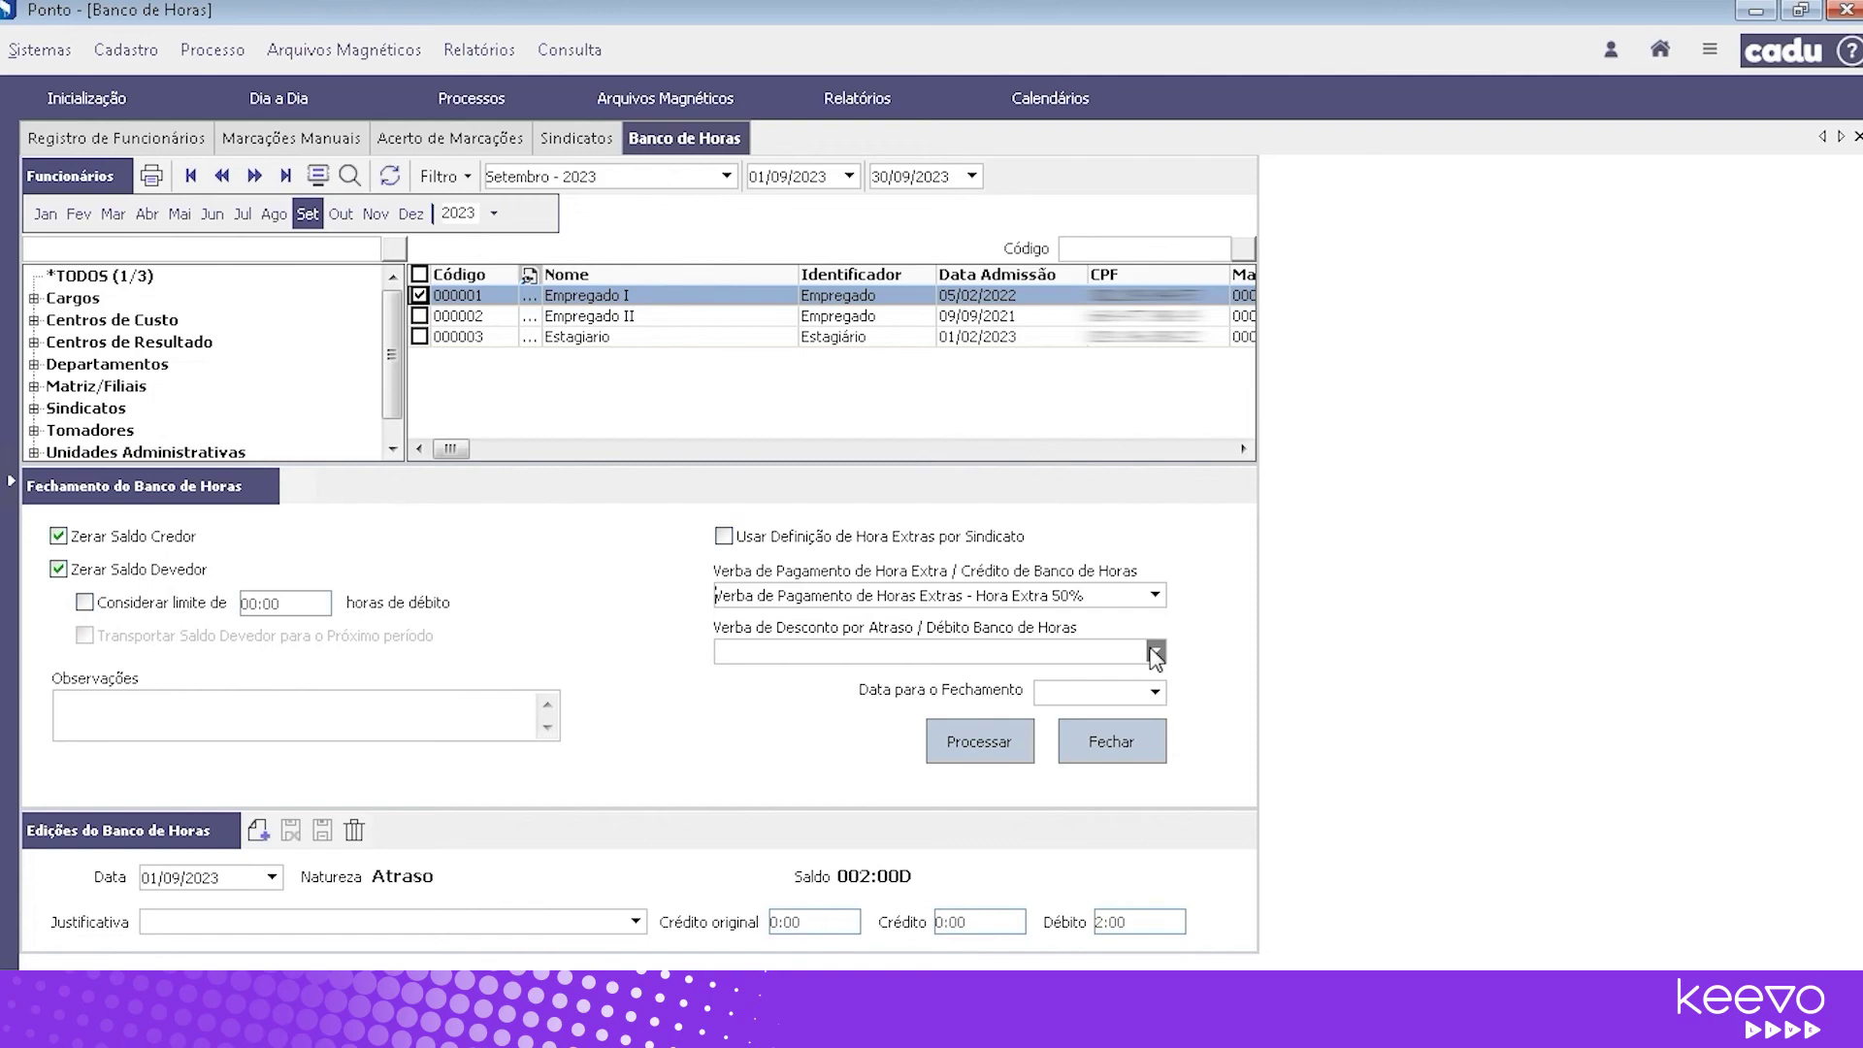
pyautogui.click(1155, 653)
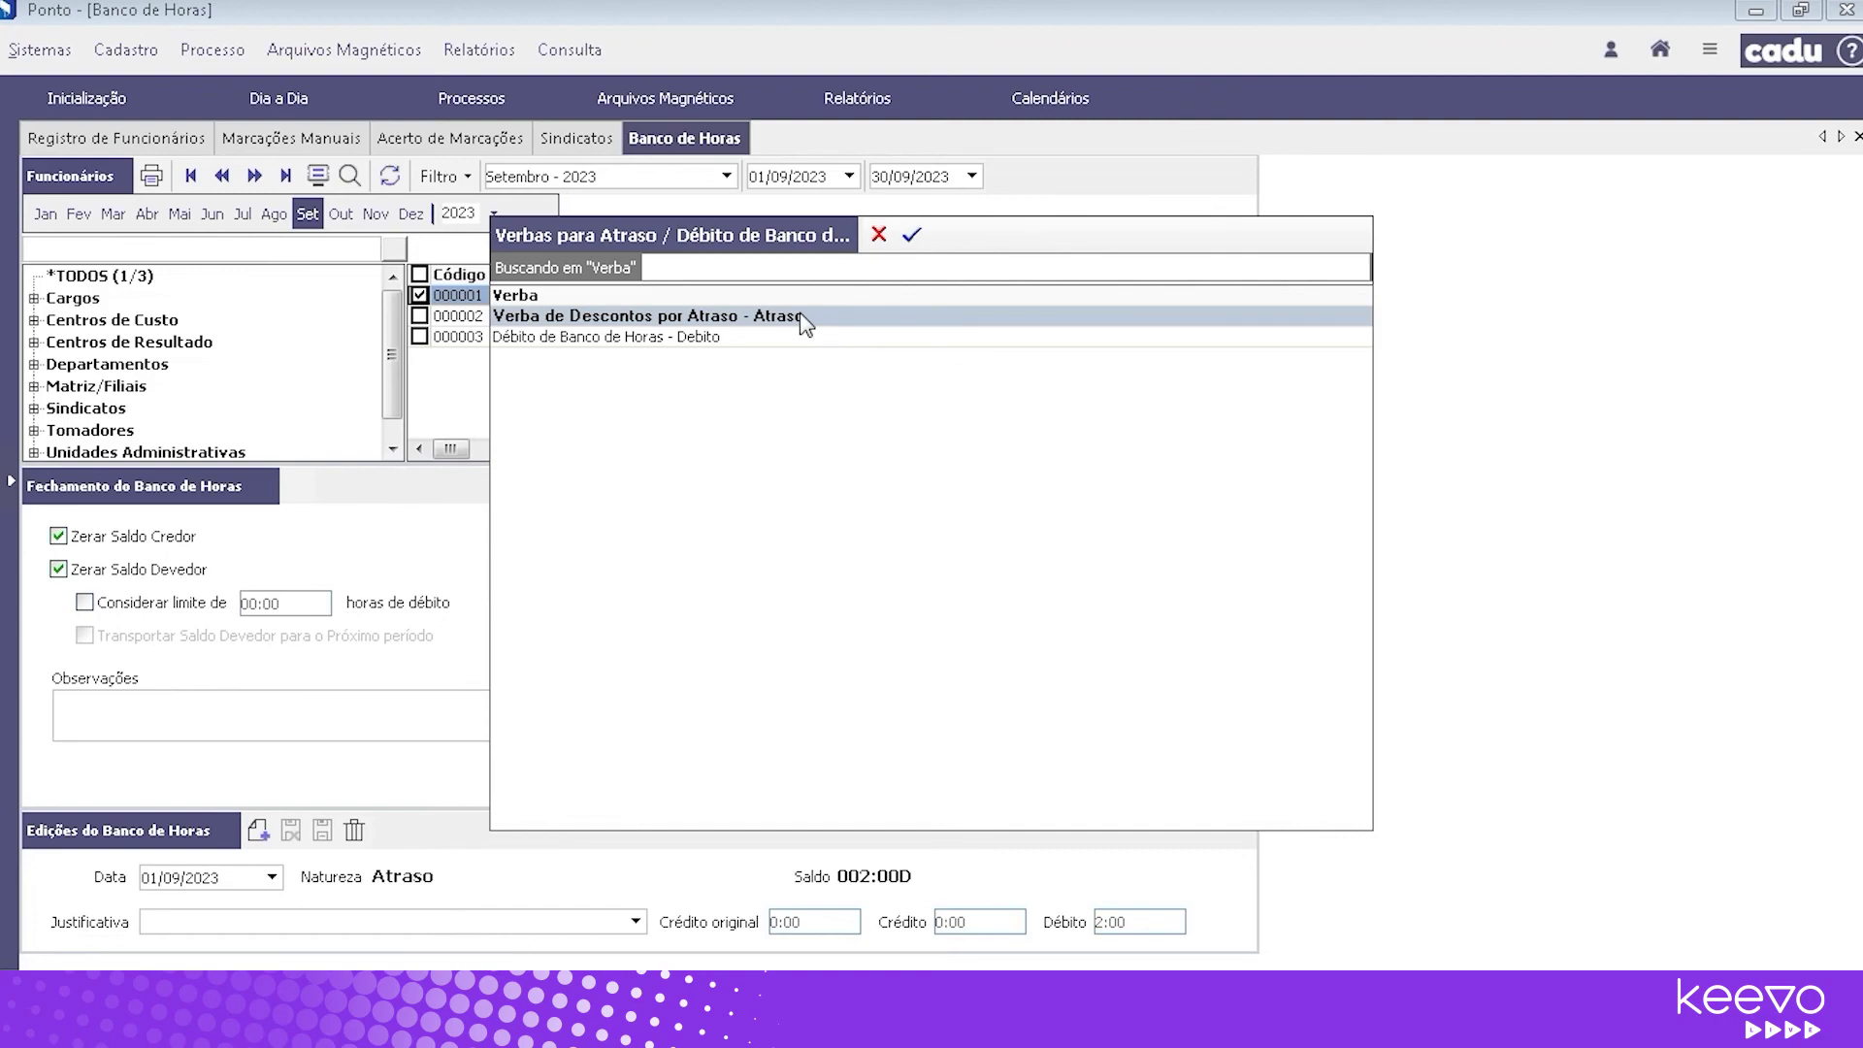
pyautogui.click(911, 235)
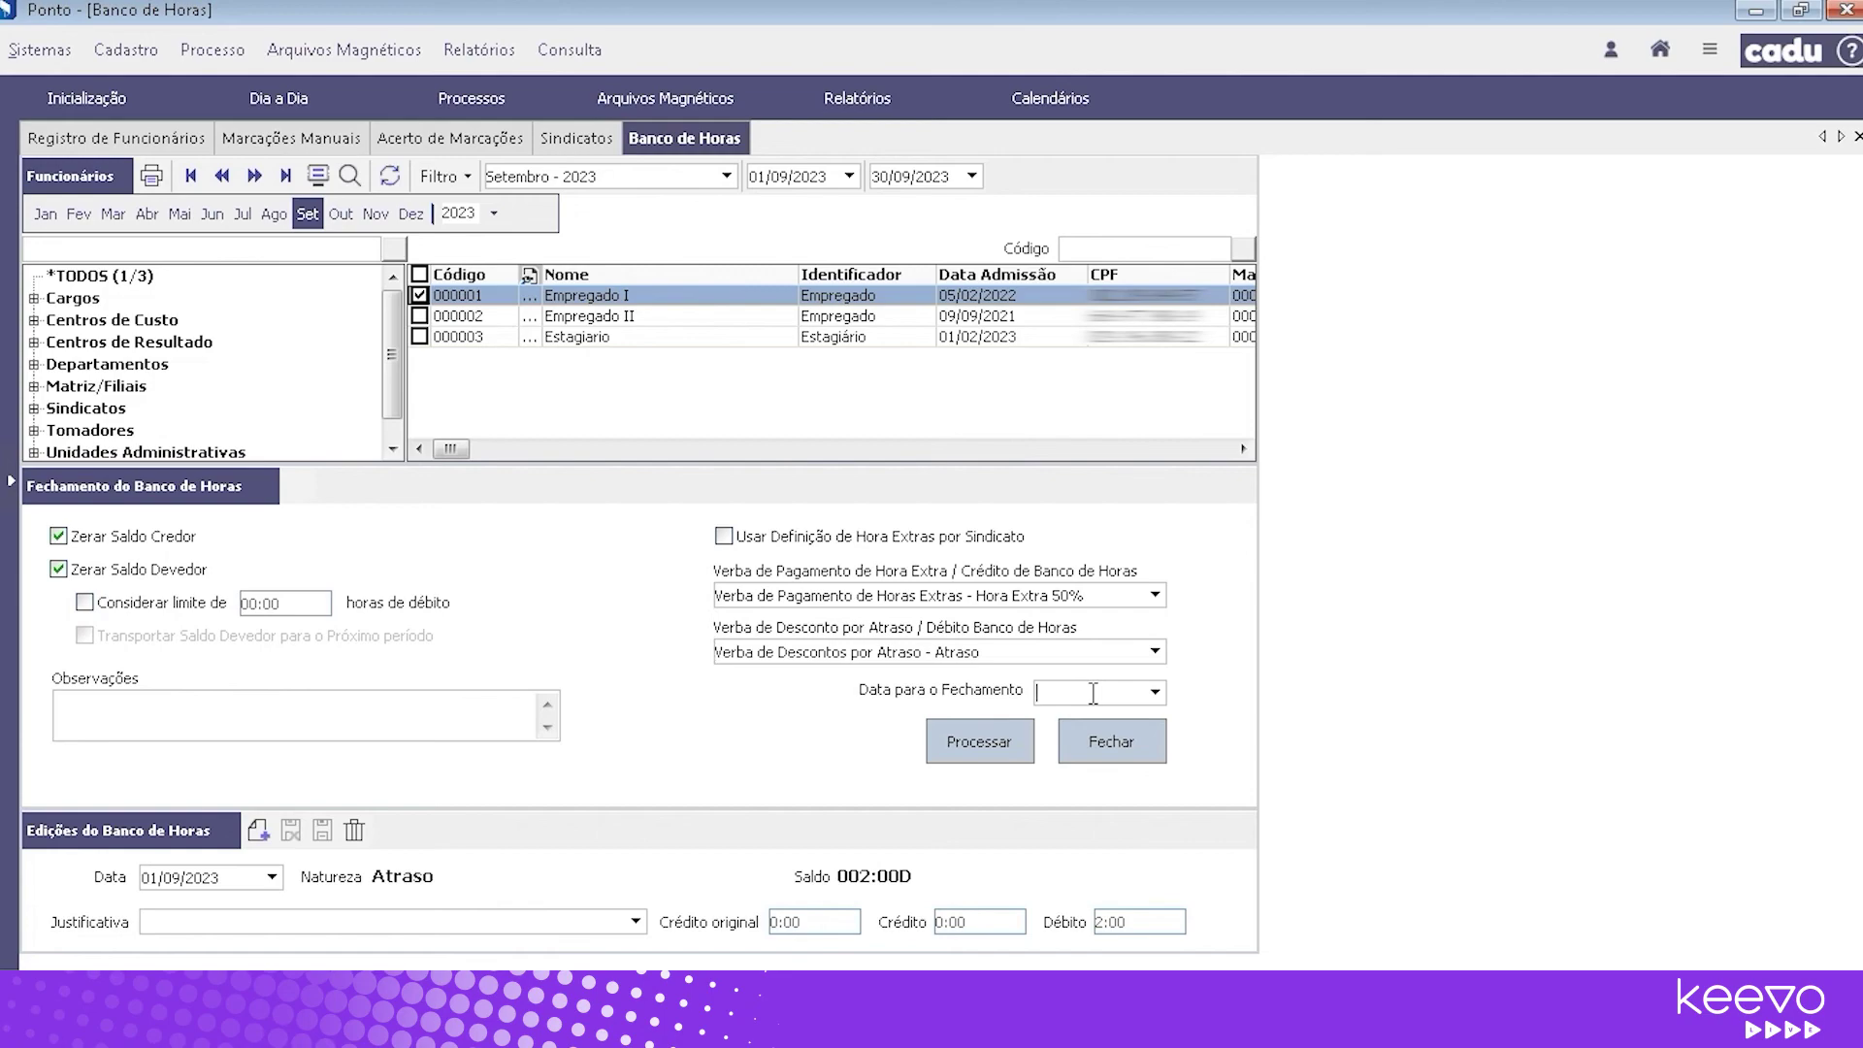
# Process the hour-bank closing with the date 30/09/2023 and check the Zerar Banco de Horas movement
pyautogui.write('30/09/2023')
pyautogui.click(1013, 754)
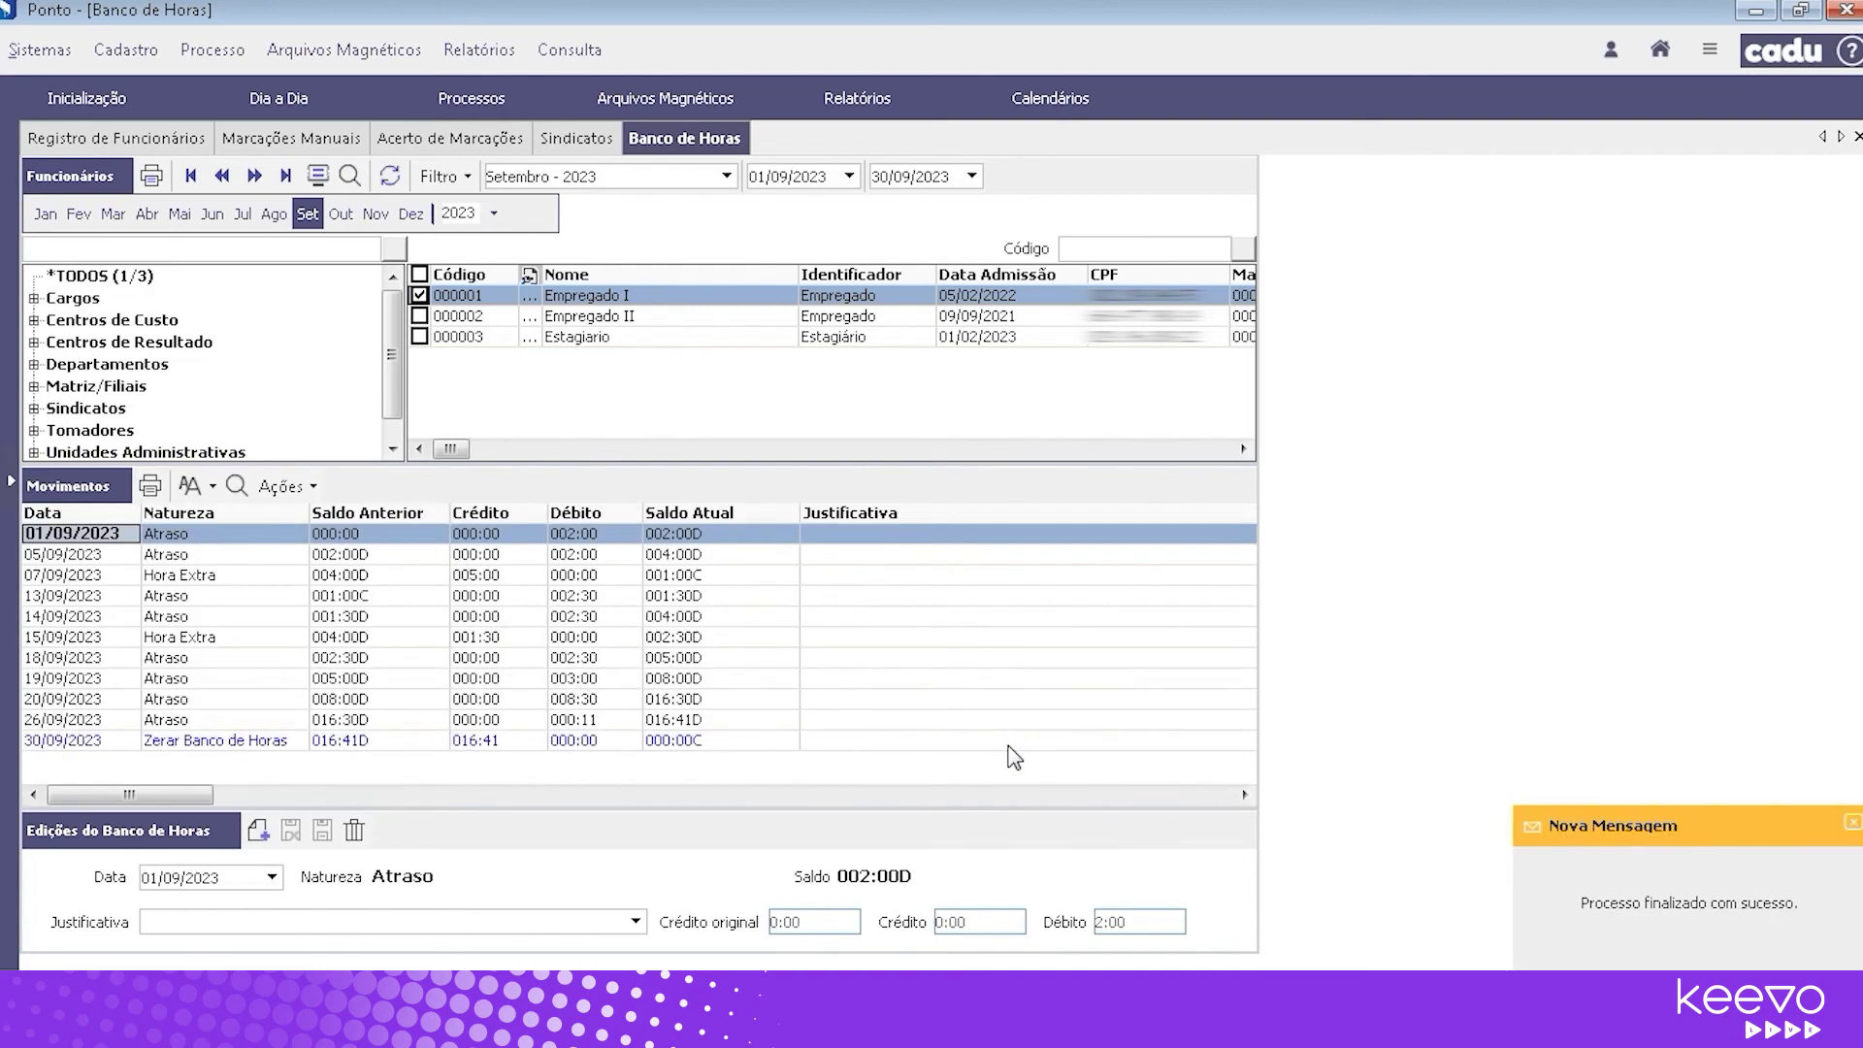
pyautogui.click(226, 747)
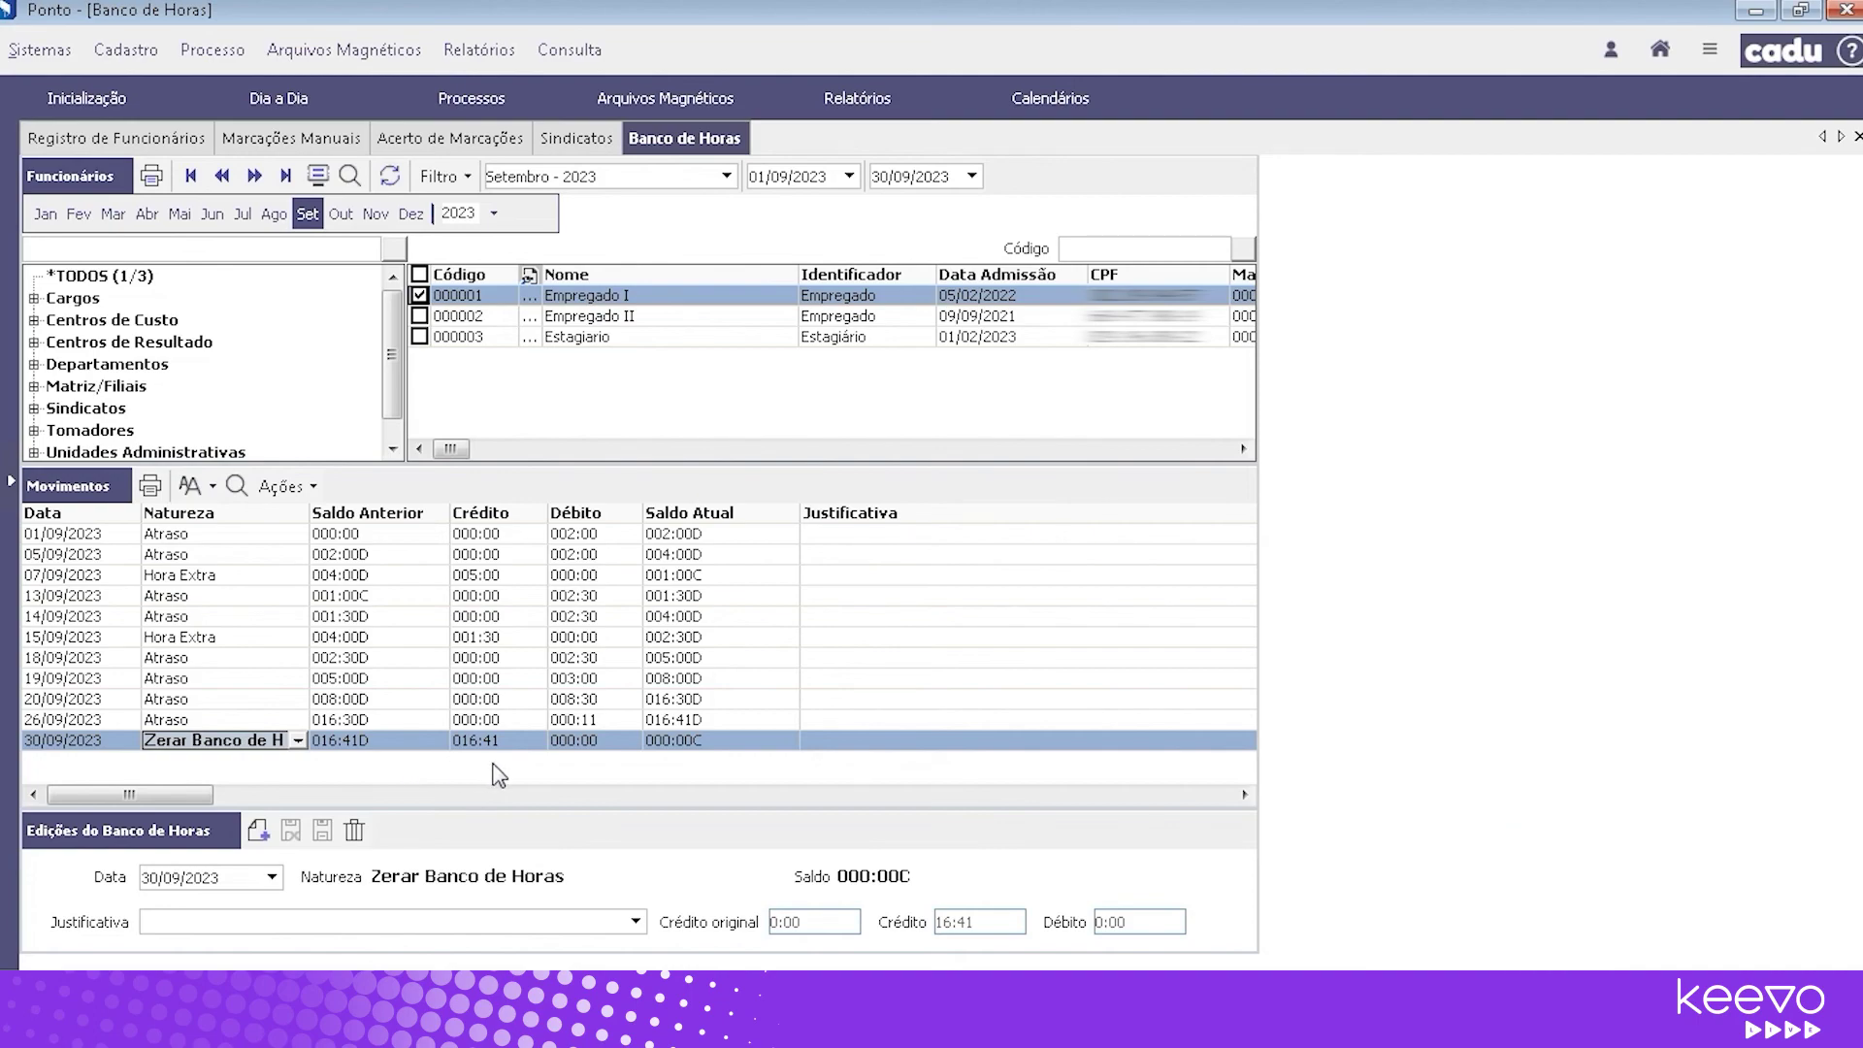
pyautogui.click(408, 745)
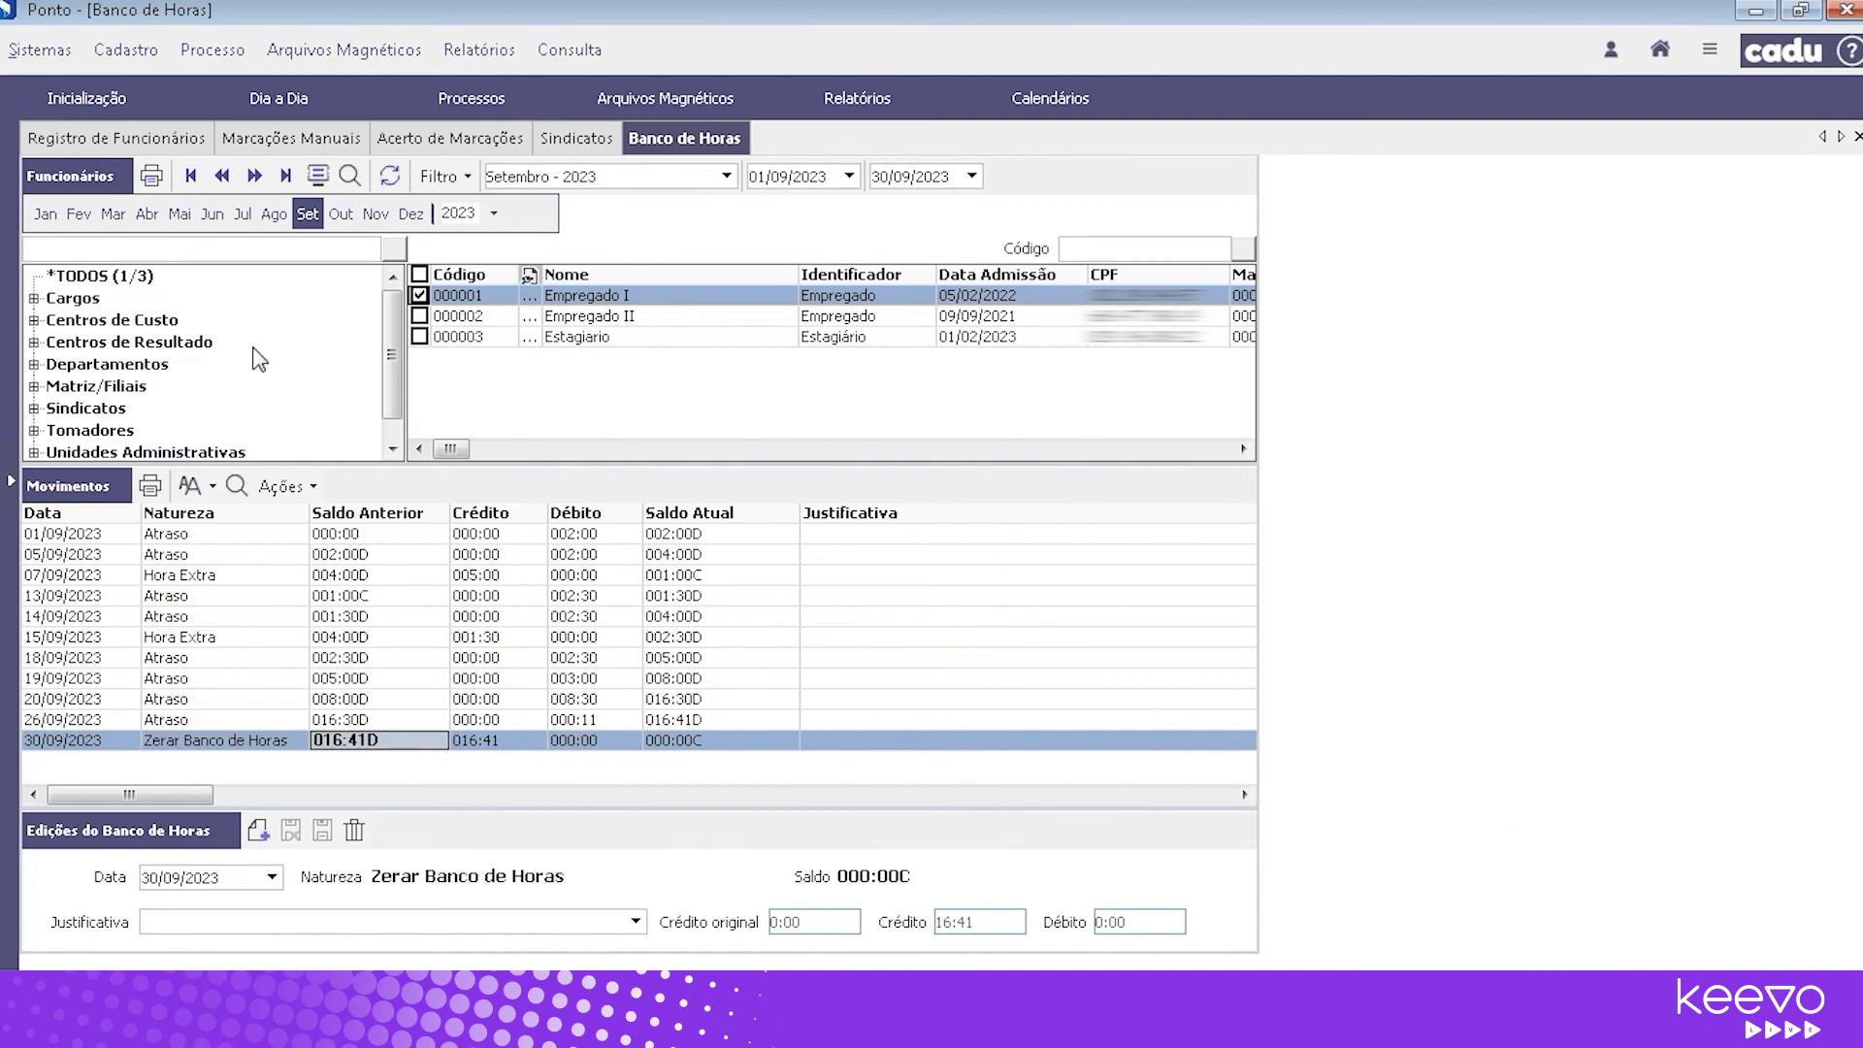
# Set up the September 2023 data export for Empregado I and Empregado II using Integração Via Arquivo de Texto (Ponto.Txt)
pyautogui.click(219, 57)
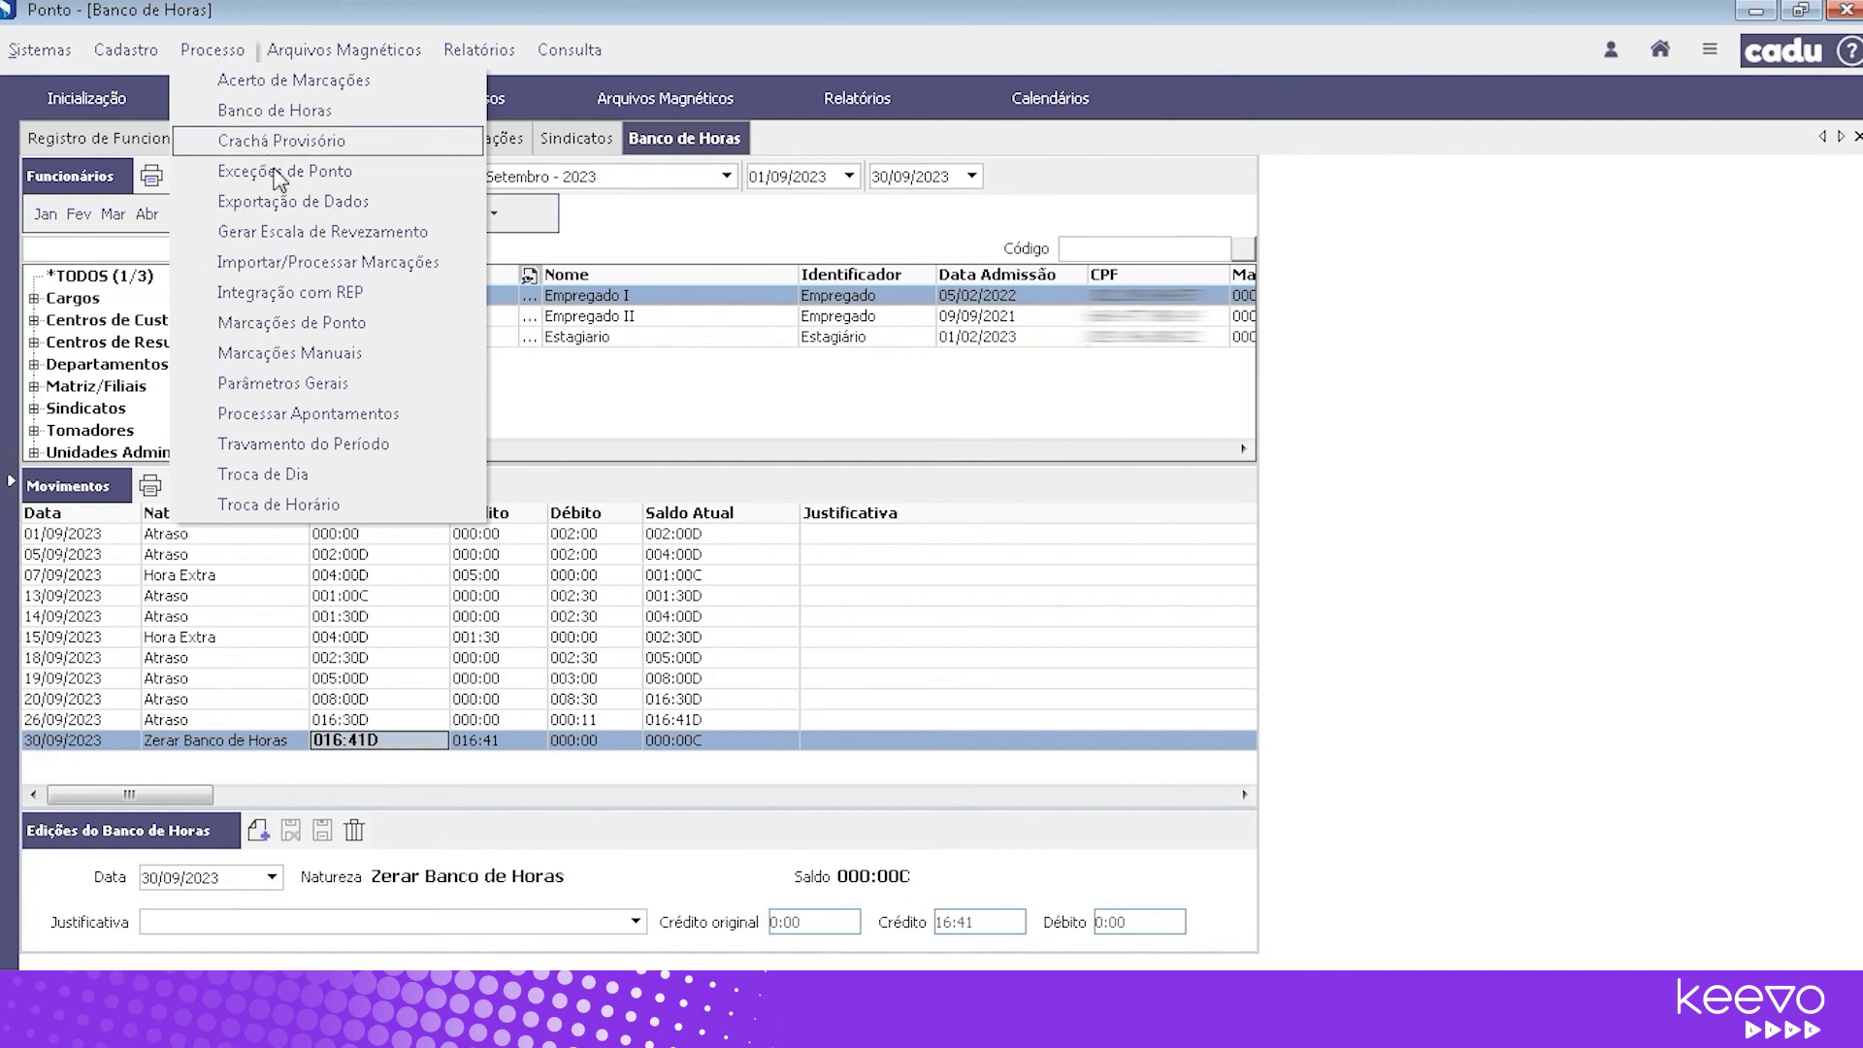
pyautogui.click(424, 206)
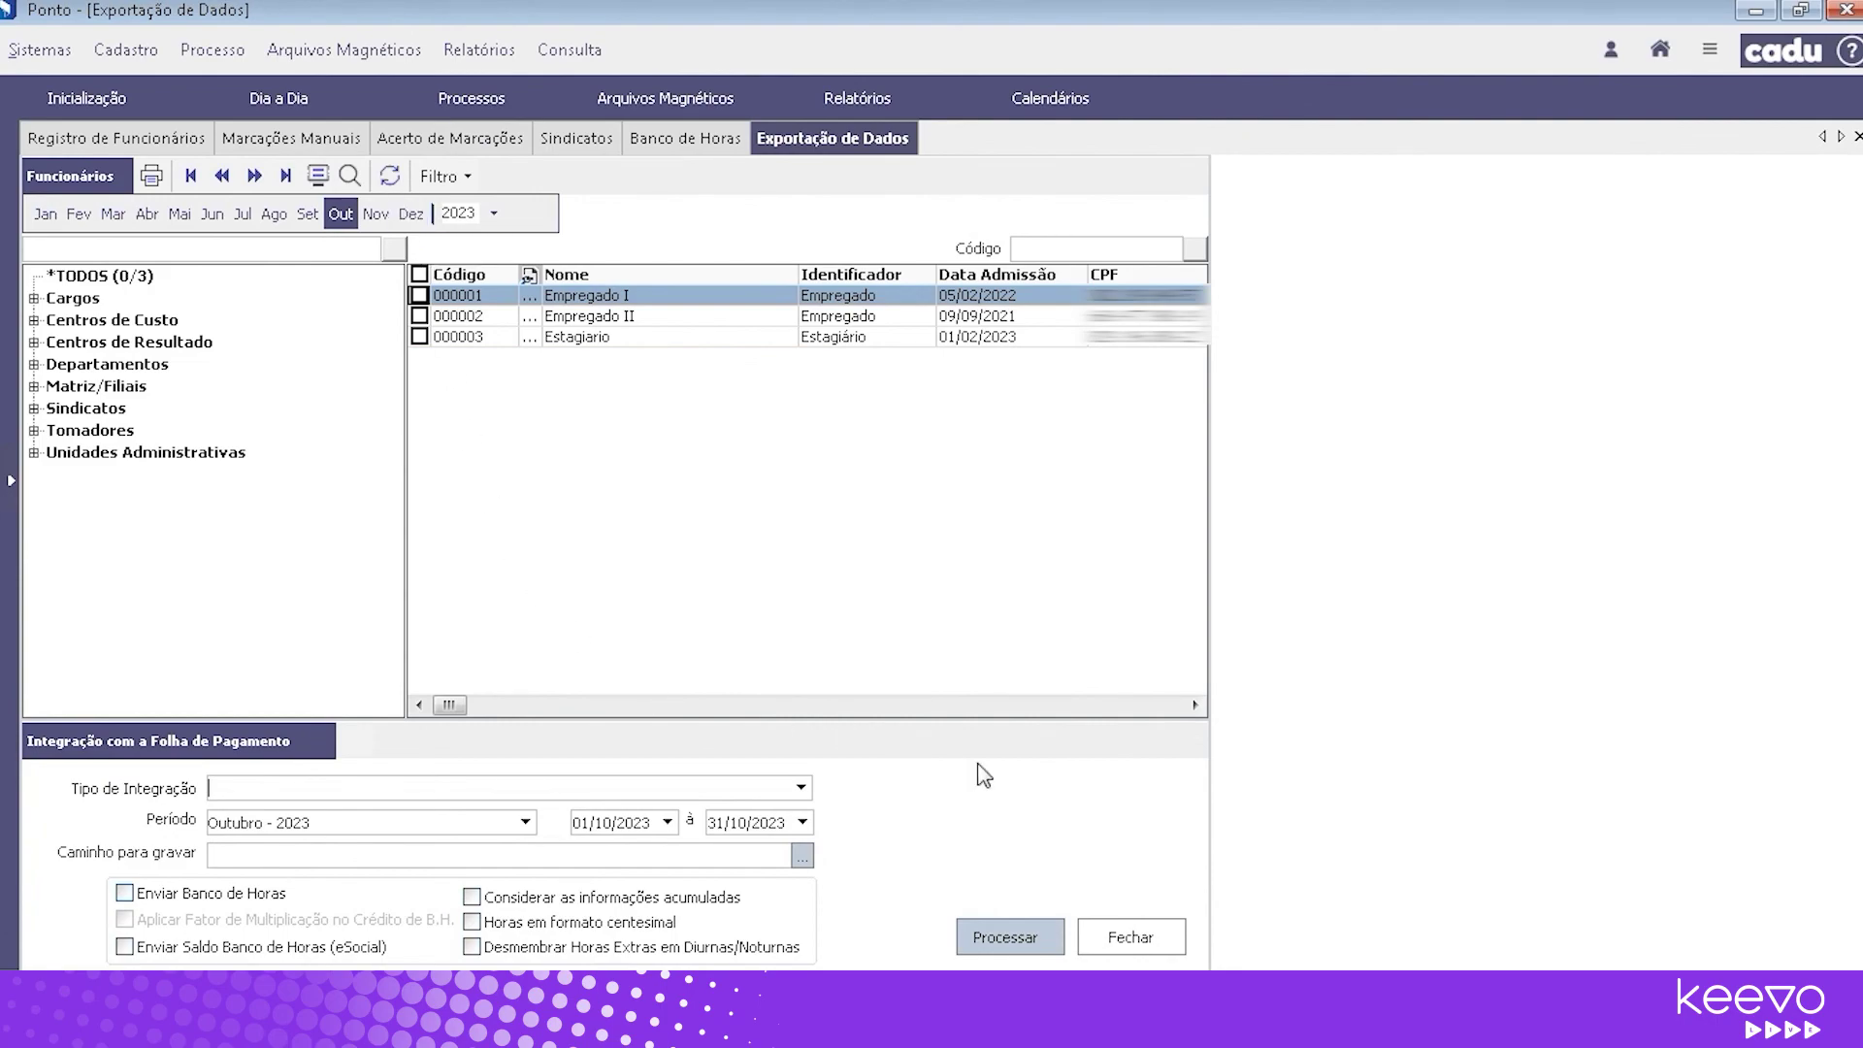
pyautogui.click(308, 215)
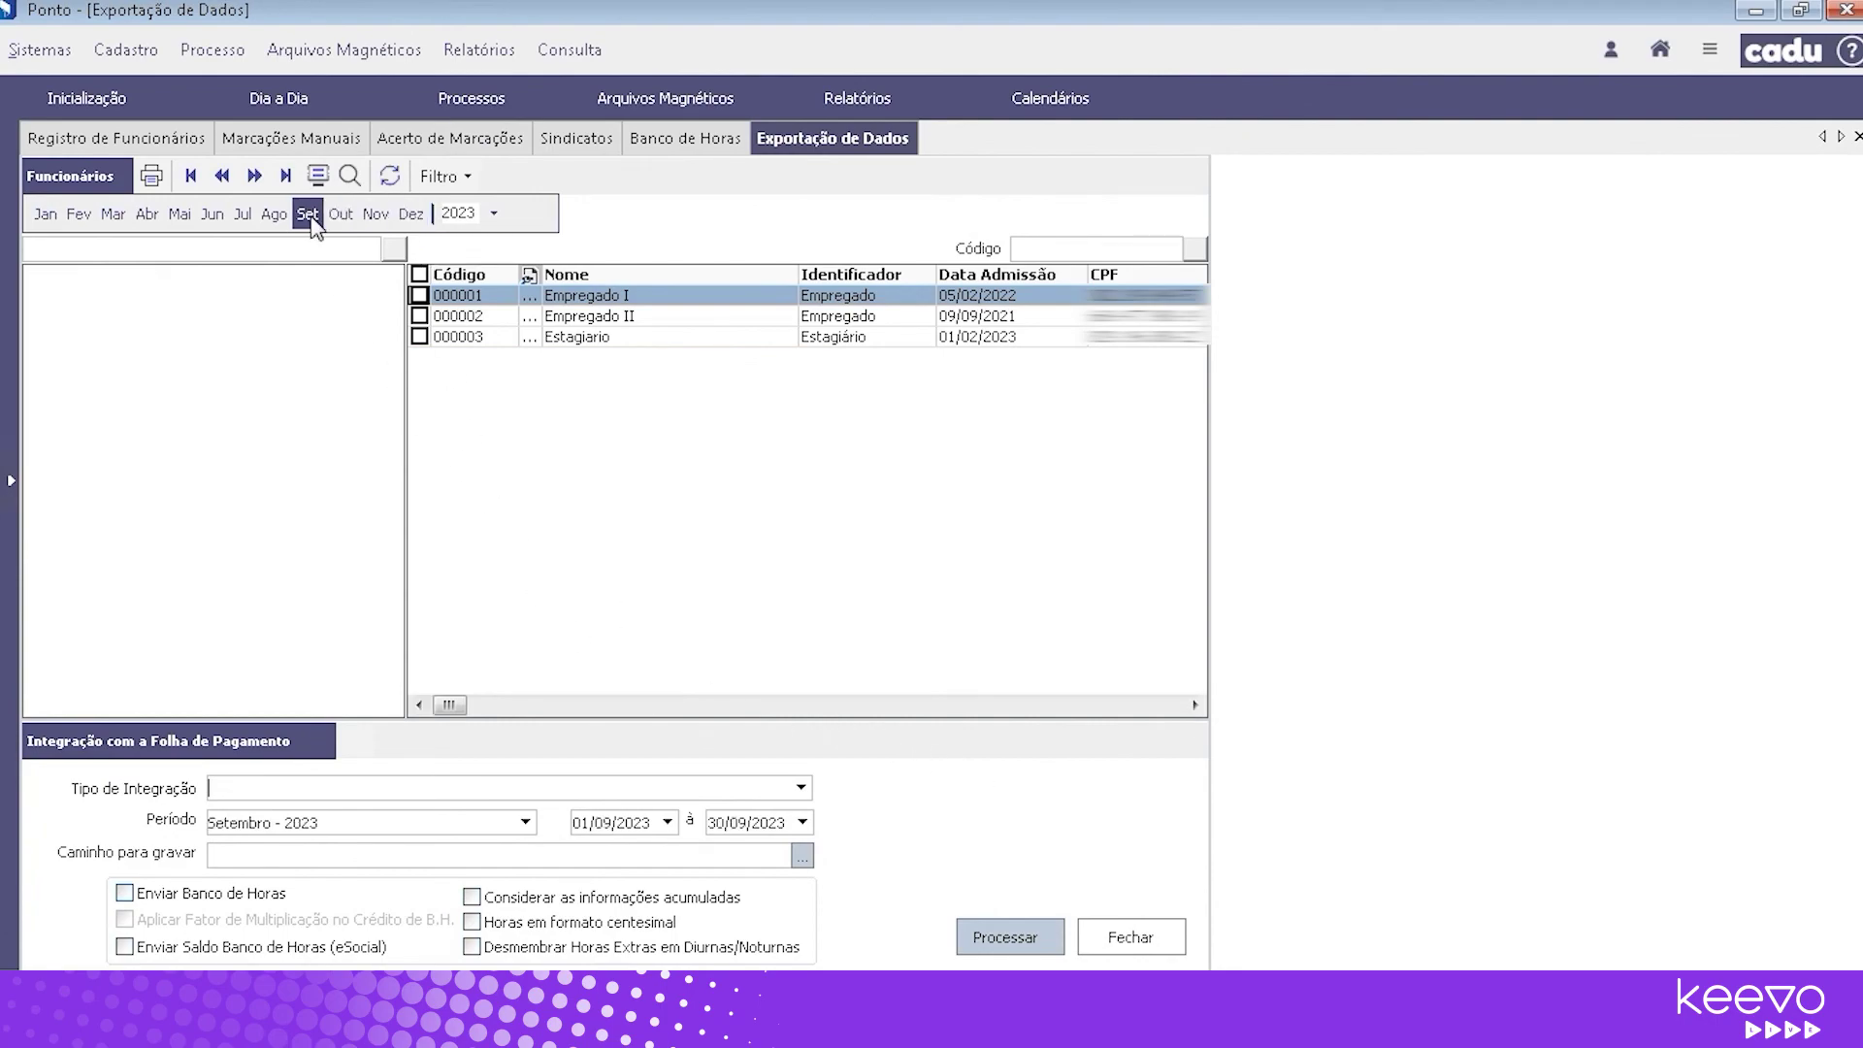
pyautogui.click(802, 789)
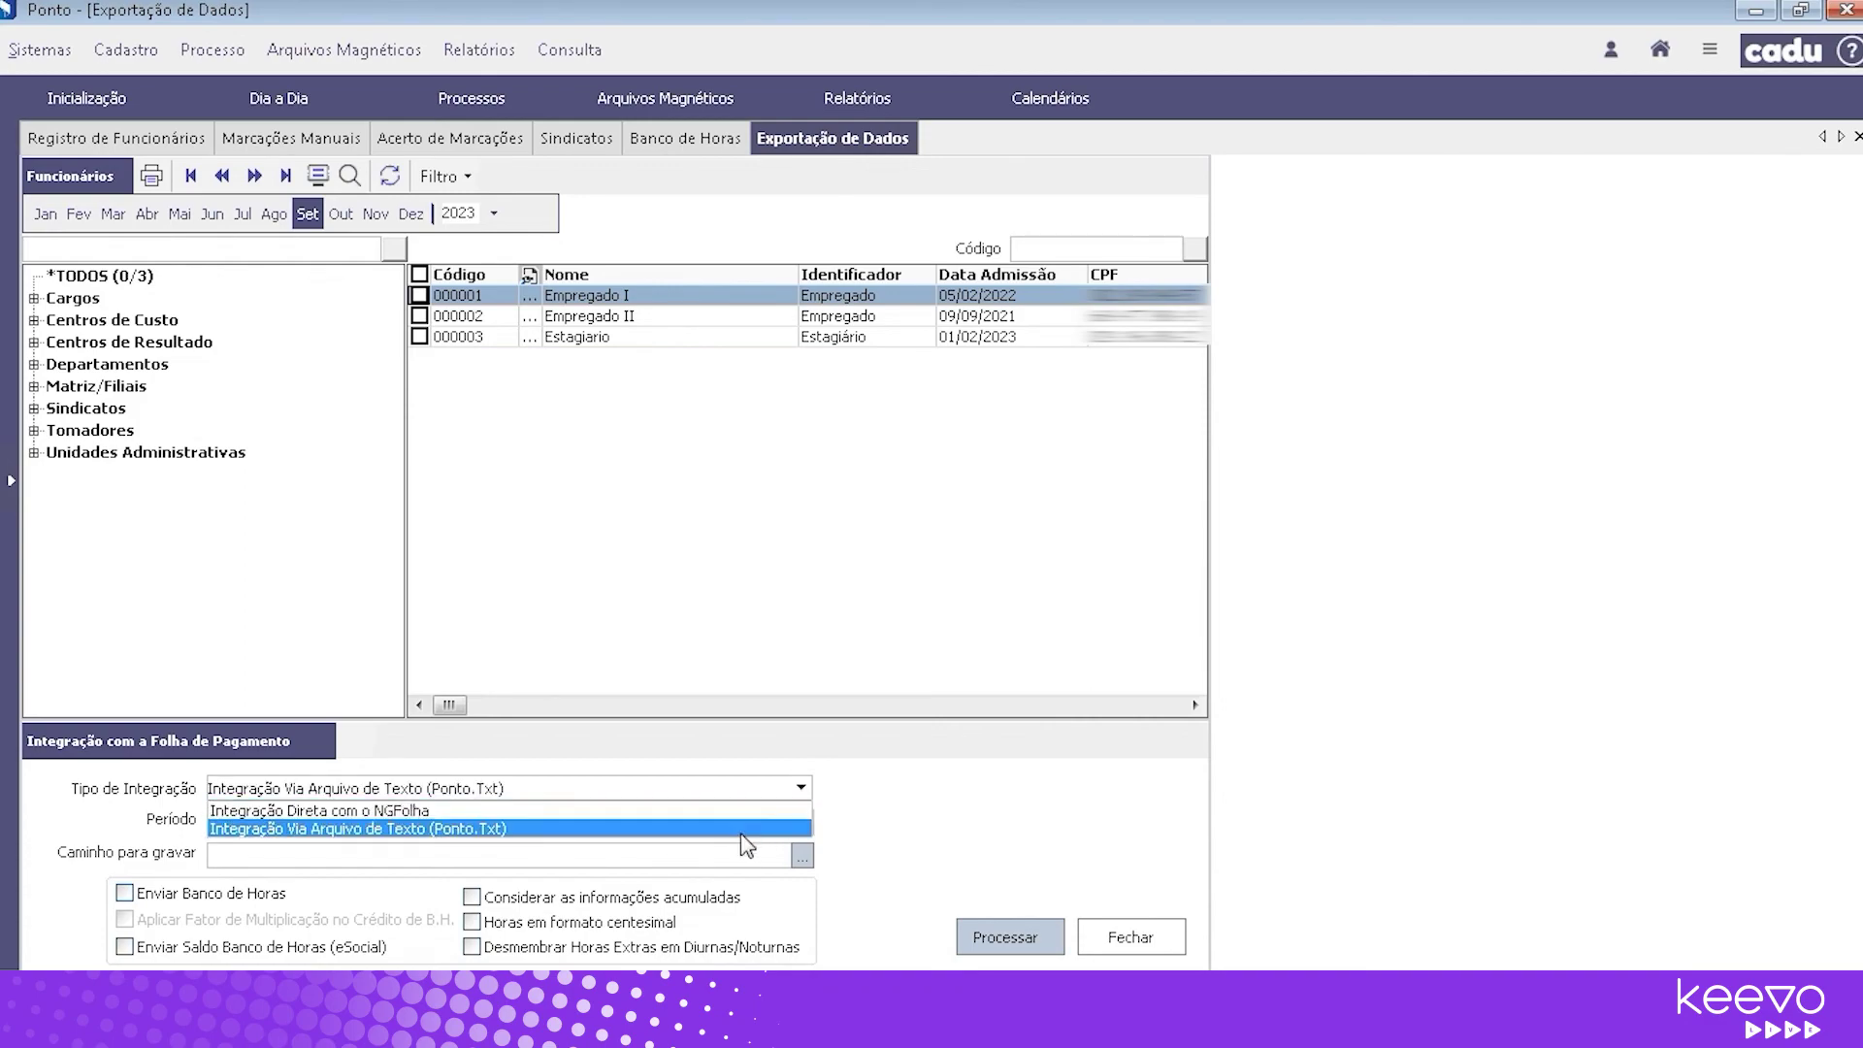
pyautogui.click(801, 828)
pyautogui.click(801, 789)
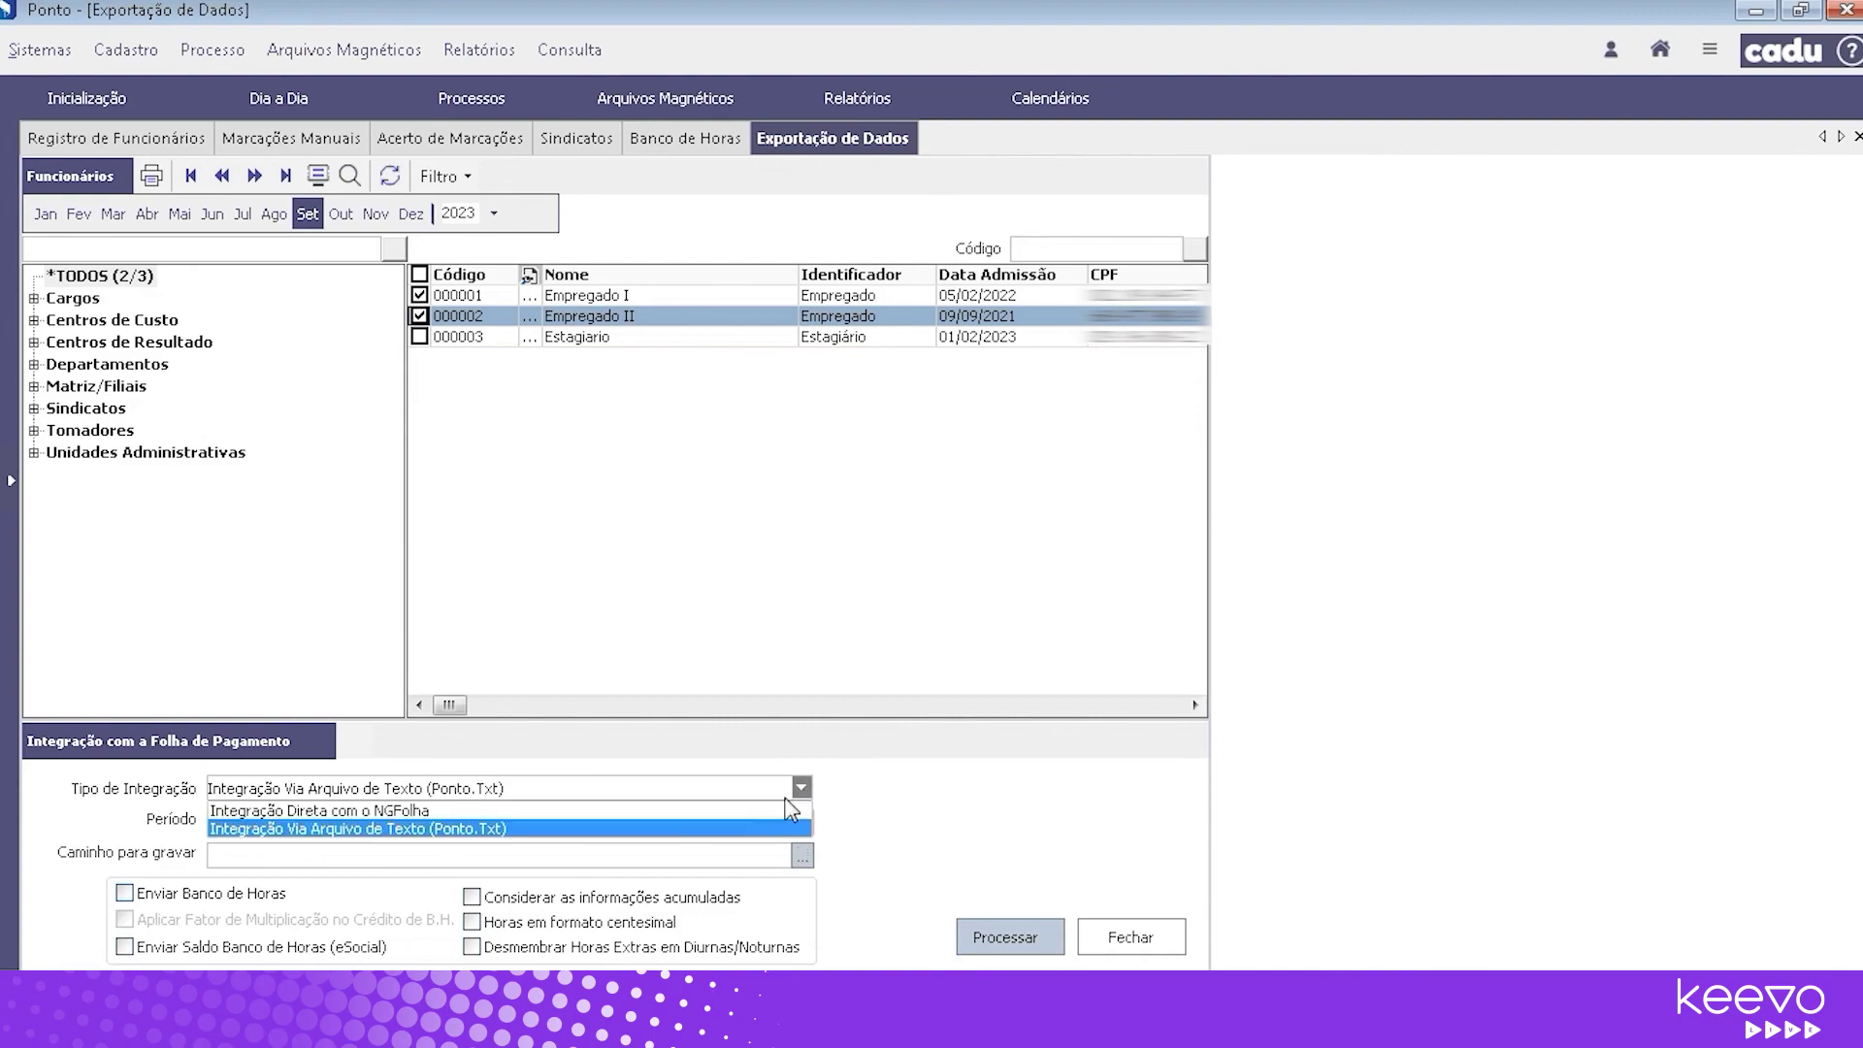
pyautogui.click(724, 834)
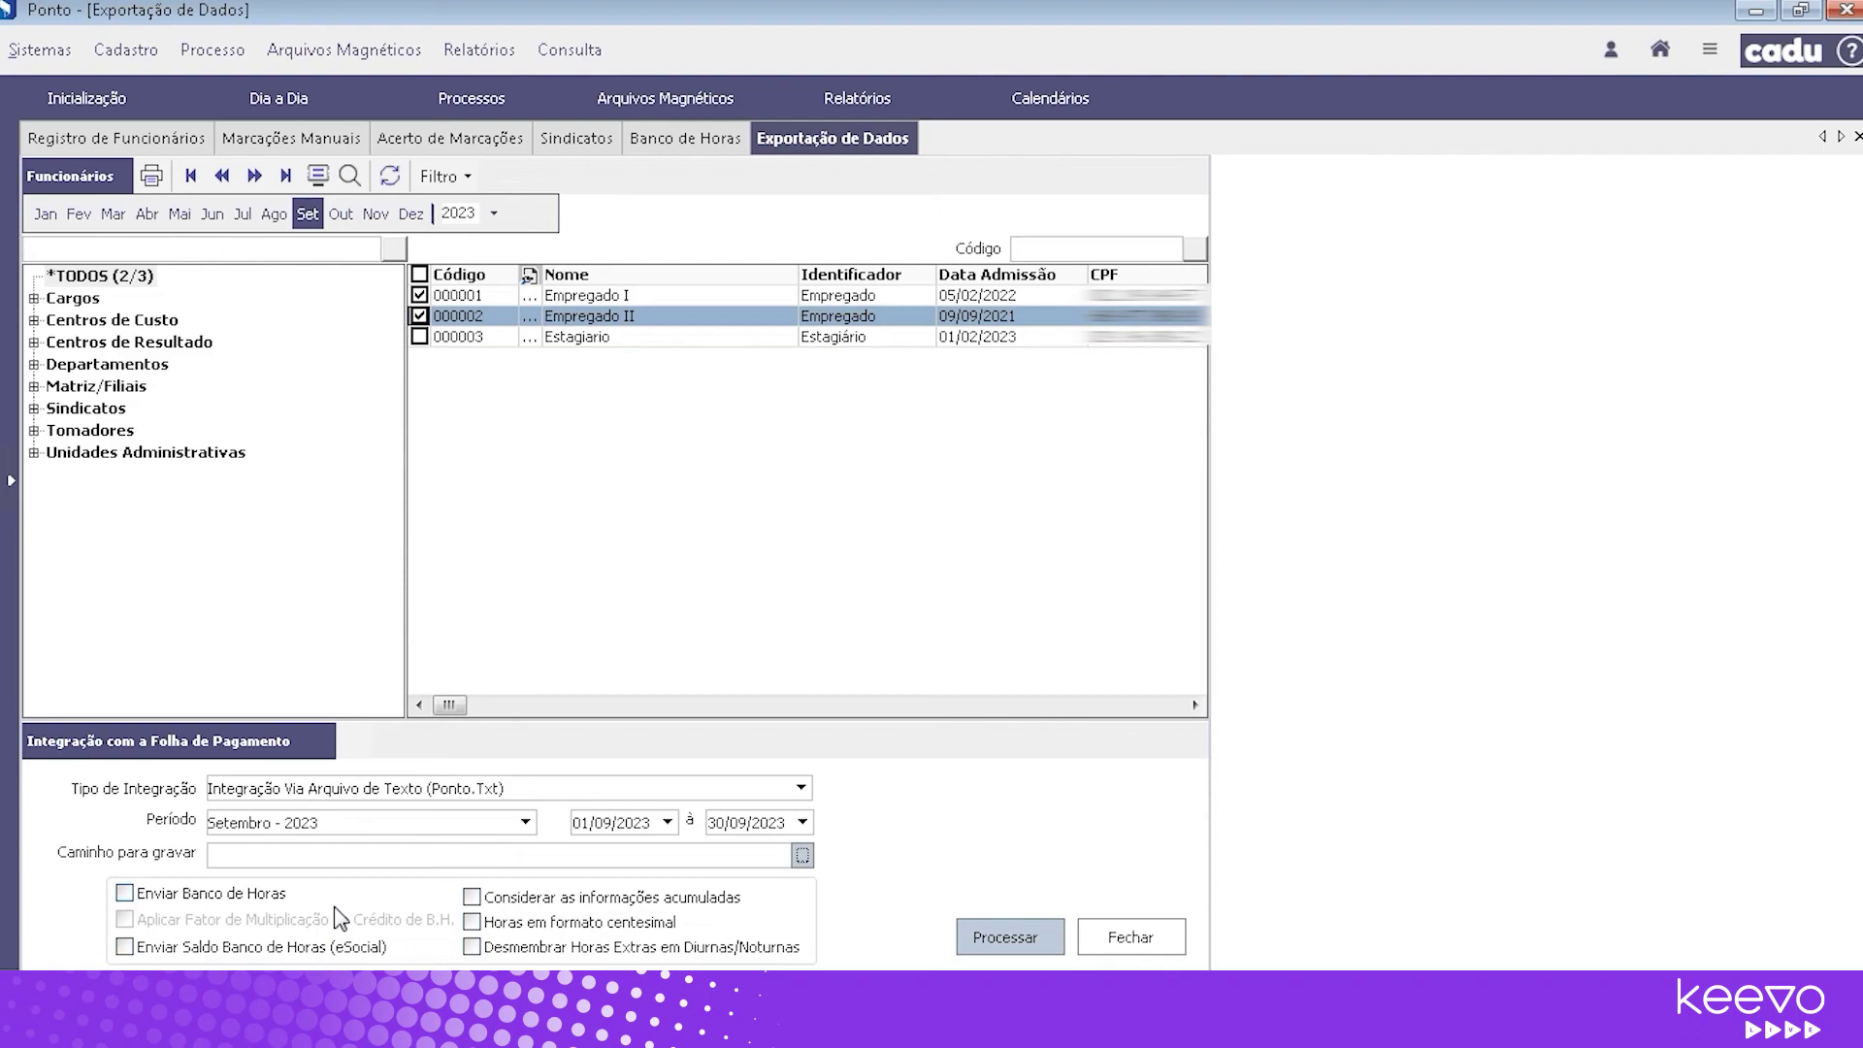
# Try all the payroll export options, from Enviar Banco de Horas to Desmembrar Horas Extras em Diurnas/Noturnas, and clear them again
pyautogui.click(280, 907)
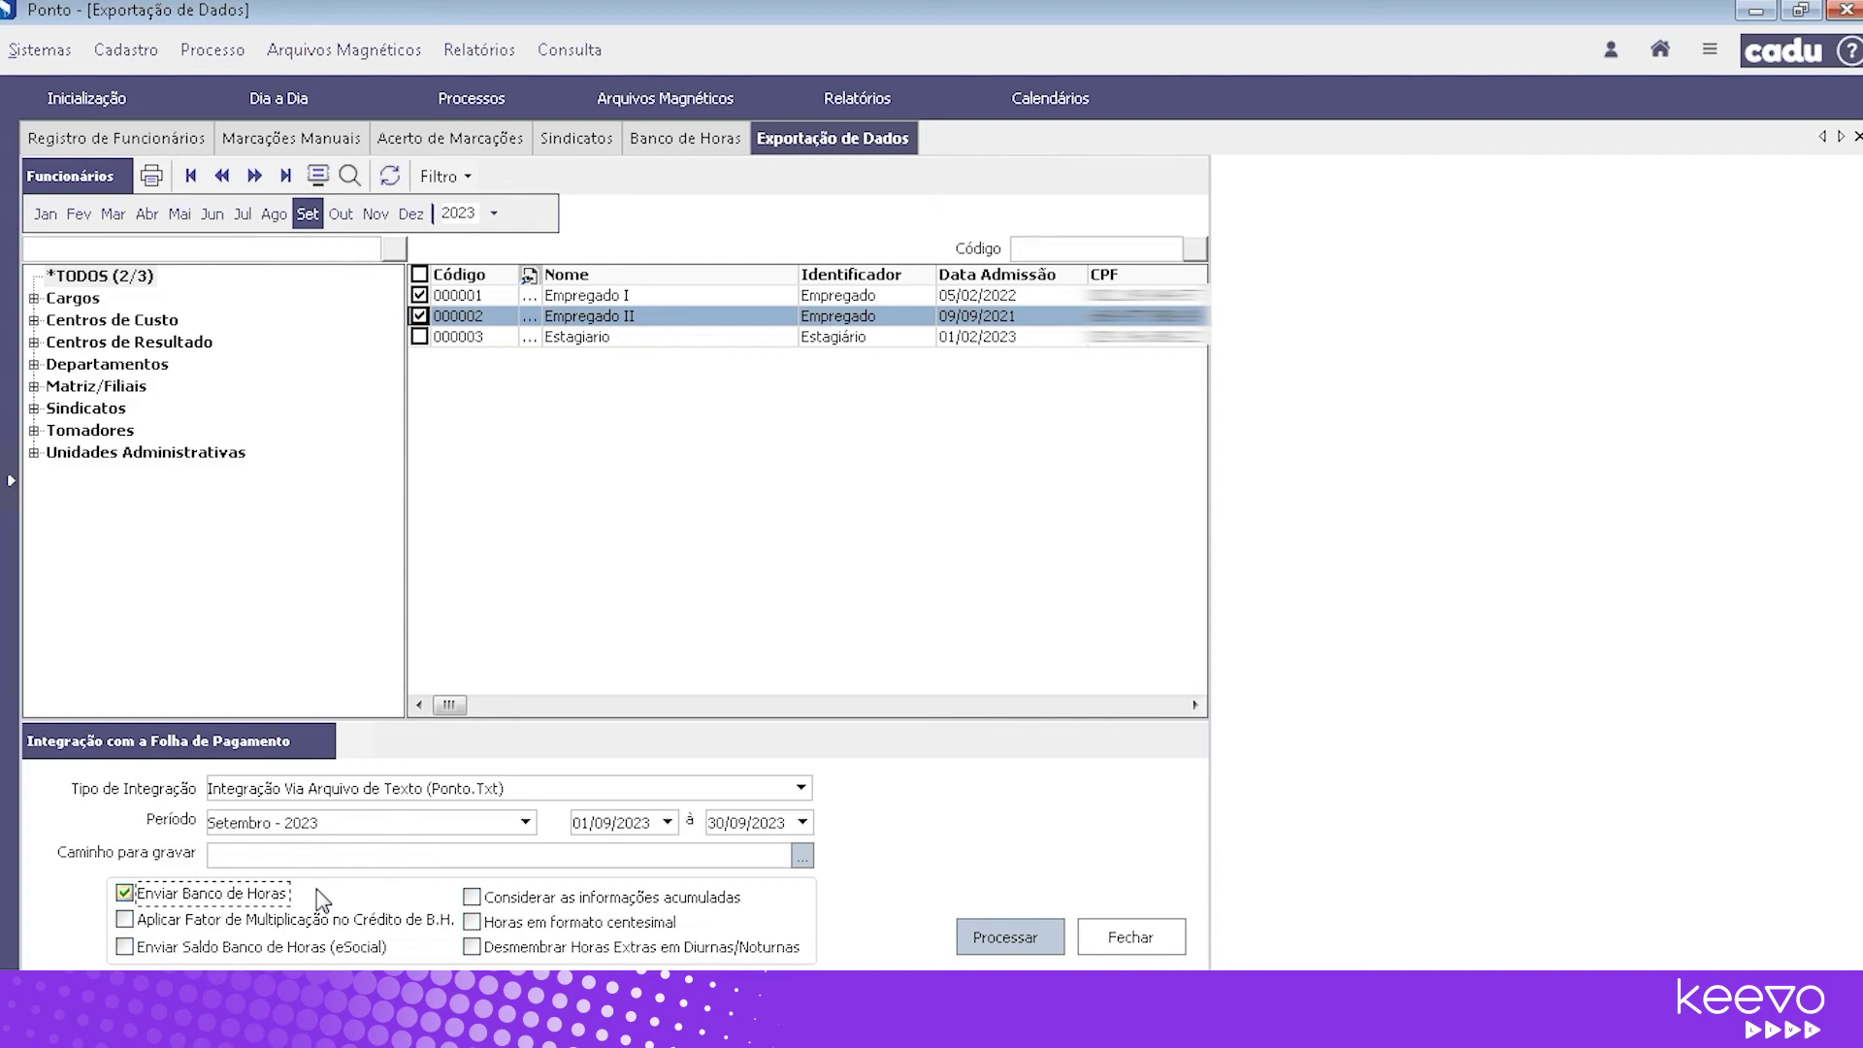
pyautogui.click(285, 919)
pyautogui.click(309, 959)
pyautogui.click(686, 906)
pyautogui.click(666, 934)
pyautogui.click(801, 949)
pyautogui.click(124, 894)
pyautogui.click(126, 947)
pyautogui.click(471, 897)
pyautogui.click(472, 923)
pyautogui.click(472, 947)
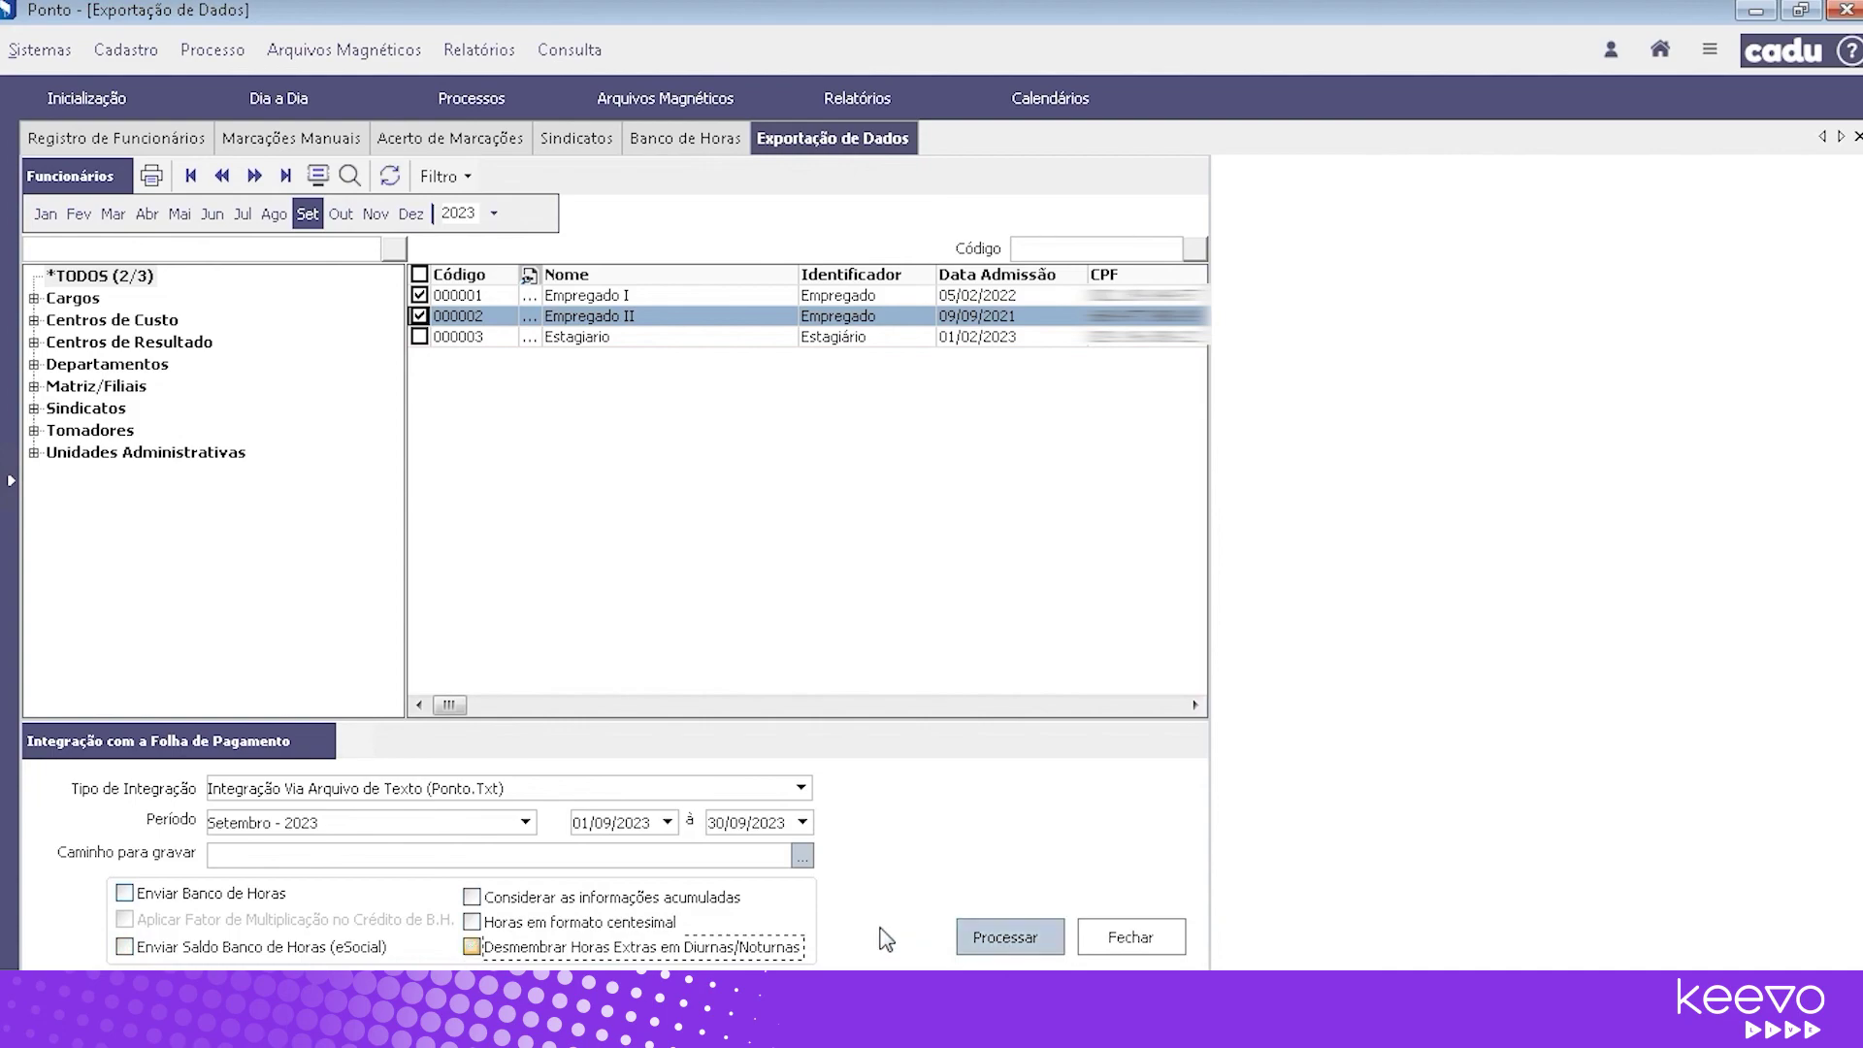
# Set the export file's destination folder to C:\MMQNG and enable Enviar Banco de Horas
pyautogui.click(803, 856)
pyautogui.click(752, 415)
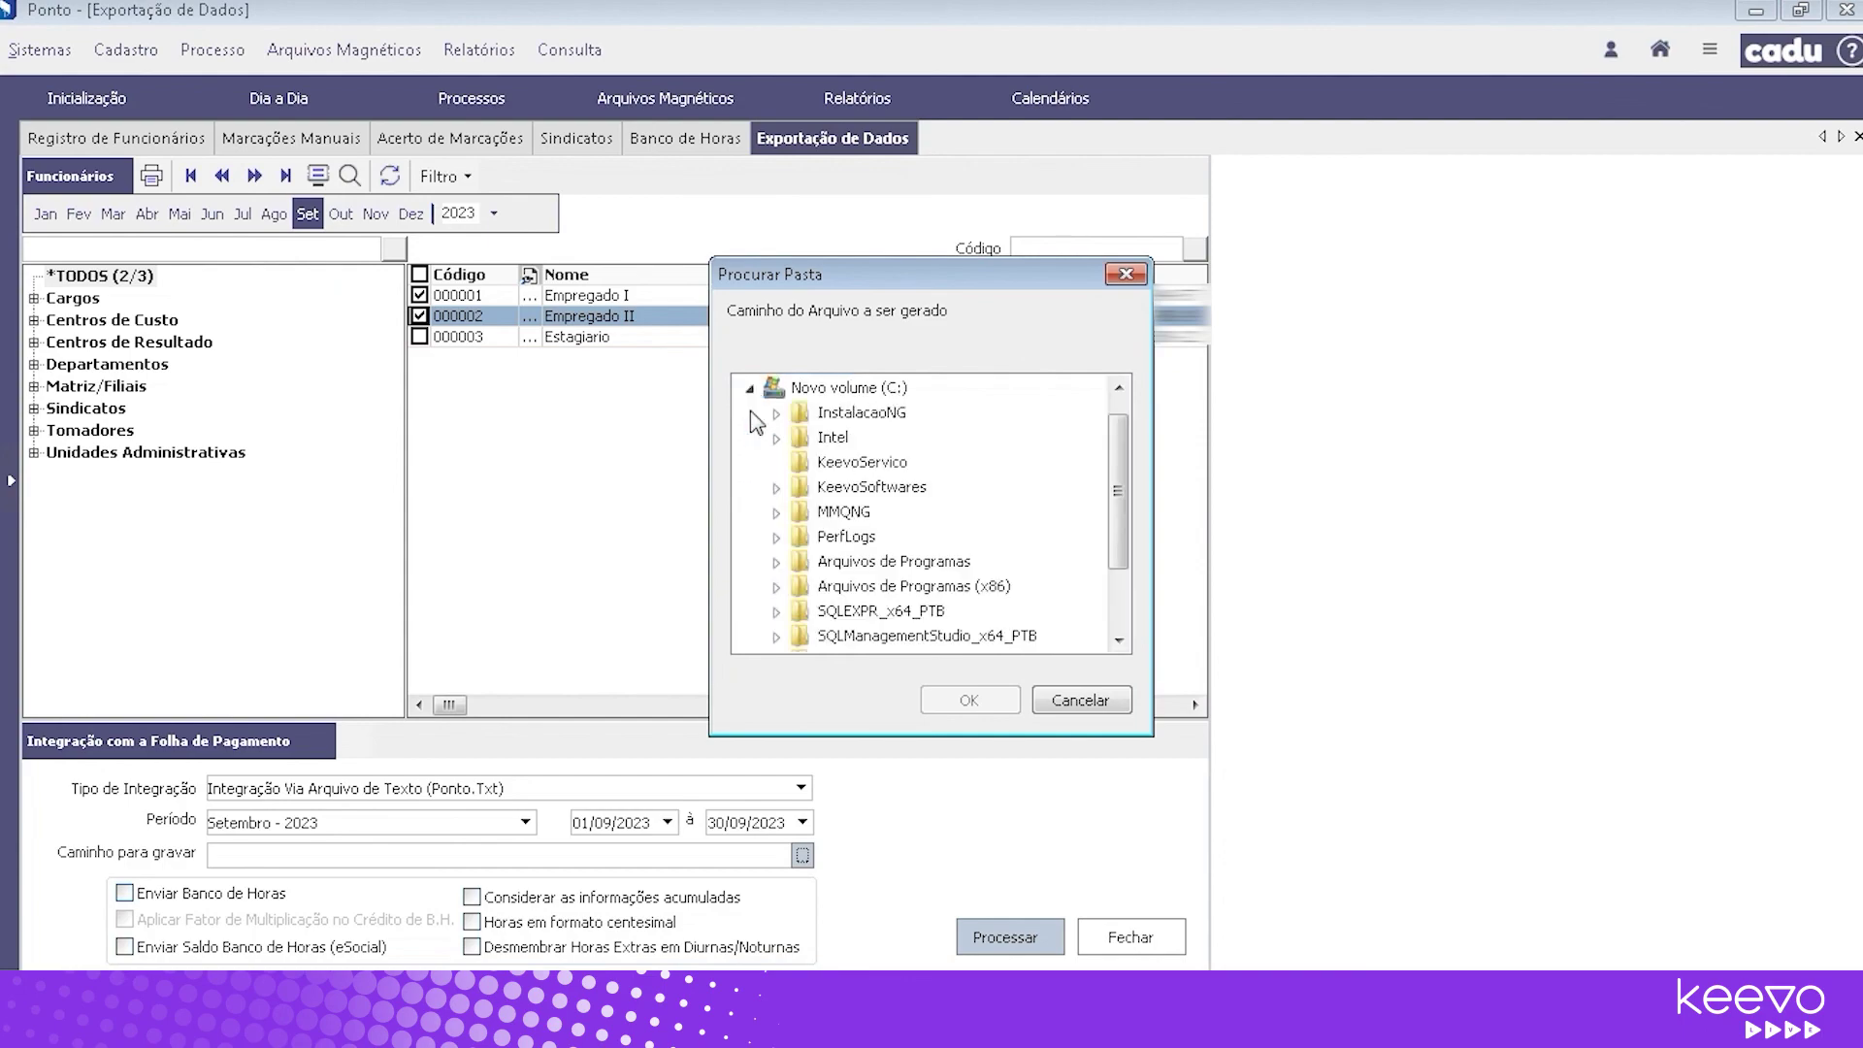
pyautogui.click(841, 512)
pyautogui.click(967, 701)
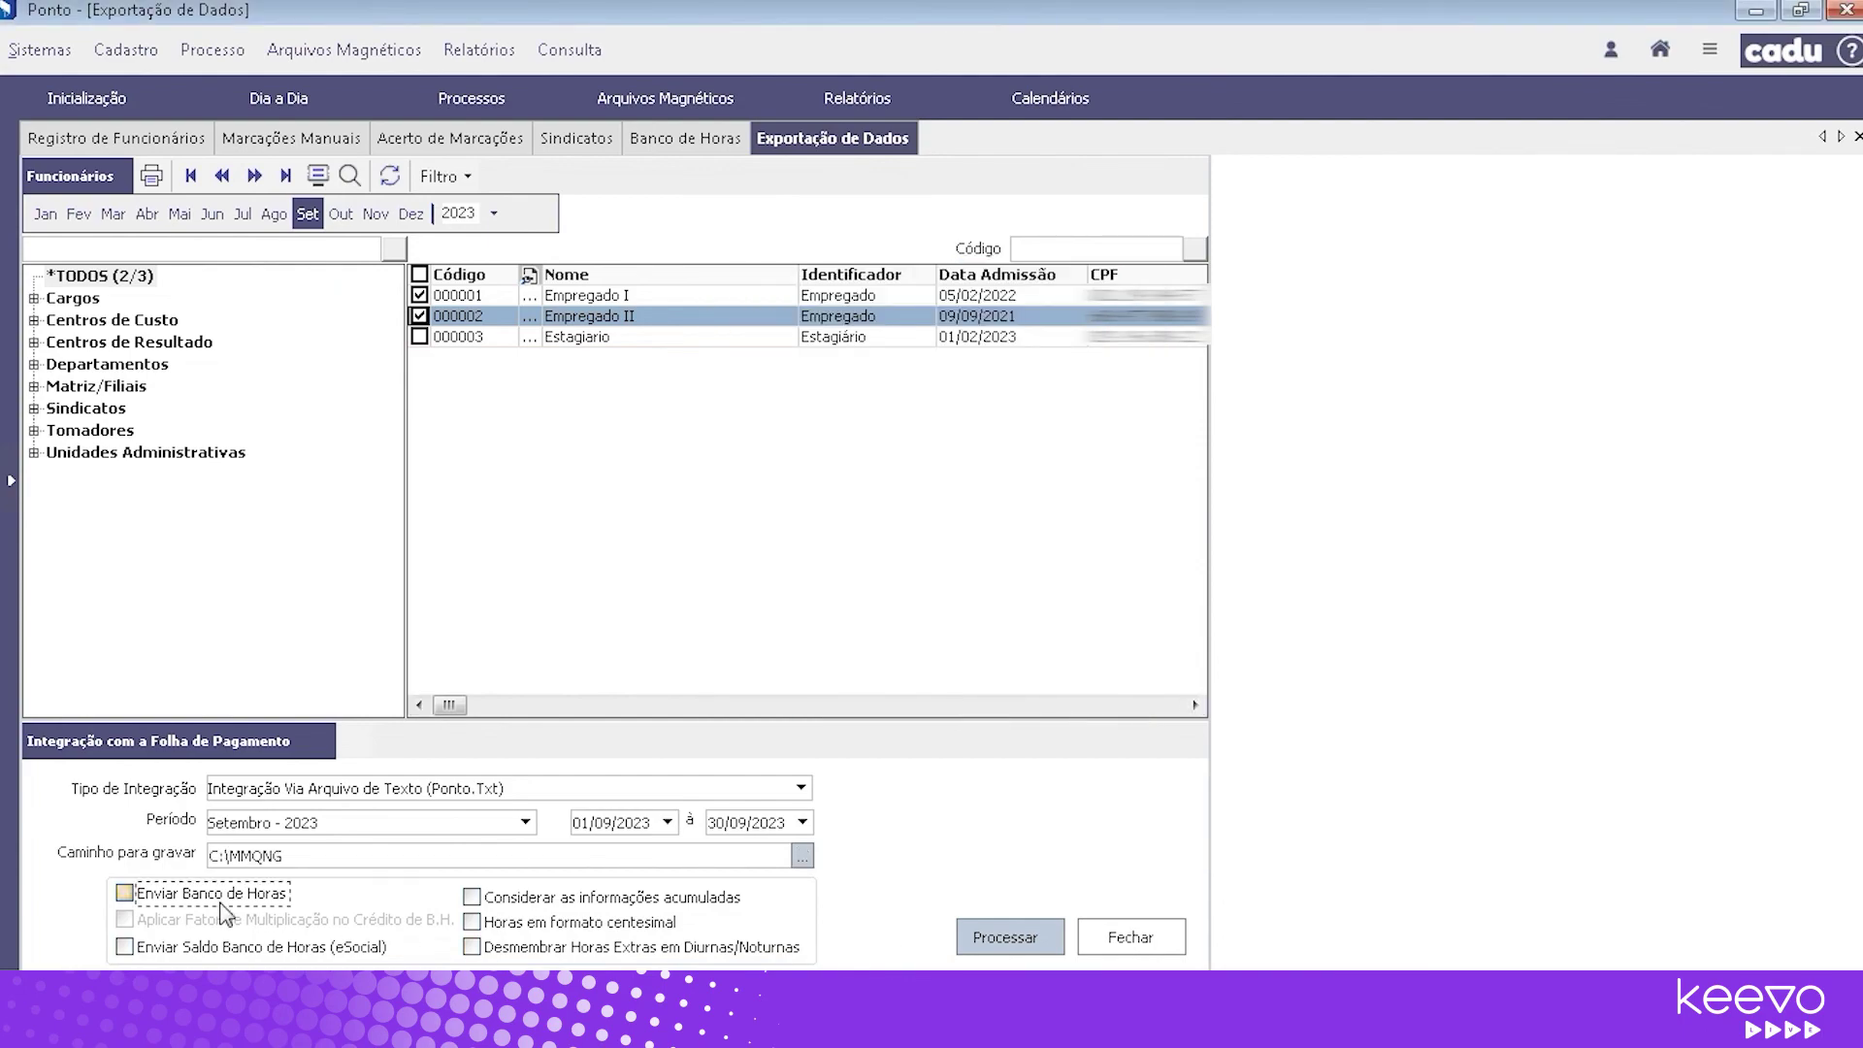
pyautogui.click(126, 895)
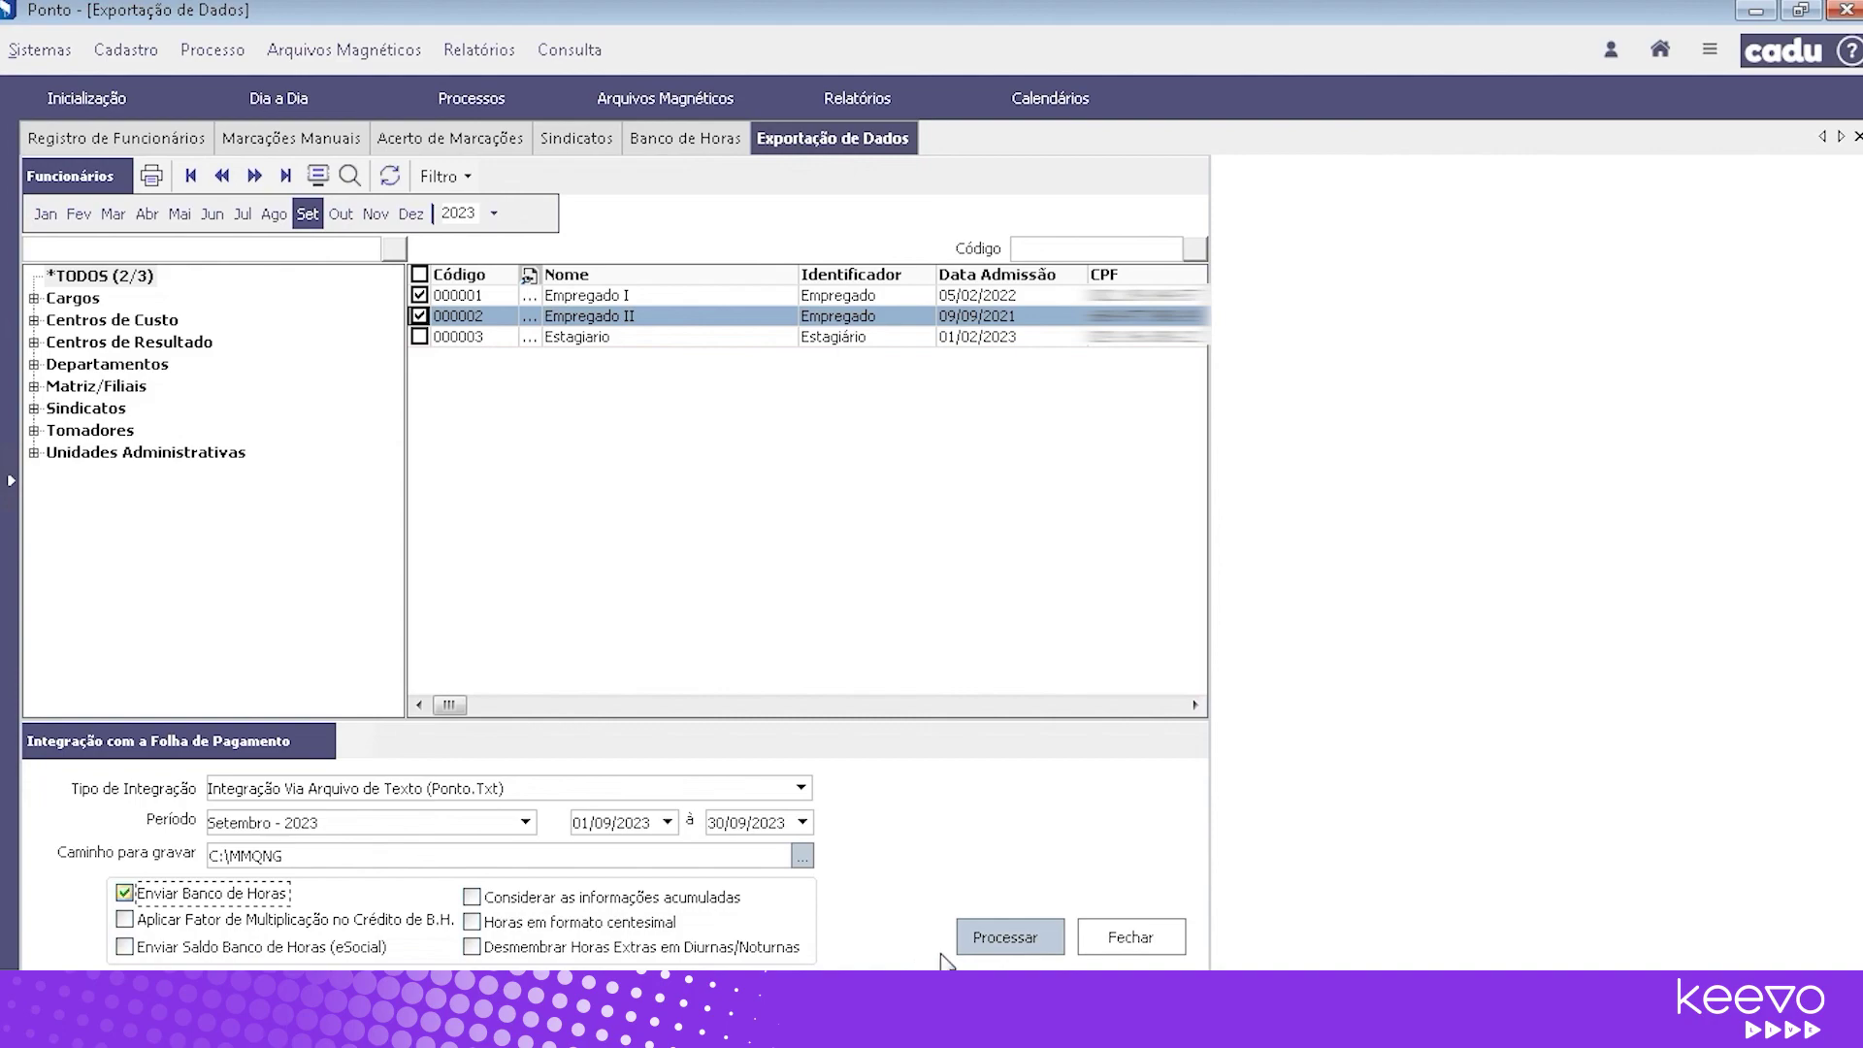
# Process the data export, review both employees' hours in Verbas de Integração across to Adic Not 40%, and confirm the payroll integration
pyautogui.click(996, 944)
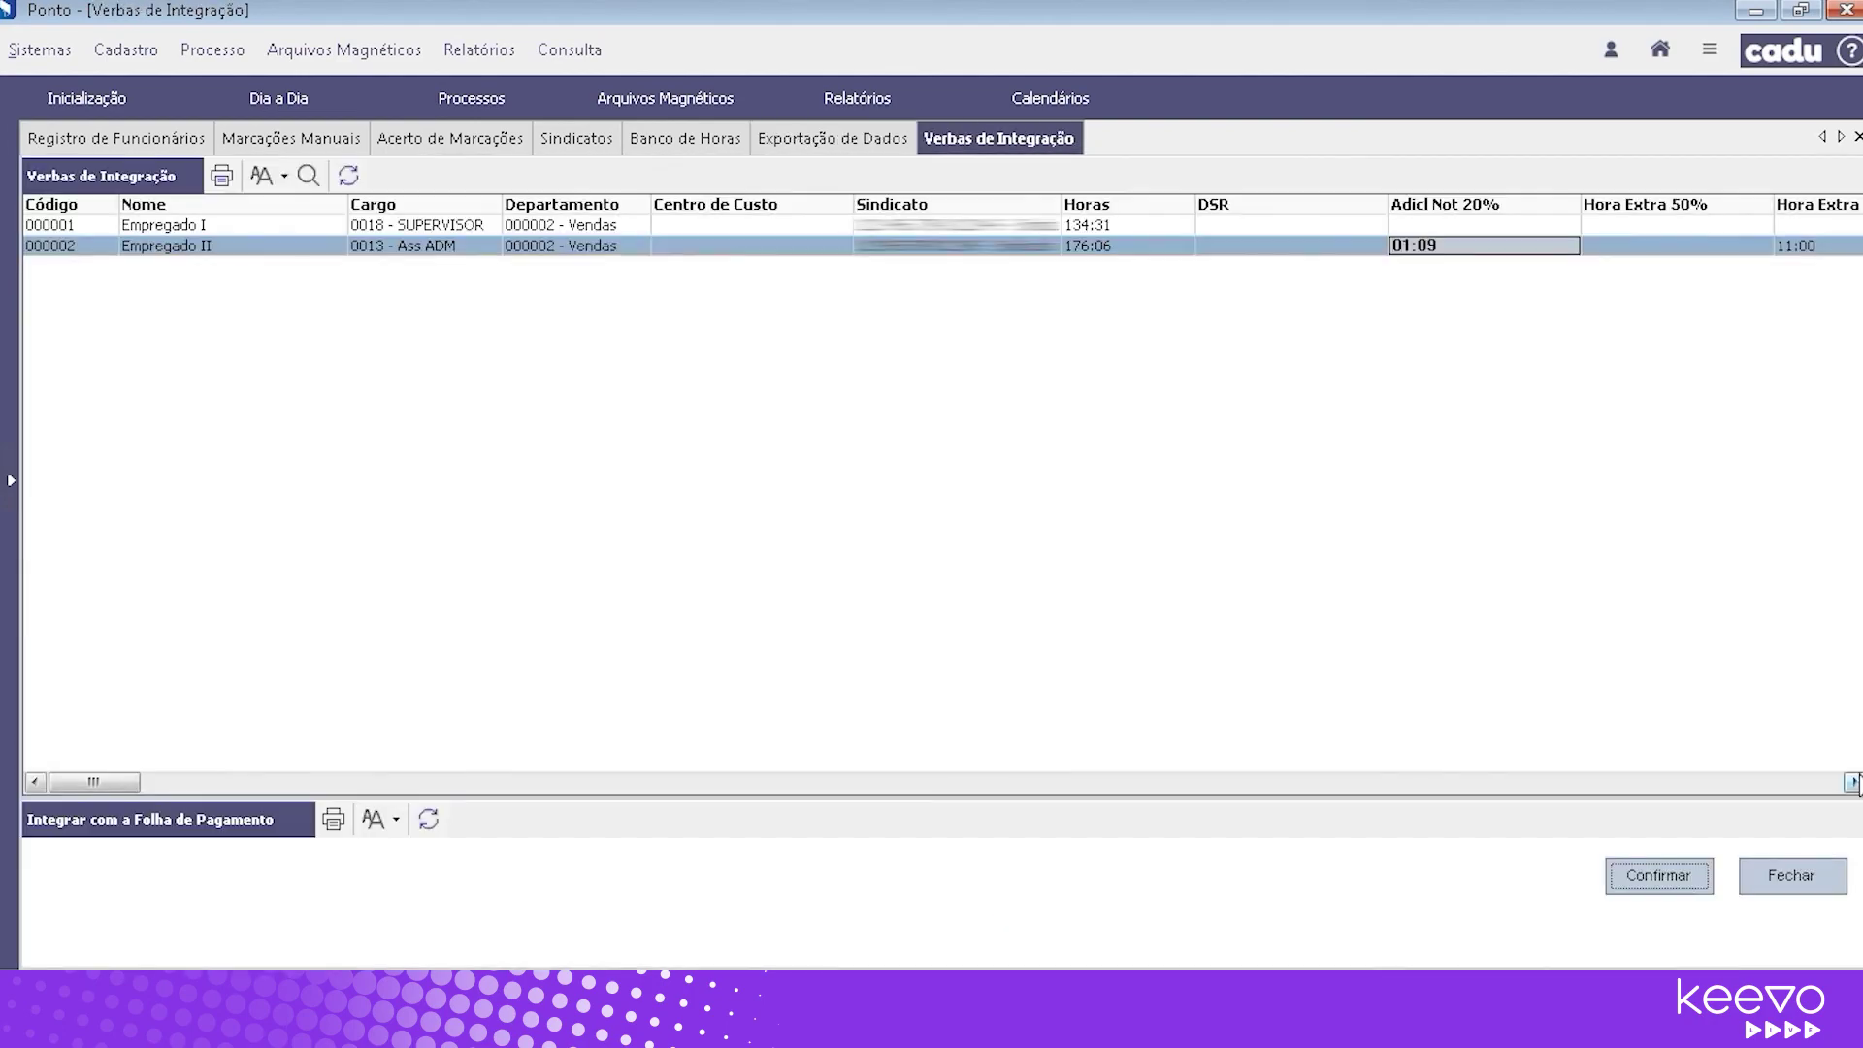
pyautogui.click(1853, 782)
pyautogui.click(1853, 783)
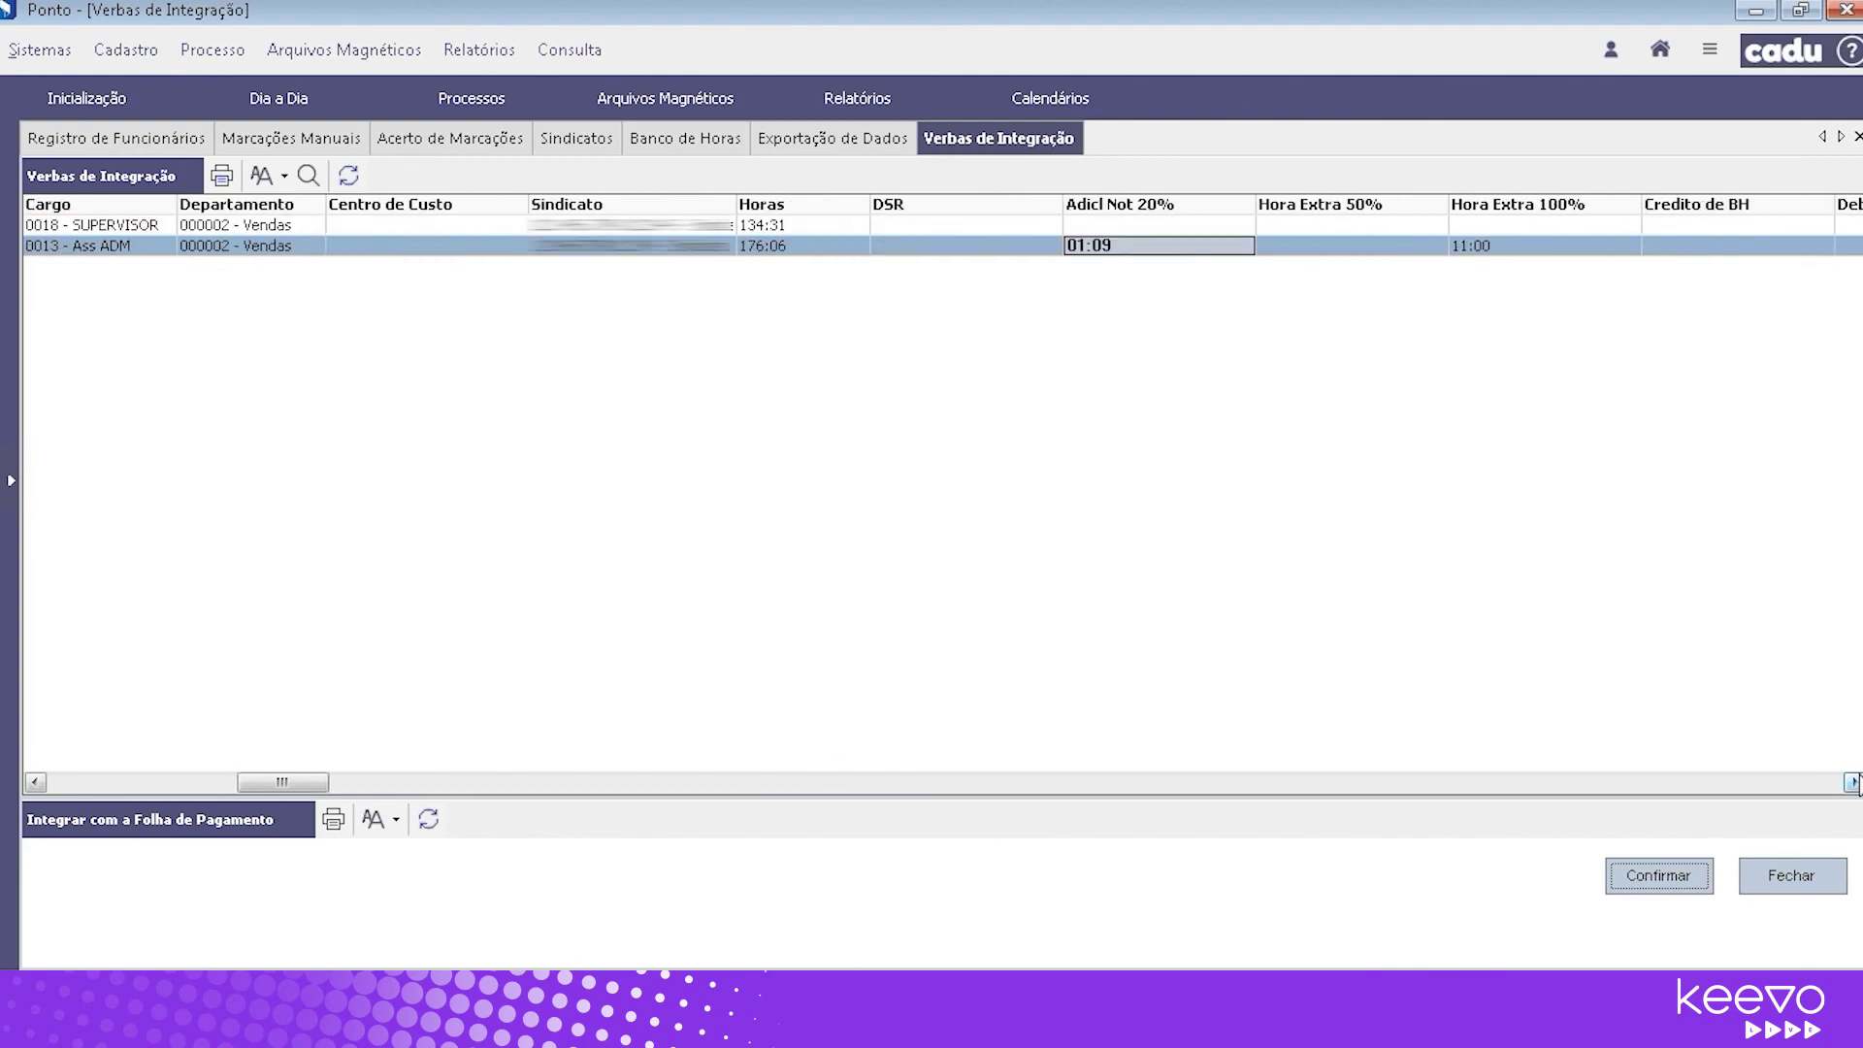
pyautogui.click(1853, 782)
pyautogui.click(1852, 782)
pyautogui.click(1853, 782)
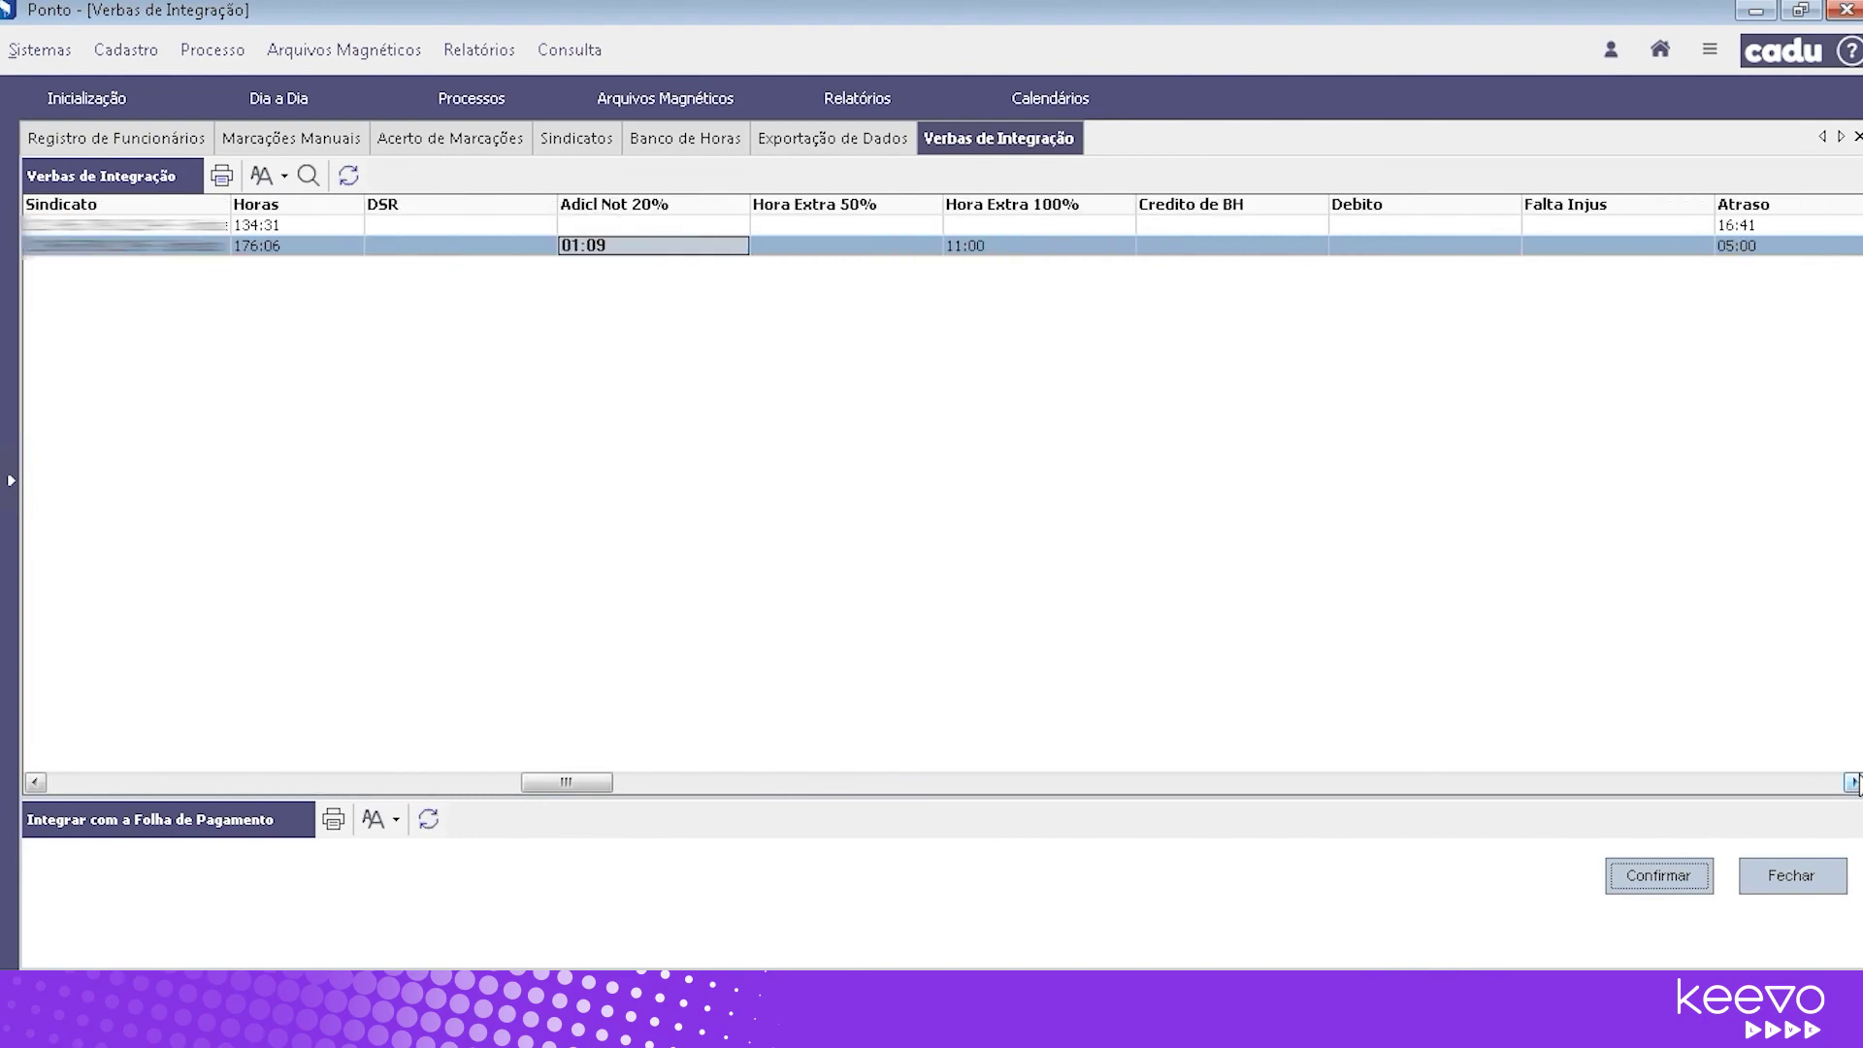
pyautogui.click(1853, 782)
pyautogui.click(1853, 782)
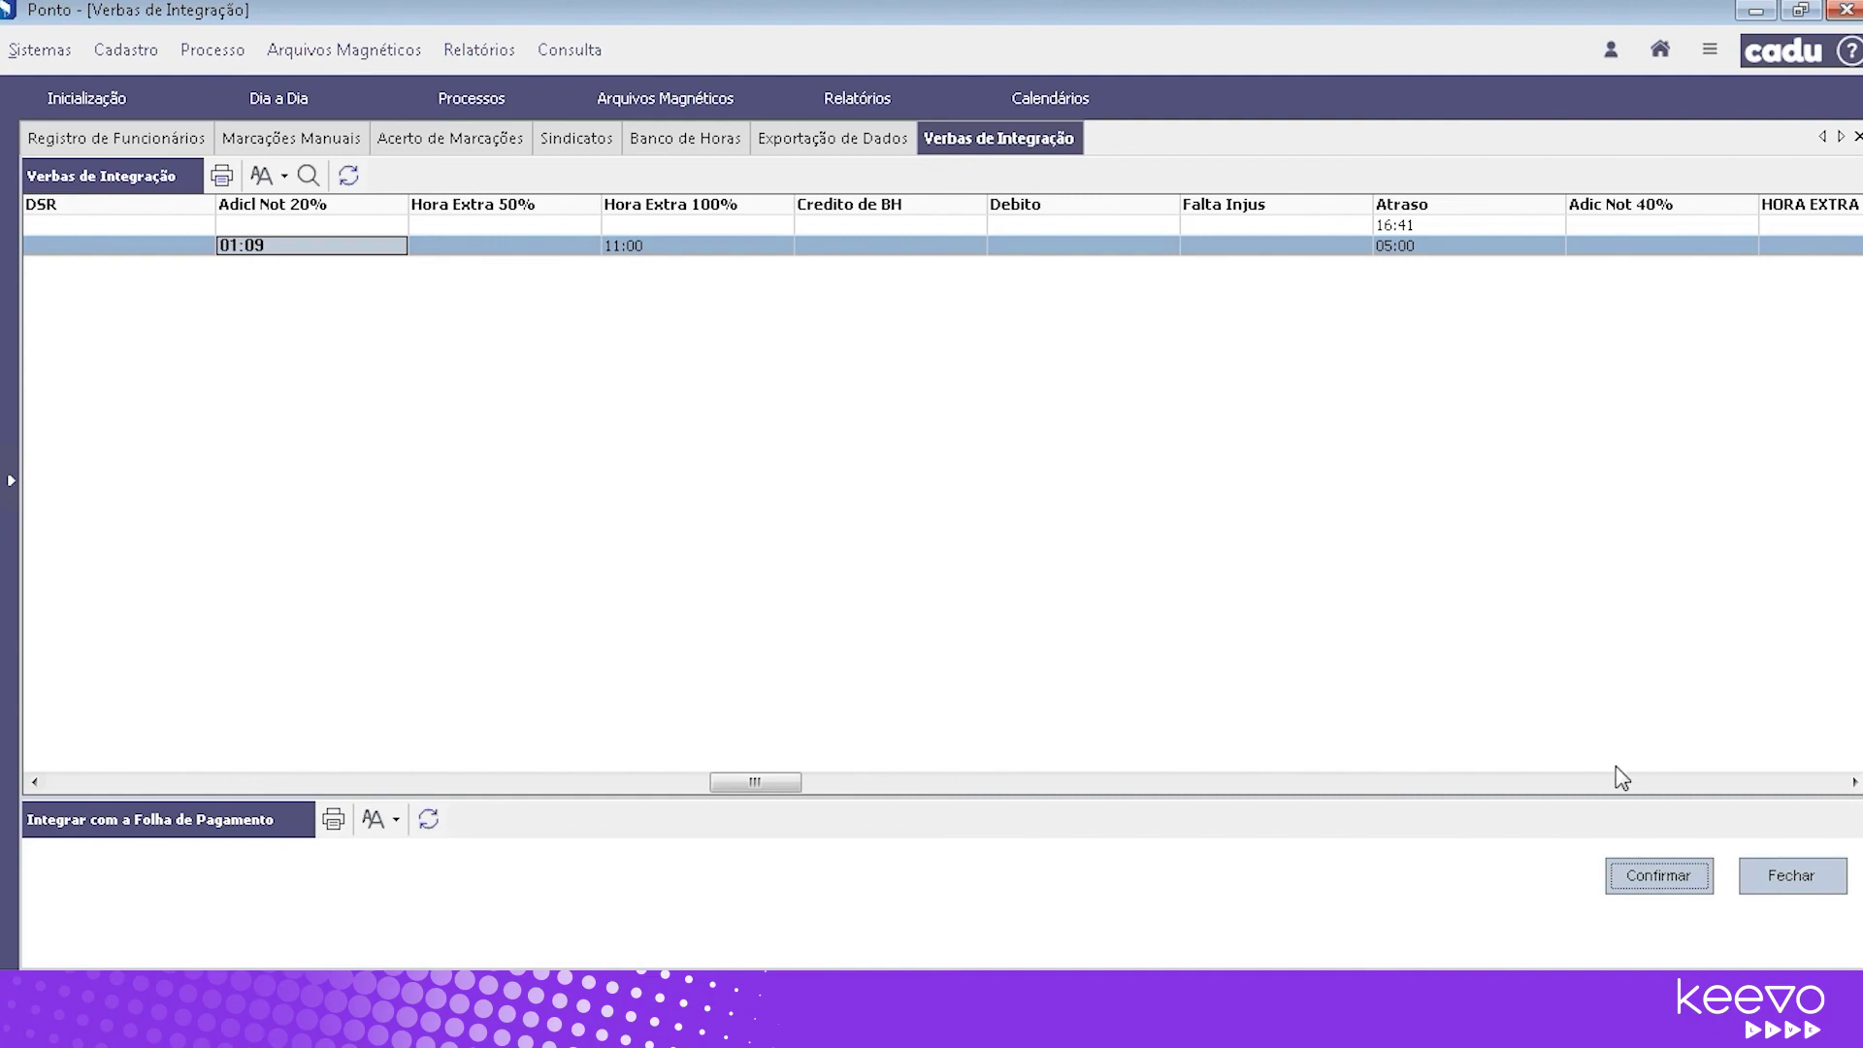
pyautogui.click(1681, 883)
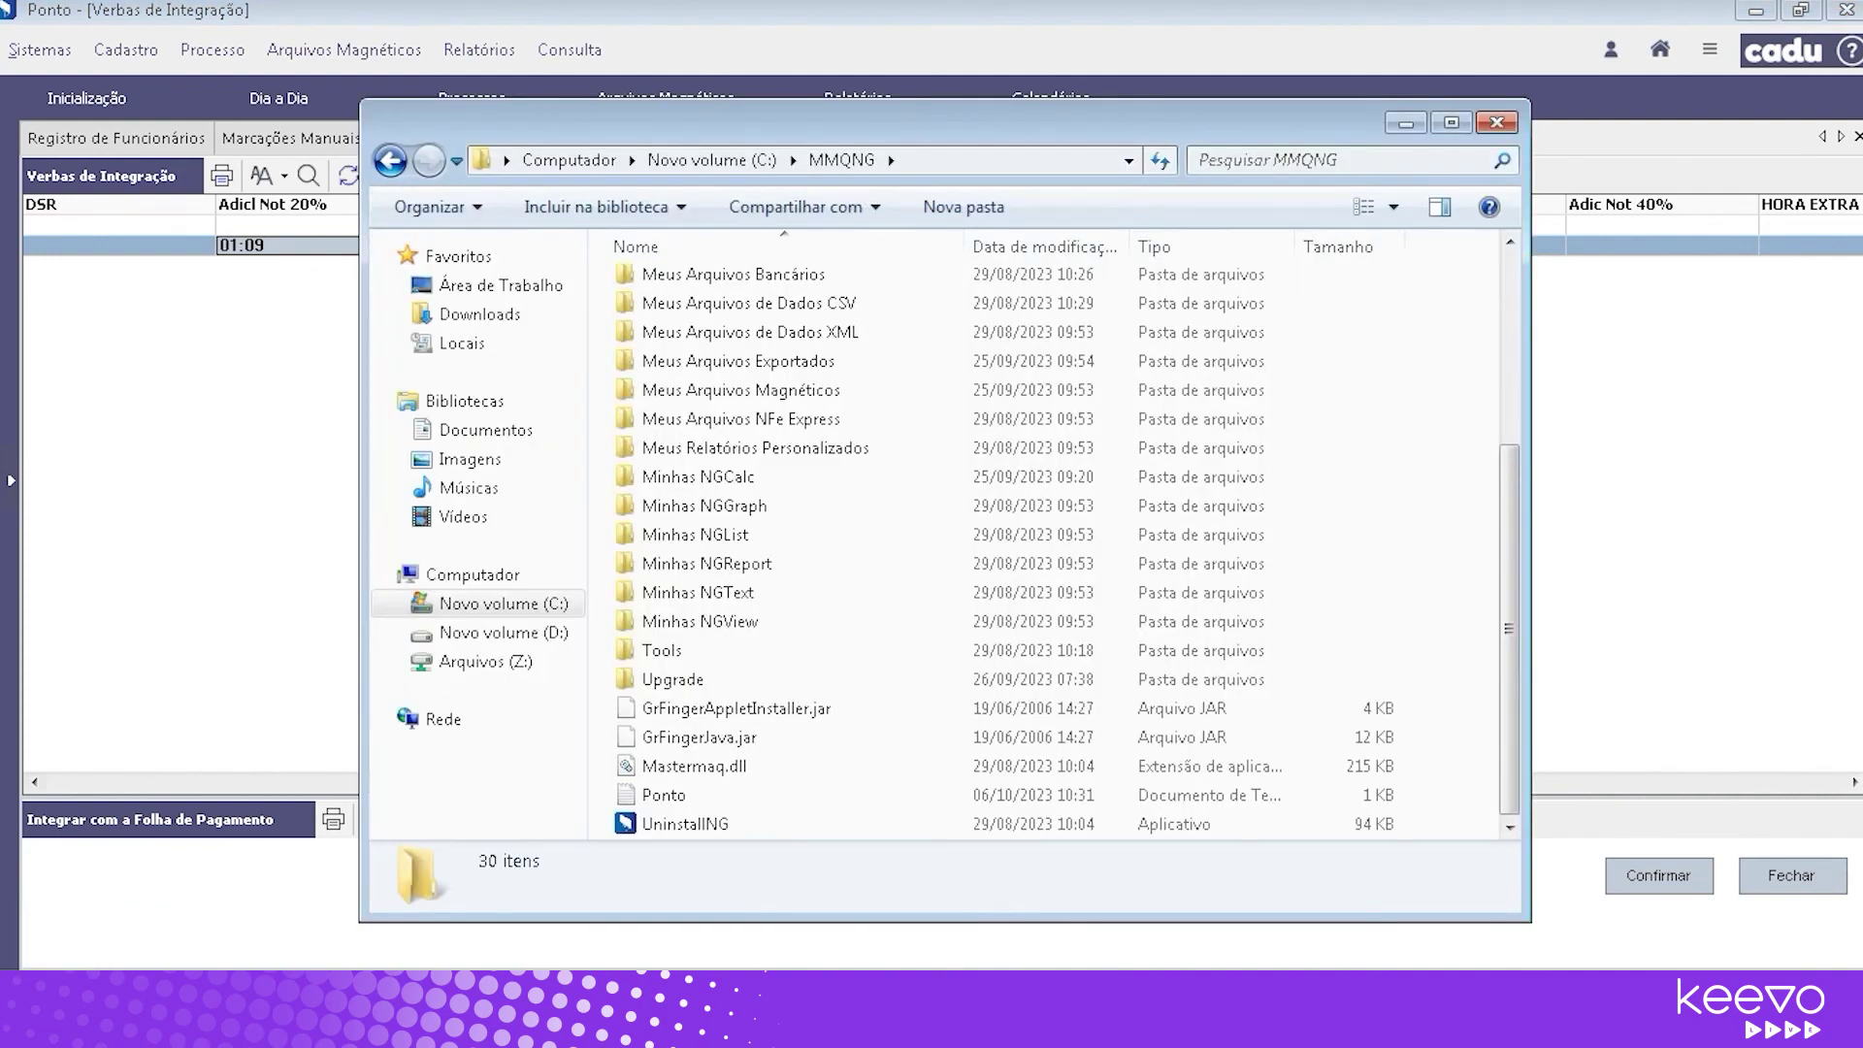
# Open the exported Ponto text file in C:\MMQNG, examine the employee, event and hours digits in its lines, and close it
pyautogui.doubleClick(658, 798)
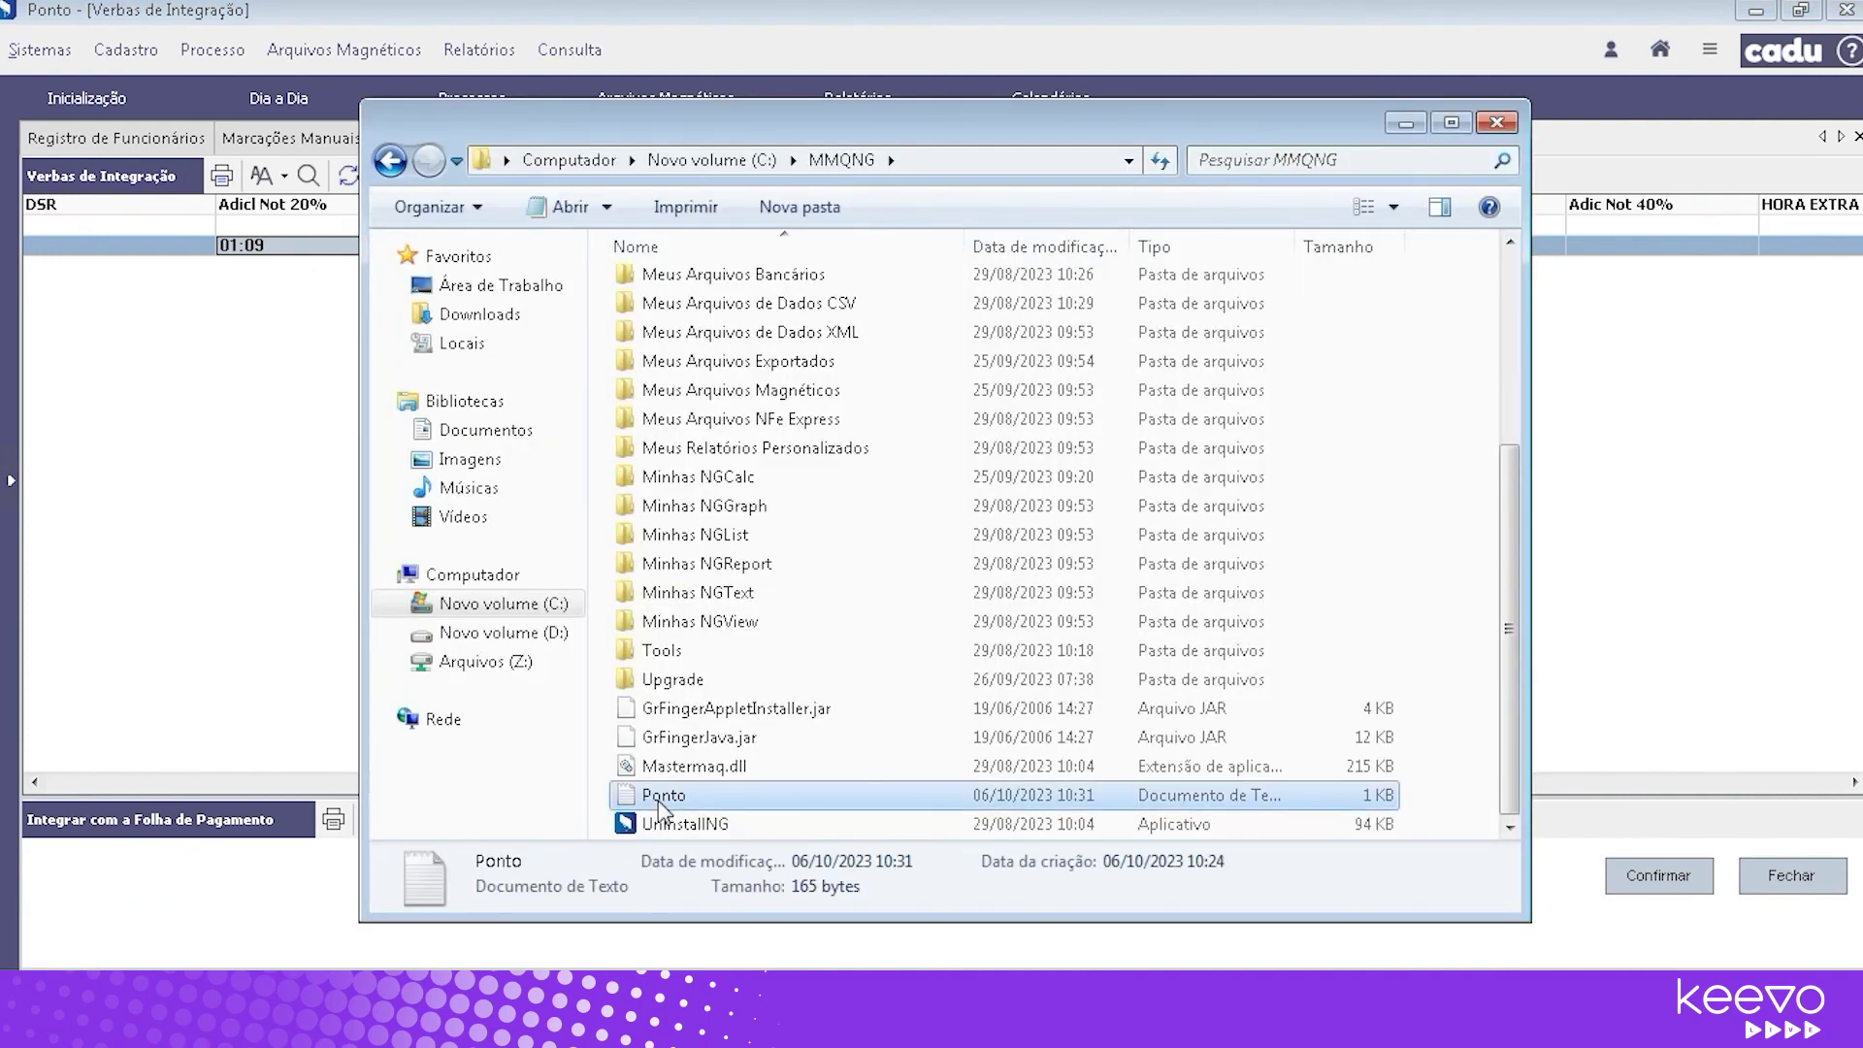
pyautogui.click(1405, 124)
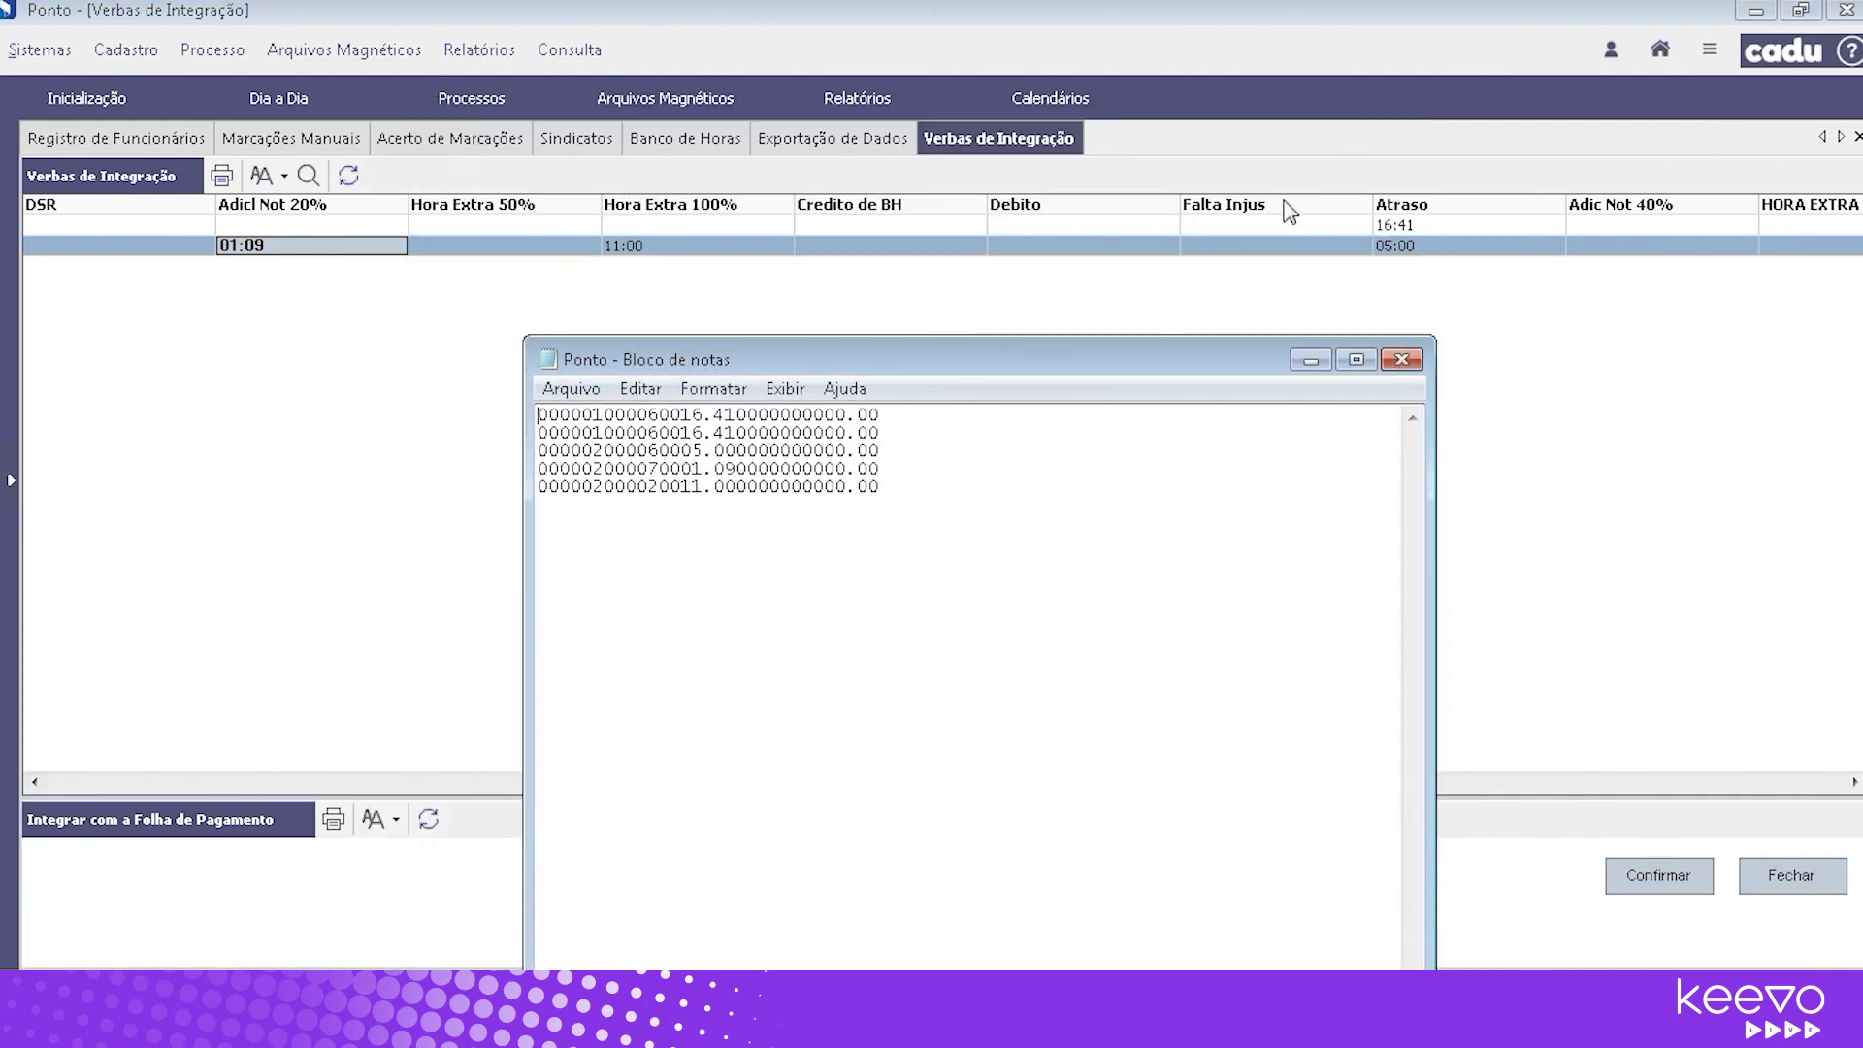
pyautogui.moveTo(1107, 358); pyautogui.dragTo(1127, 218)
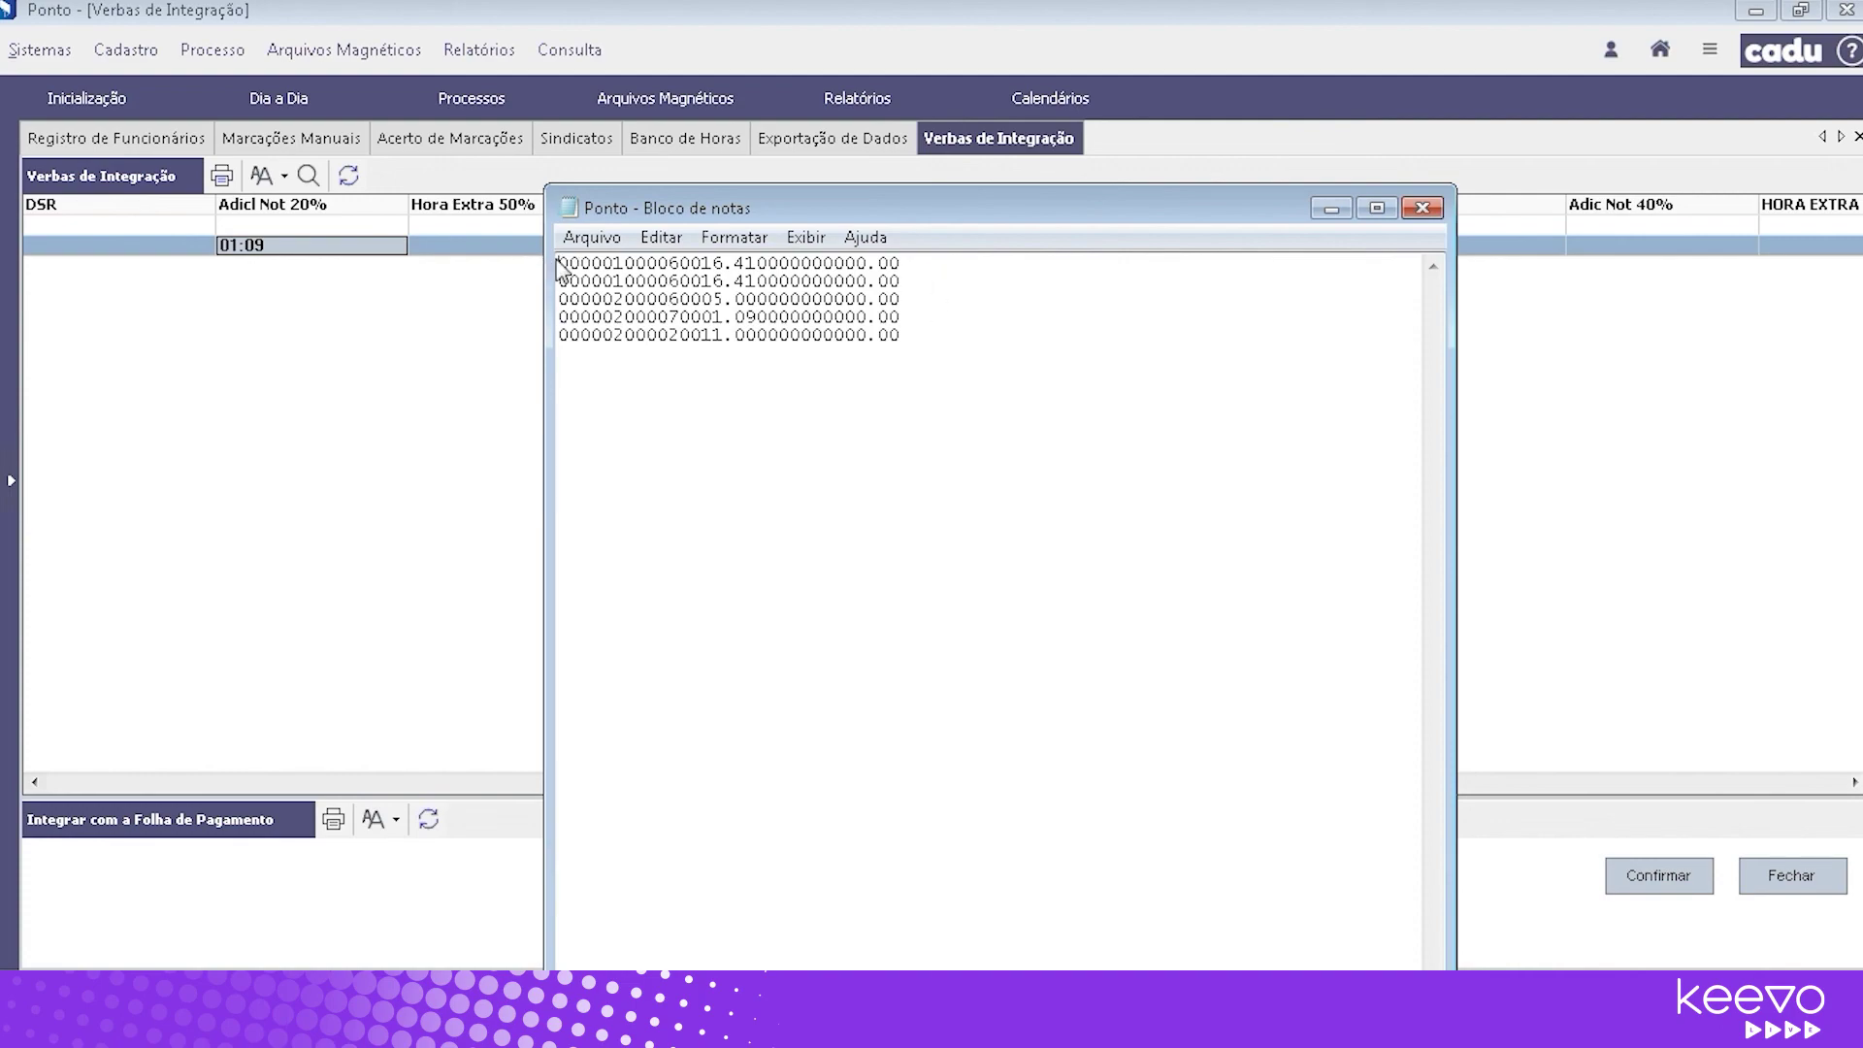
pyautogui.moveTo(560, 262); pyautogui.dragTo(683, 262)
pyautogui.moveTo(683, 282); pyautogui.dragTo(624, 282)
pyautogui.moveTo(681, 299); pyautogui.dragTo(636, 337)
pyautogui.moveTo(692, 338); pyautogui.dragTo(768, 282)
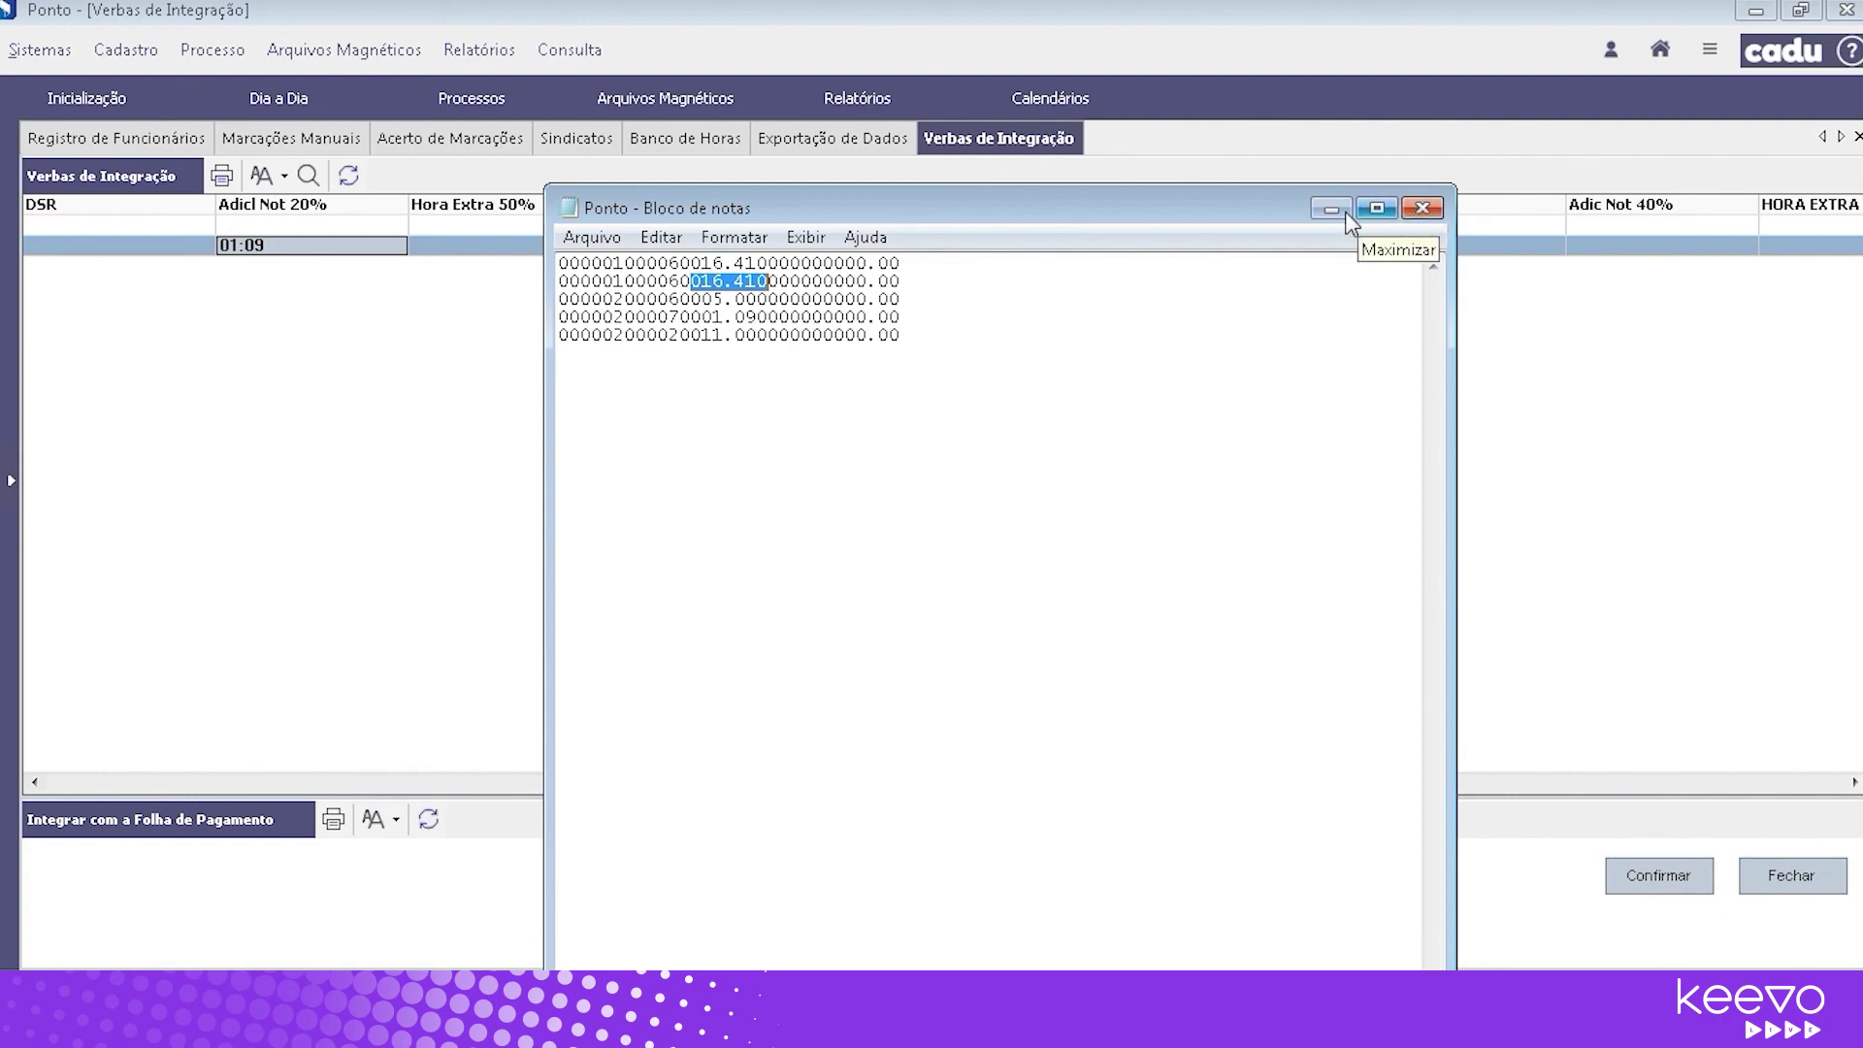
pyautogui.click(1423, 210)
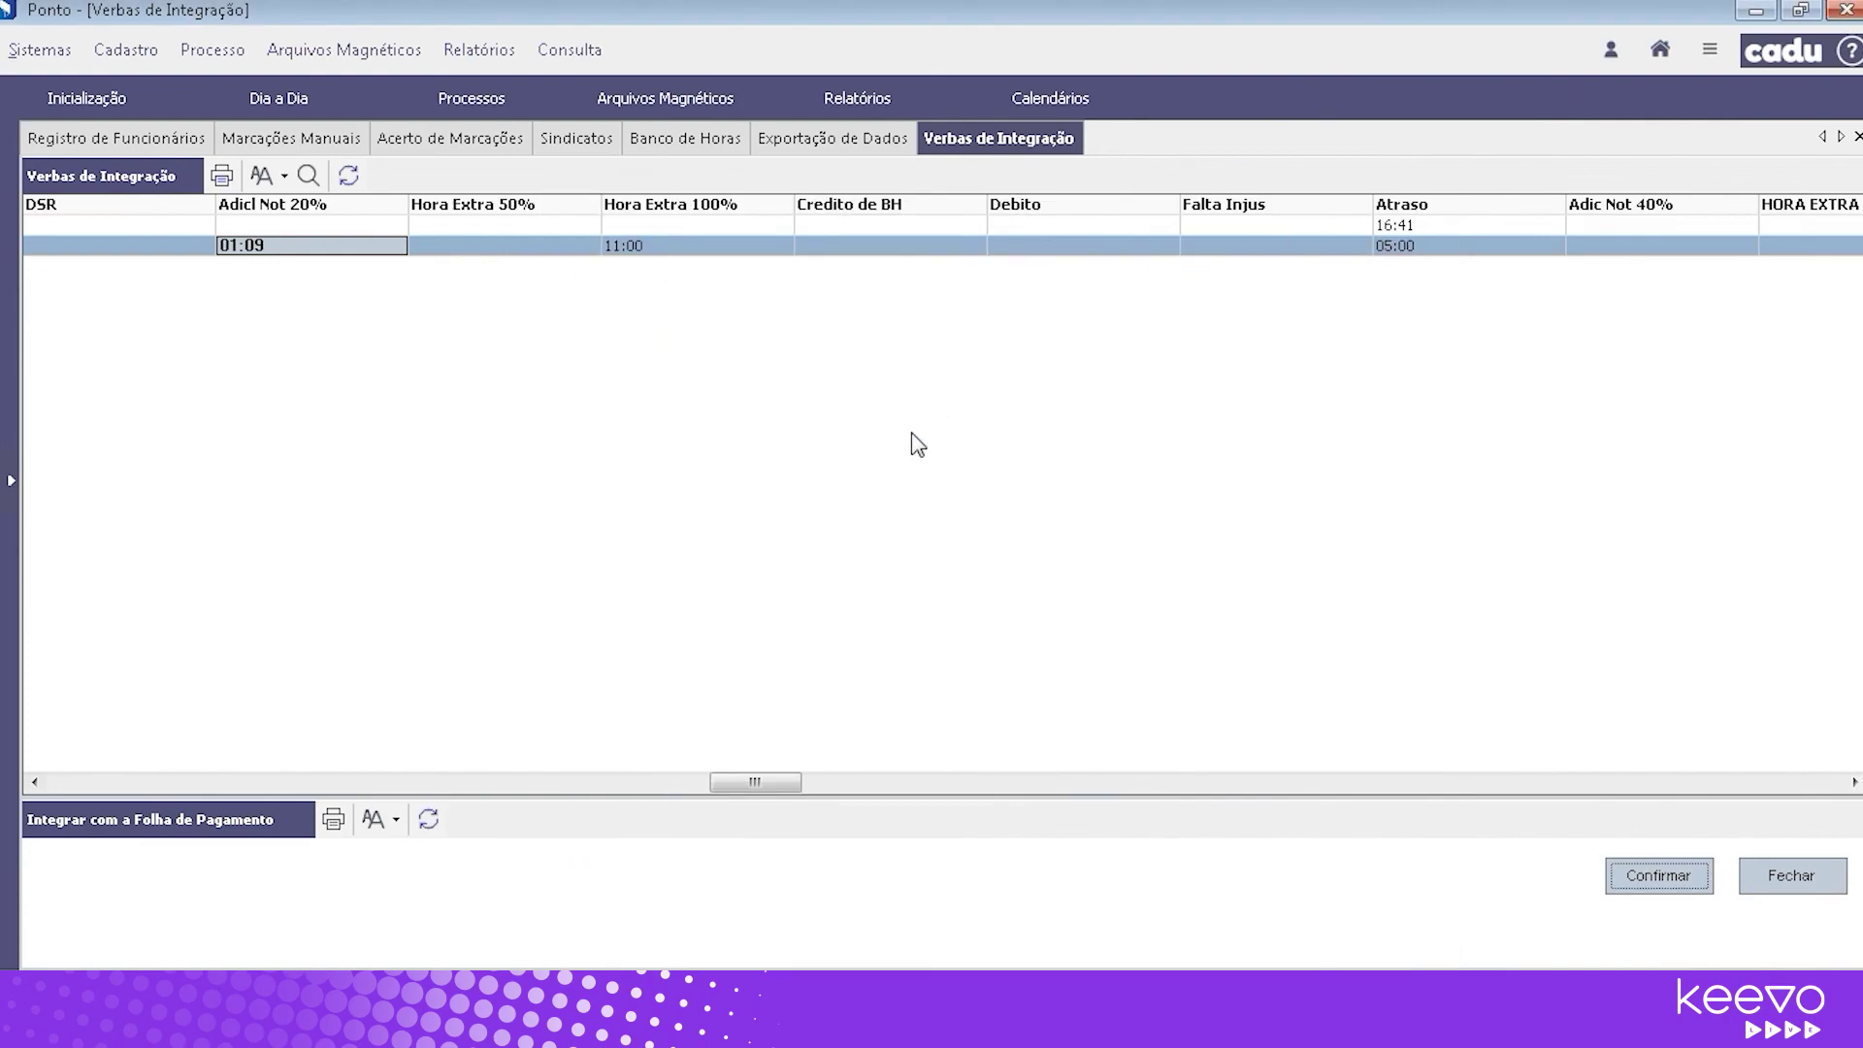
# Switch to the Folha module and open Importação Ponto
pyautogui.click(370, 1018)
pyautogui.click(370, 968)
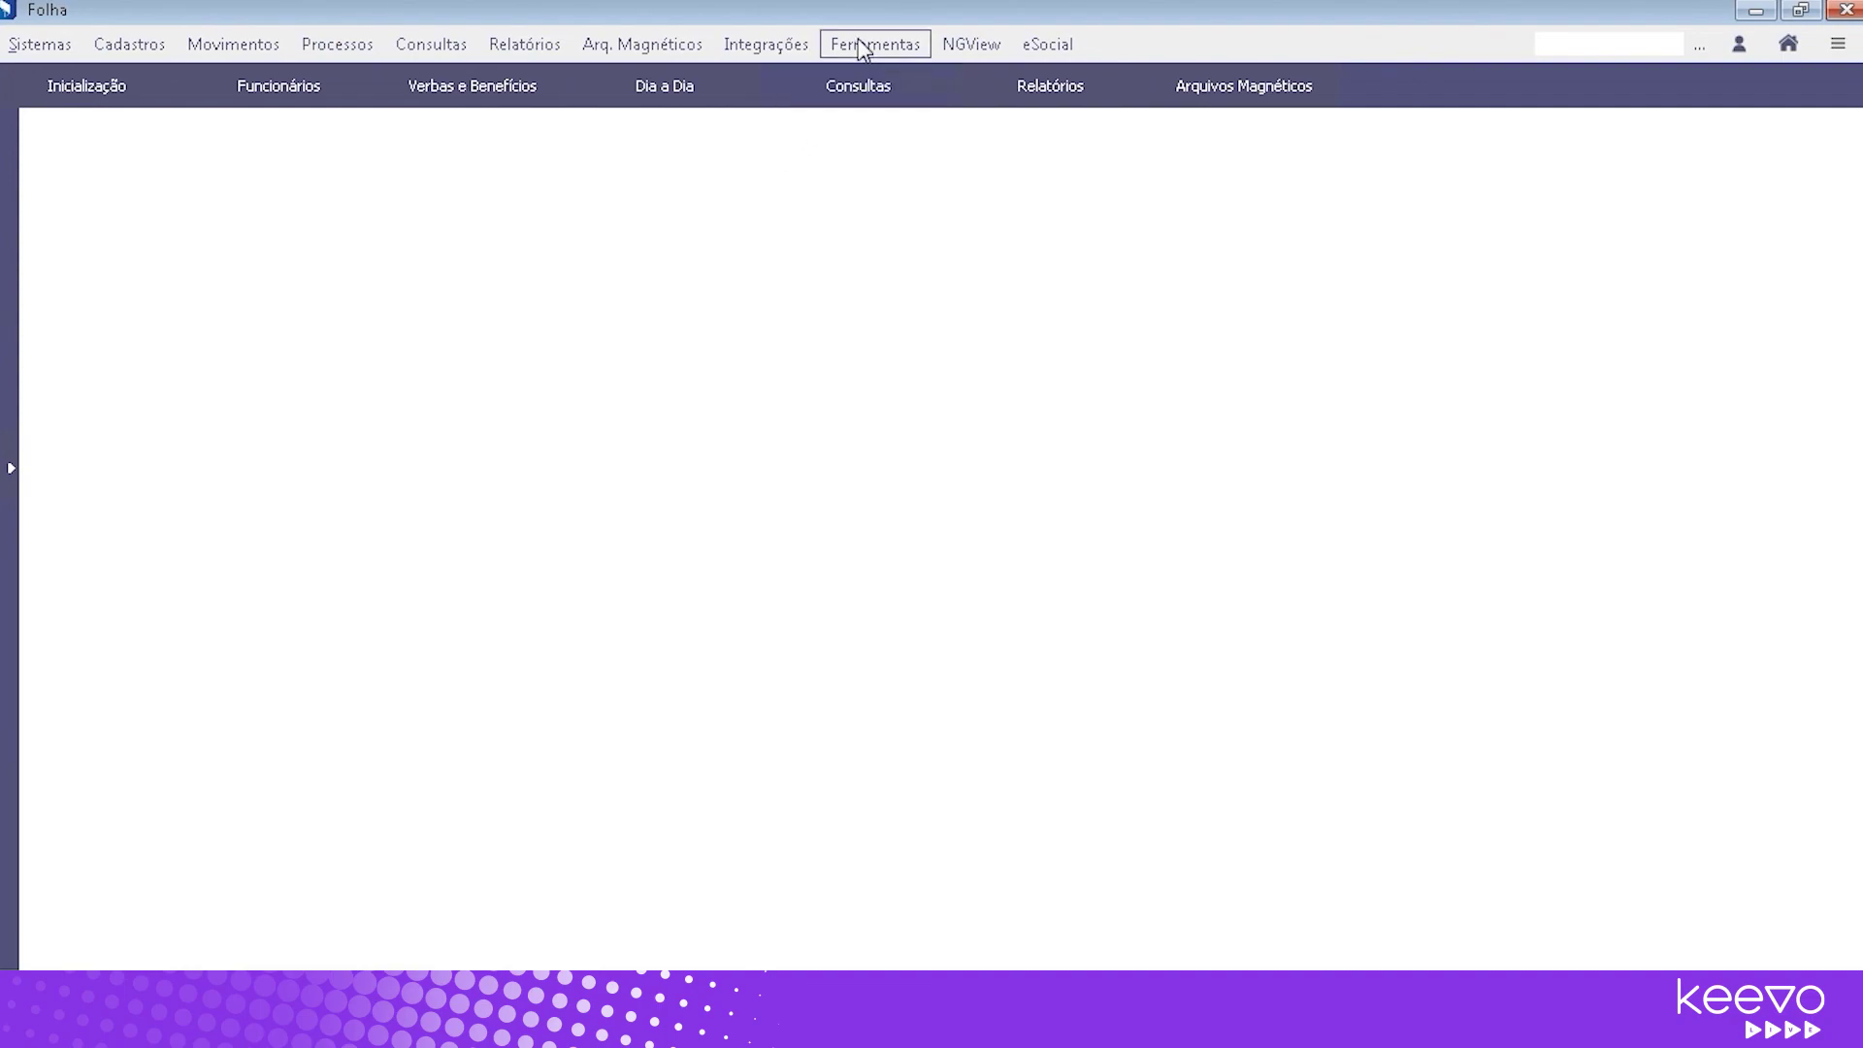
pyautogui.click(862, 49)
pyautogui.moveTo(927, 144)
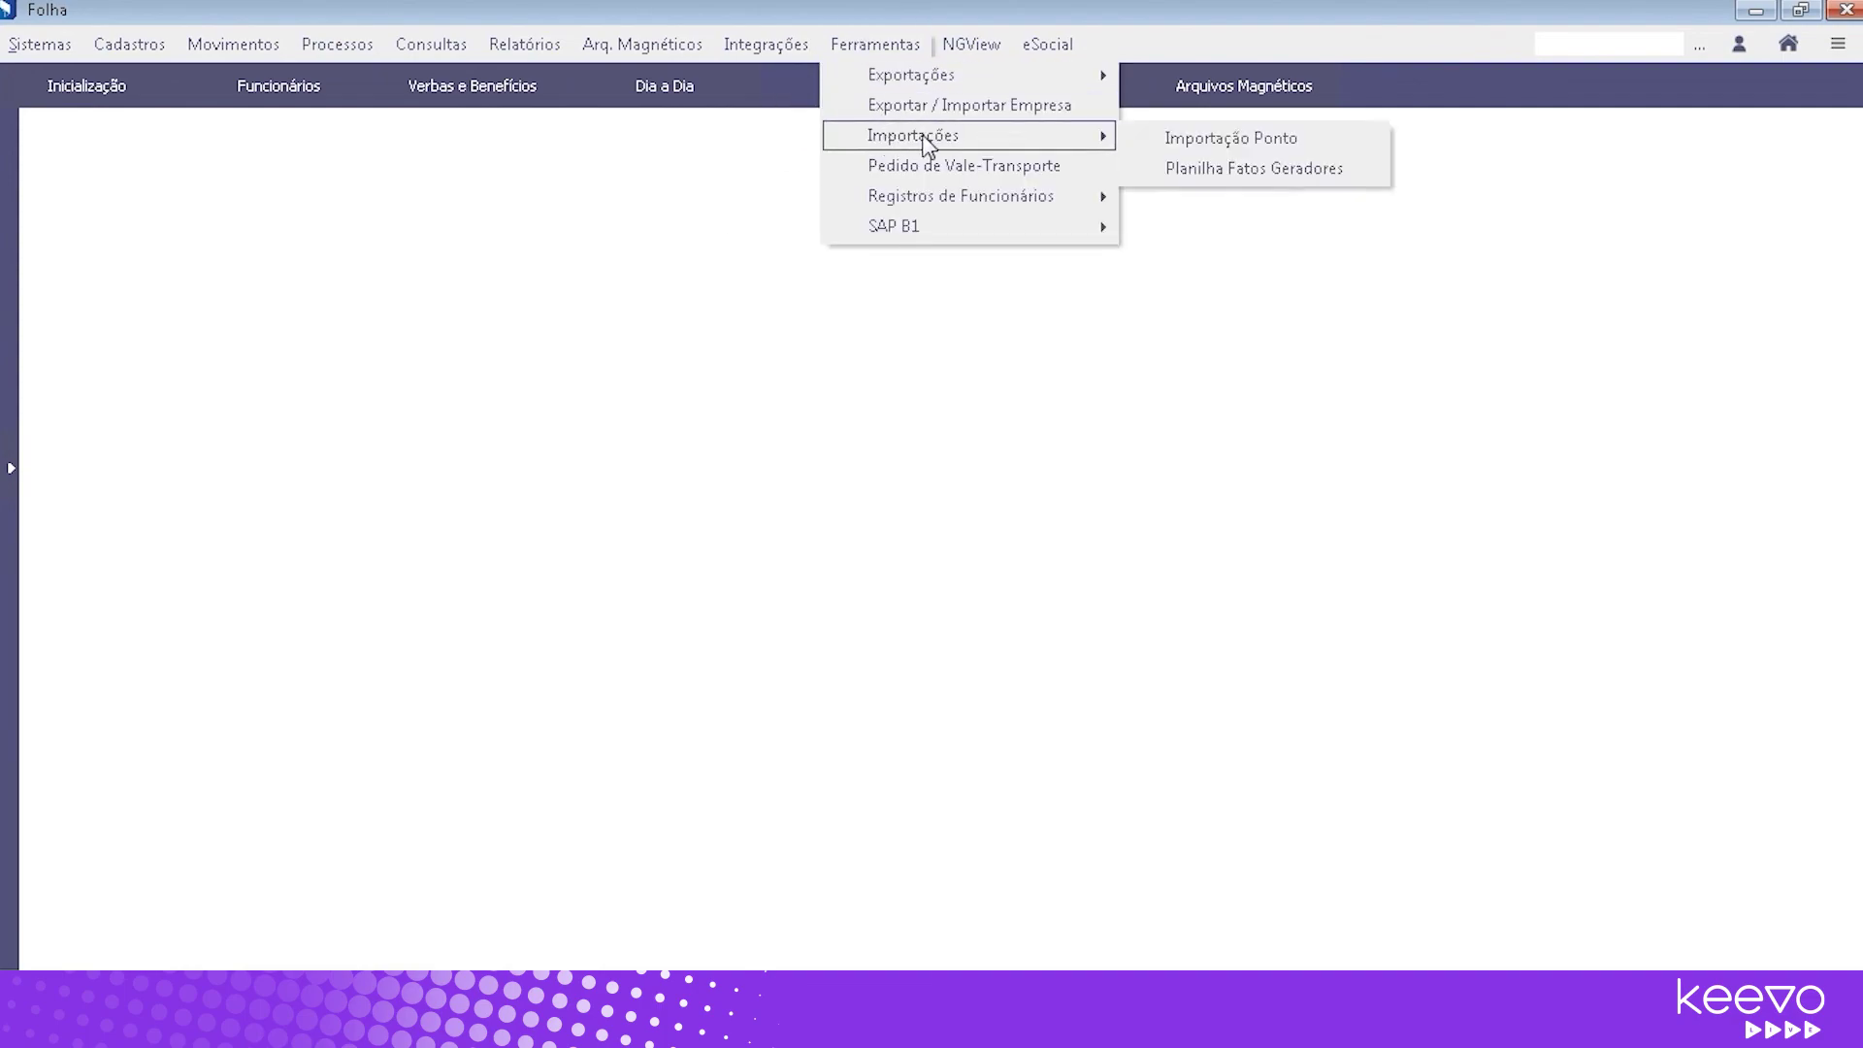
pyautogui.click(1314, 143)
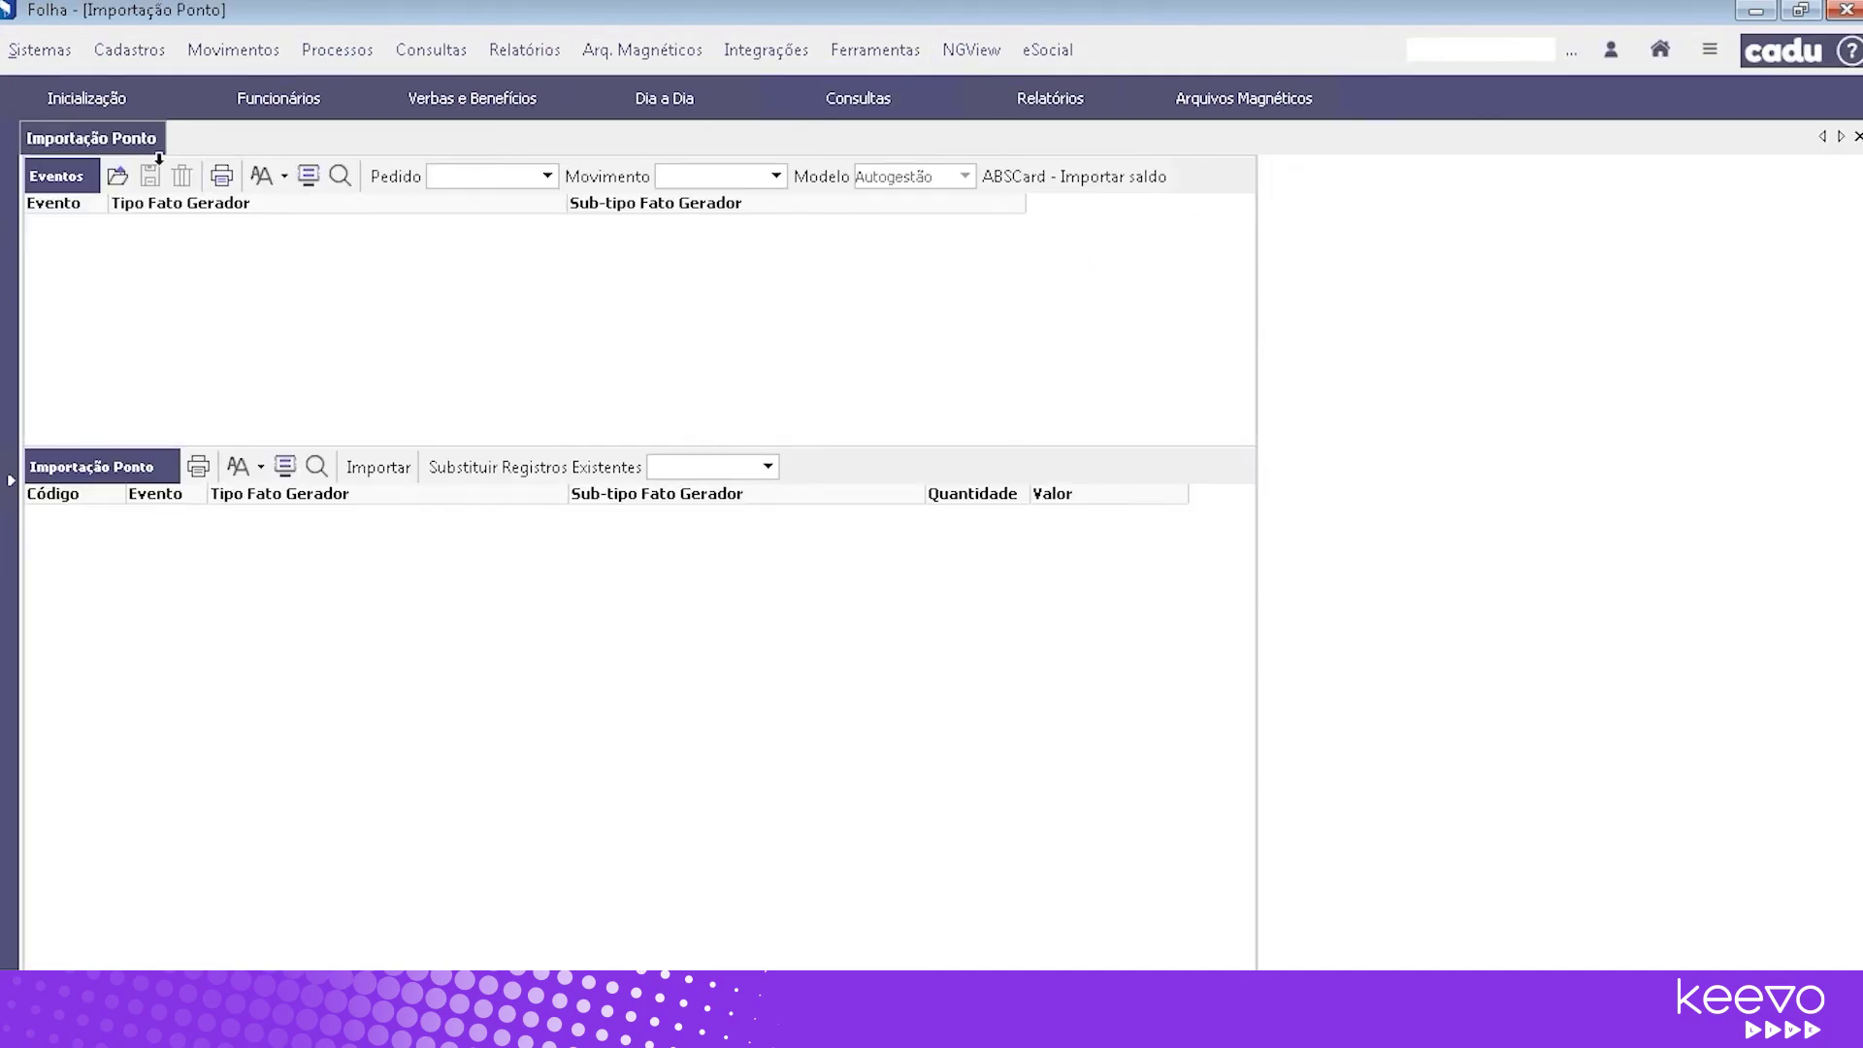
# Load the Ponto text file from C:\MMQNG into the time-data import
pyautogui.click(116, 177)
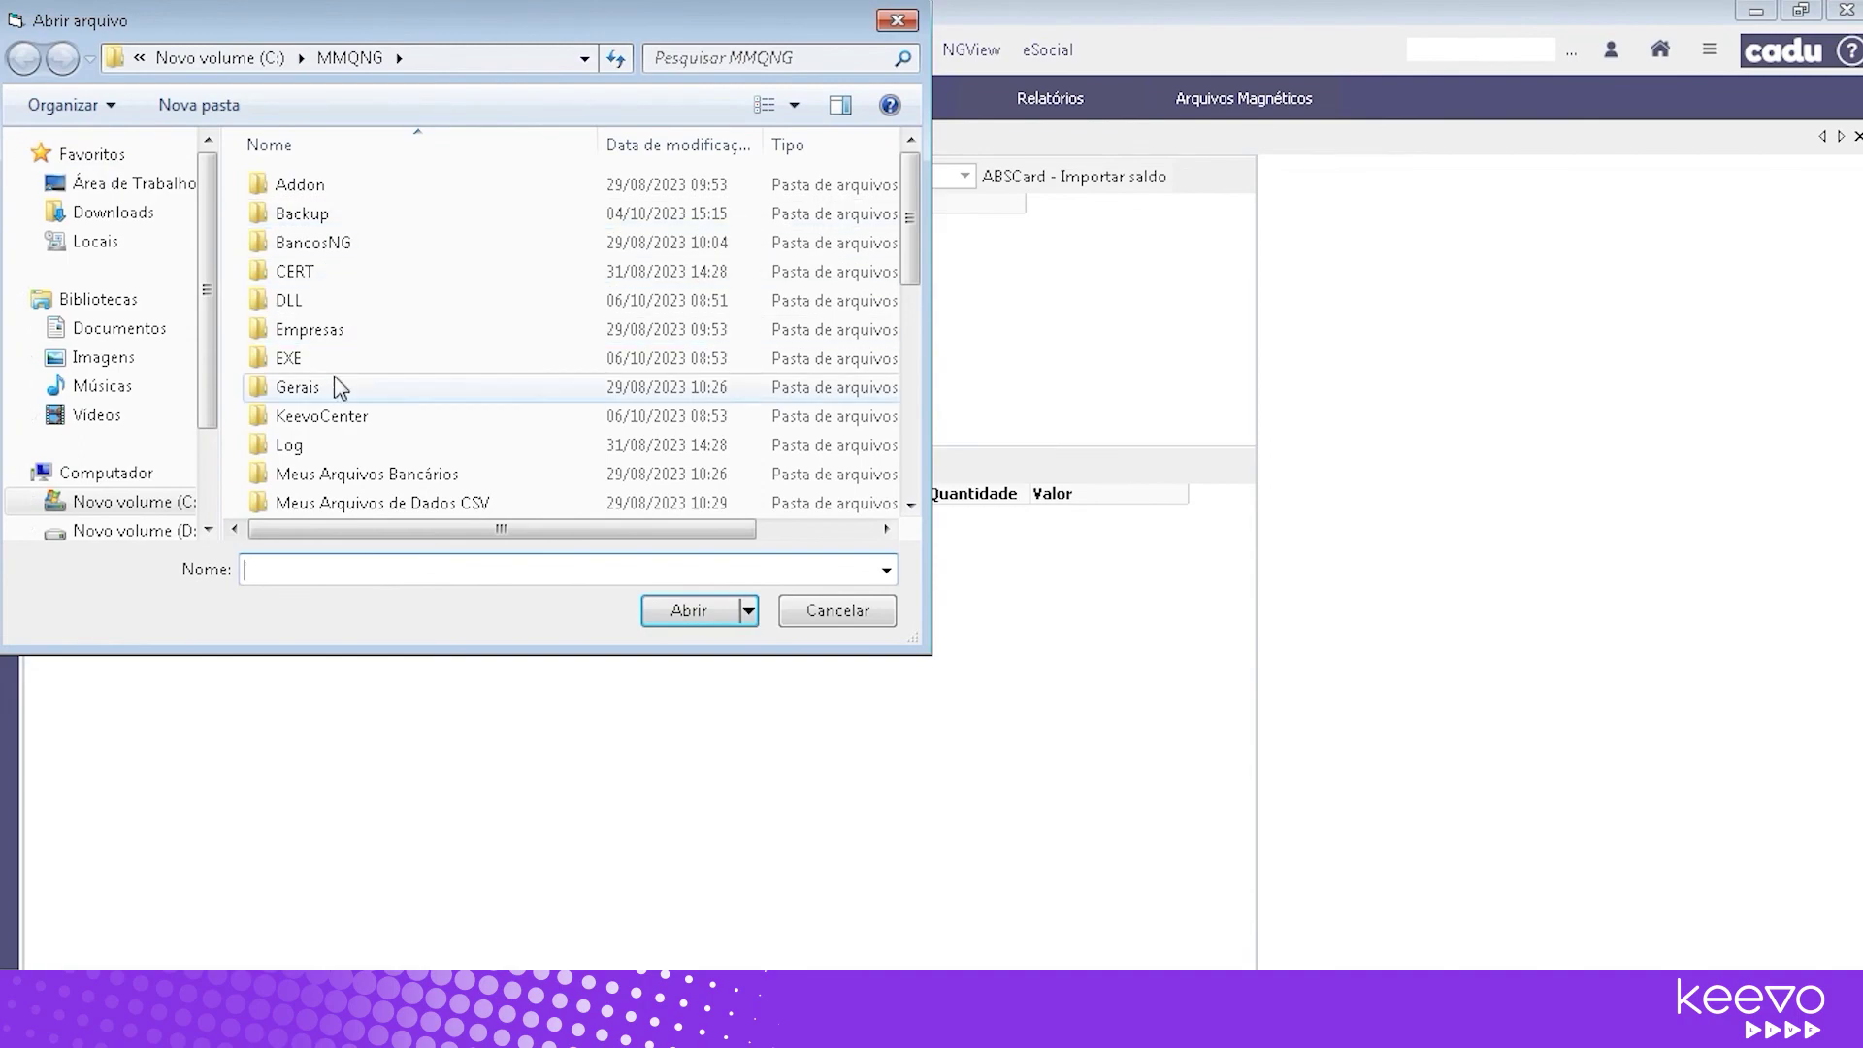
pyautogui.moveTo(911, 231); pyautogui.dragTo(917, 437)
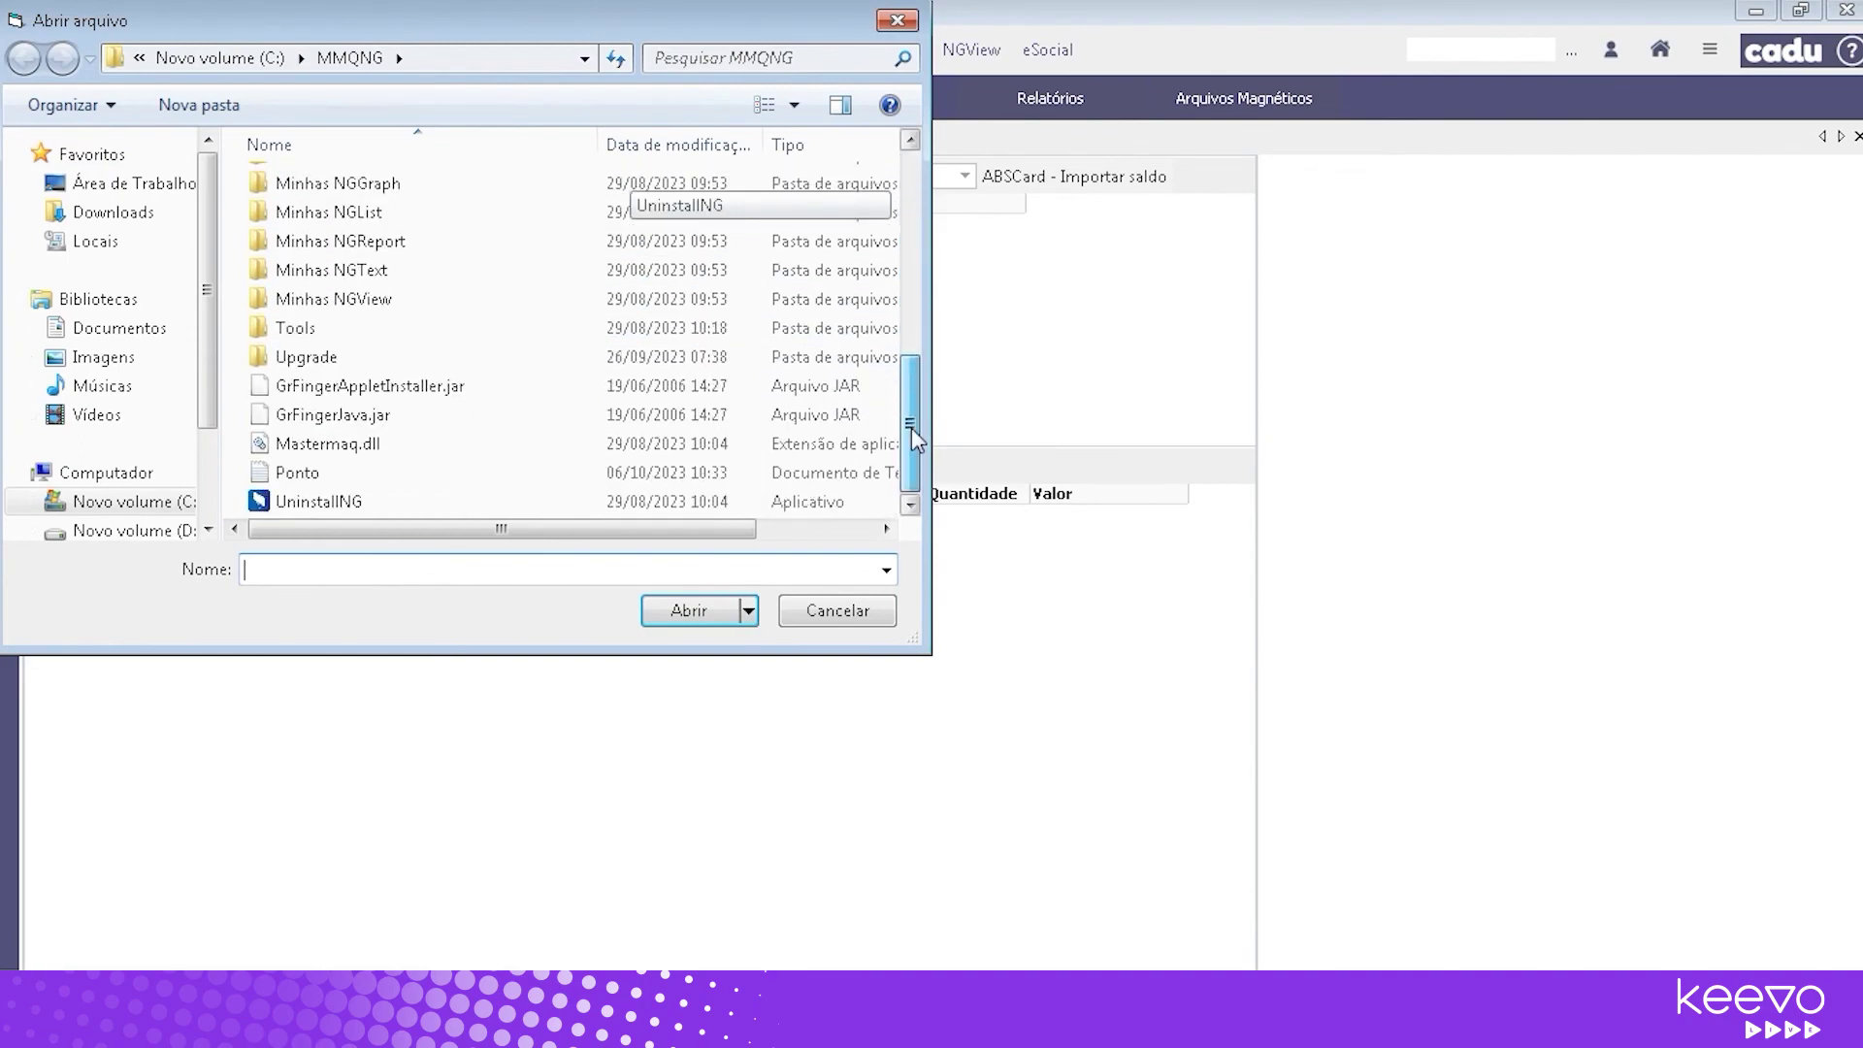
pyautogui.click(291, 474)
pyautogui.click(697, 615)
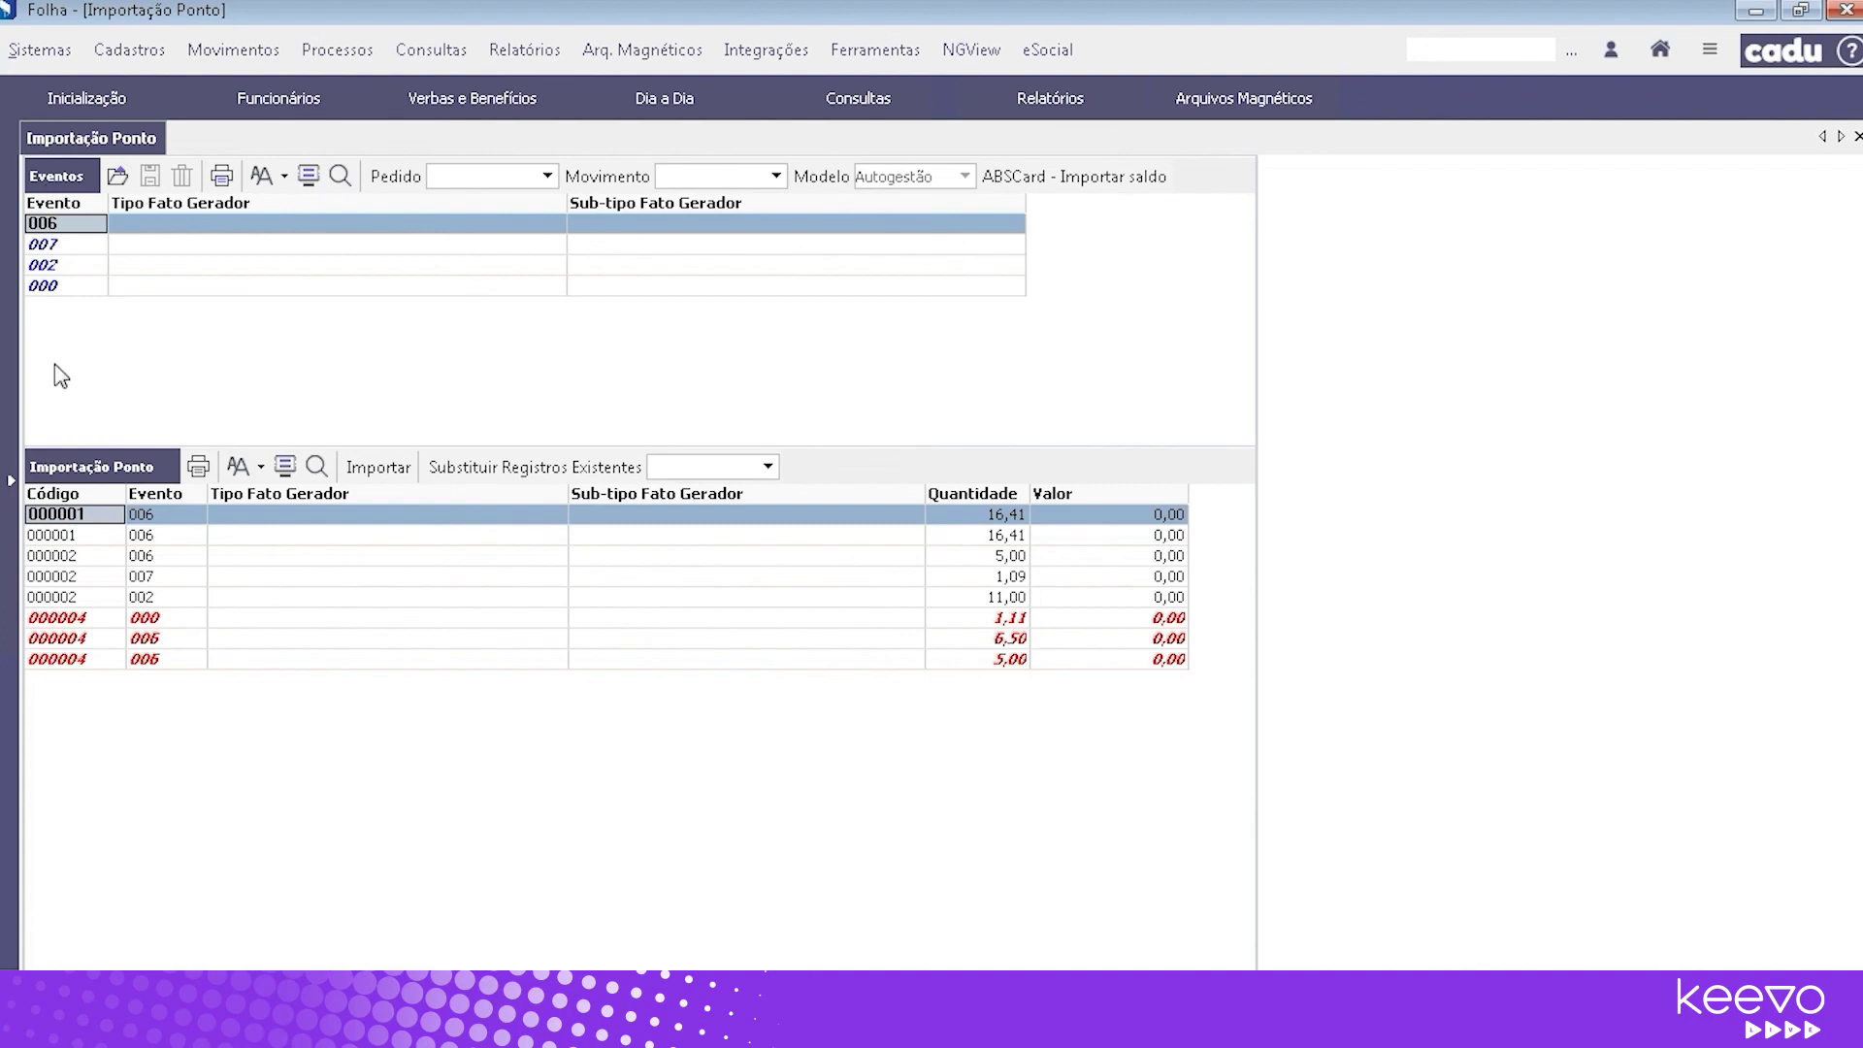
# Examine the loaded events and their empty Tipo Fato Gerador and Sub-tipo Fato Gerador fields, along with the corresponding import rows
pyautogui.click(70, 199)
pyautogui.click(212, 203)
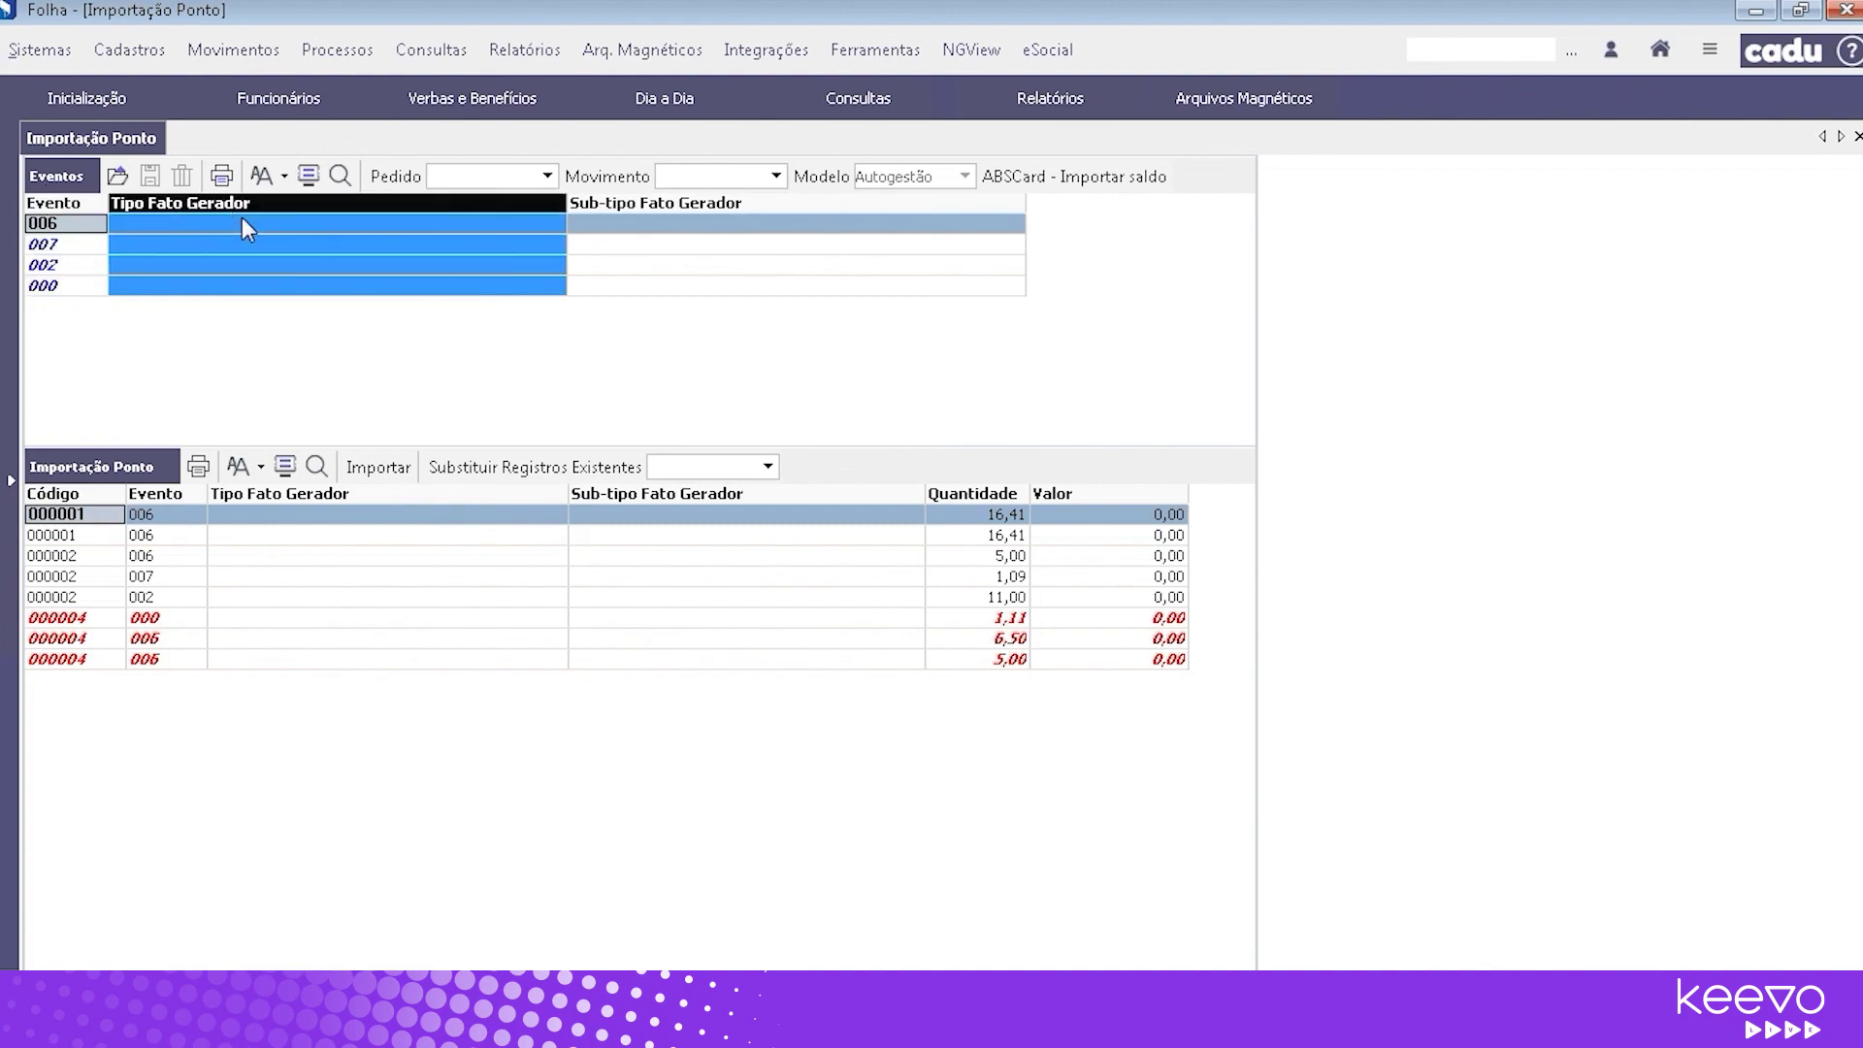
pyautogui.click(281, 223)
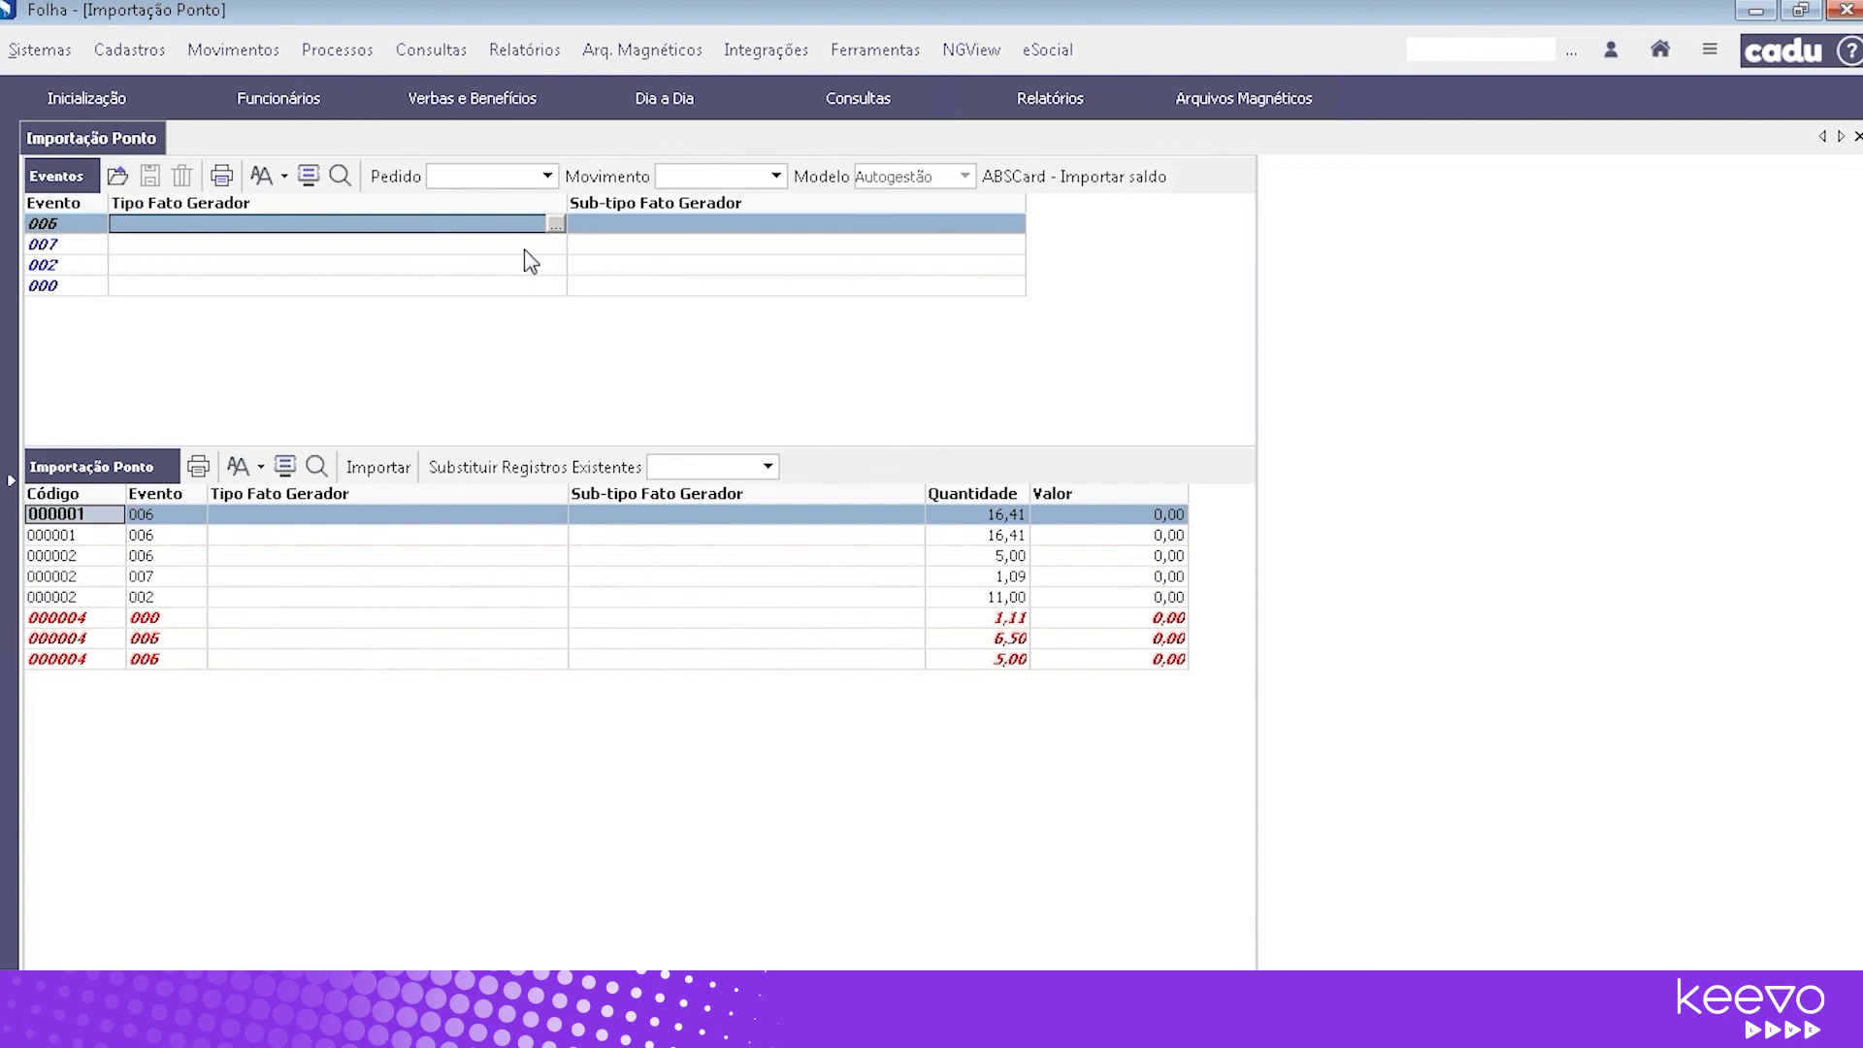
pyautogui.click(676, 228)
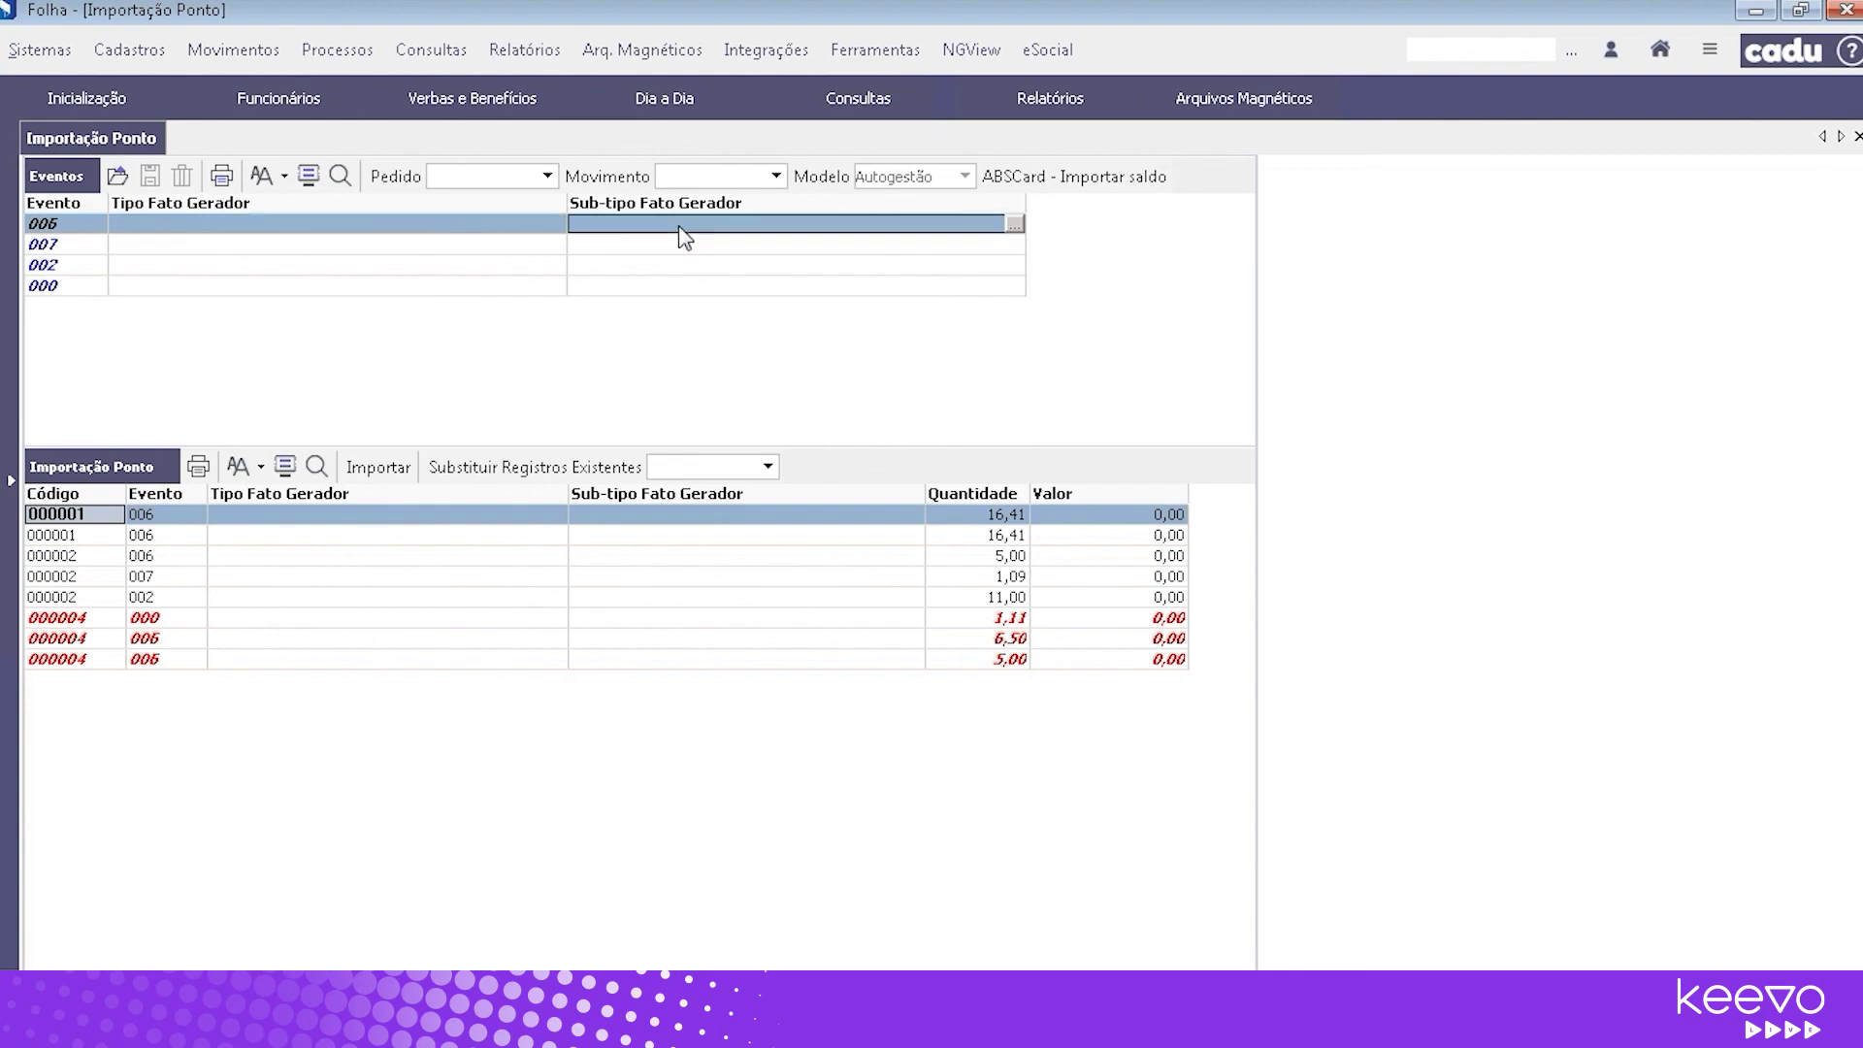
pyautogui.click(478, 229)
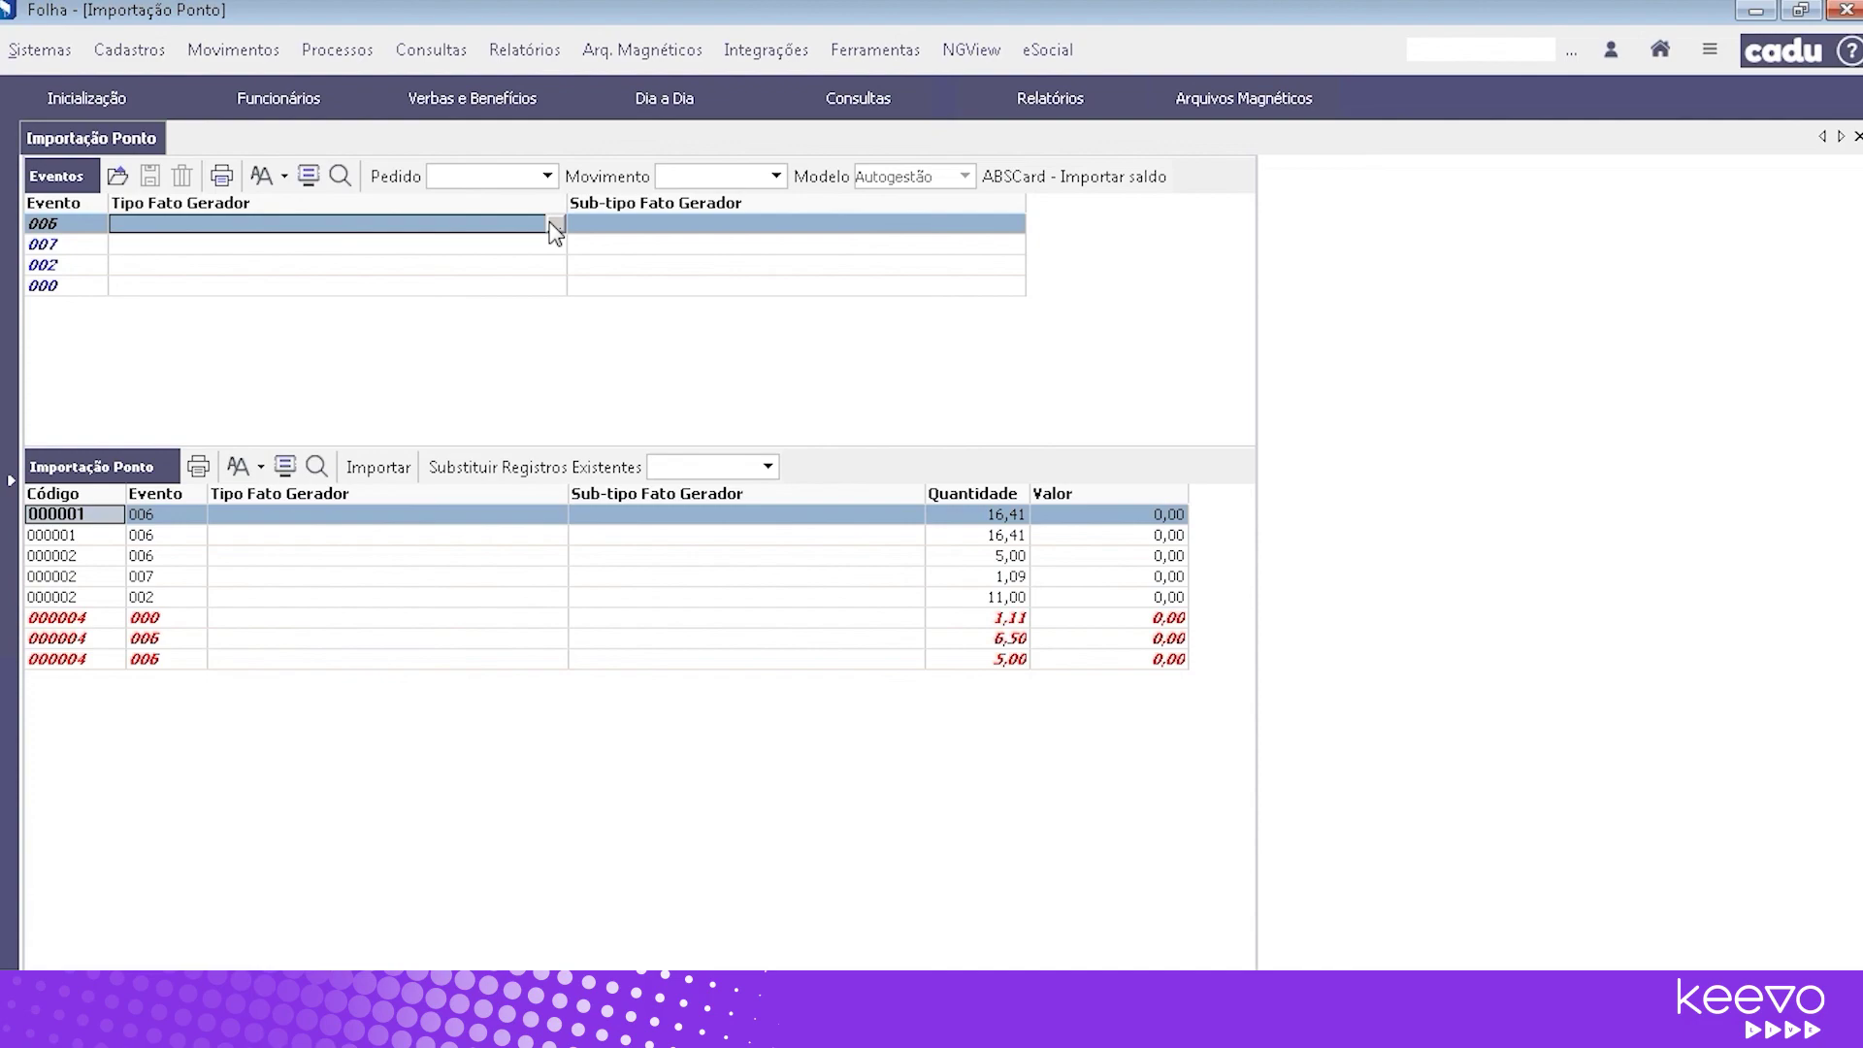
pyautogui.click(78, 226)
pyautogui.click(77, 246)
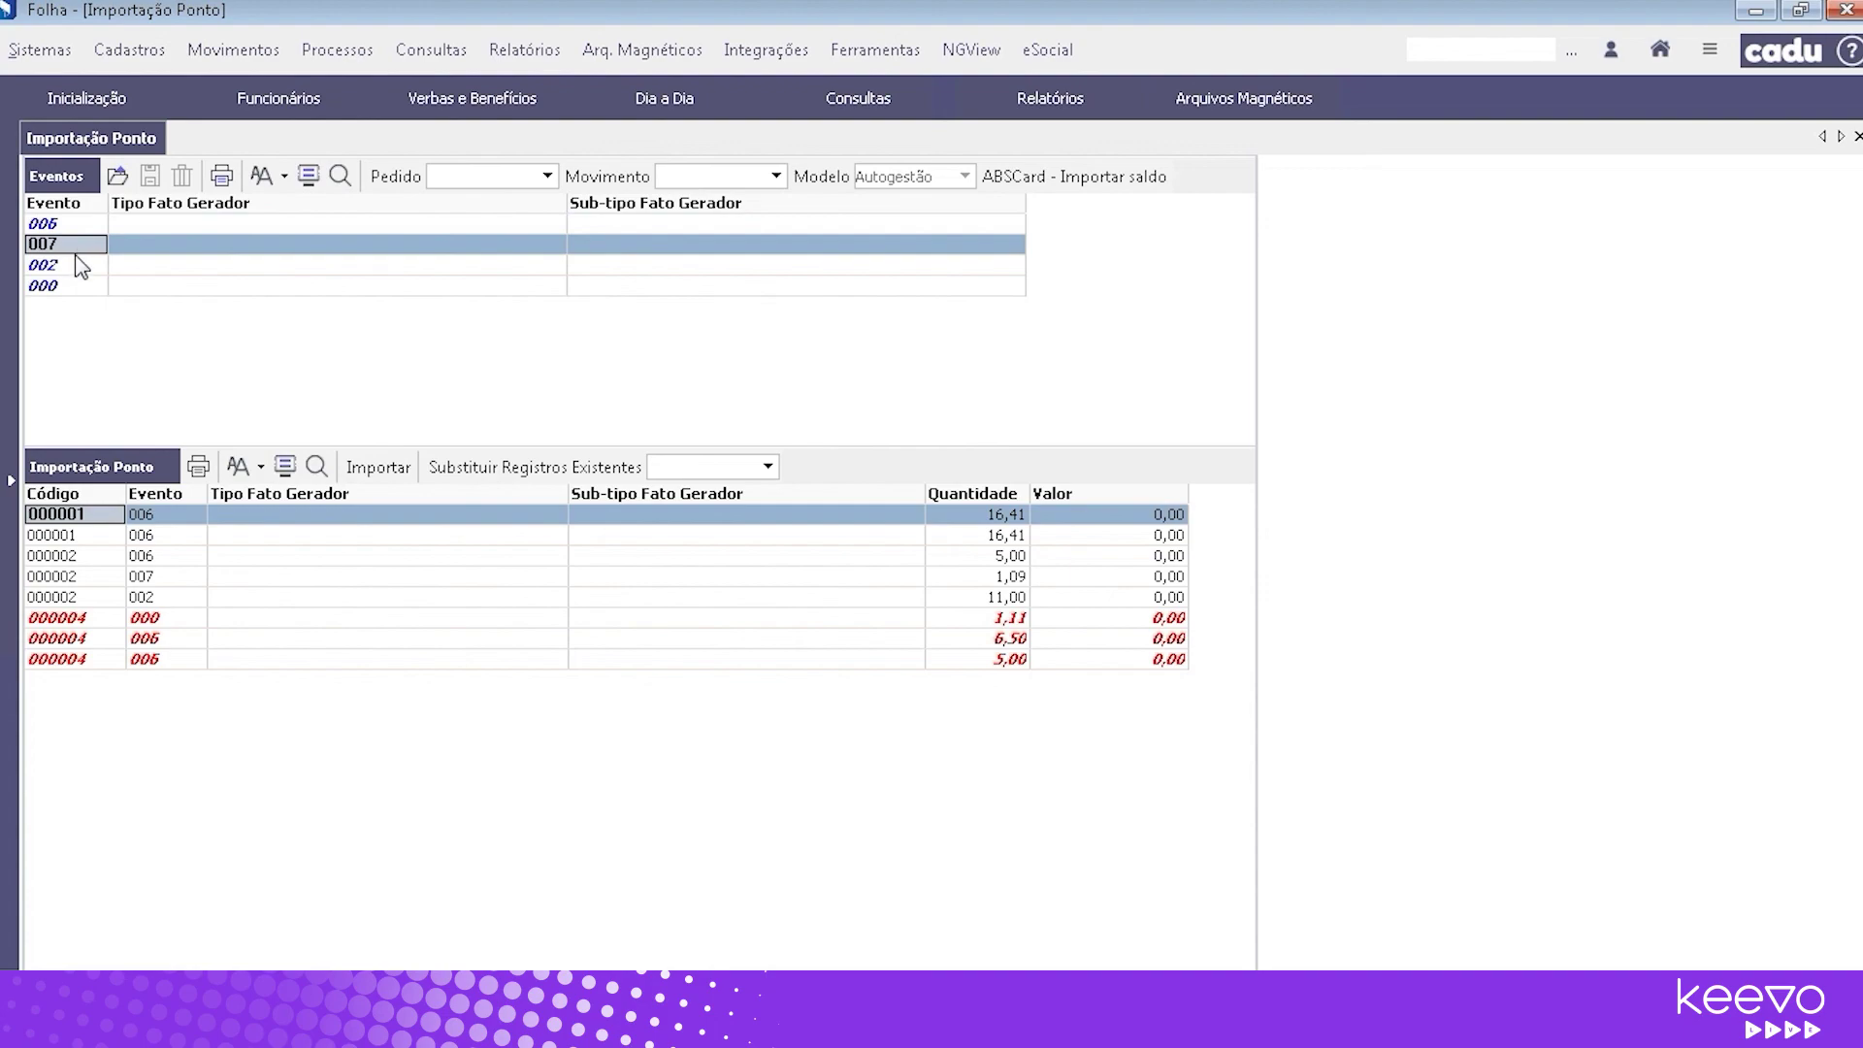
pyautogui.click(428, 222)
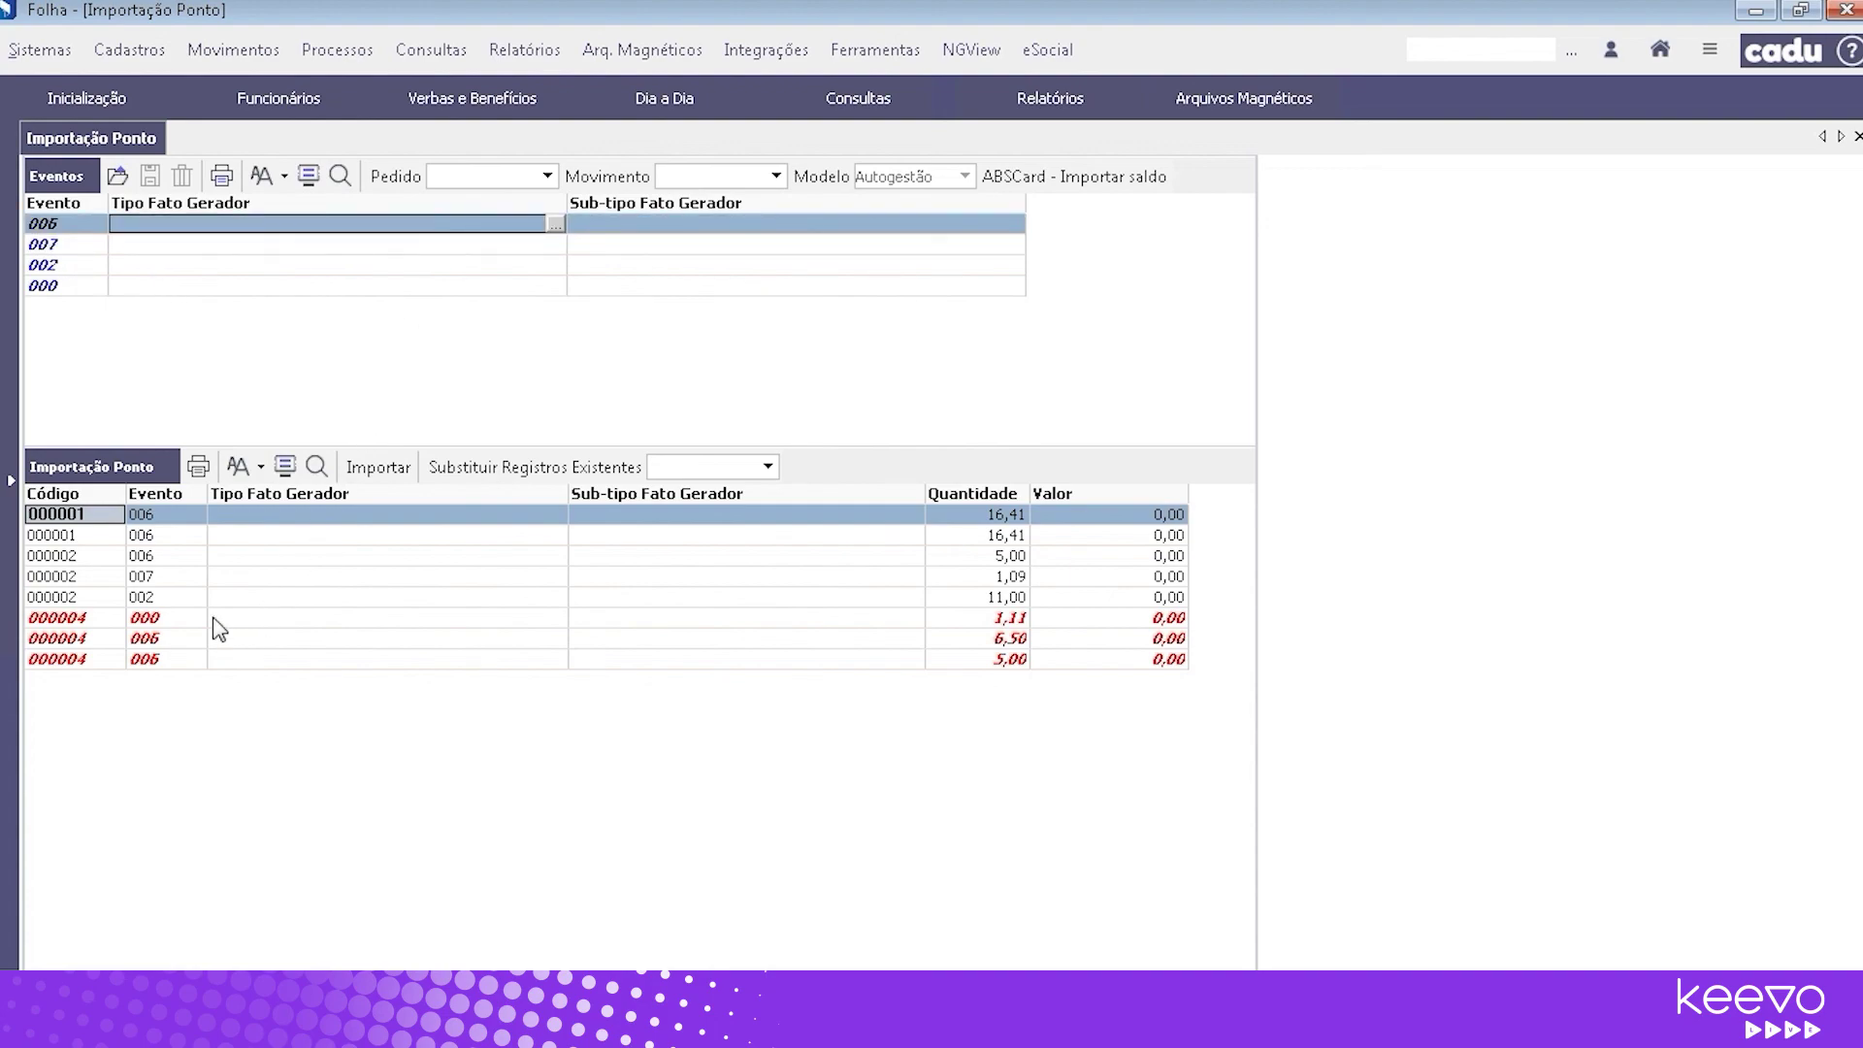
pyautogui.click(214, 617)
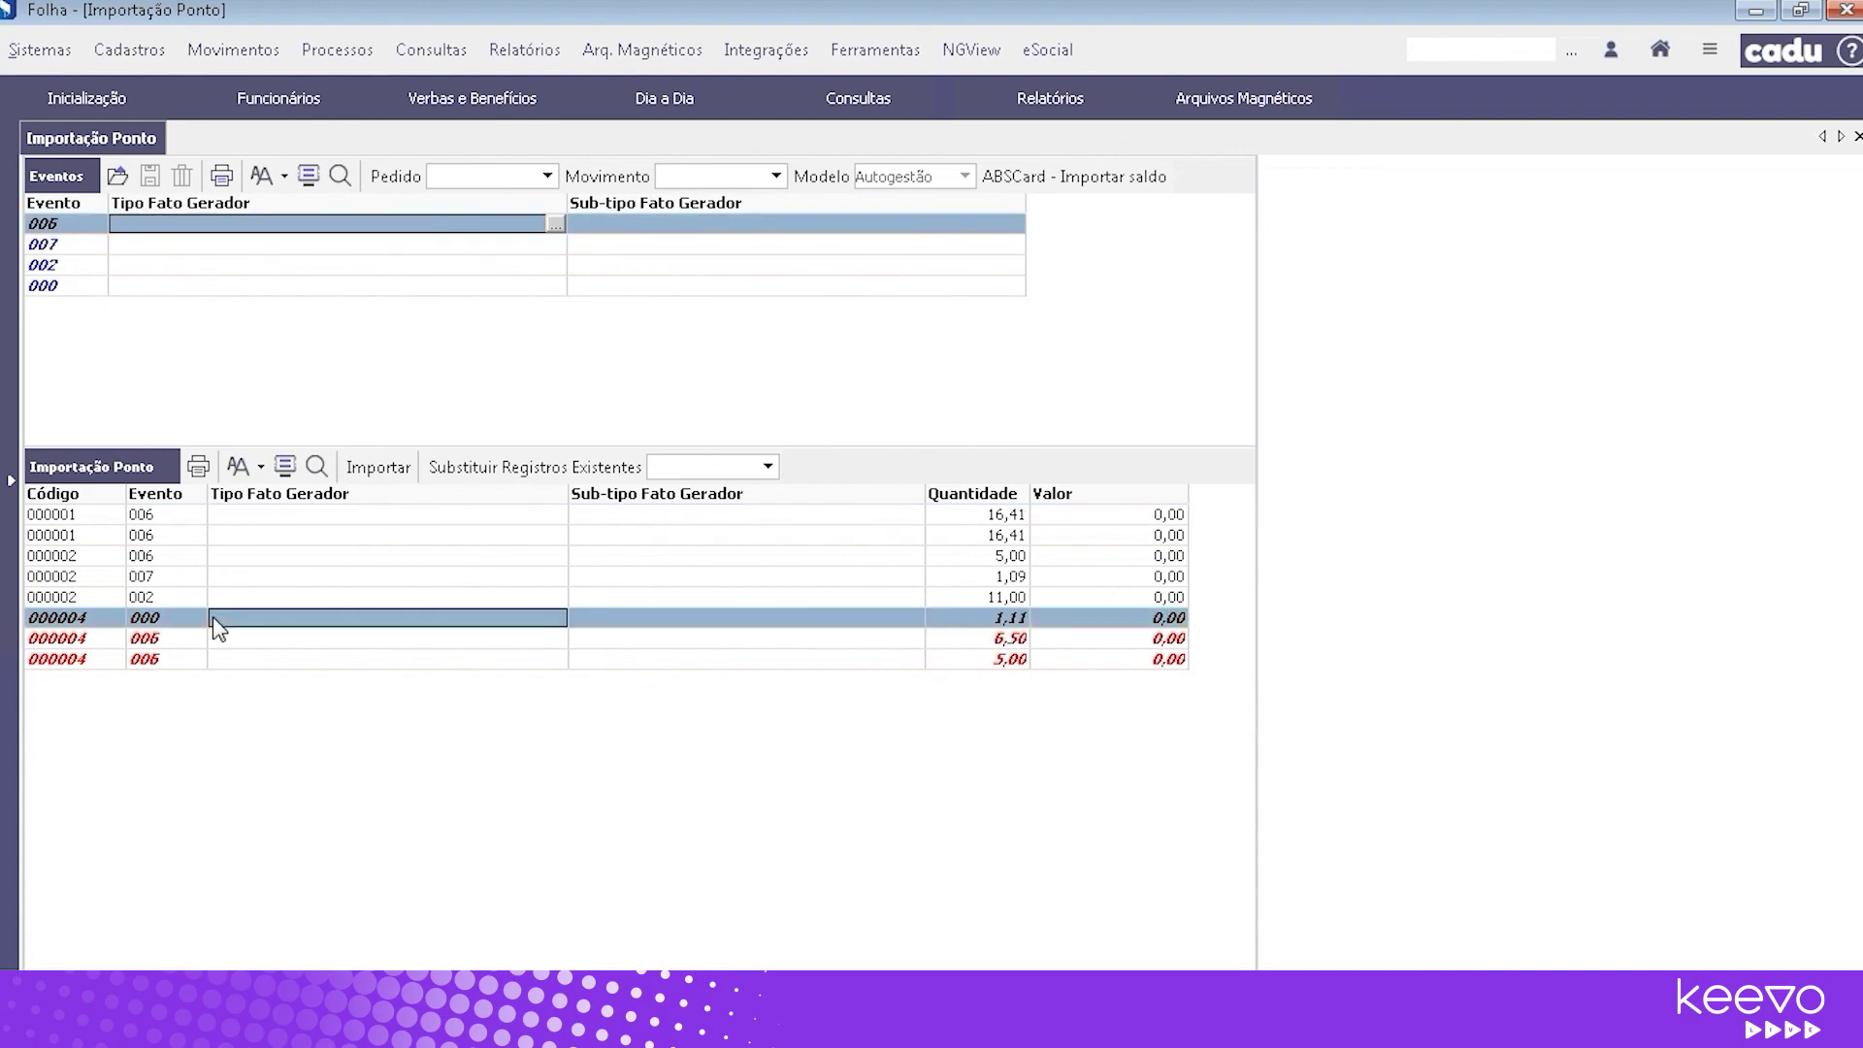
pyautogui.click(337, 516)
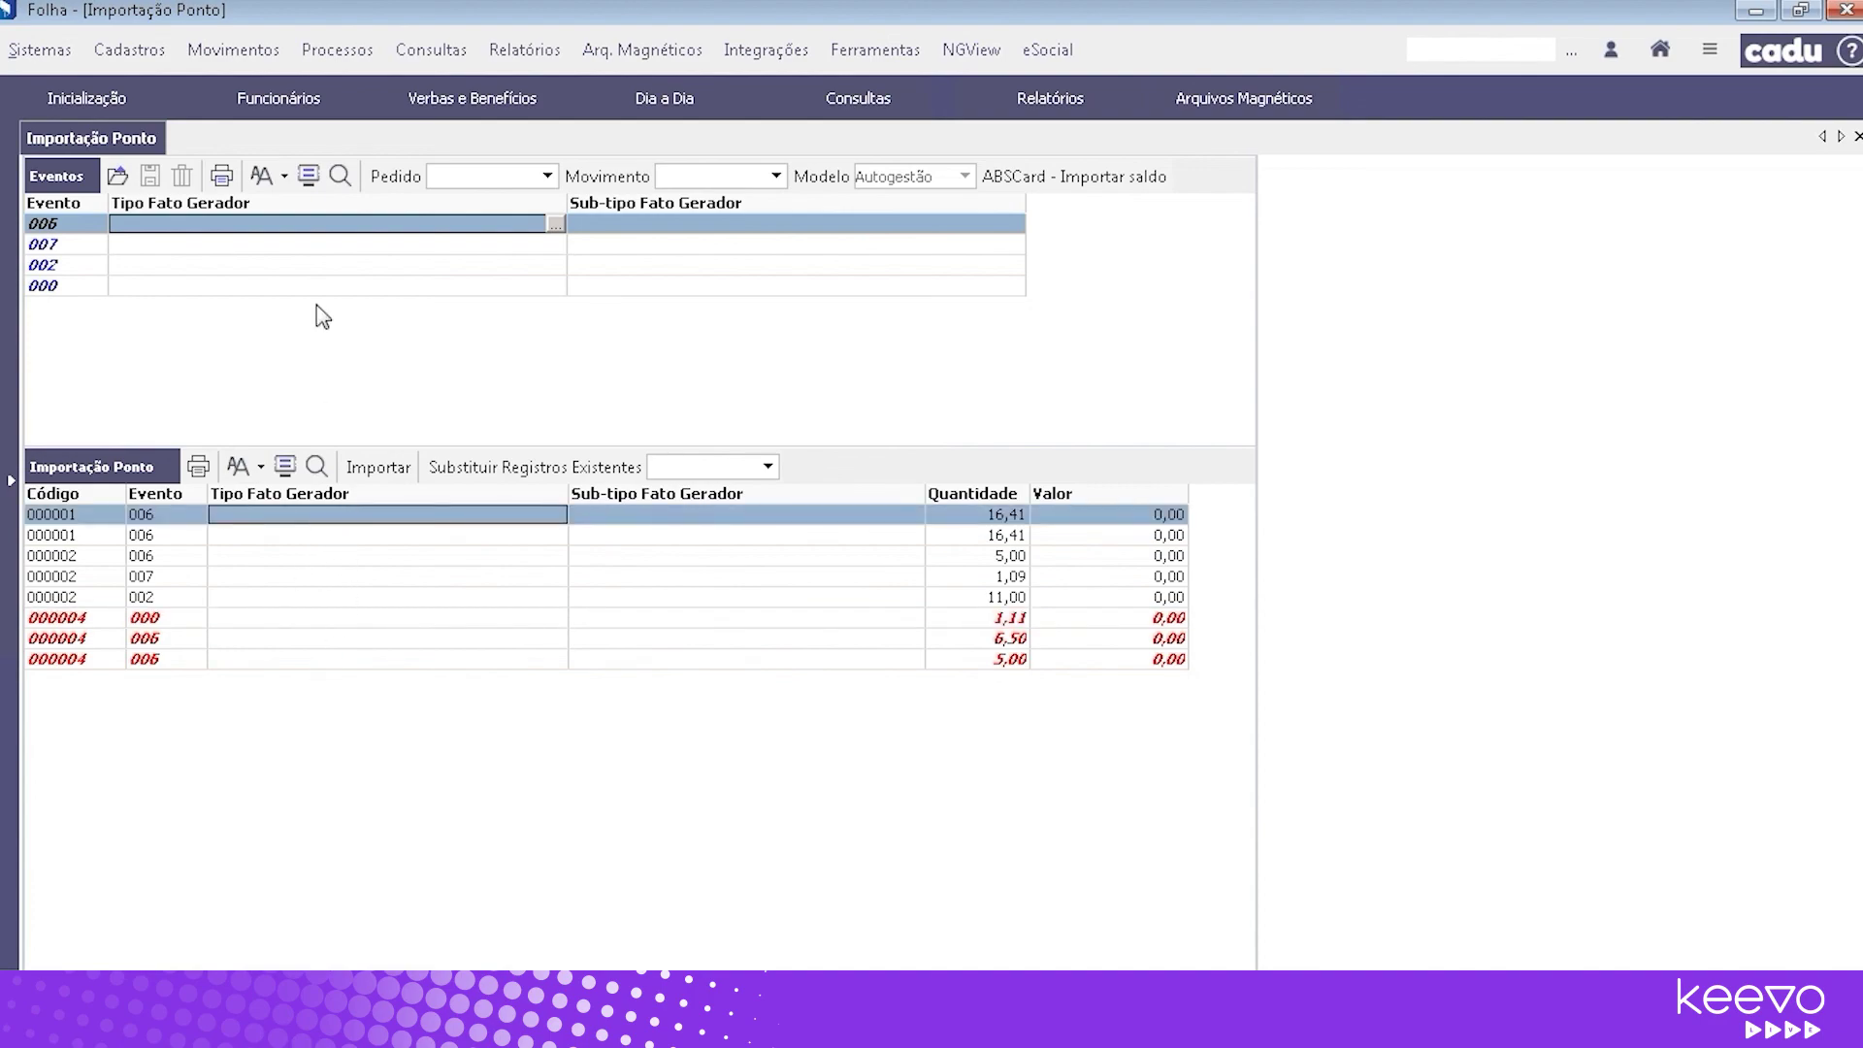
# Assign event 006 the type 002 - Horas Extras and the sub-type 101 - Horas Extras 50%
pyautogui.click(557, 224)
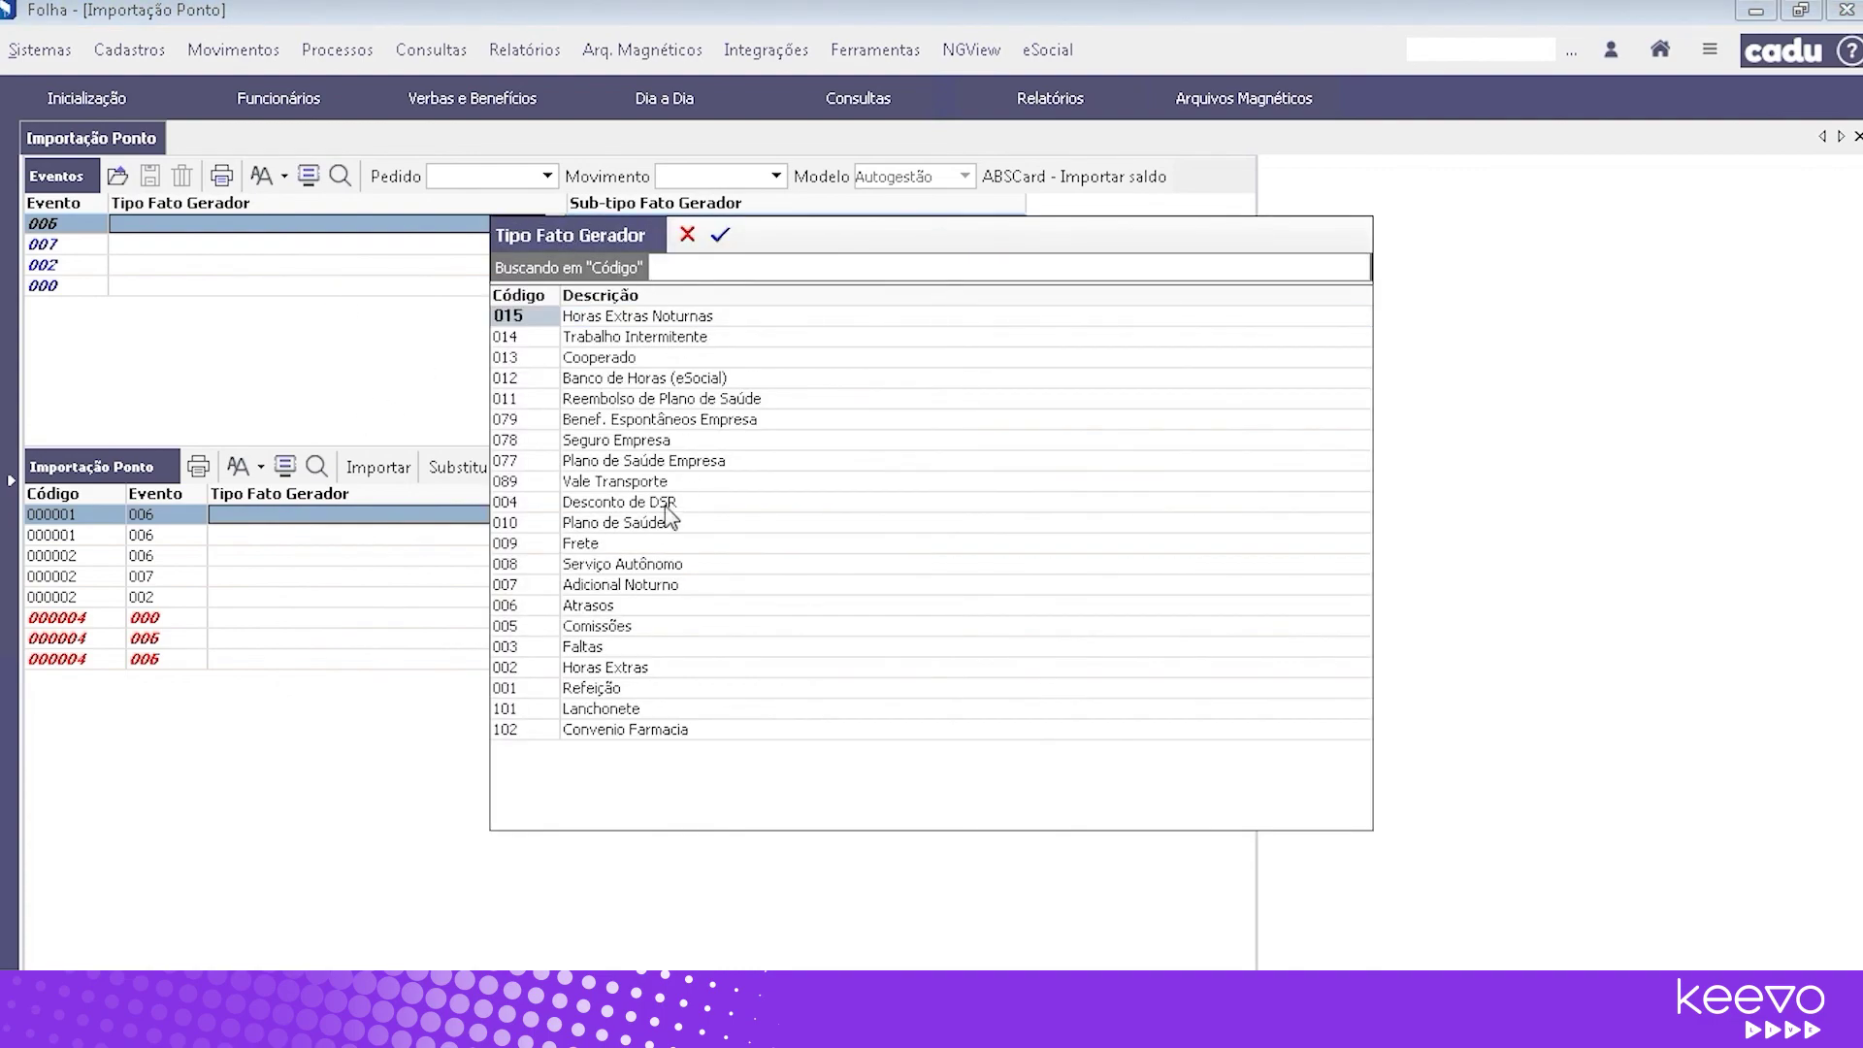
pyautogui.doubleClick(603, 668)
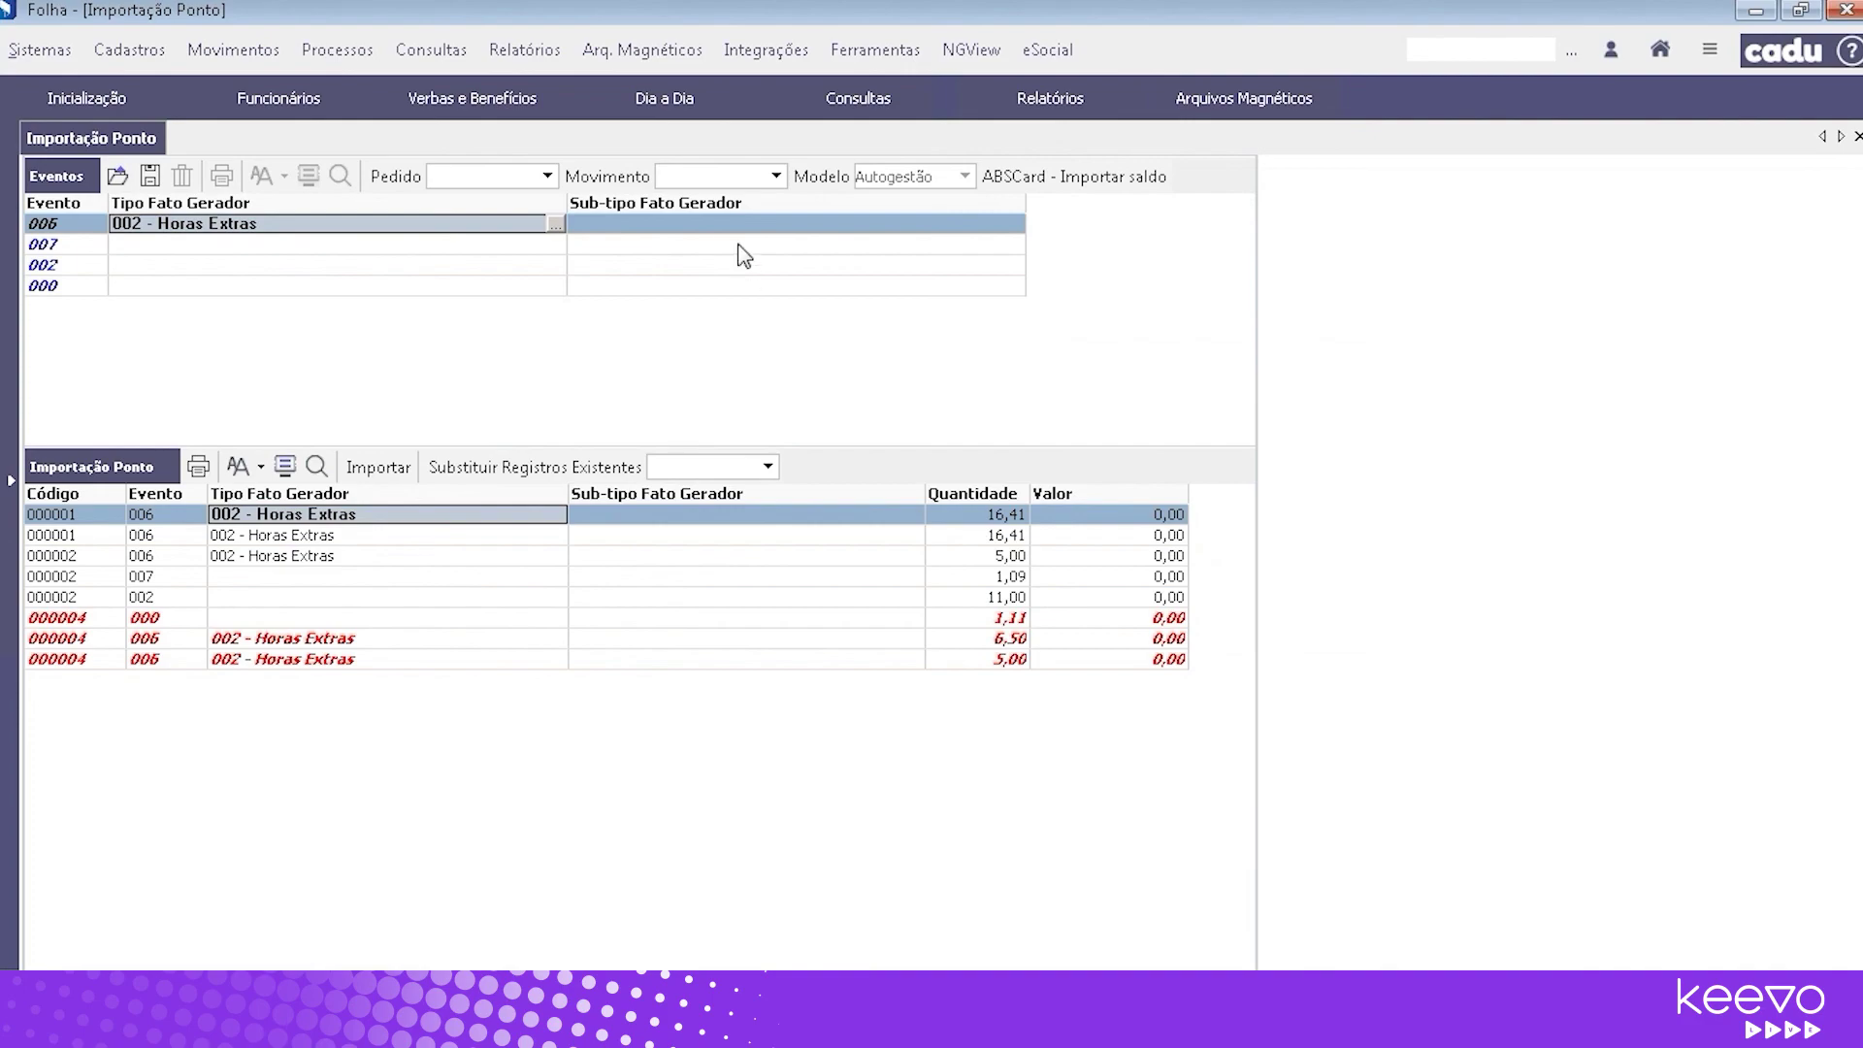
pyautogui.click(1015, 224)
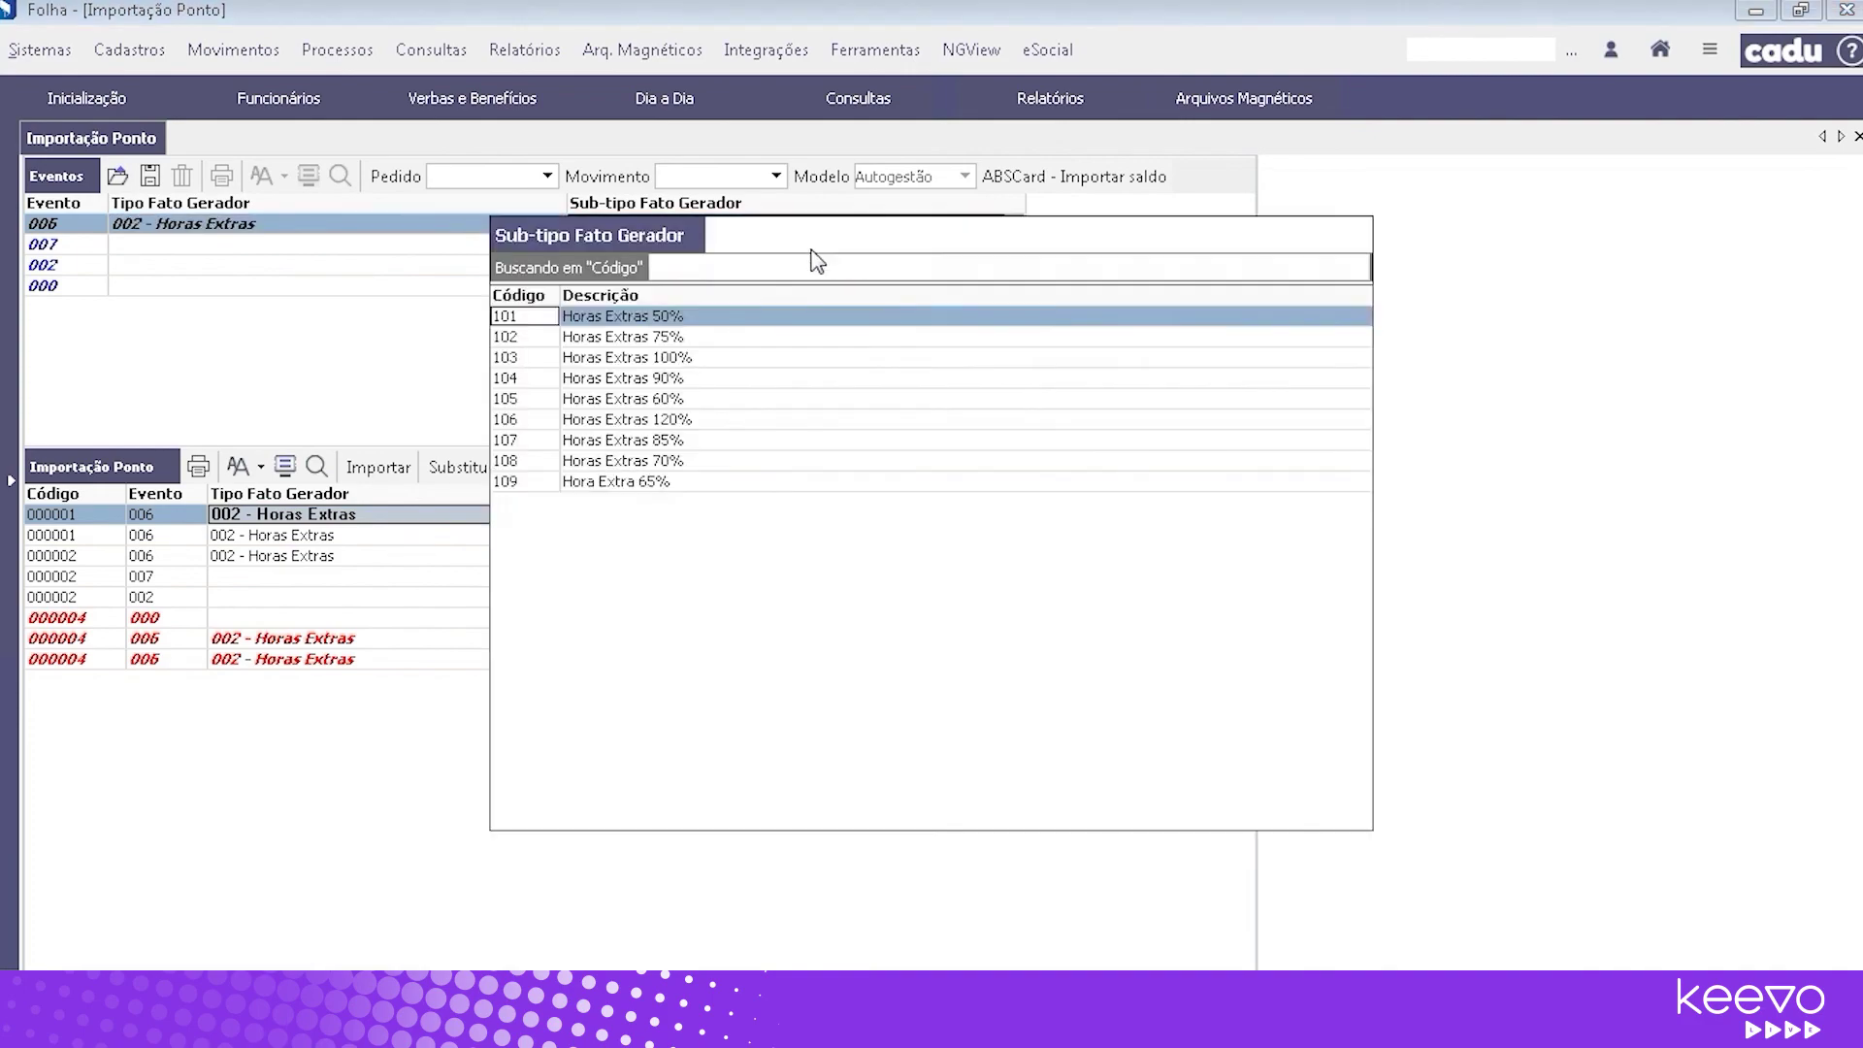
pyautogui.doubleClick(679, 320)
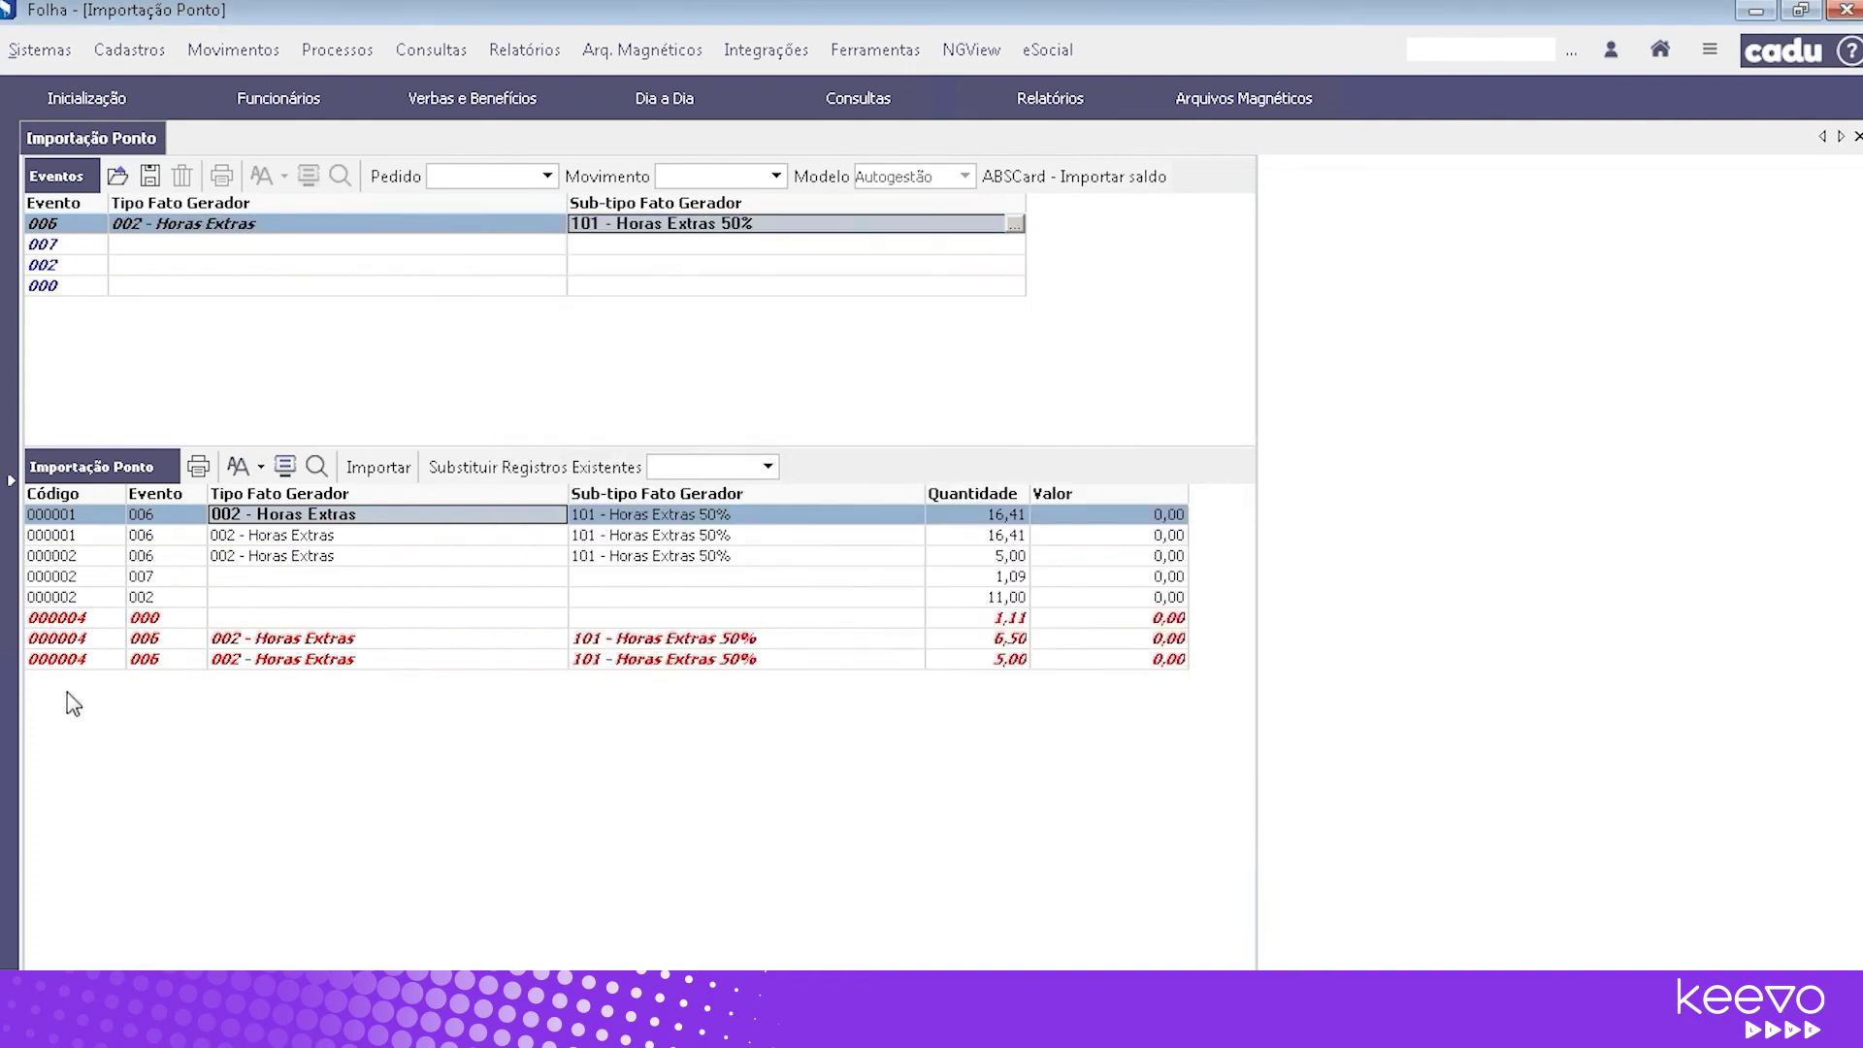
# Examine the import rows marked in red and compare their employee code and event with the regular rows
pyautogui.click(78, 619)
pyautogui.click(77, 637)
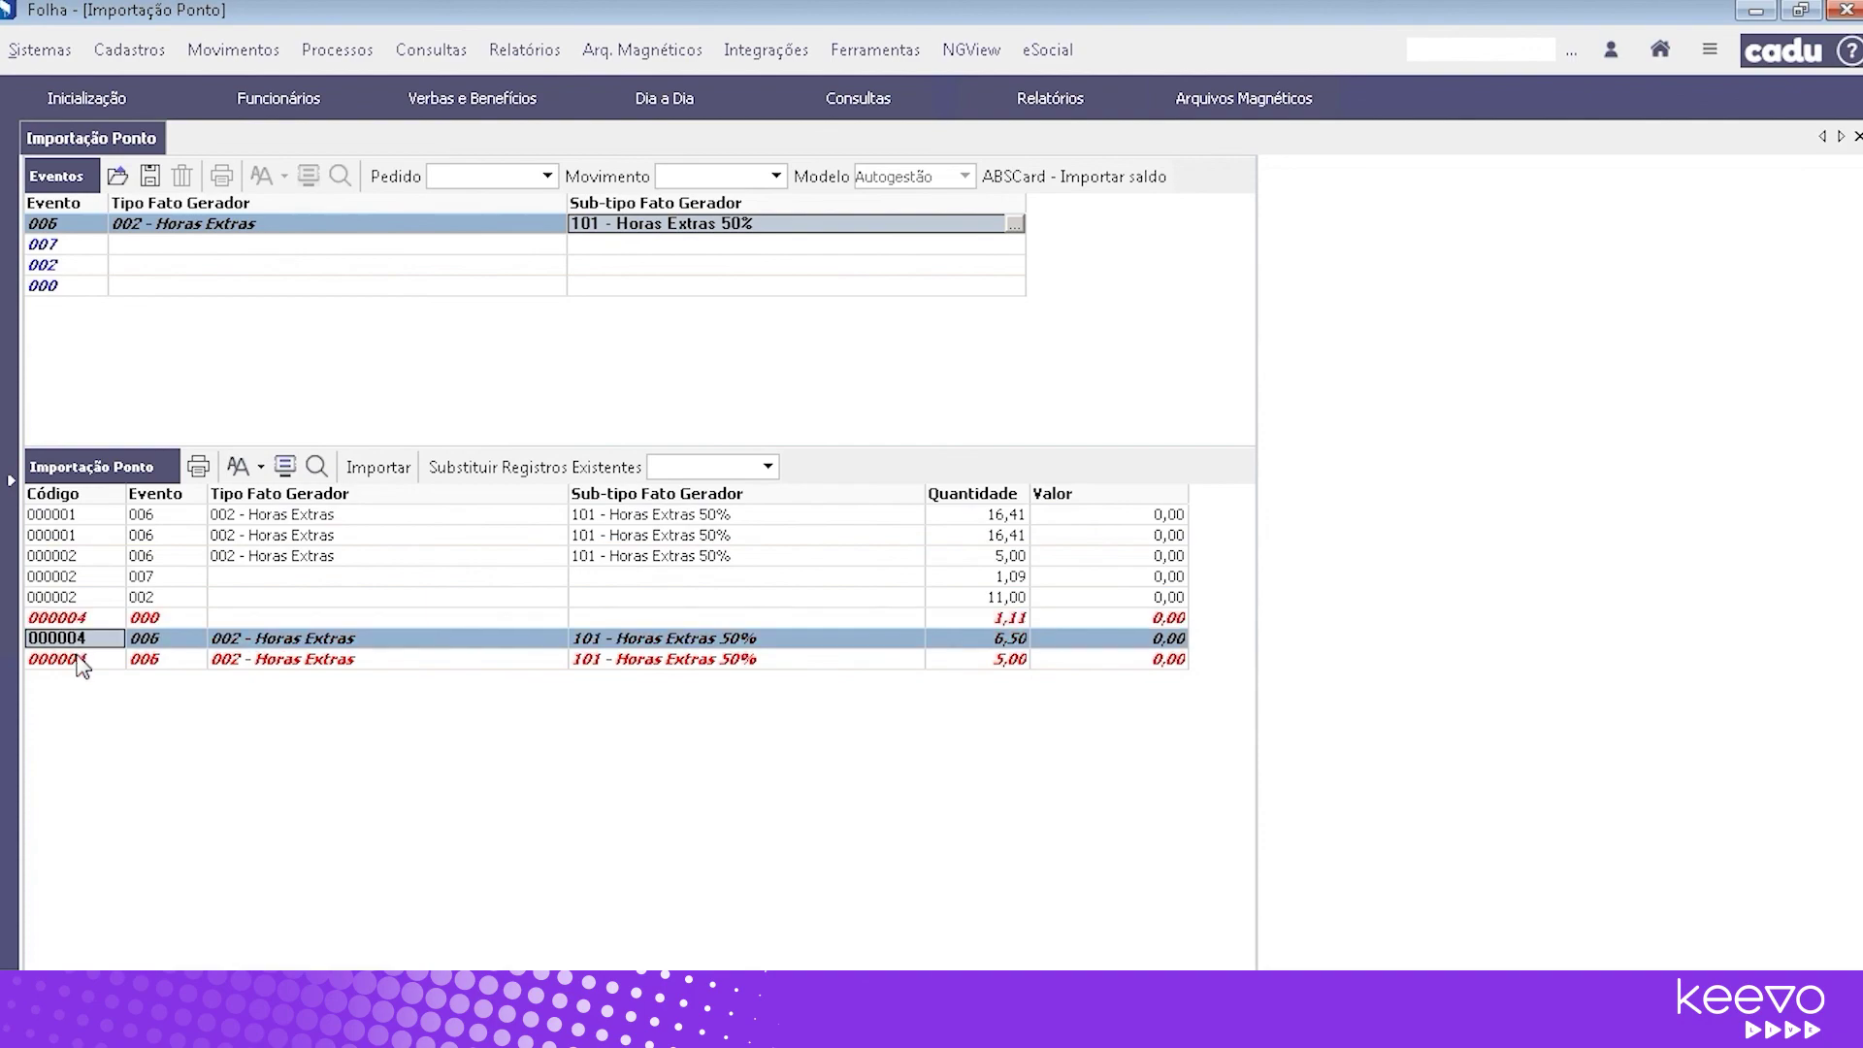
pyautogui.click(82, 661)
pyautogui.click(89, 619)
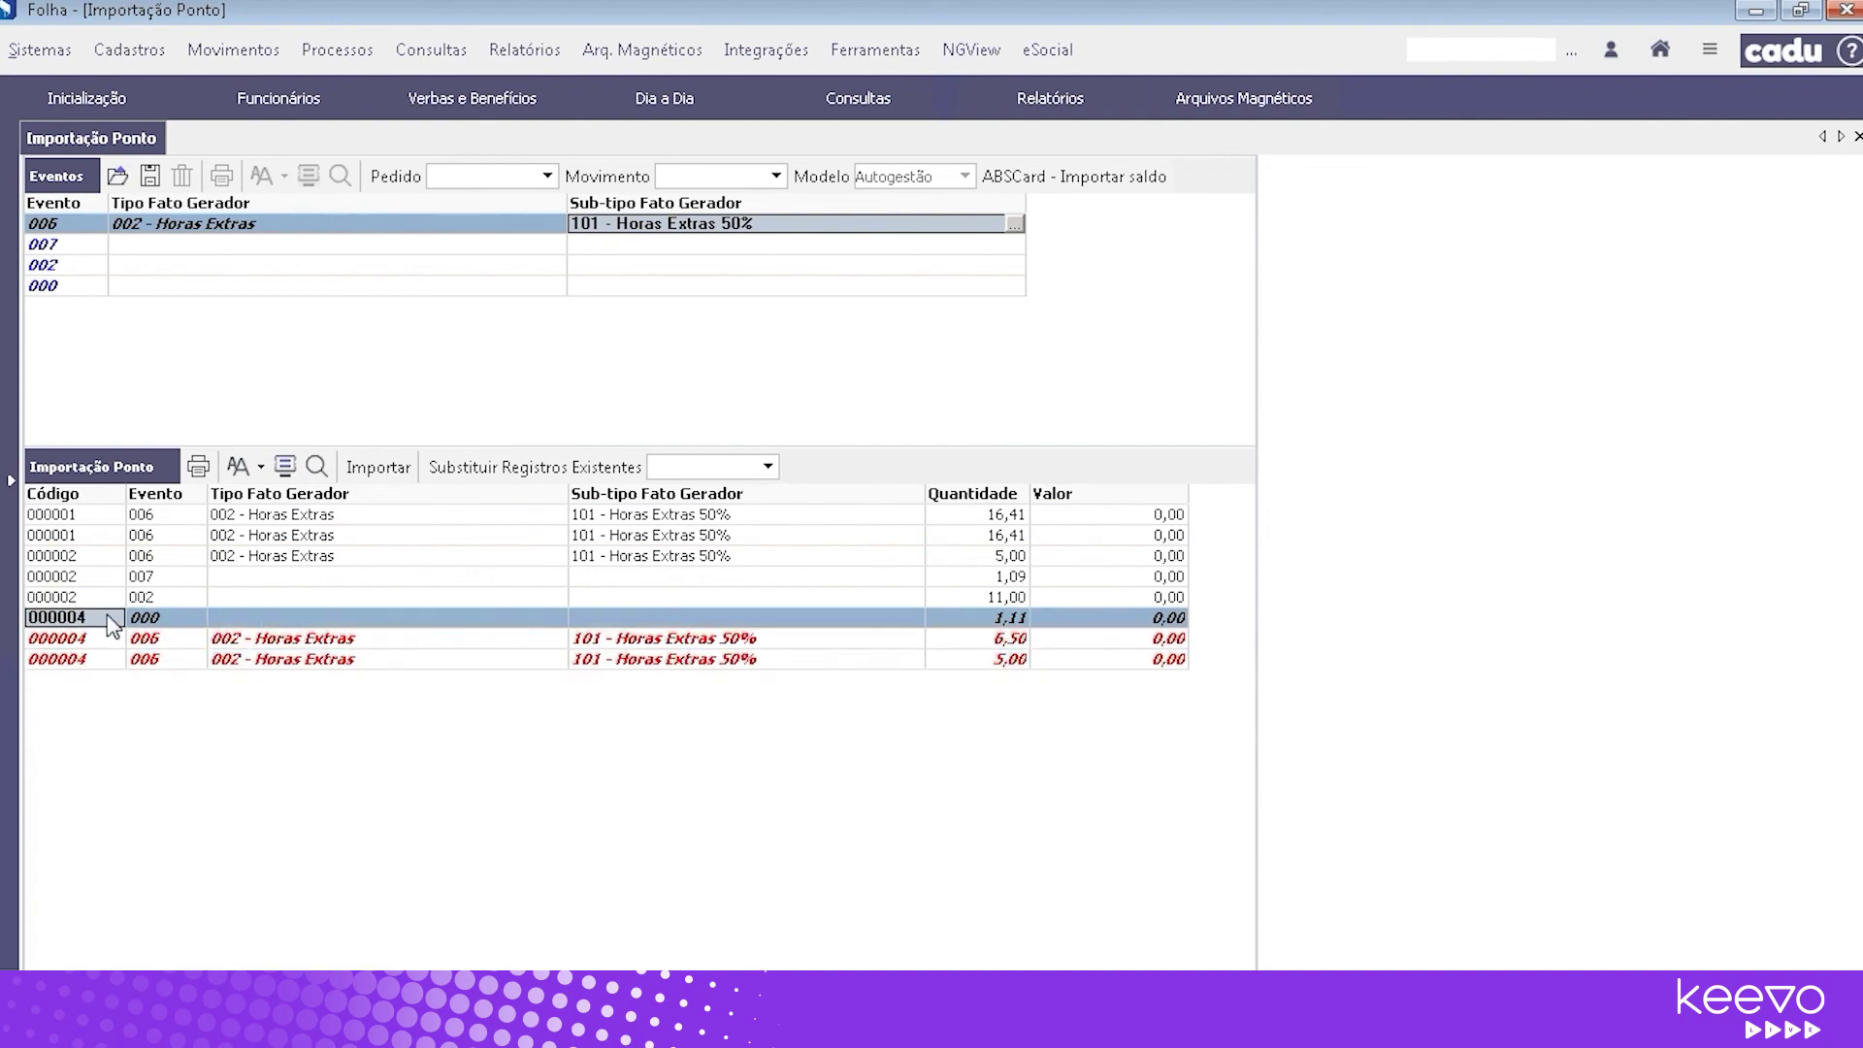
pyautogui.click(111, 597)
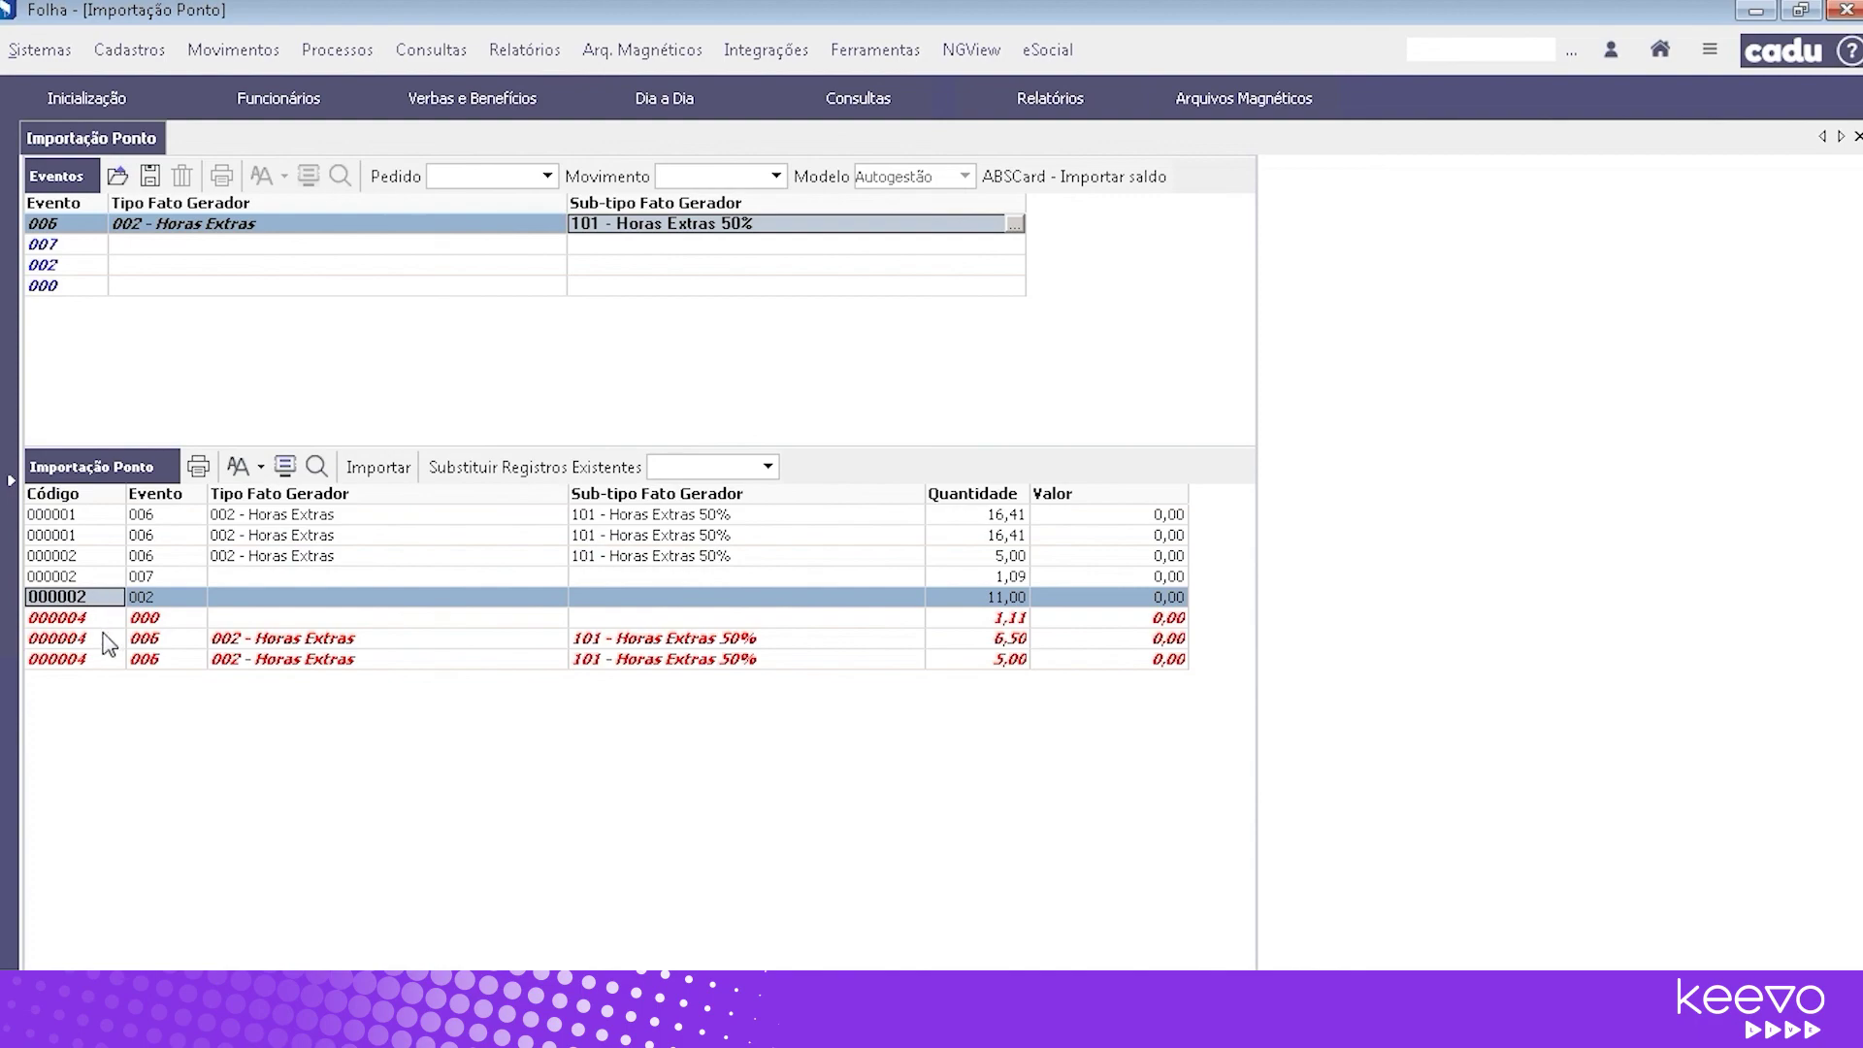
pyautogui.click(73, 641)
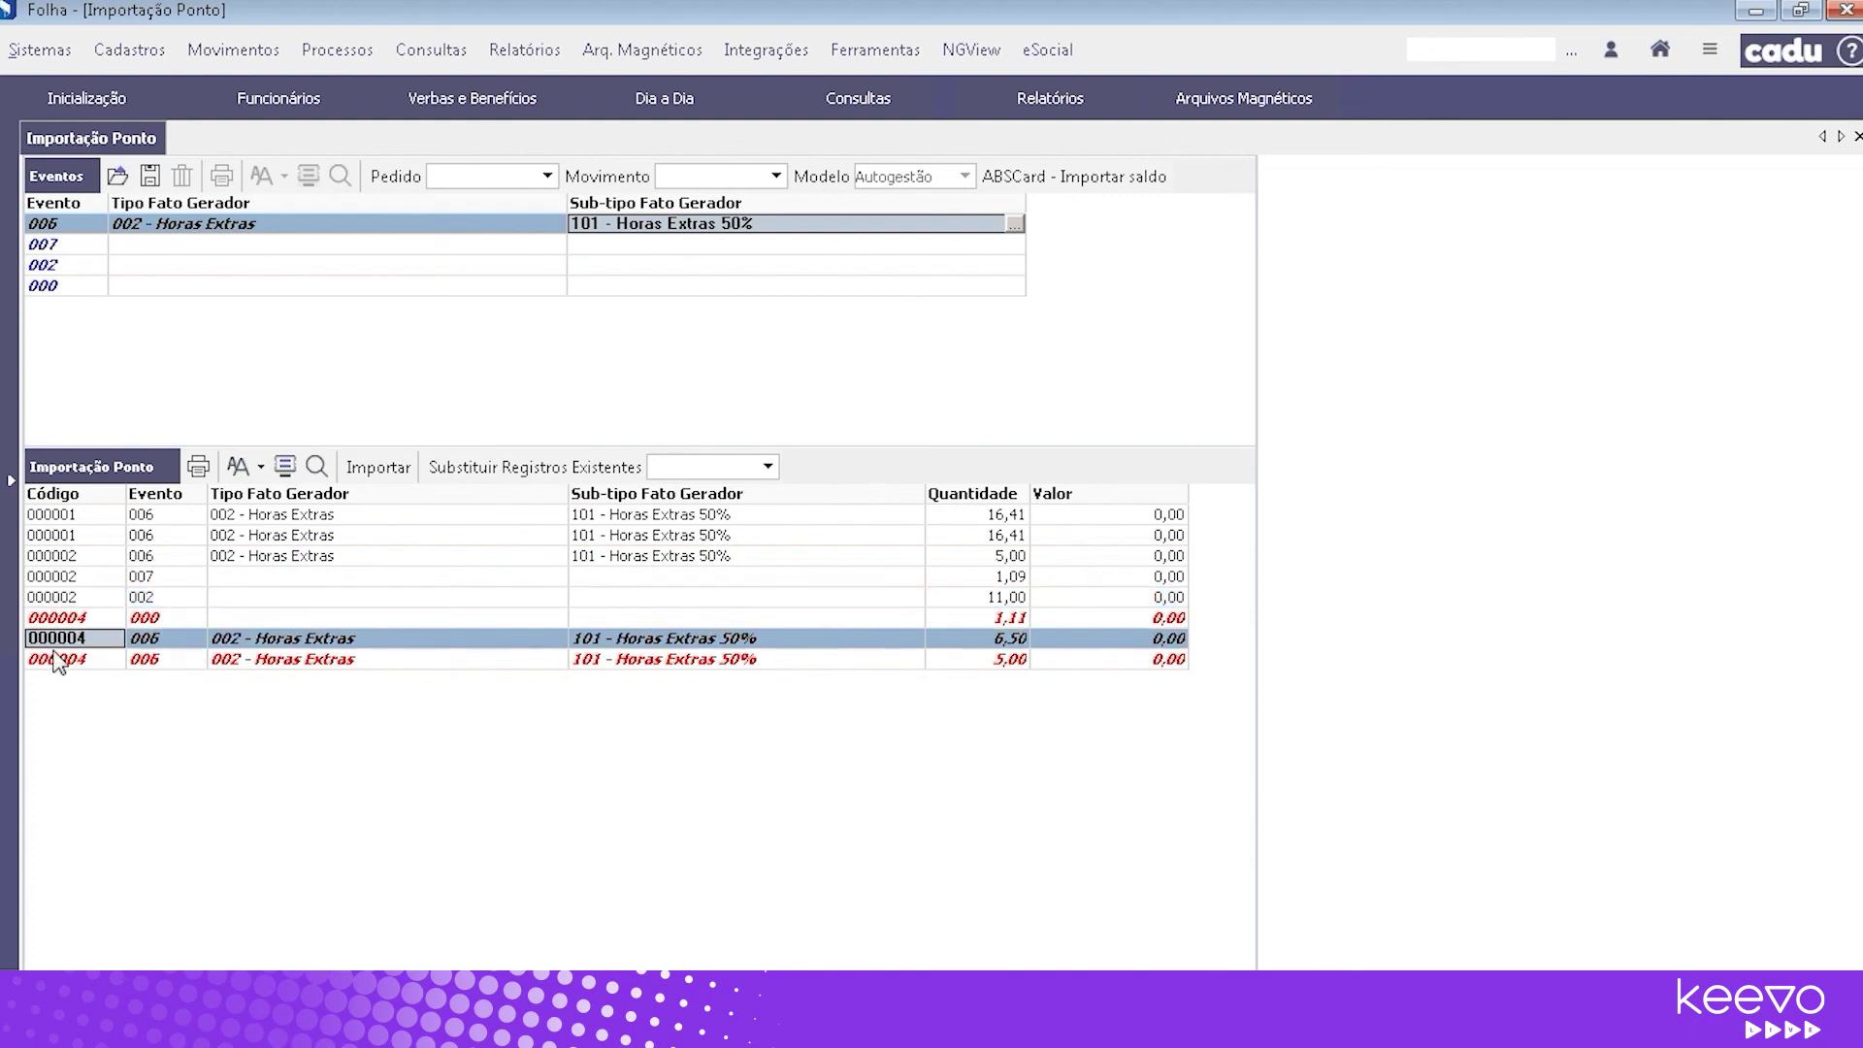
pyautogui.click(54, 657)
pyautogui.click(50, 622)
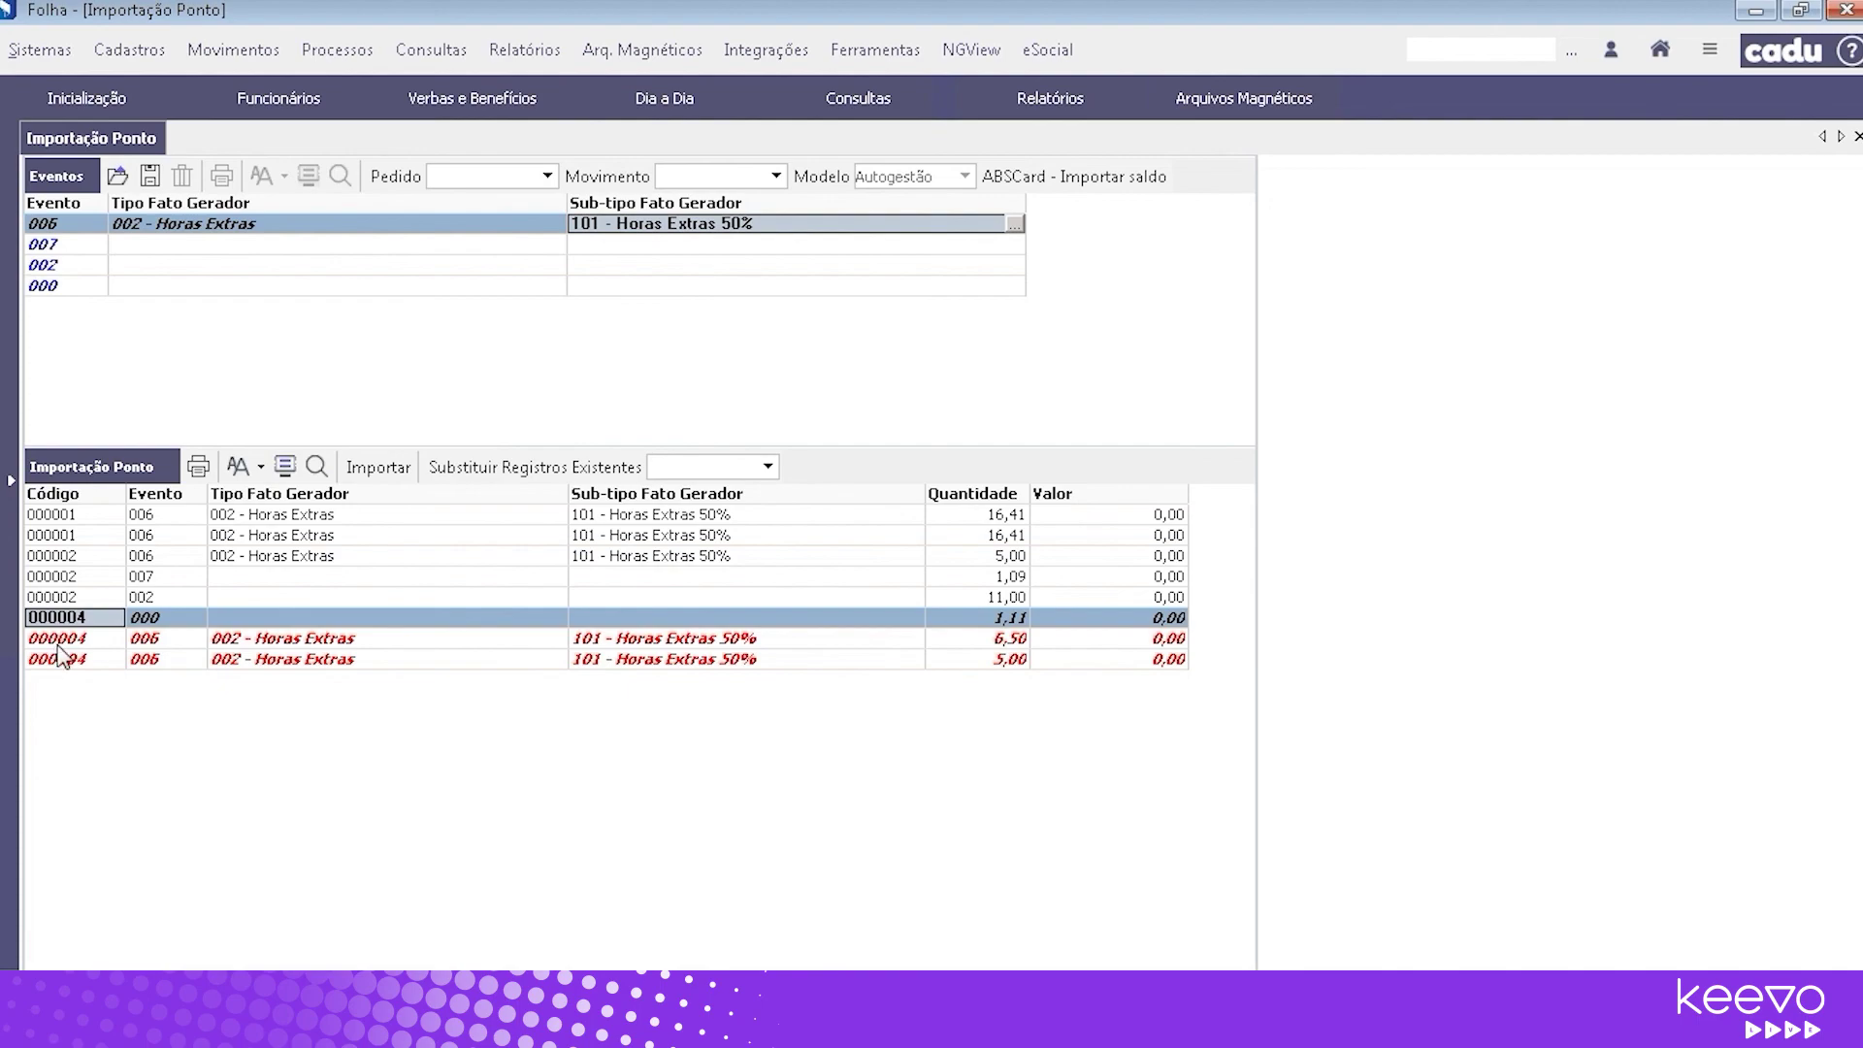
pyautogui.moveTo(60, 657)
pyautogui.press('Down')
pyautogui.press('Down')
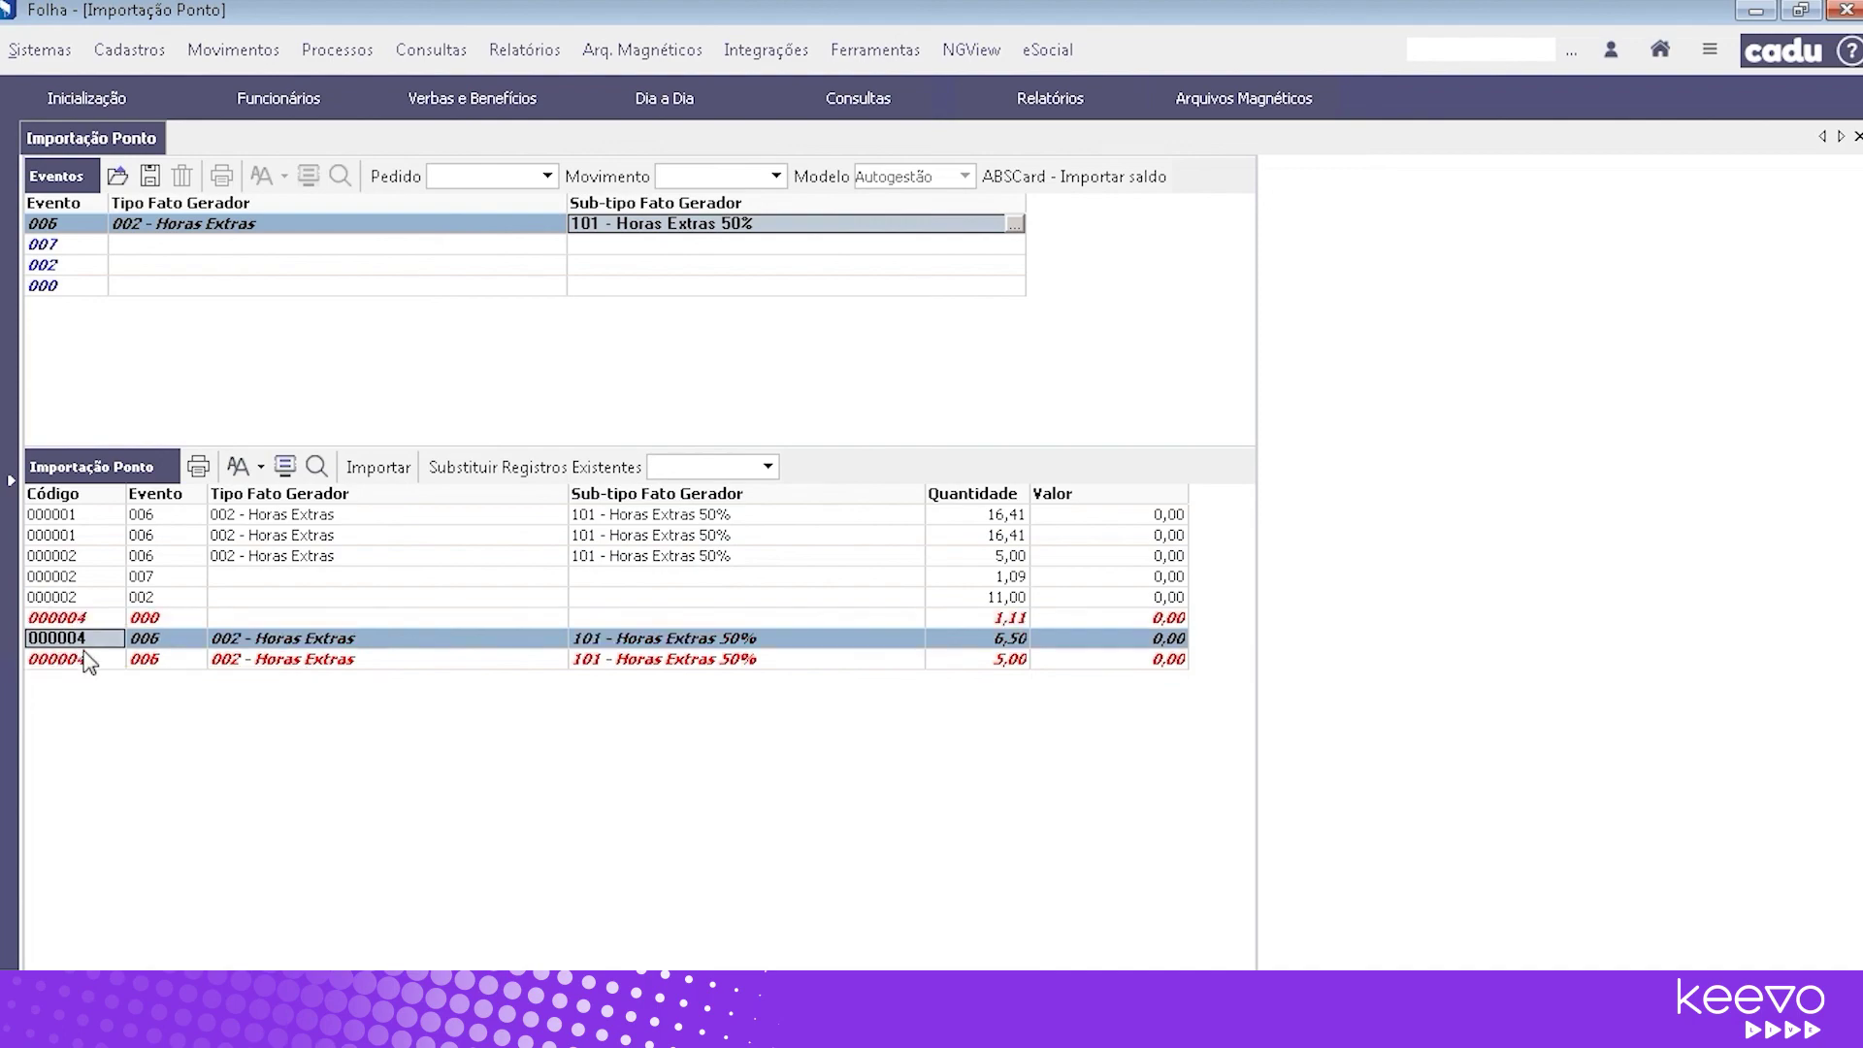
pyautogui.click(275, 639)
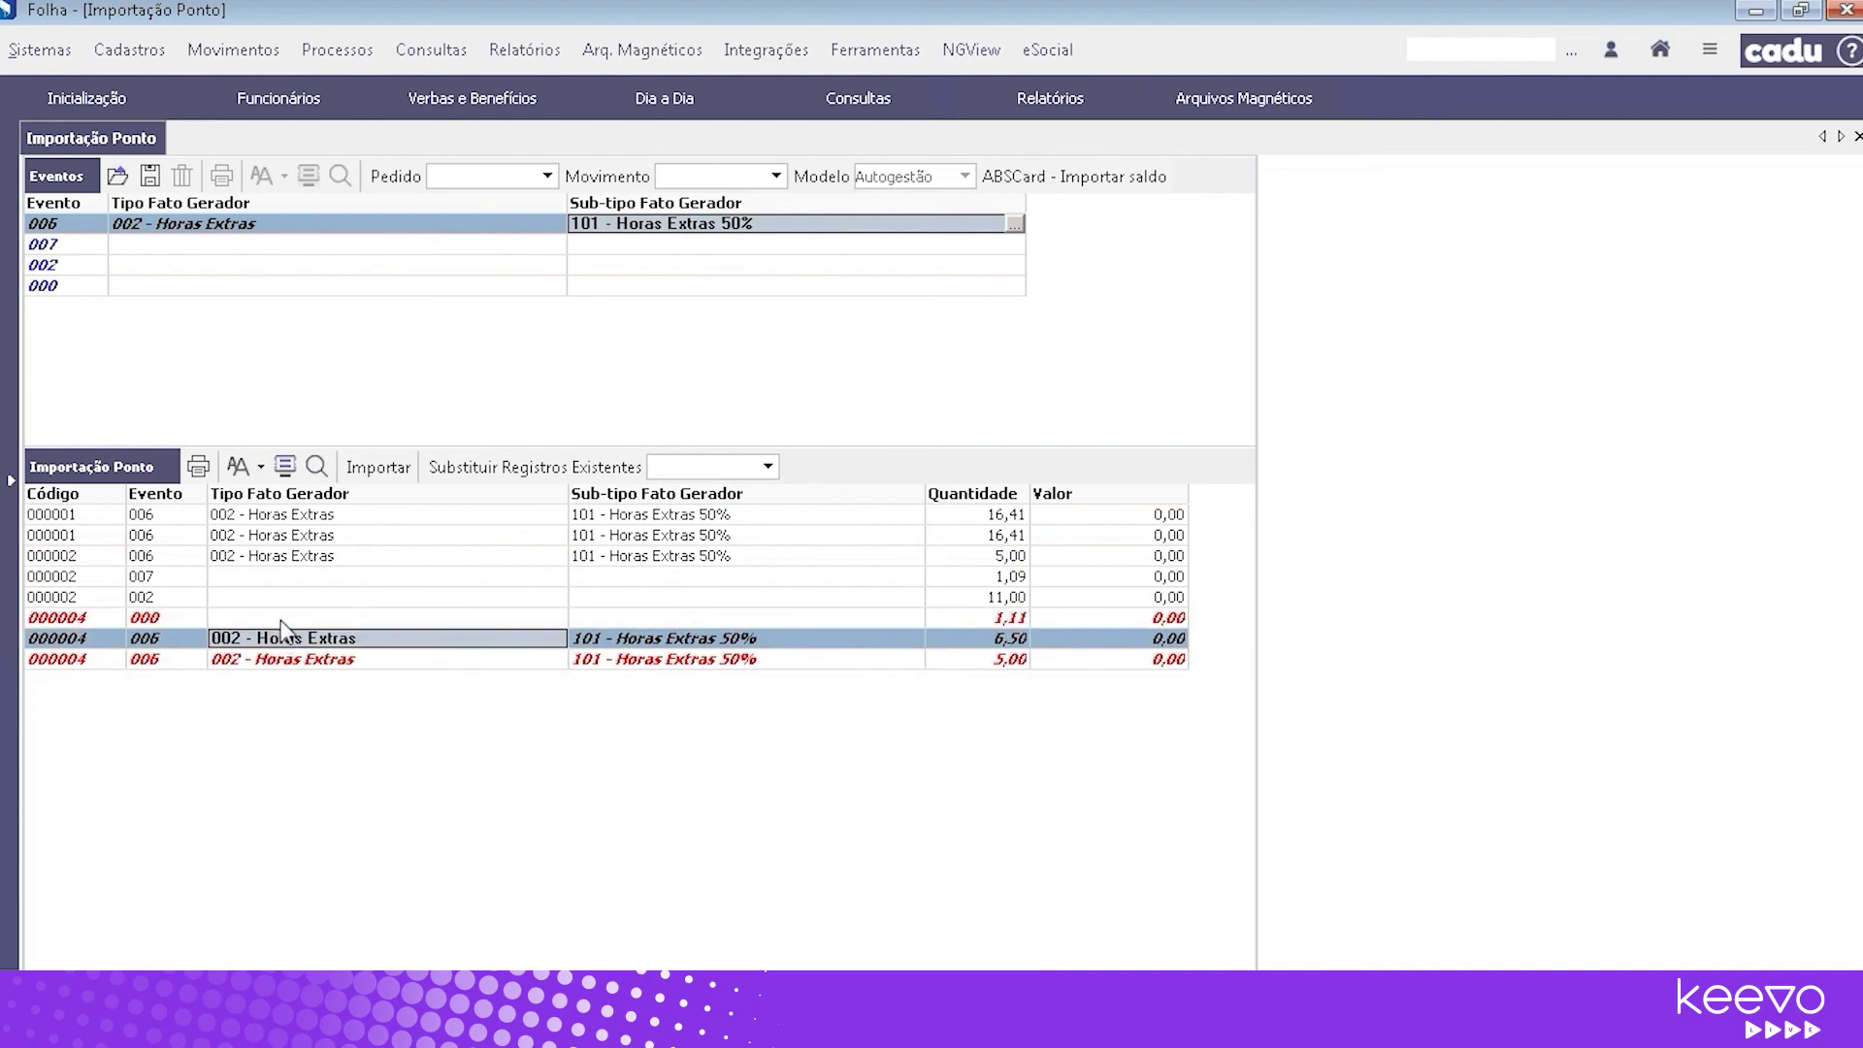
# Check the import row for event 000 and the unassigned event 007, and close the time-data import without importing
pyautogui.click(280, 619)
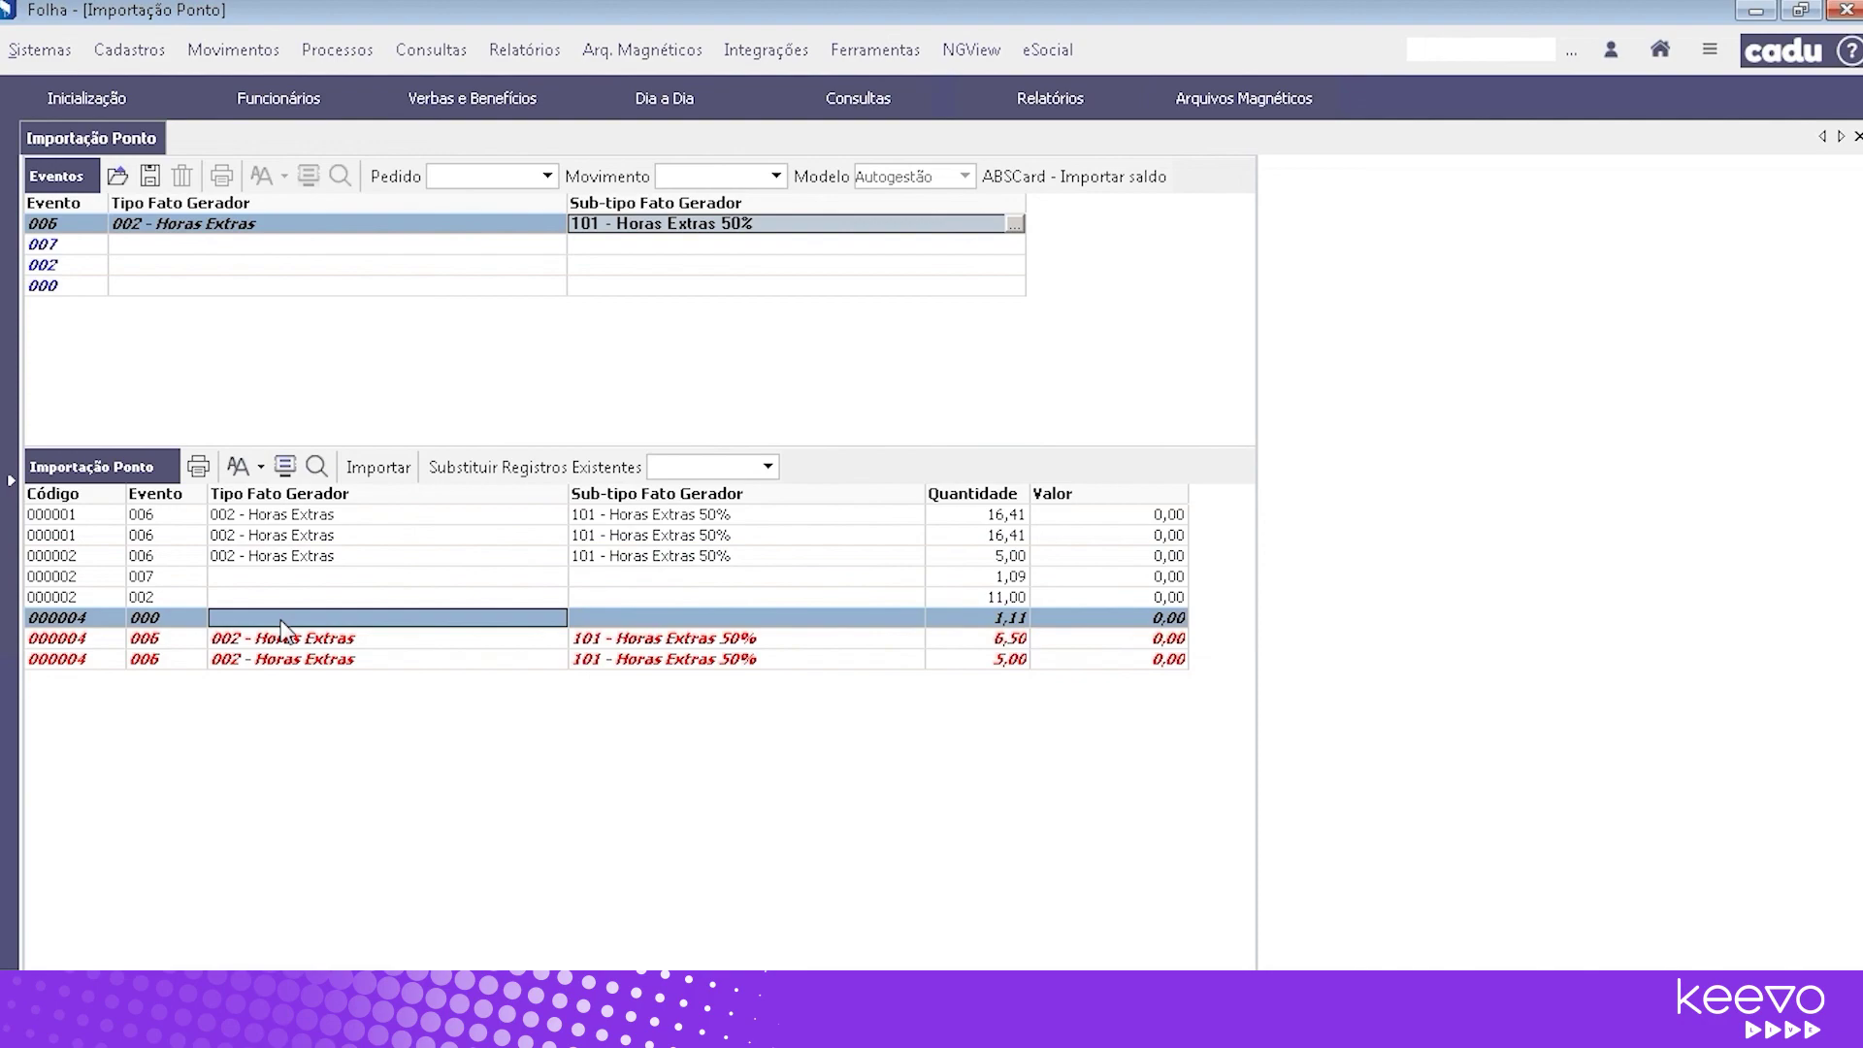
pyautogui.click(541, 251)
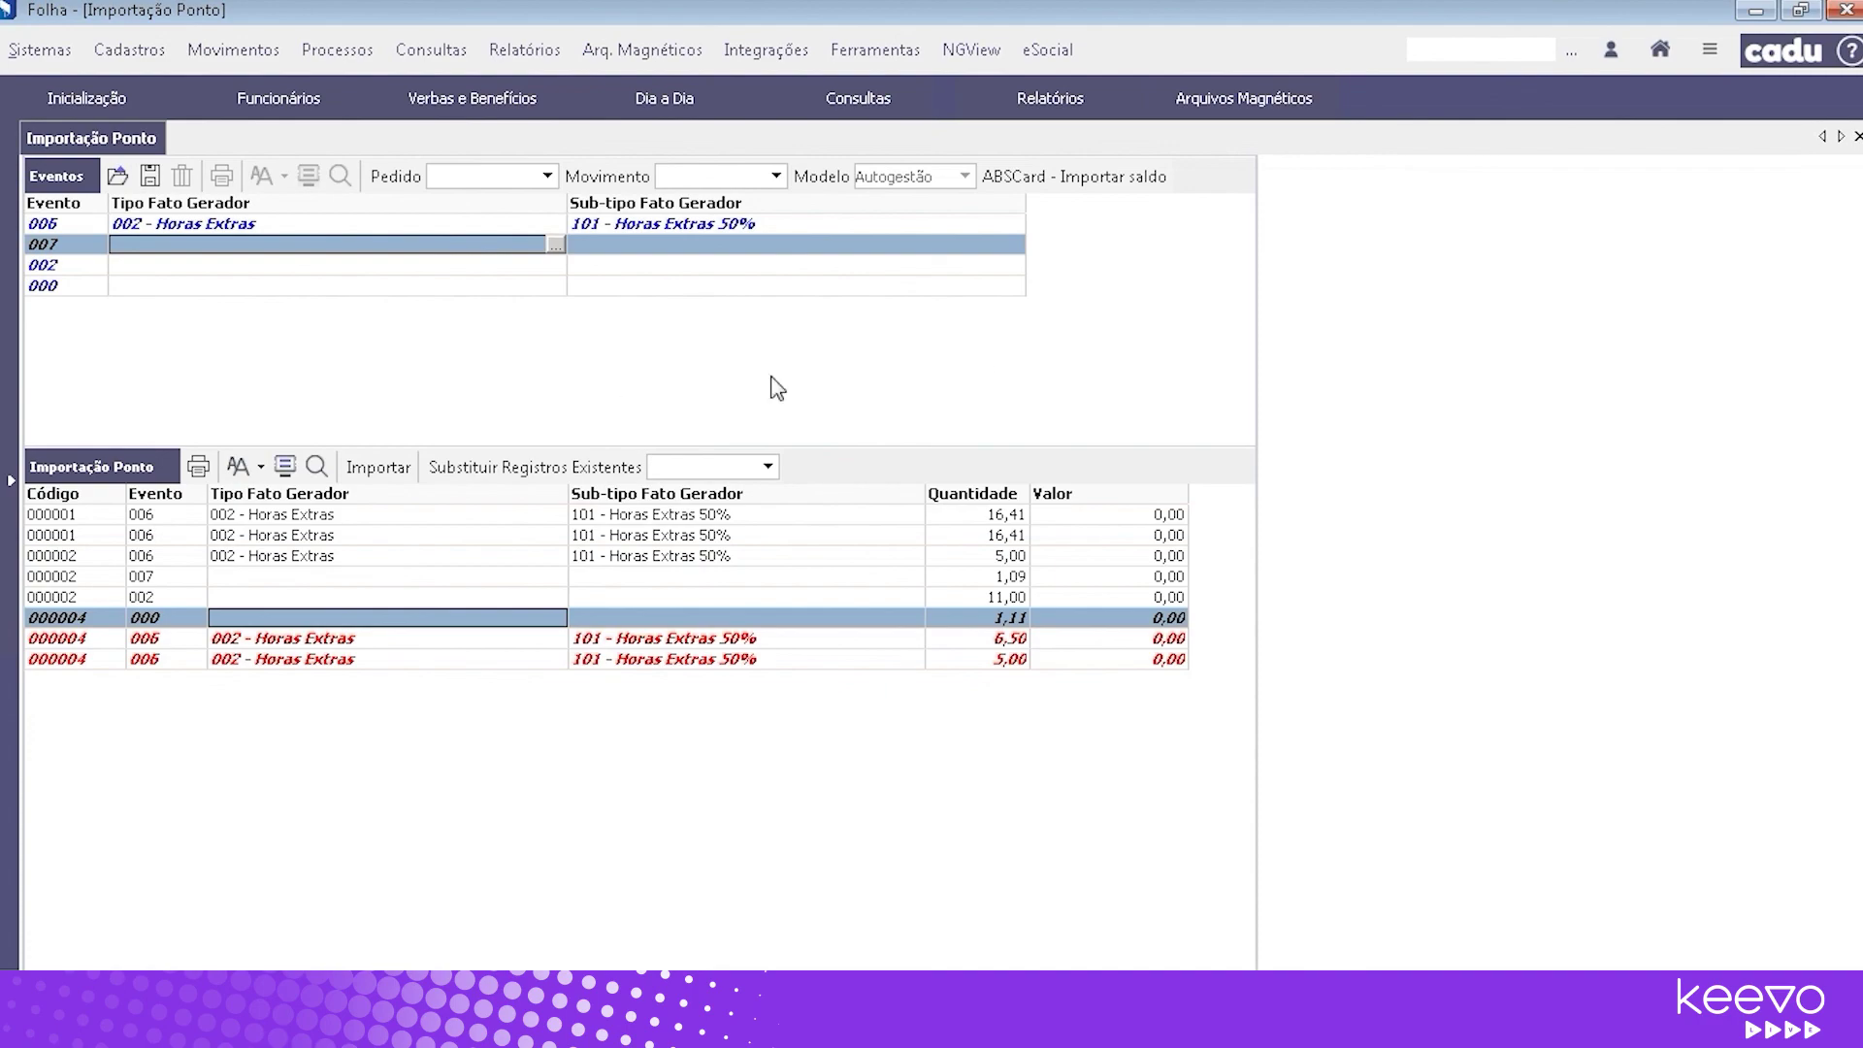
pyautogui.click(1857, 135)
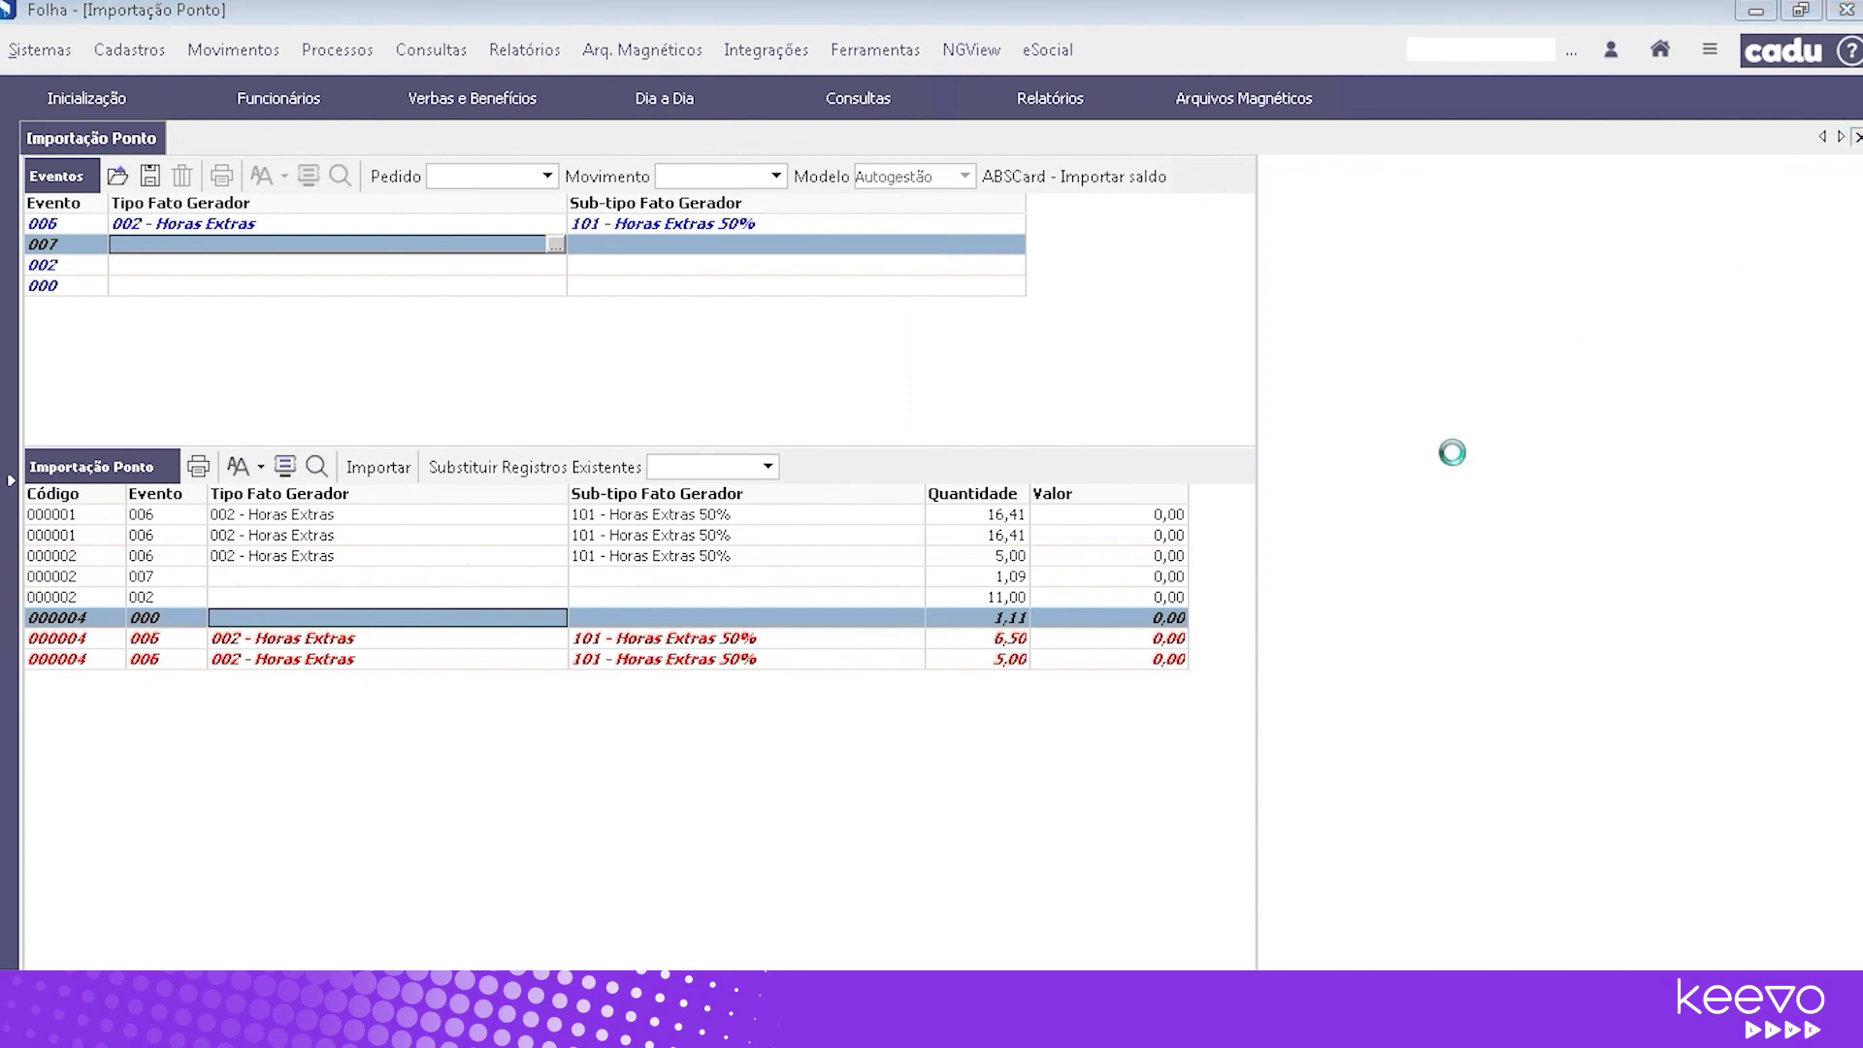
# Switch to Ponto and close the Verbas de Integração screen of the text-file export
pyautogui.moveTo(370, 1027)
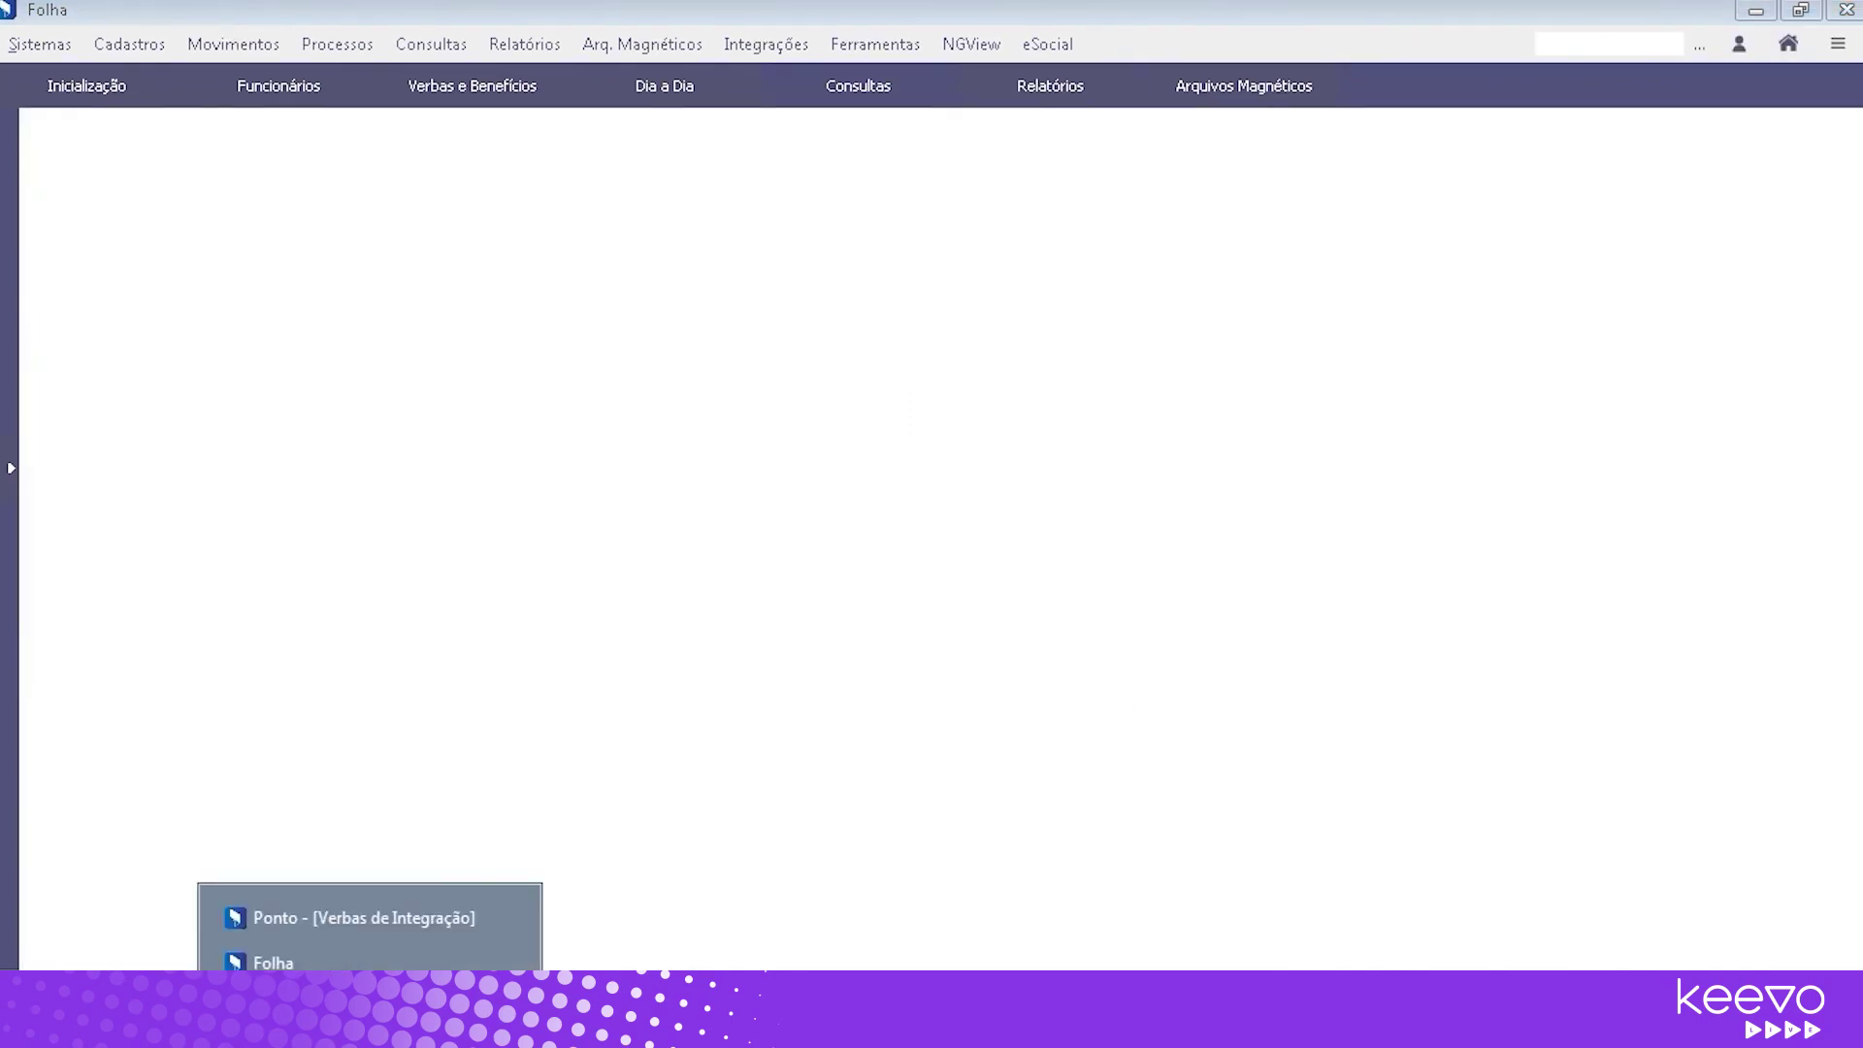
pyautogui.click(351, 920)
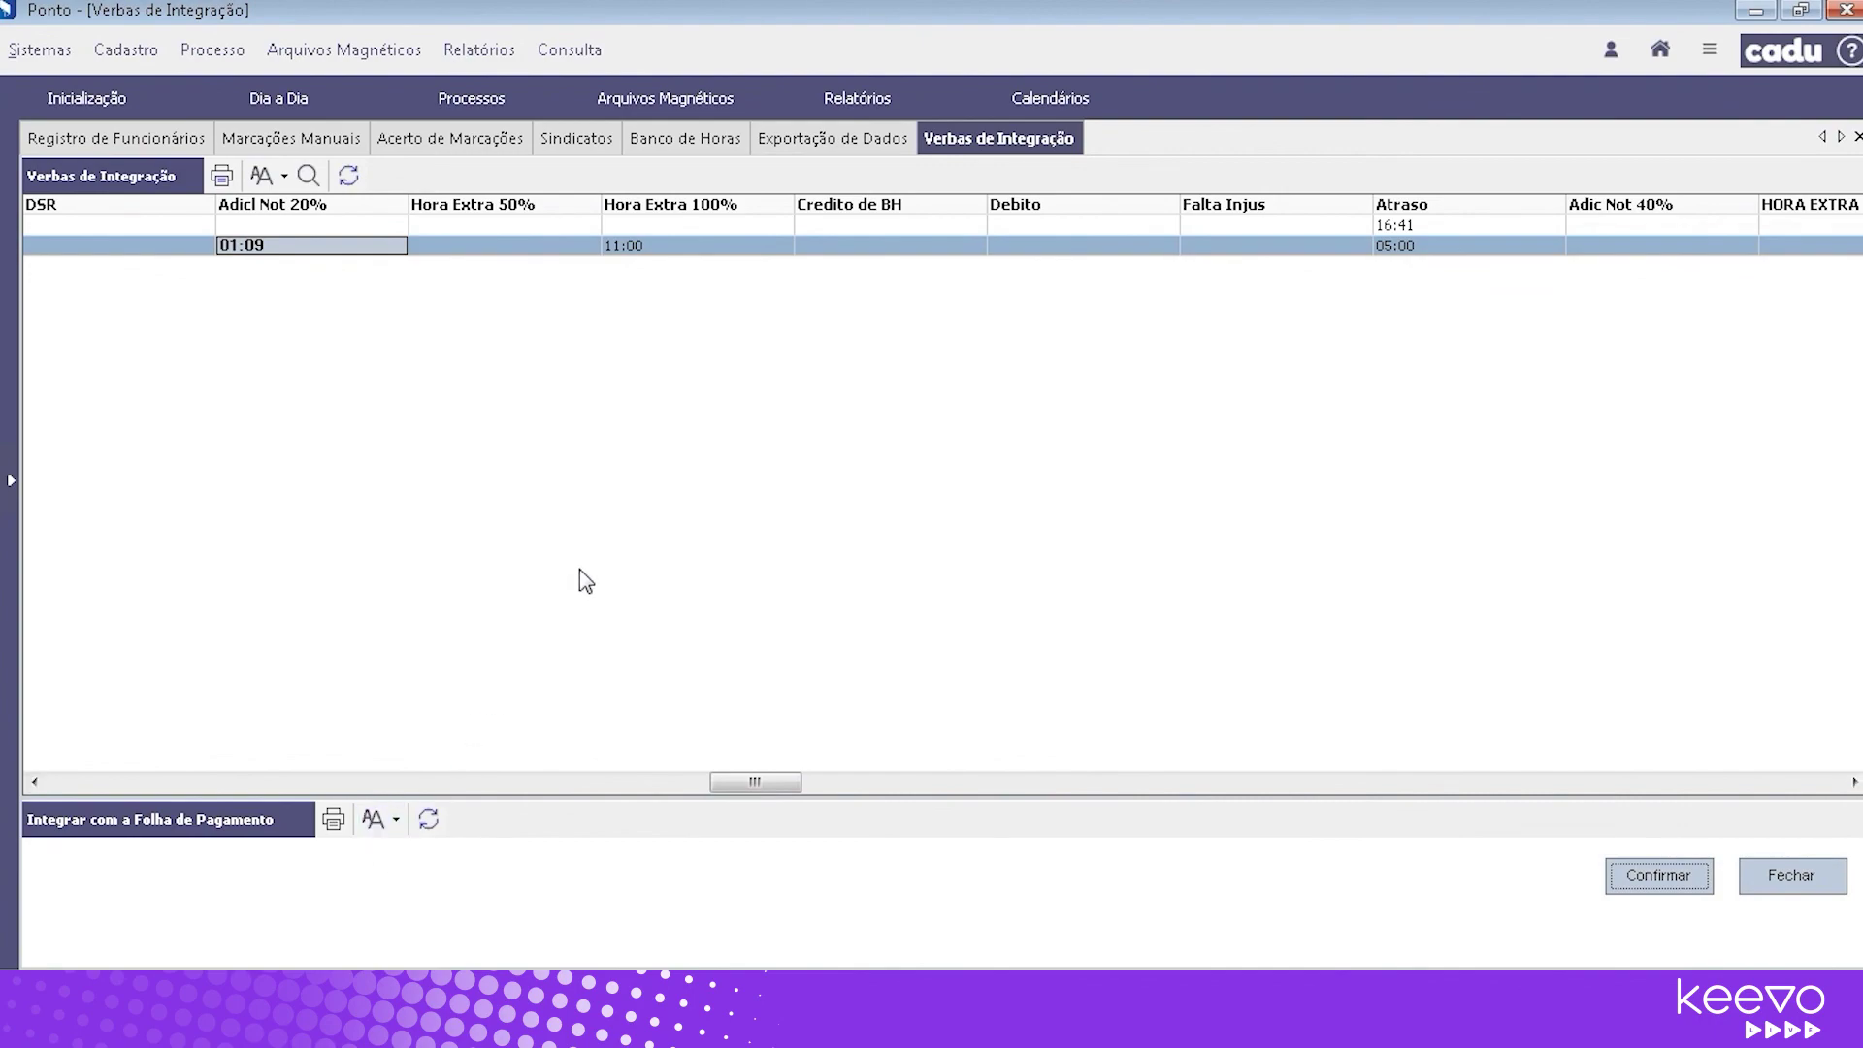
pyautogui.click(1831, 877)
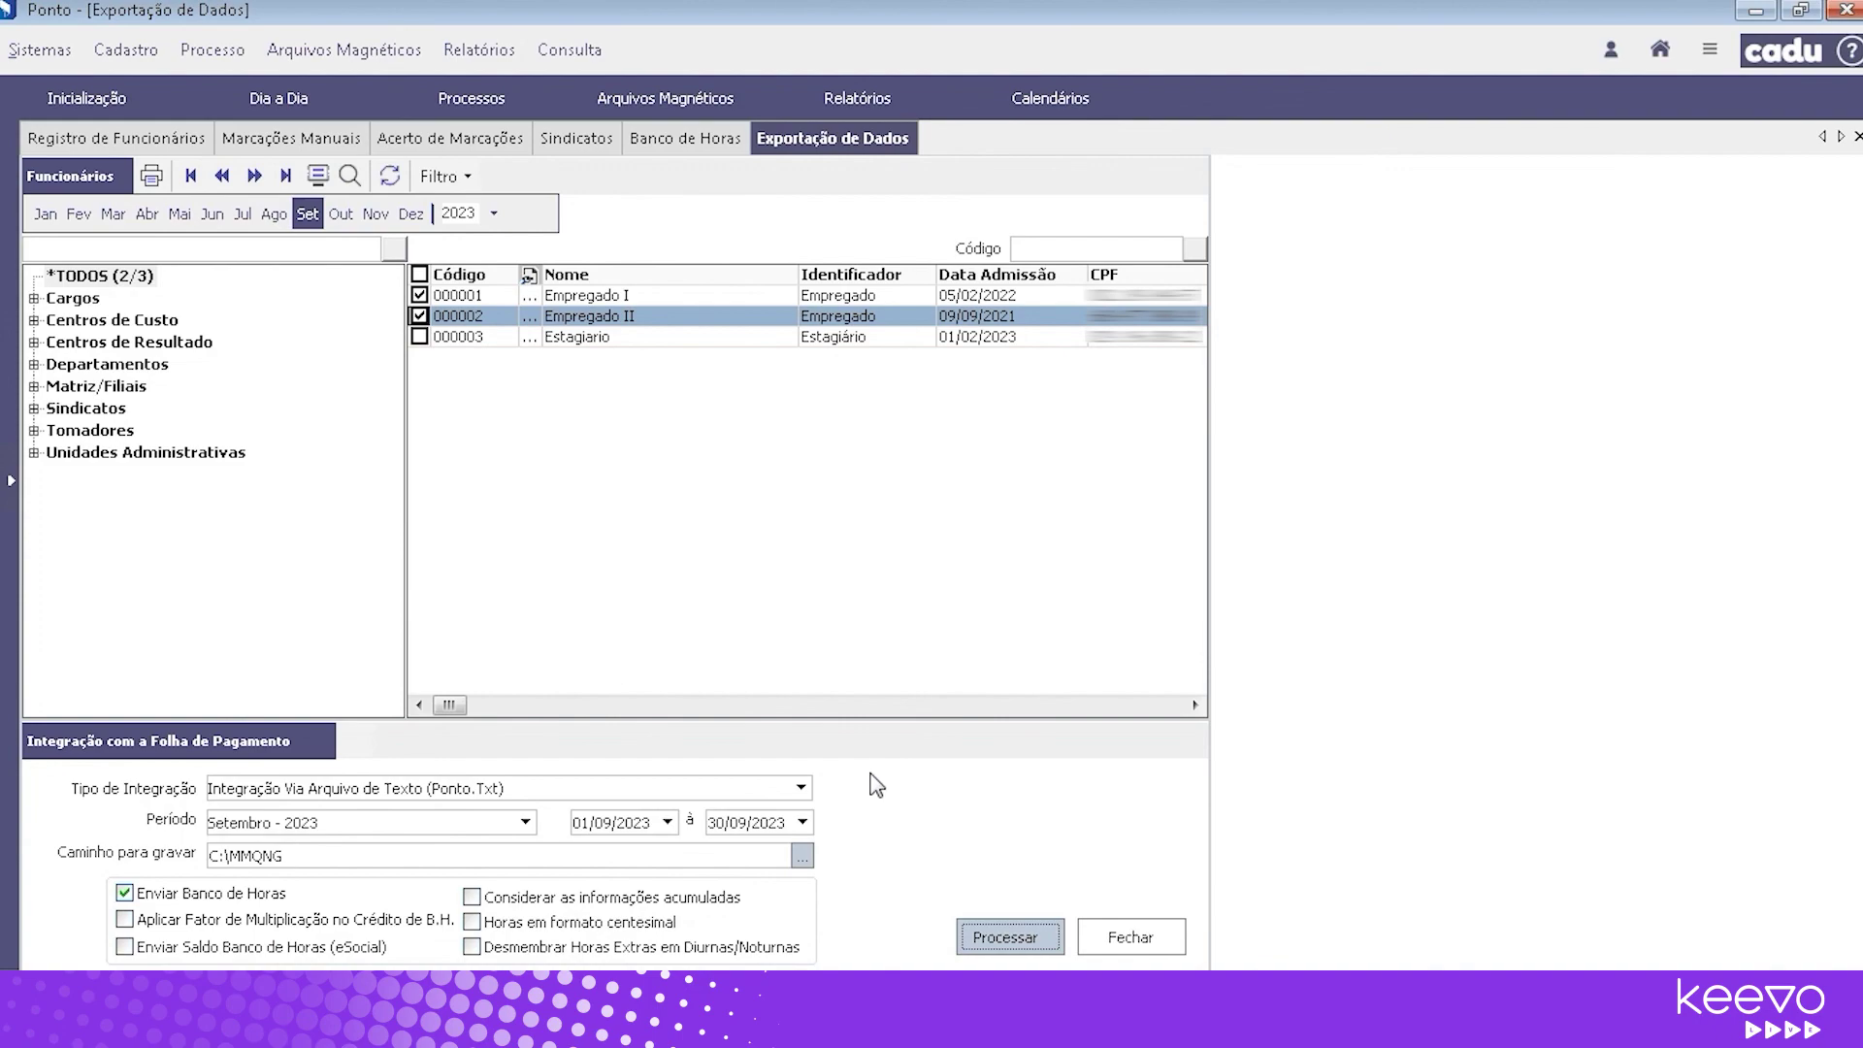
# Set the integration type to Integração Direta com o NGFolha and process the September 2023 export for the selected employees
pyautogui.click(803, 788)
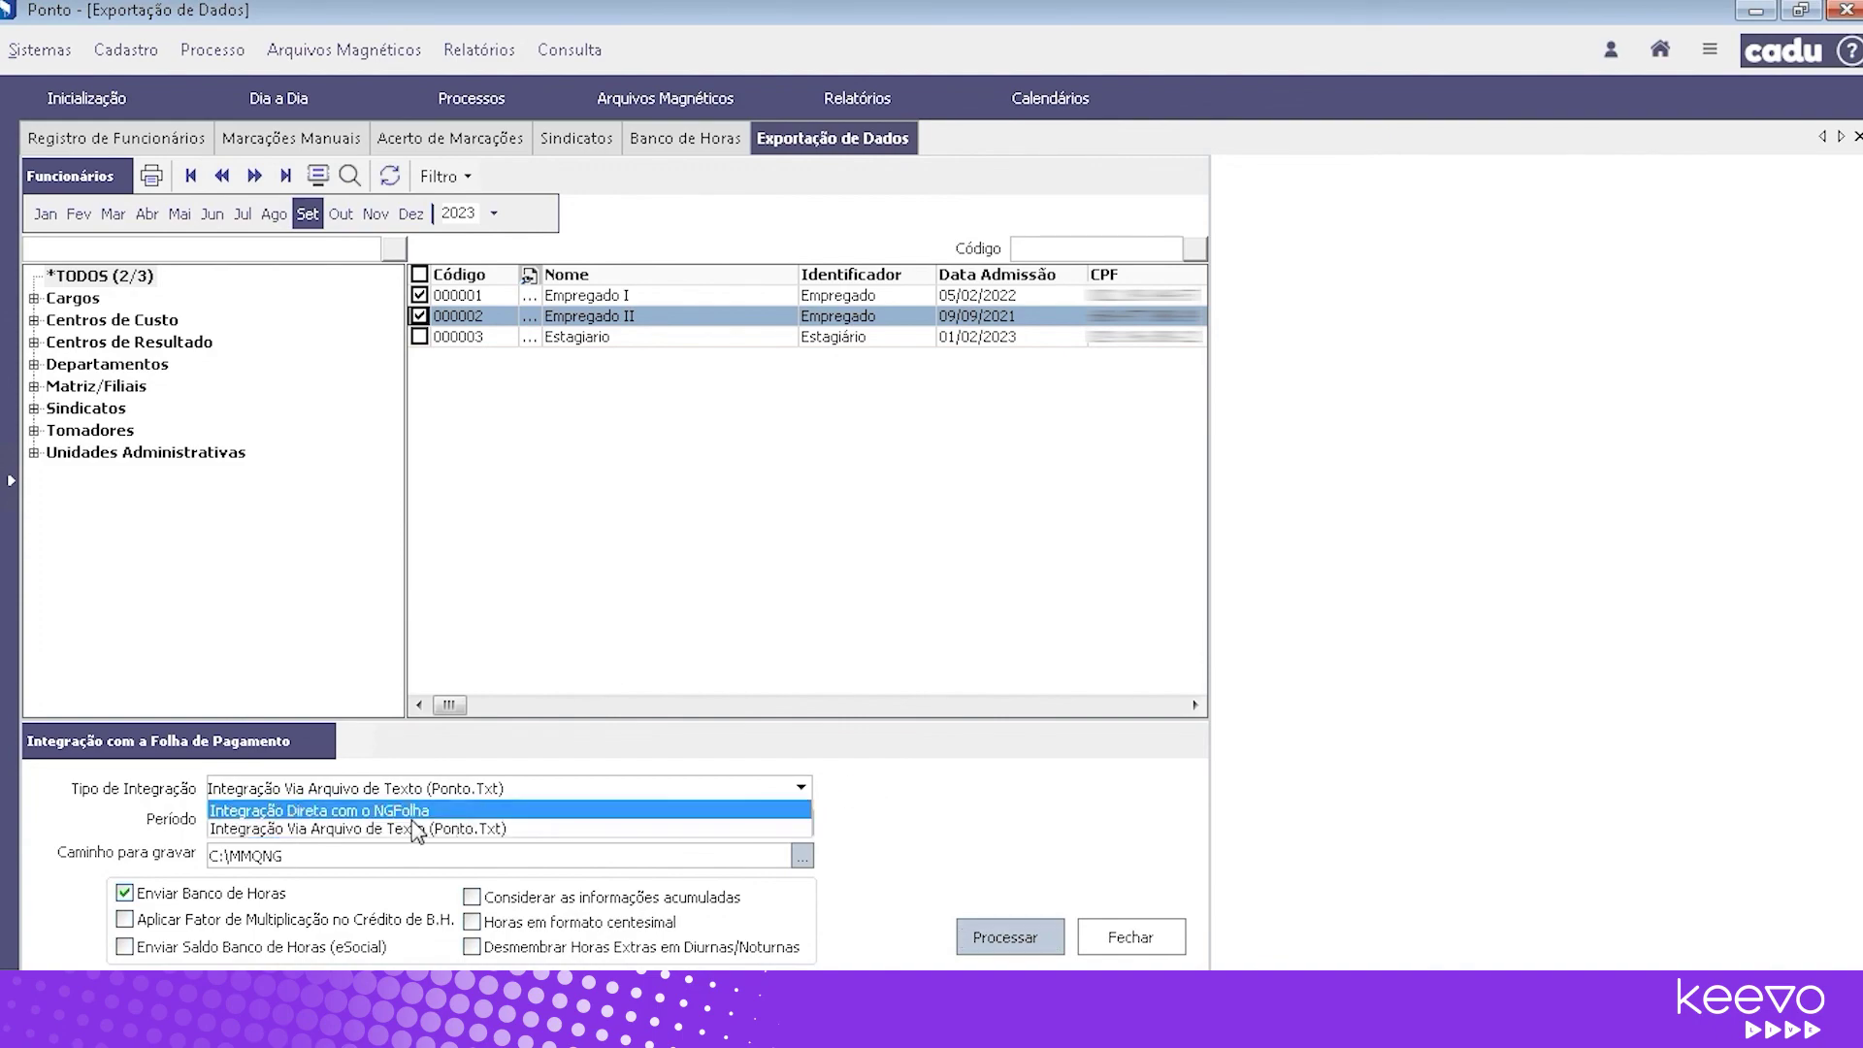
pyautogui.click(385, 811)
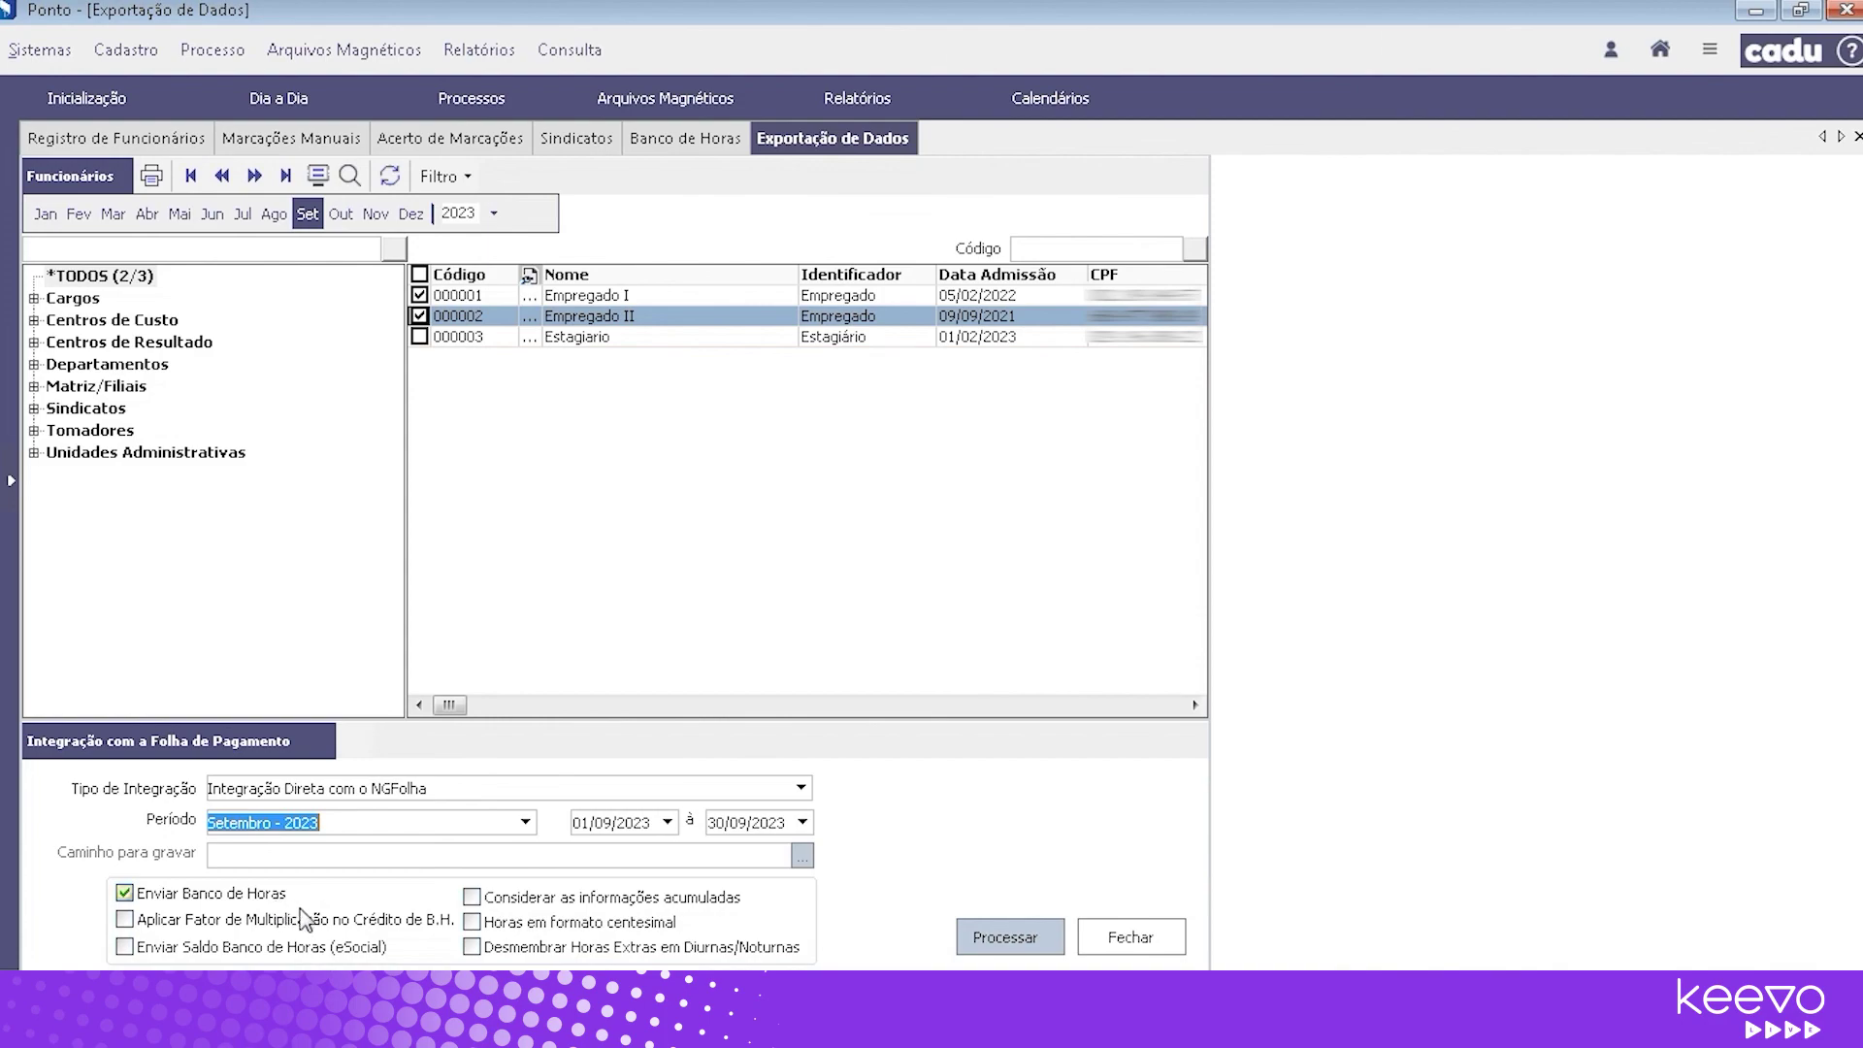
pyautogui.click(1028, 944)
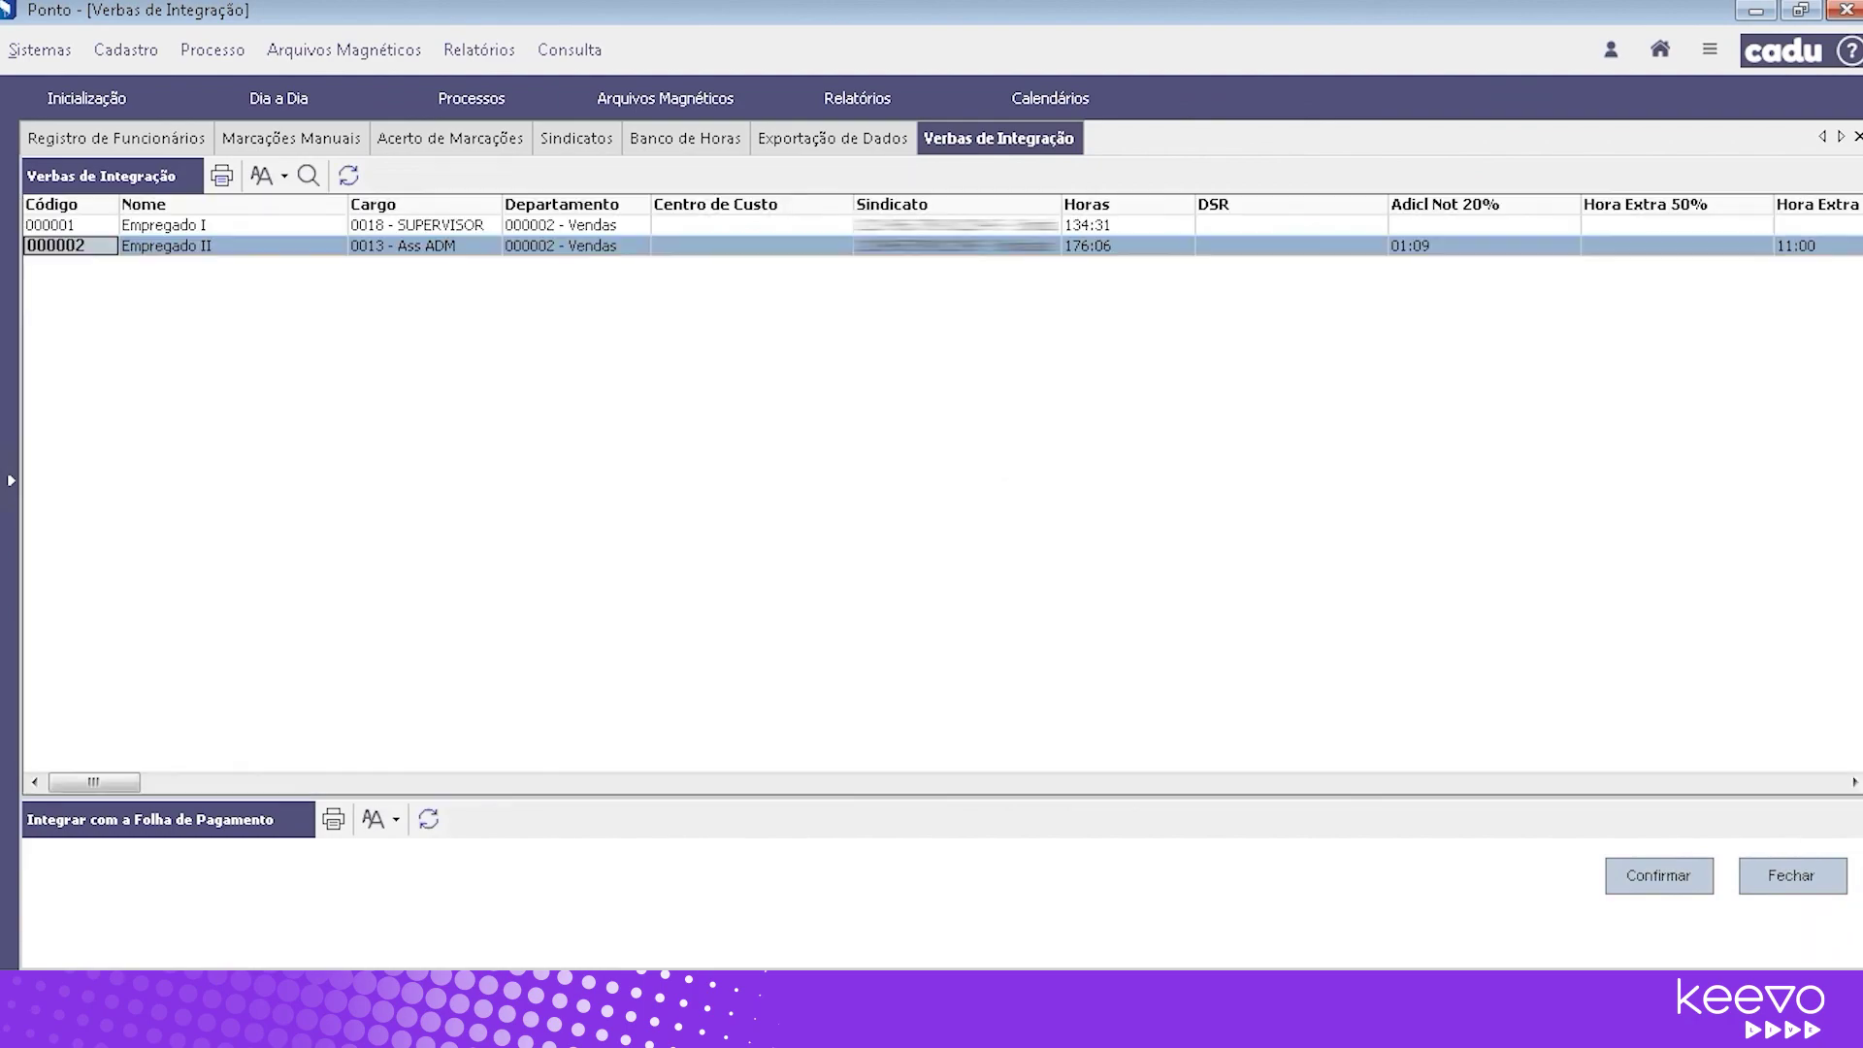
# Review the overtime, night premium and delay columns in Verbas de Integração and confirm the payroll integration
pyautogui.click(1853, 782)
pyautogui.click(1853, 783)
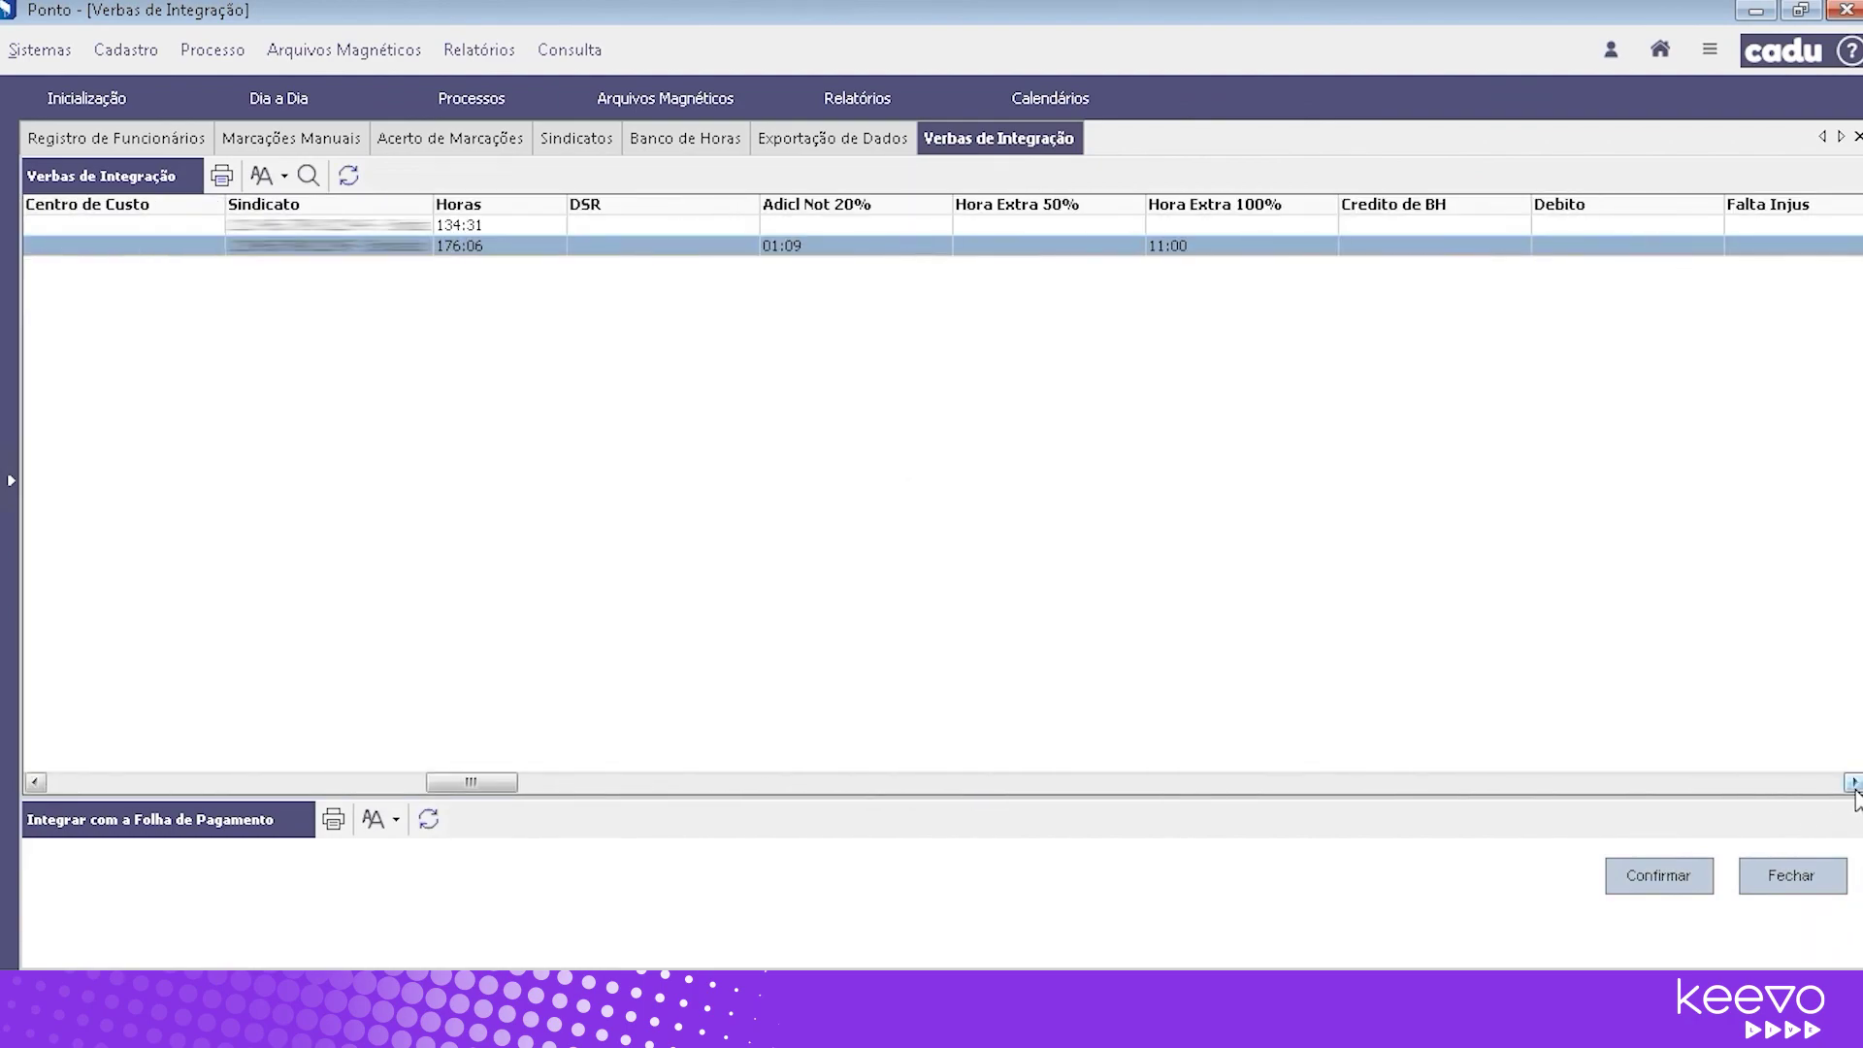
pyautogui.click(1853, 782)
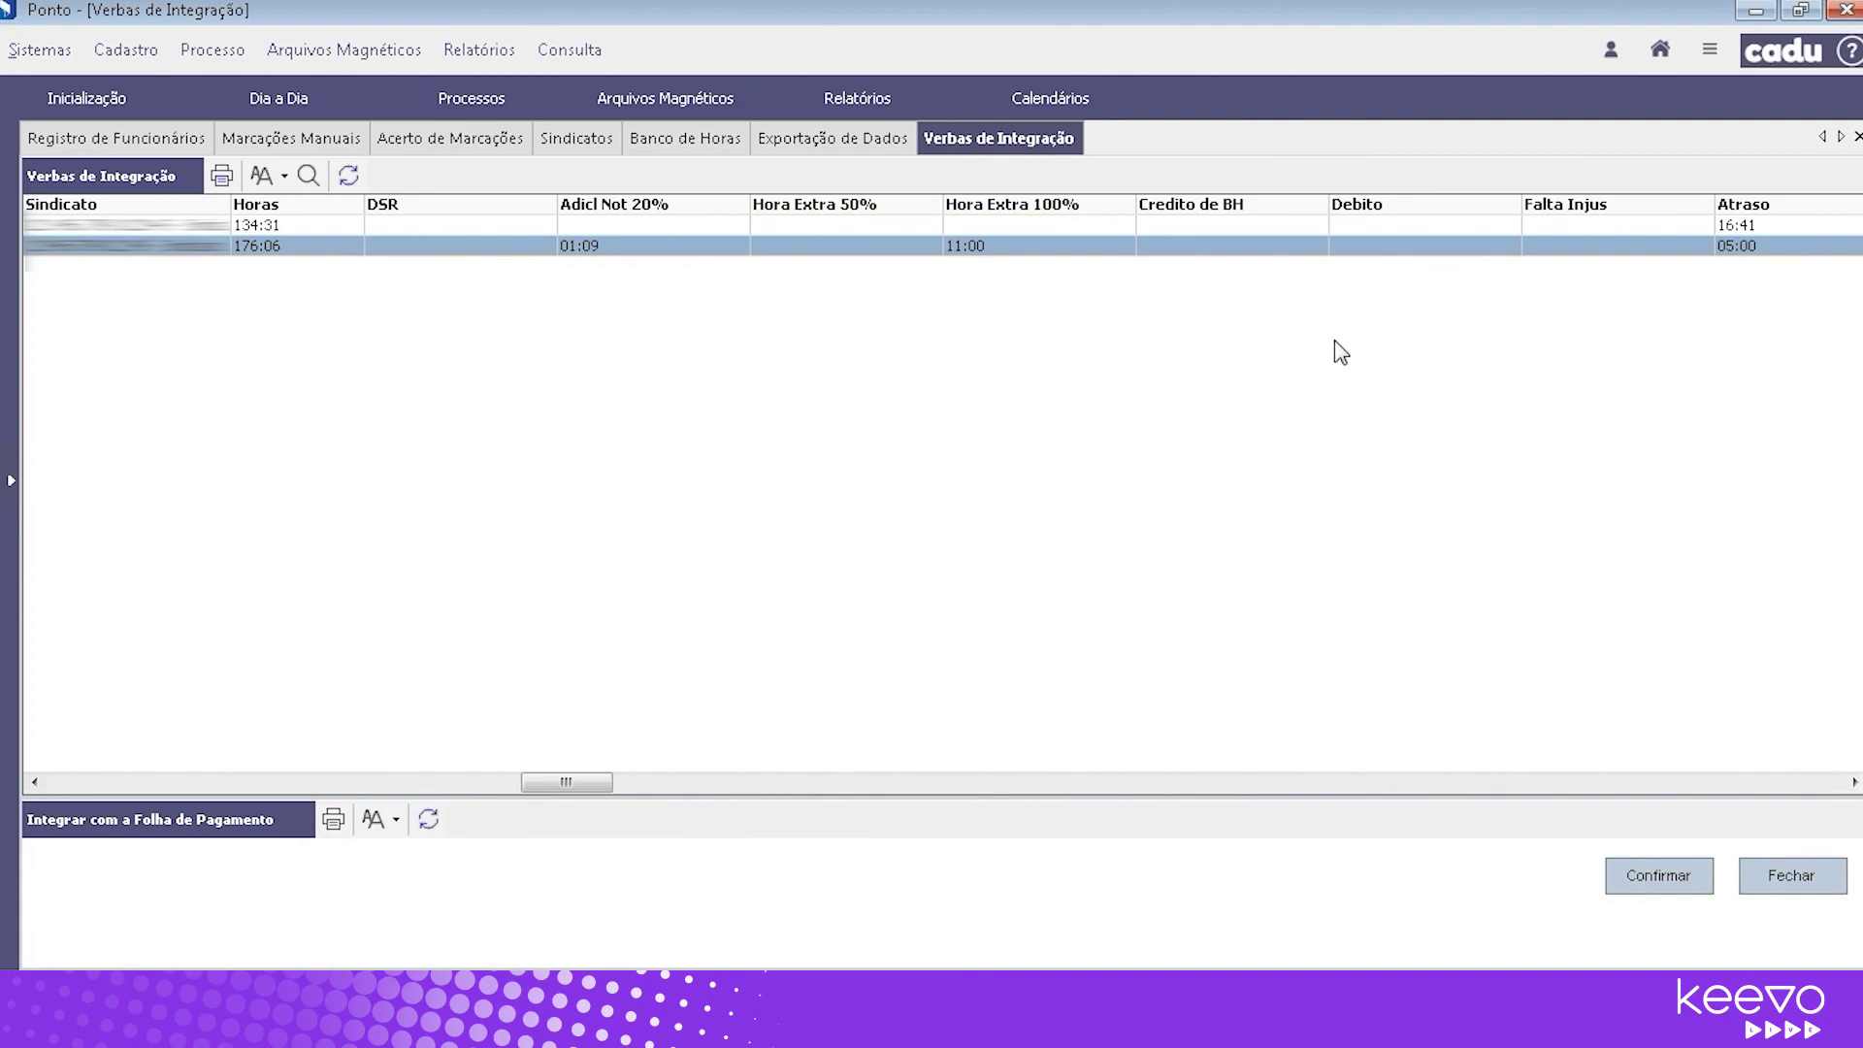
pyautogui.click(1657, 877)
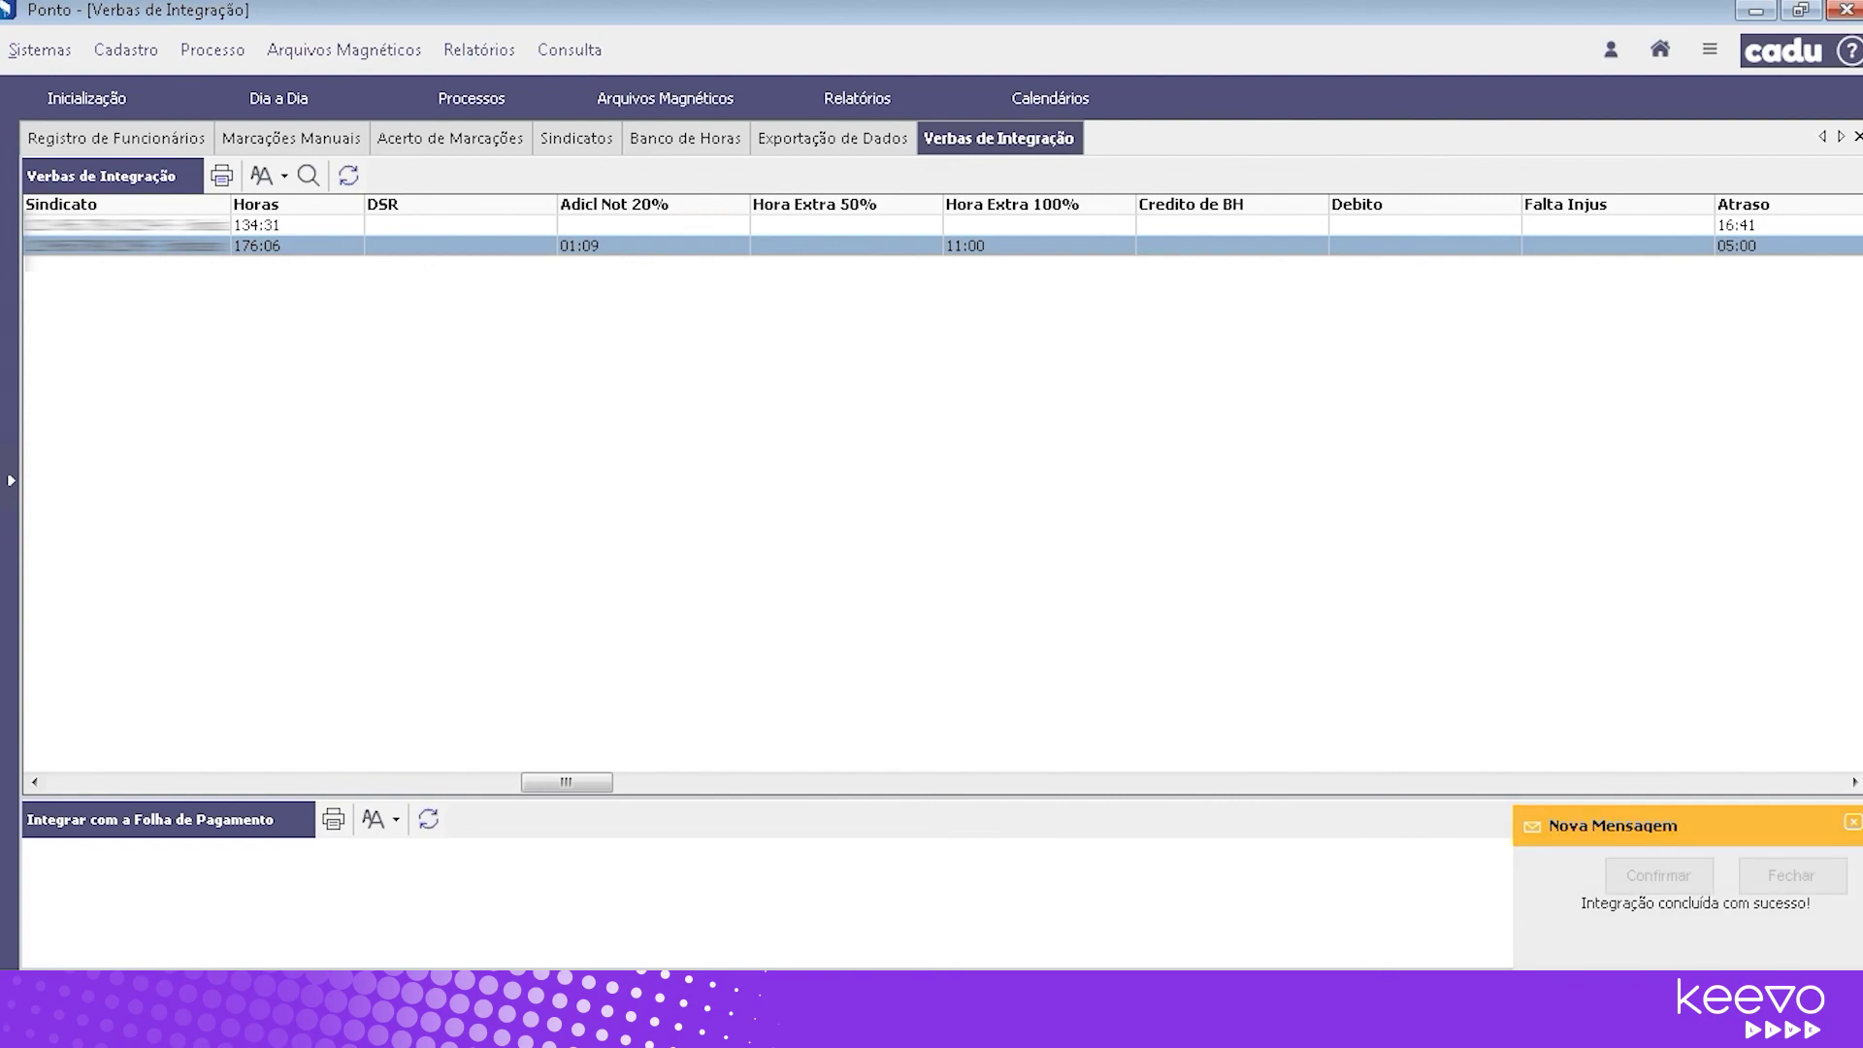
# Switch to Folha and examine the September 2023 overtime and night premium entries for Empregado II in Fatos Geradores
pyautogui.click(369, 1019)
pyautogui.click(291, 963)
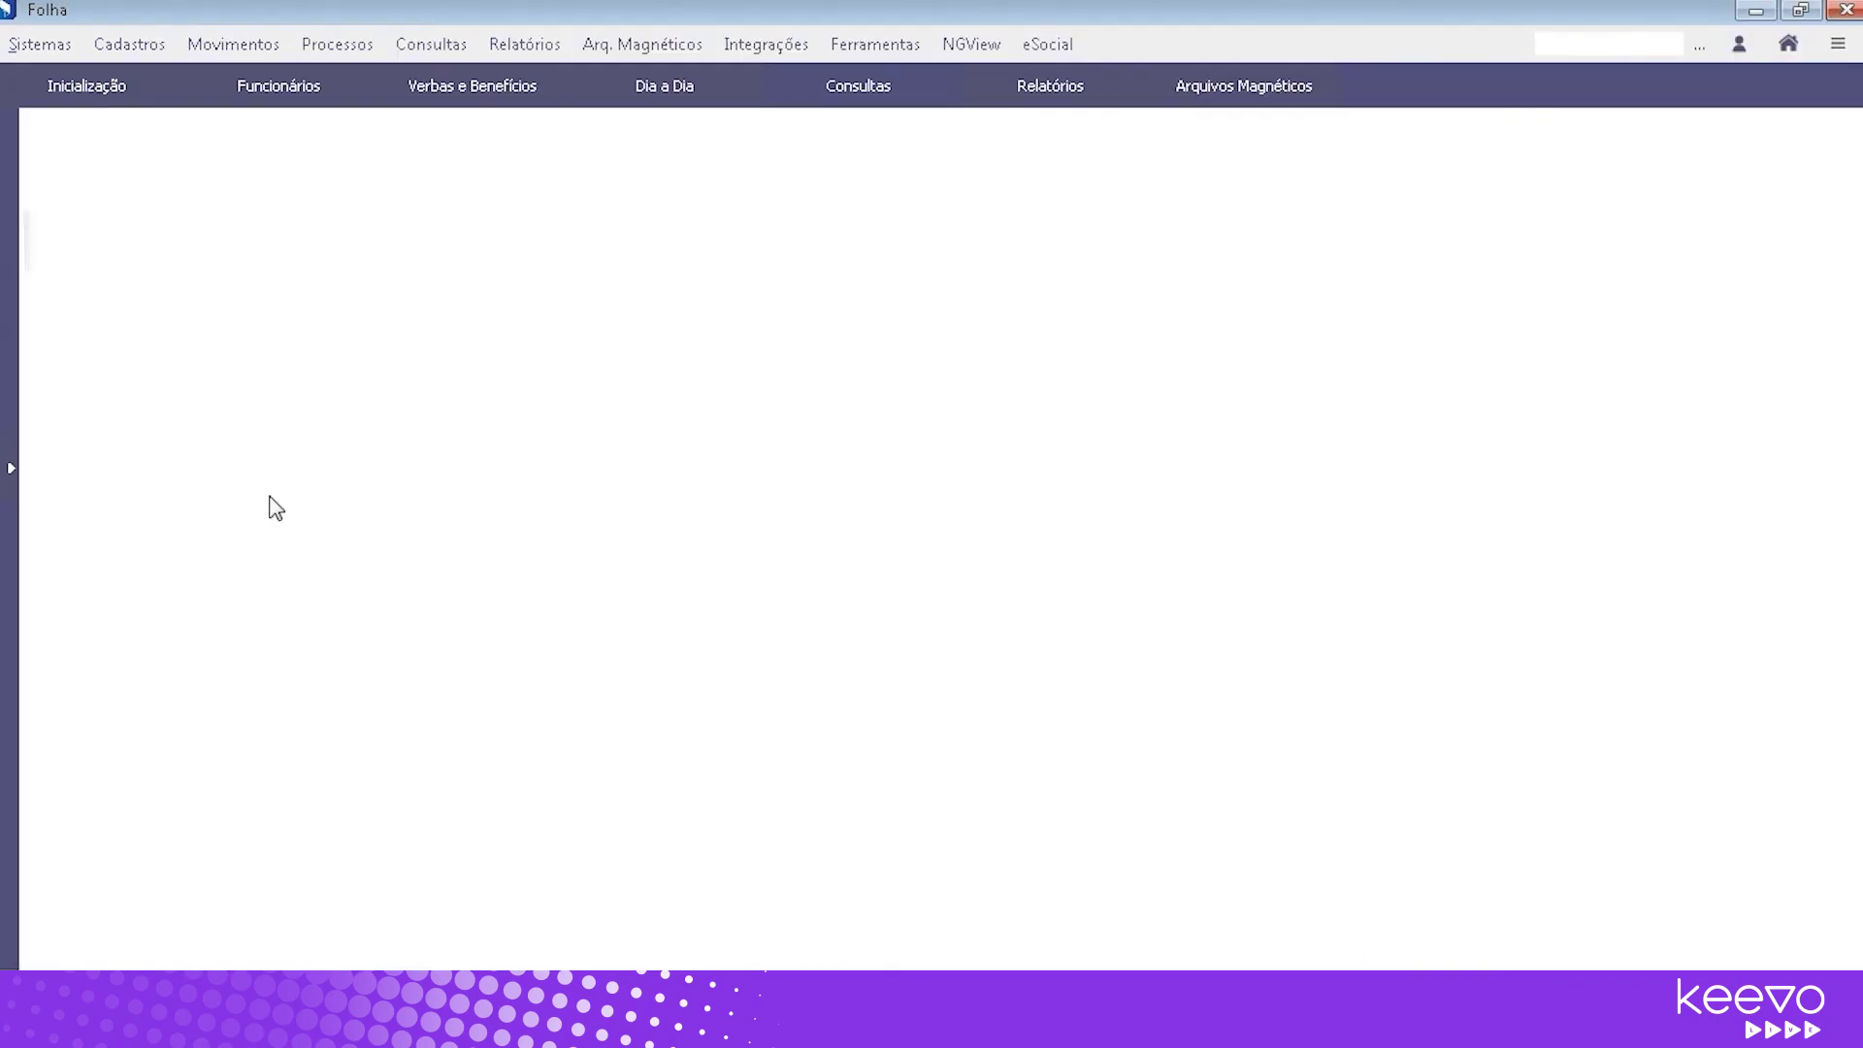
pyautogui.click(232, 54)
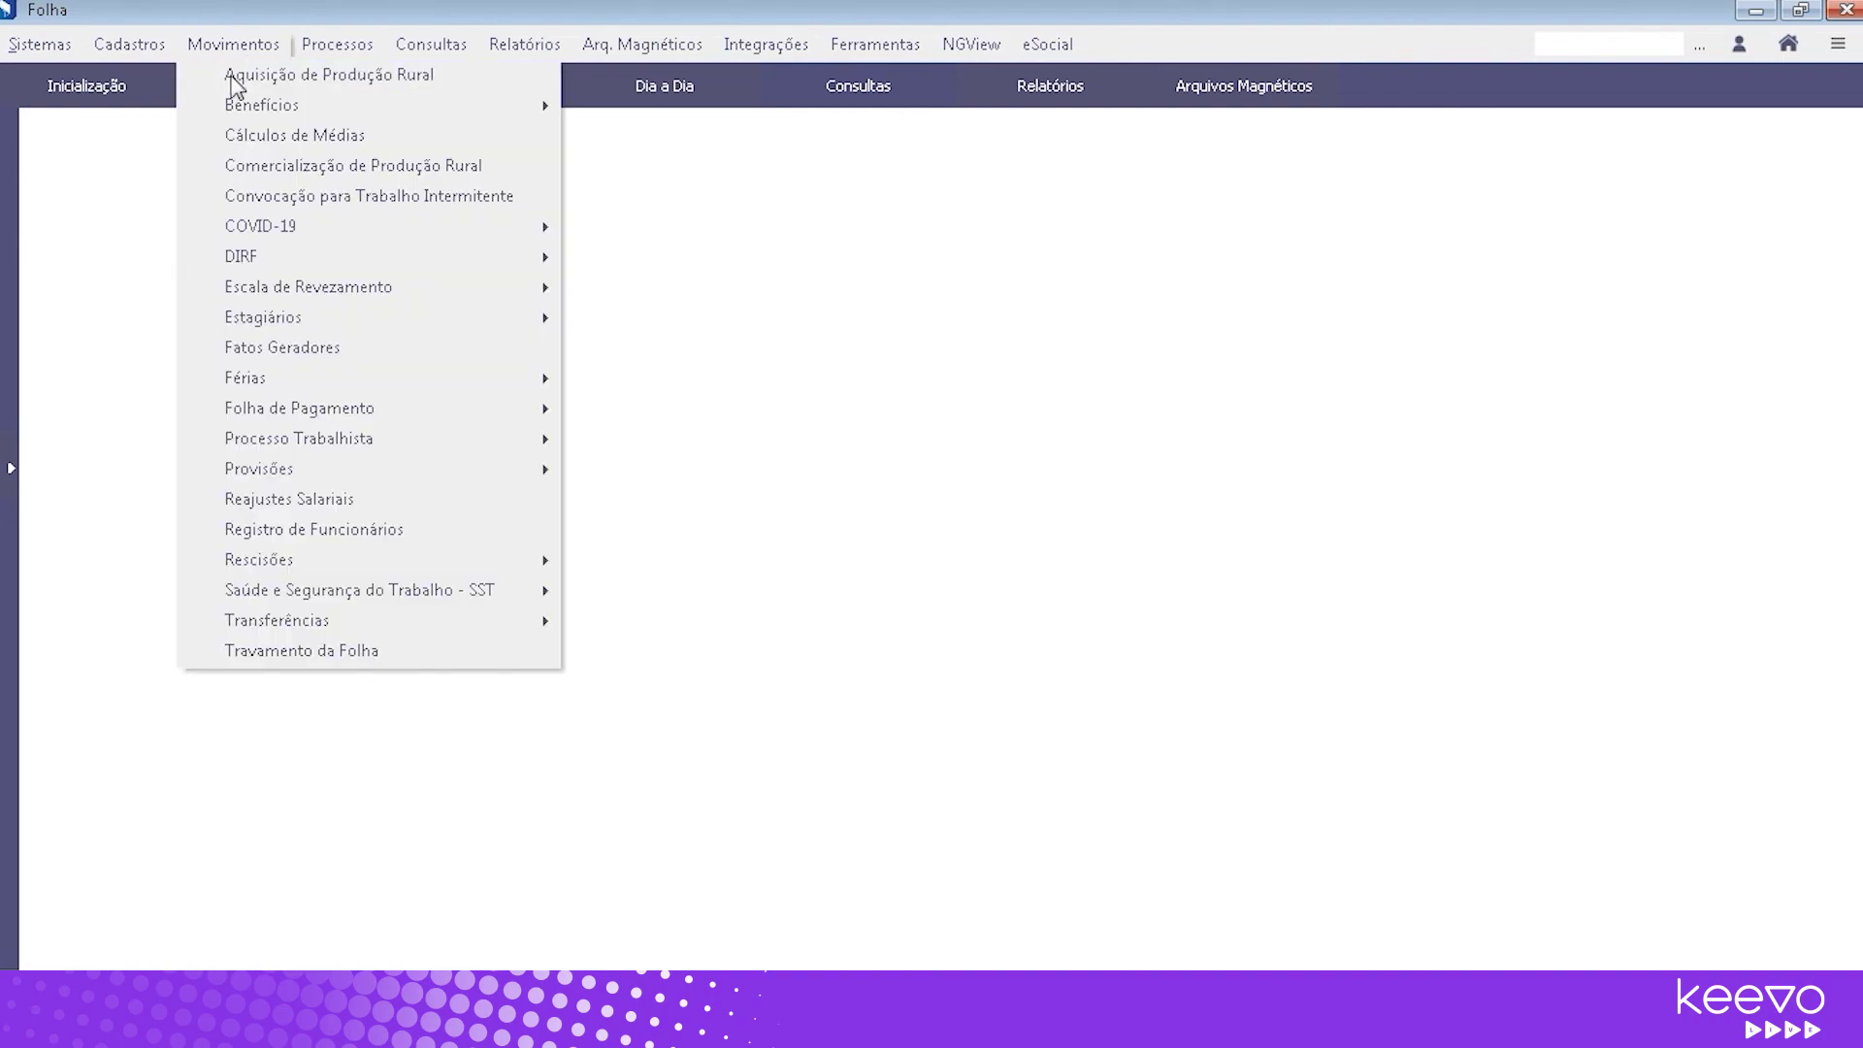
pyautogui.click(276, 349)
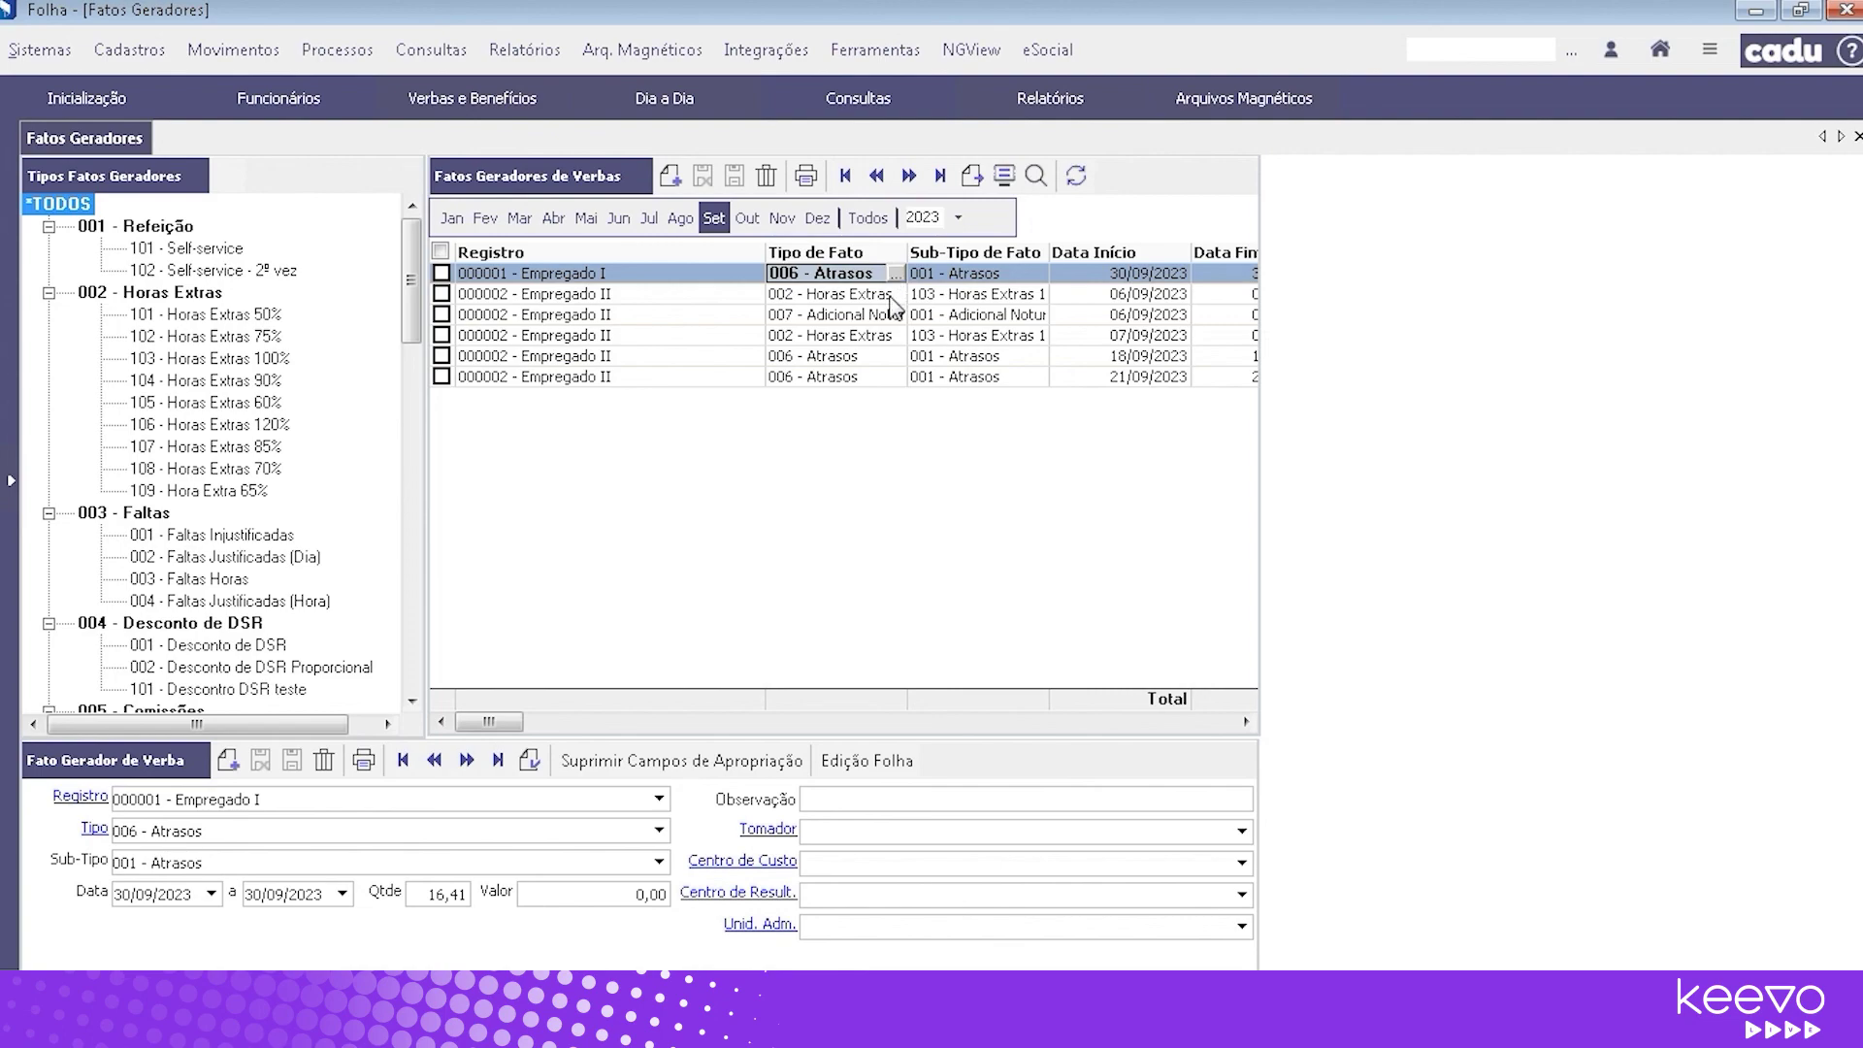
pyautogui.click(889, 295)
pyautogui.click(883, 313)
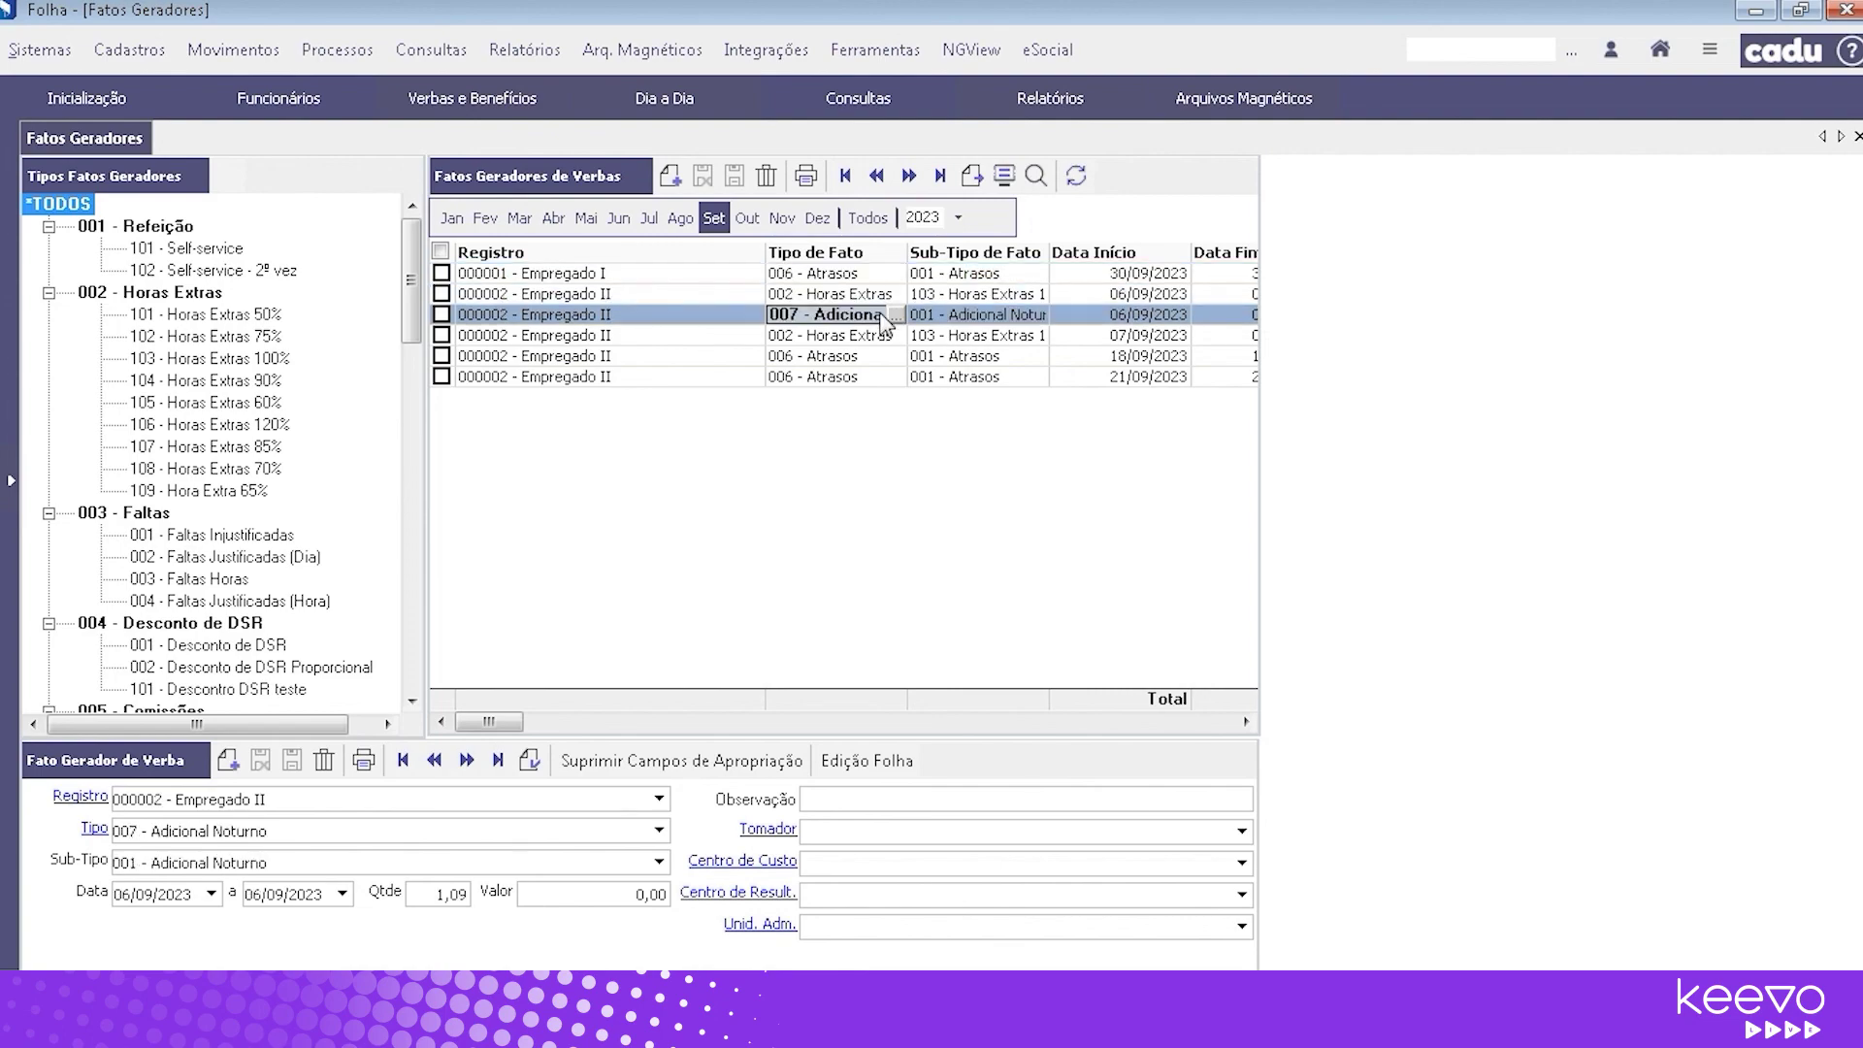
pyautogui.click(878, 340)
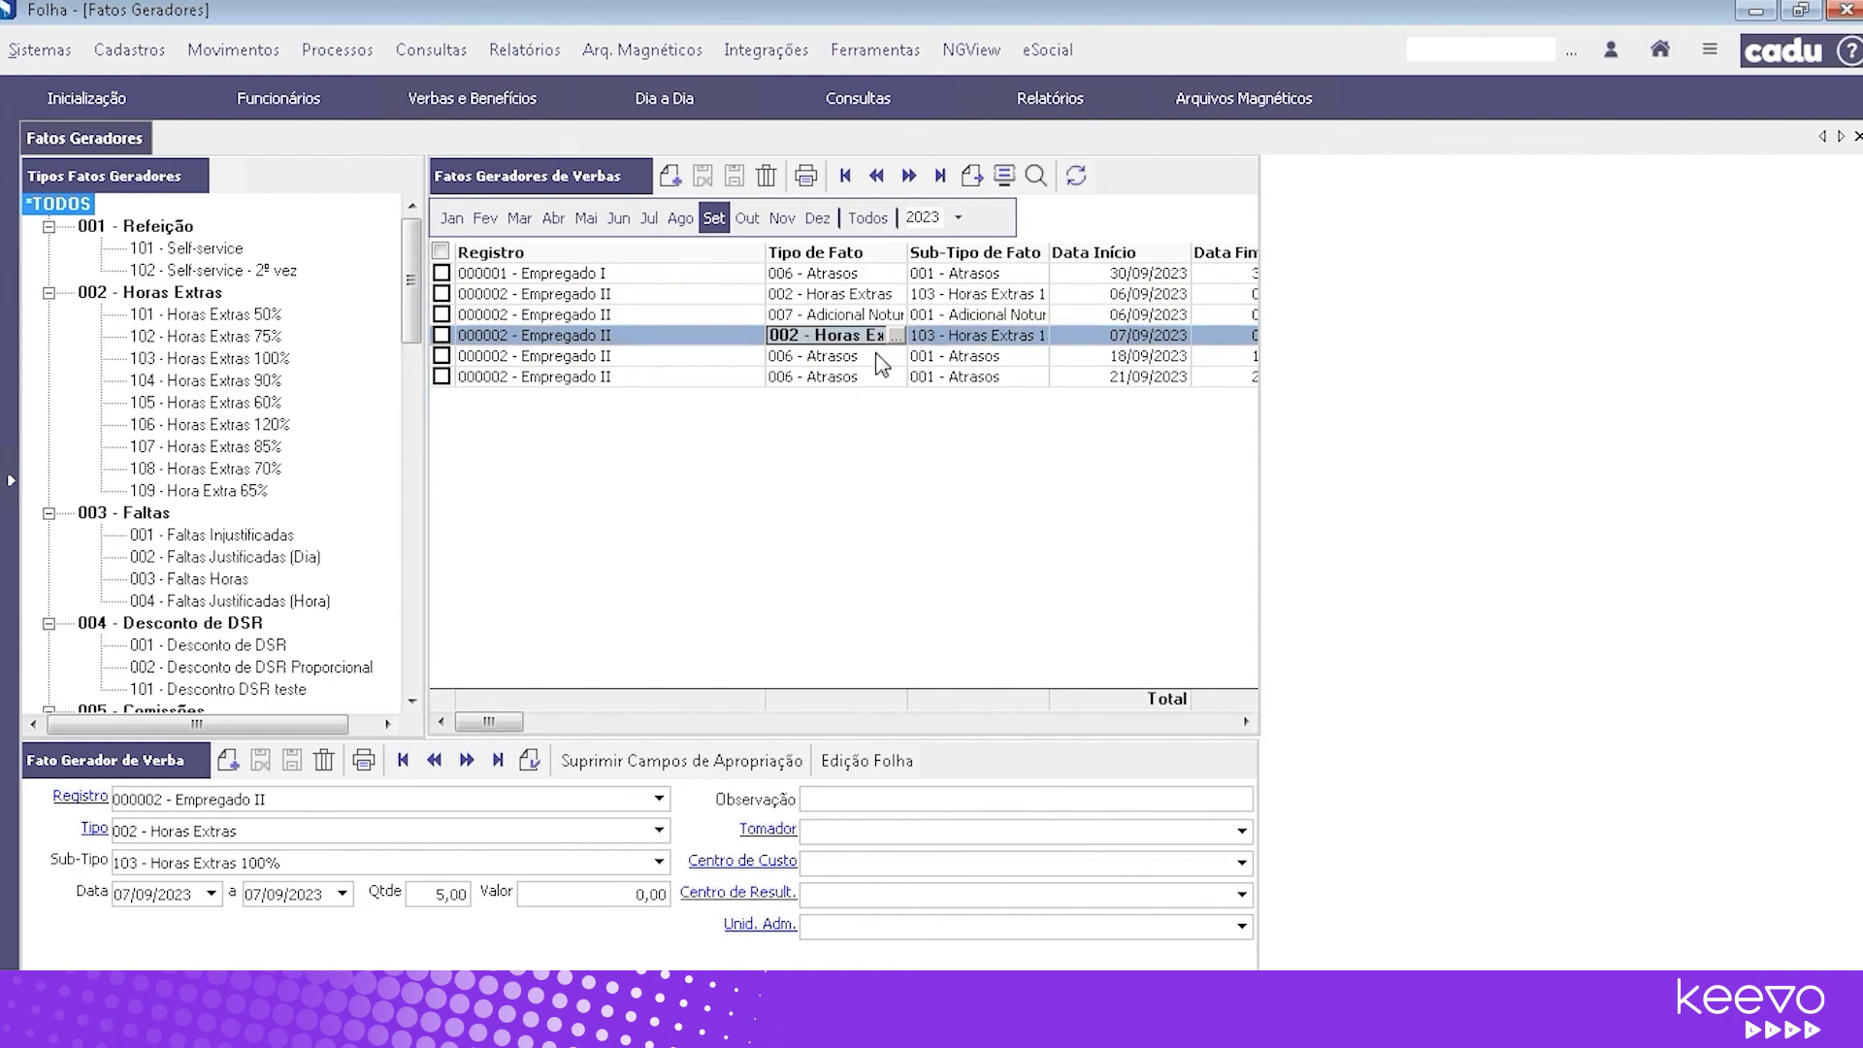